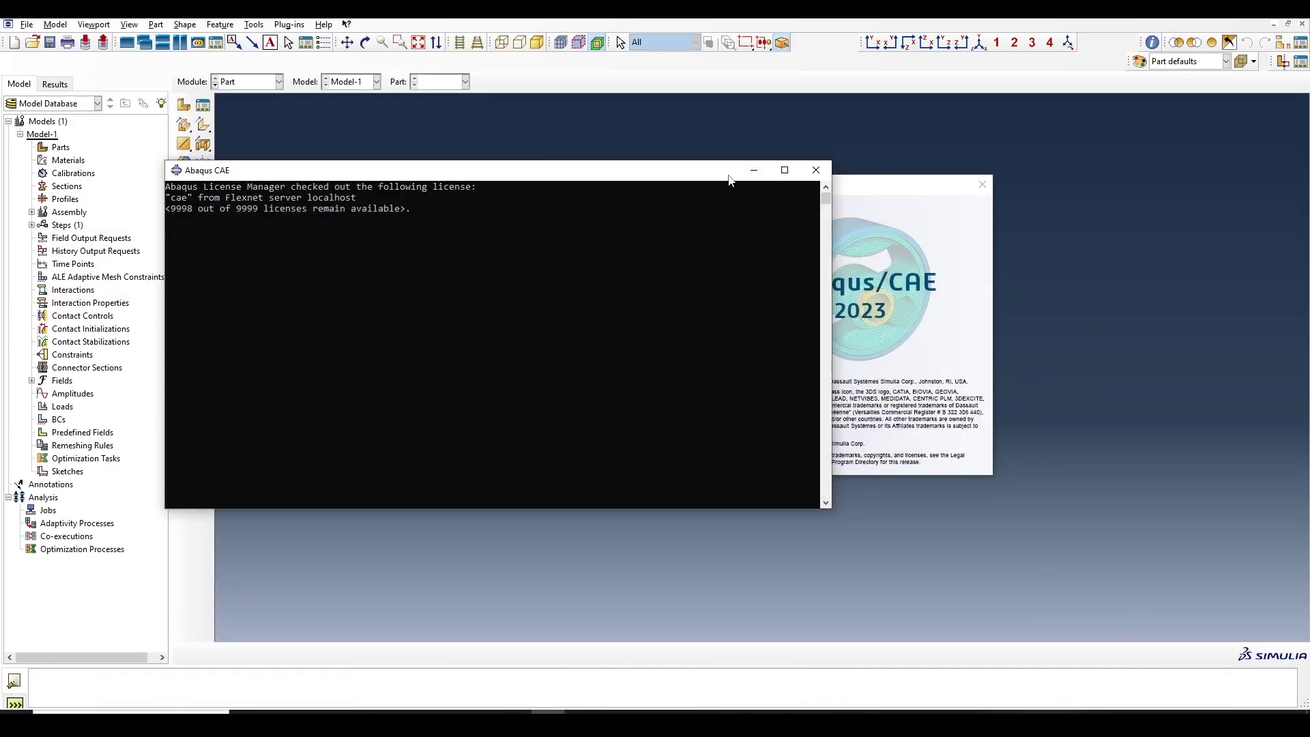
# Step: Clear the console window out of the way and create a model database with a Standard/Explicit model
pyautogui.moveTo(729, 172); pyautogui.dragTo(973, 449)
pyautogui.click(1002, 446)
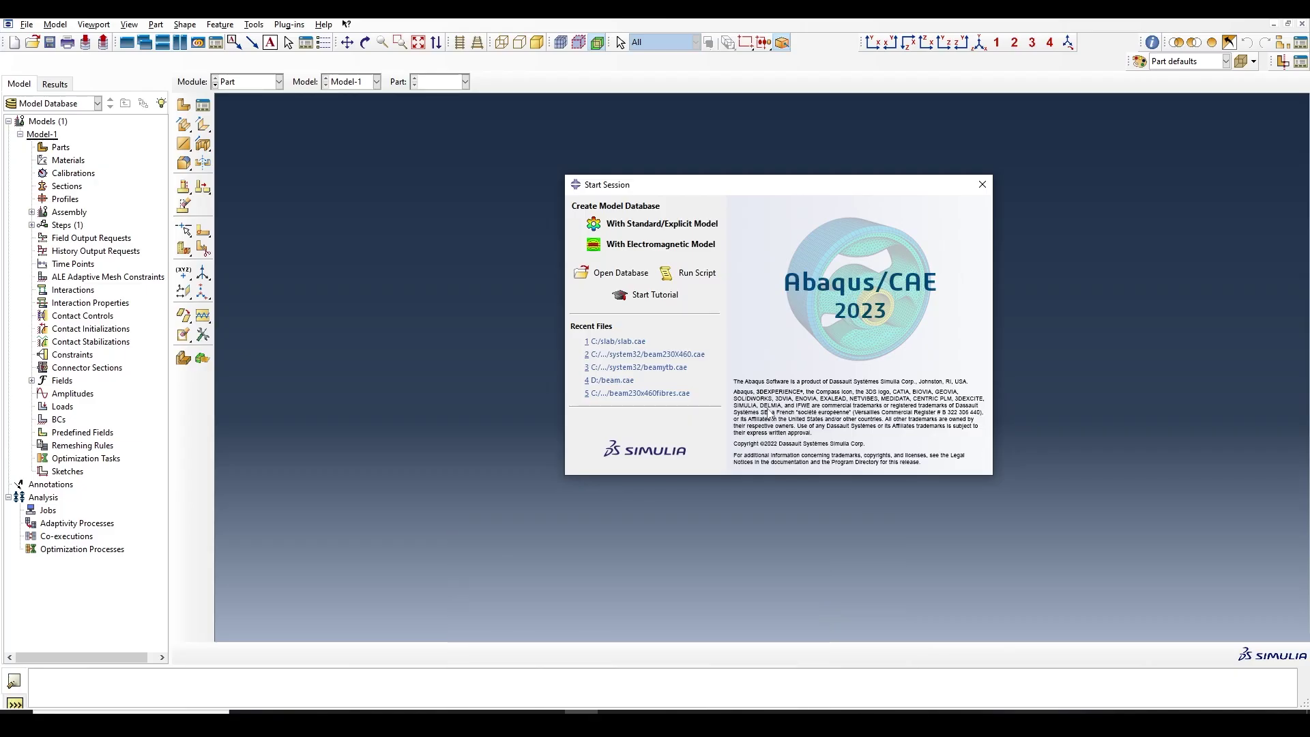
pyautogui.click(644, 235)
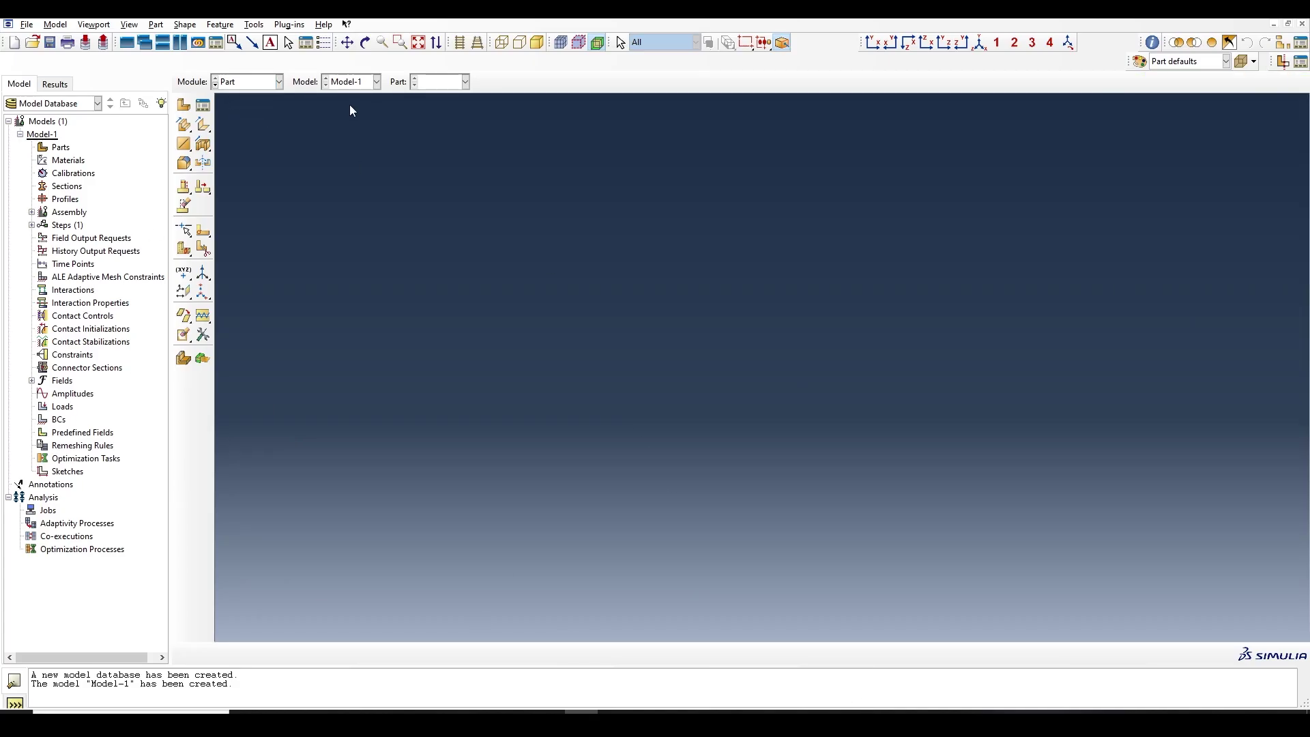
pyautogui.click(27, 24)
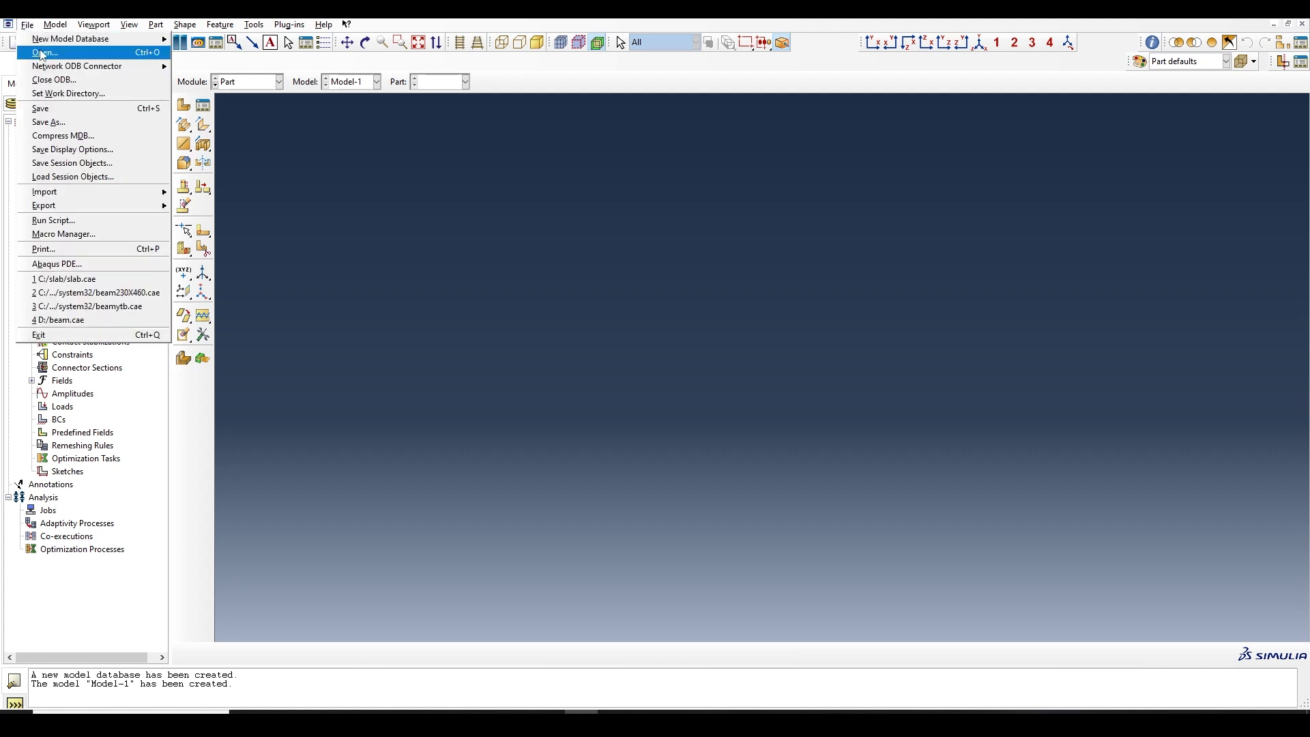
pyautogui.click(45, 52)
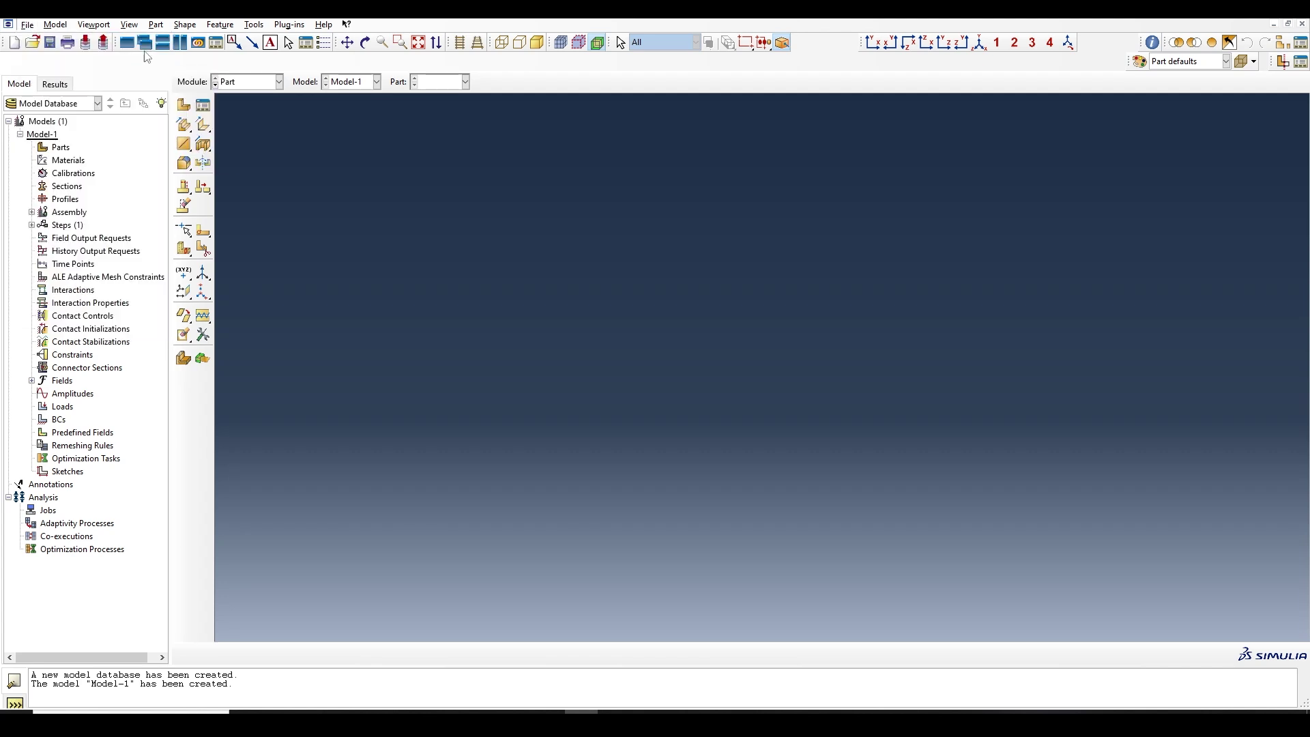
pyautogui.click(791, 450)
# Step: Create a fresh Standard/Explicit model database and save it as slabytb
pyautogui.click(27, 24)
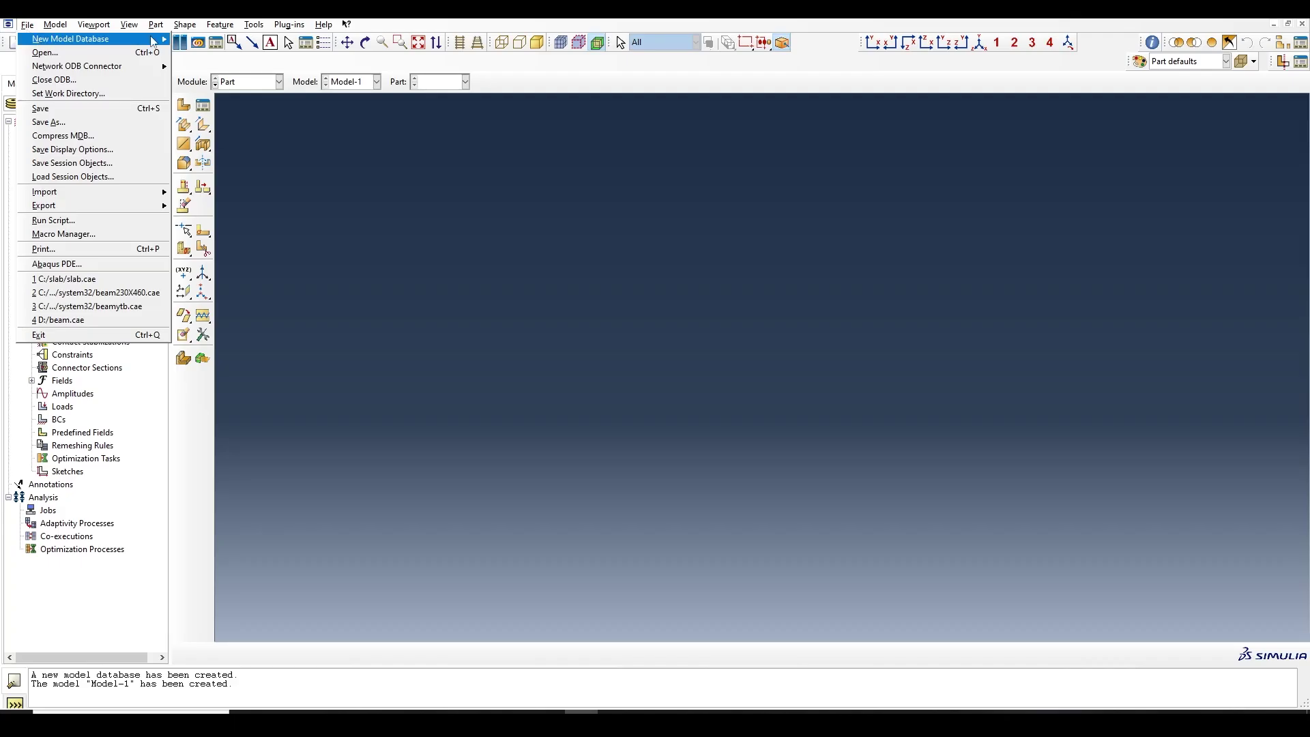
pyautogui.moveTo(155, 39)
pyautogui.click(227, 42)
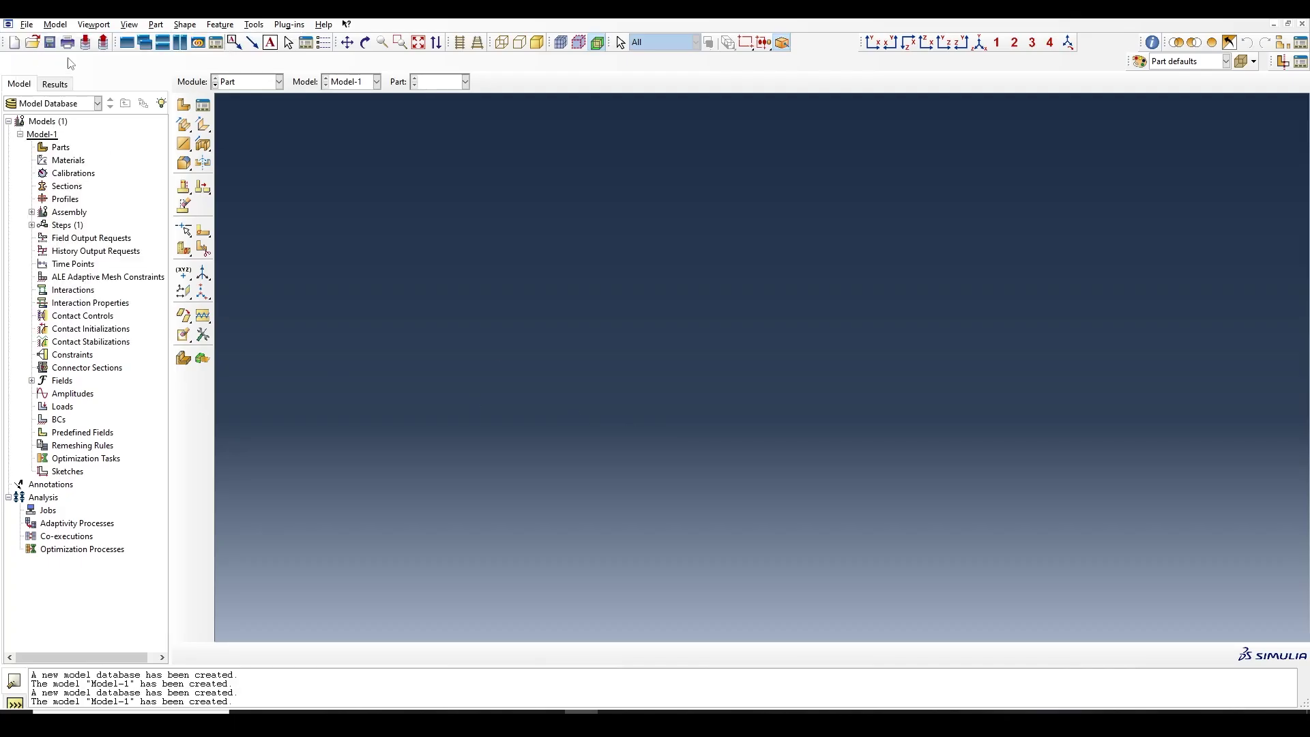
pyautogui.hotkey('ctrl', 's')
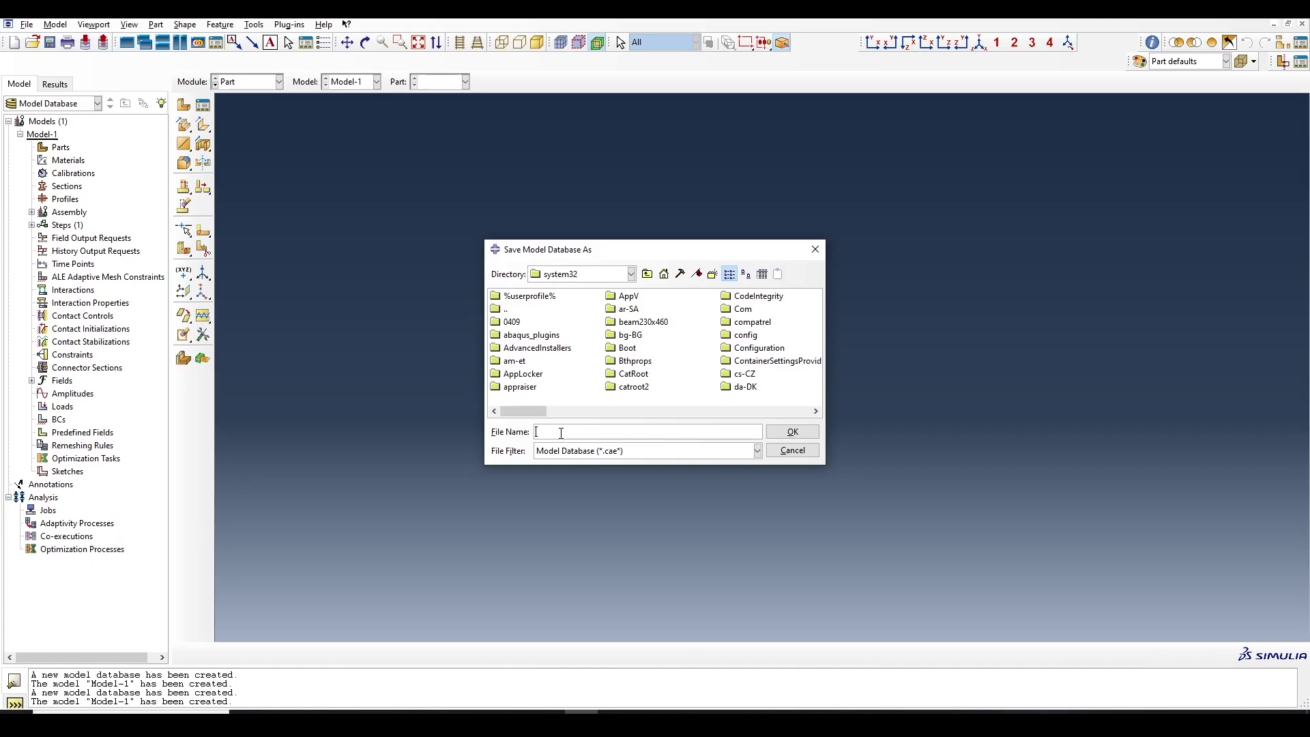
pyautogui.write('slabytb')
pyautogui.click(793, 431)
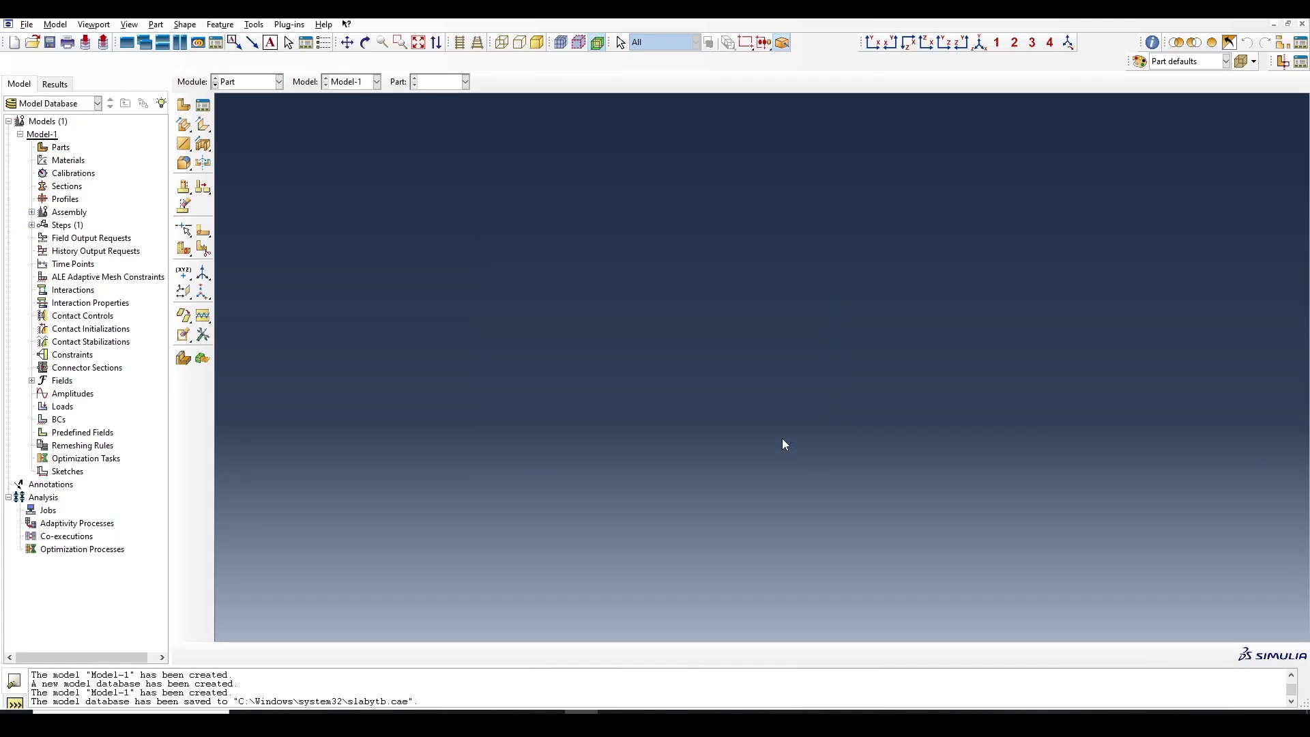
# Step: Begin creating a new part and place its settings dialog over the middle of the viewport
pyautogui.click(189, 108)
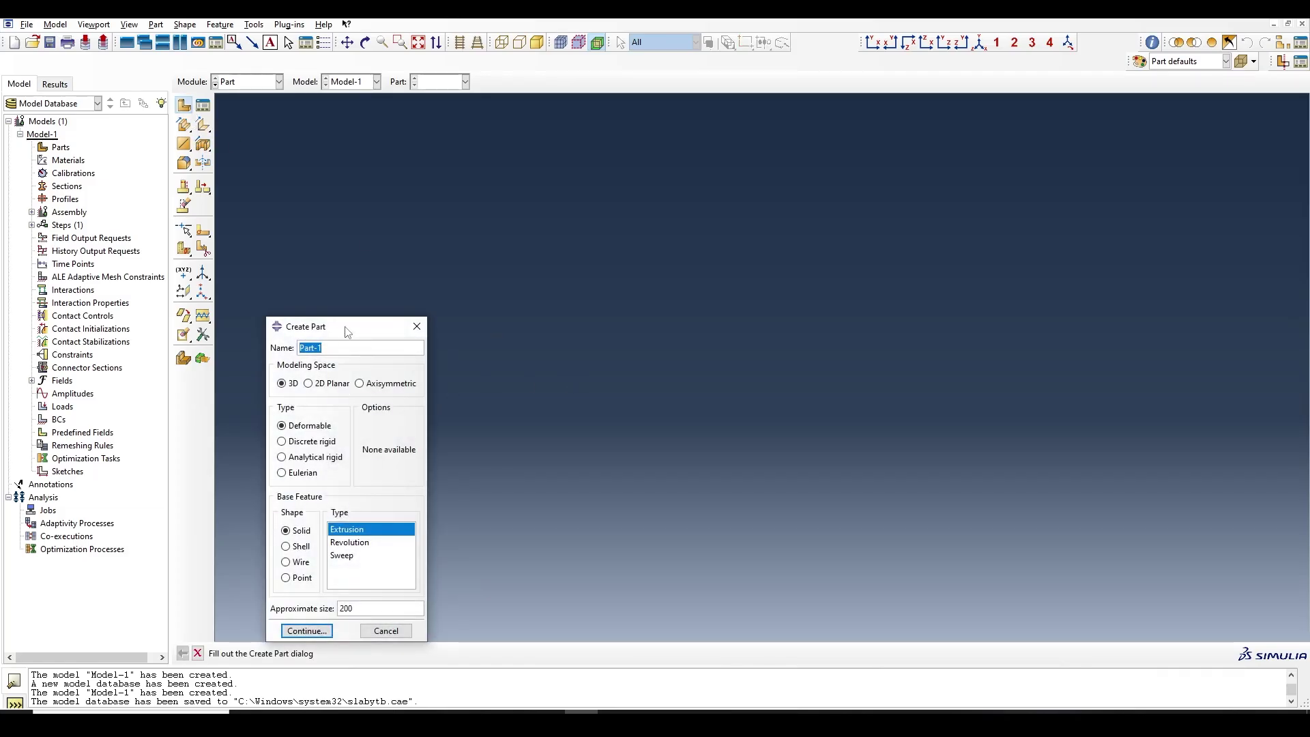
pyautogui.moveTo(345, 332); pyautogui.dragTo(738, 141)
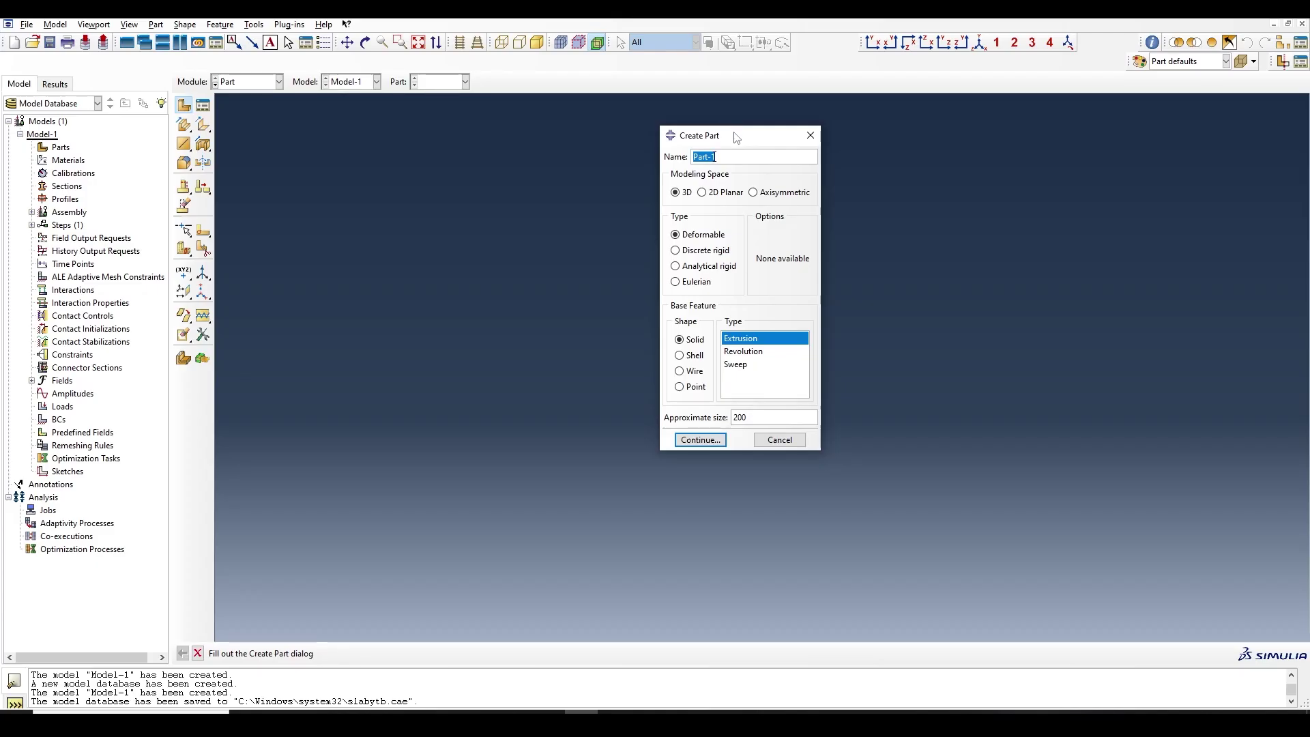
pyautogui.moveTo(734, 135); pyautogui.dragTo(753, 178)
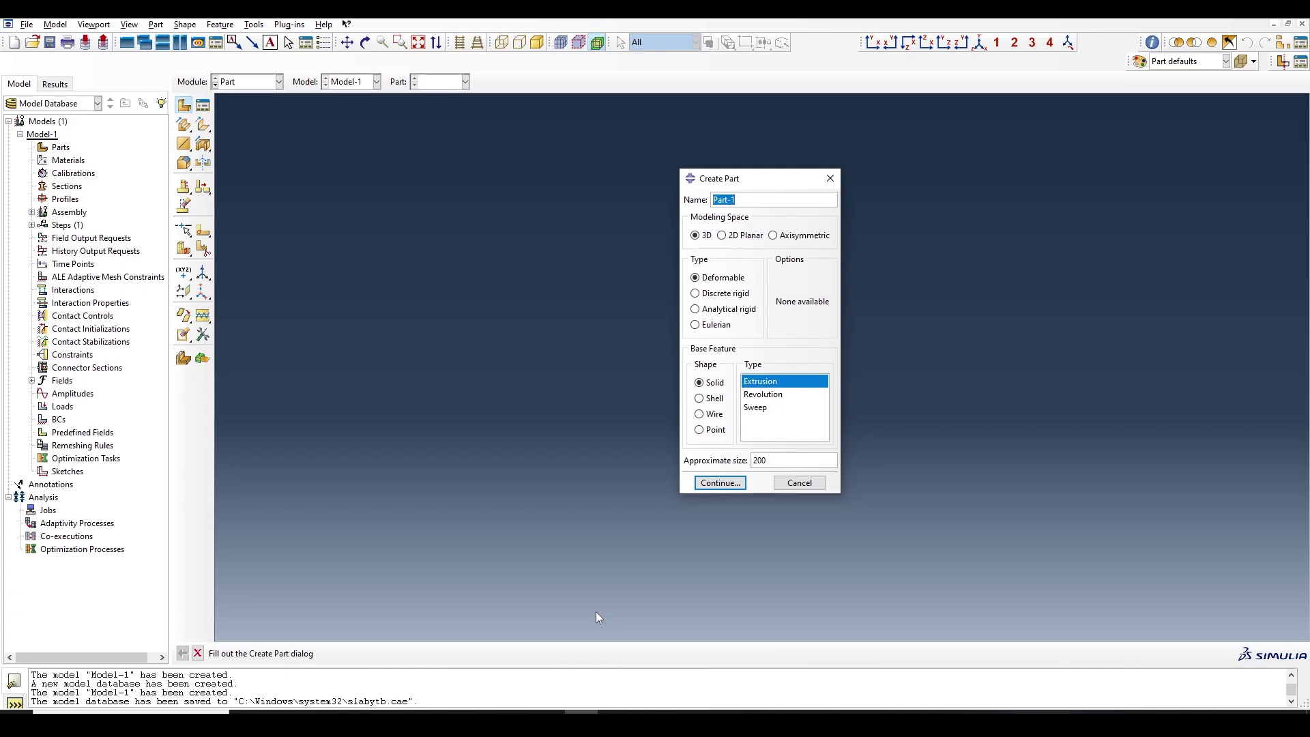
# Step: Switch to OneNote and dismiss the Office licence notice
pyautogui.click(130, 723)
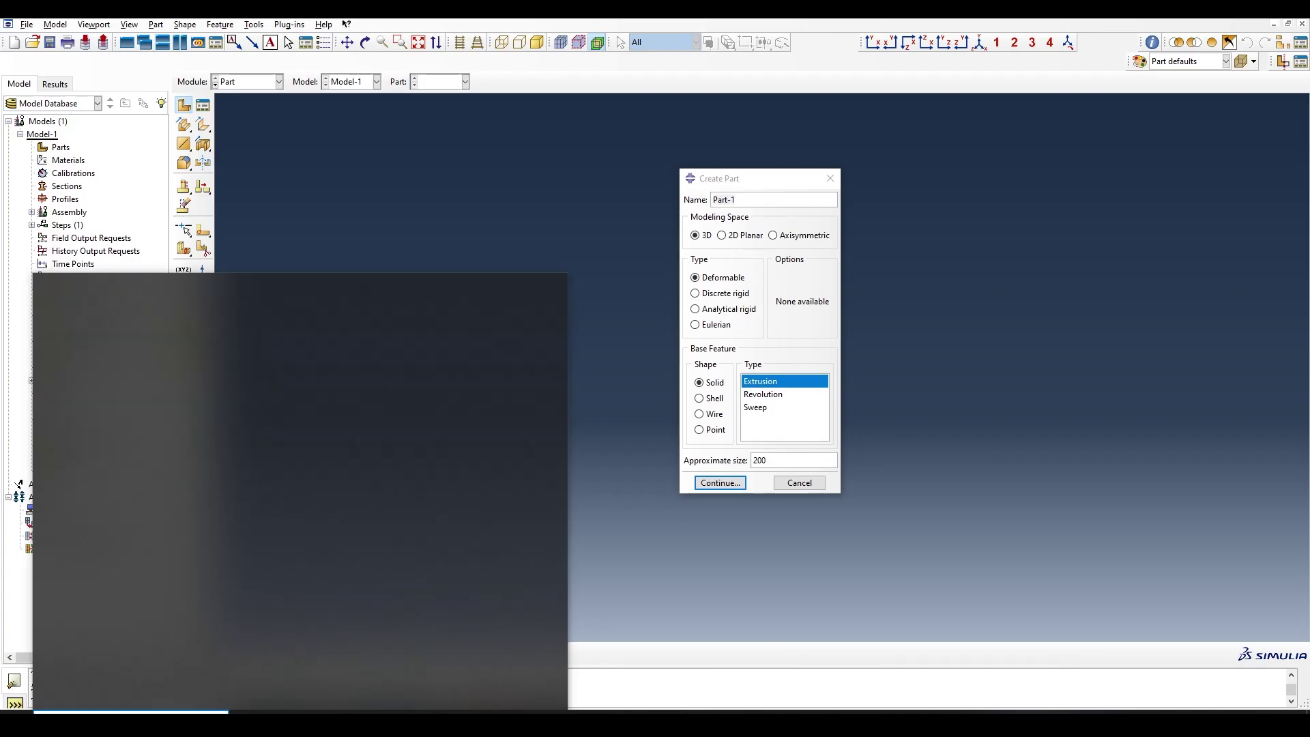
pyautogui.write('one')
pyautogui.press('Return')
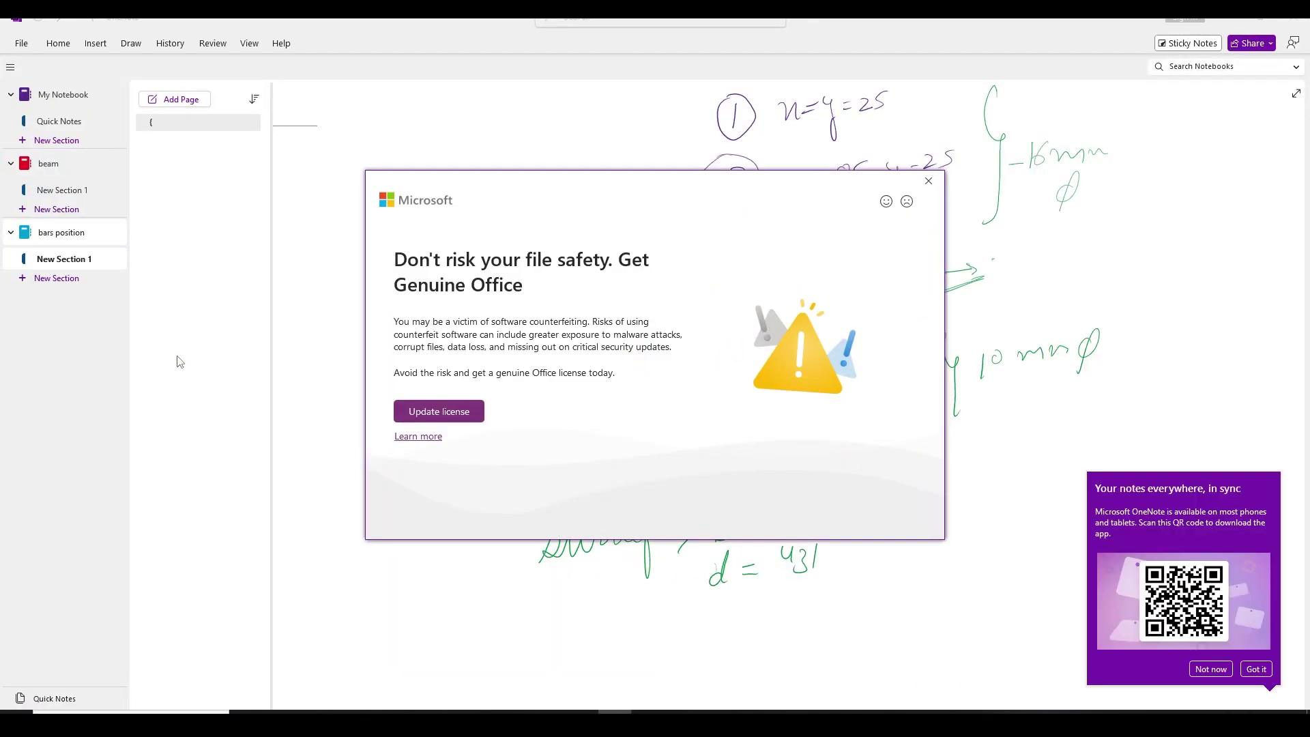
pyautogui.click(929, 181)
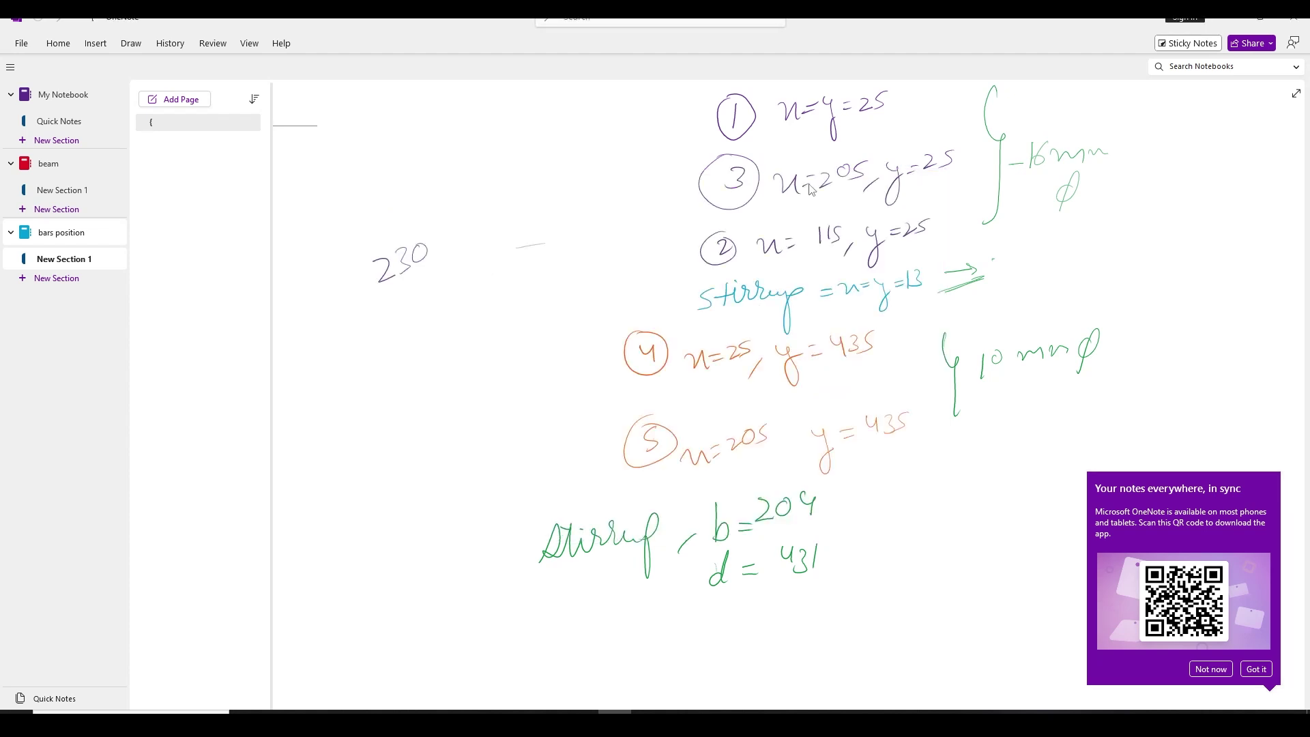
# Step: Create a new notebook named slab on This PC
pyautogui.click(22, 43)
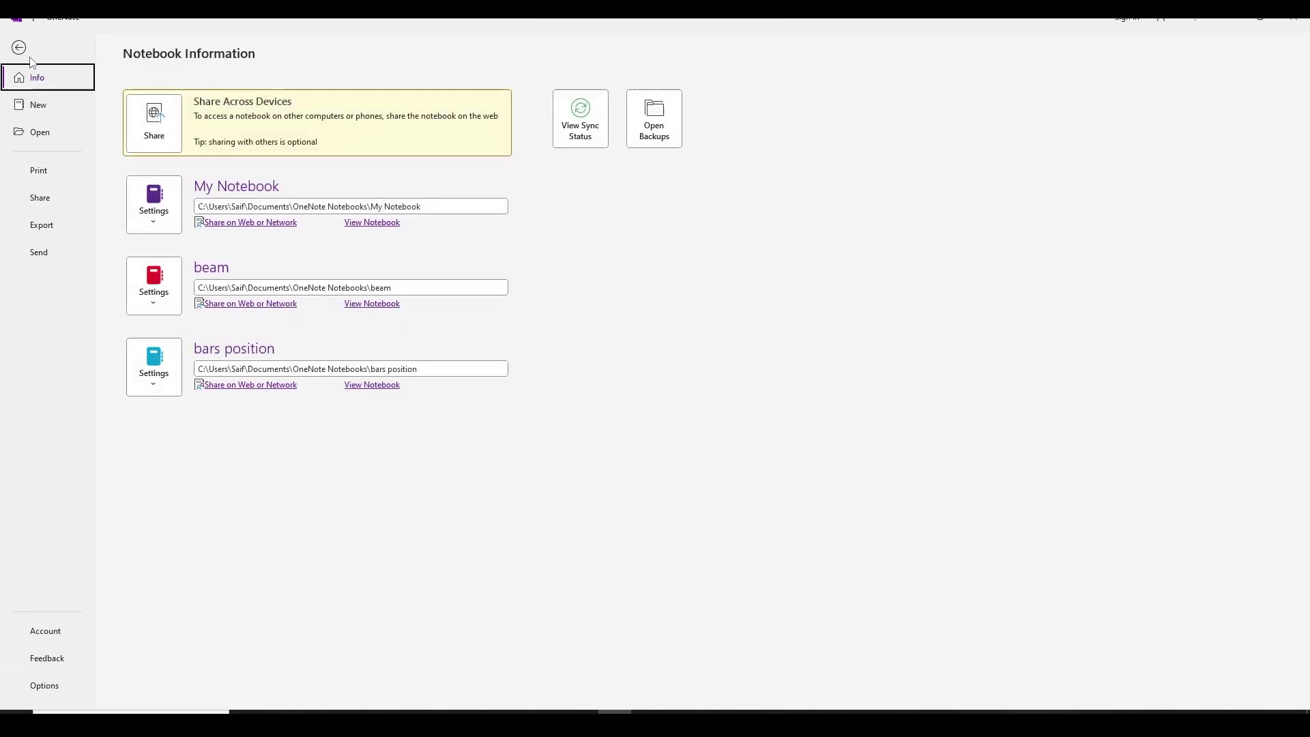
pyautogui.click(38, 104)
pyautogui.click(277, 155)
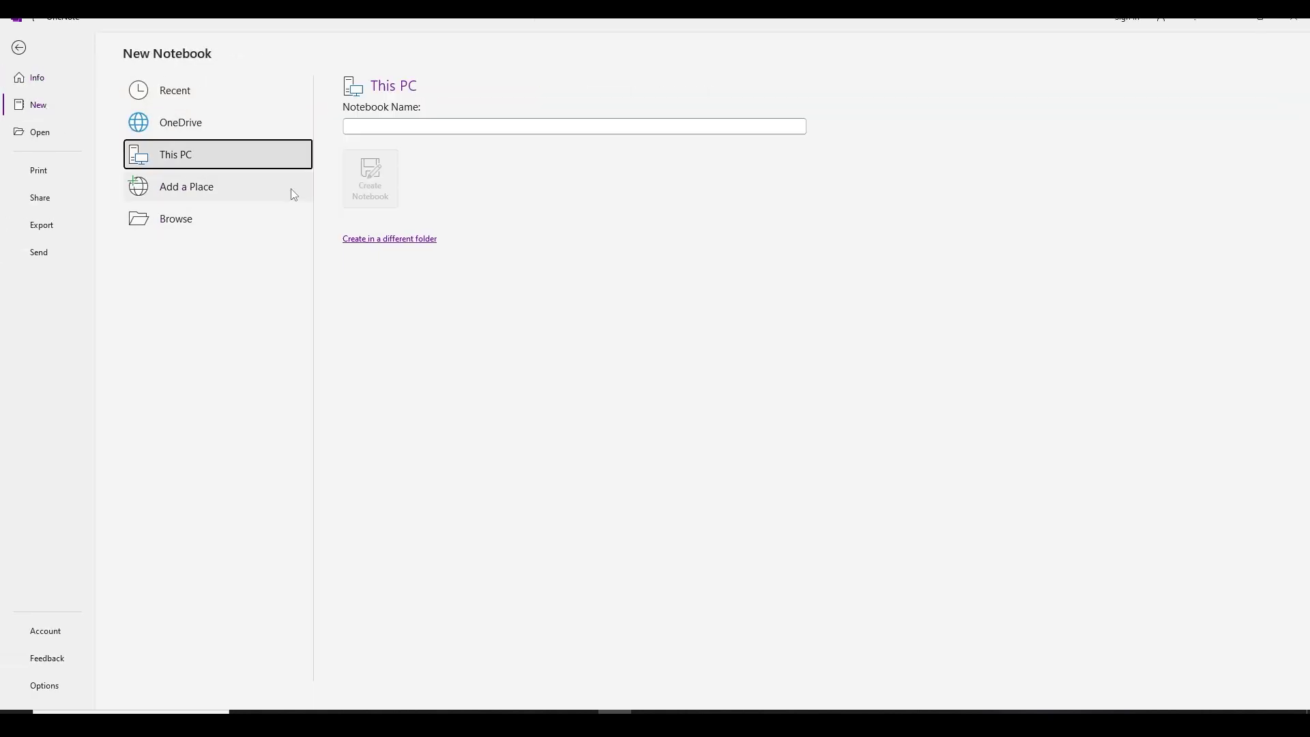
pyautogui.click(407, 128)
pyautogui.write('slab')
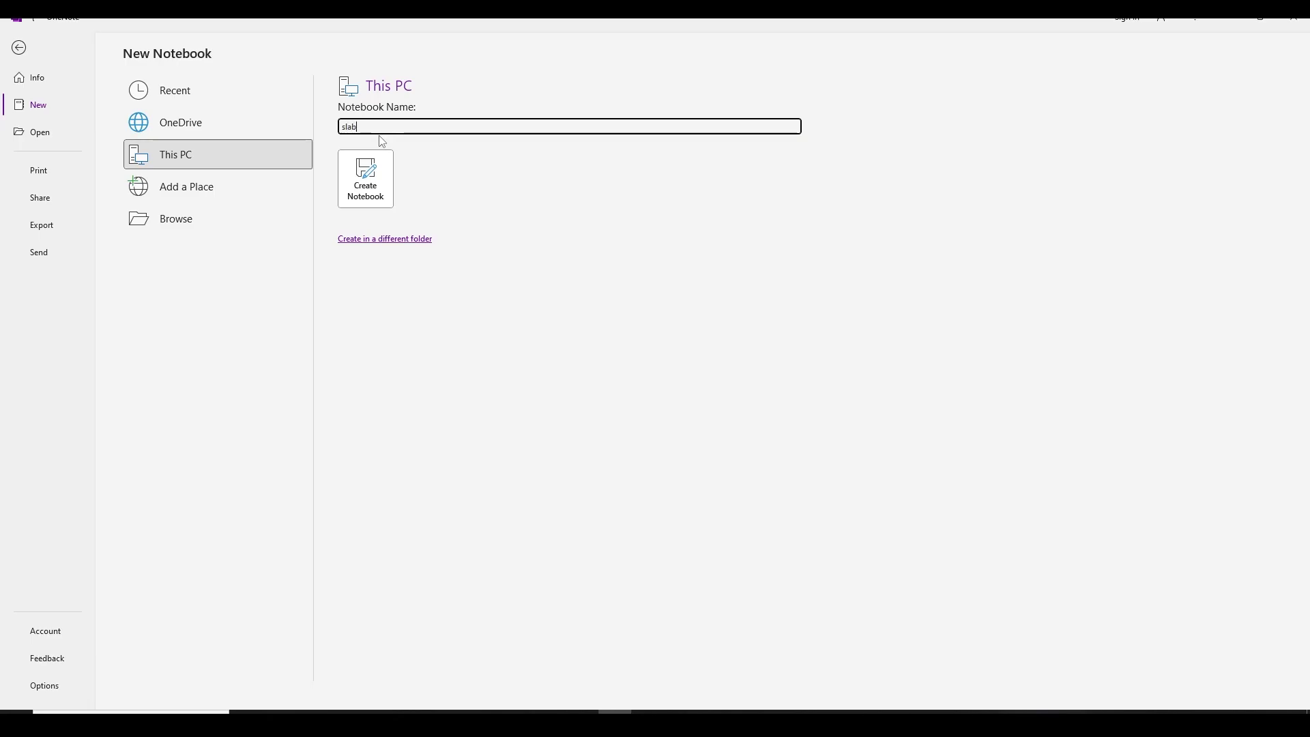
pyautogui.hotkey('ctrl', 'a')
pyautogui.press('Return')
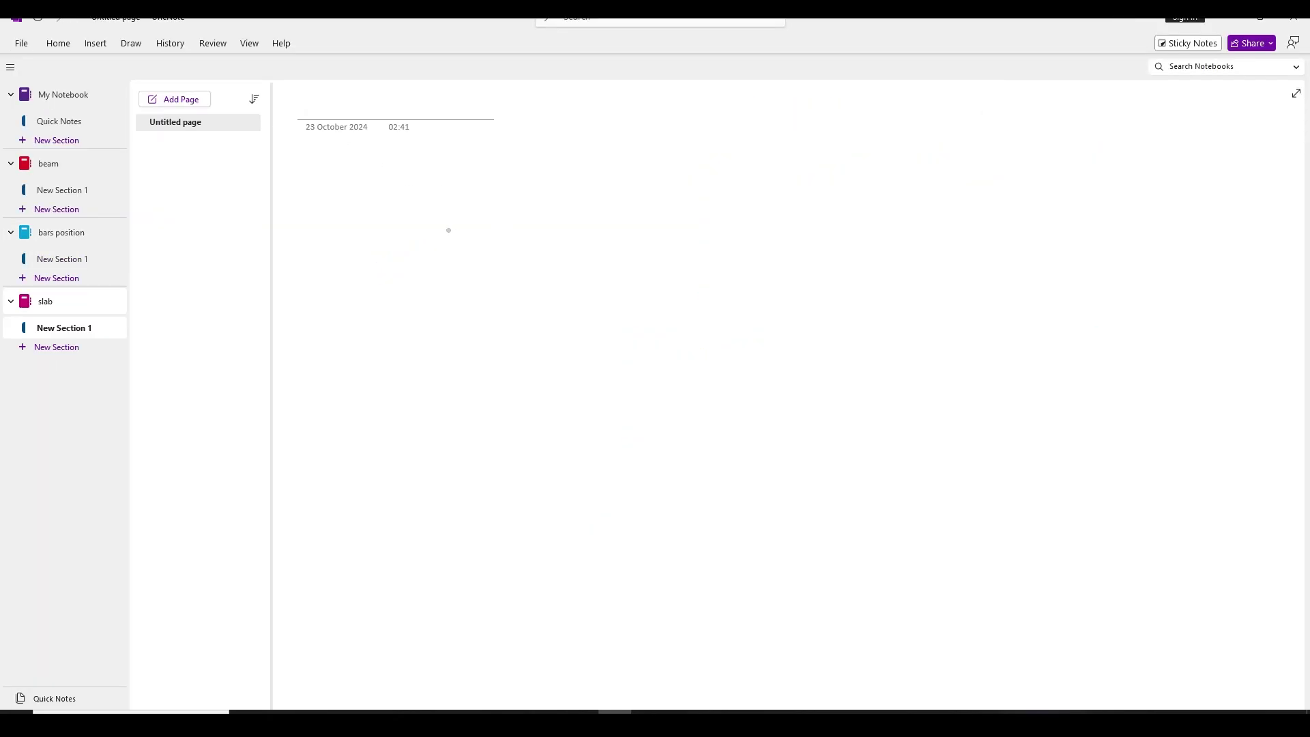
pyautogui.click(131, 43)
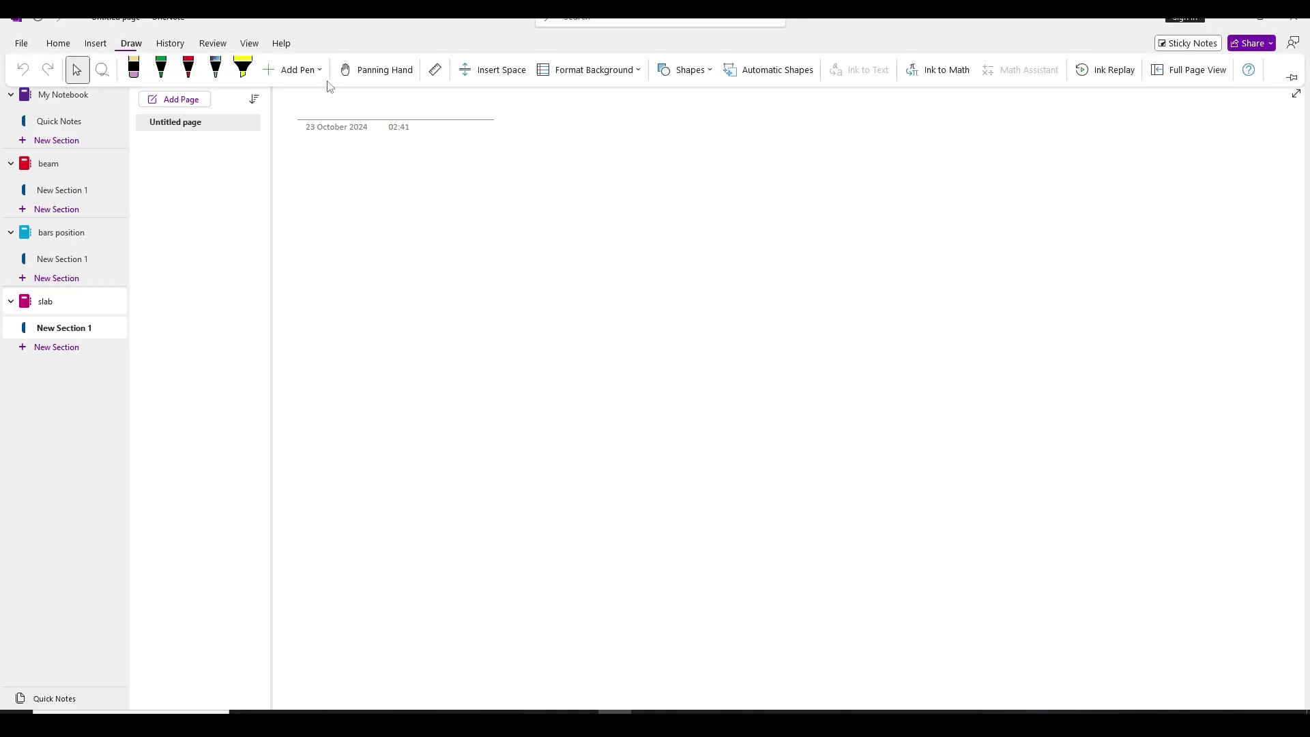
pyautogui.click(682, 70)
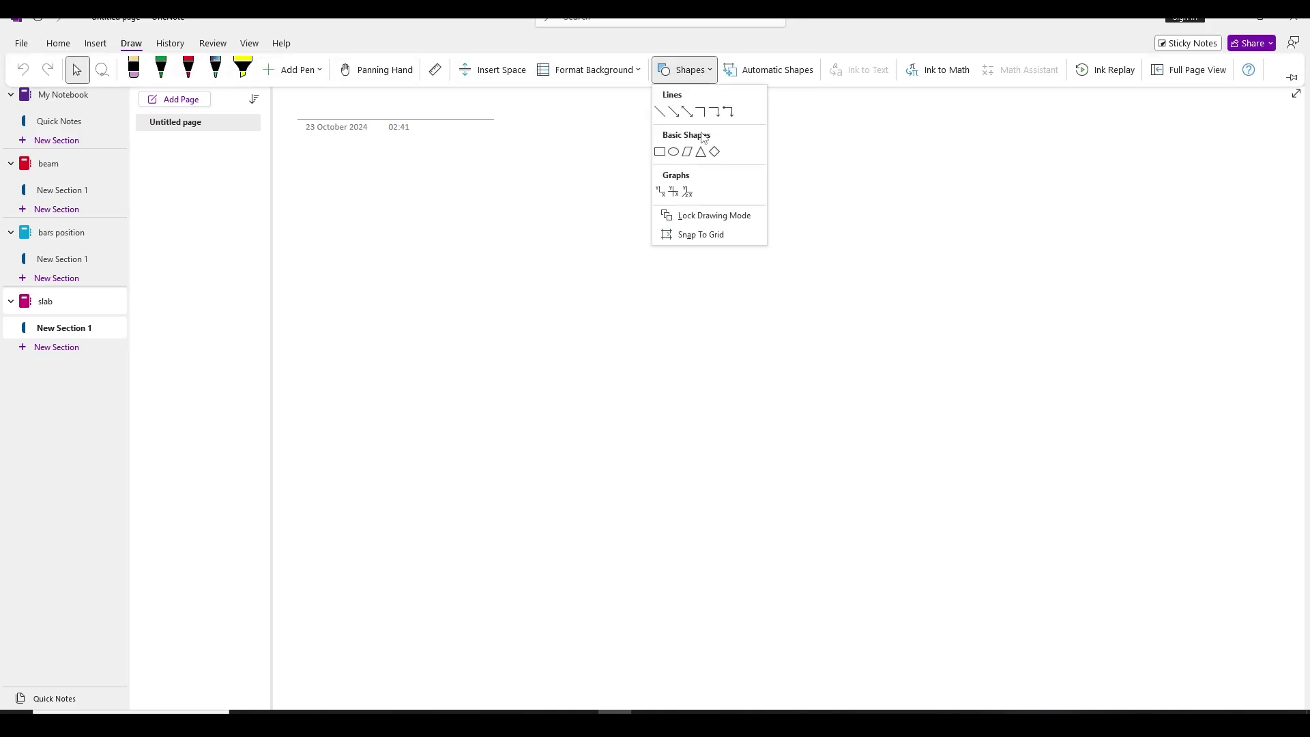
pyautogui.click(670, 152)
pyautogui.click(381, 256)
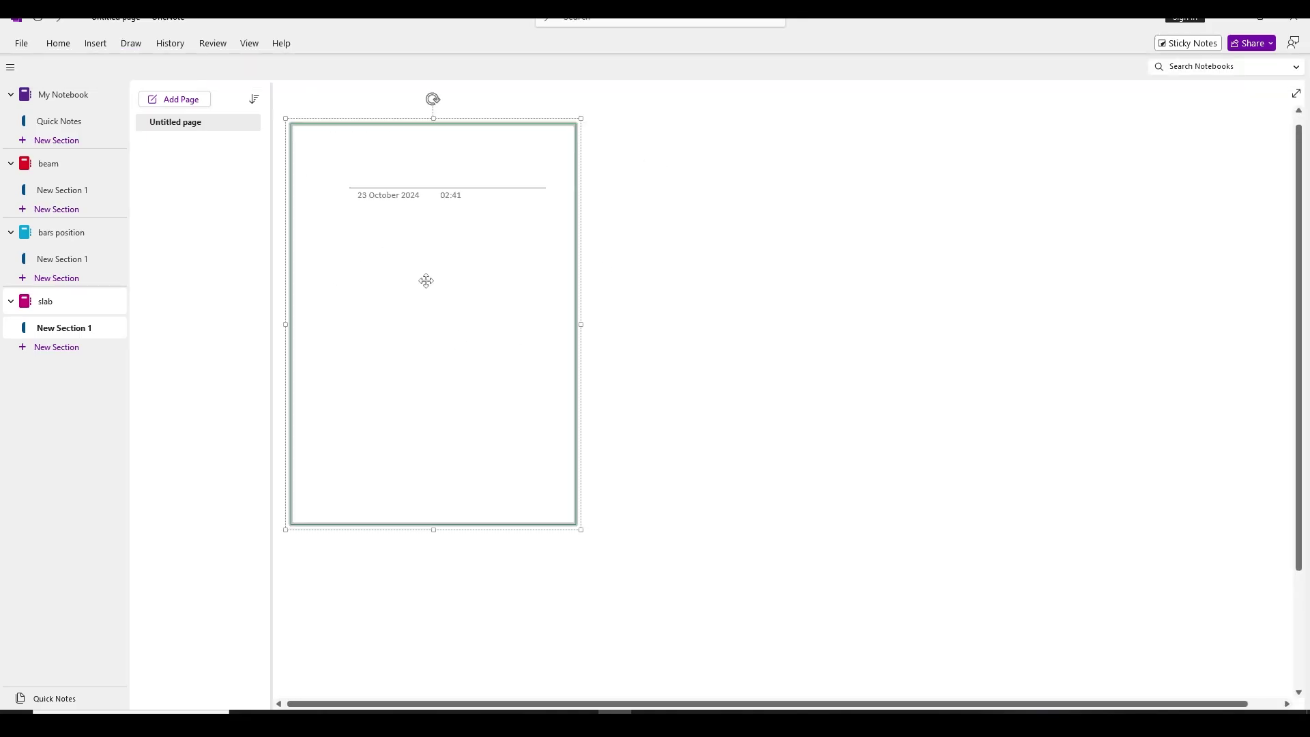
pyautogui.click(455, 293)
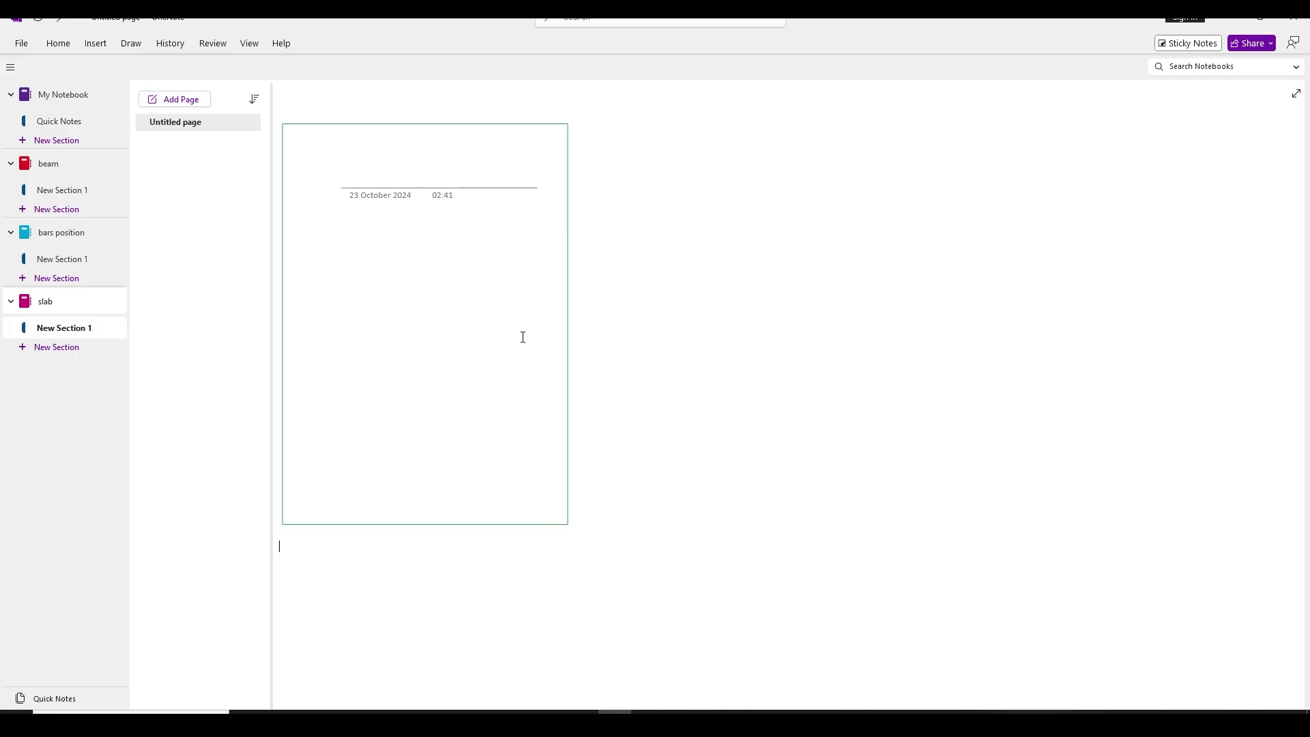
pyautogui.click(568, 284)
pyautogui.press('Delete')
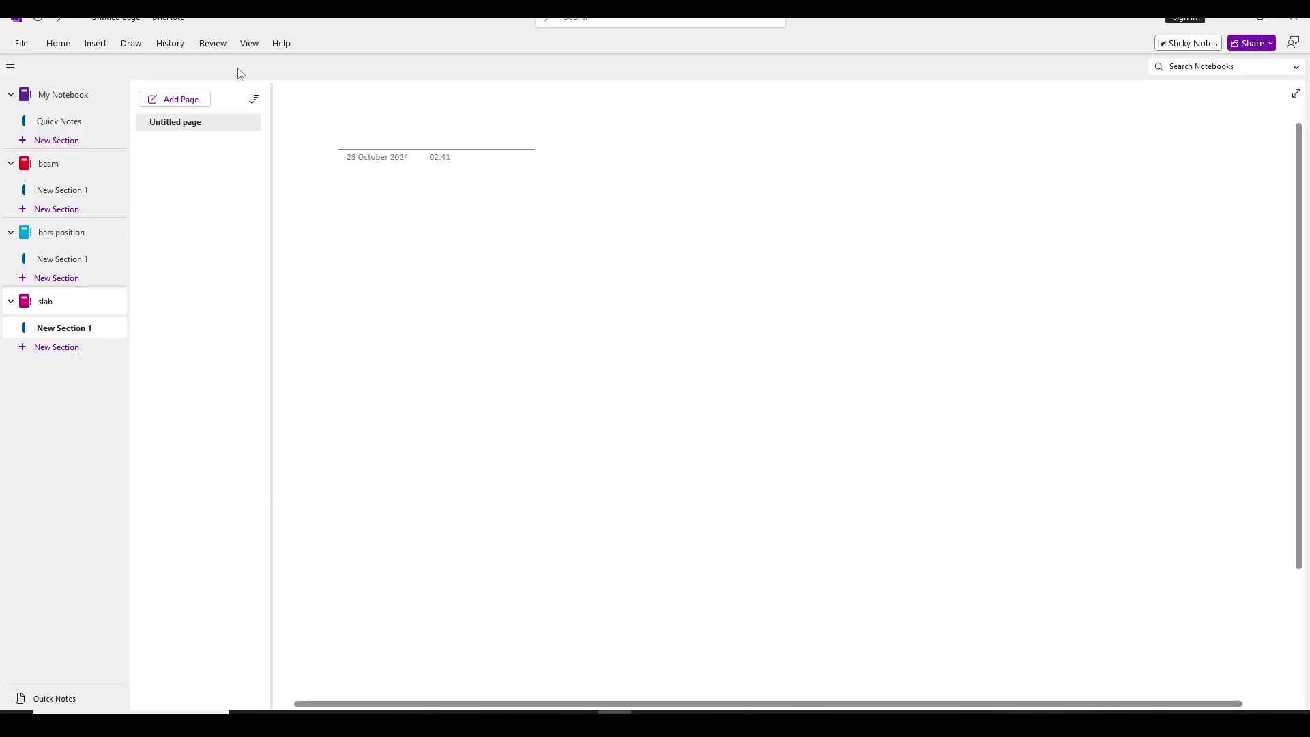
# Step: Draw a wide, shallow rectangle on the blank page as the slab's cross-section
pyautogui.click(131, 43)
pyautogui.click(683, 65)
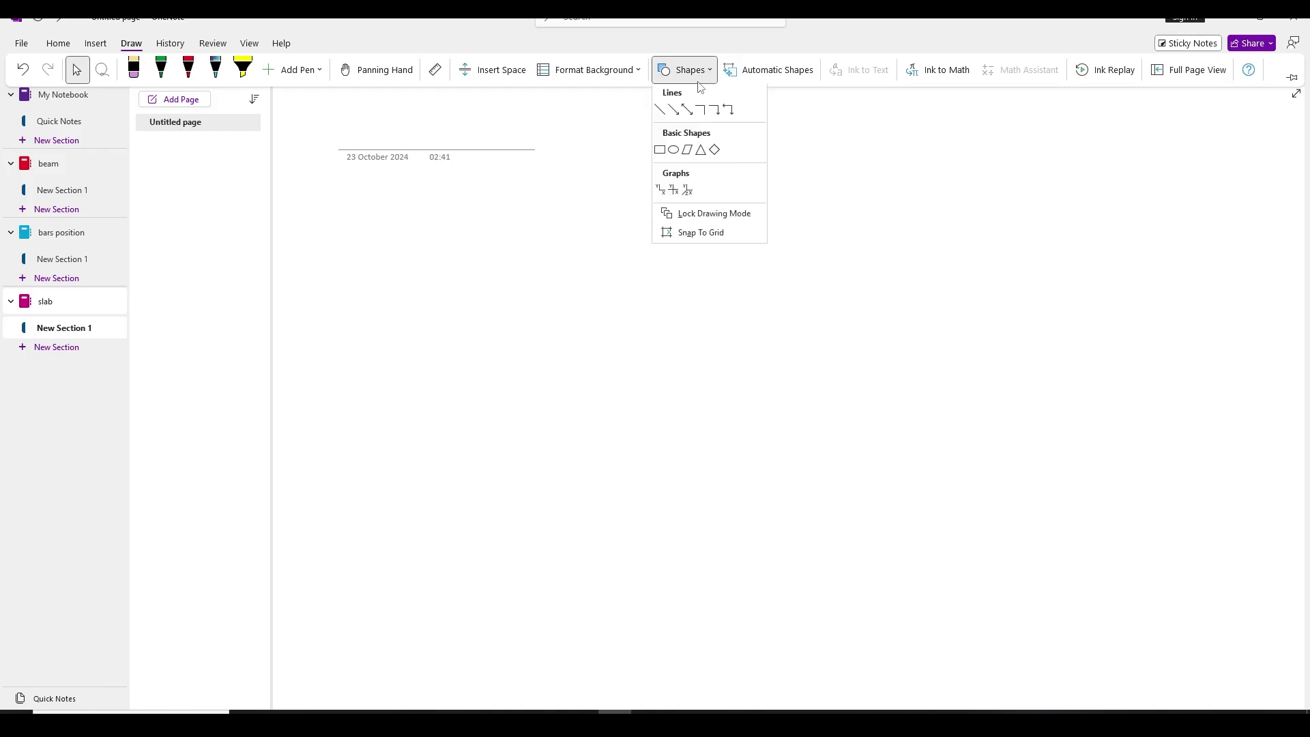
pyautogui.click(658, 151)
pyautogui.moveTo(582, 260); pyautogui.dragTo(1158, 318)
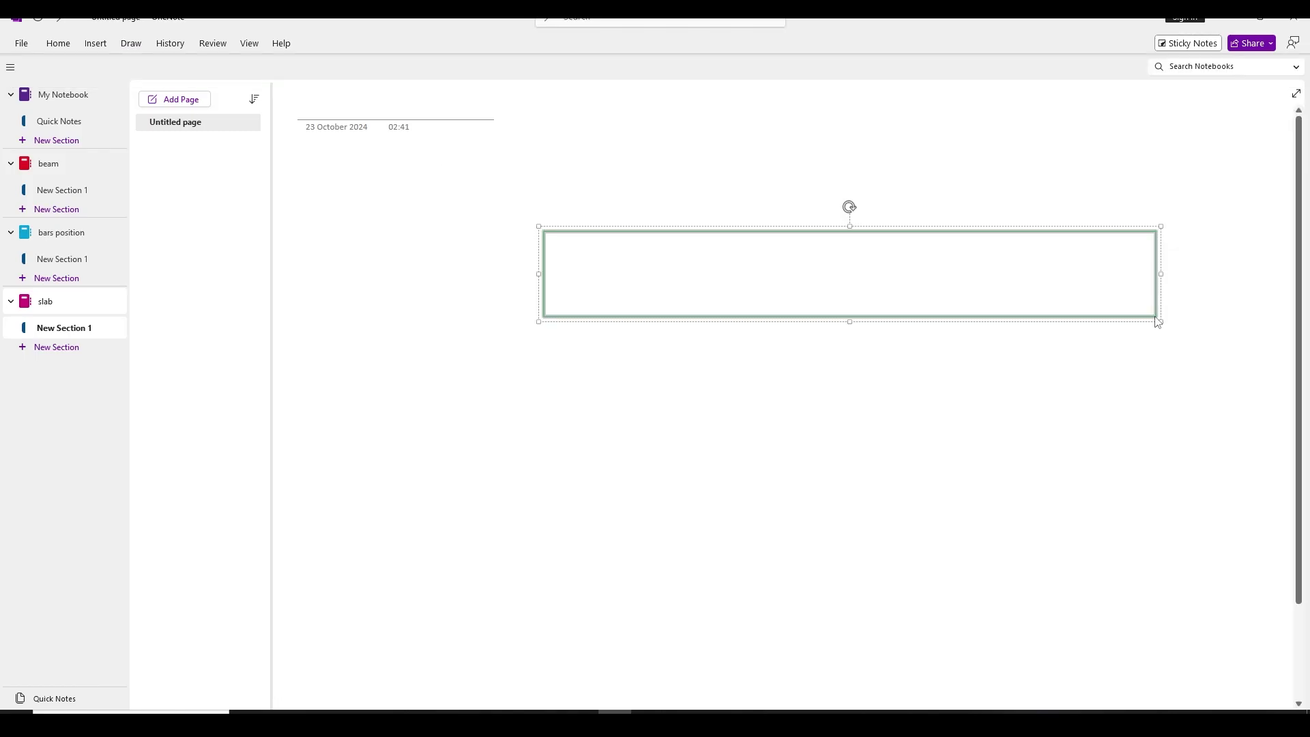
pyautogui.click(576, 340)
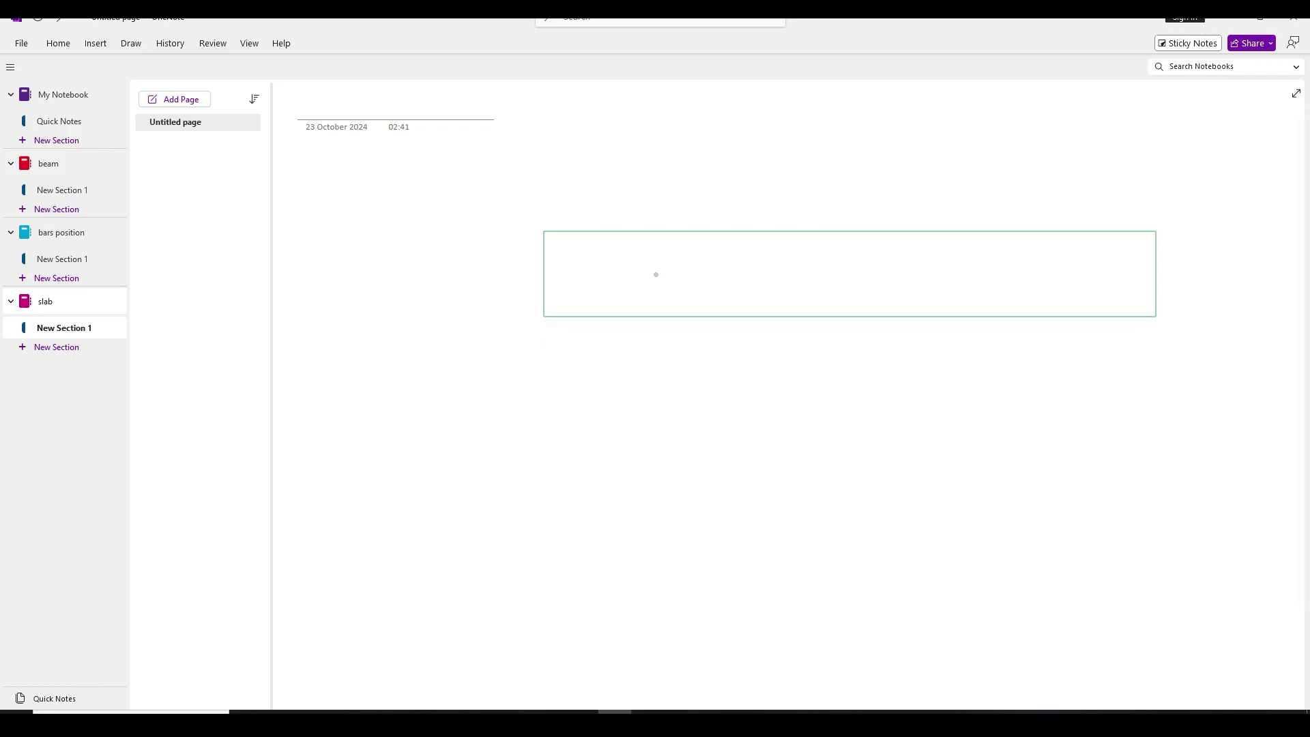
# Step: Handwrite the slab's dimensions beside the rectangle: 1 m for the width and 150 mm for the depth
pyautogui.moveTo(839, 205); pyautogui.dragTo(872, 203)
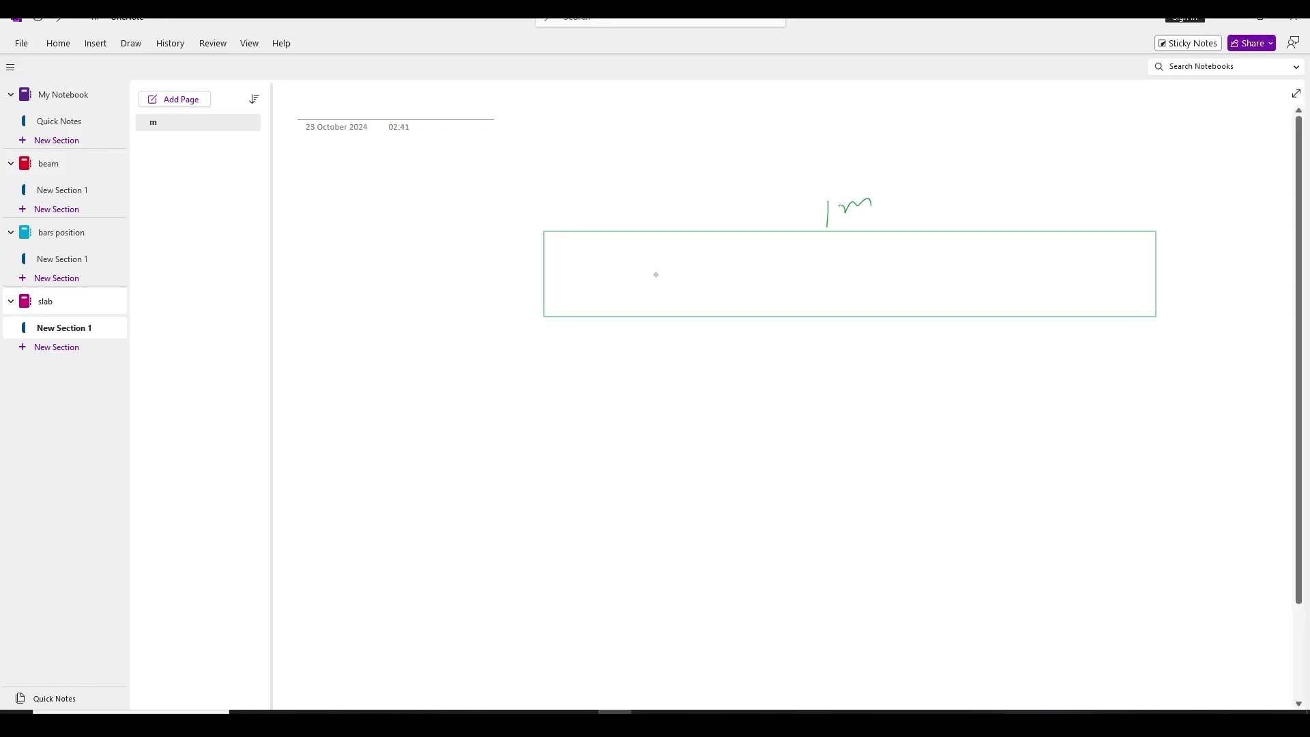
pyautogui.moveTo(397, 256)
pyautogui.mouseDown()
pyautogui.moveTo(400, 297)
pyautogui.moveTo(441, 253)
pyautogui.mouseUp()
pyautogui.moveTo(394, 329); pyautogui.dragTo(450, 297)
# Step: Sketch four small circles in a row inside the rectangle's lower half as reinforcement bars
pyautogui.moveTo(580, 295); pyautogui.dragTo(593, 280)
pyautogui.moveTo(676, 276); pyautogui.dragTo(679, 275)
pyautogui.moveTo(786, 282); pyautogui.dragTo(855, 273)
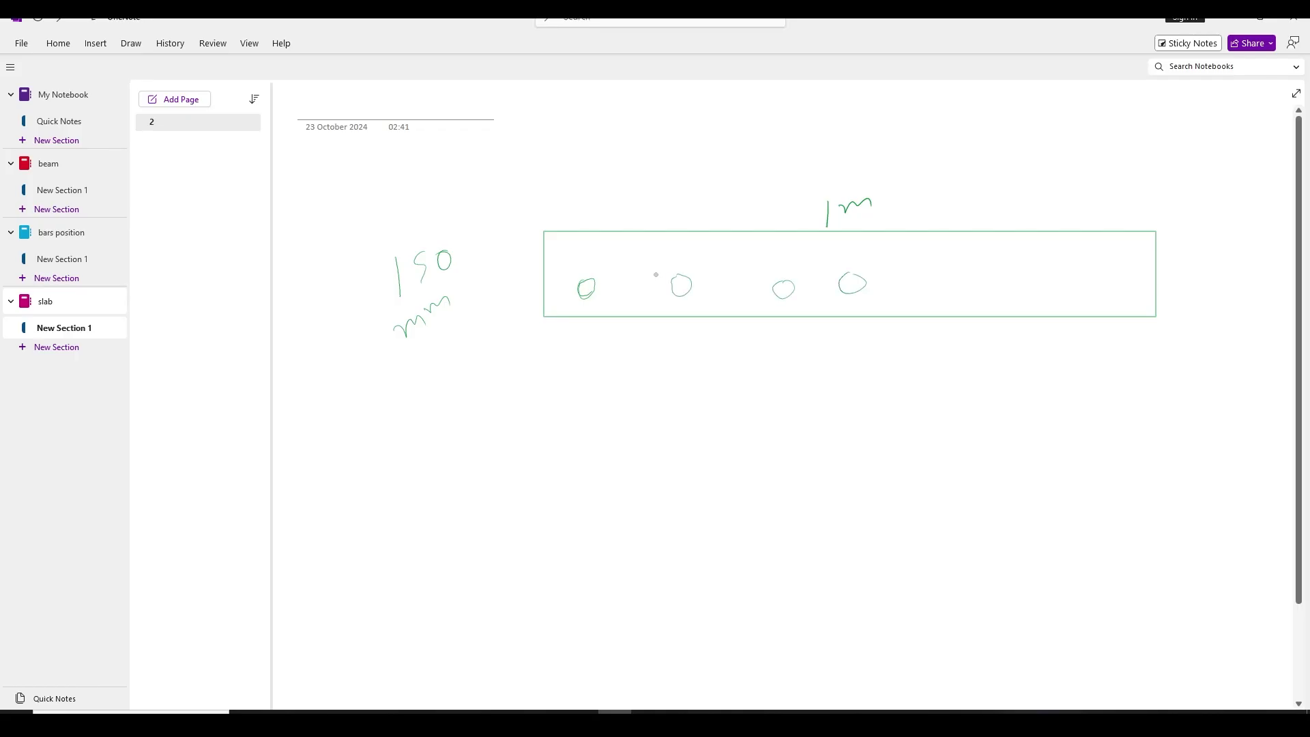
# Step: Draw a leader from the first bar circle and handwrite the label 8 mm @ 100 mm c/c above the slab
pyautogui.moveTo(586, 281); pyautogui.dragTo(608, 203)
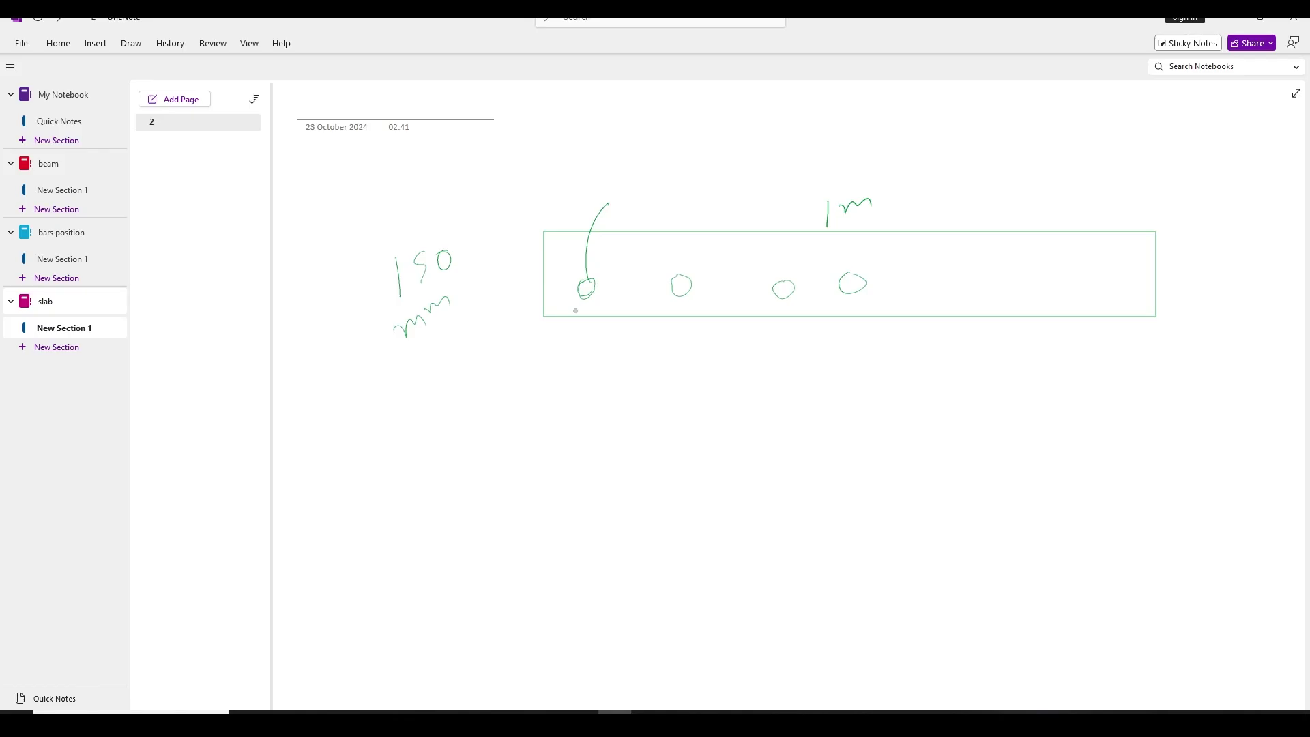
pyautogui.moveTo(619, 186)
pyautogui.mouseDown()
pyautogui.moveTo(610, 199)
pyautogui.moveTo(643, 185)
pyautogui.mouseUp()
pyautogui.moveTo(682, 164)
pyautogui.mouseDown()
pyautogui.moveTo(681, 189)
pyautogui.moveTo(700, 183)
pyautogui.mouseUp()
pyautogui.moveTo(703, 162)
pyautogui.mouseDown()
pyautogui.moveTo(787, 141)
pyautogui.moveTo(775, 189)
pyautogui.mouseUp()
pyautogui.moveTo(796, 159)
pyautogui.mouseDown()
pyautogui.moveTo(783, 192)
pyautogui.moveTo(806, 186)
pyautogui.mouseUp()
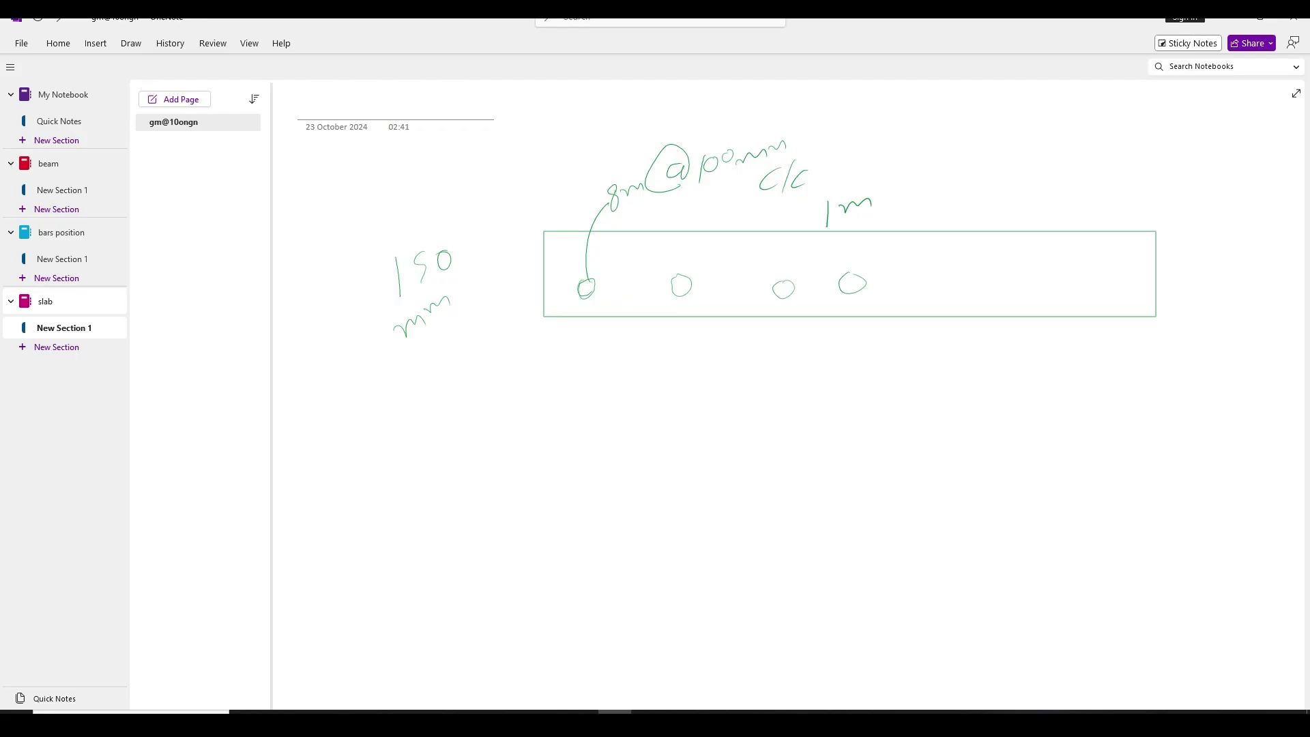
# Step: Draw a long horizontal bar beneath the circles, add a leader below it, and label it 8 mm @ 100 mm c/c
pyautogui.moveTo(556, 307); pyautogui.dragTo(1095, 301)
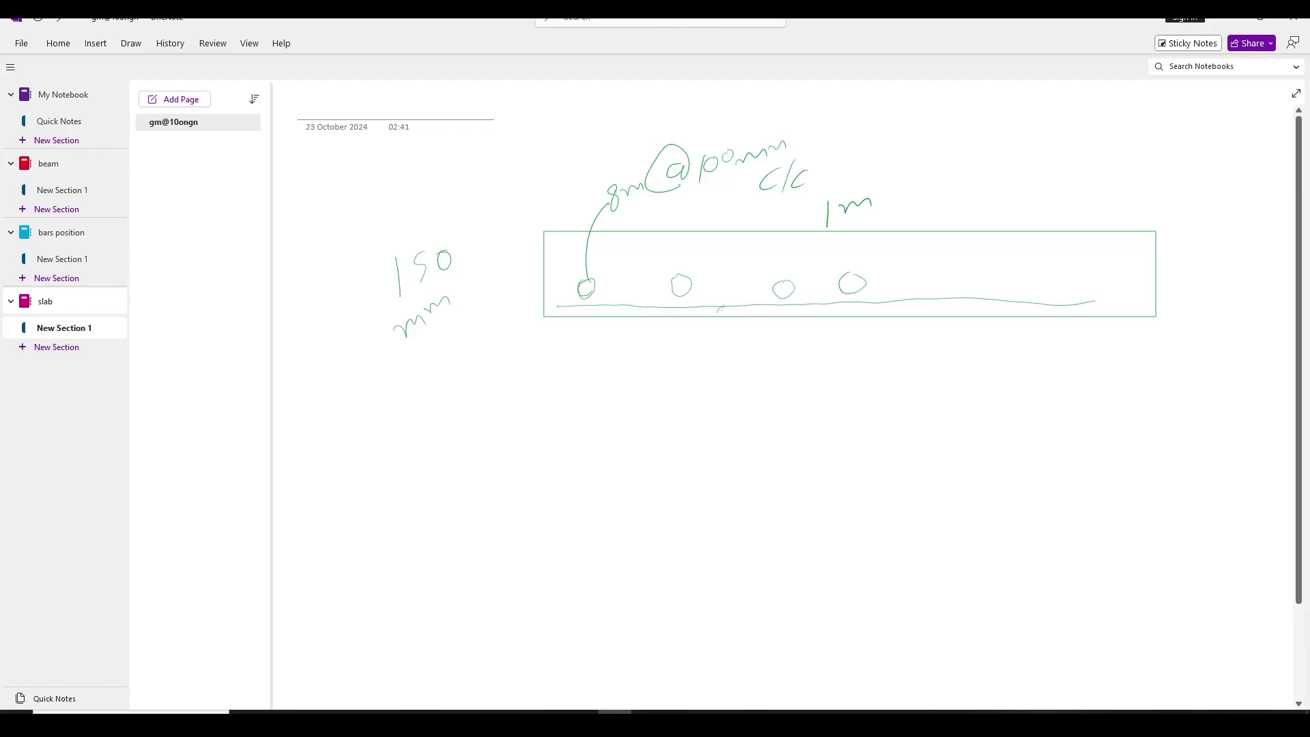
pyautogui.moveTo(717, 313); pyautogui.dragTo(720, 352)
pyautogui.moveTo(725, 411)
pyautogui.mouseDown()
pyautogui.moveTo(726, 423)
pyautogui.moveTo(728, 412)
pyautogui.mouseUp()
pyautogui.moveTo(735, 409); pyautogui.dragTo(767, 405)
pyautogui.moveTo(768, 397); pyautogui.dragTo(790, 394)
pyautogui.moveTo(813, 376)
pyautogui.mouseDown()
pyautogui.moveTo(800, 387)
pyautogui.moveTo(813, 401)
pyautogui.mouseUp()
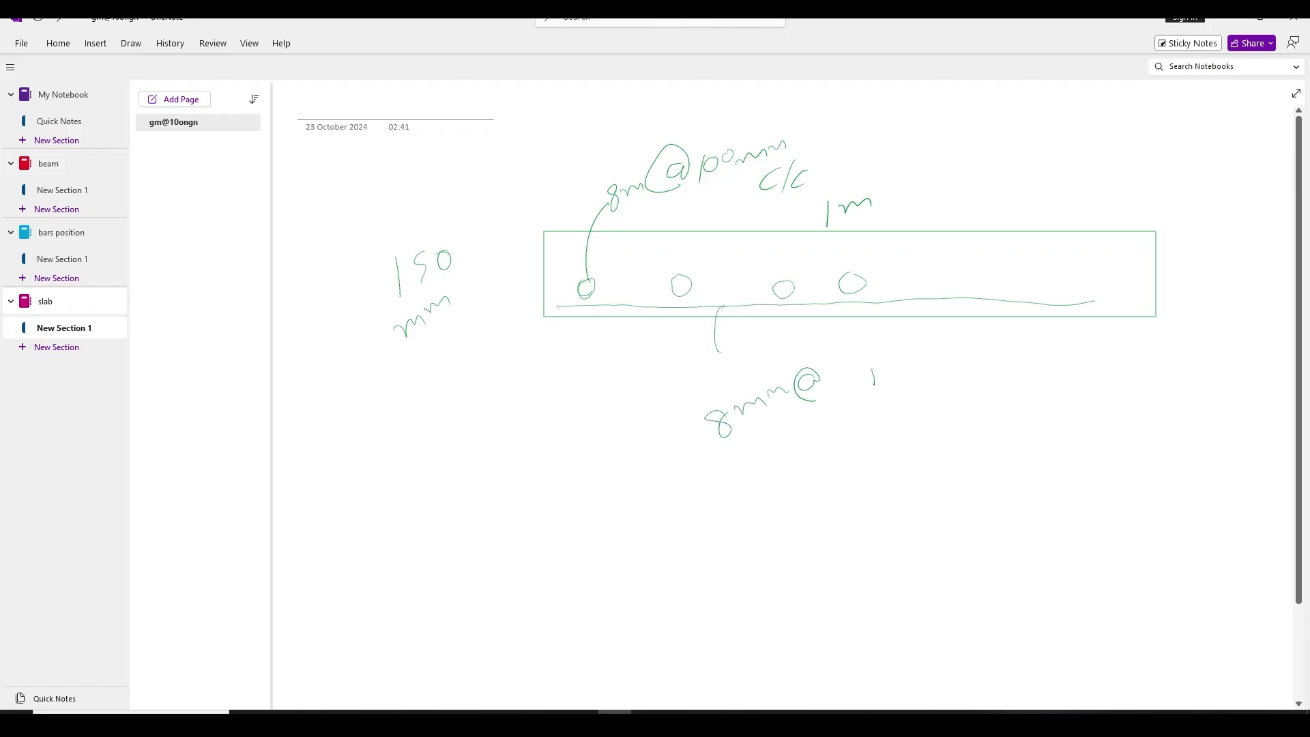
pyautogui.moveTo(892, 369); pyautogui.dragTo(976, 347)
pyautogui.moveTo(919, 404); pyautogui.dragTo(913, 417)
pyautogui.moveTo(931, 395)
pyautogui.mouseDown()
pyautogui.moveTo(925, 416)
pyautogui.moveTo(946, 411)
pyautogui.mouseUp()
pyautogui.moveTo(974, 392); pyautogui.dragTo(972, 396)
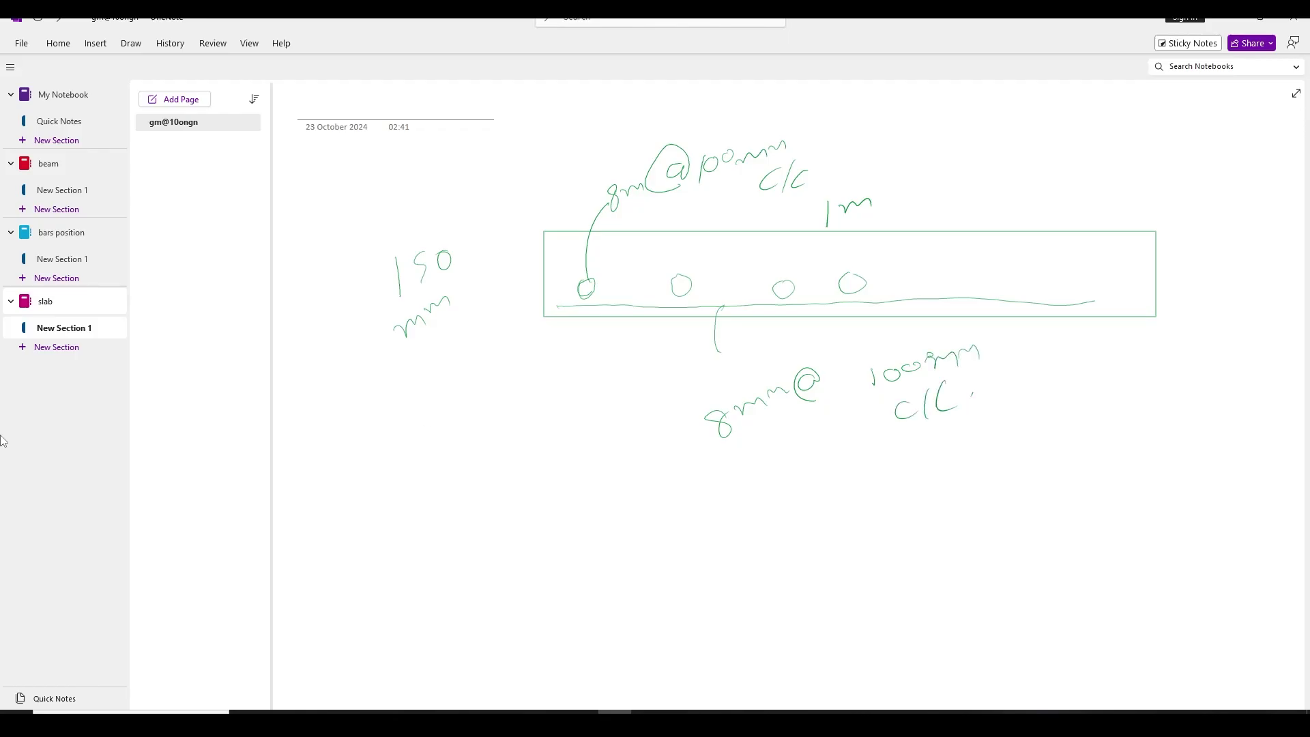
pyautogui.scroll(-3, 526, 406)
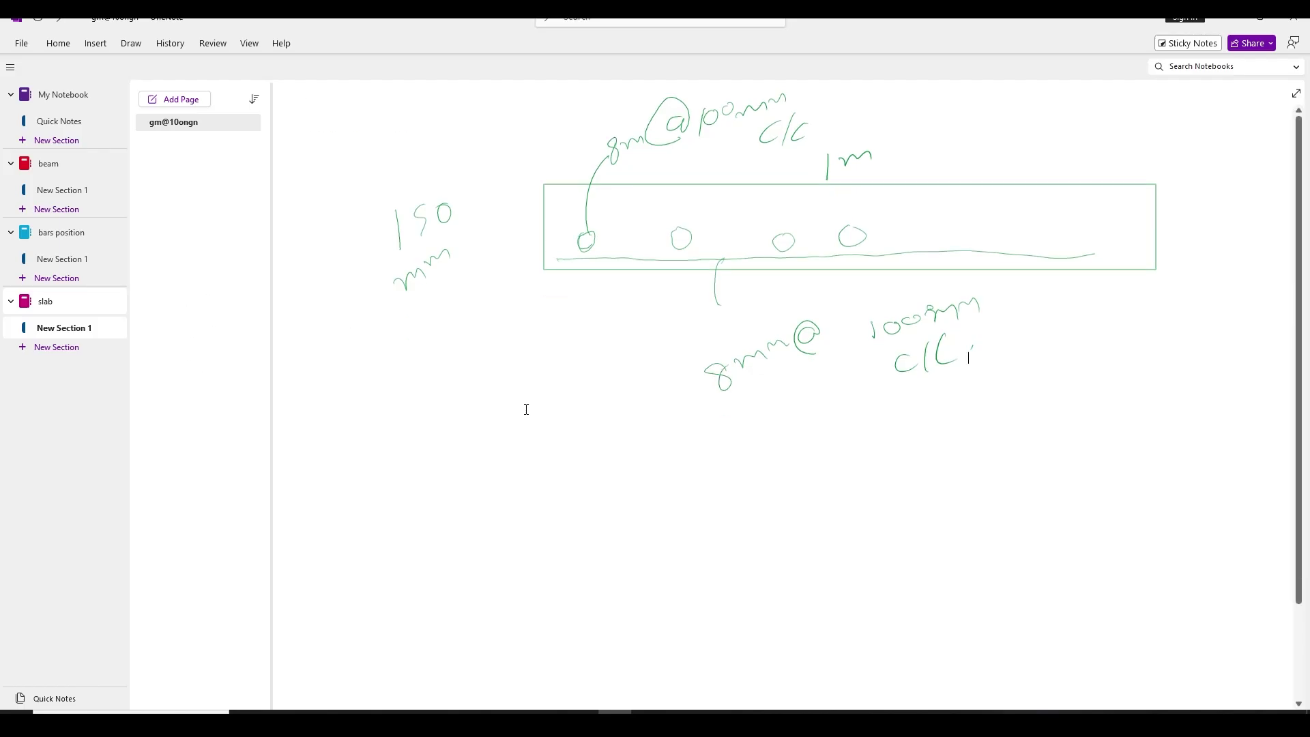
pyautogui.scroll(3, 542, 291)
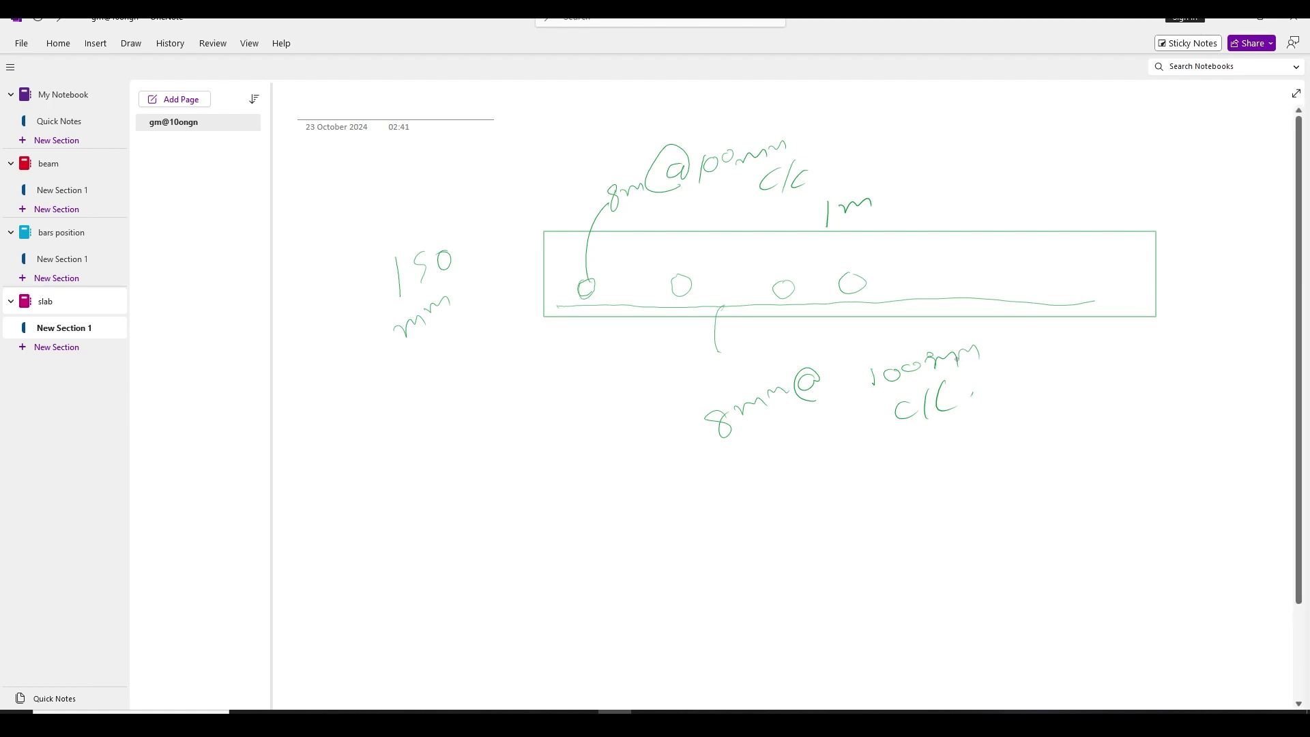
# Step: Sketch a bar circle near the slab's right end with centre lines and leaders, and extend the long bar beneath it
pyautogui.moveTo(1123, 279)
pyautogui.mouseDown()
pyautogui.moveTo(1107, 289)
pyautogui.moveTo(1126, 283)
pyautogui.moveTo(1118, 321)
pyautogui.mouseUp()
pyautogui.moveTo(1167, 285)
pyautogui.mouseDown()
pyautogui.moveTo(1121, 287)
pyautogui.moveTo(1178, 266)
pyautogui.mouseUp()
pyautogui.moveTo(1058, 310); pyautogui.dragTo(966, 317)
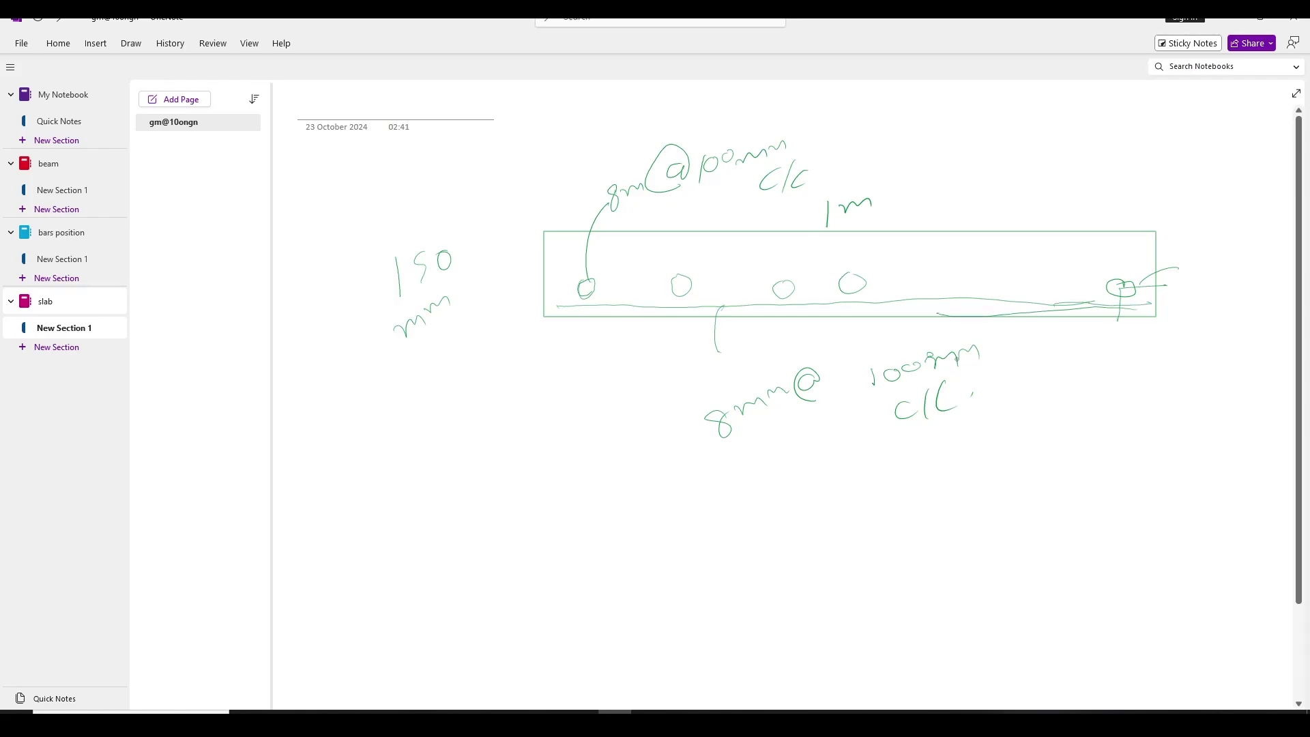
pyautogui.moveTo(1122, 307); pyautogui.dragTo(1145, 333)
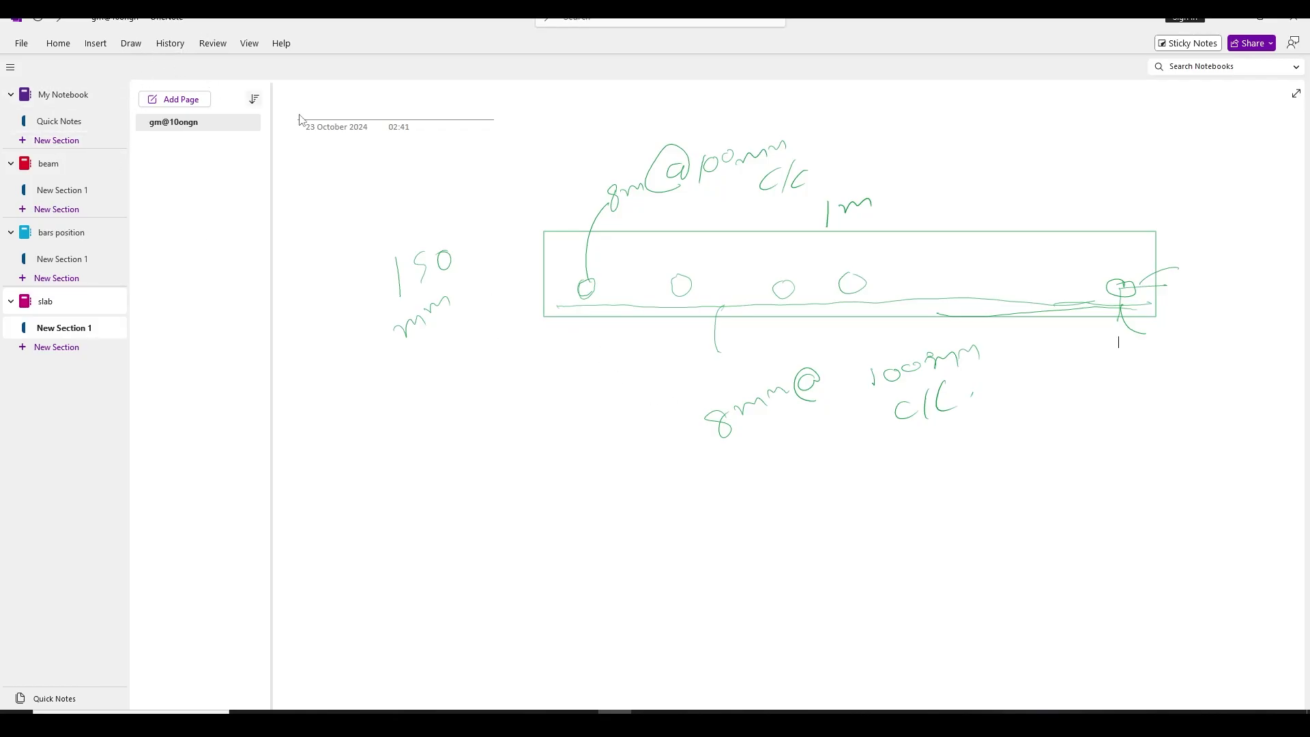
# Step: Draw a larger rectangle below the first sketch as an enlarged slab section
pyautogui.scroll(-4, 565, 266)
pyautogui.click(133, 44)
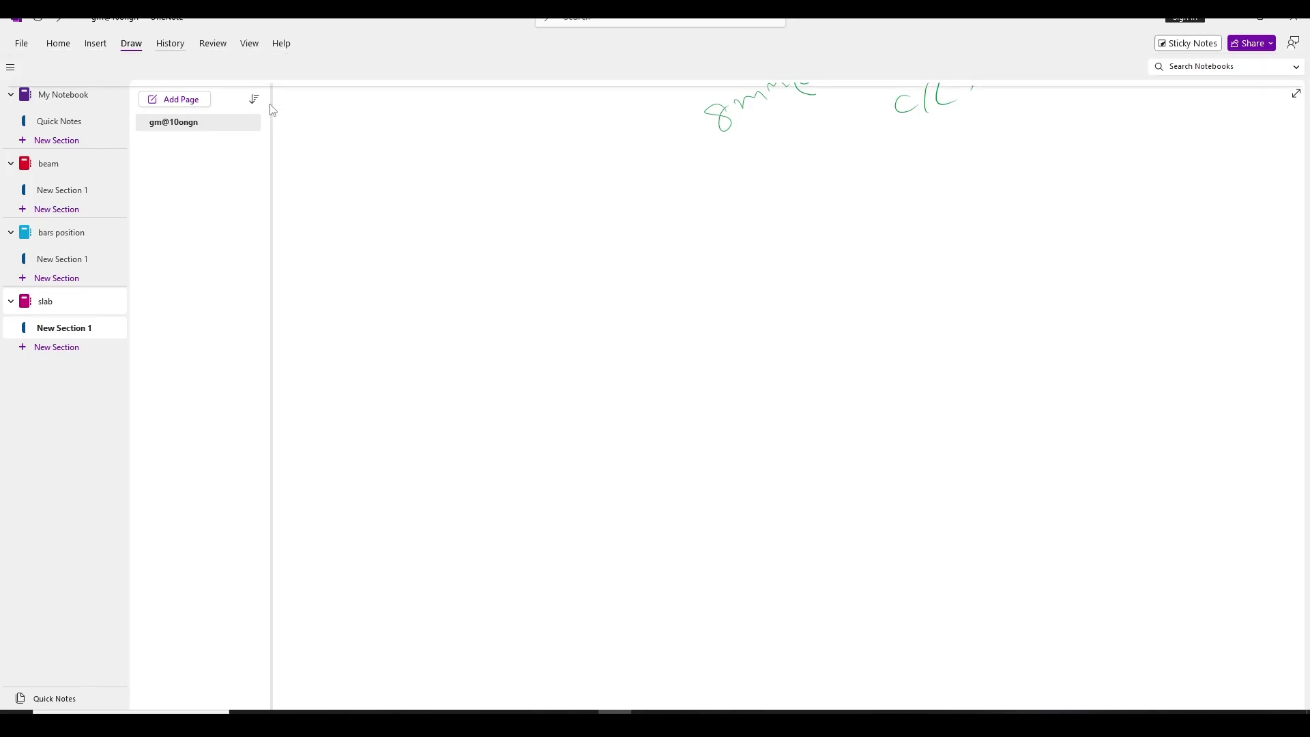
pyautogui.click(684, 69)
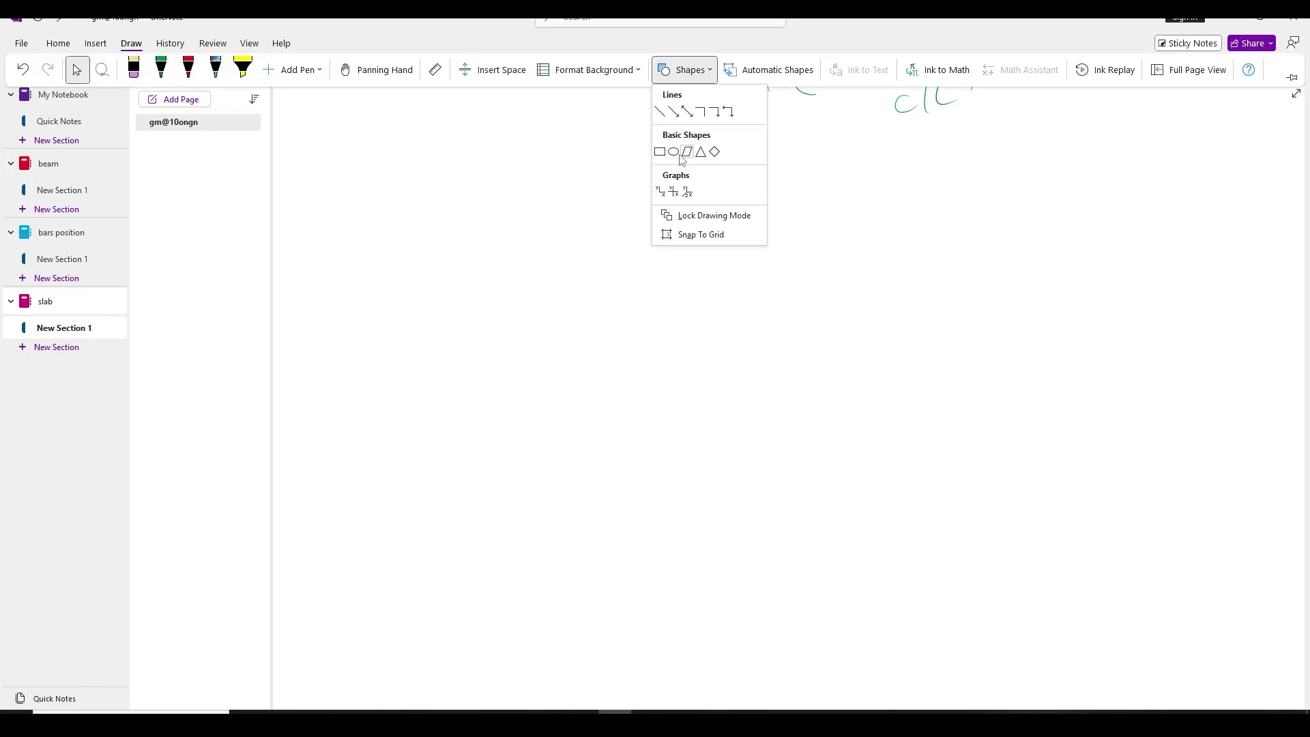
pyautogui.click(659, 148)
pyautogui.moveTo(430, 251)
pyautogui.mouseDown()
pyautogui.moveTo(939, 428)
pyautogui.moveTo(1202, 406)
pyautogui.moveTo(1234, 389)
pyautogui.mouseUp()
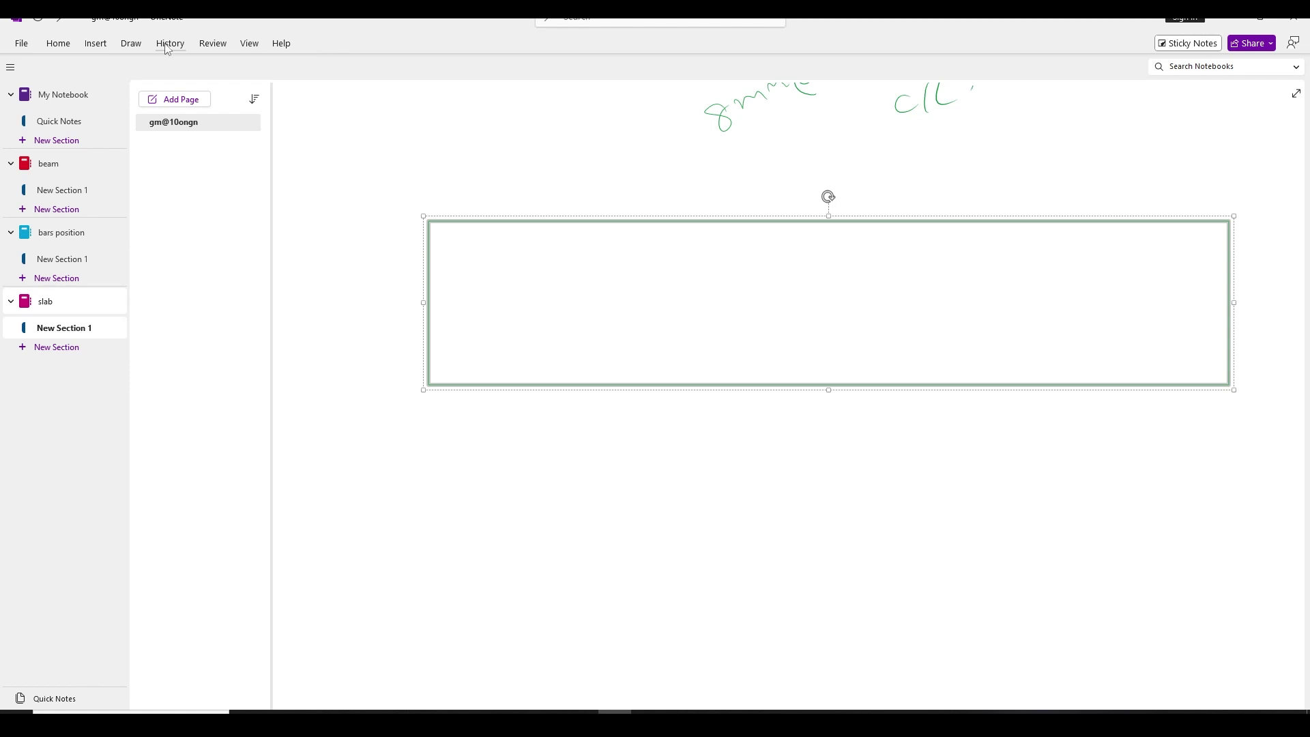
# Step: Draw an ellipse in the enlarged section's lower-right corner as the cross-cut reinforcement bar
pyautogui.click(131, 43)
pyautogui.click(684, 70)
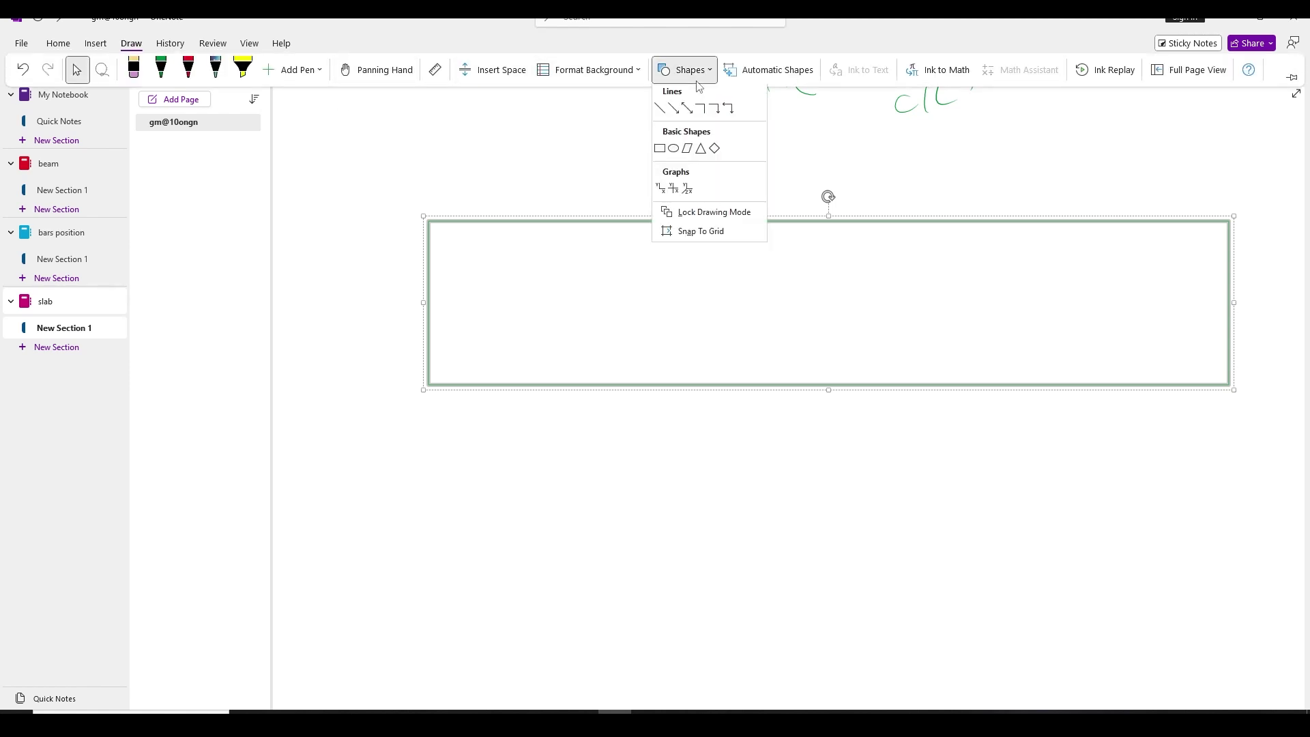
pyautogui.click(673, 153)
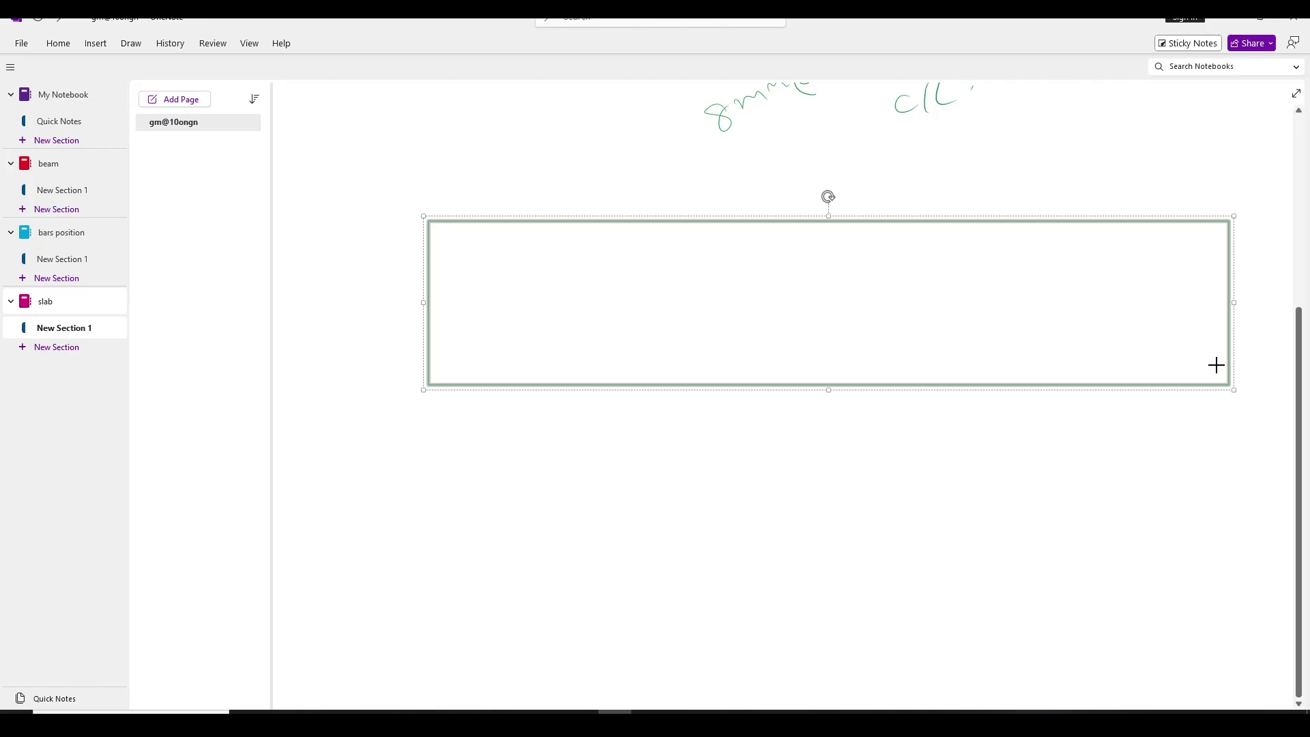
pyautogui.moveTo(1219, 364); pyautogui.dragTo(1171, 326)
pyautogui.scroll(2, 459, 260)
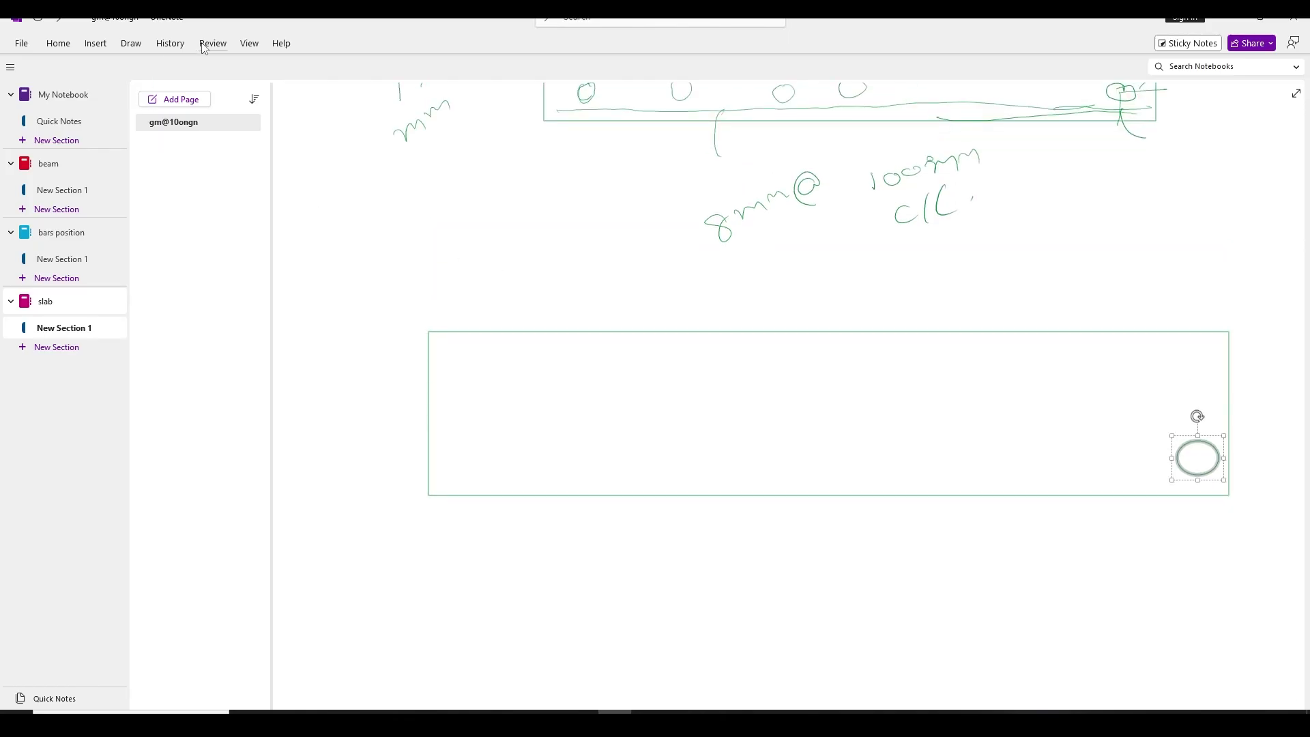
pyautogui.click(142, 46)
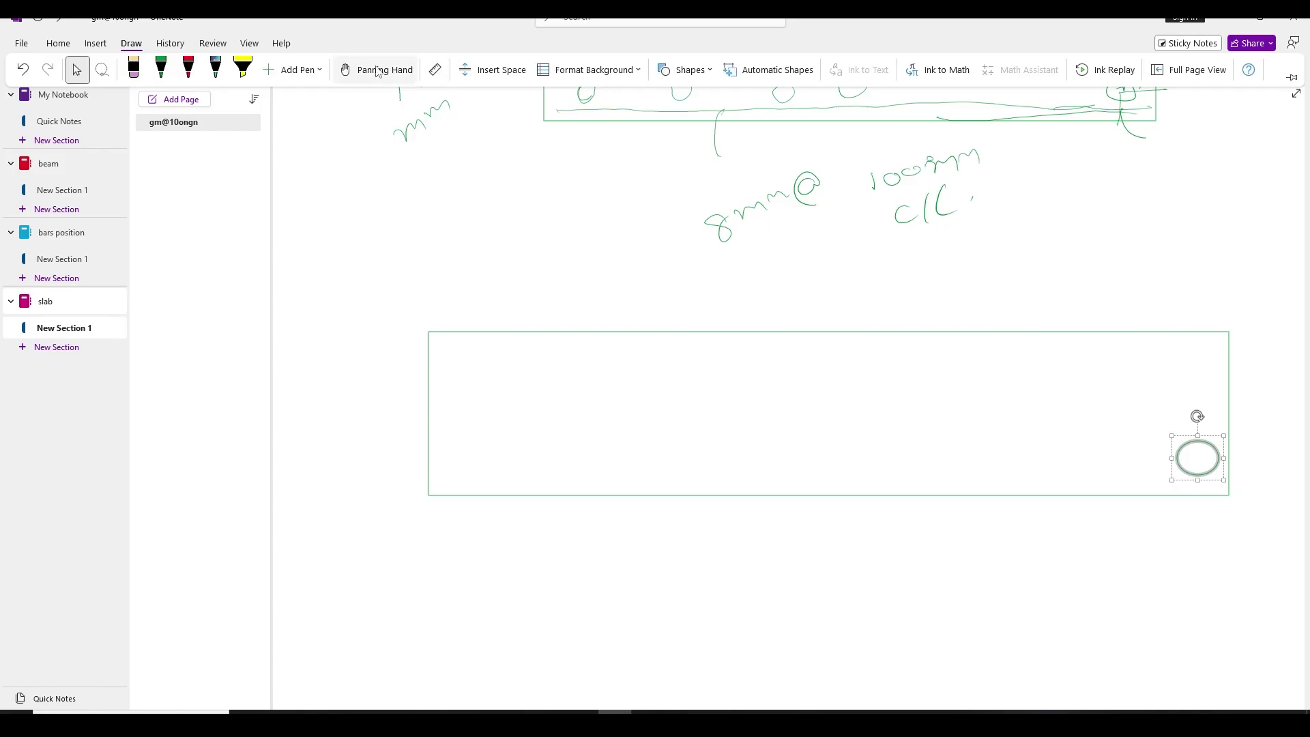
pyautogui.click(686, 70)
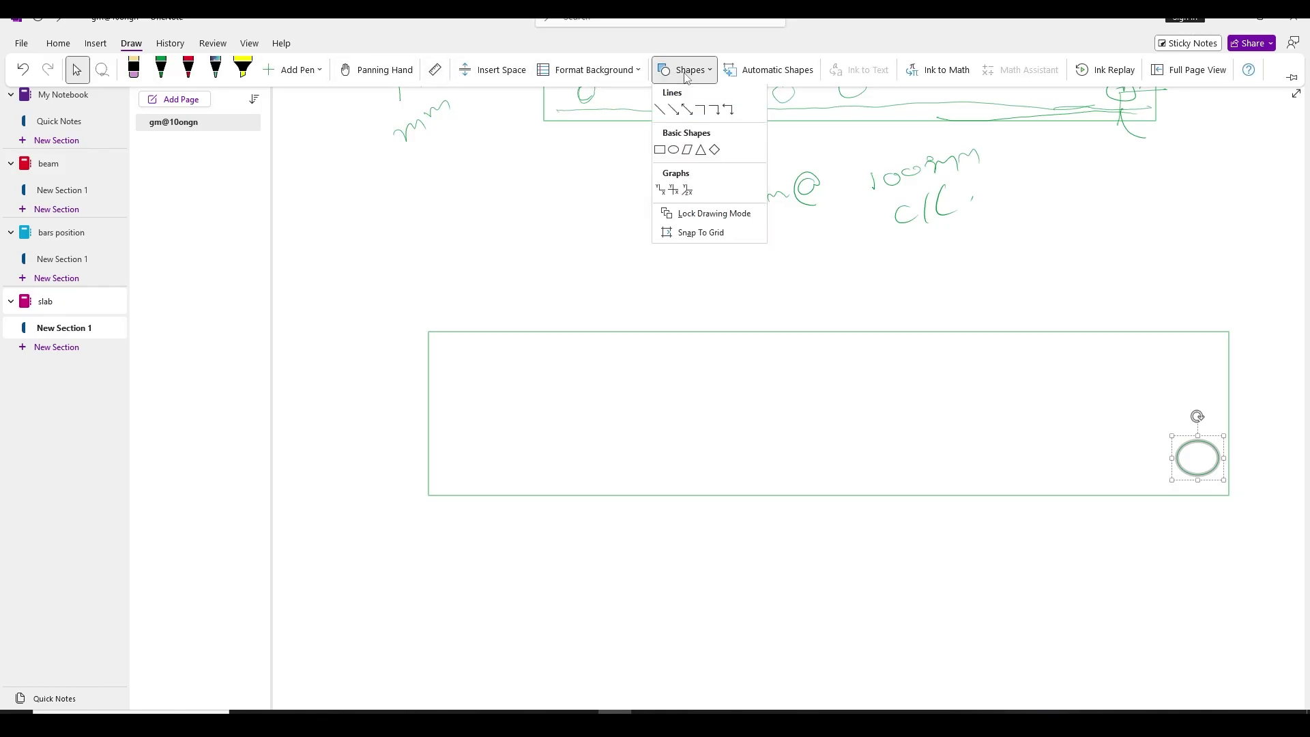
pyautogui.click(660, 153)
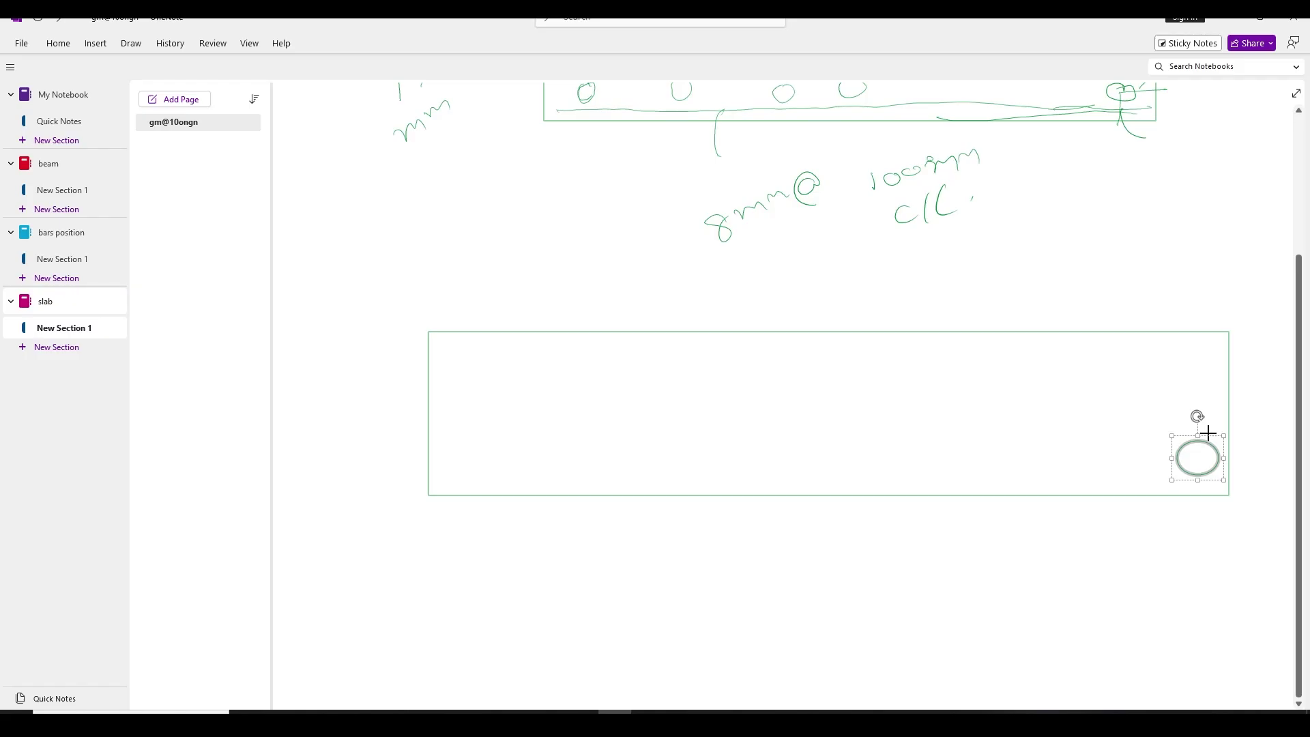
pyautogui.click(1209, 419)
# Step: Draw a small rectangle directly above the bar circle as the longitudinal bar, and shift it slightly towards the slab's right edge
pyautogui.click(131, 43)
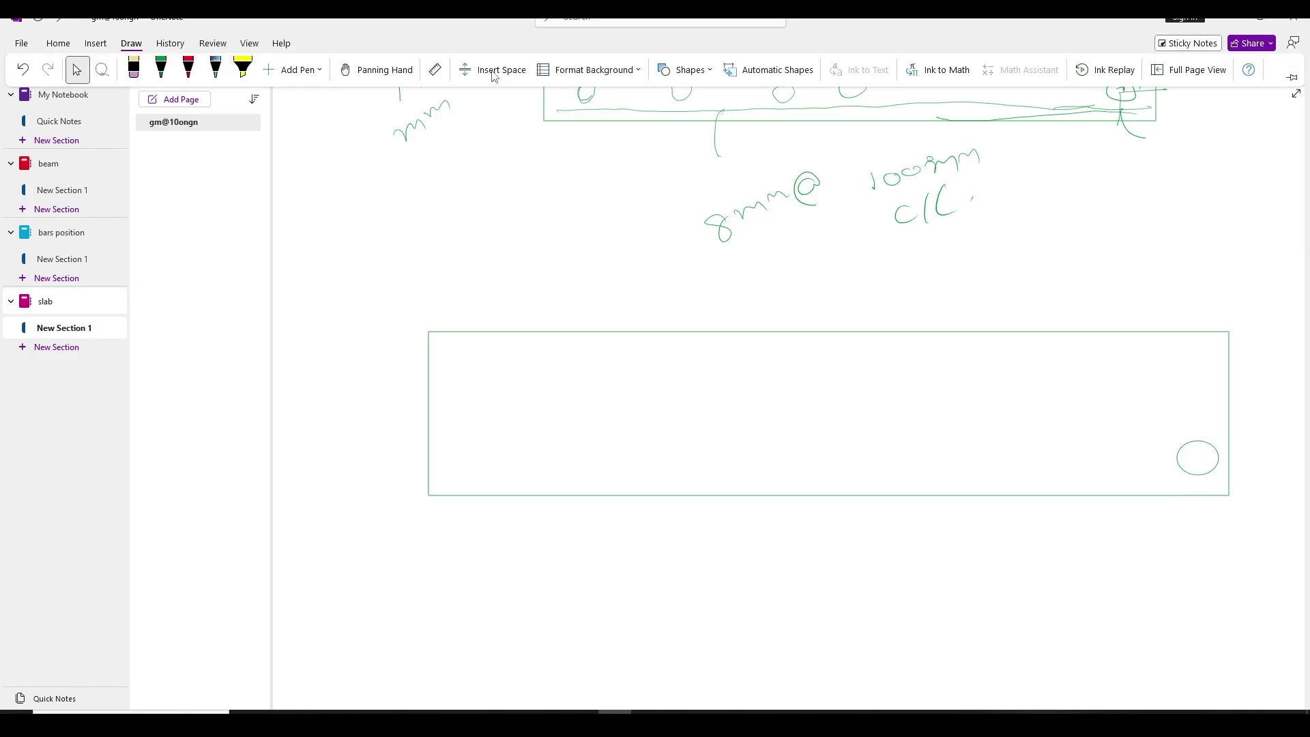
pyautogui.click(689, 69)
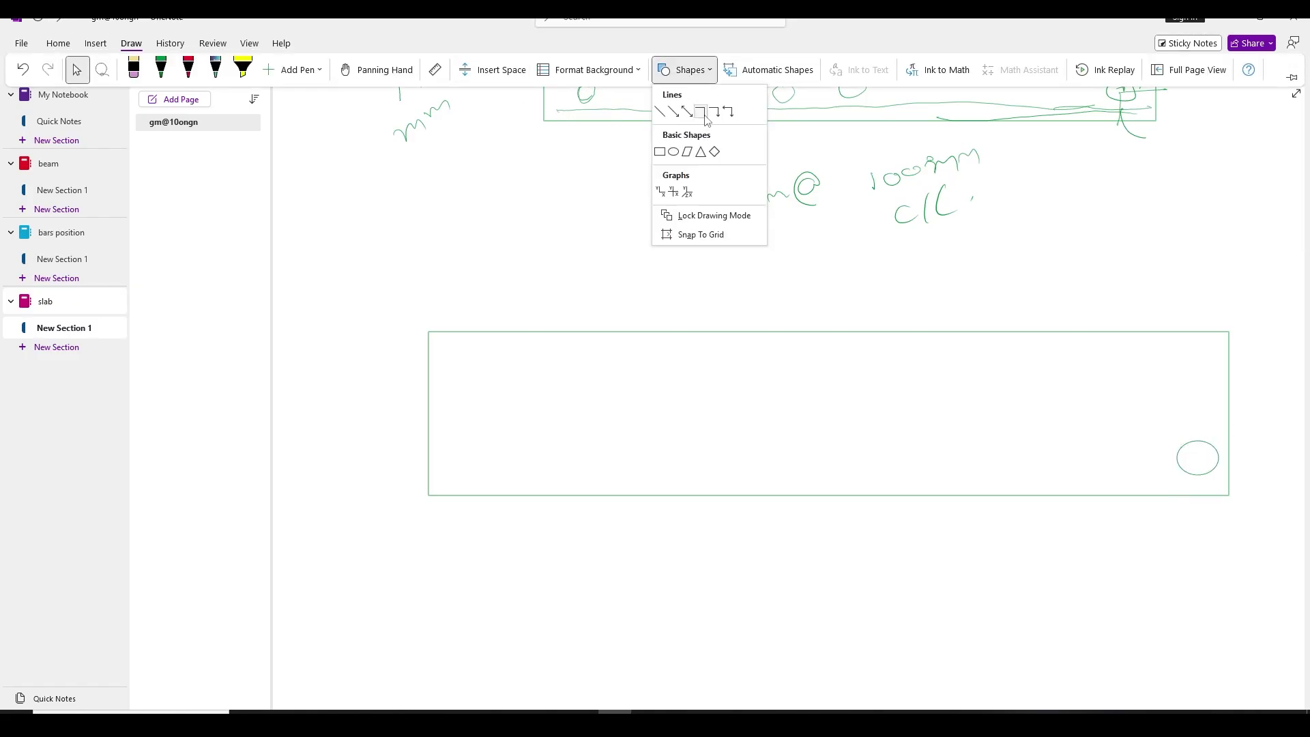
pyautogui.click(666, 151)
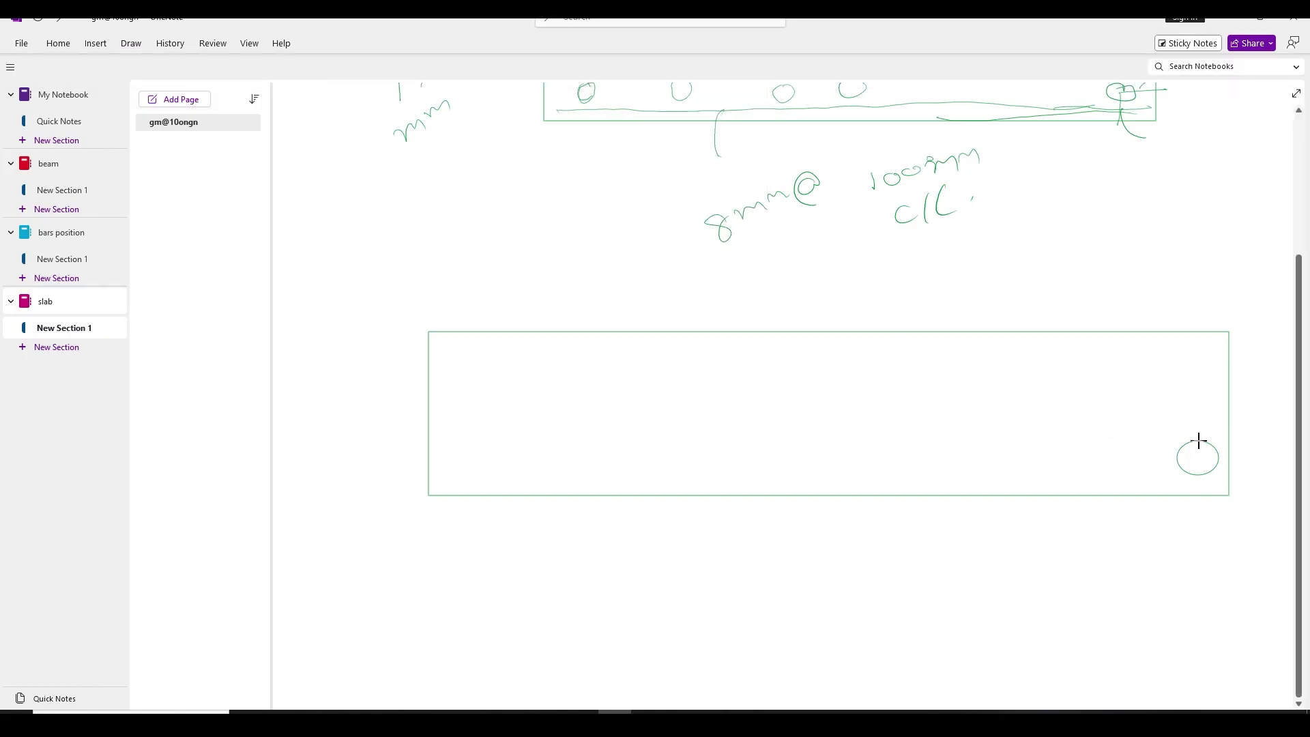
pyautogui.moveTo(1199, 441); pyautogui.dragTo(1046, 399)
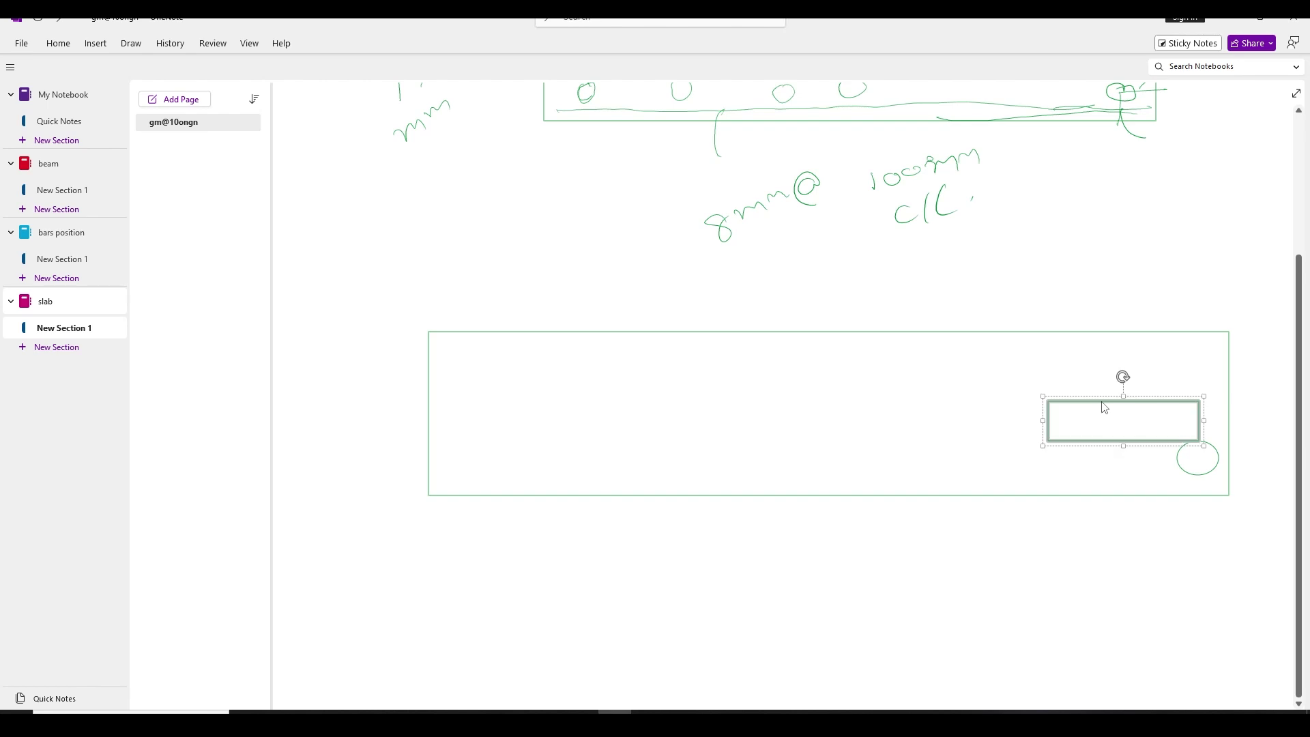
pyautogui.moveTo(1108, 404)
pyautogui.mouseDown()
pyautogui.moveTo(1135, 407)
pyautogui.moveTo(1122, 405)
pyautogui.mouseUp()
# Step: Extend the longitudinal bar's upper and lower edges with dashed strokes and mark its end at the slab's left edge
pyautogui.scroll(-3, 1085, 381)
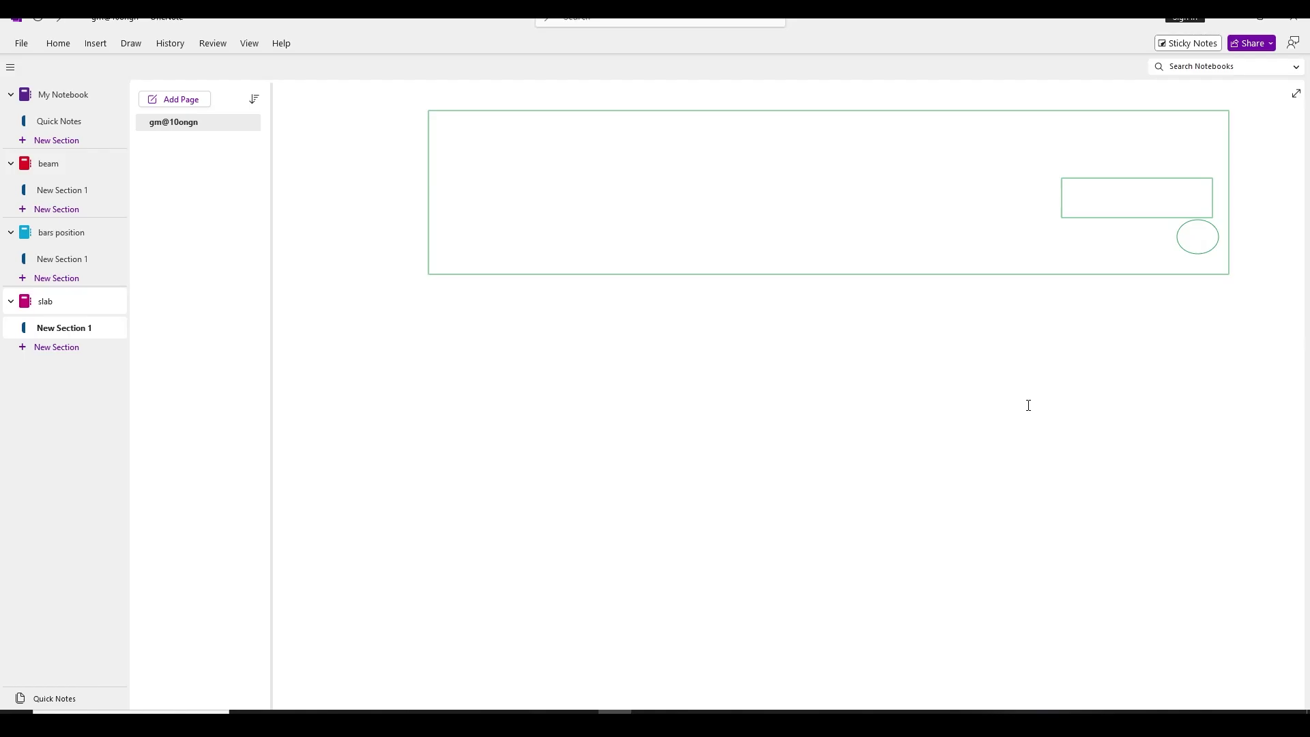
pyautogui.moveTo(1039, 178); pyautogui.dragTo(1062, 179)
pyautogui.moveTo(931, 179); pyautogui.dragTo(938, 180)
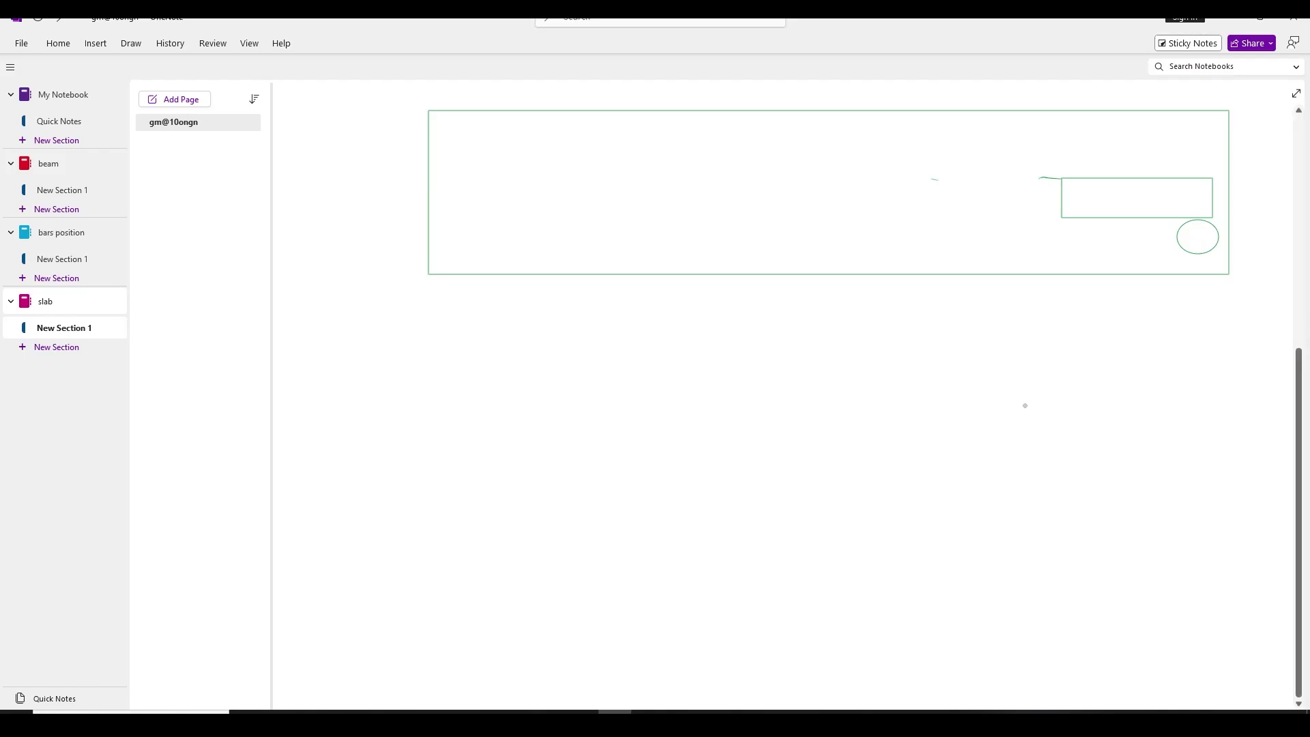
pyautogui.moveTo(1028, 180); pyautogui.dragTo(1072, 176)
pyautogui.moveTo(935, 223)
pyautogui.mouseDown()
pyautogui.moveTo(1092, 222)
pyautogui.moveTo(1036, 220)
pyautogui.moveTo(1077, 218)
pyautogui.mouseUp()
pyautogui.moveTo(425, 239)
pyautogui.mouseDown()
pyautogui.moveTo(455, 232)
pyautogui.moveTo(458, 189)
pyautogui.mouseUp()
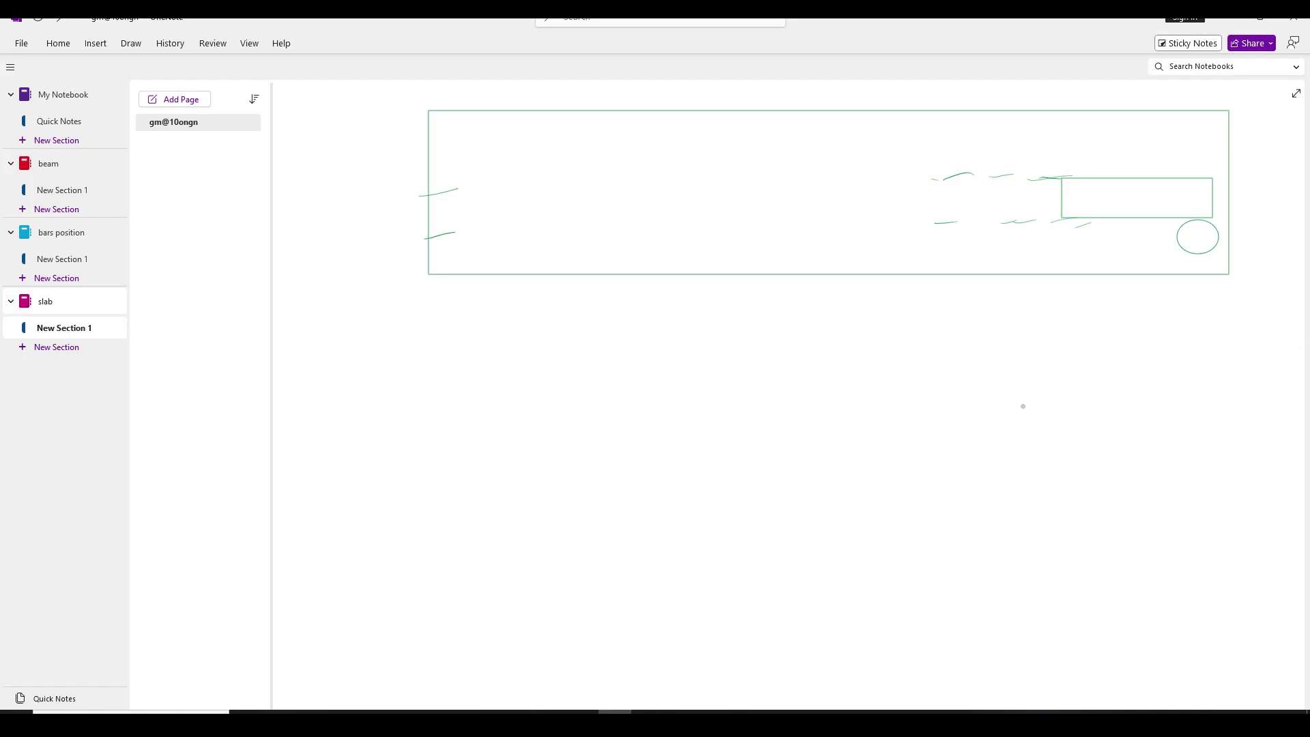
# Step: Mark the vertical distance from the bar circle's centre to the slab's bottom edge and handwrite 25 beside it
pyautogui.moveTo(1206, 236)
pyautogui.mouseDown()
pyautogui.moveTo(1267, 232)
pyautogui.moveTo(1276, 265)
pyautogui.mouseUp()
pyautogui.scroll(6, 983, 409)
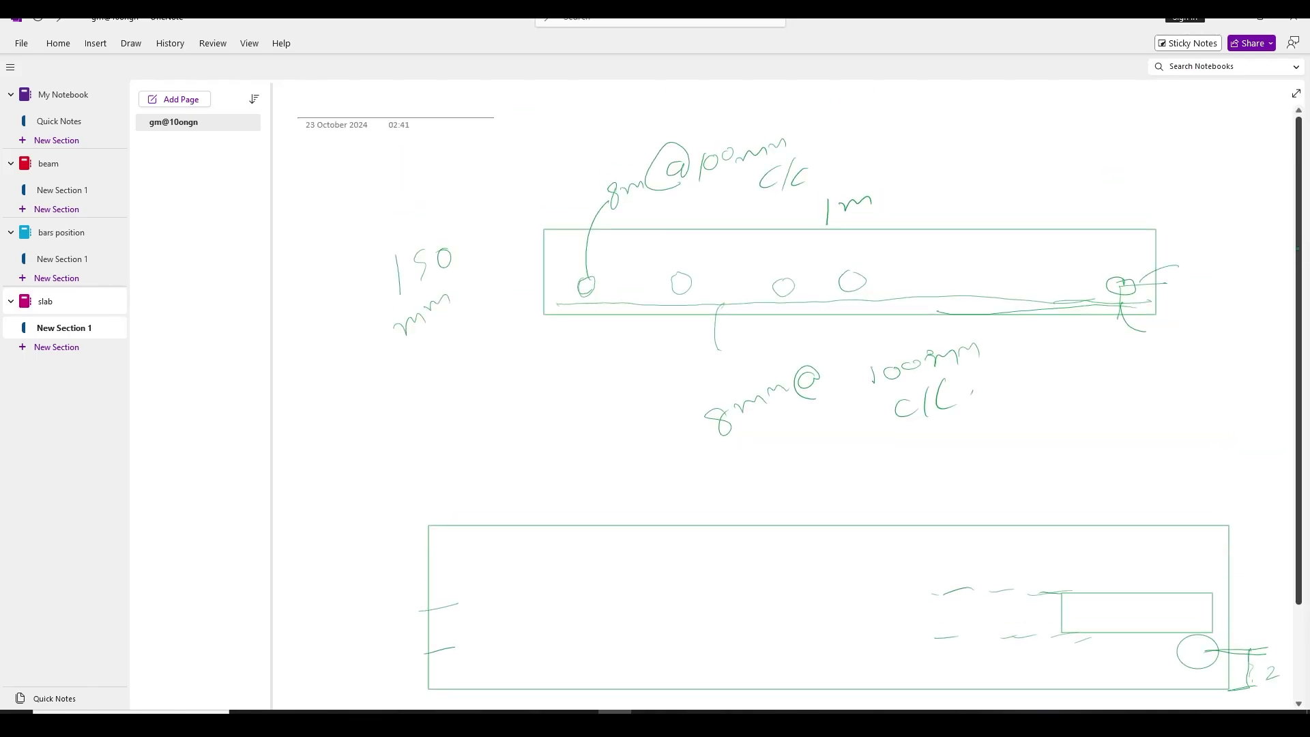
pyautogui.scroll(-3, 942, 428)
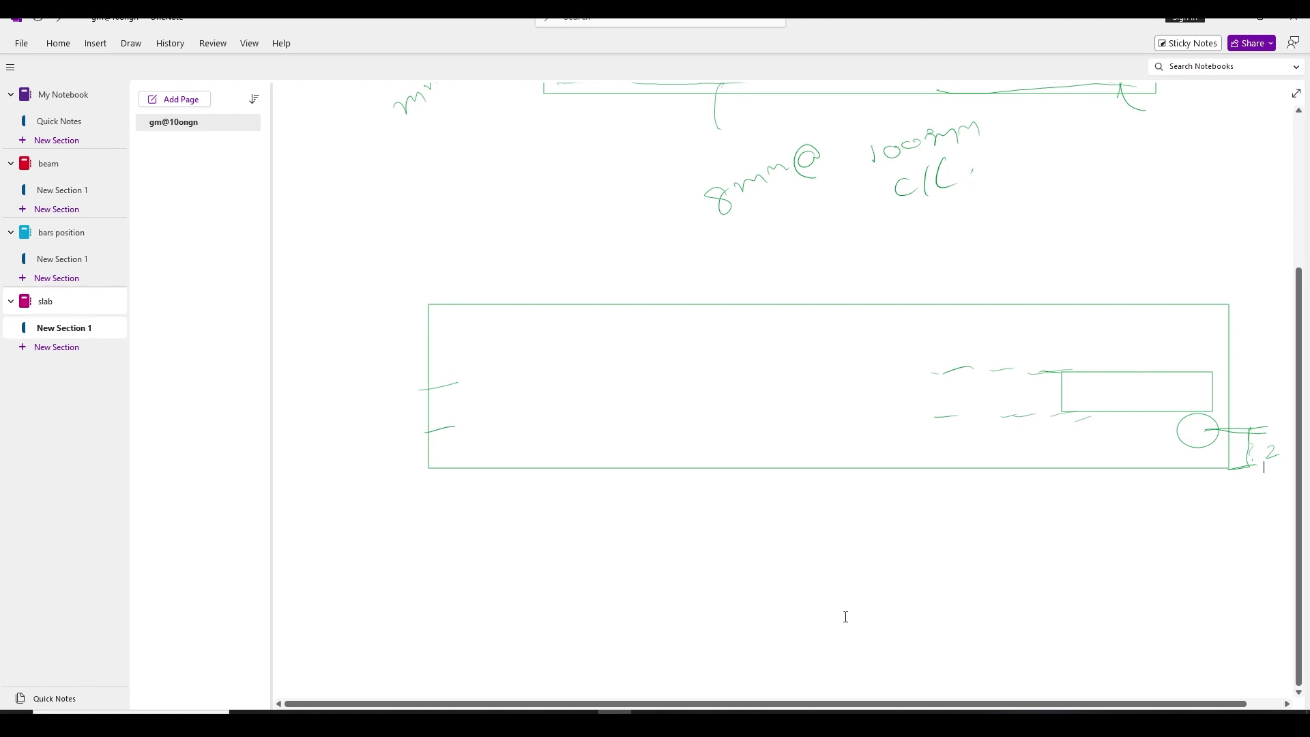
pyautogui.click(1254, 703)
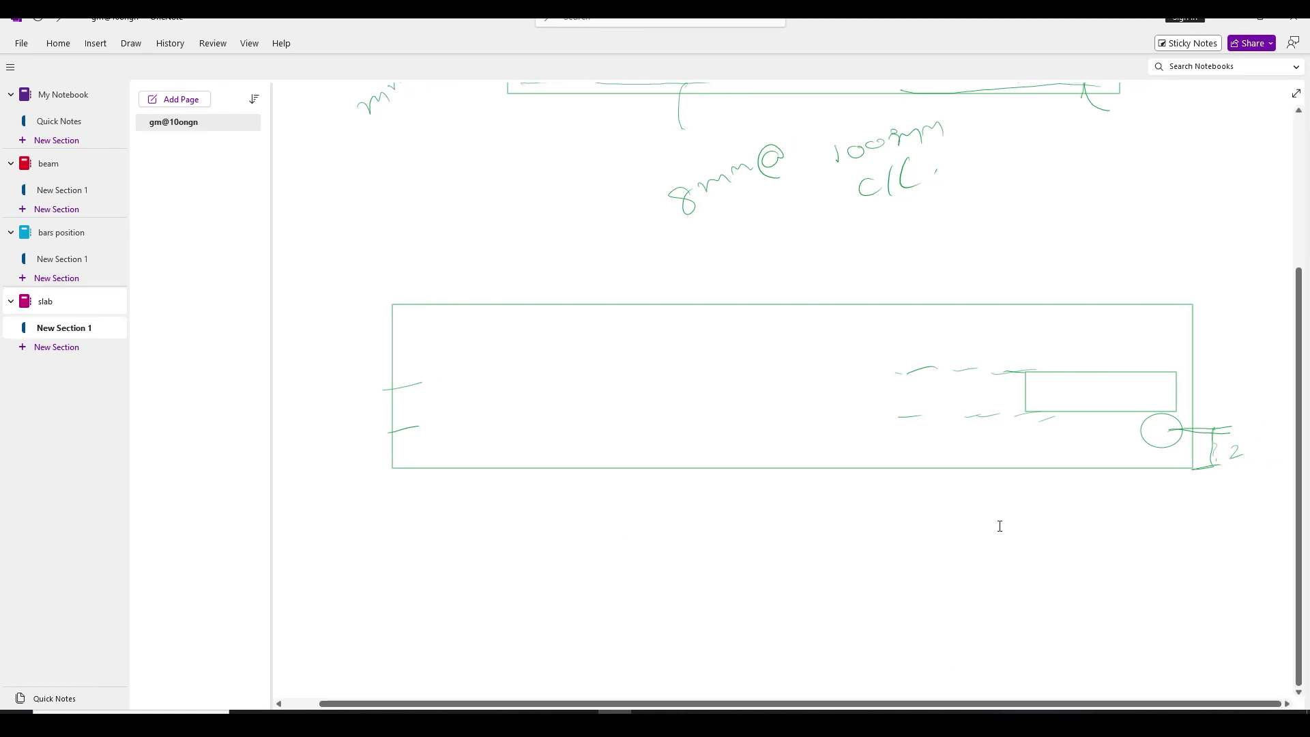
pyautogui.keyDown('ctrl'); pyautogui.scroll(6, 1244, 489); pyautogui.keyUp('ctrl')
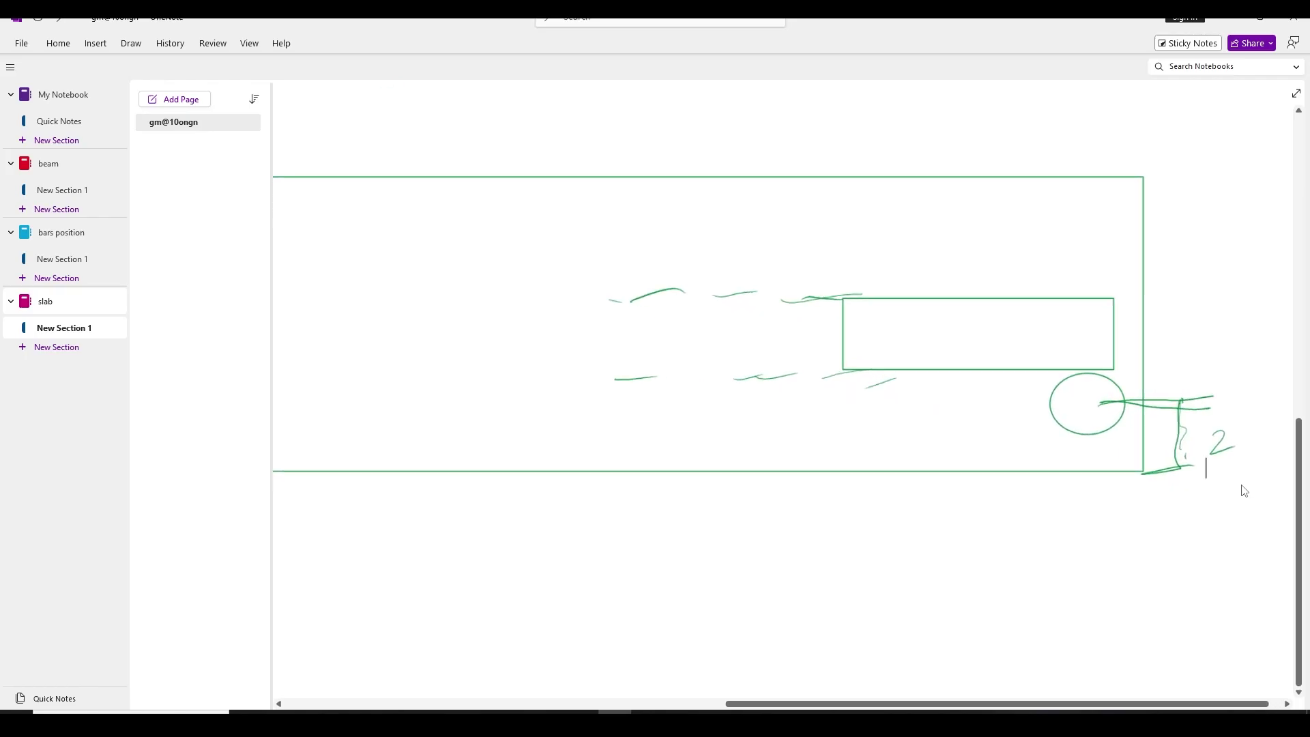
pyautogui.keyDown('ctrl'); pyautogui.scroll(4, 1241, 490); pyautogui.keyUp('ctrl')
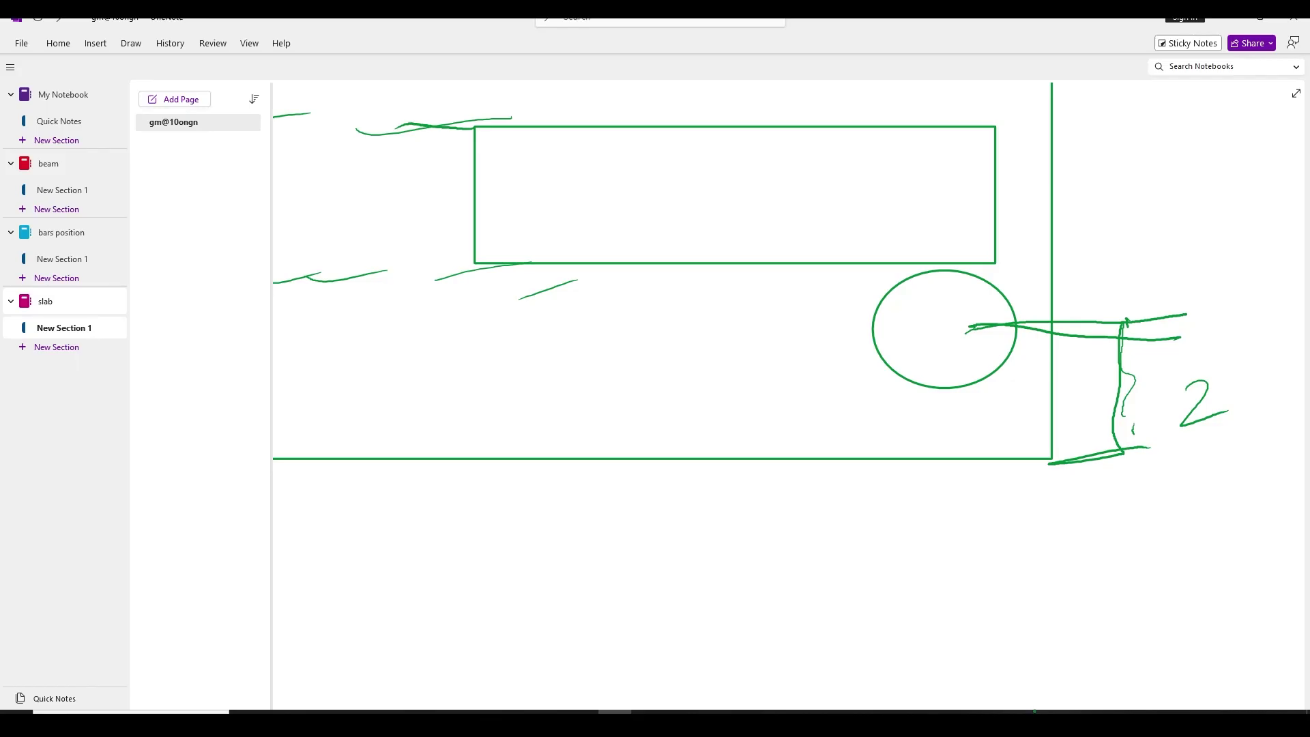
pyautogui.moveTo(1245, 372); pyautogui.dragTo(1226, 394)
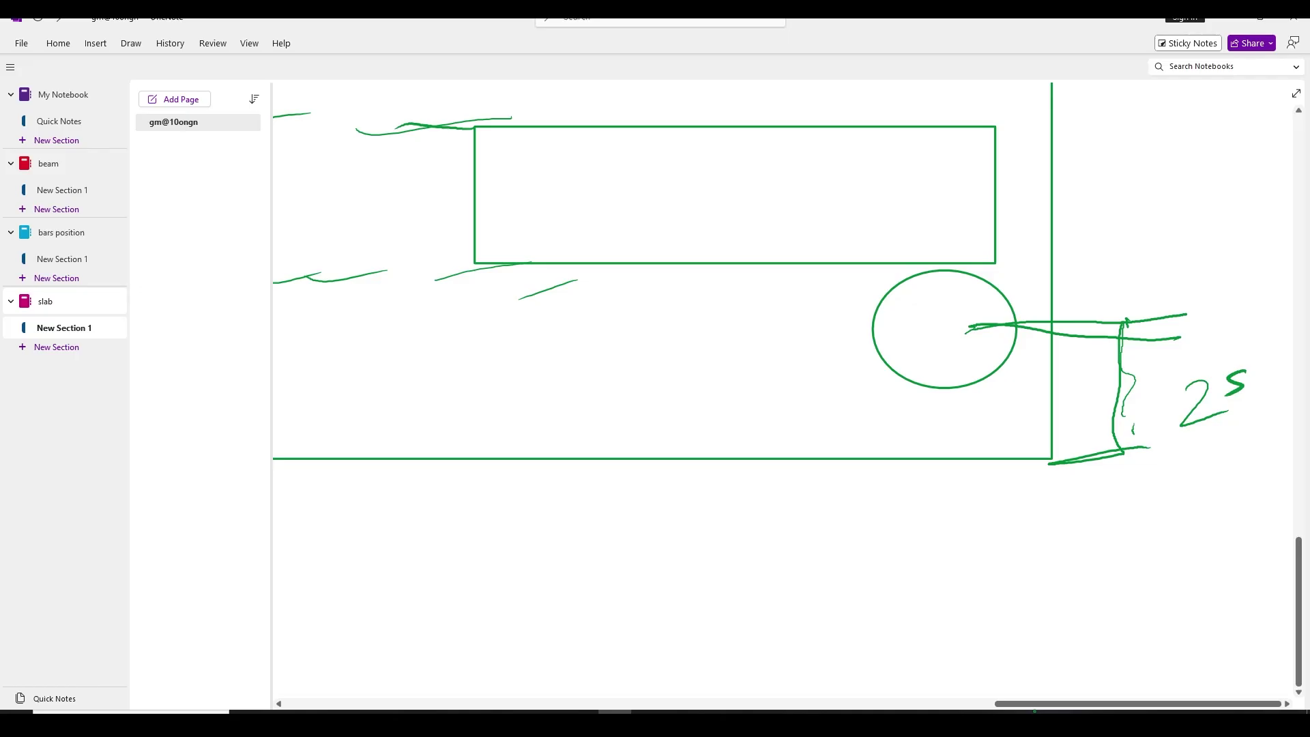
# Step: Draw a horizontal dimension line below the bar circle labelled 25, and label the circle with its diameter 8
pyautogui.moveTo(973, 491)
pyautogui.mouseDown()
pyautogui.moveTo(971, 527)
pyautogui.moveTo(1122, 506)
pyautogui.mouseUp()
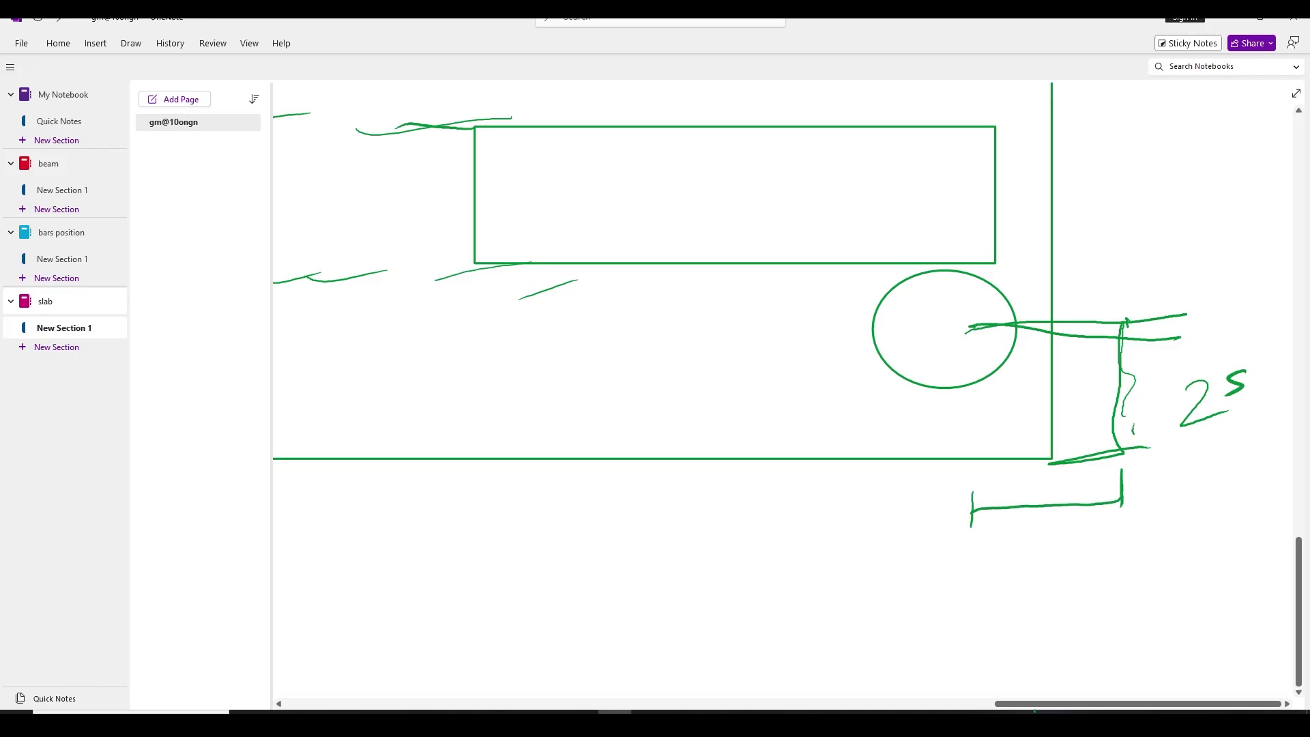
pyautogui.moveTo(1028, 534); pyautogui.dragTo(1044, 543)
pyautogui.moveTo(1060, 519); pyautogui.dragTo(1045, 544)
pyautogui.moveTo(885, 331)
pyautogui.mouseDown()
pyautogui.moveTo(842, 344)
pyautogui.moveTo(778, 402)
pyautogui.mouseUp()
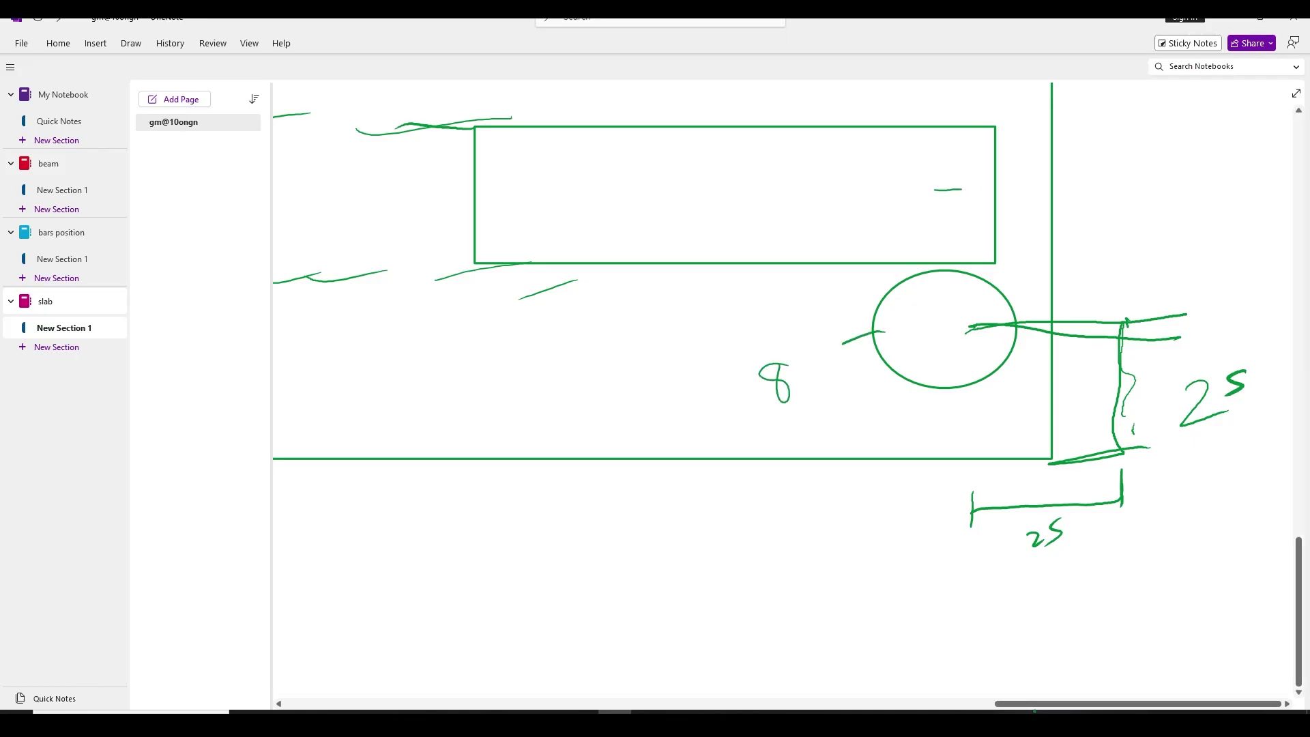
# Step: Draw an arrow between the two bars' centres, mark the circle's radius, and label the spacing 4+4
pyautogui.moveTo(962, 190)
pyautogui.mouseDown()
pyautogui.moveTo(990, 188)
pyautogui.moveTo(962, 197)
pyautogui.moveTo(962, 317)
pyautogui.moveTo(979, 322)
pyautogui.mouseUp()
pyautogui.moveTo(958, 241)
pyautogui.mouseDown()
pyautogui.moveTo(1096, 224)
pyautogui.moveTo(1115, 208)
pyautogui.moveTo(1111, 223)
pyautogui.mouseUp()
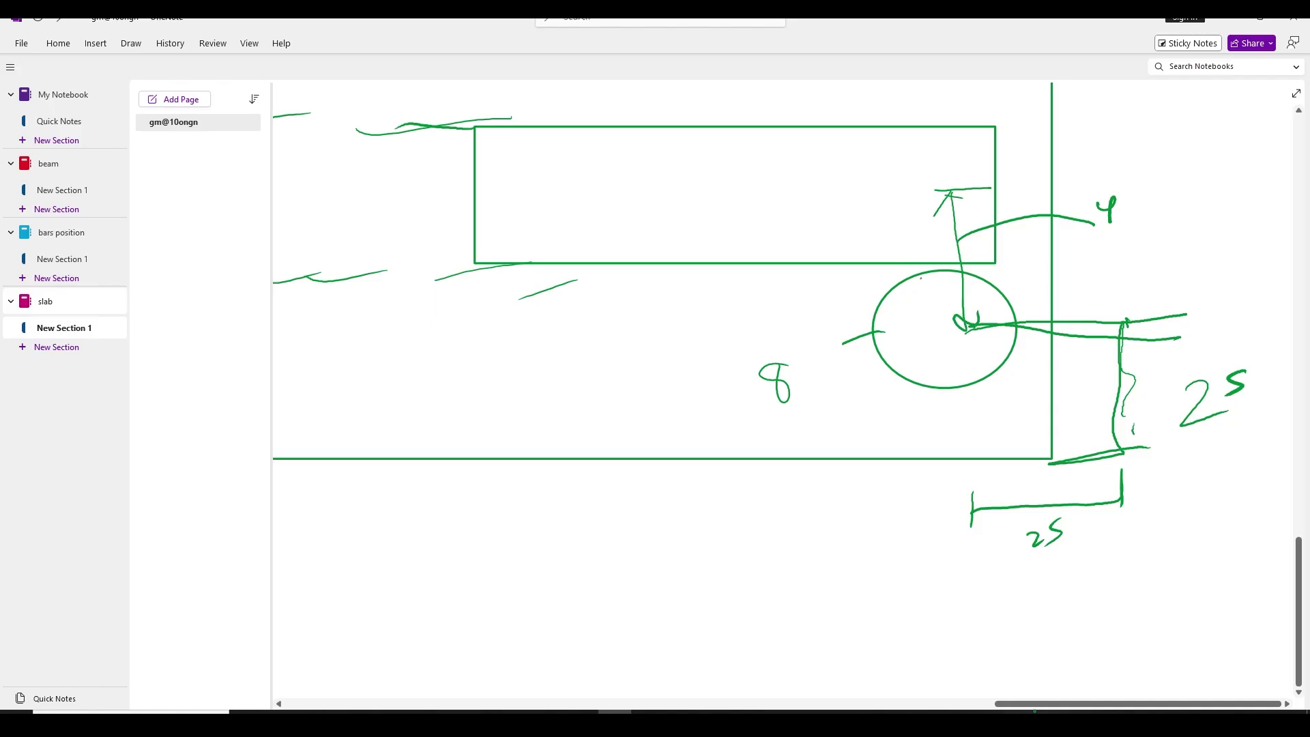
pyautogui.moveTo(921, 277); pyautogui.dragTo(943, 273)
pyautogui.moveTo(935, 273)
pyautogui.mouseDown()
pyautogui.moveTo(940, 324)
pyautogui.moveTo(950, 321)
pyautogui.mouseUp()
pyautogui.moveTo(1141, 188); pyautogui.dragTo(1130, 225)
pyautogui.moveTo(1147, 191)
pyautogui.mouseDown()
pyautogui.moveTo(1161, 217)
pyautogui.moveTo(1169, 179)
pyautogui.mouseUp()
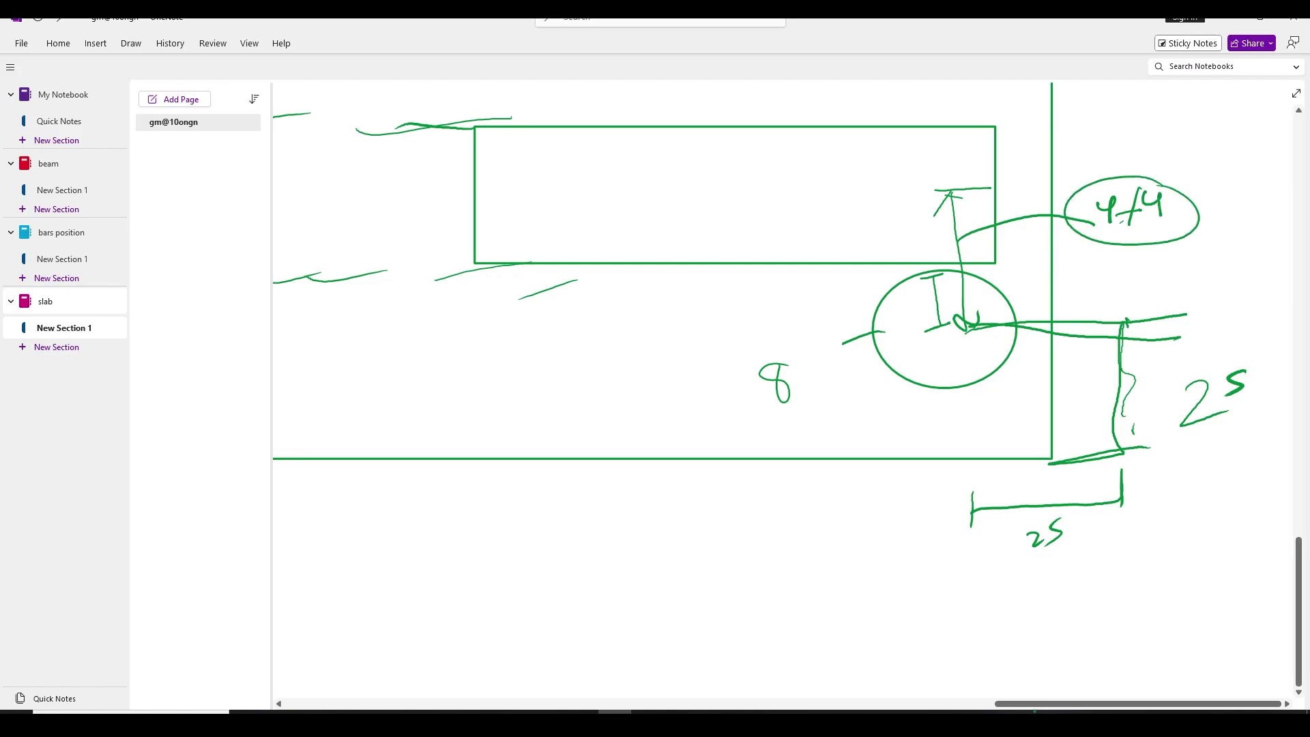
# Step: Draw a vertical arrow from the longitudinal bar's centre to the slab's bottom edge, tick the circle's centre level, and annotate the distance
pyautogui.moveTo(614, 190)
pyautogui.mouseDown()
pyautogui.moveTo(667, 187)
pyautogui.moveTo(661, 450)
pyautogui.mouseUp()
pyautogui.moveTo(628, 350); pyautogui.dragTo(655, 344)
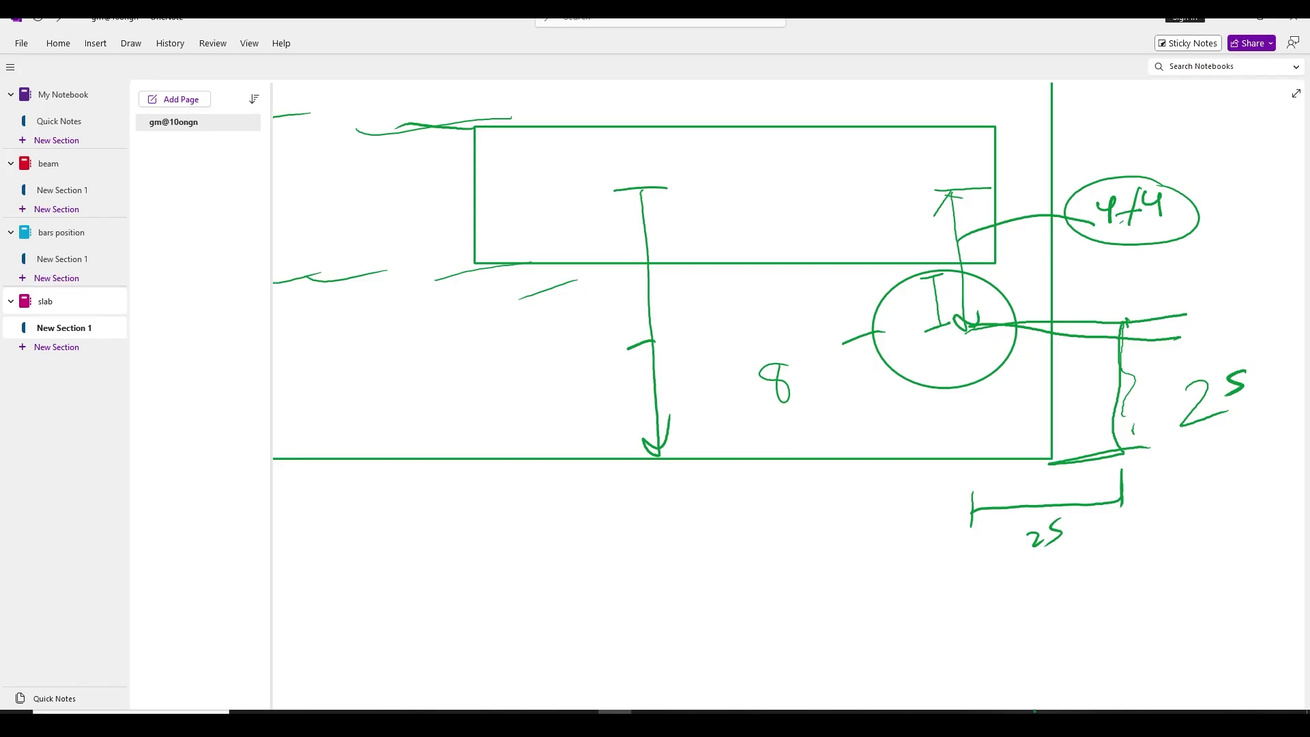
pyautogui.moveTo(534, 365)
pyautogui.mouseDown()
pyautogui.moveTo(539, 393)
pyautogui.moveTo(571, 392)
pyautogui.moveTo(573, 408)
pyautogui.moveTo(619, 392)
pyautogui.mouseUp()
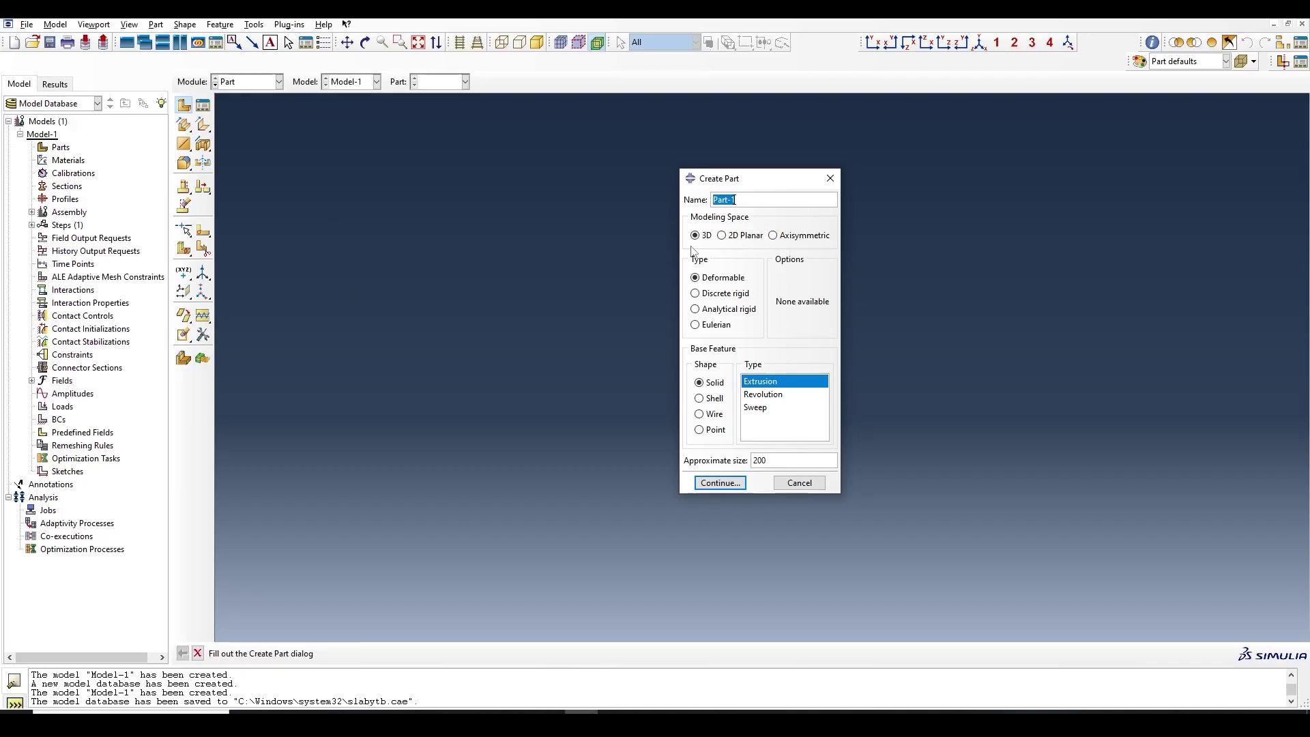
# Step: Create a 3D deformable solid extrusion part in Abaqus/CAE named slab with an approximate size of 1000
pyautogui.write('slab')
pyautogui.doubleClick(761, 461)
pyautogui.write('1000')
pyautogui.click(713, 480)
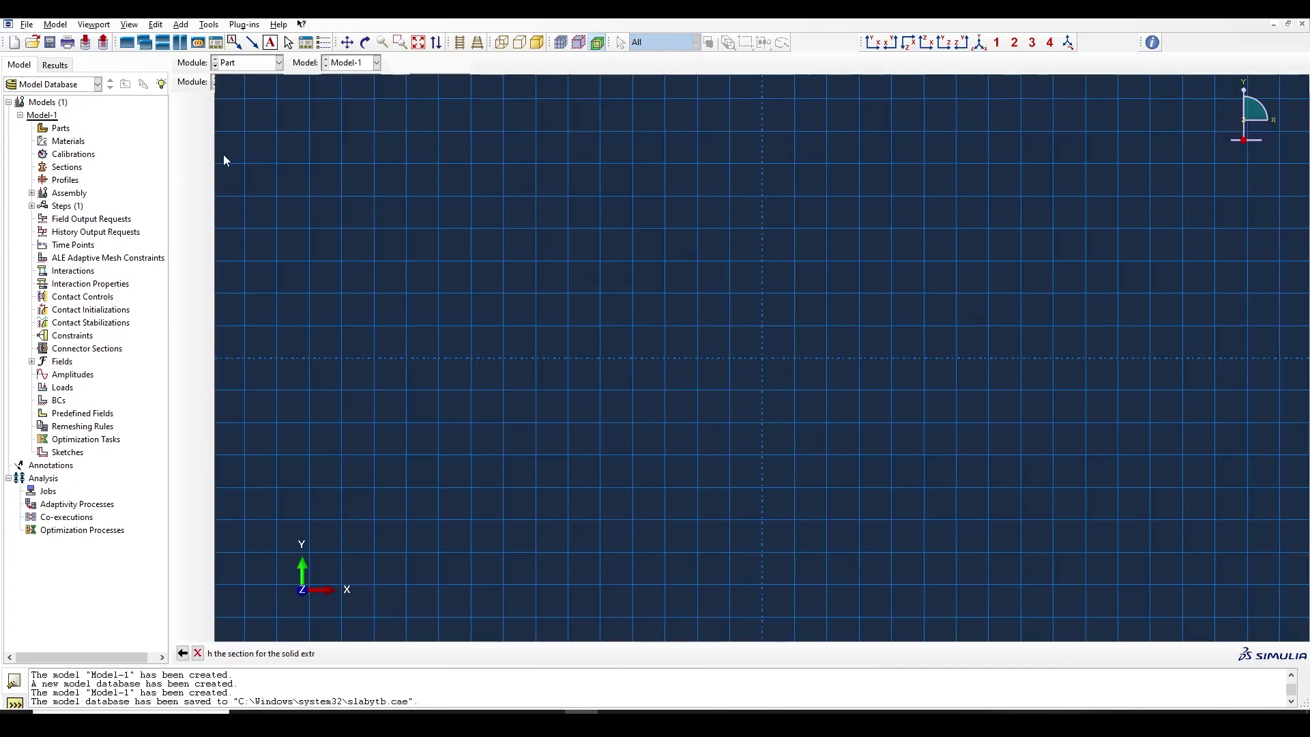
# Step: Sketch the slab section as a rectangle from 0,0 to 1000,150 and finish the sketch
pyautogui.click(202, 106)
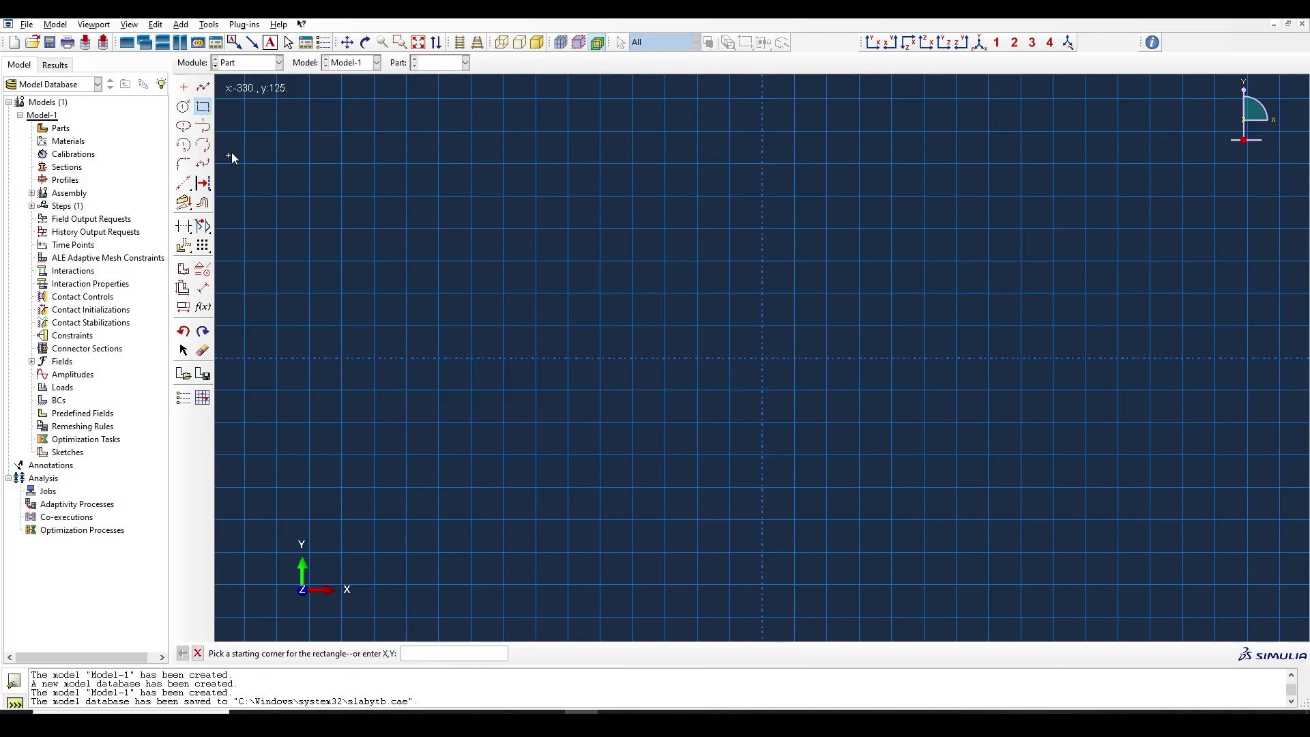
pyautogui.write('0,0,')
pyautogui.press('Return')
pyautogui.click(761, 327)
pyautogui.press('BackSpace')
pyautogui.press('Return')
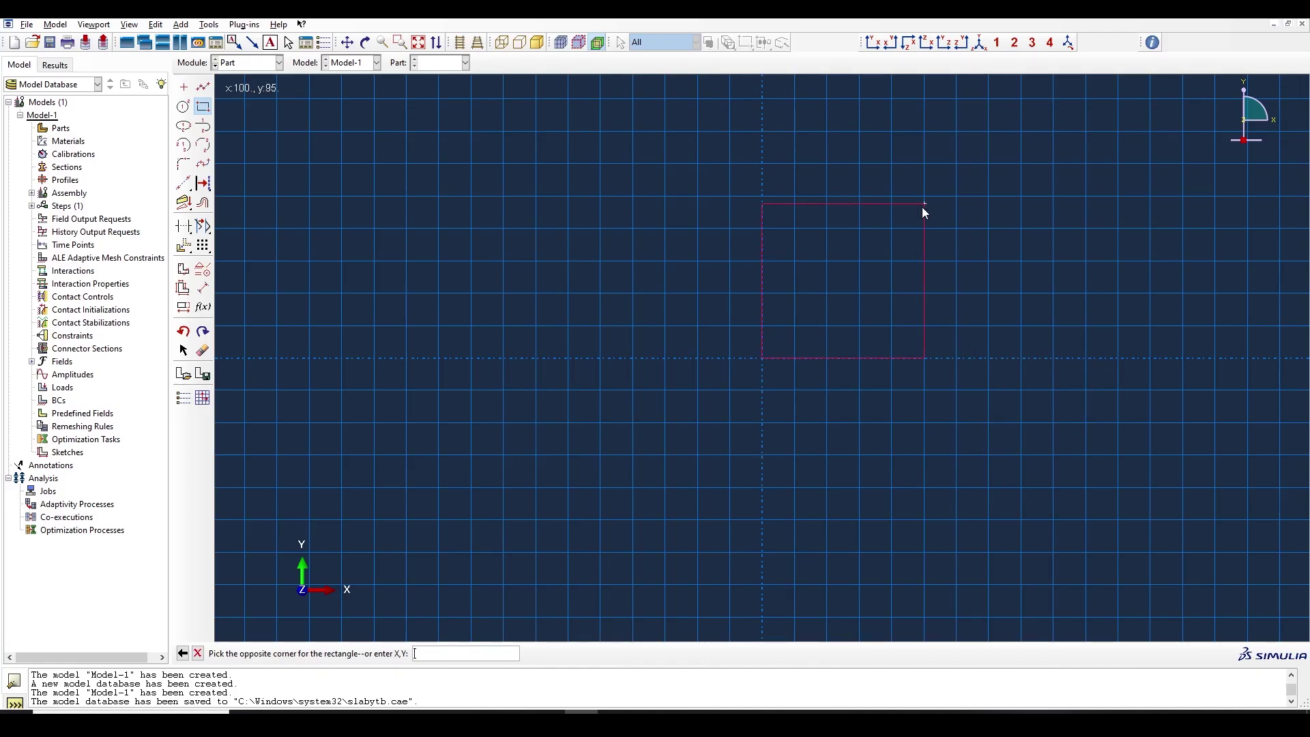
pyautogui.write('1000,150')
pyautogui.press('Return')
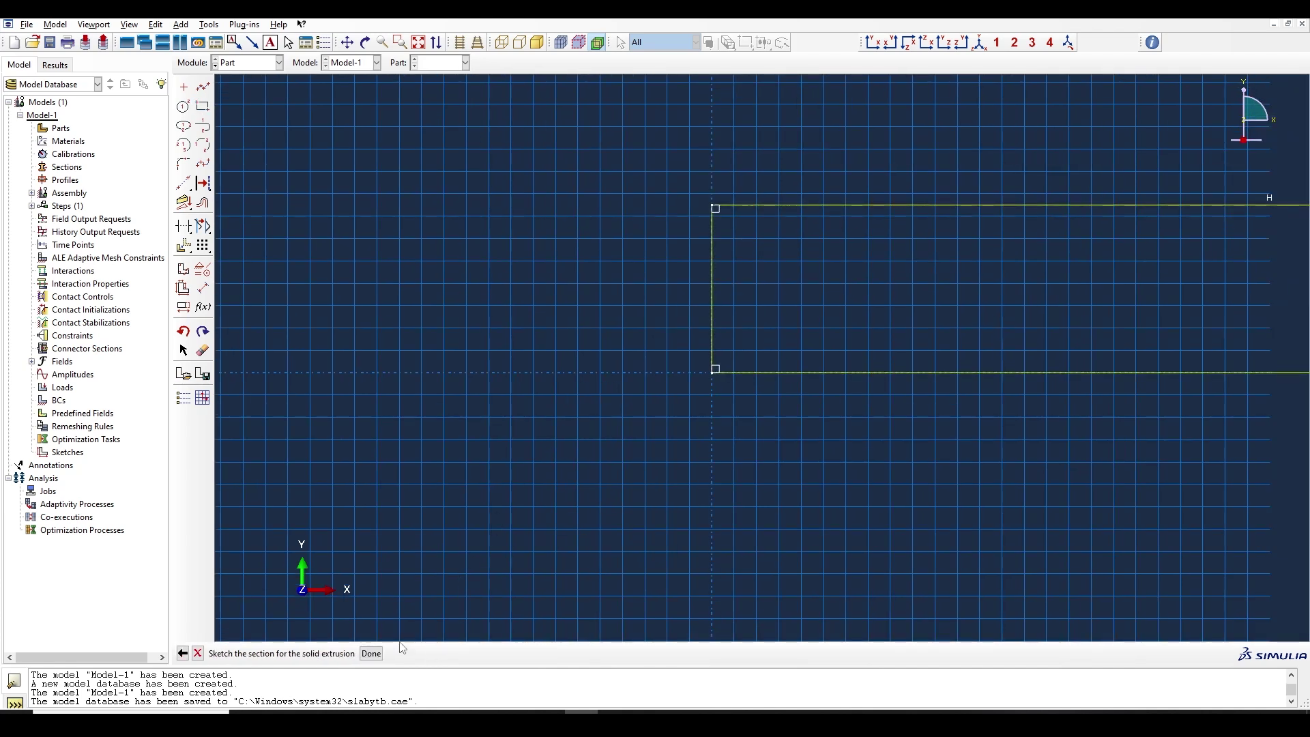
pyautogui.click(371, 653)
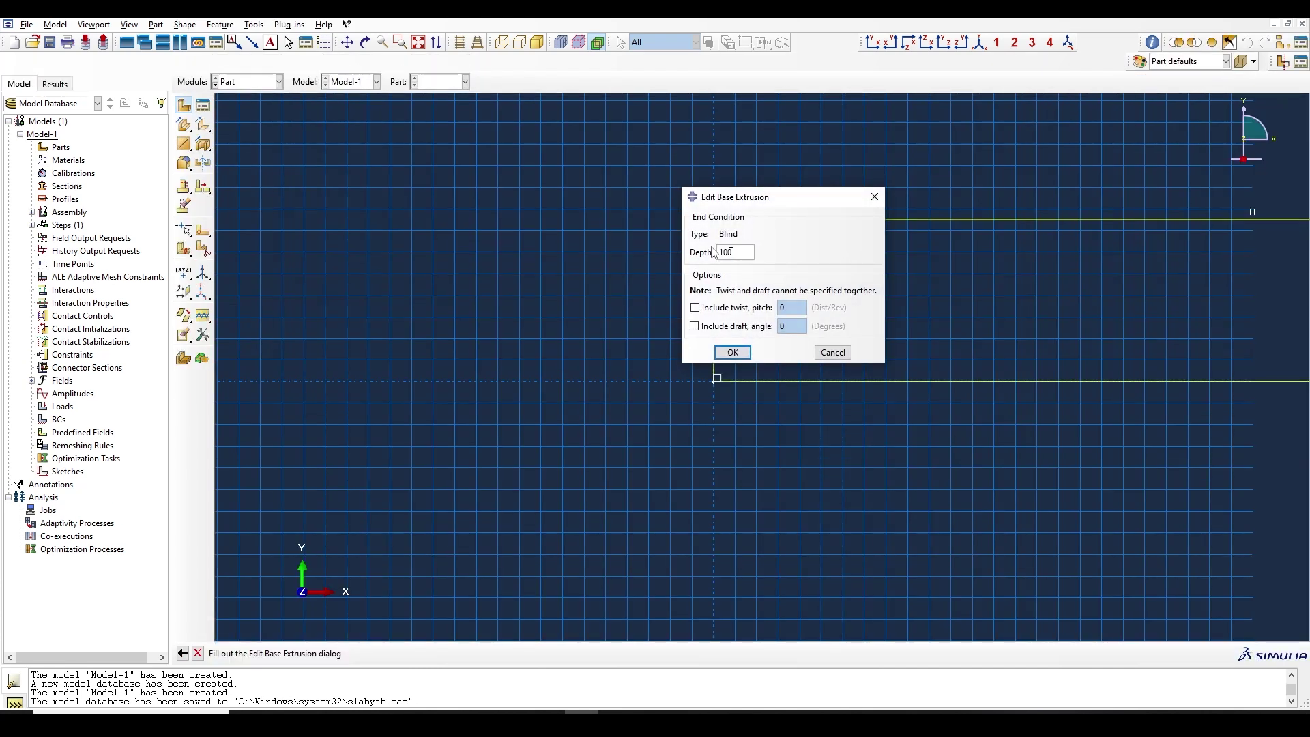
# Step: Extrude the slab's rectangular section to a depth of 1000 and rotate the view to inspect the solid
pyautogui.write('0')
pyautogui.click(732, 353)
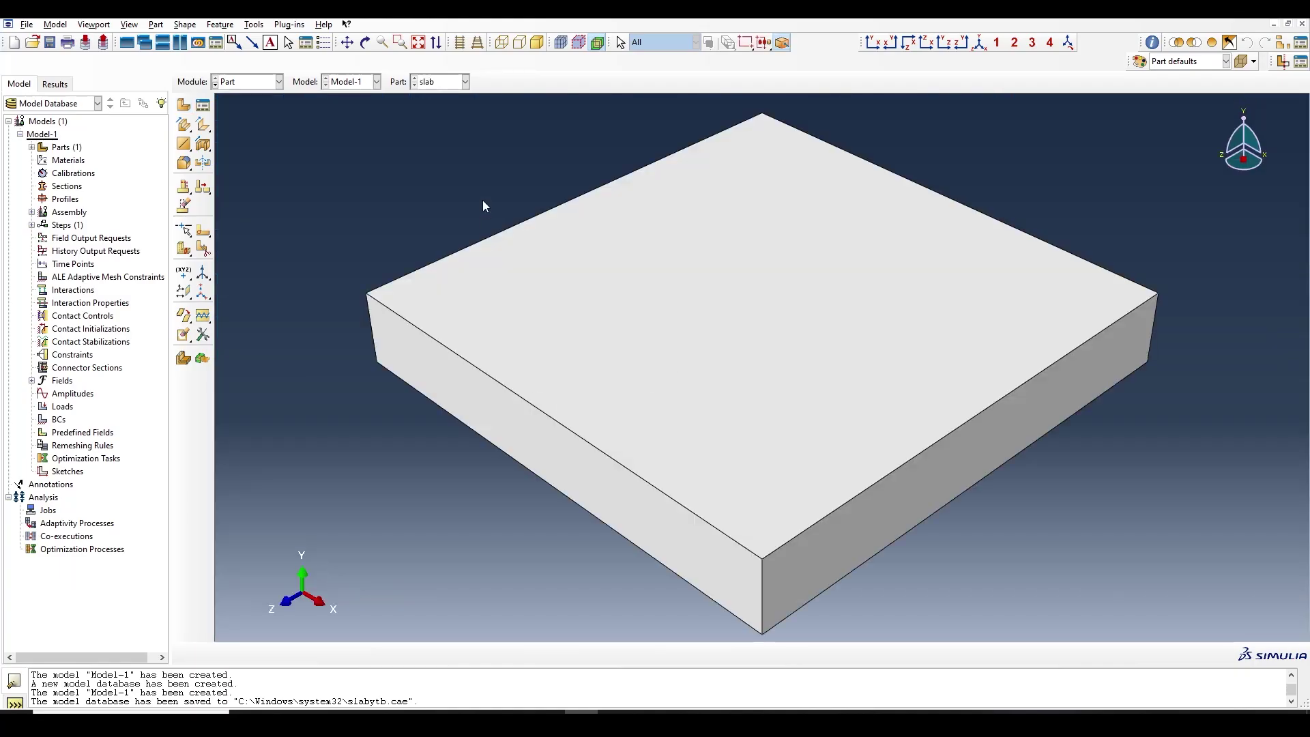
pyautogui.click(365, 42)
pyautogui.moveTo(694, 479); pyautogui.dragTo(696, 342)
pyautogui.moveTo(712, 231); pyautogui.dragTo(654, 265)
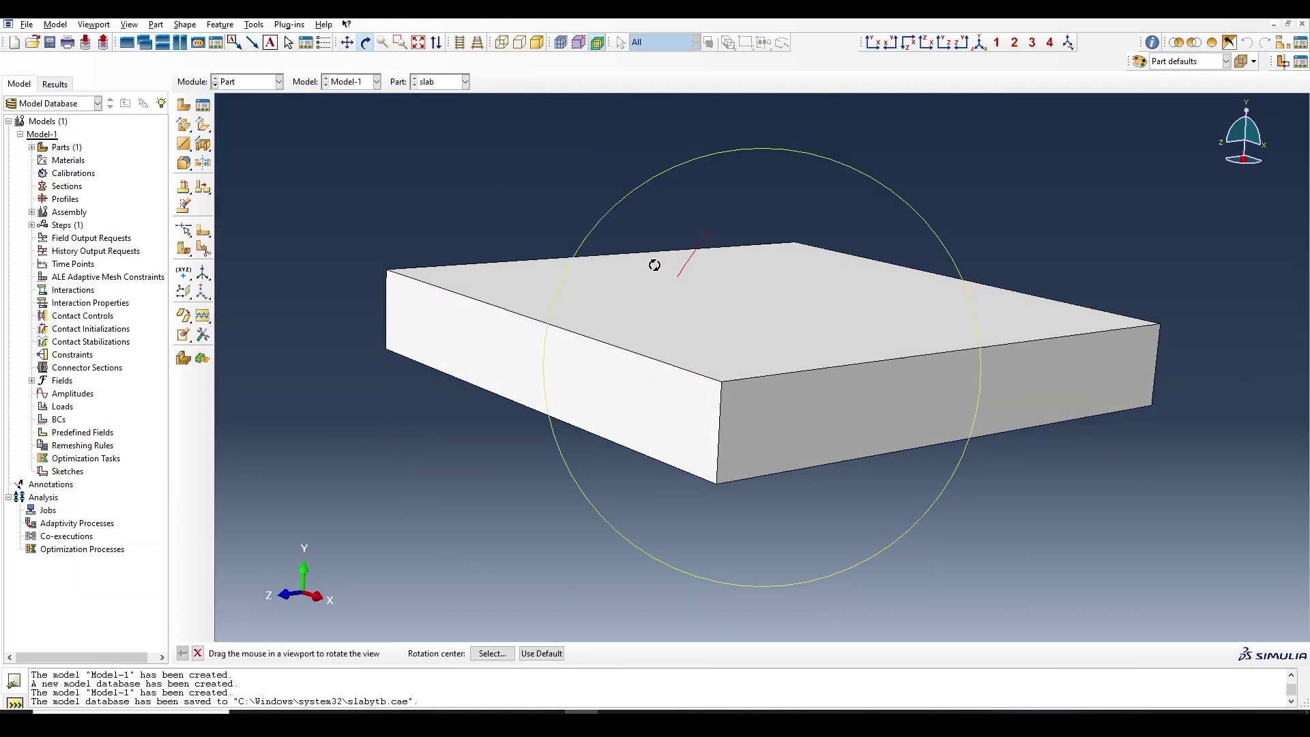
# Step: Create a 3D deformable planar wire part named bar with an approximate size of 1000
pyautogui.click(183, 105)
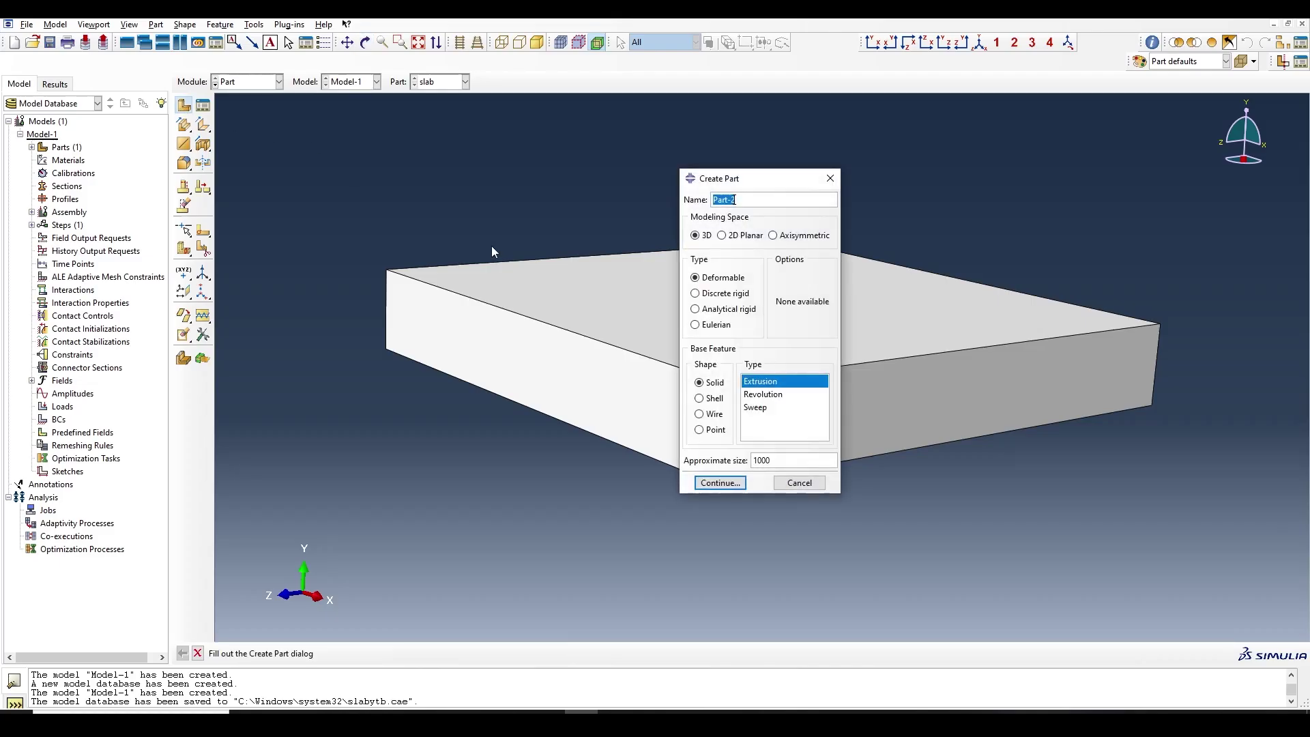
pyautogui.write('bar')
pyautogui.click(714, 398)
pyautogui.click(713, 413)
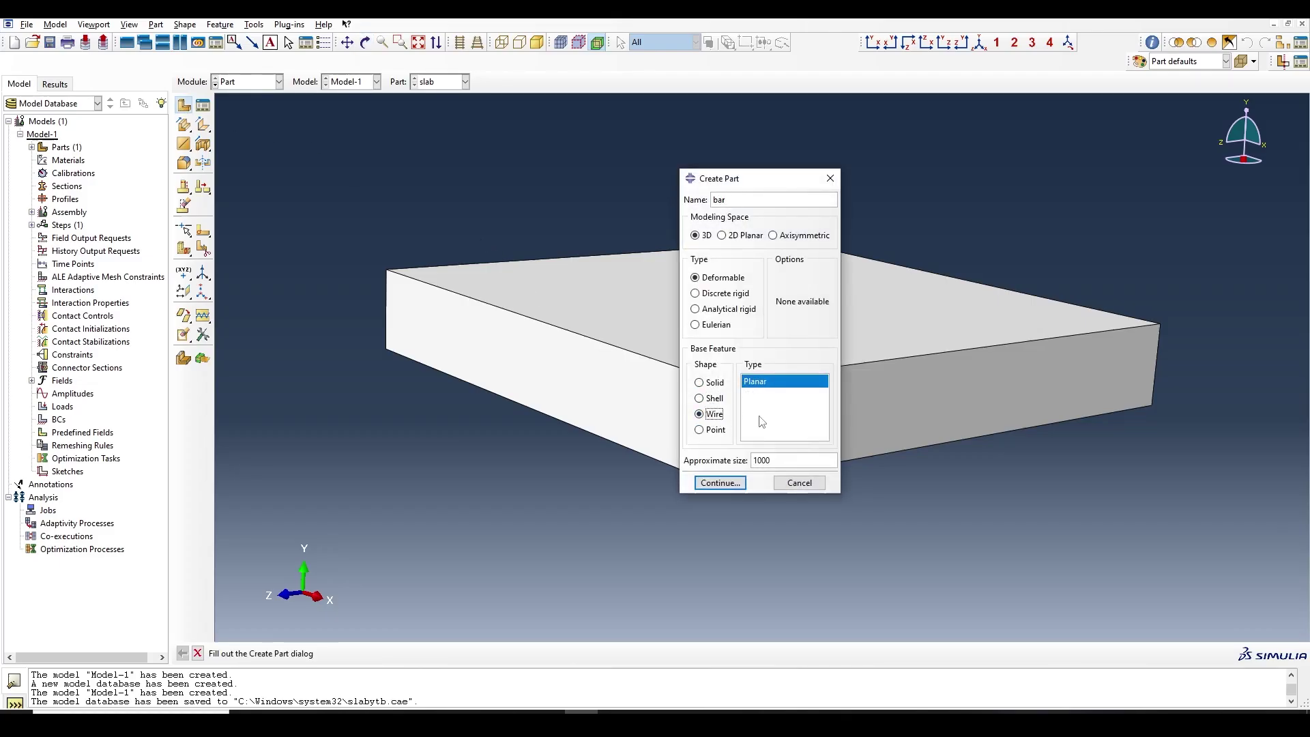
pyautogui.doubleClick(776, 454)
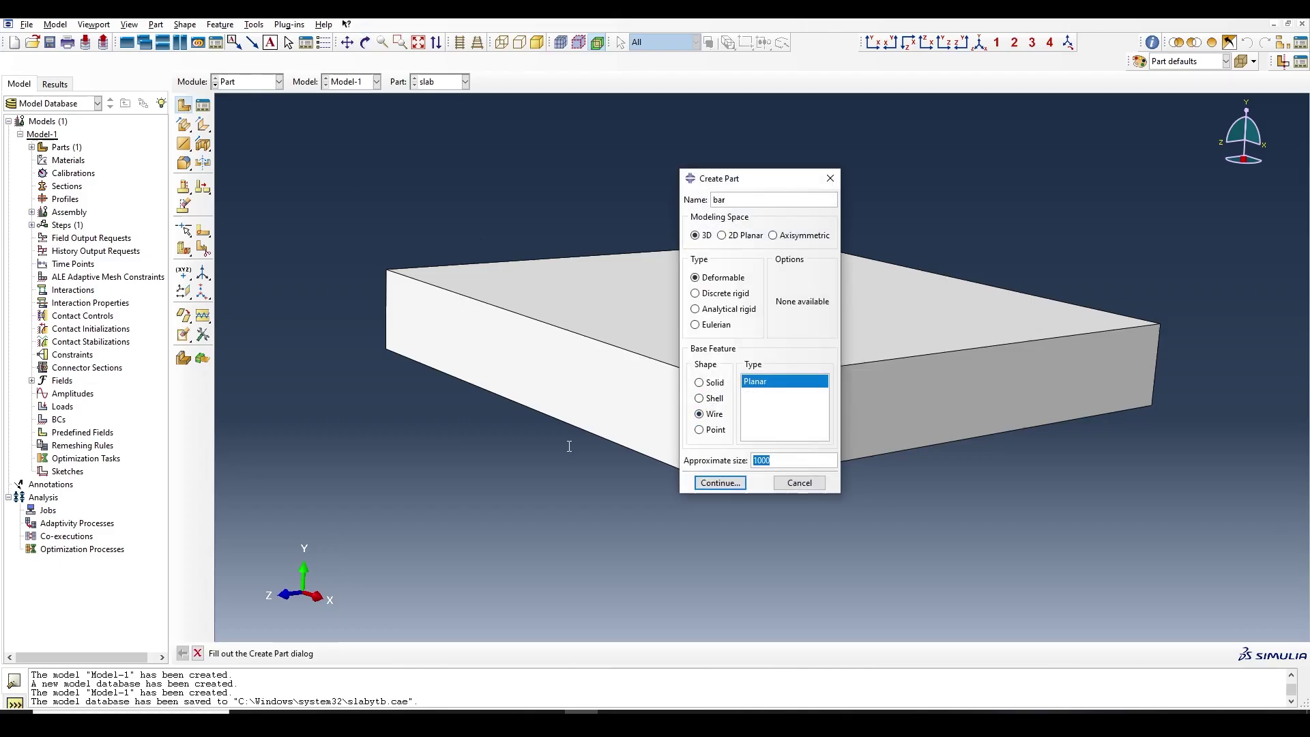
pyautogui.click(720, 482)
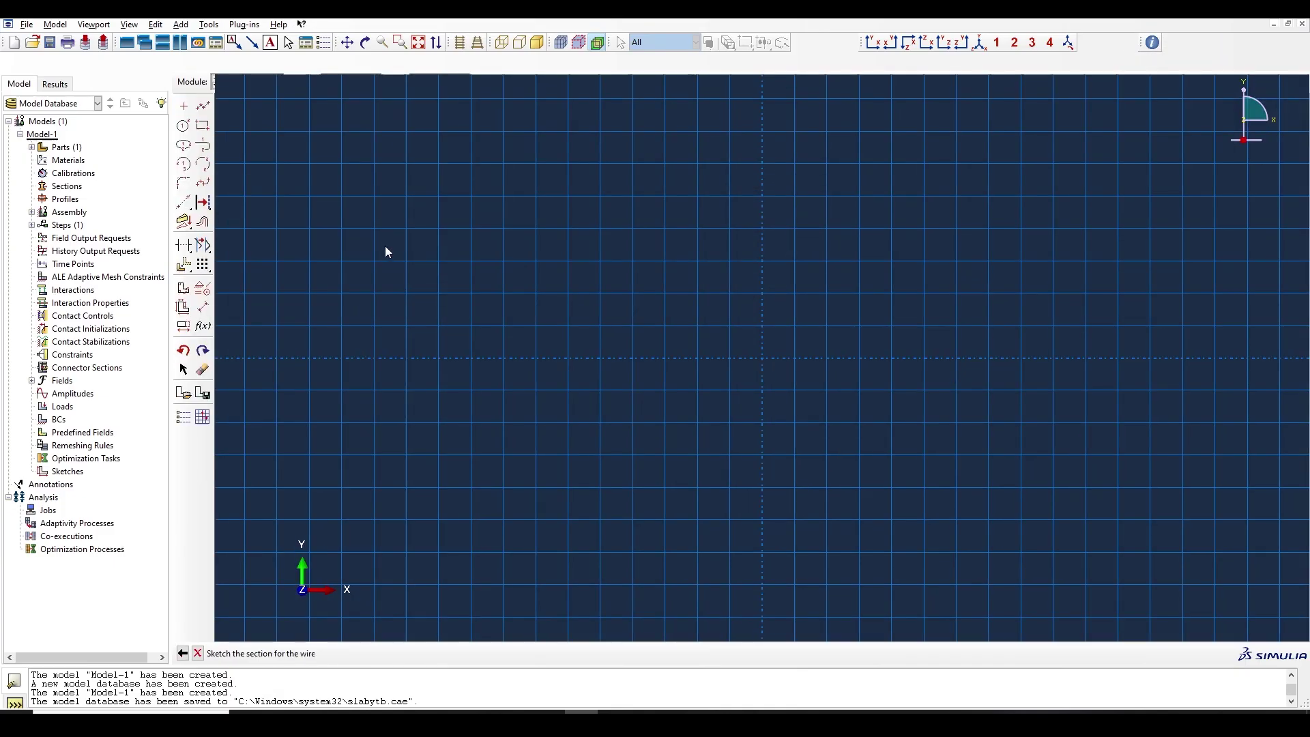
# Step: Sketch the bar as a straight line from -500,0 to 500,0 and finish the sketch
pyautogui.click(206, 94)
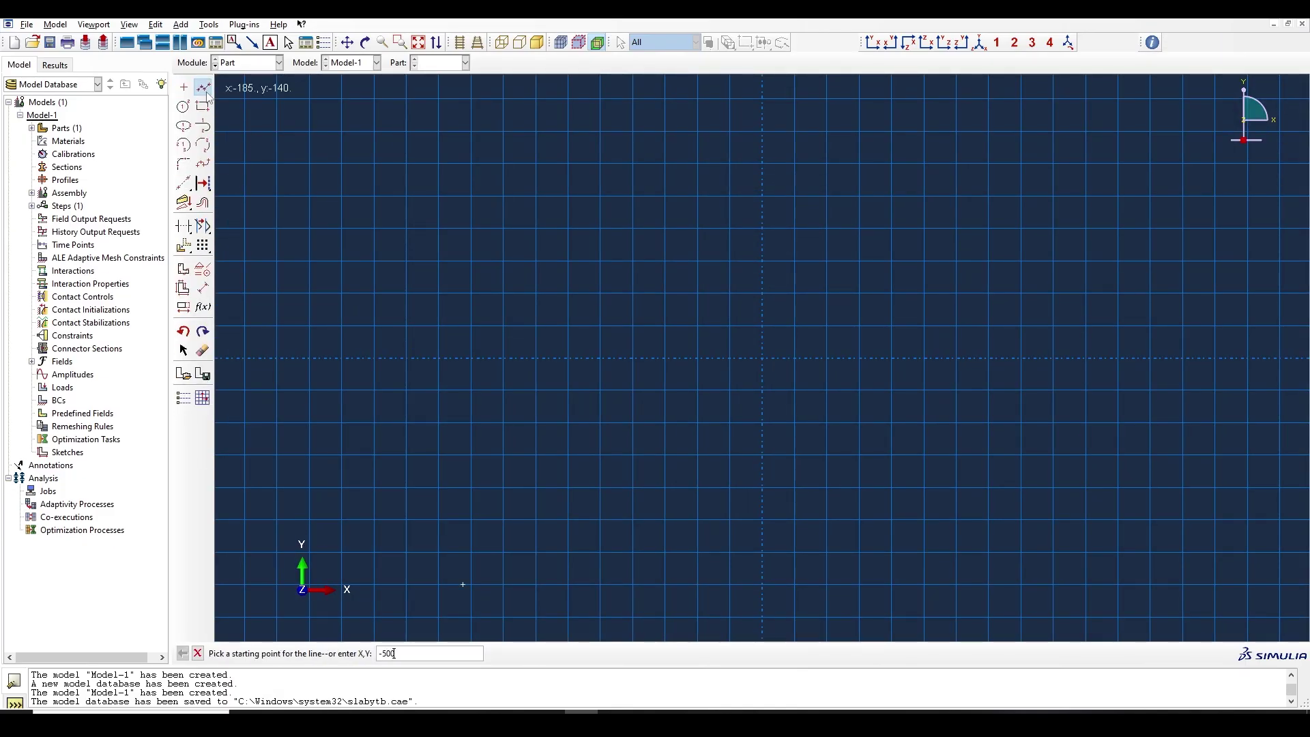
pyautogui.write(',0')
pyautogui.press('Return')
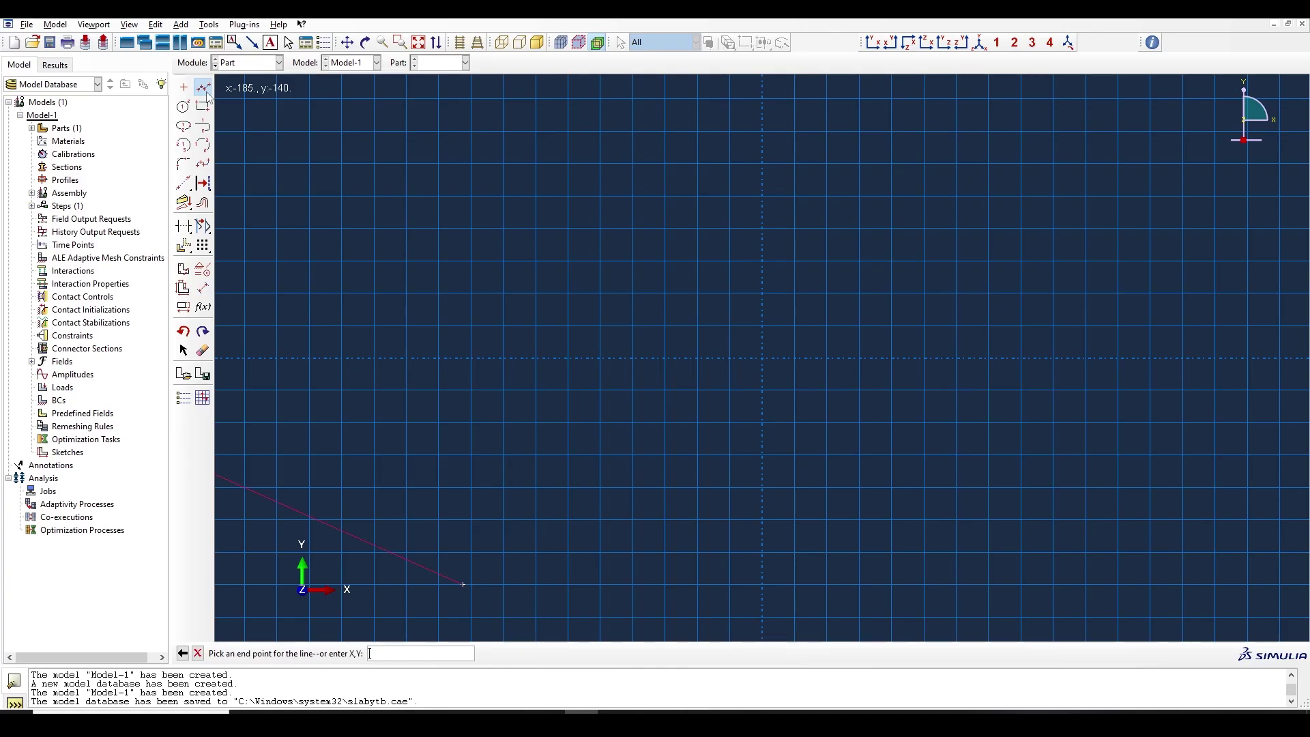
pyautogui.write('500,0')
pyautogui.press('Return')
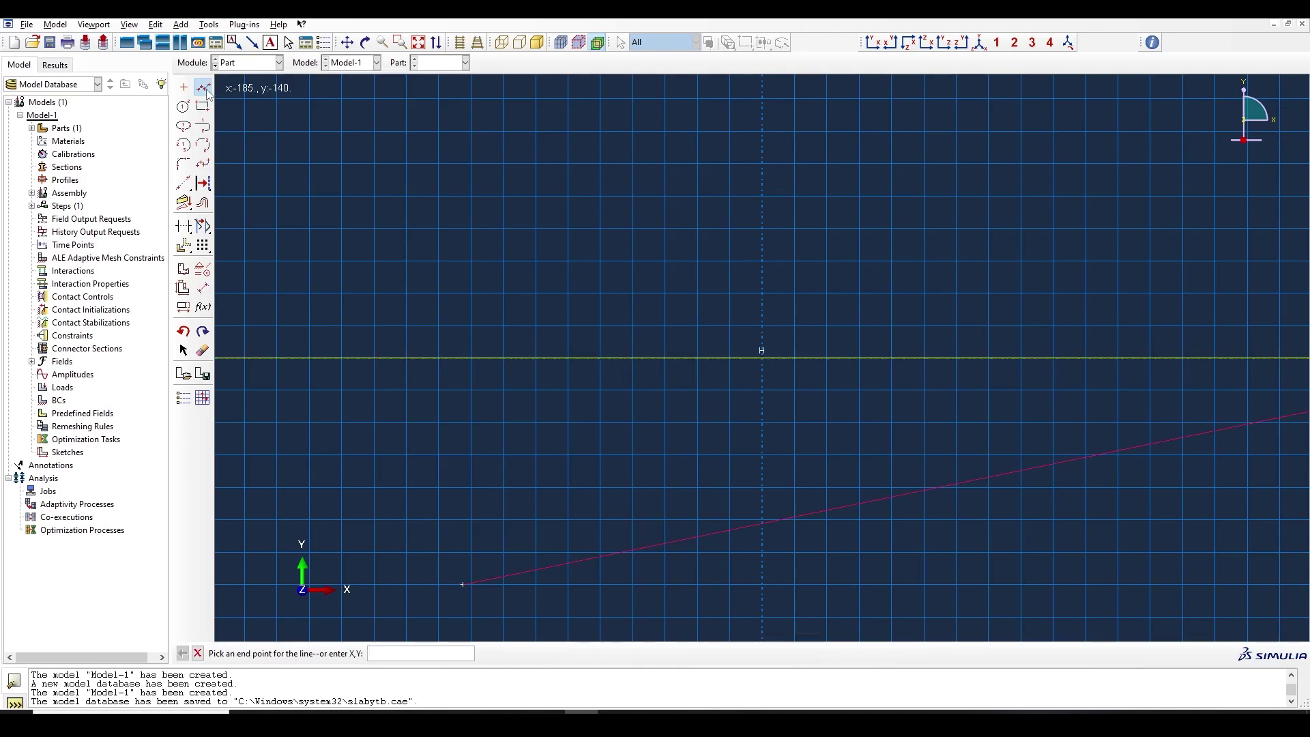
pyautogui.scroll(-2, 216, 88)
pyautogui.click(206, 88)
pyautogui.click(334, 655)
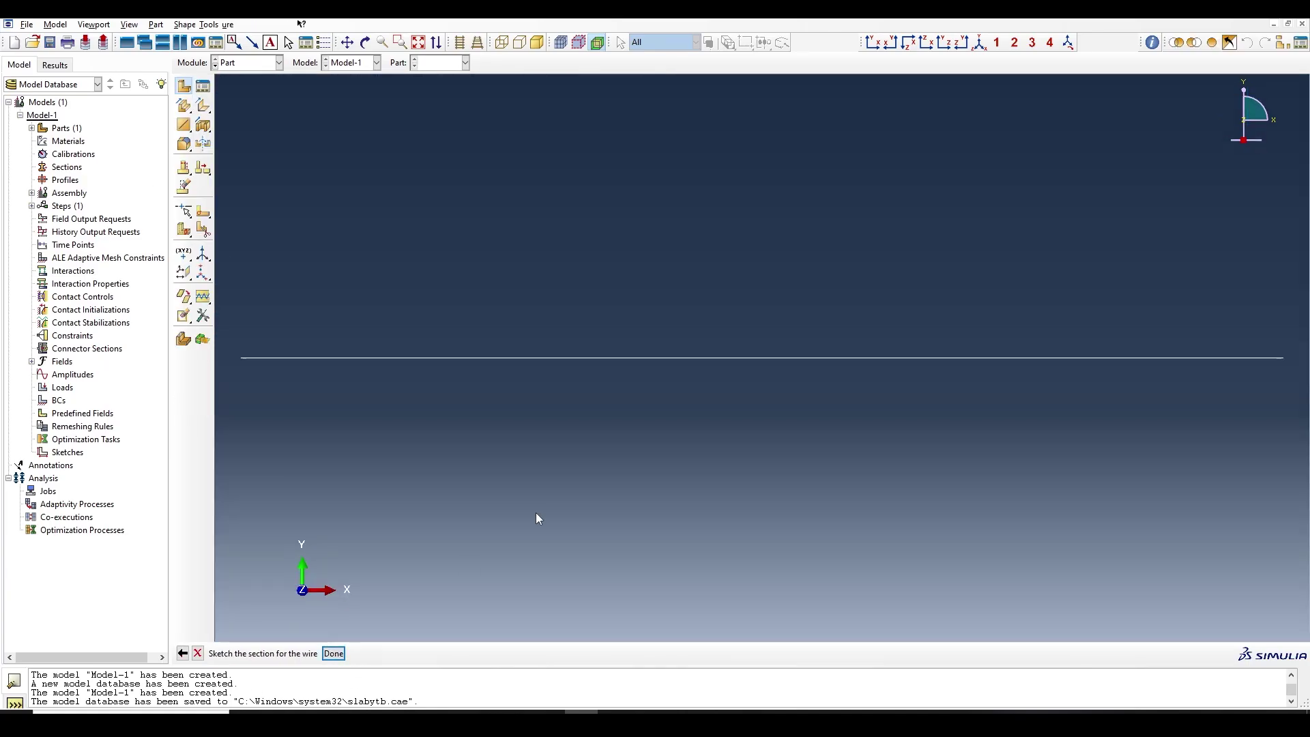
pyautogui.click(184, 104)
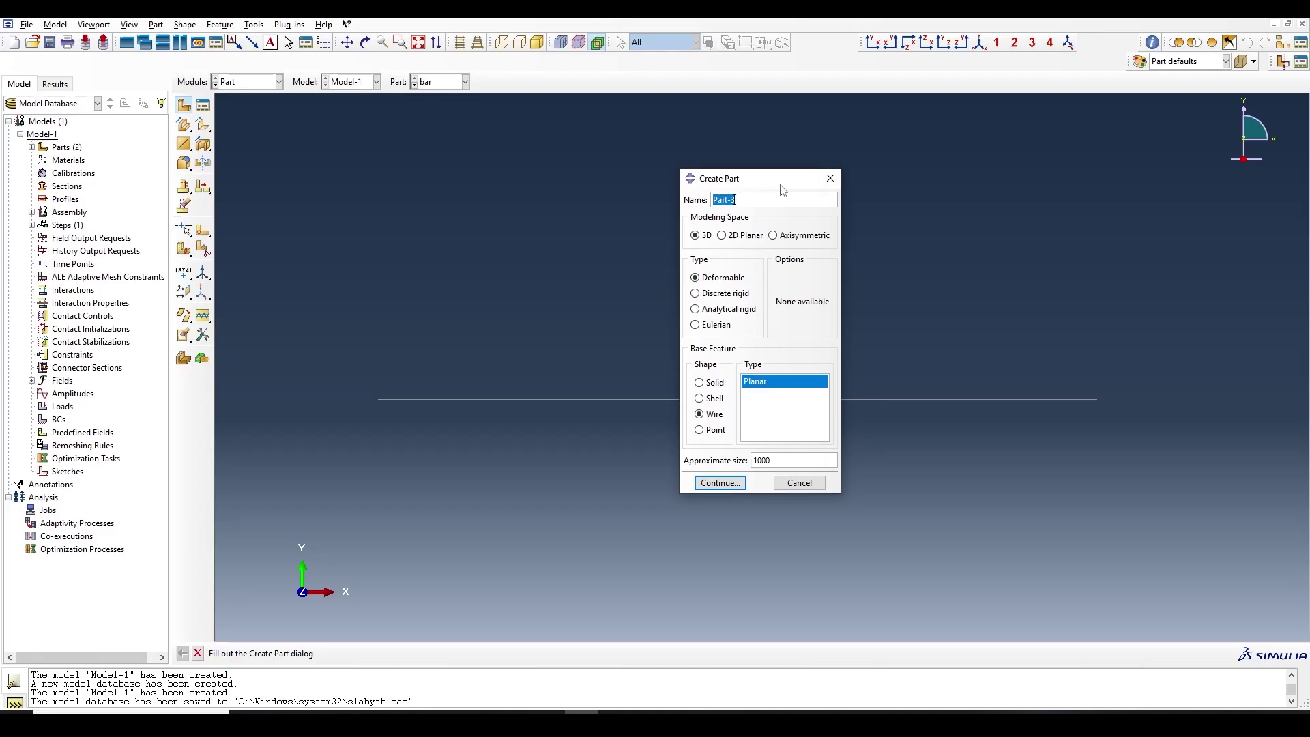
pyautogui.click(832, 182)
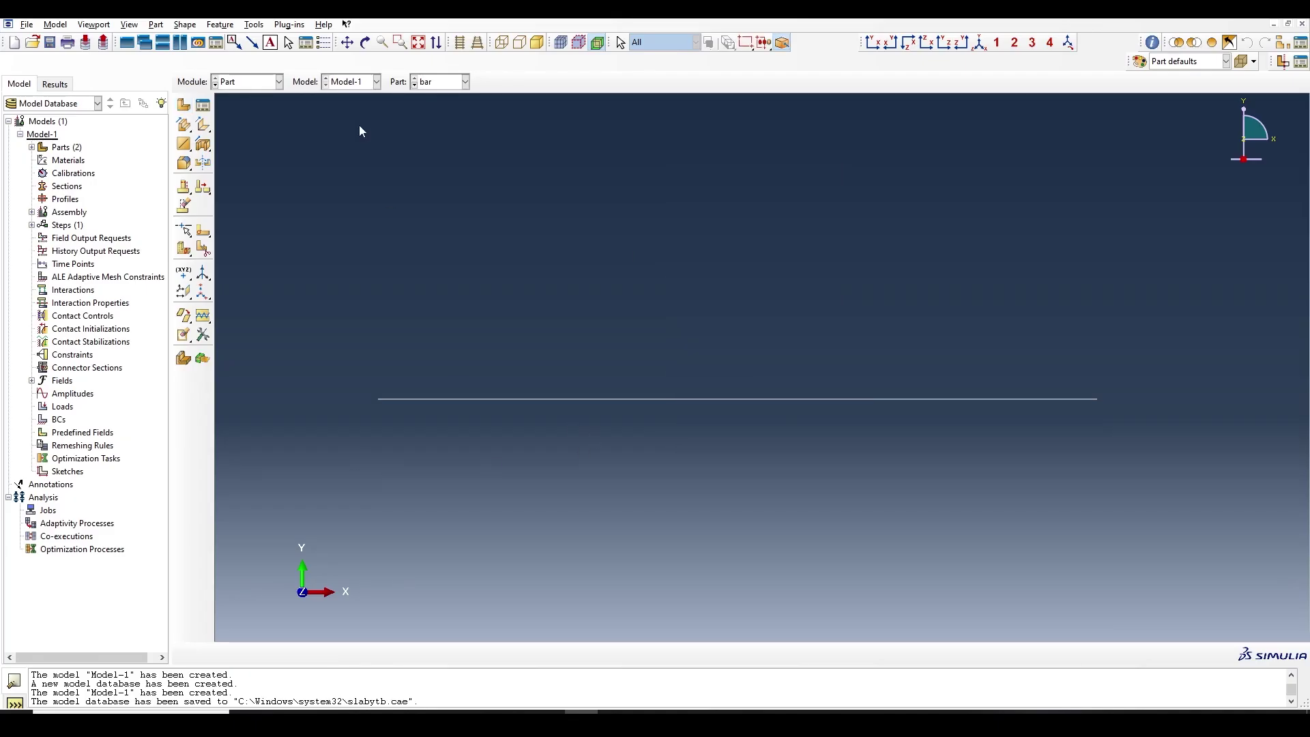
pyautogui.click(236, 85)
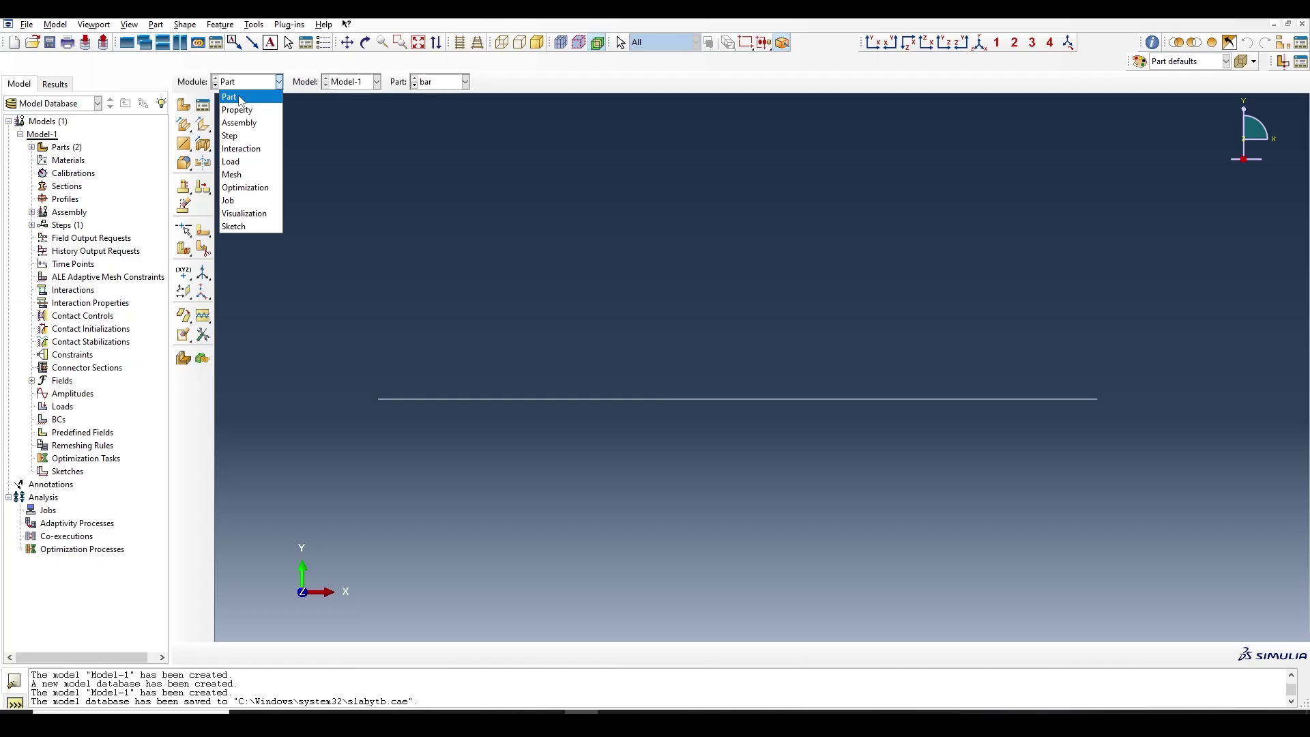
pyautogui.click(240, 99)
# Step: Display the slab part and switch to the Property module
pyautogui.click(440, 82)
pyautogui.click(434, 108)
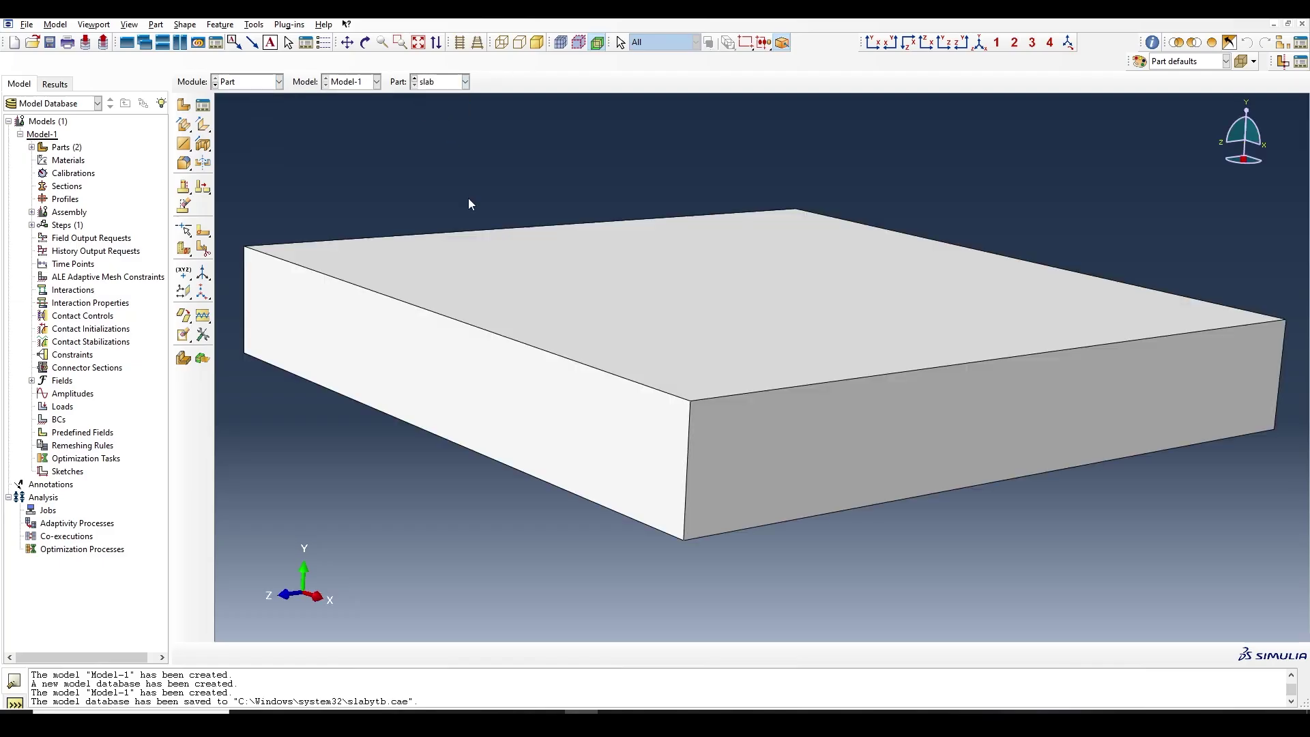
pyautogui.scroll(-3, 747, 503)
pyautogui.click(365, 43)
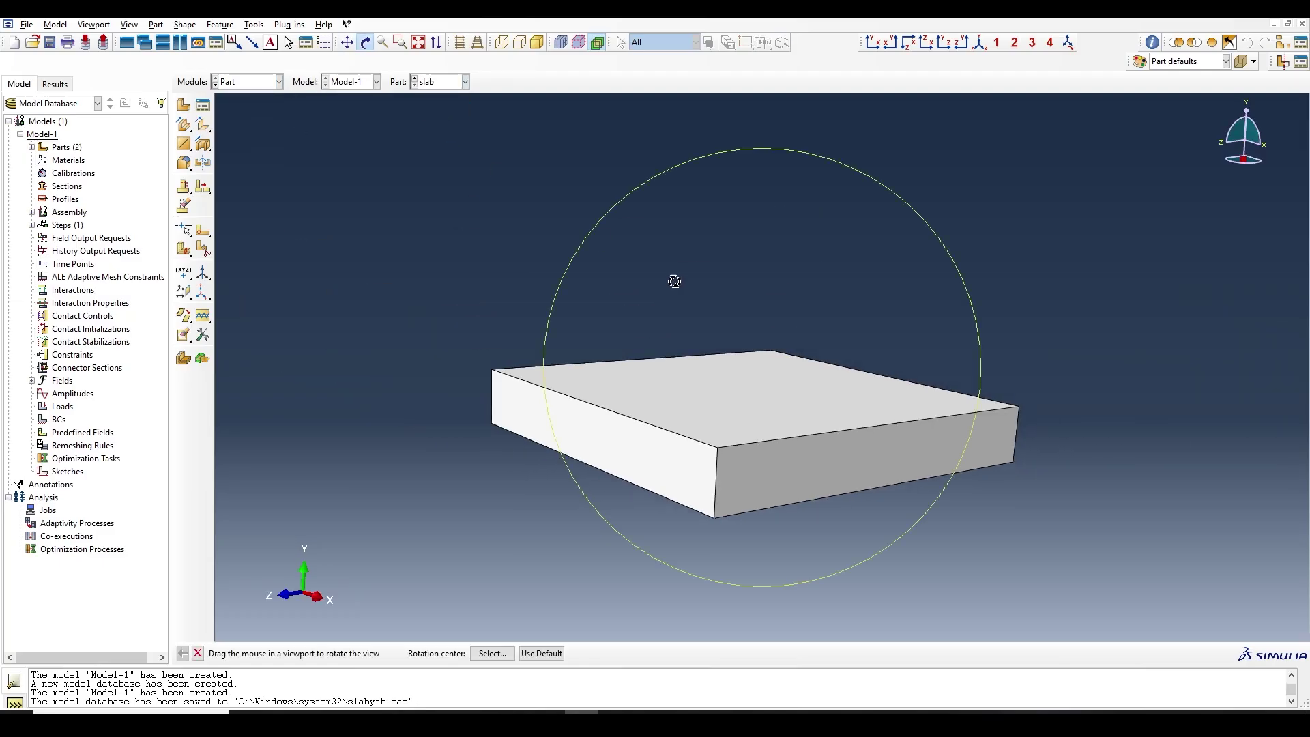
pyautogui.moveTo(673, 280); pyautogui.dragTo(606, 330)
pyautogui.click(247, 82)
pyautogui.click(249, 108)
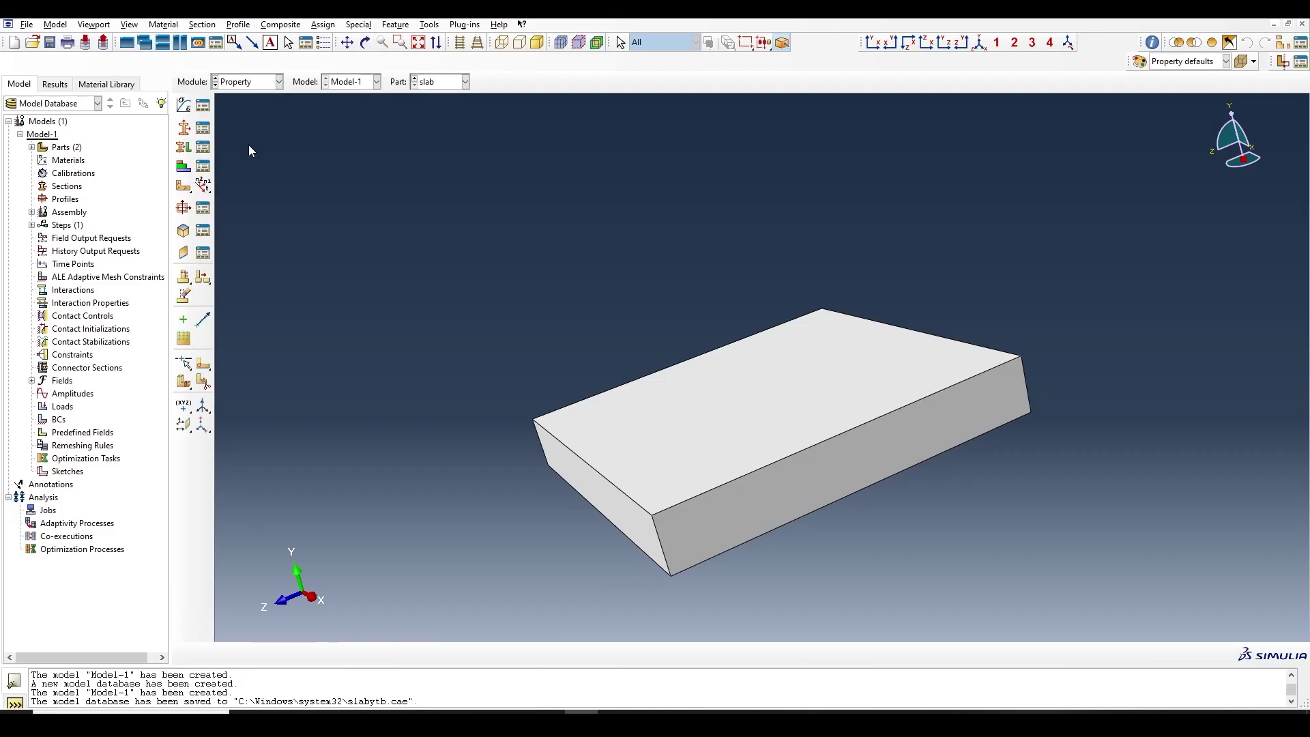
# Step: Copy the materials fe and M30 from the m30.lib material library into the model
pyautogui.click(106, 84)
pyautogui.click(101, 106)
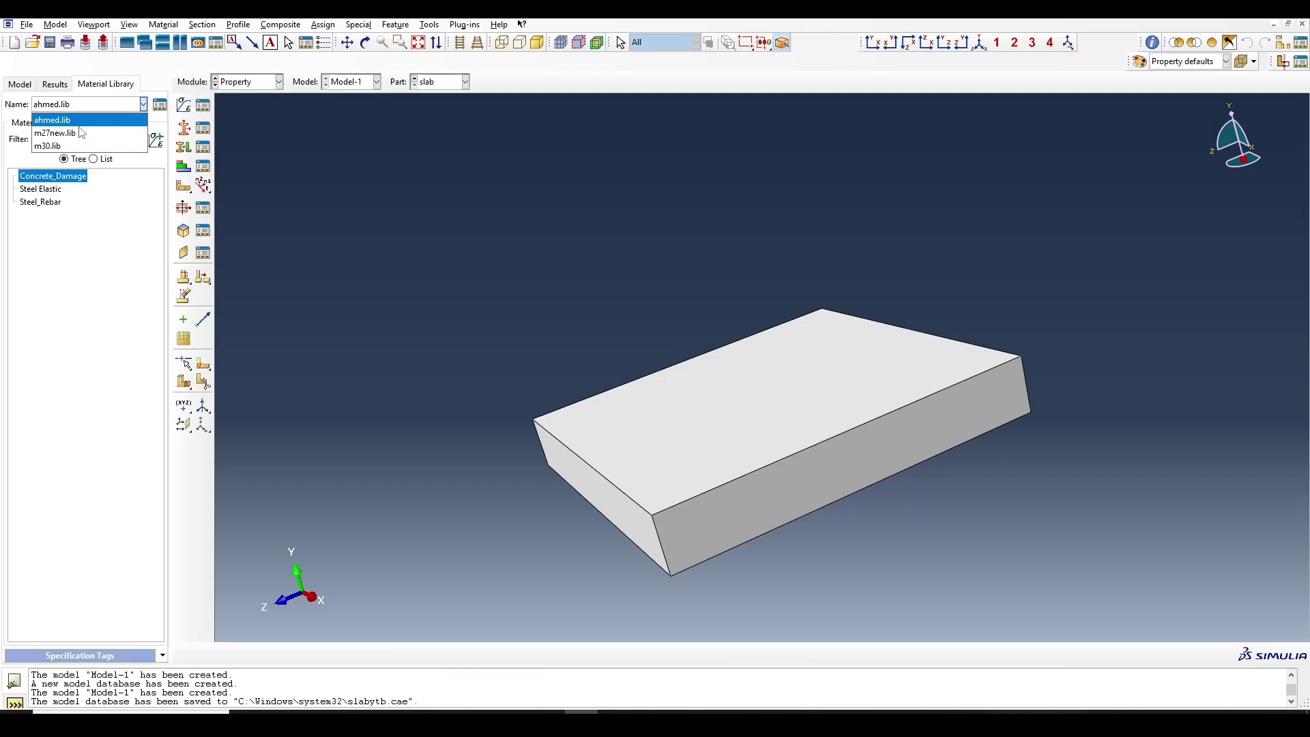
pyautogui.click(53, 145)
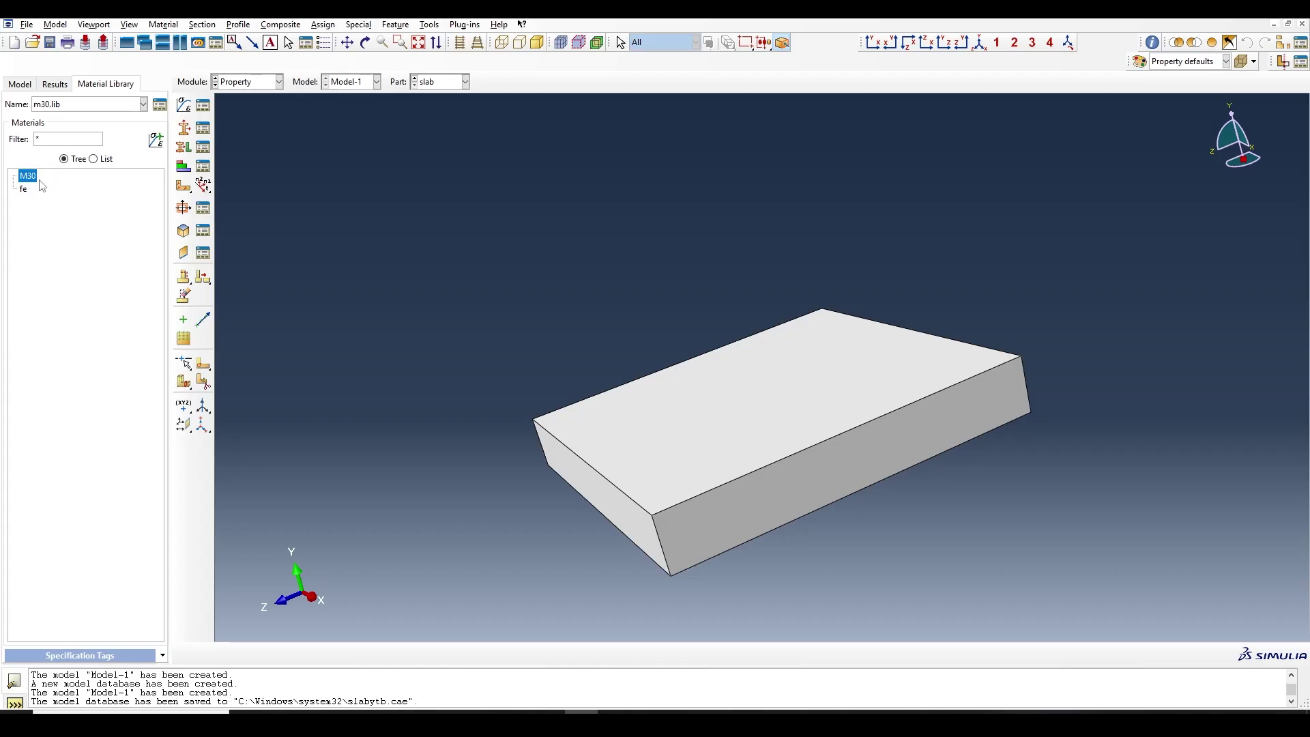
pyautogui.doubleClick(26, 186)
pyautogui.doubleClick(32, 176)
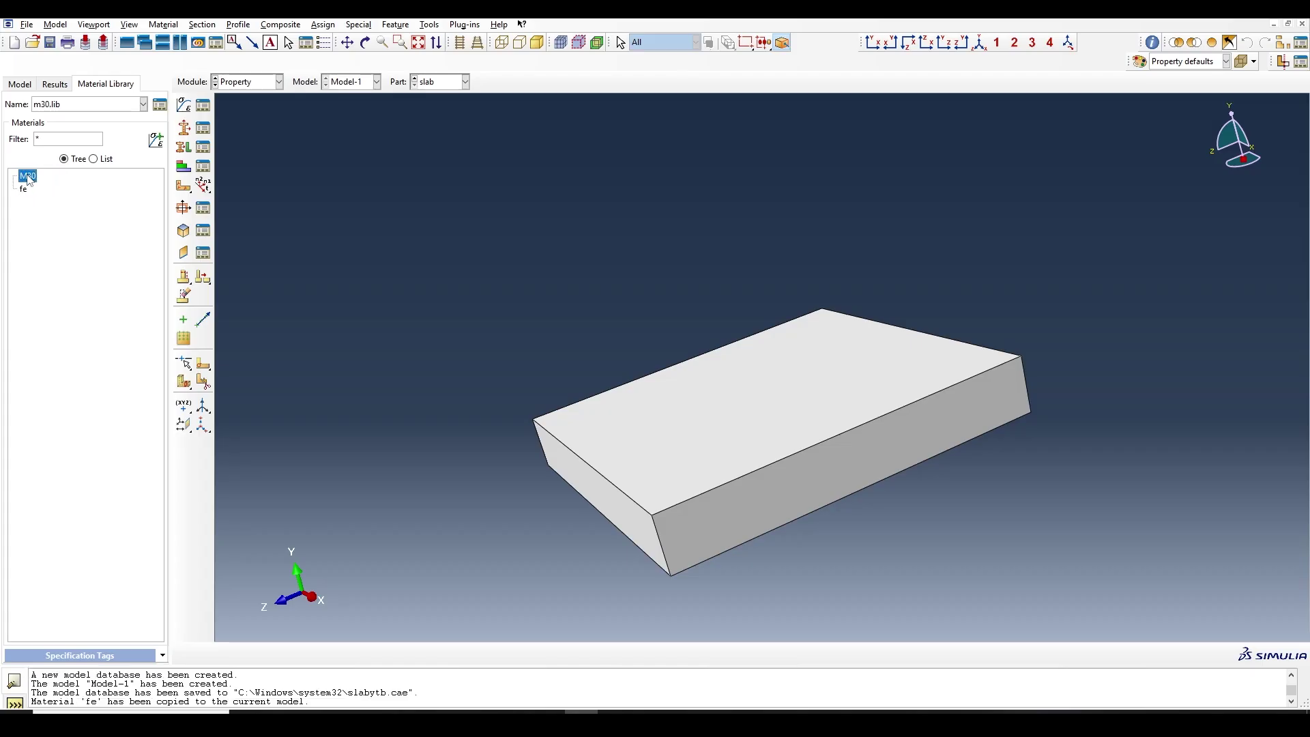
# Step: Examine the M30 material's concrete damaged plasticity parameters and compressive behavior data
pyautogui.click(197, 108)
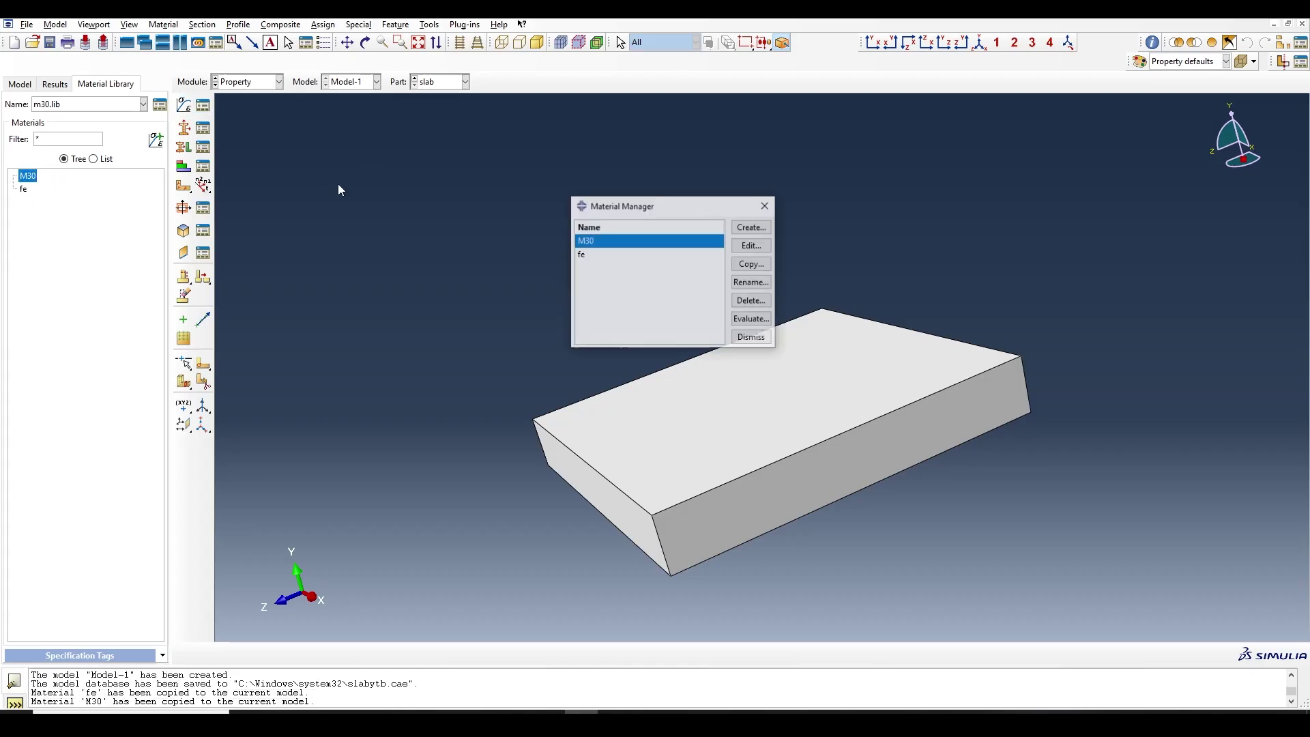
pyautogui.click(751, 247)
pyautogui.click(399, 237)
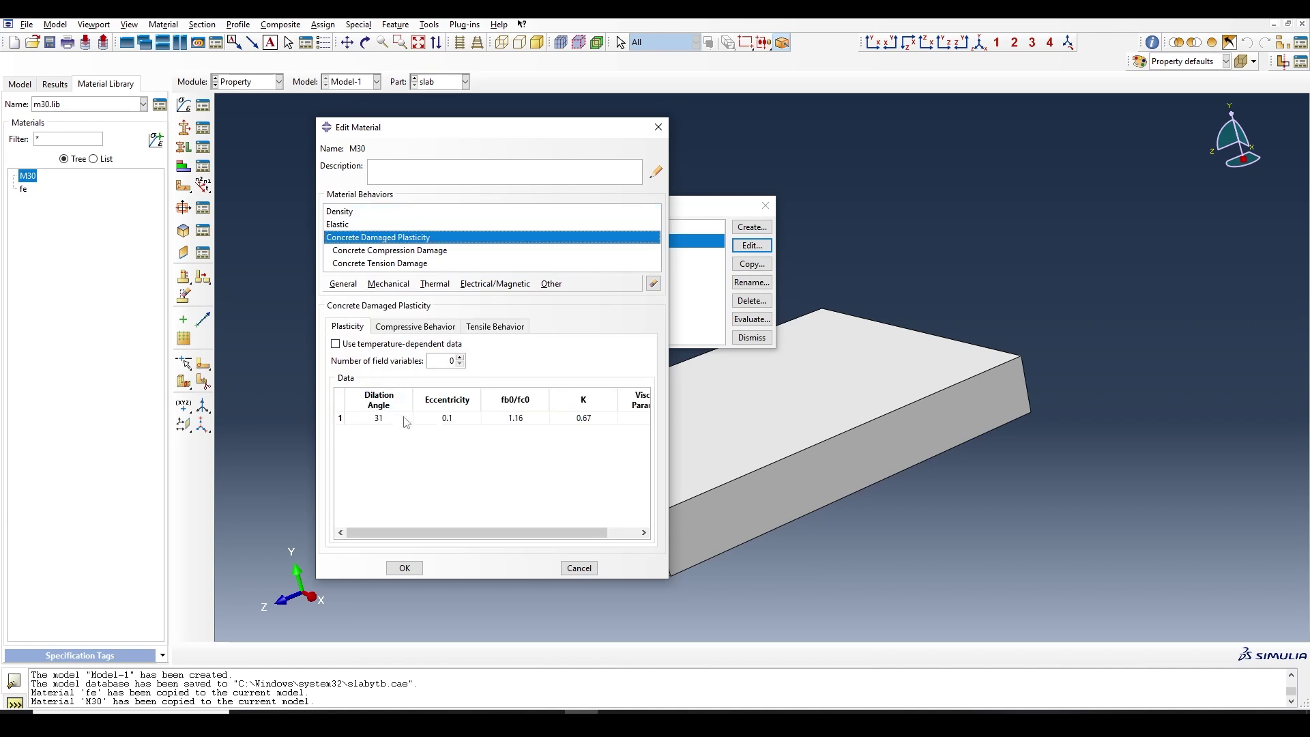
pyautogui.click(416, 327)
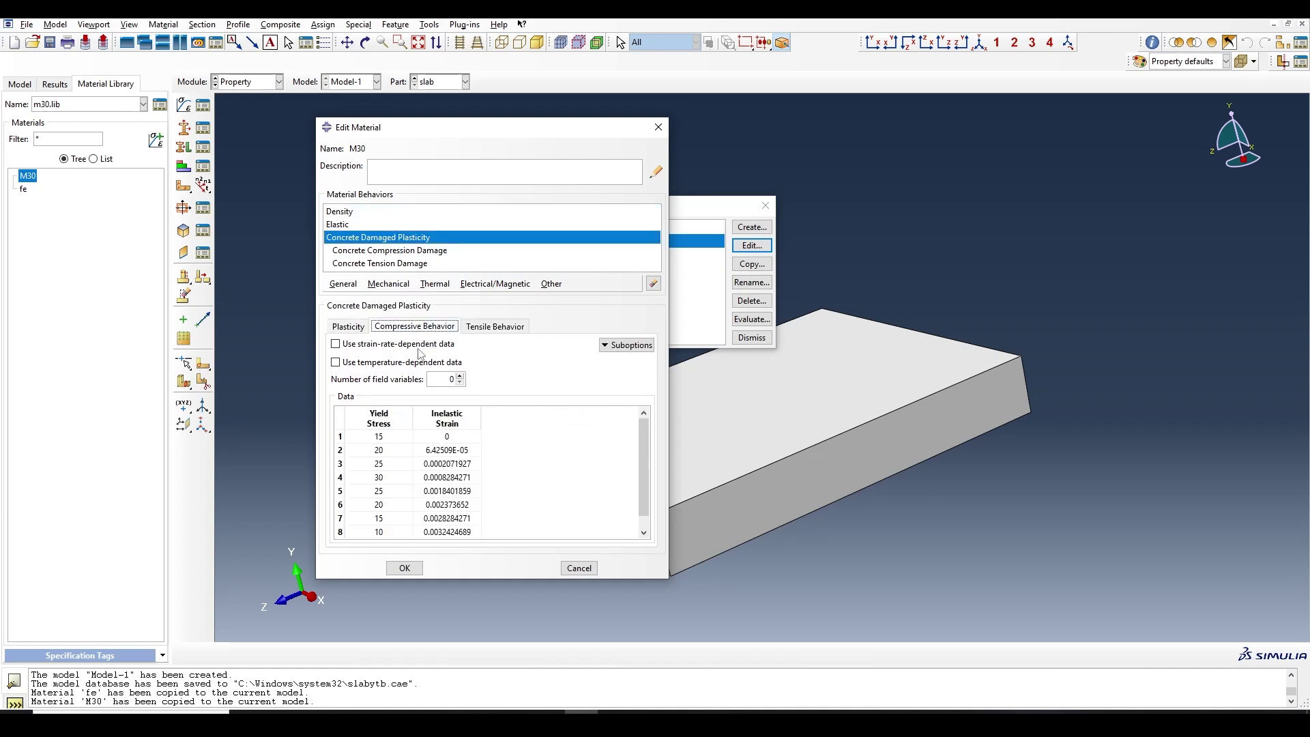
pyautogui.click(658, 127)
# Step: Open the fe material, check its density and elastic data, and add a Plastic behavior
pyautogui.doubleClick(645, 258)
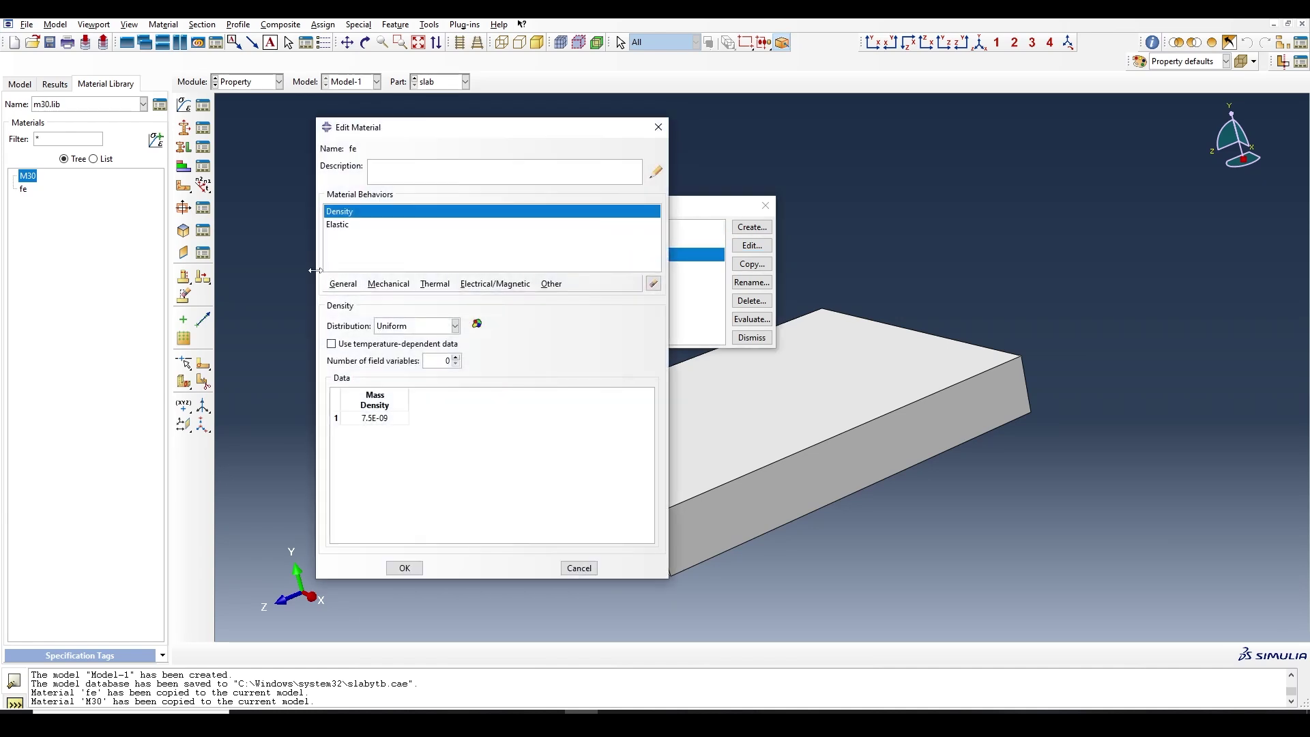
pyautogui.click(348, 225)
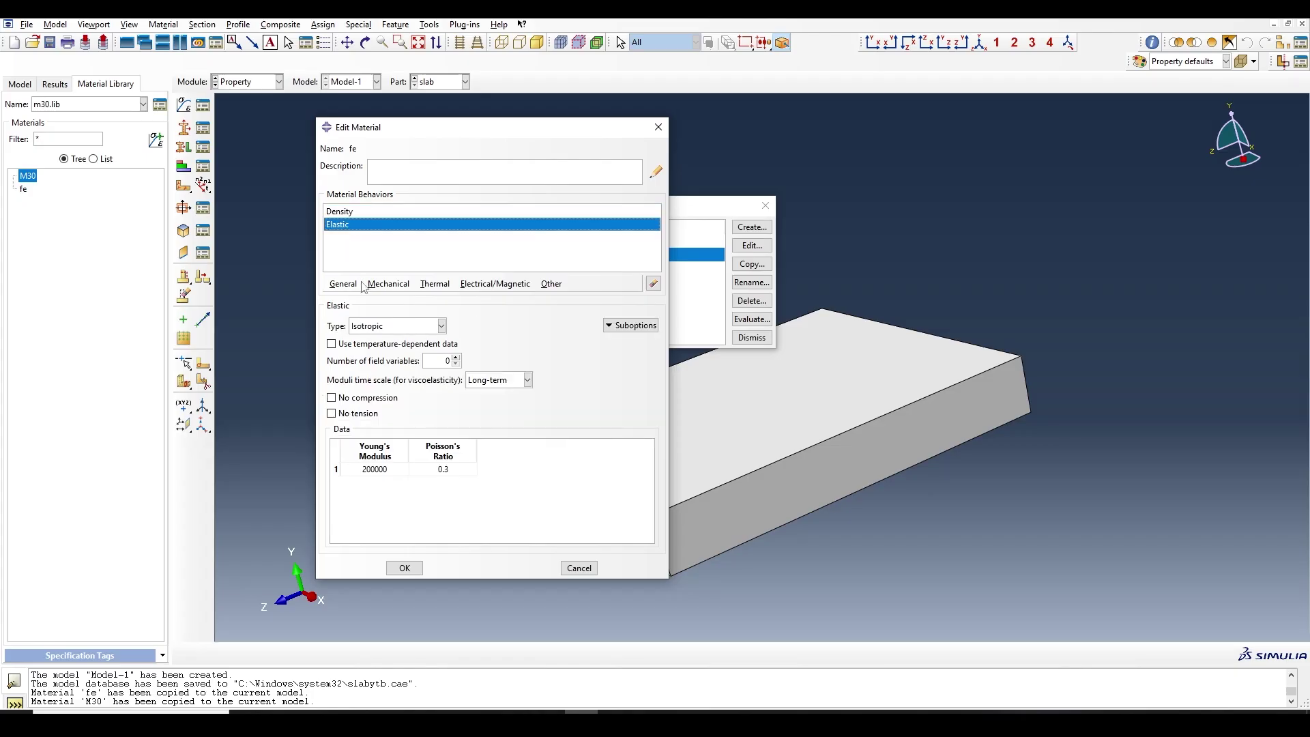
pyautogui.click(373, 285)
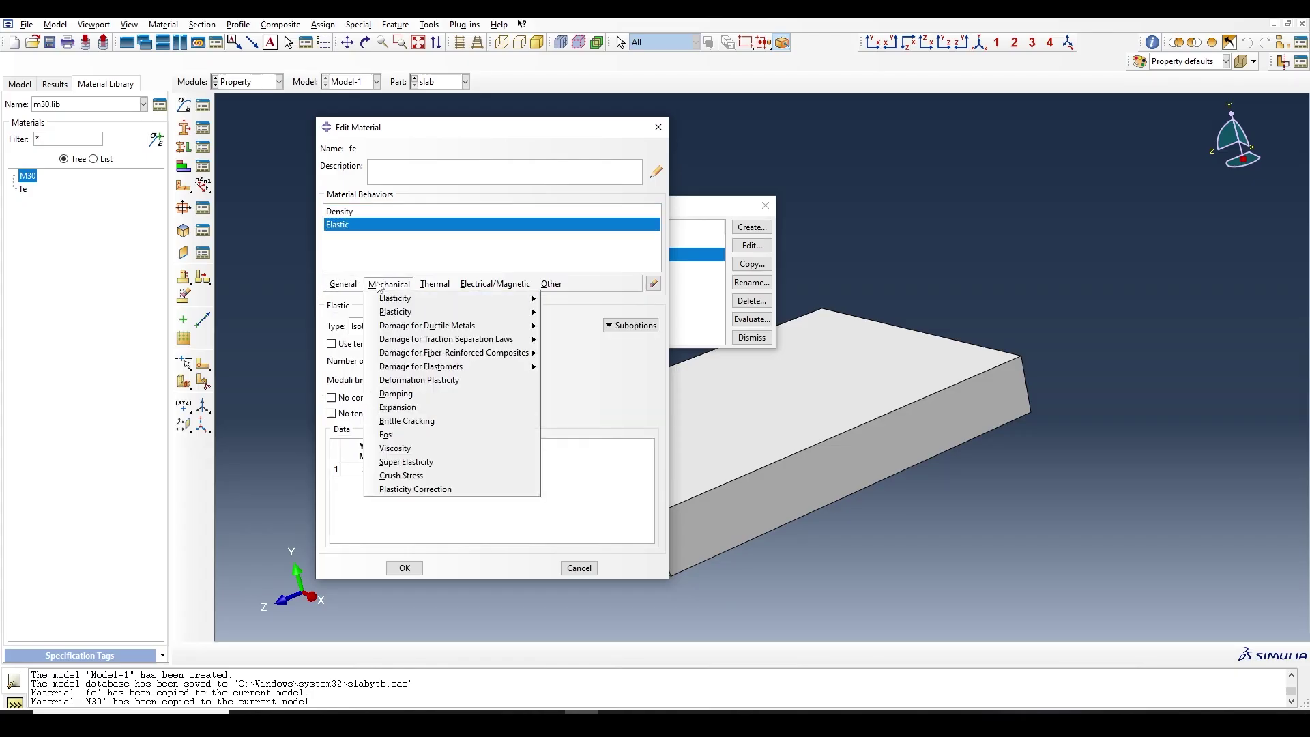
pyautogui.moveTo(557, 285)
pyautogui.click(449, 303)
pyautogui.click(388, 284)
pyautogui.moveTo(410, 312)
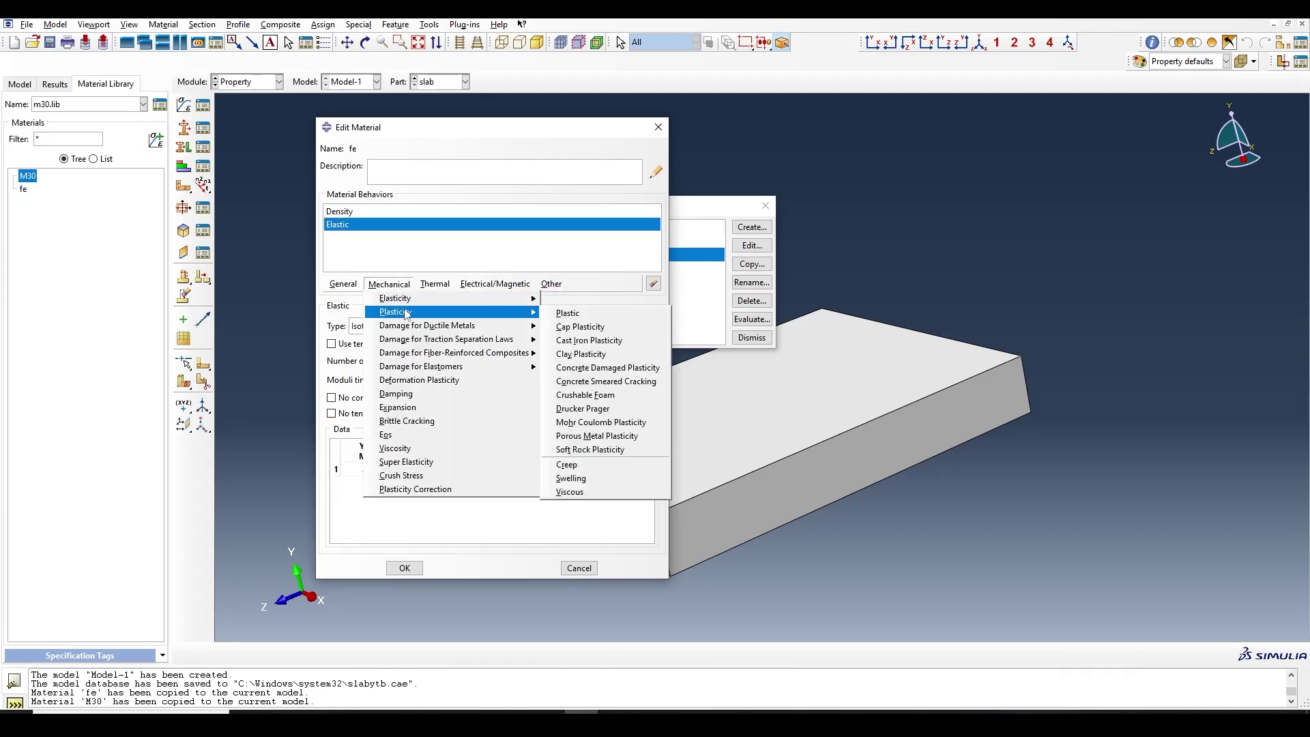
pyautogui.click(575, 314)
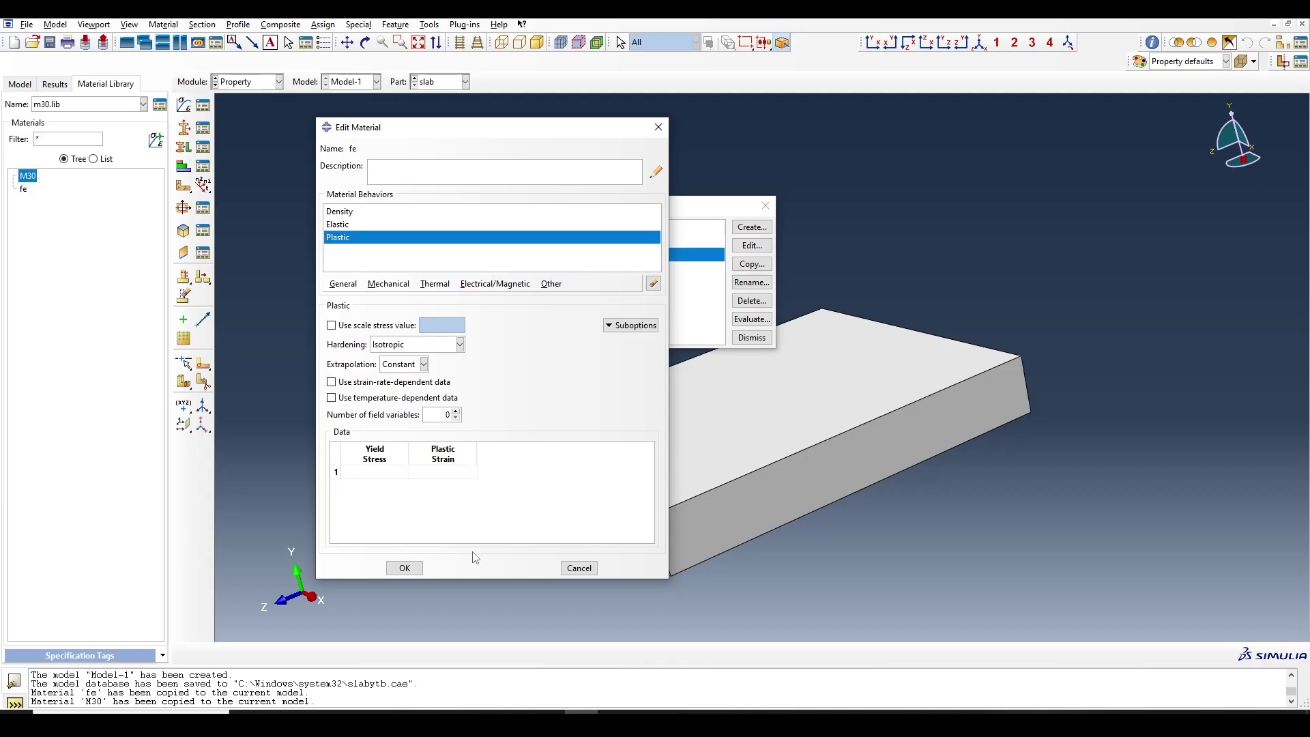
# Step: Set the fe material's yield stress to 550 at plastic strain 0, save it and close the material manager
pyautogui.click(369, 470)
pyautogui.write('550')
pyautogui.press('Tab')
pyautogui.write('0')
pyautogui.click(388, 570)
pyautogui.click(765, 205)
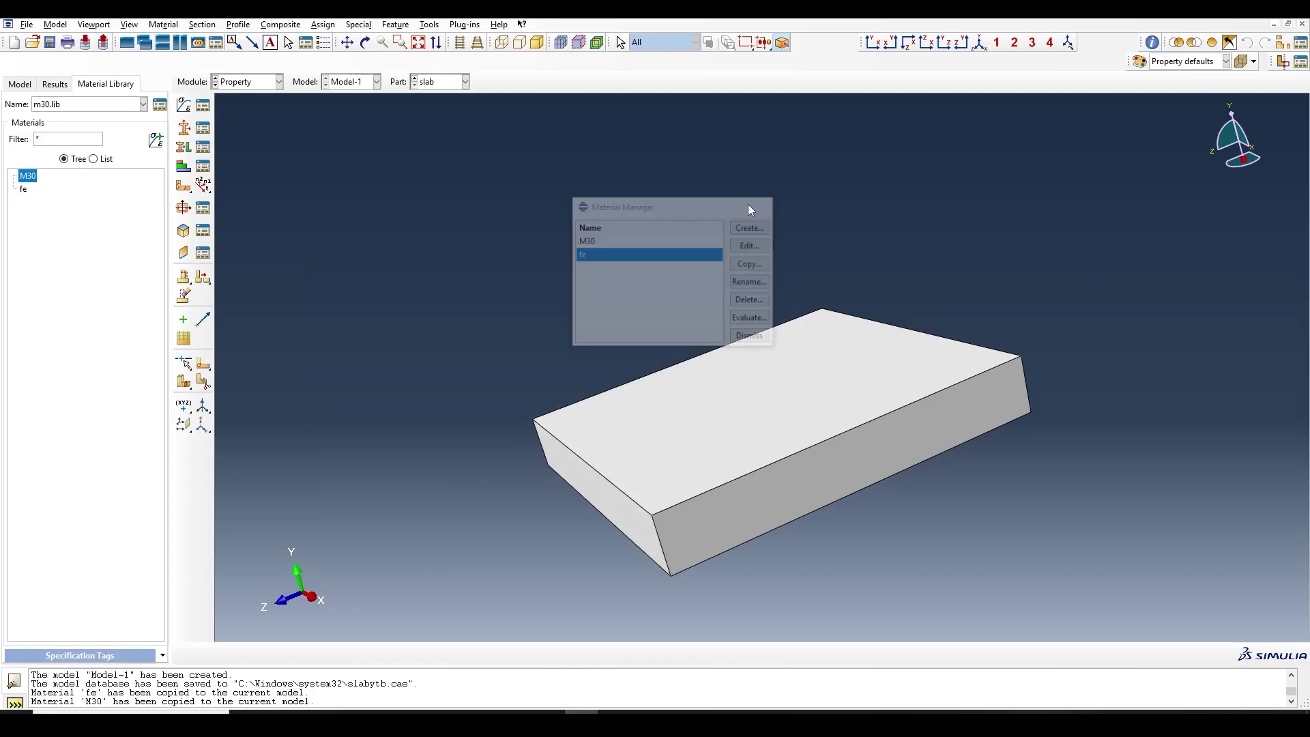
# Step: Create a solid homogeneous section named slab that uses the M30 material
pyautogui.click(184, 128)
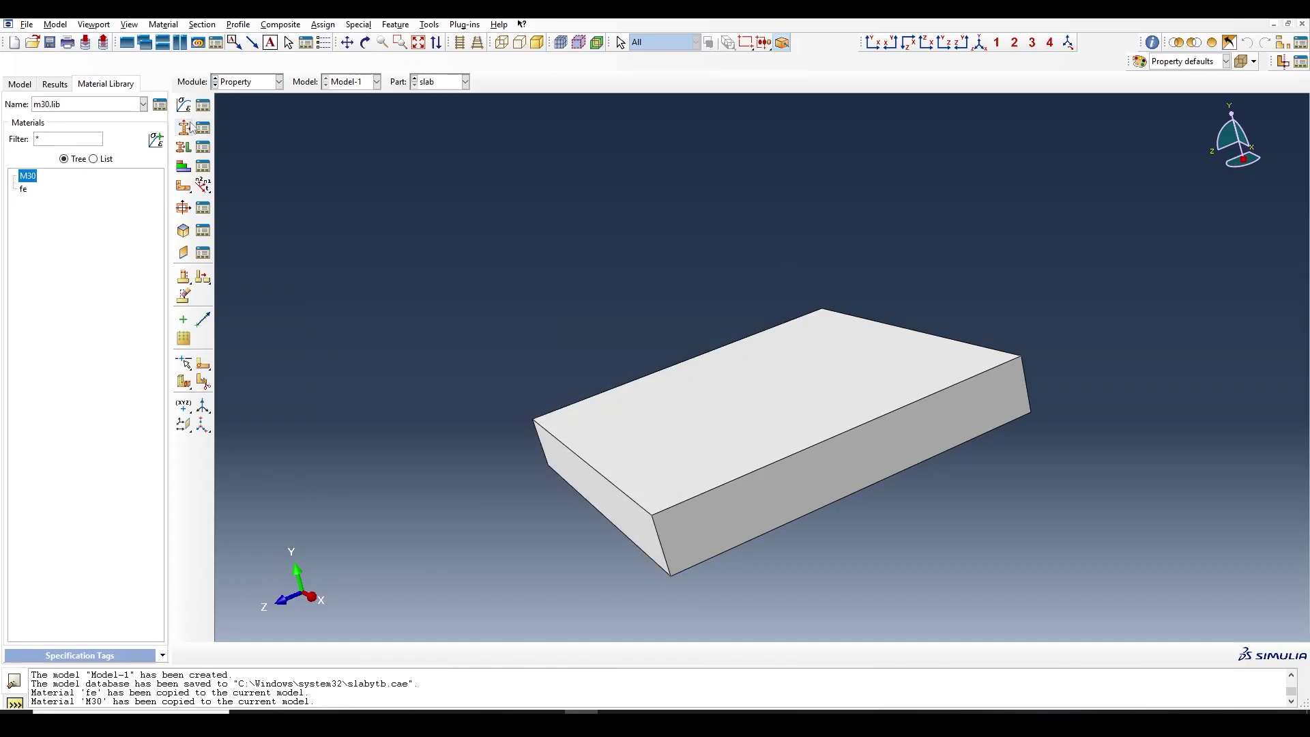
pyautogui.write('slab')
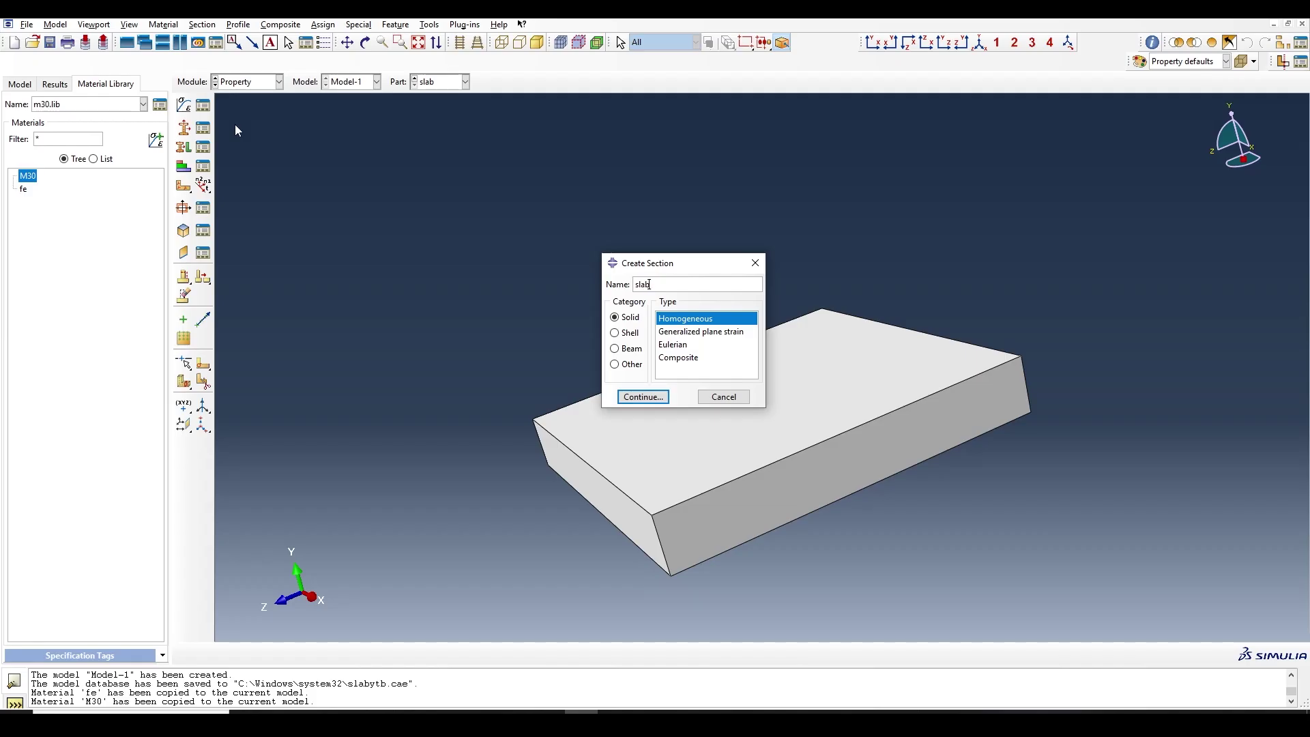
pyautogui.press('Return')
pyautogui.click(86, 212)
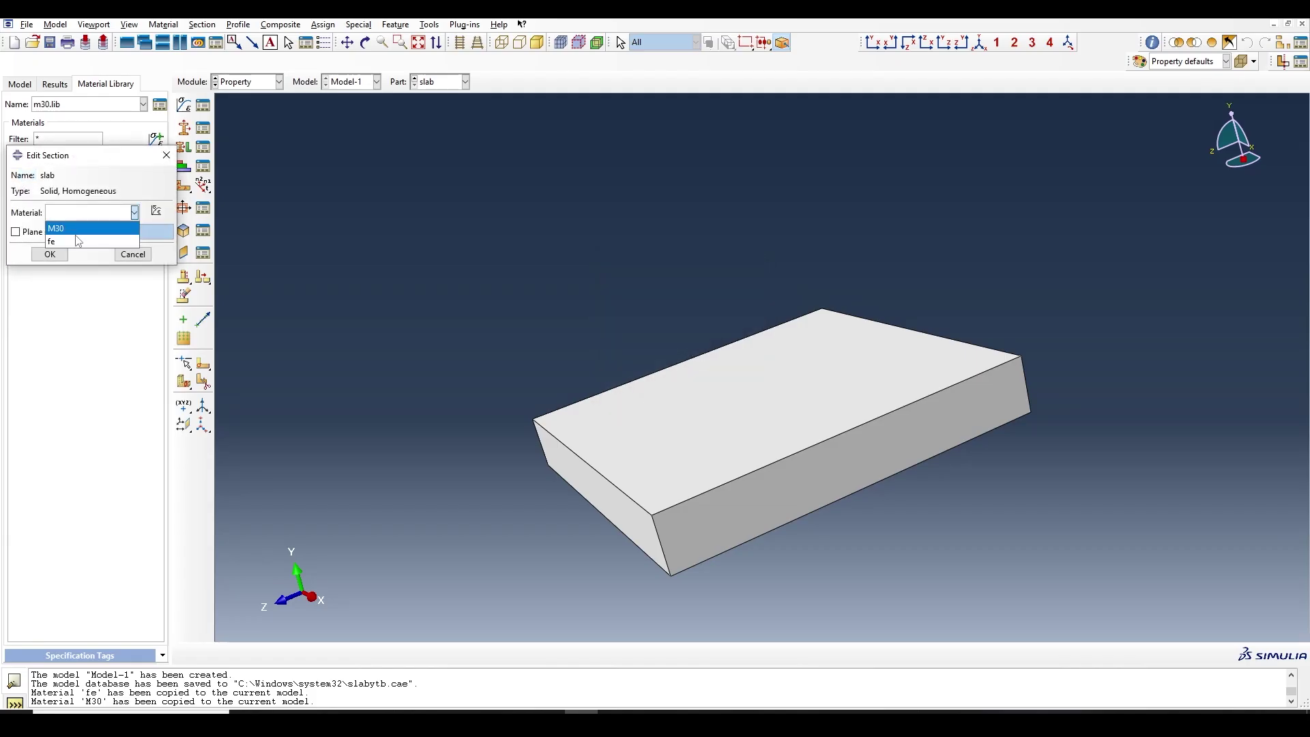
pyautogui.click(77, 234)
pyautogui.click(50, 254)
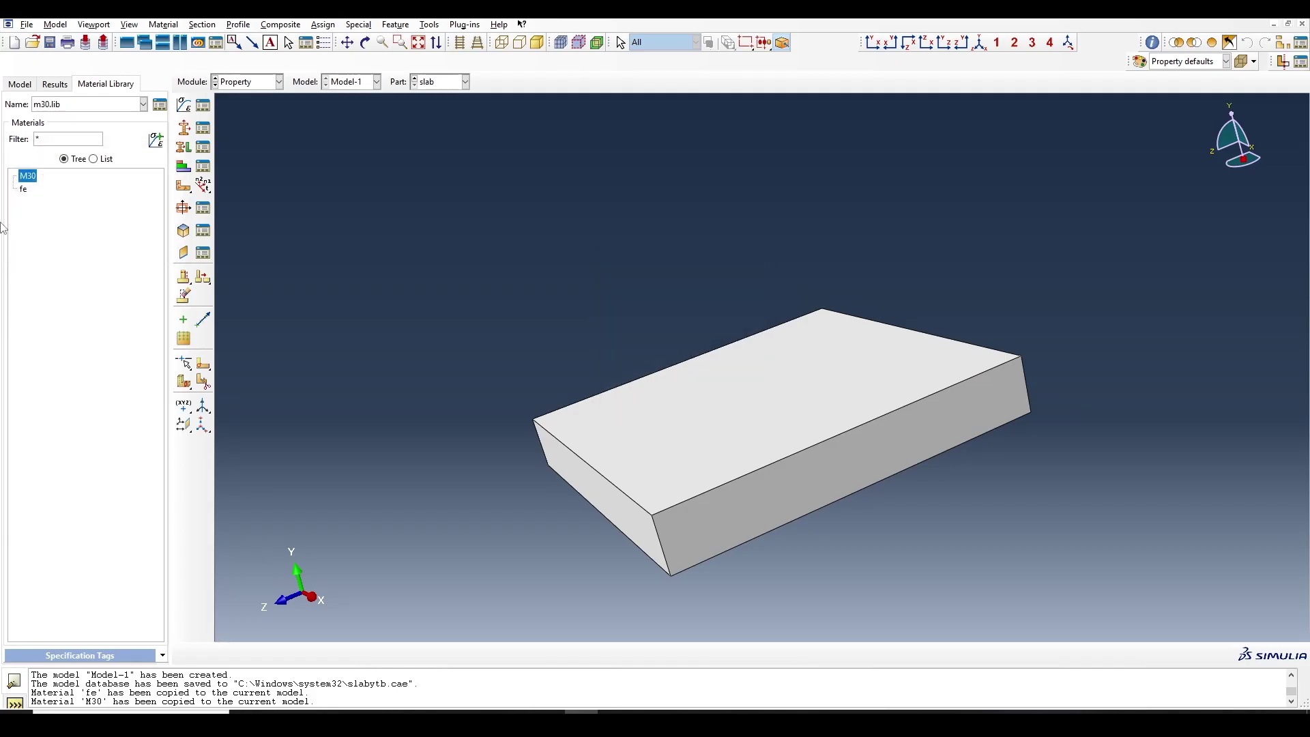
# Step: Assign the slab section to the entire slab solid, storing the region as a set named slab
pyautogui.click(183, 147)
pyautogui.click(696, 444)
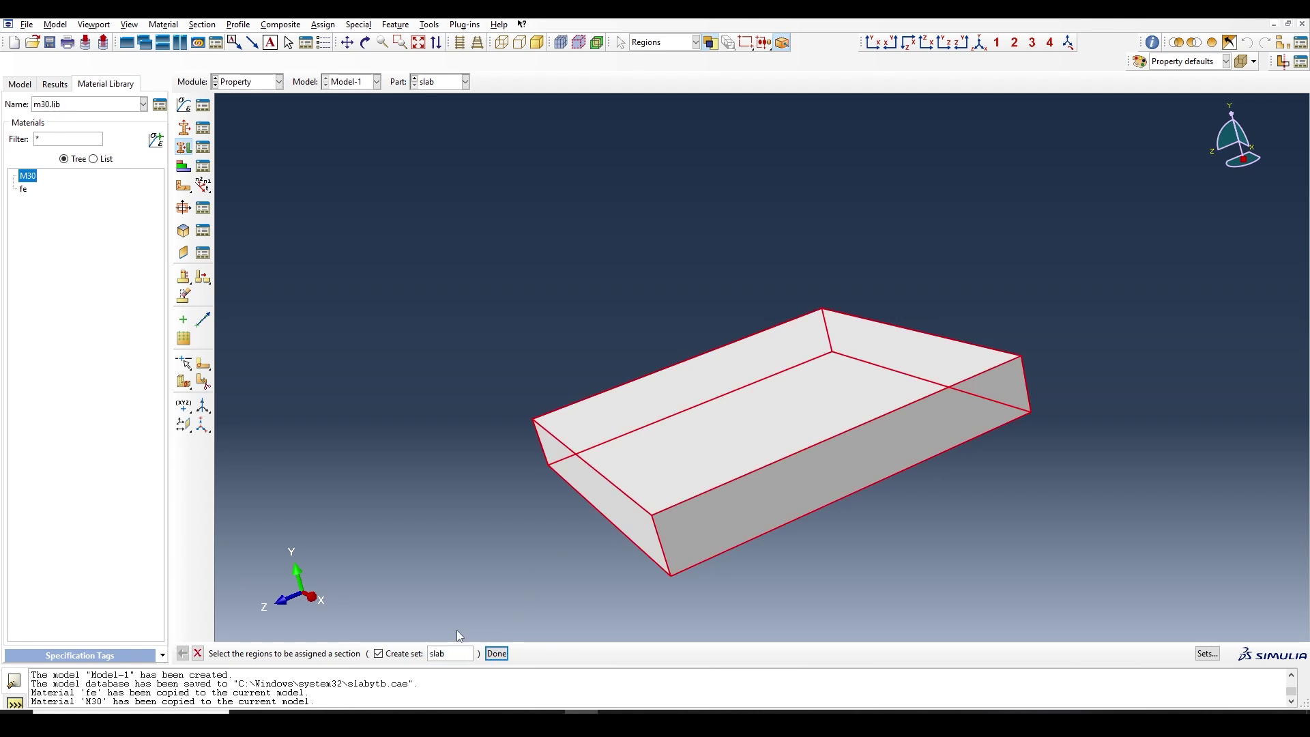
pyautogui.click(498, 653)
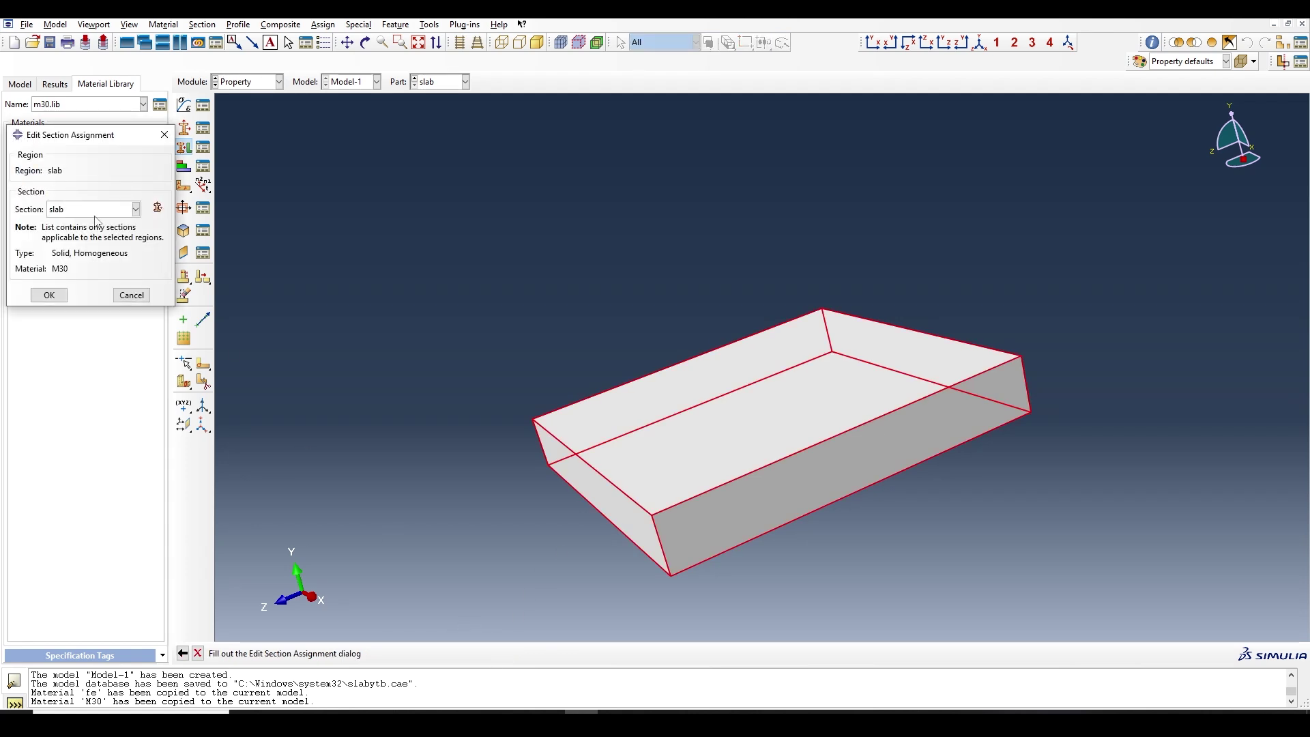
pyautogui.click(44, 295)
# Step: Create a truss section named bar8 that uses the fe material with a cross-sectional area of 50.26
pyautogui.click(184, 128)
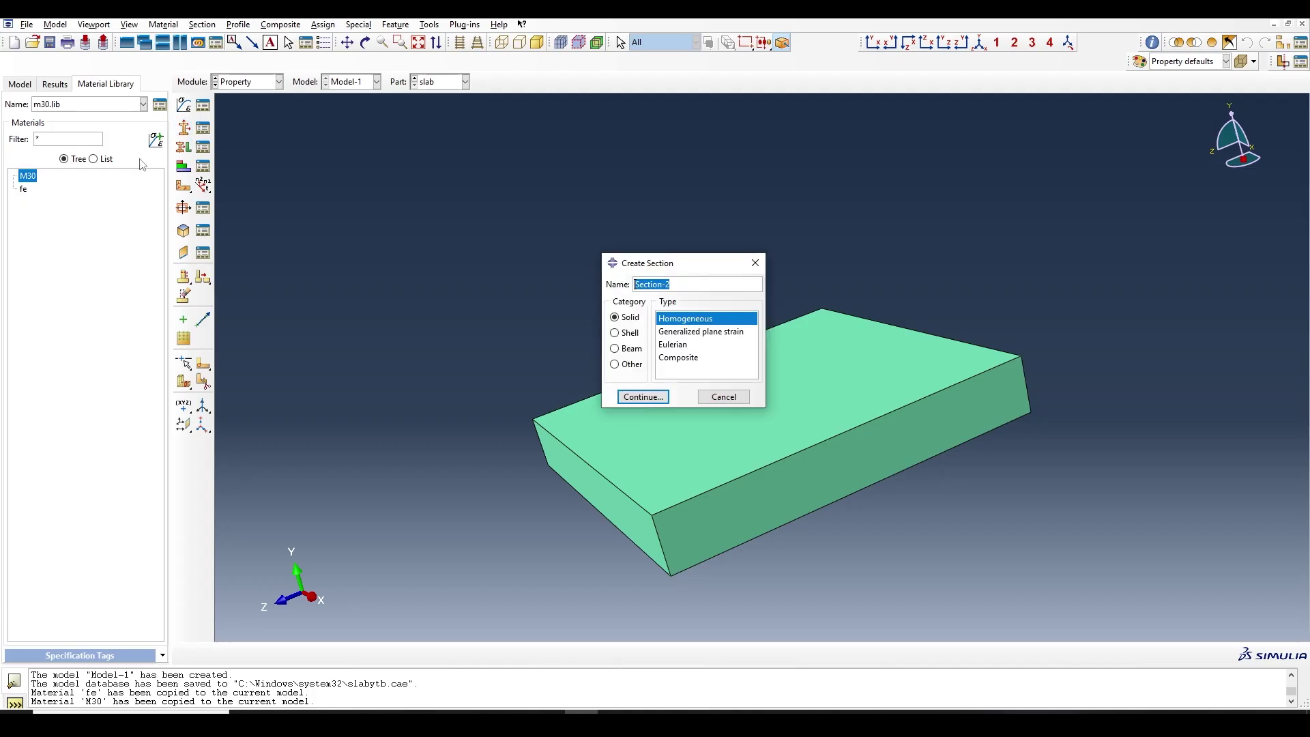
pyautogui.write('bar8')
pyautogui.click(614, 349)
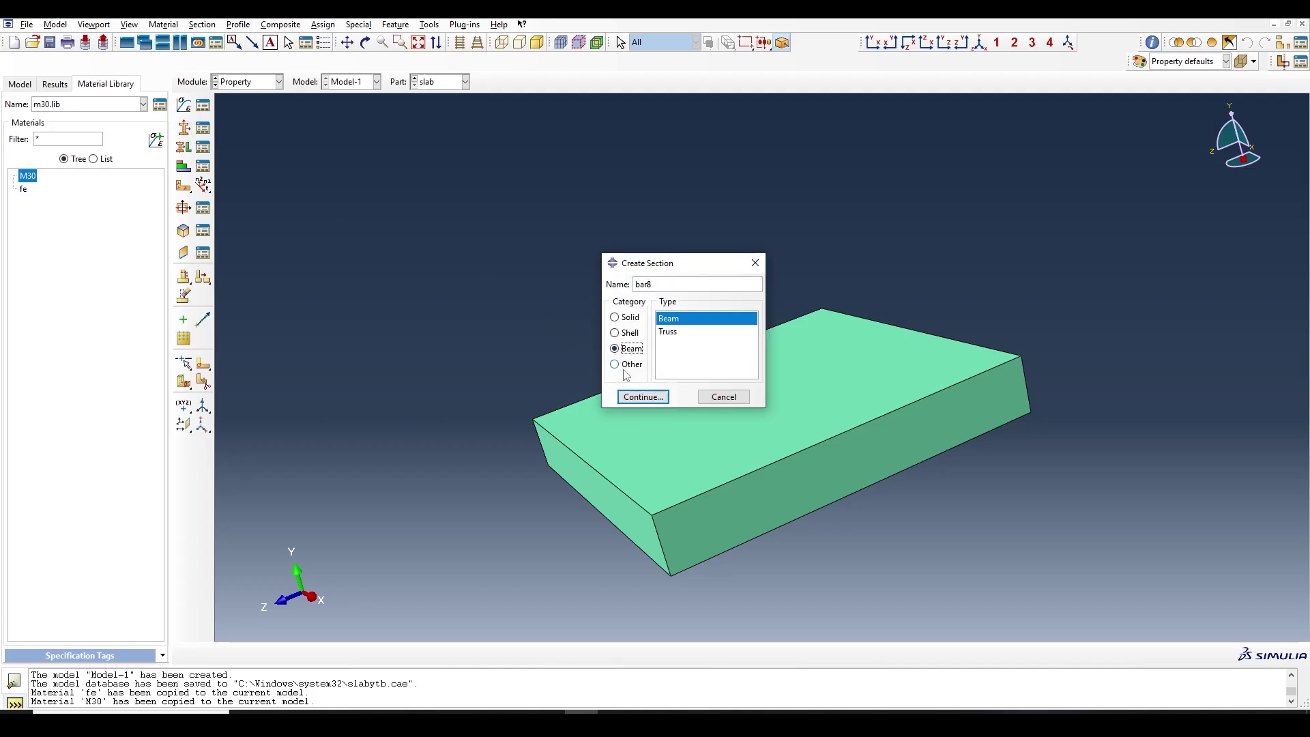
pyautogui.click(668, 331)
pyautogui.click(652, 398)
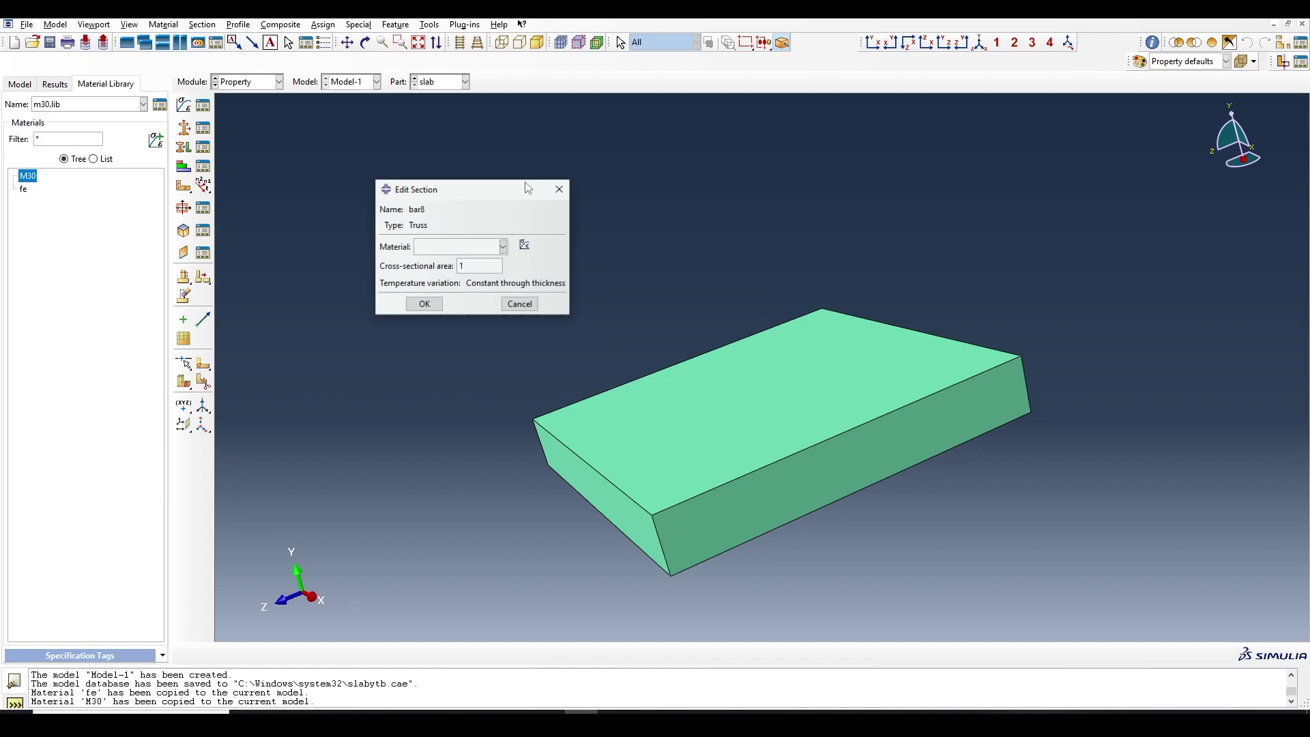
pyautogui.click(486, 247)
pyautogui.click(443, 269)
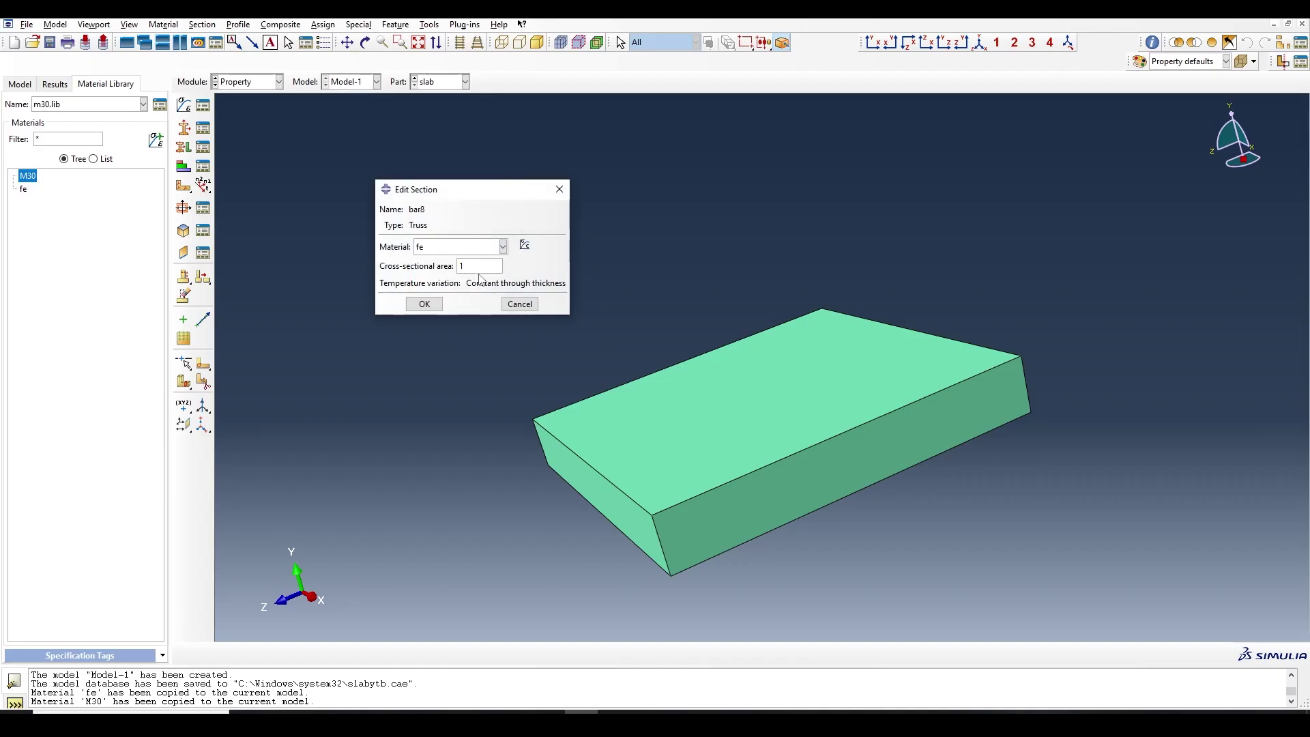
pyautogui.doubleClick(464, 266)
pyautogui.write('50.26')
pyautogui.click(424, 304)
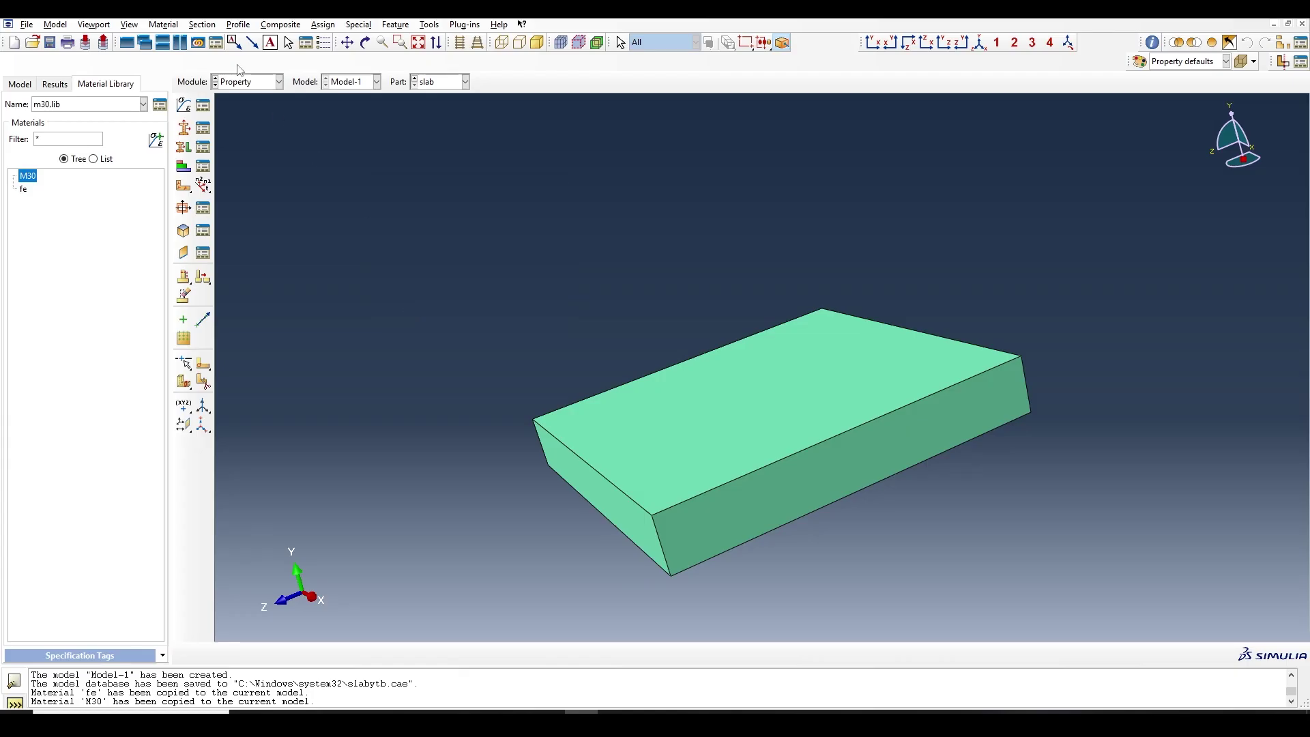
# Step: Assign the bar8 truss section to the whole line of the bar part without creating a set
pyautogui.click(440, 82)
pyautogui.click(431, 97)
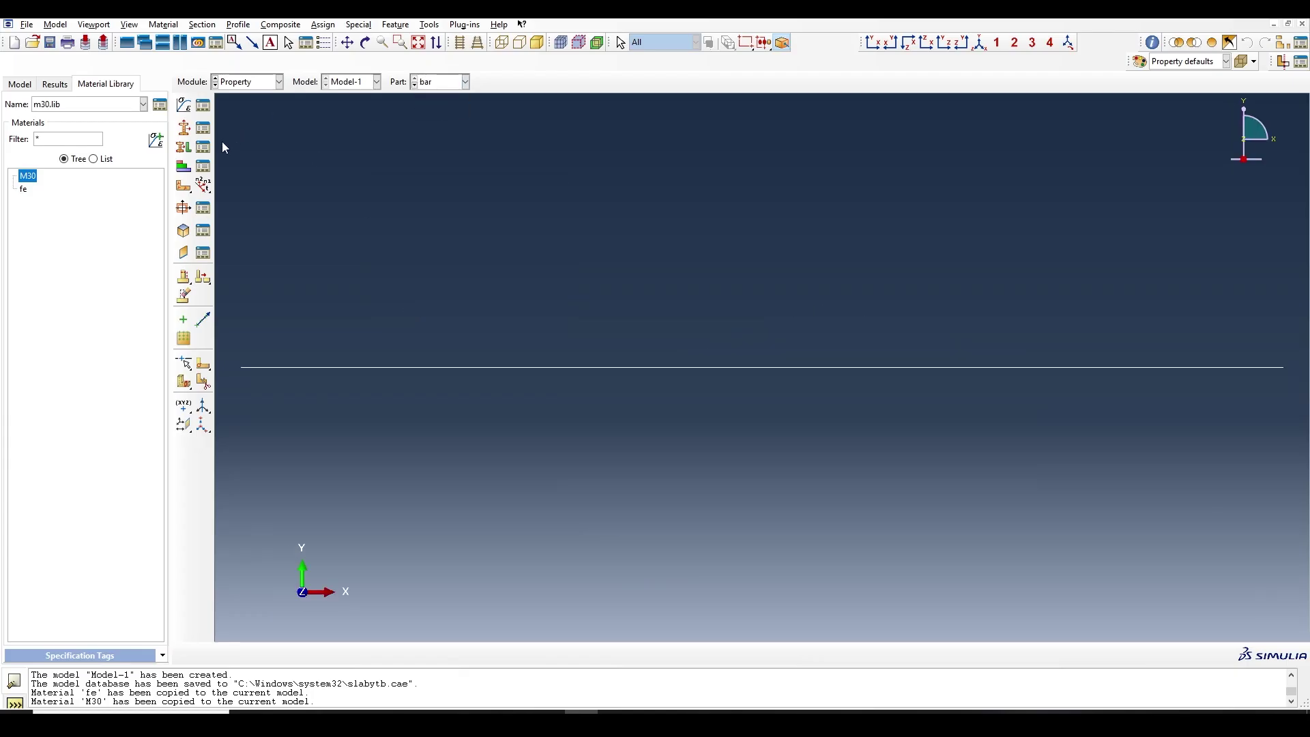
pyautogui.click(183, 146)
pyautogui.click(320, 367)
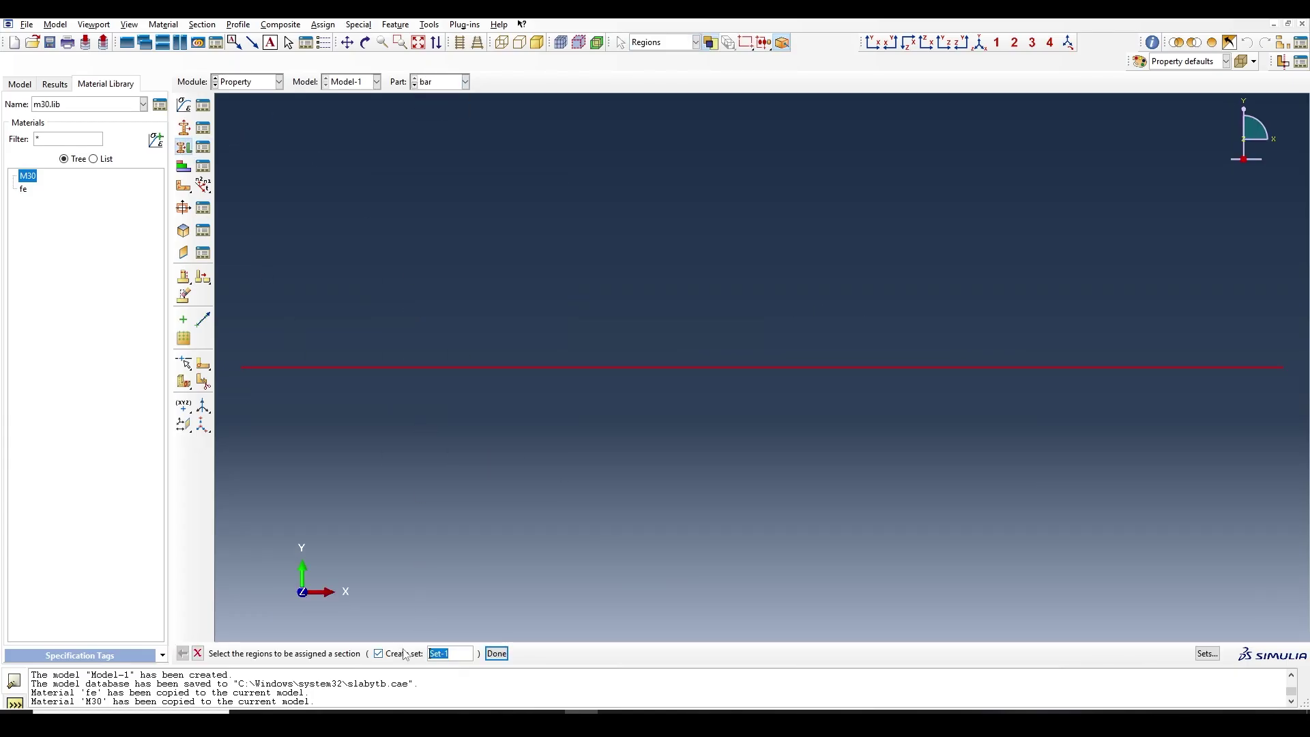
pyautogui.click(497, 653)
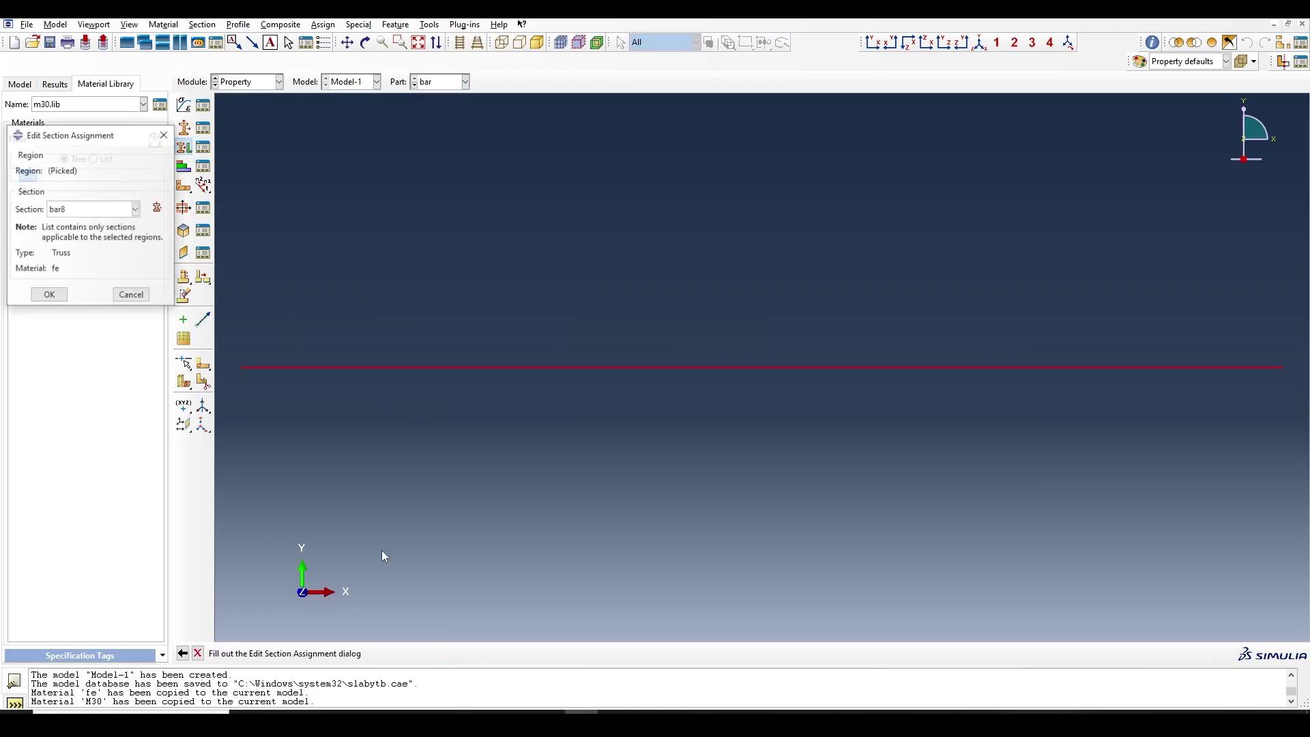
pyautogui.click(49, 295)
# Step: Switch to the Assembly module and create dependent instances of both the slab and bar parts
pyautogui.click(243, 82)
pyautogui.click(240, 120)
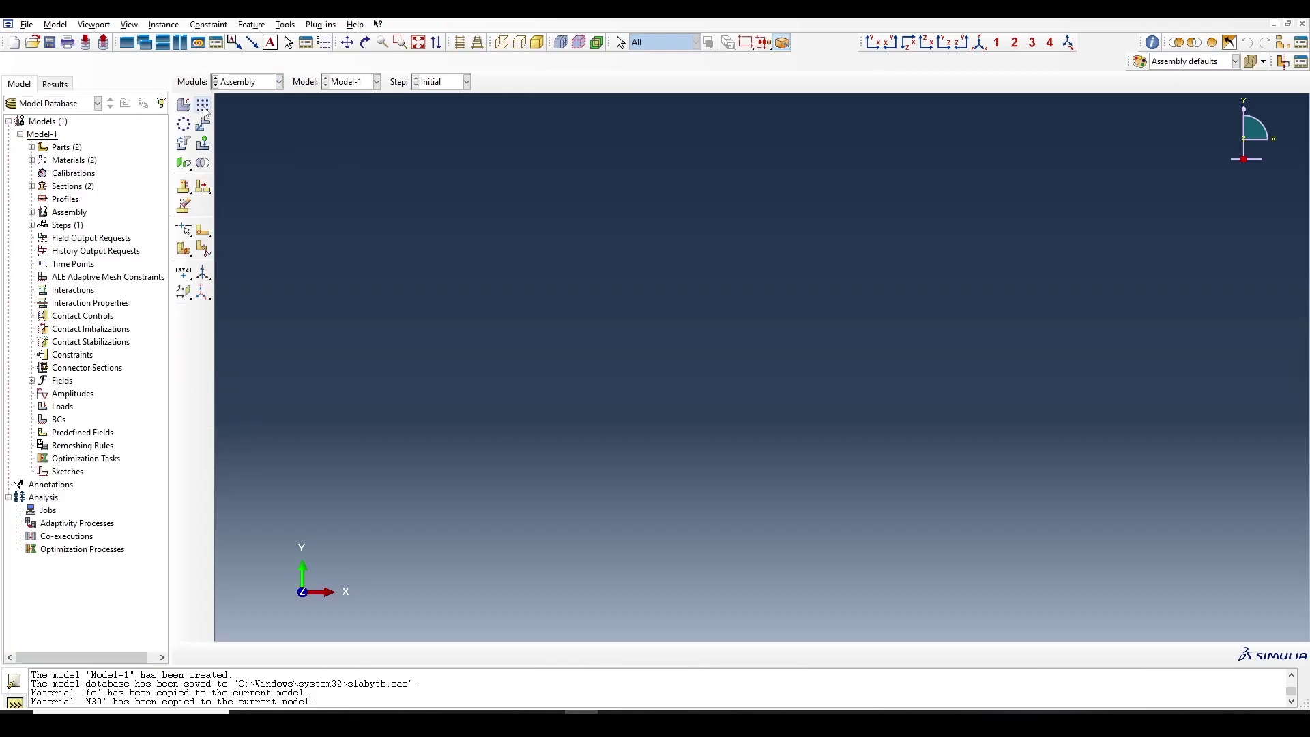
pyautogui.click(184, 105)
pyautogui.click(486, 306)
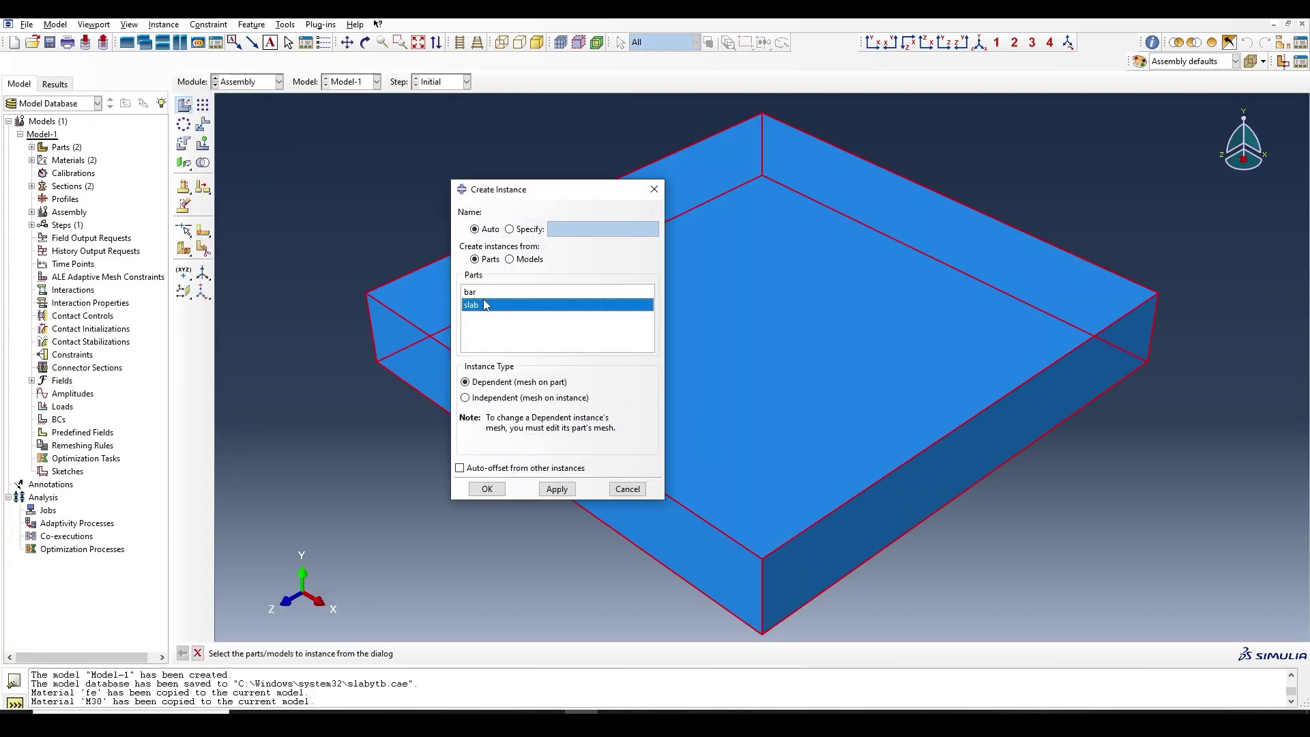
pyautogui.keyDown('shift'); pyautogui.click(478, 292); pyautogui.keyUp('shift')
pyautogui.click(487, 489)
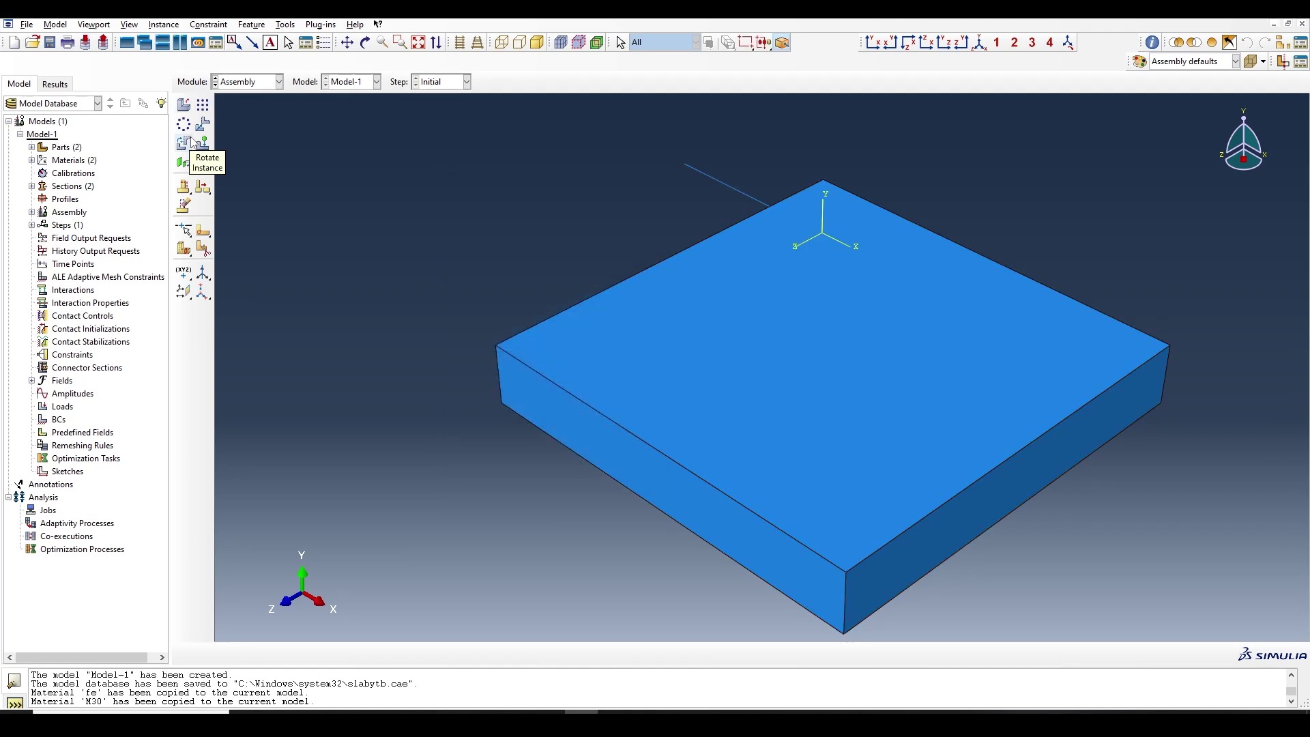
# Step: Start translating the bar instance, using 0,0,0 as the start point of the translation vector
pyautogui.click(365, 43)
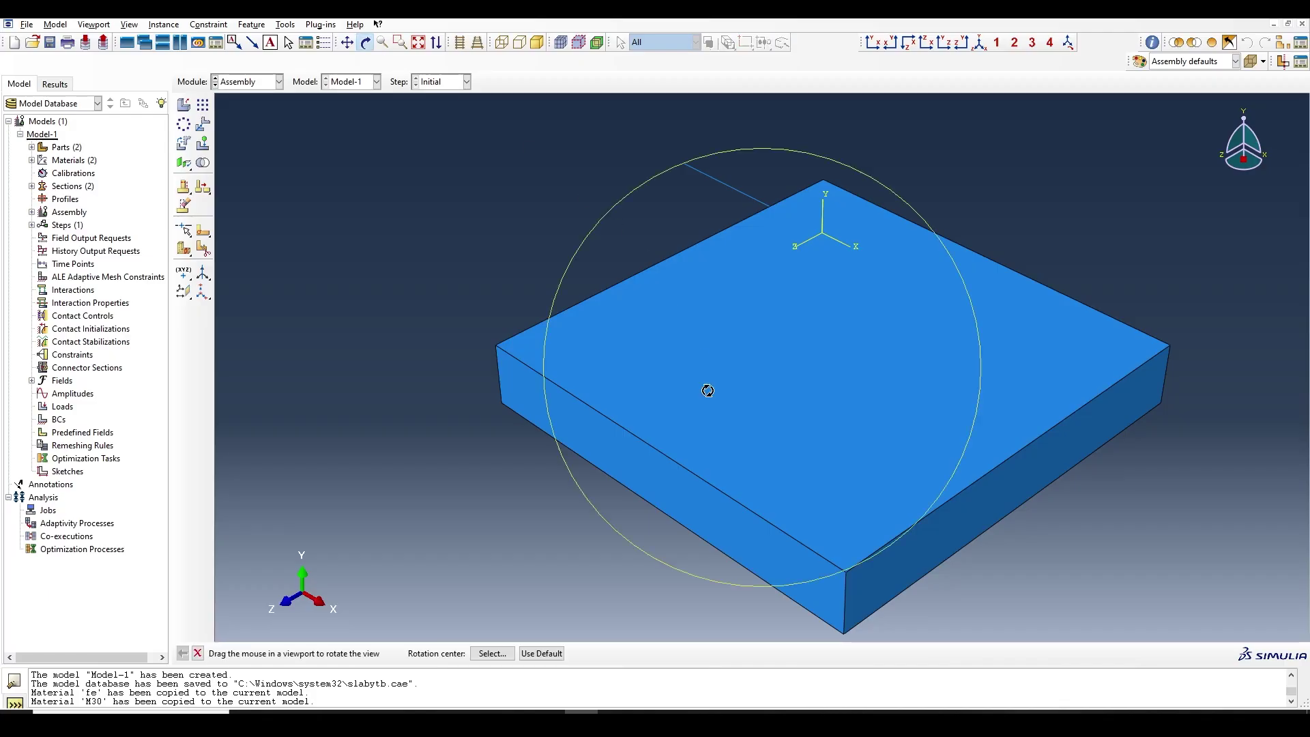
pyautogui.moveTo(705, 389)
pyautogui.mouseDown()
pyautogui.moveTo(429, 334)
pyautogui.moveTo(453, 388)
pyautogui.moveTo(632, 374)
pyautogui.moveTo(890, 447)
pyautogui.moveTo(725, 399)
pyautogui.mouseUp()
pyautogui.click(202, 124)
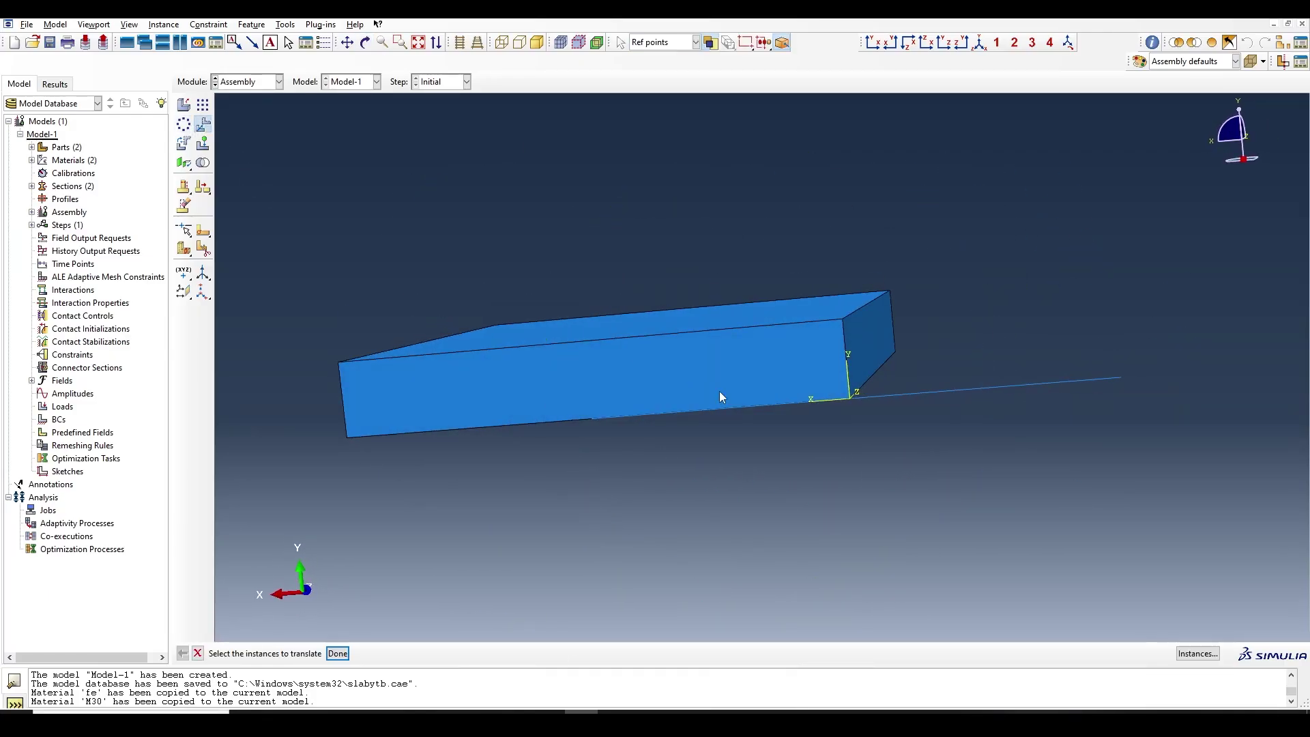
pyautogui.click(338, 653)
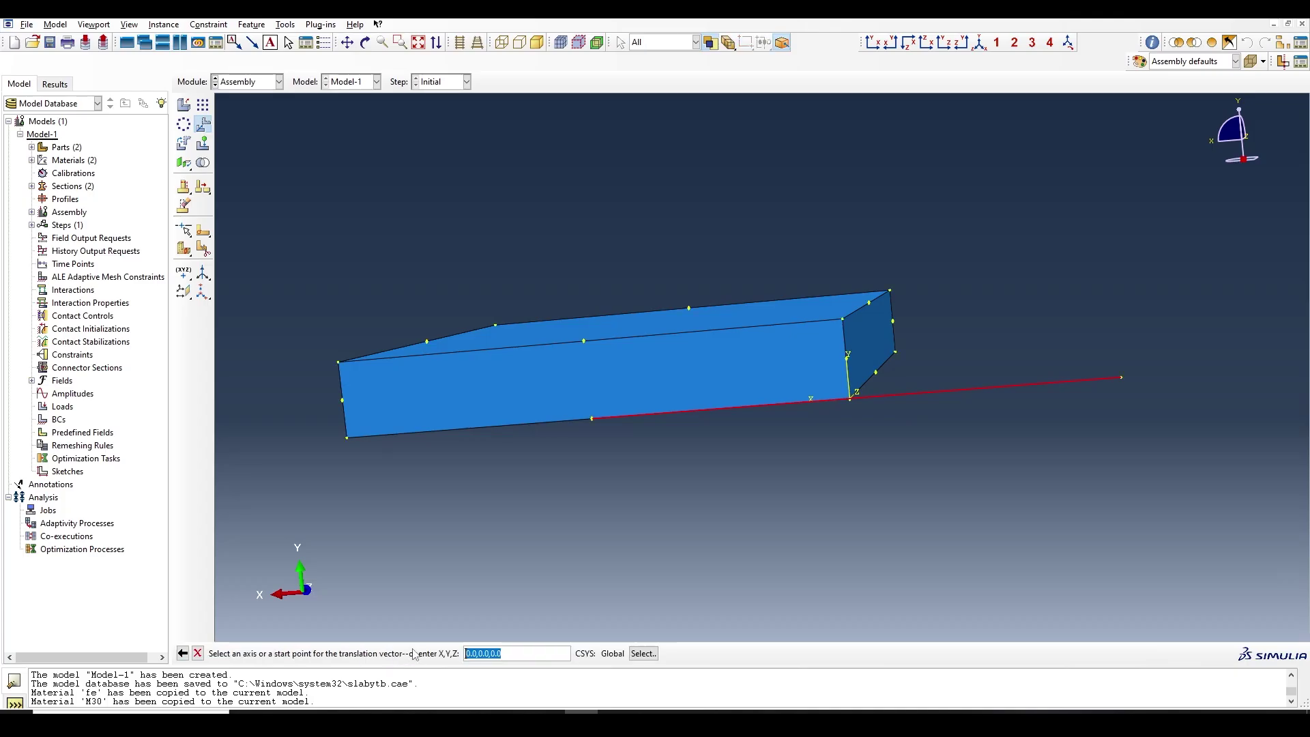
pyautogui.press('Return')
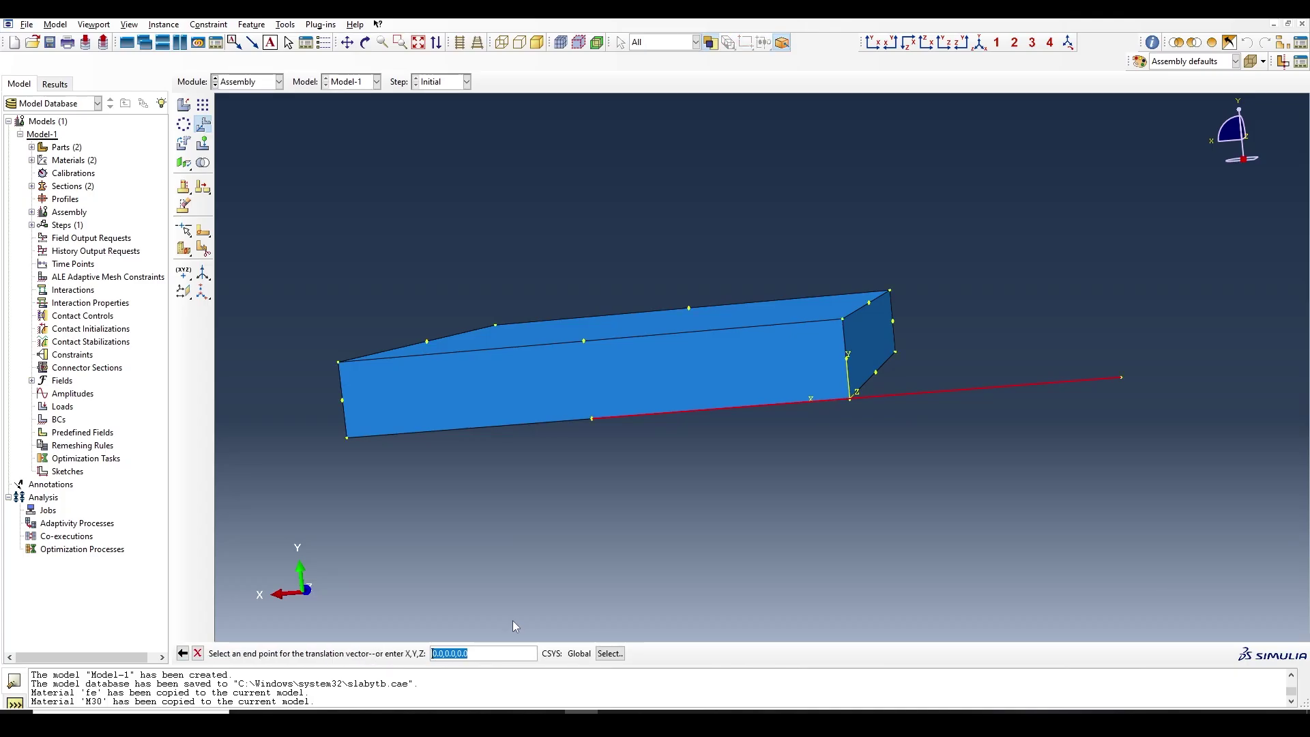
# Step: Try translating the bar to end point 25,25,500, inspect the previewed position and return to the end-point entry
pyautogui.write('25,25,500')
pyautogui.press('Return')
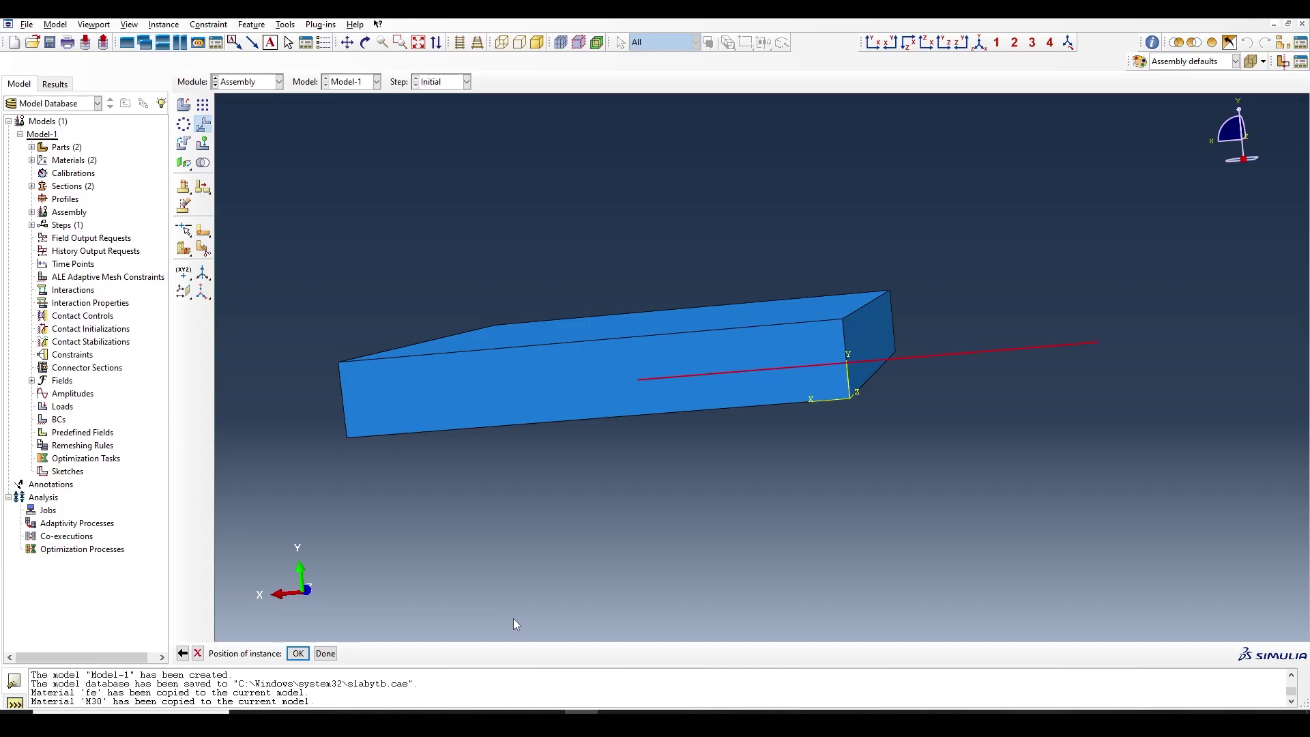
pyautogui.click(365, 42)
pyautogui.moveTo(785, 382); pyautogui.dragTo(747, 406)
pyautogui.press('Escape')
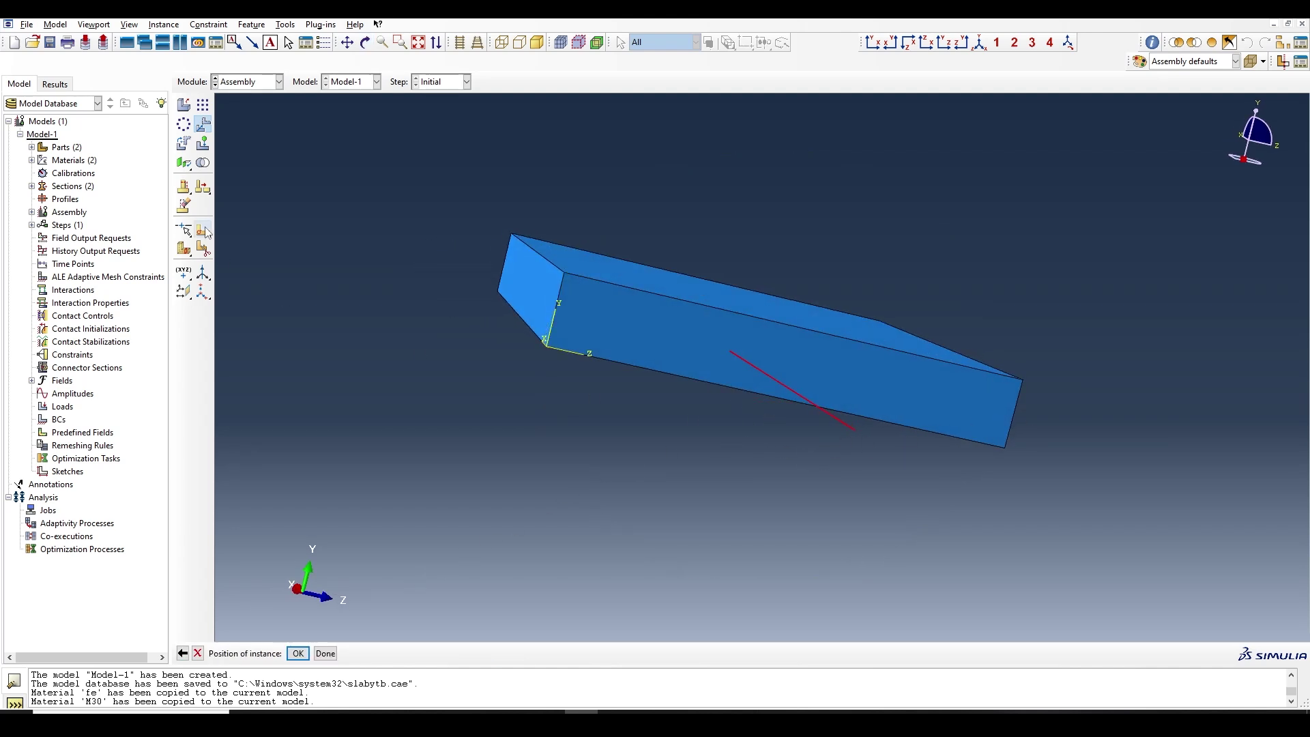
pyautogui.click(183, 653)
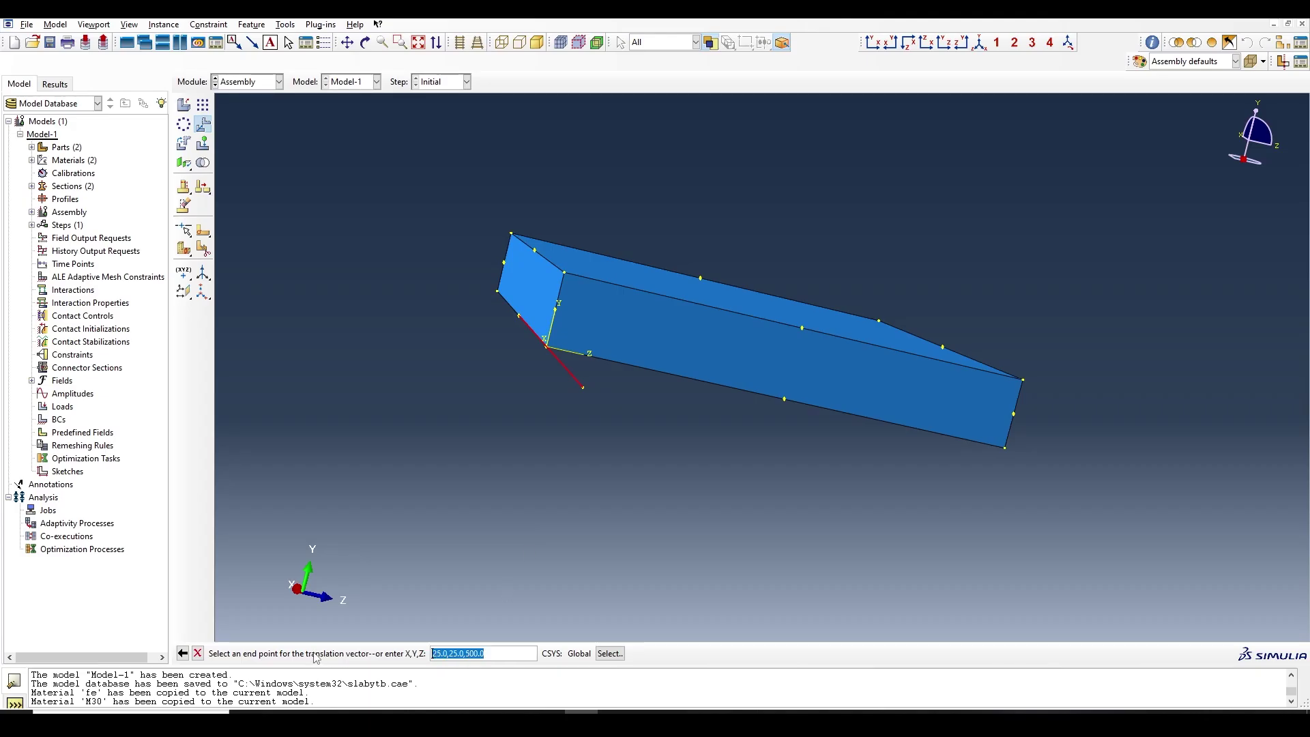
# Step: Translate the bar instance to end point 500,25,25 and leave the translation command
pyautogui.click(366, 42)
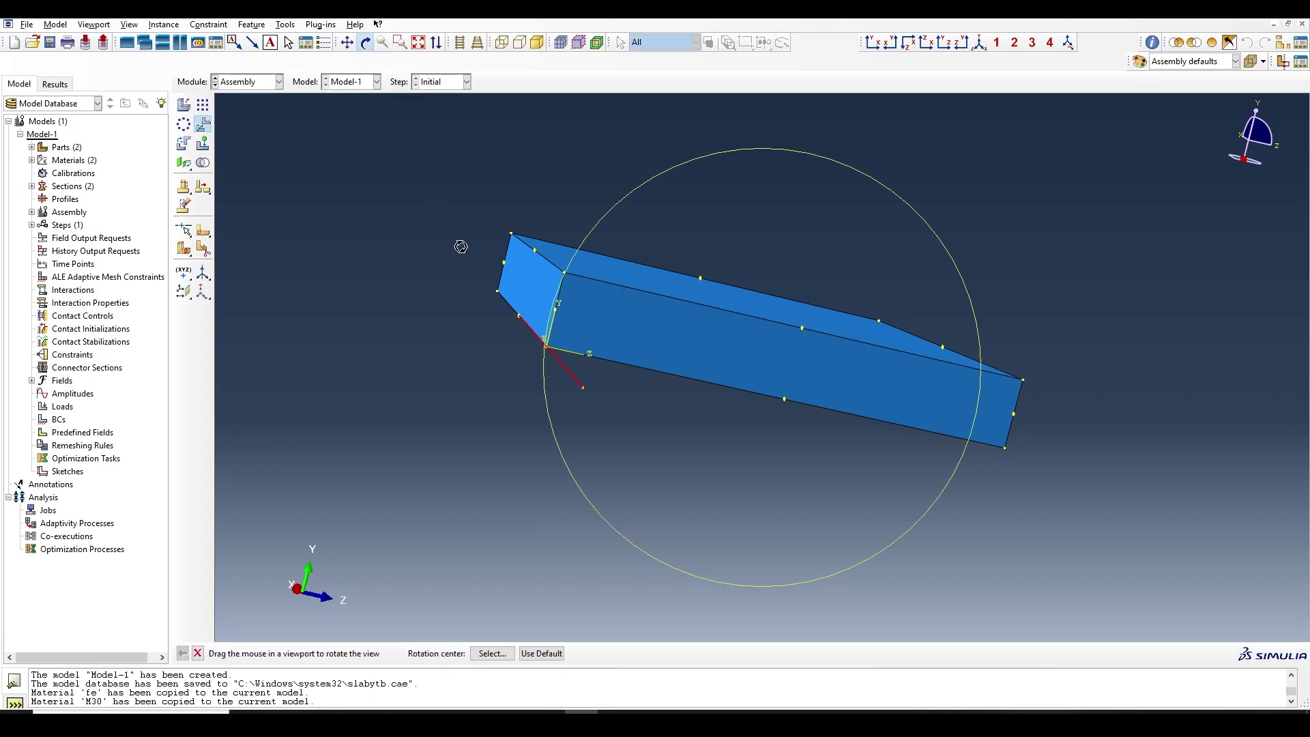
pyautogui.moveTo(651, 359)
pyautogui.mouseDown()
pyautogui.moveTo(642, 348)
pyautogui.moveTo(784, 380)
pyautogui.moveTo(668, 348)
pyautogui.mouseUp()
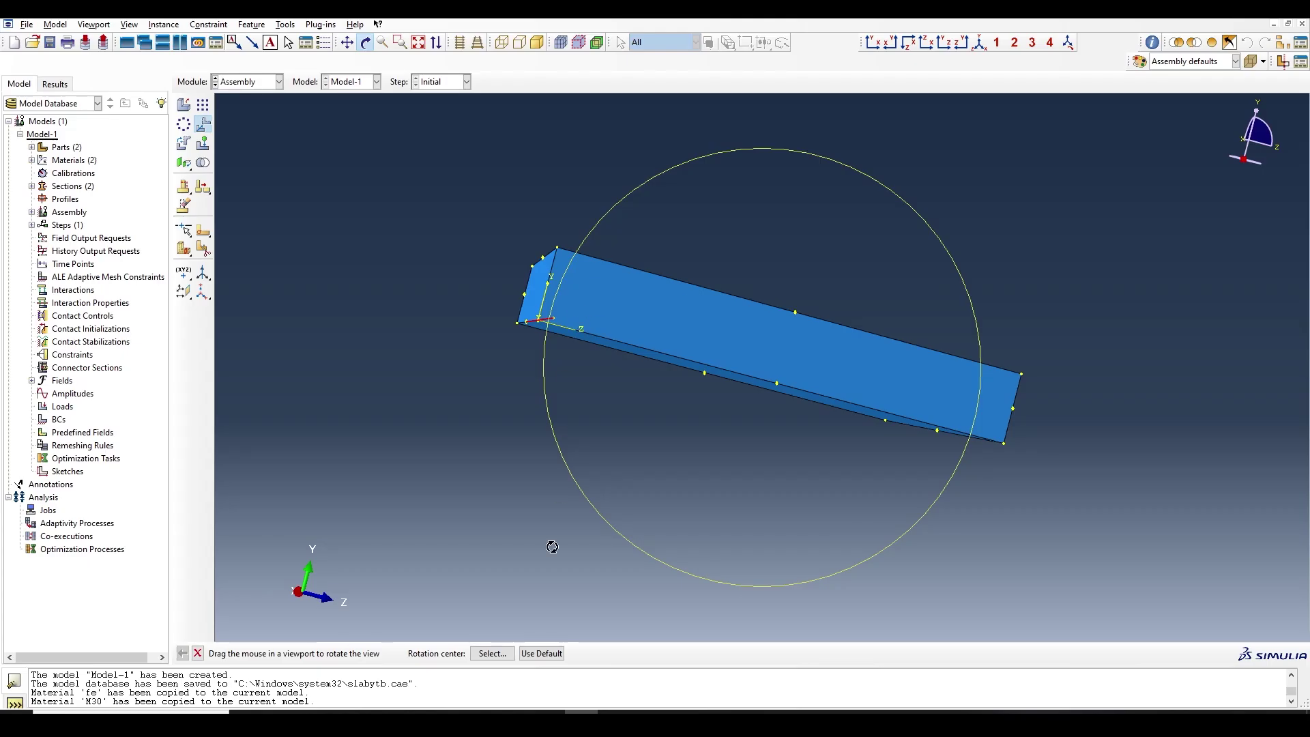
pyautogui.press('Escape')
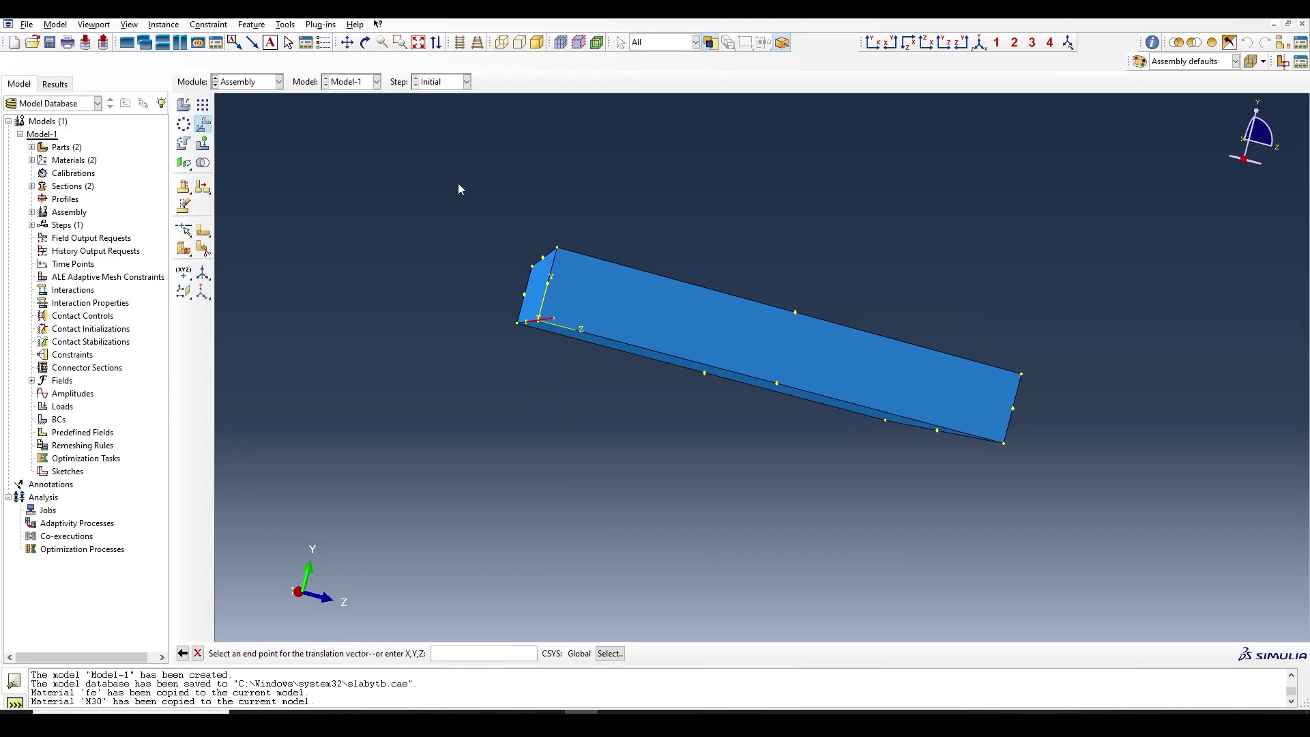
pyautogui.click(366, 43)
pyautogui.moveTo(686, 394); pyautogui.dragTo(894, 434)
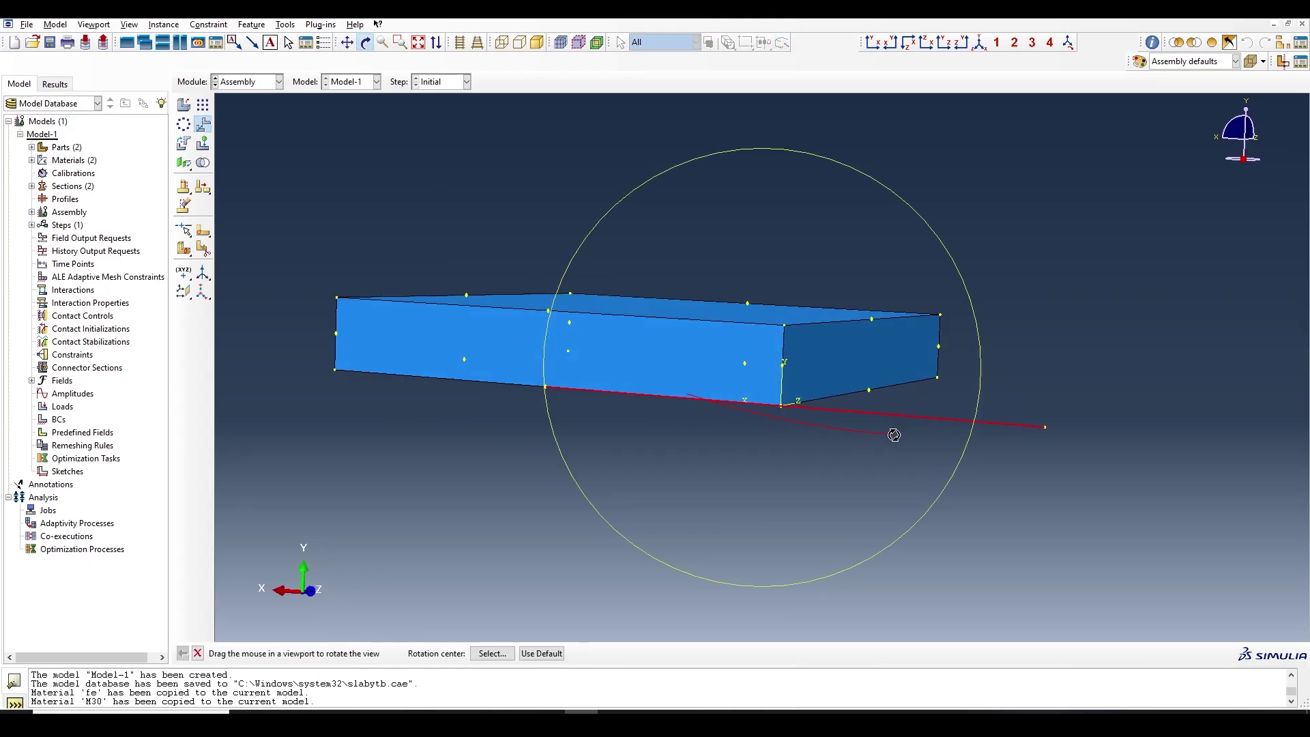
pyautogui.moveTo(791, 424); pyautogui.dragTo(668, 394)
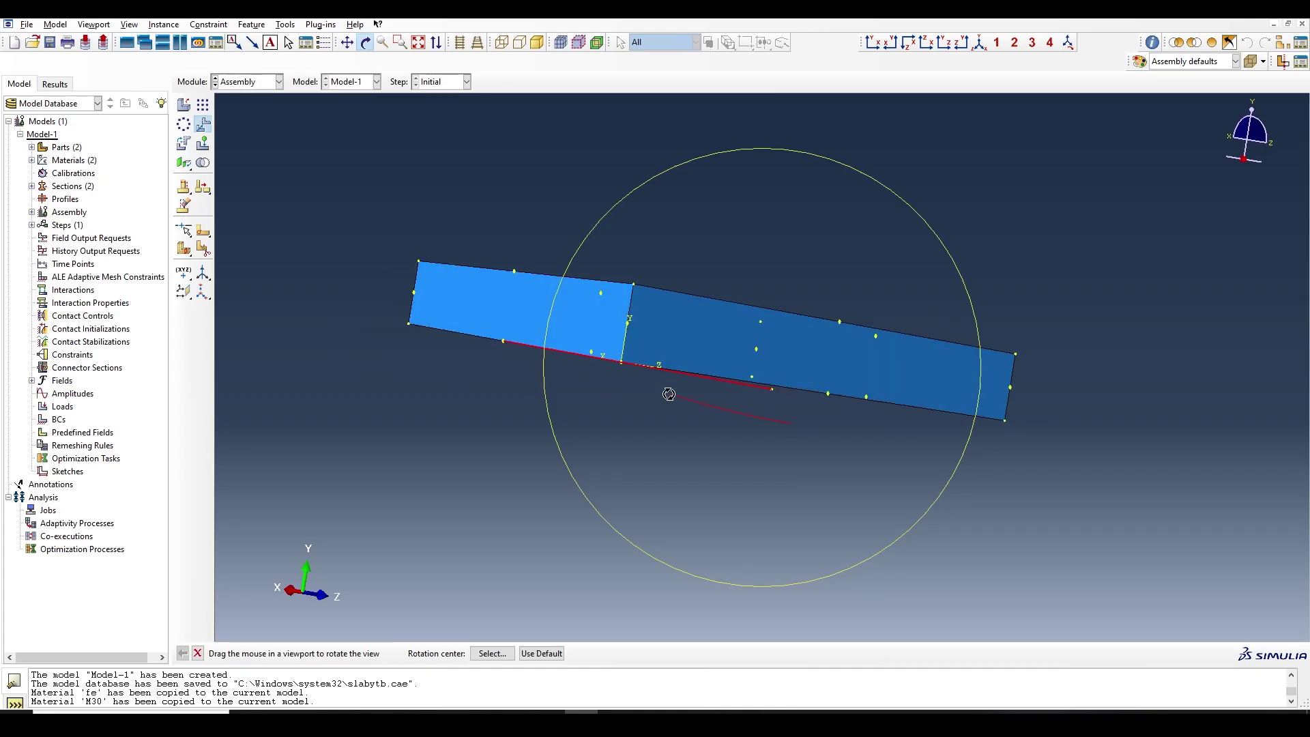
pyautogui.press('Escape')
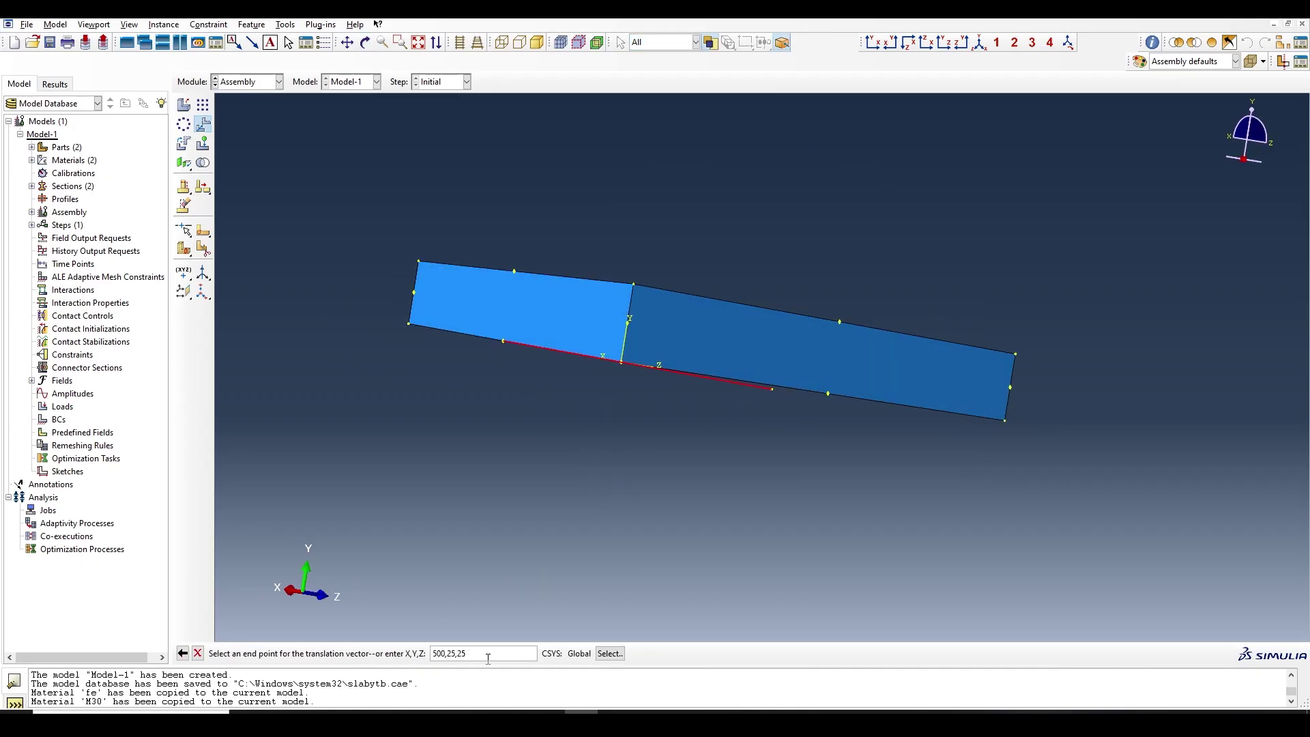
pyautogui.press('Return')
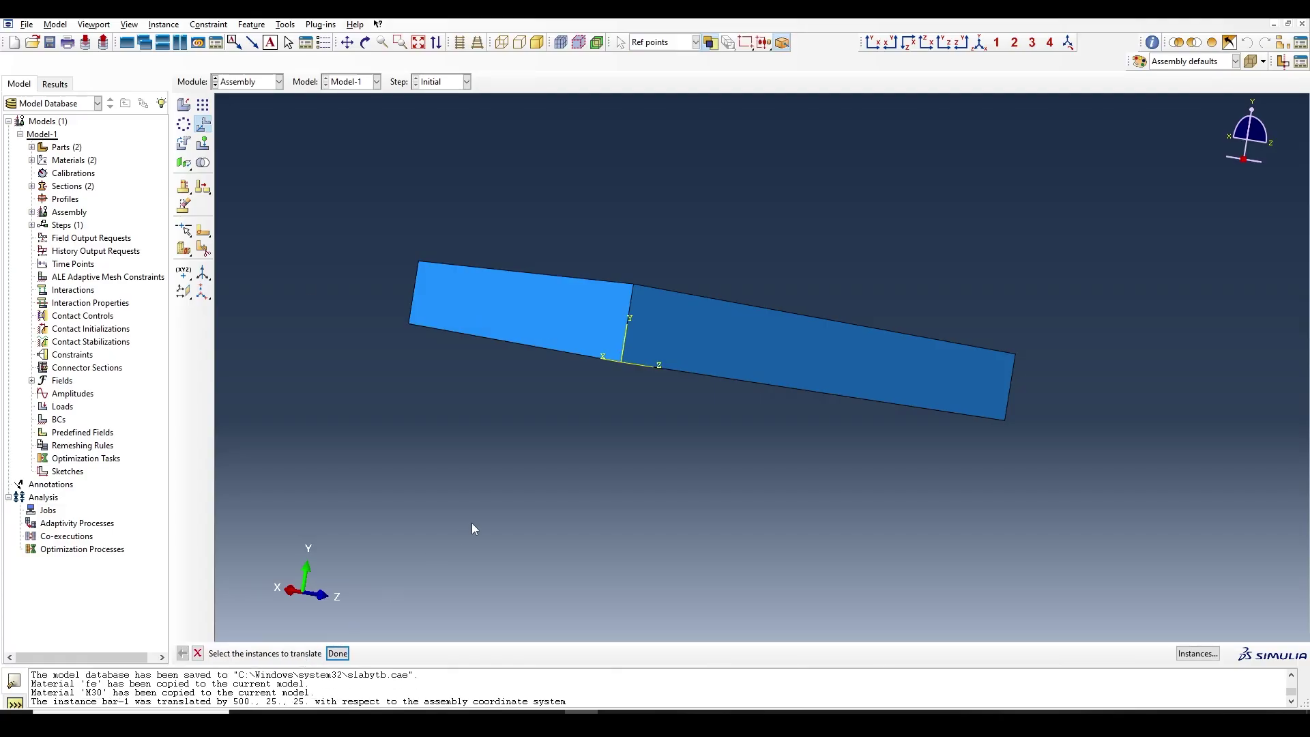
pyautogui.click(204, 127)
# Step: Add a second dependent instance of the bar part to the assembly
pyautogui.click(184, 104)
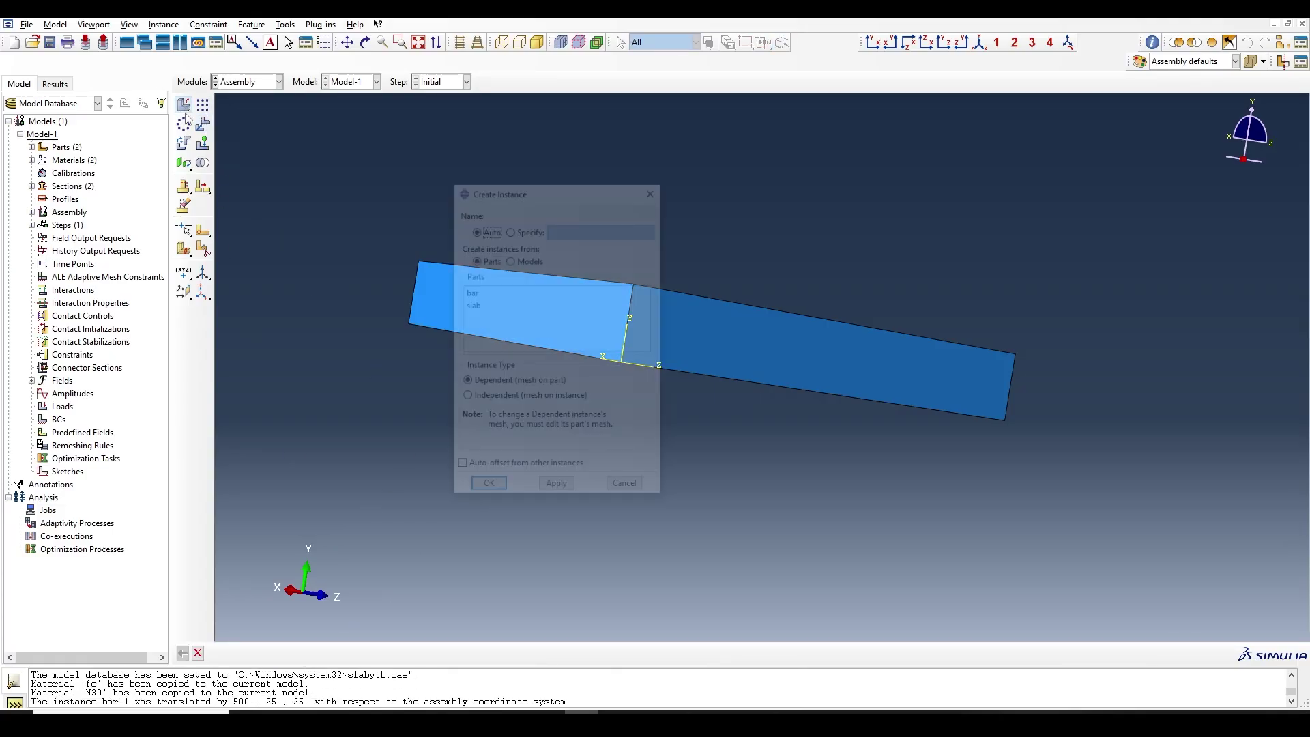
pyautogui.click(479, 305)
pyautogui.click(481, 490)
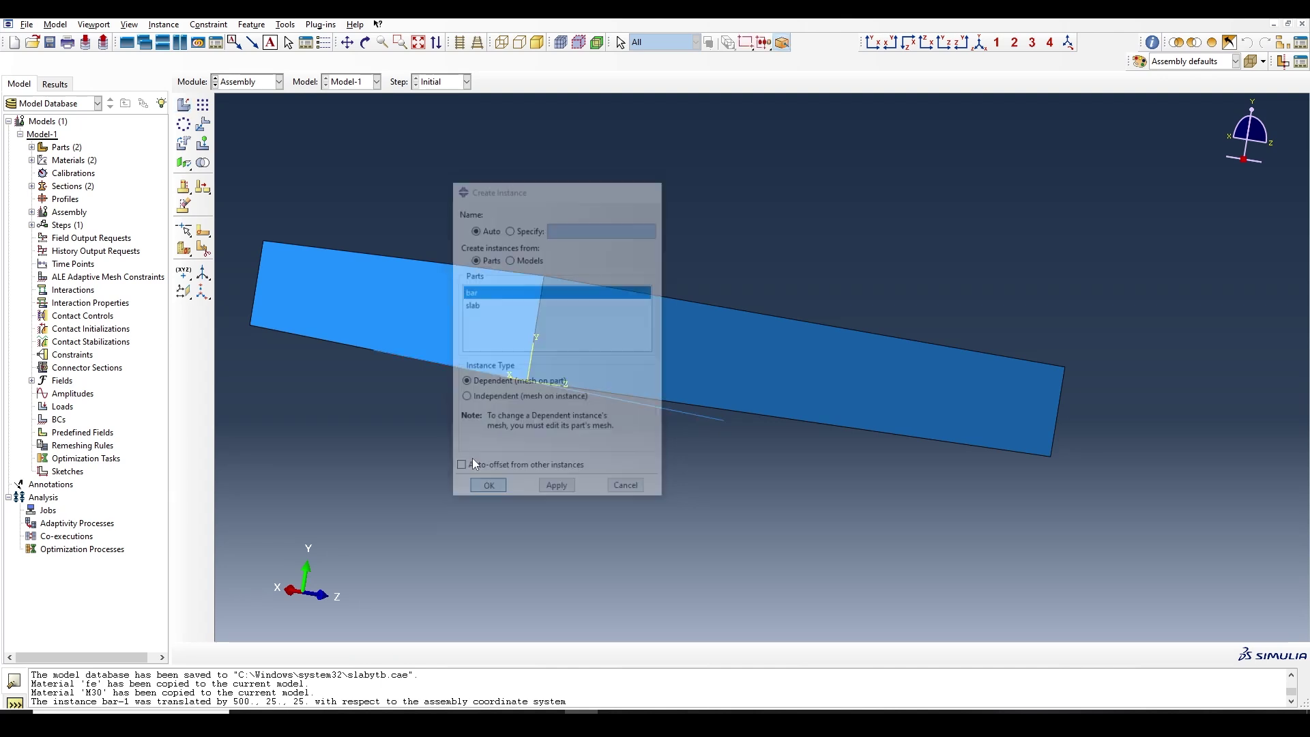
# Step: Rotate the second bar instance 90 degrees about the assembly's vertical Y axis through the origin
pyautogui.click(184, 143)
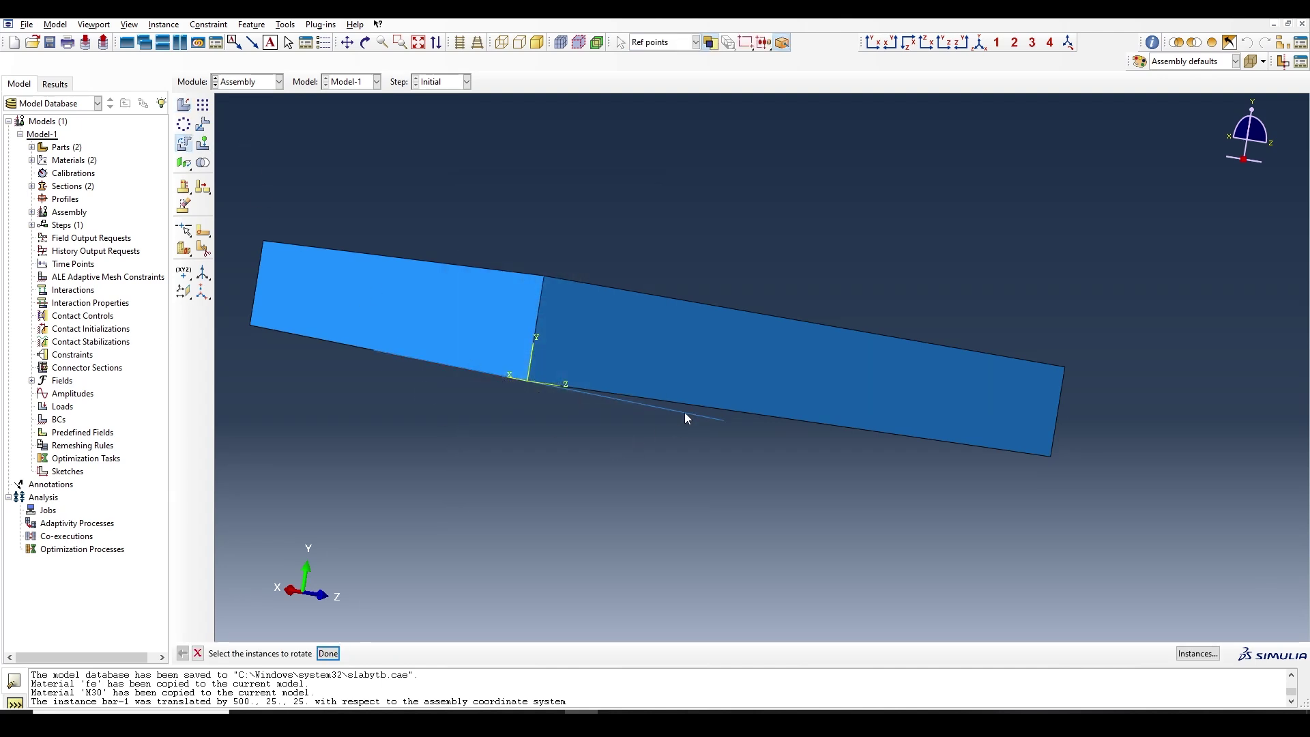
pyautogui.click(805, 386)
pyautogui.click(329, 653)
pyautogui.click(529, 360)
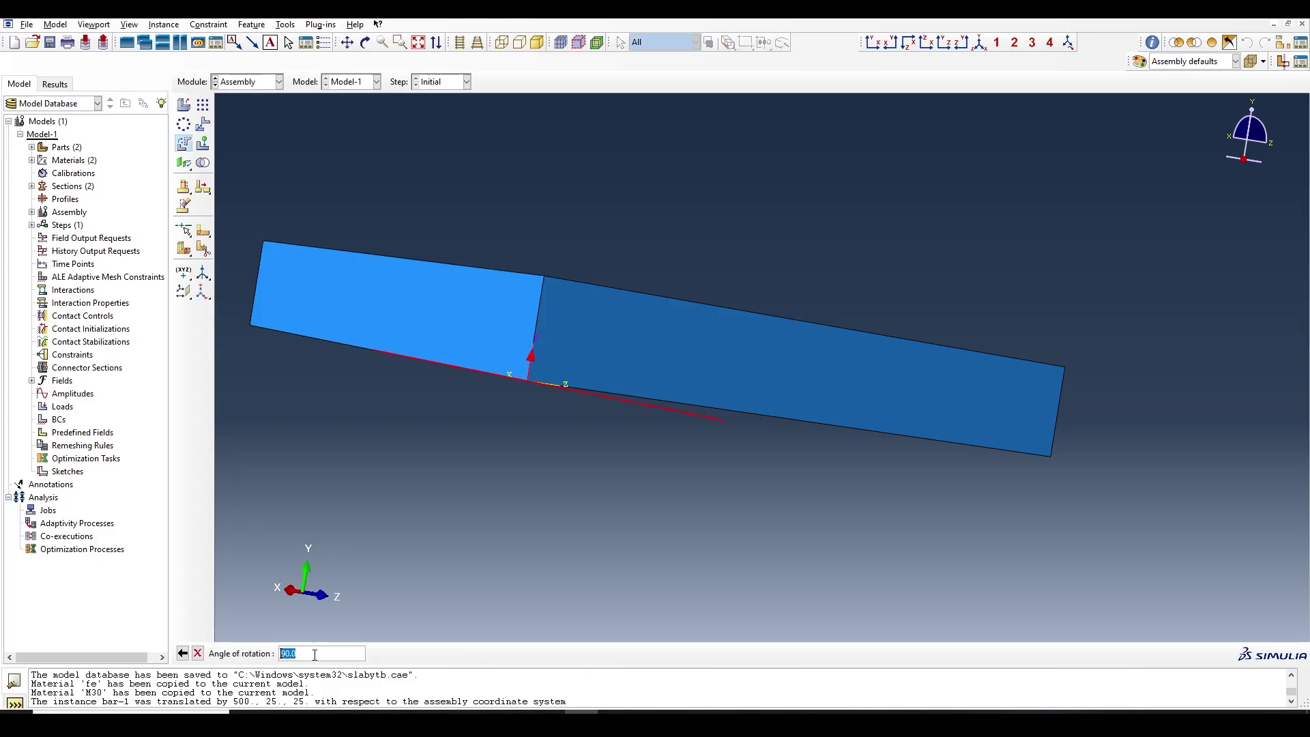
pyautogui.press('Return')
pyautogui.press('Return')
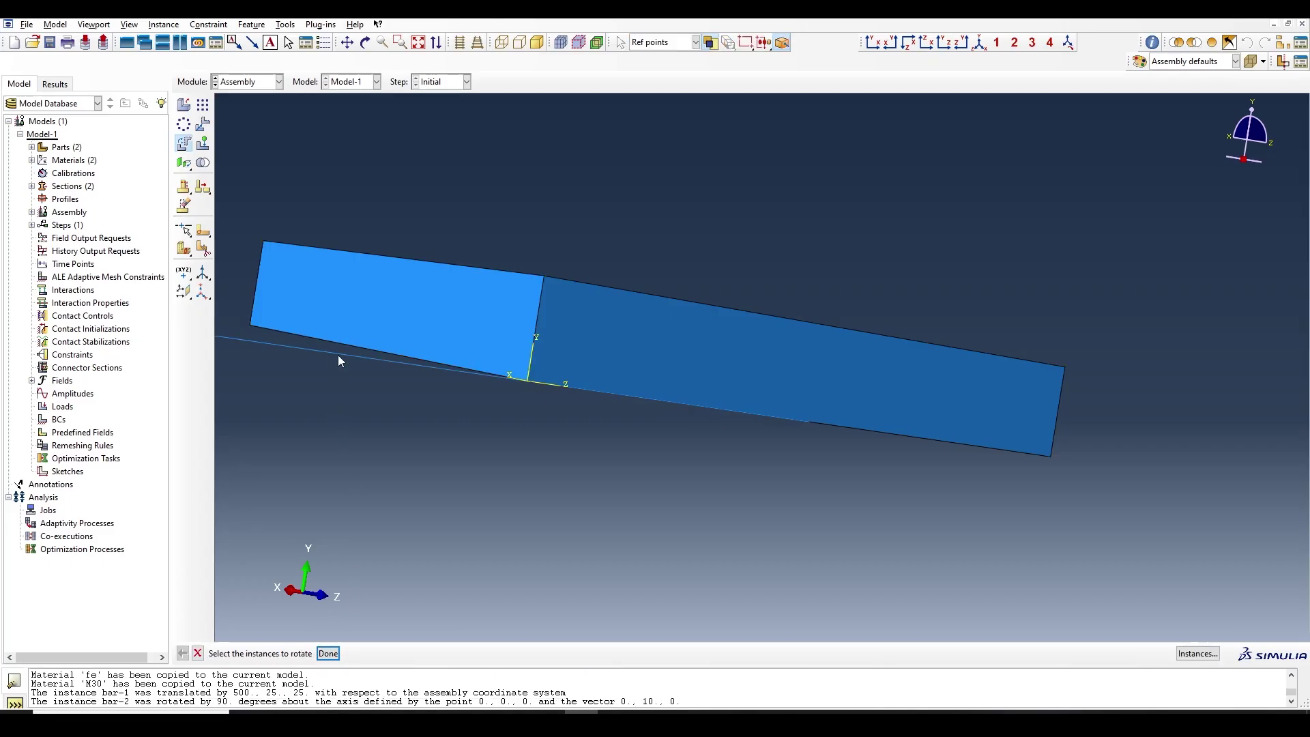
pyautogui.click(339, 354)
# Step: Translate the second bar instance from the origin to end point 25,33,500 and accept its position
pyautogui.click(202, 126)
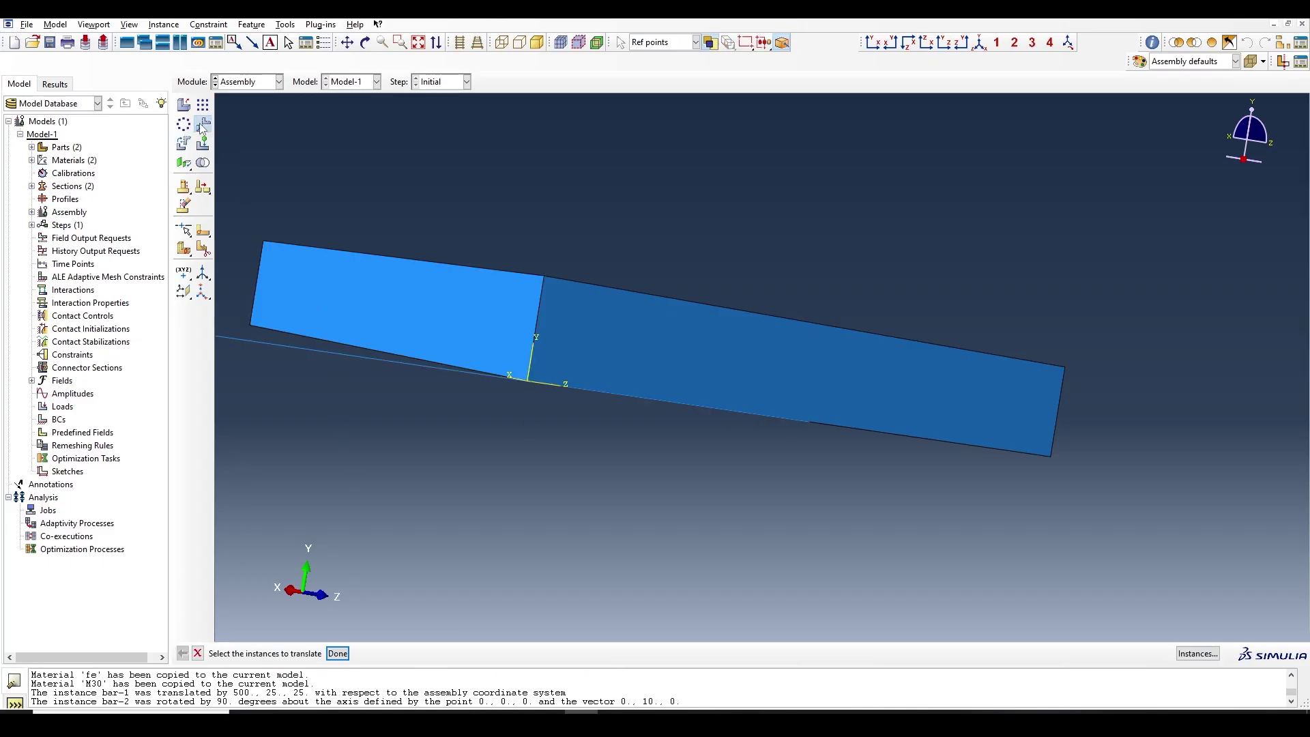
pyautogui.click(251, 333)
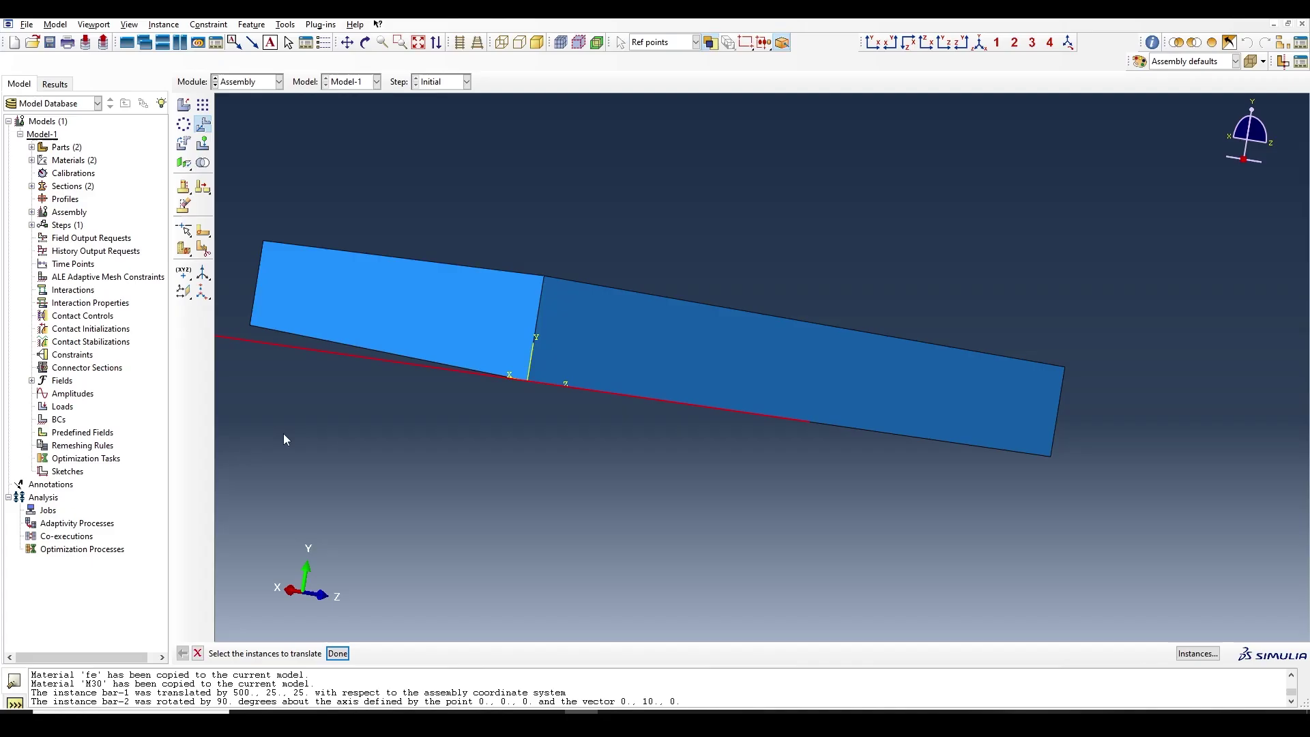
pyautogui.click(338, 654)
pyautogui.click(365, 42)
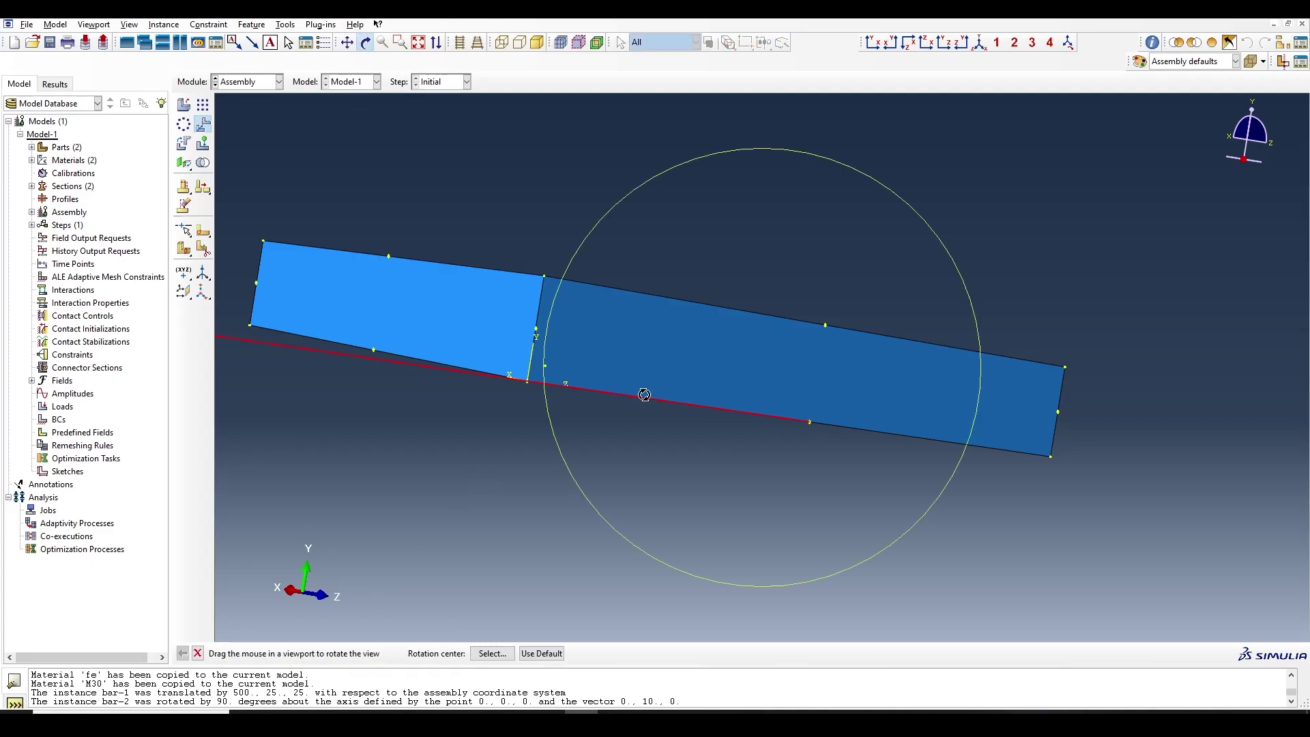
pyautogui.moveTo(676, 402); pyautogui.dragTo(740, 427)
pyautogui.press('Escape')
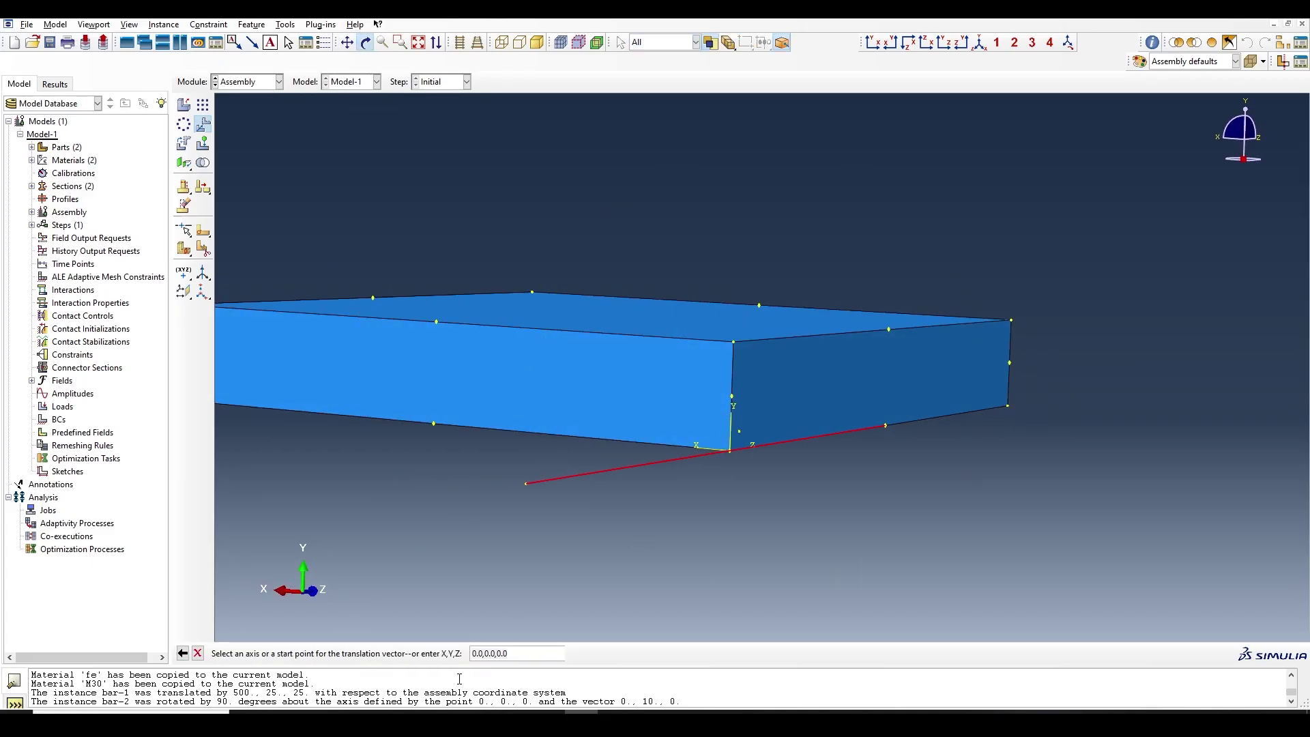
pyautogui.click(537, 652)
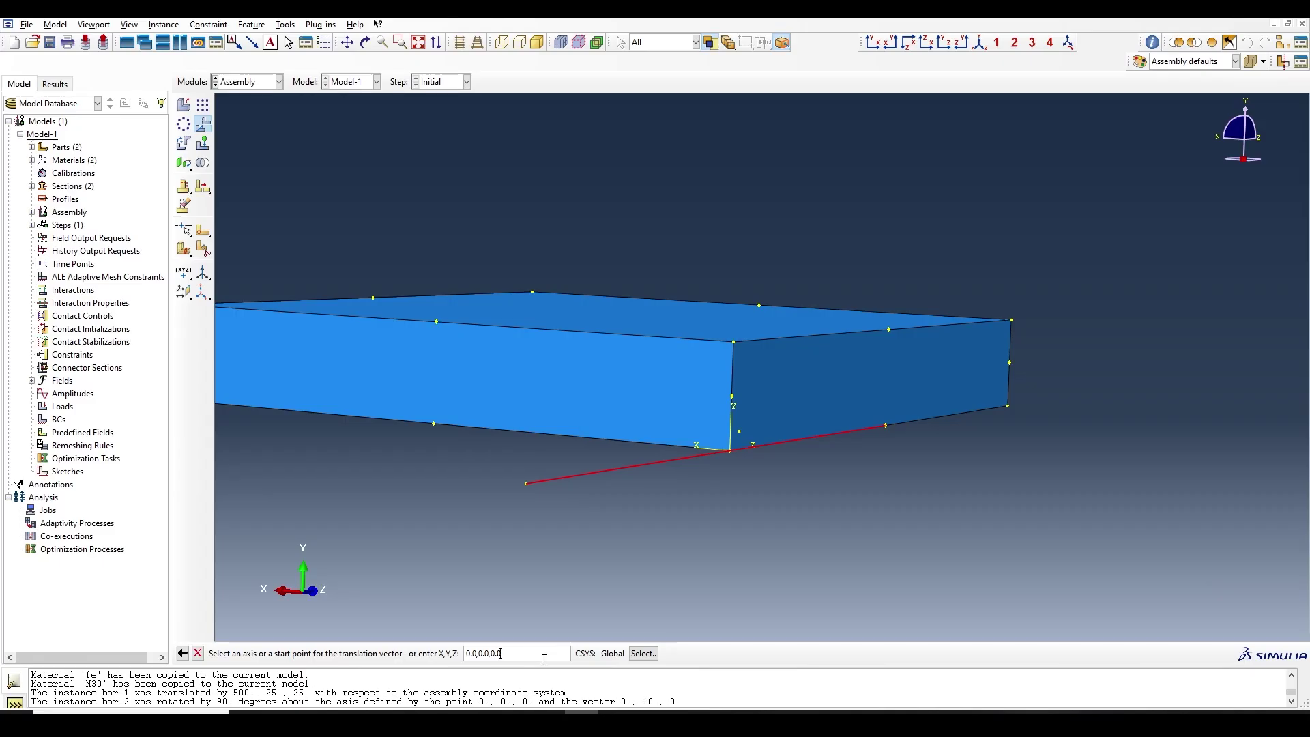
pyautogui.press('Return')
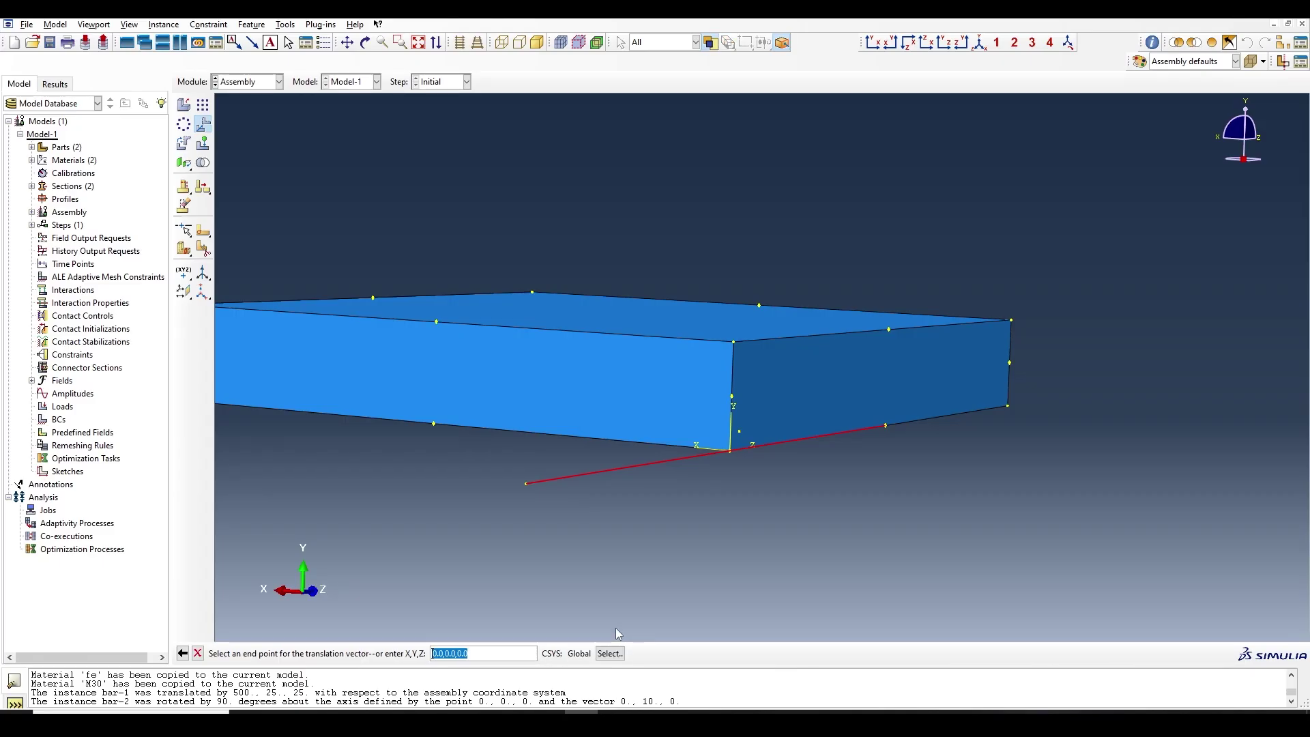
pyautogui.write('25,33,500')
pyautogui.press('Return')
pyautogui.click(298, 653)
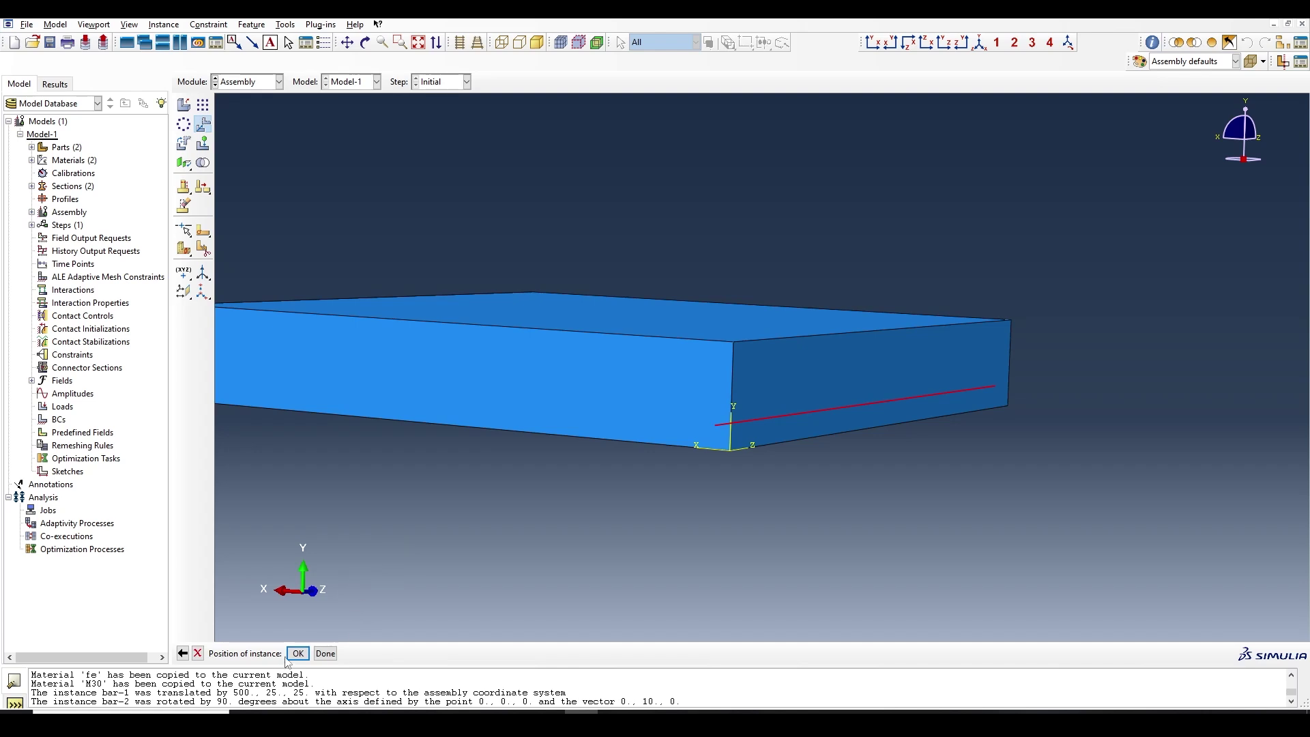
# Step: Remove the slab-1 instance from the displayed assembly with a display group, leaving the two bar instances shown
pyautogui.click(1281, 43)
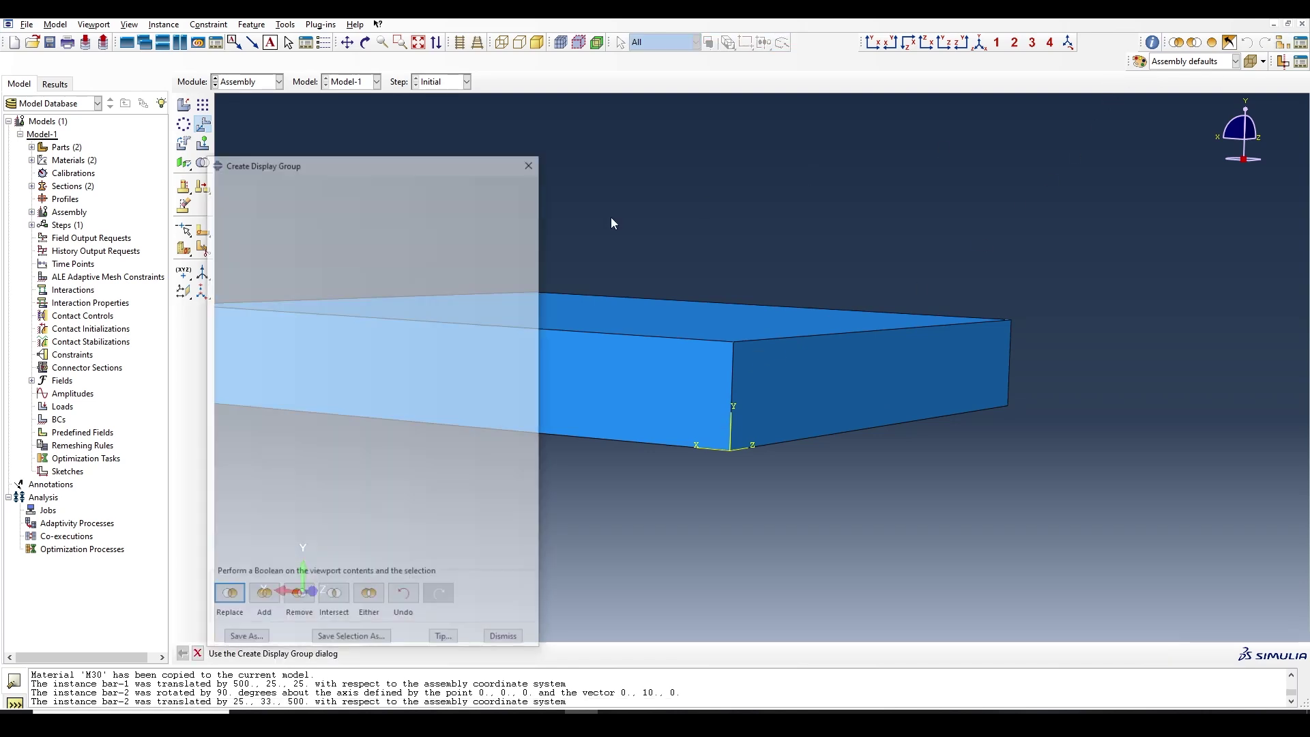
pyautogui.click(245, 372)
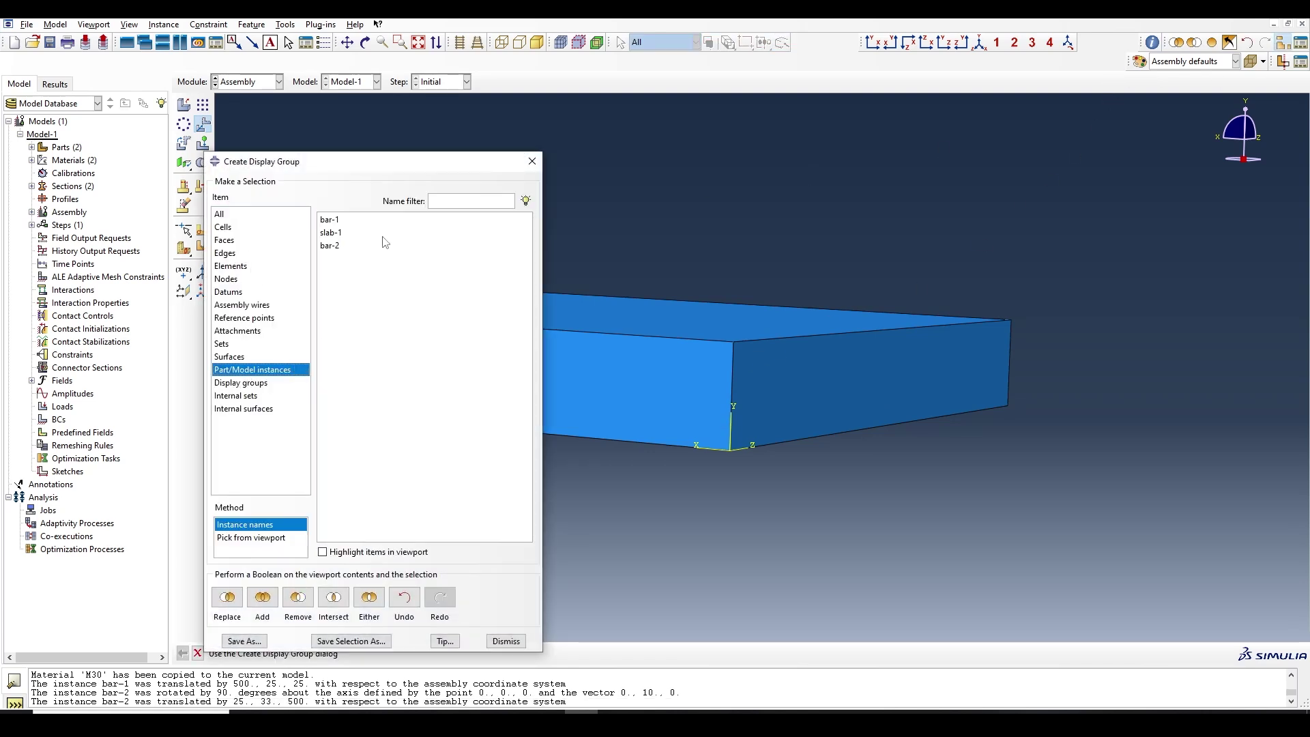
pyautogui.click(298, 598)
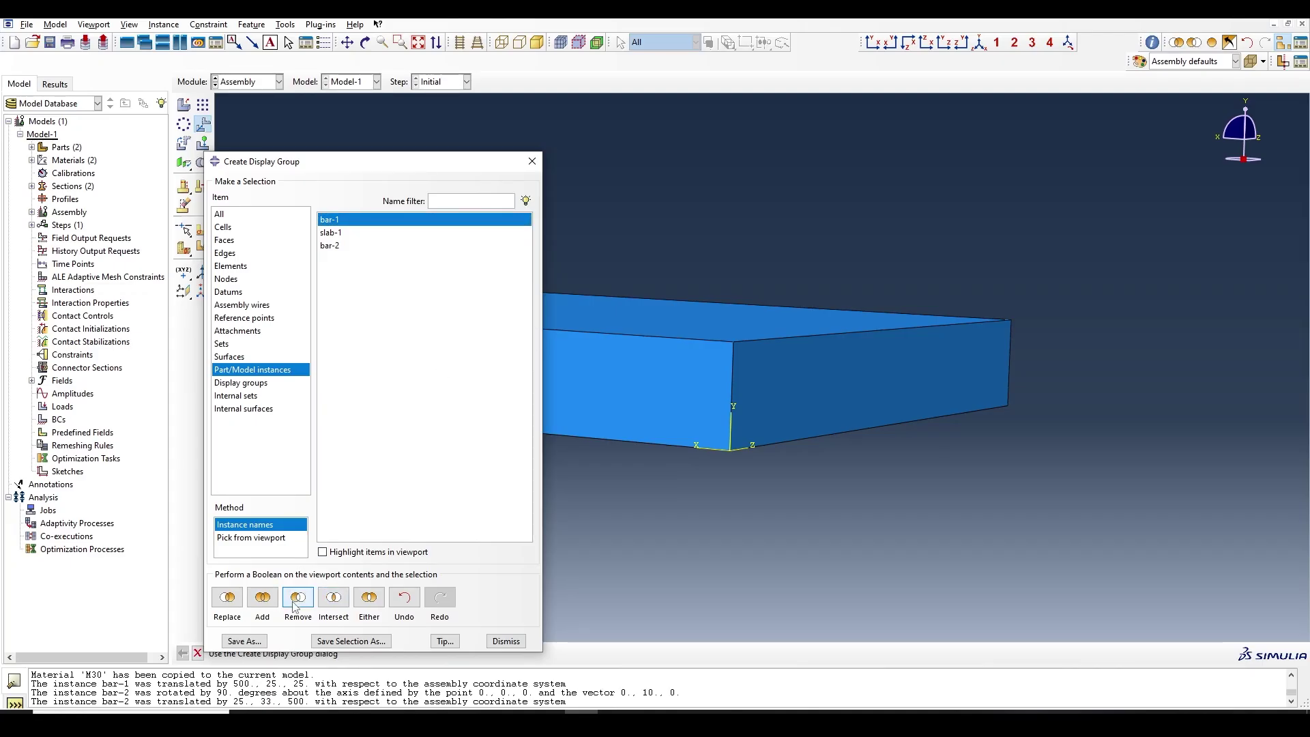
pyautogui.click(384, 235)
pyautogui.click(377, 220)
pyautogui.keyDown('shift'); pyautogui.click(369, 248); pyautogui.keyUp('shift')
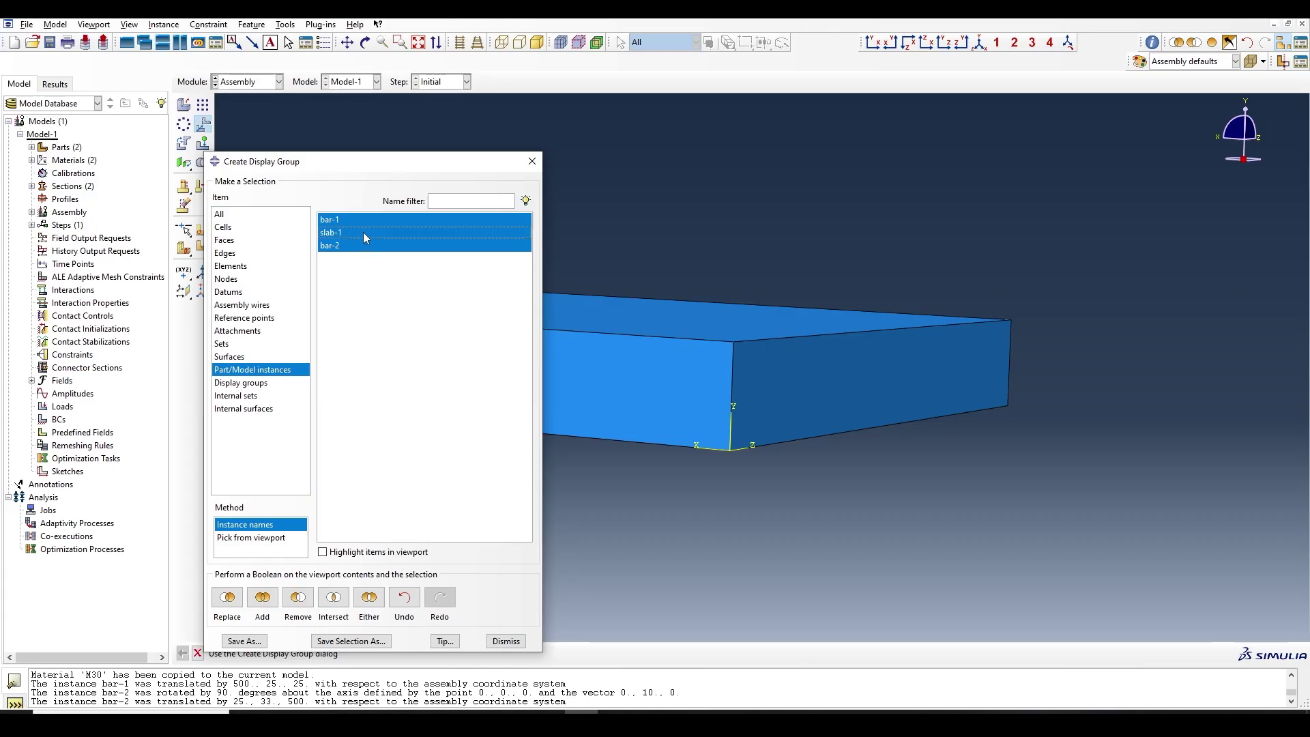
pyautogui.click(364, 233)
pyautogui.click(299, 598)
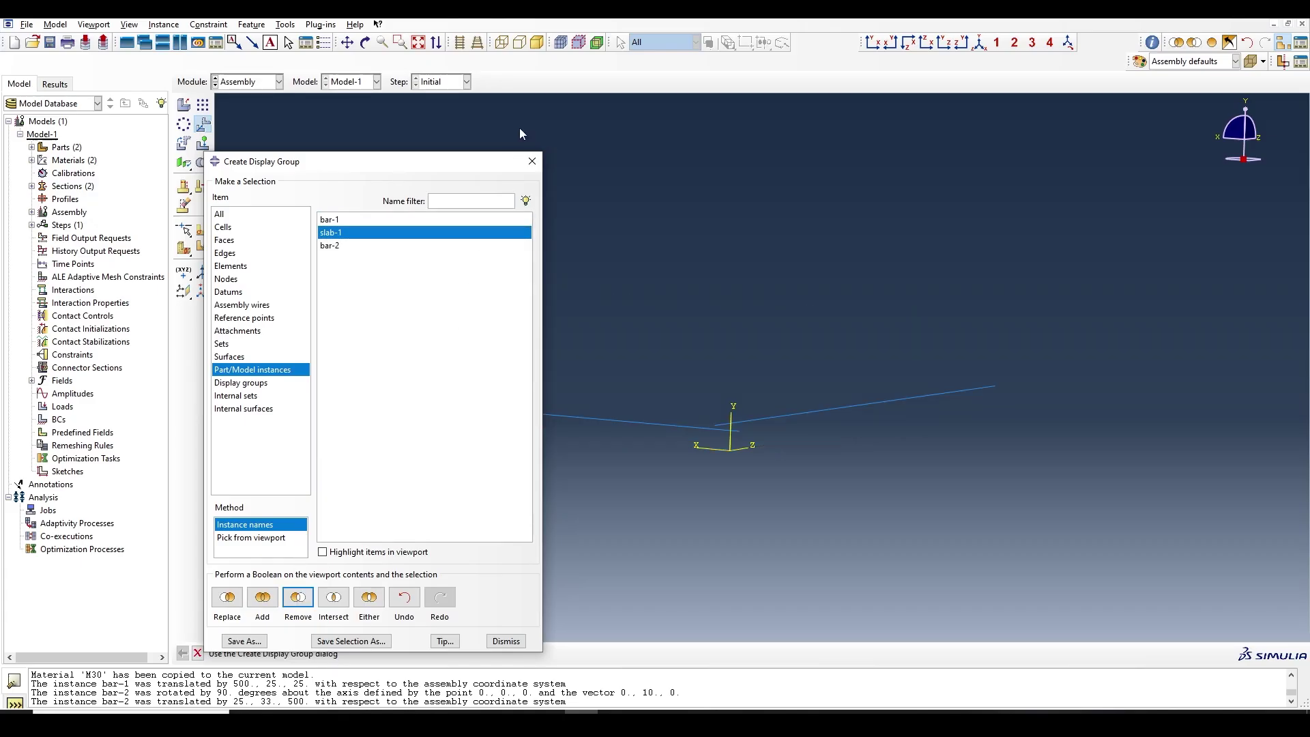
pyautogui.click(533, 161)
# Step: Turn on beam profile rendering at scale factor 1 for the assembly and inspect where the two bars cross
pyautogui.click(131, 23)
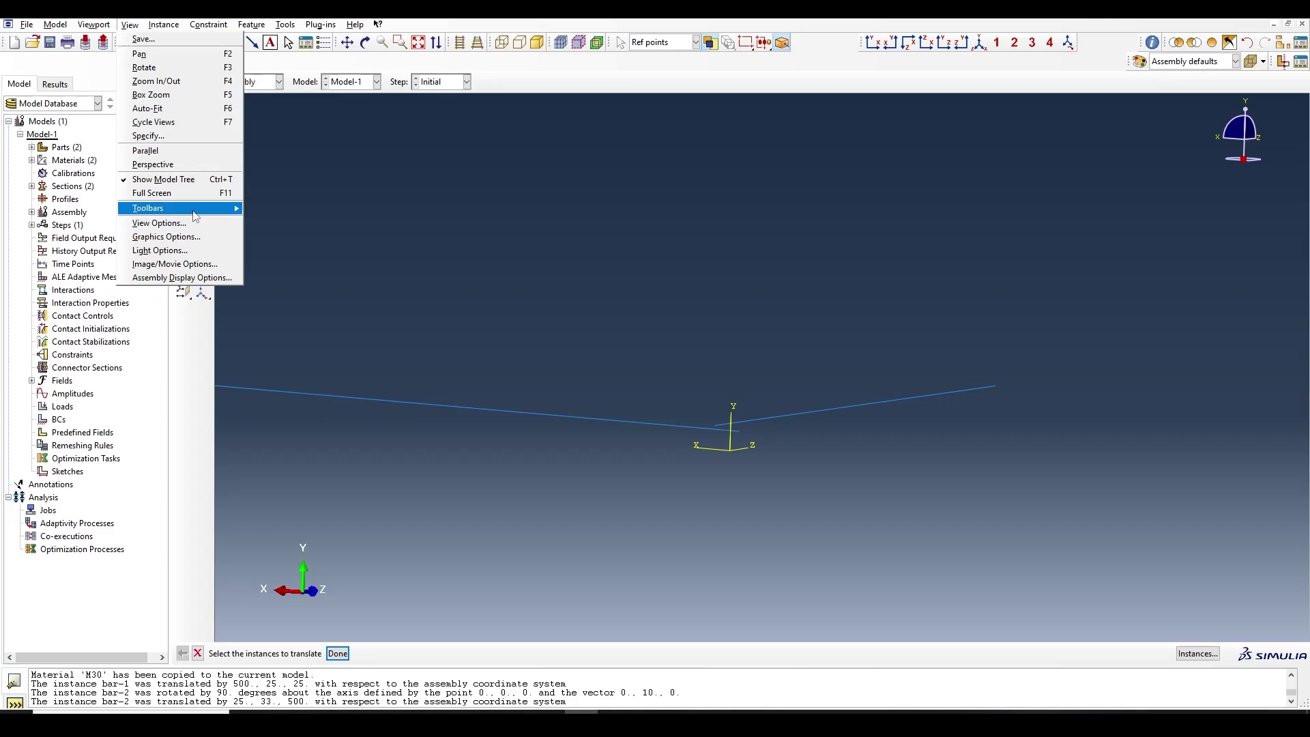
pyautogui.click(173, 276)
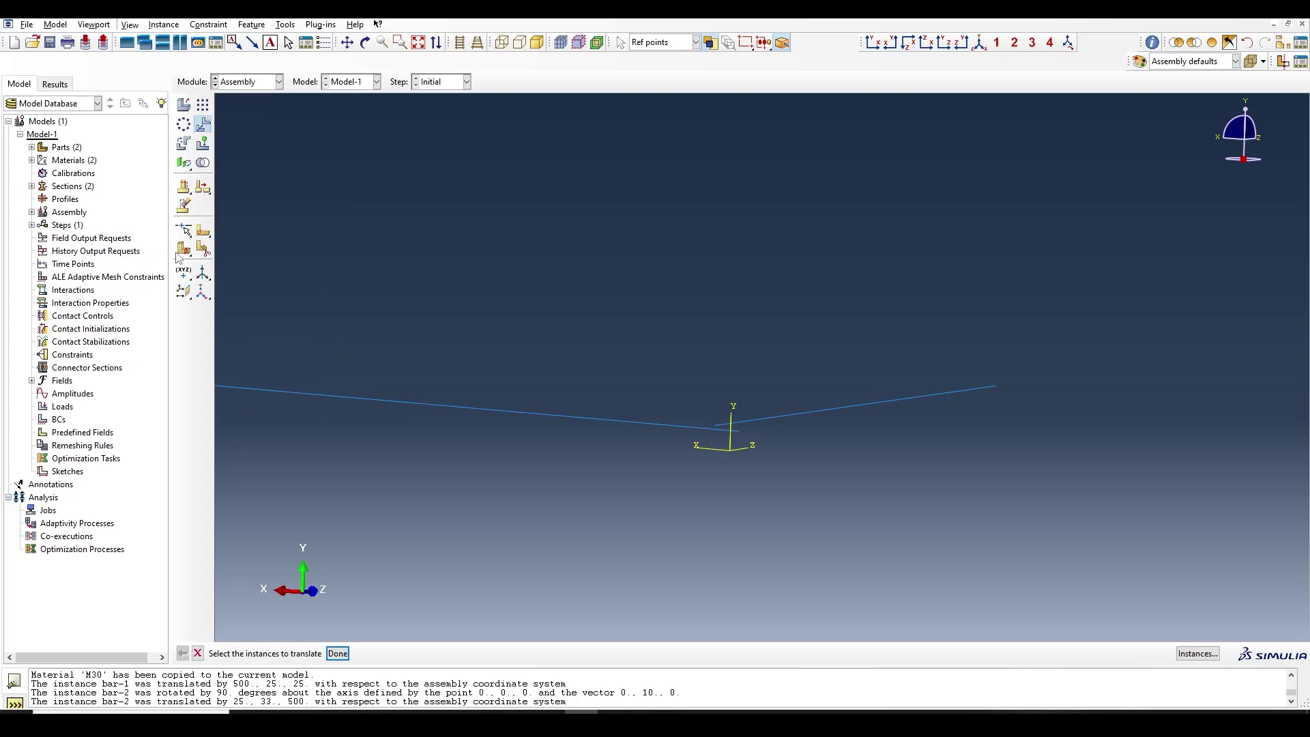
pyautogui.click(371, 525)
pyautogui.click(345, 609)
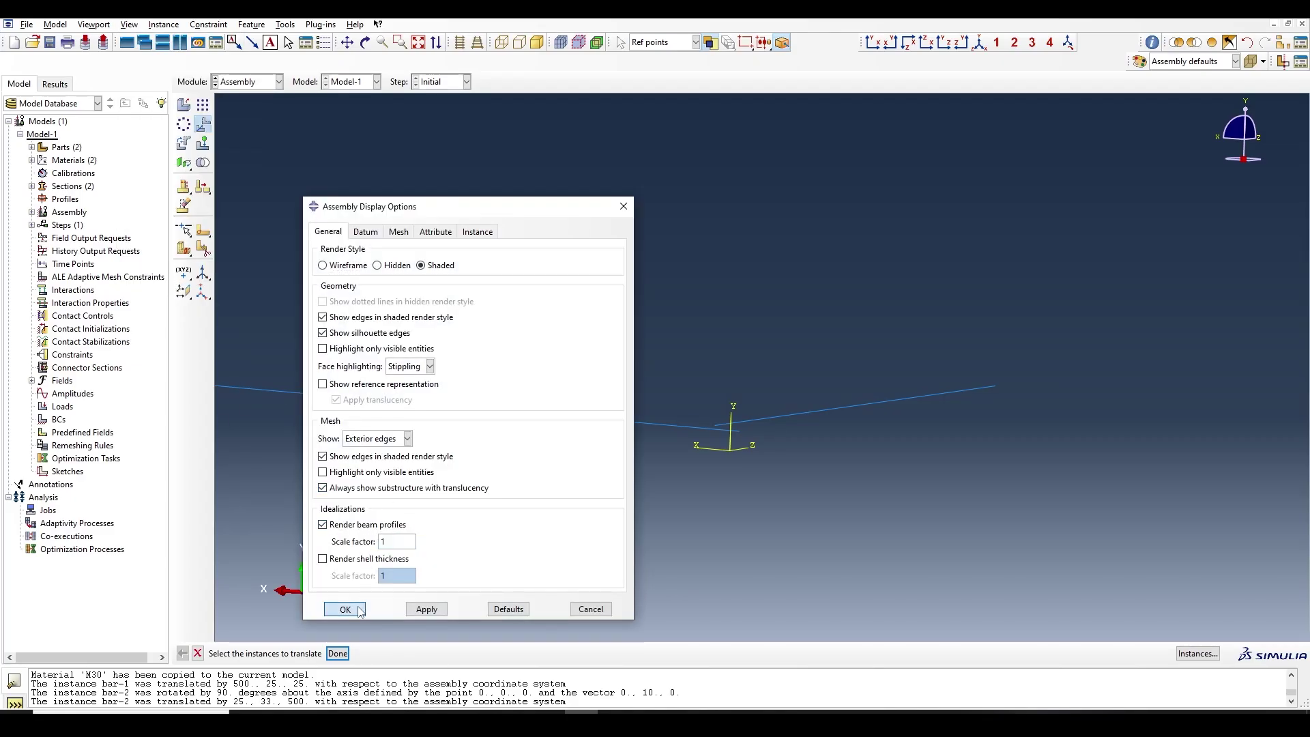
pyautogui.scroll(5, 708, 415)
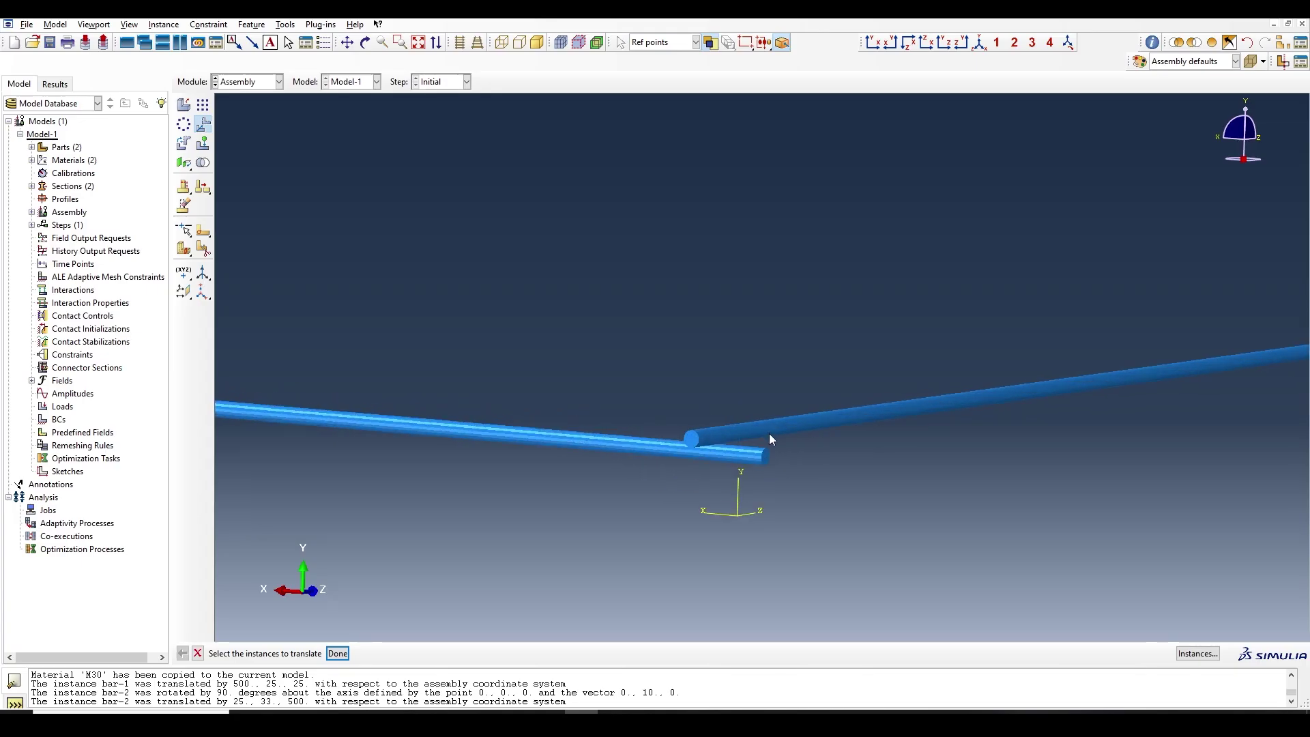
pyautogui.click(365, 42)
pyautogui.moveTo(727, 346); pyautogui.dragTo(723, 329)
pyautogui.moveTo(640, 193); pyautogui.dragTo(777, 399)
pyautogui.scroll(-3, 777, 399)
pyautogui.press('Escape')
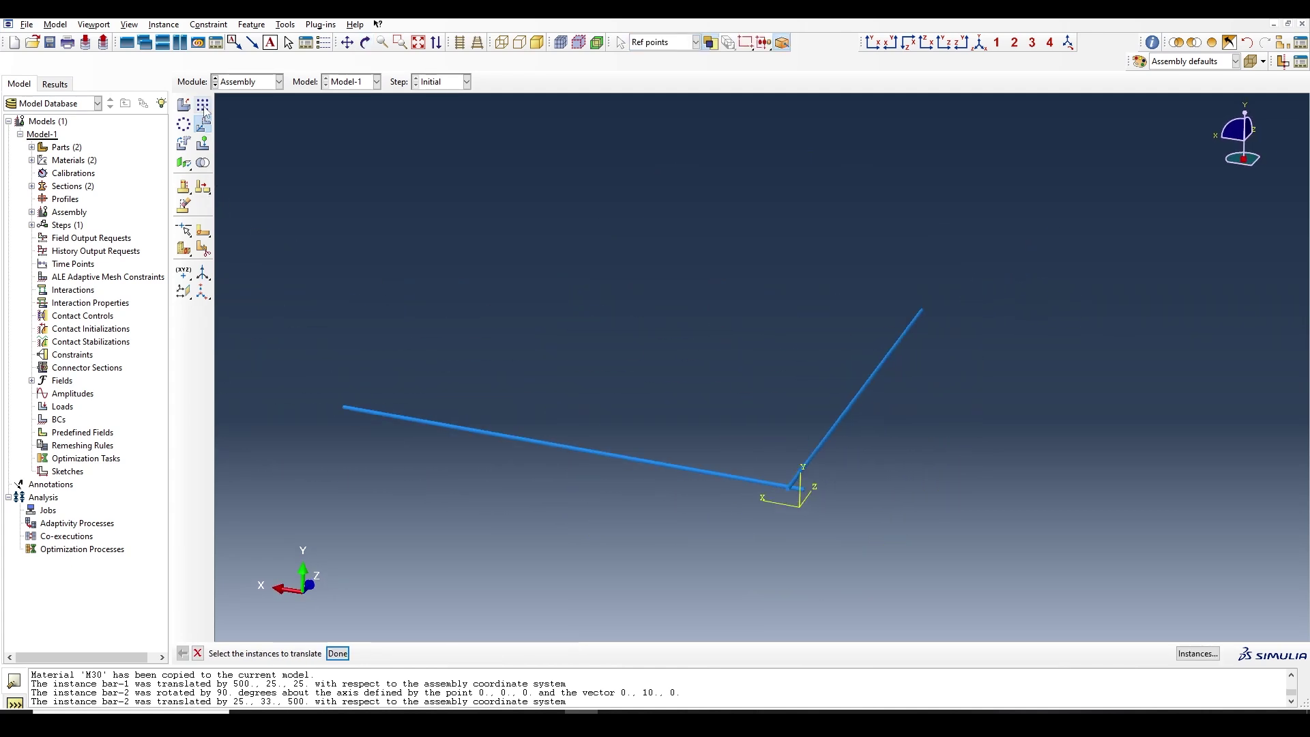
# Step: Start a linear pattern of the first bar with number 1 in direction 2 and direction 1 along the second bar
pyautogui.click(203, 105)
pyautogui.click(642, 460)
pyautogui.click(333, 653)
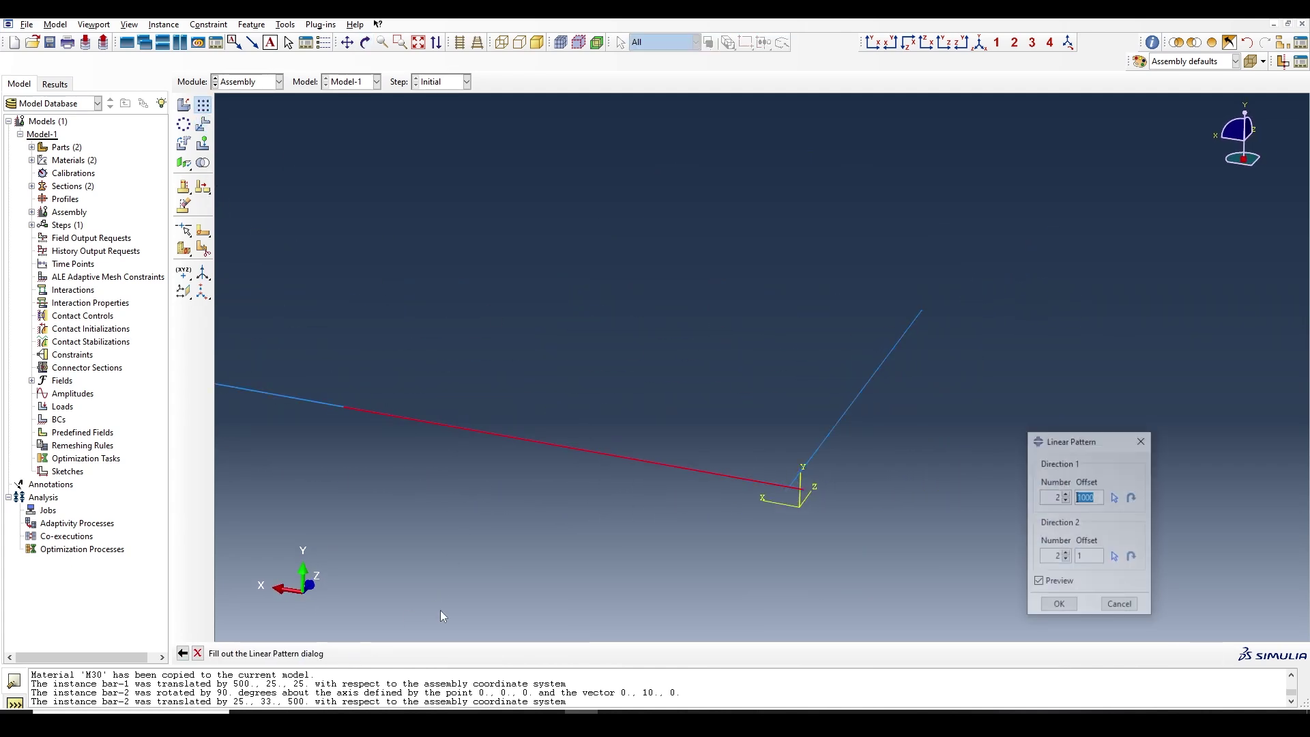
pyautogui.click(1065, 560)
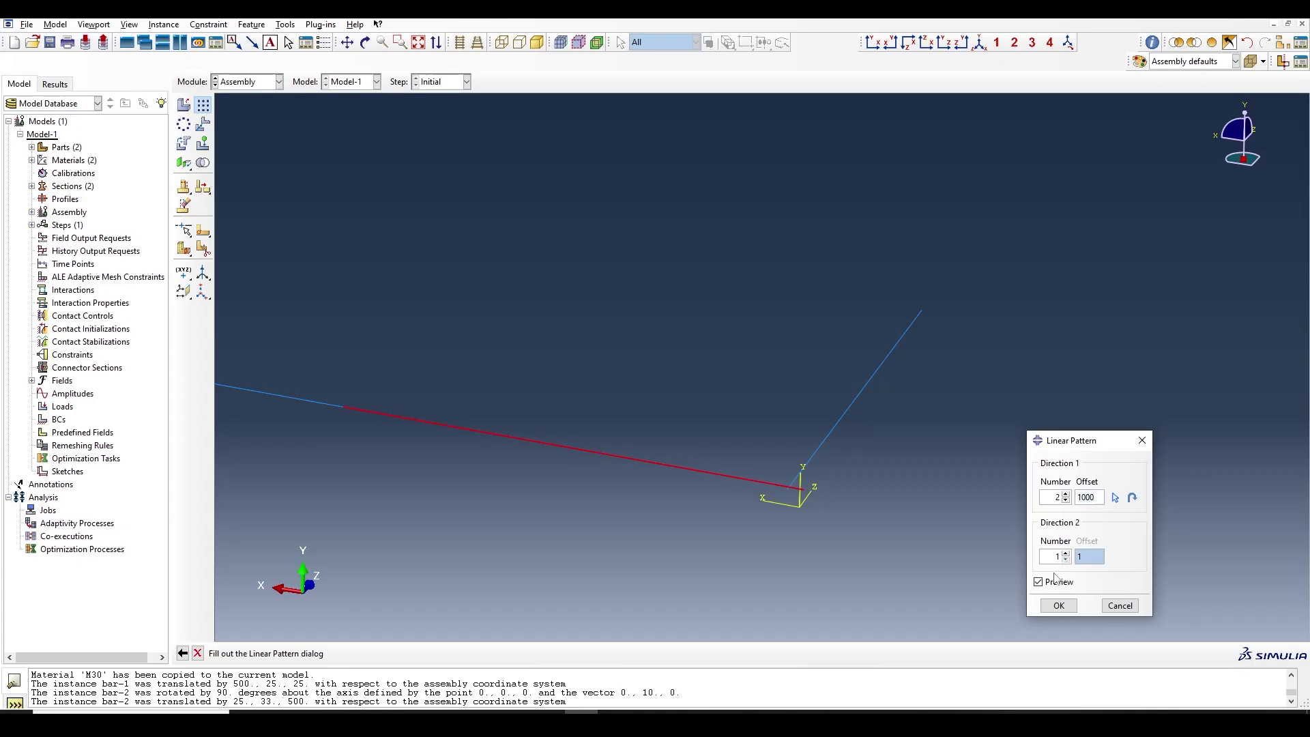
pyautogui.click(845, 419)
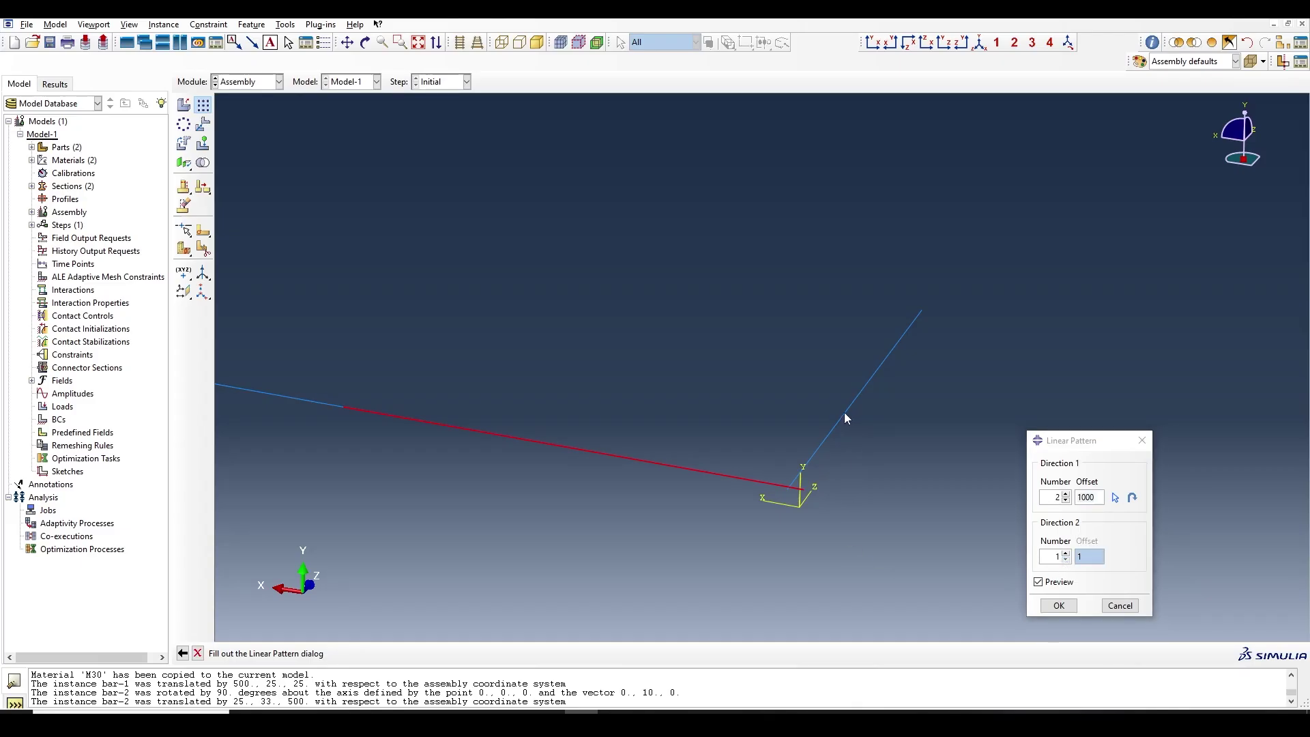
pyautogui.click(1117, 497)
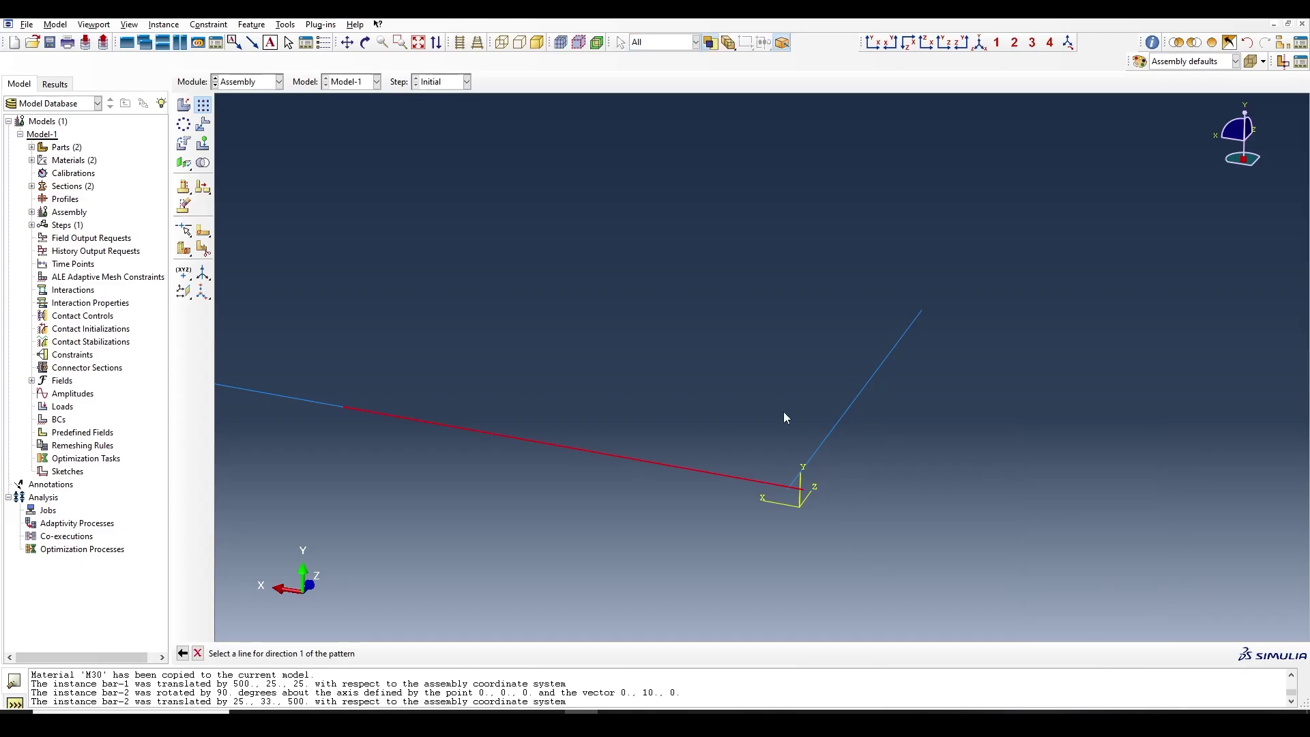
pyautogui.click(838, 420)
# Step: Set the pattern's direction 1 to 11 bars at an offset of 100, with the direction flipped
pyautogui.write('1')
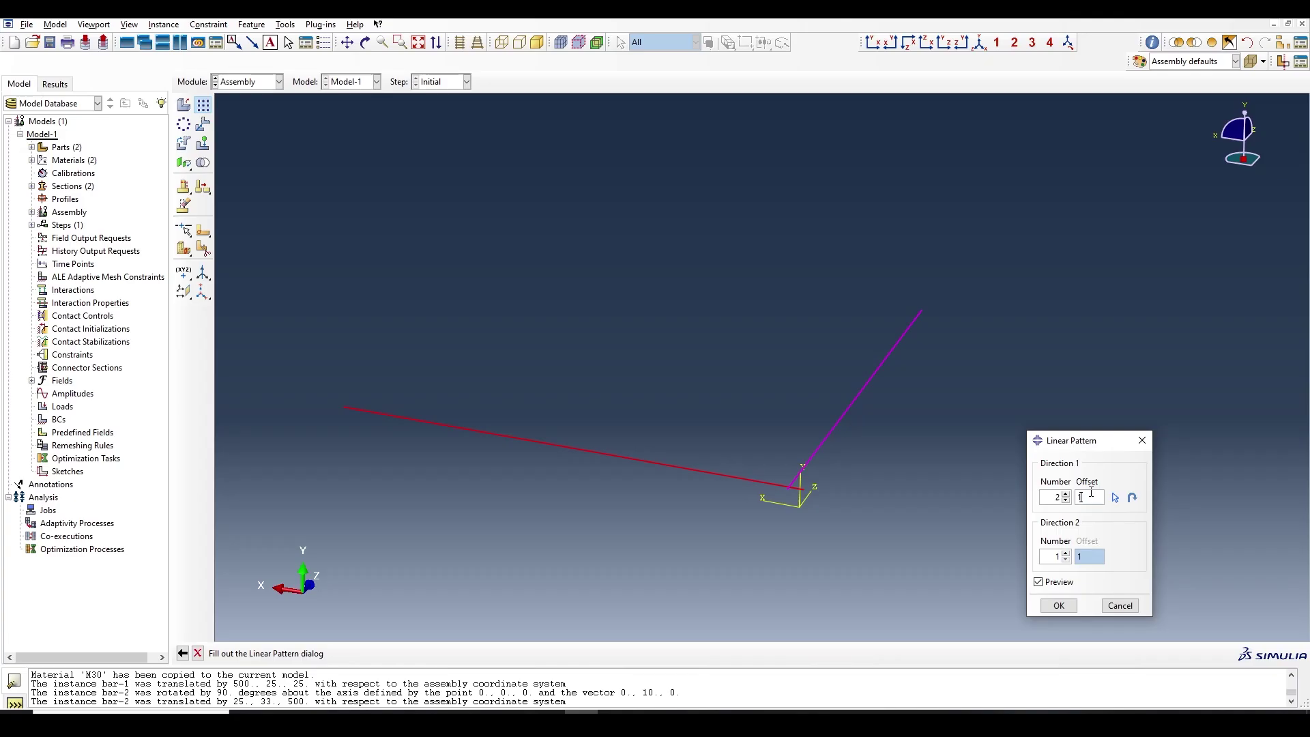
pyautogui.write('00')
pyautogui.click(366, 42)
pyautogui.moveTo(694, 527); pyautogui.dragTo(634, 467)
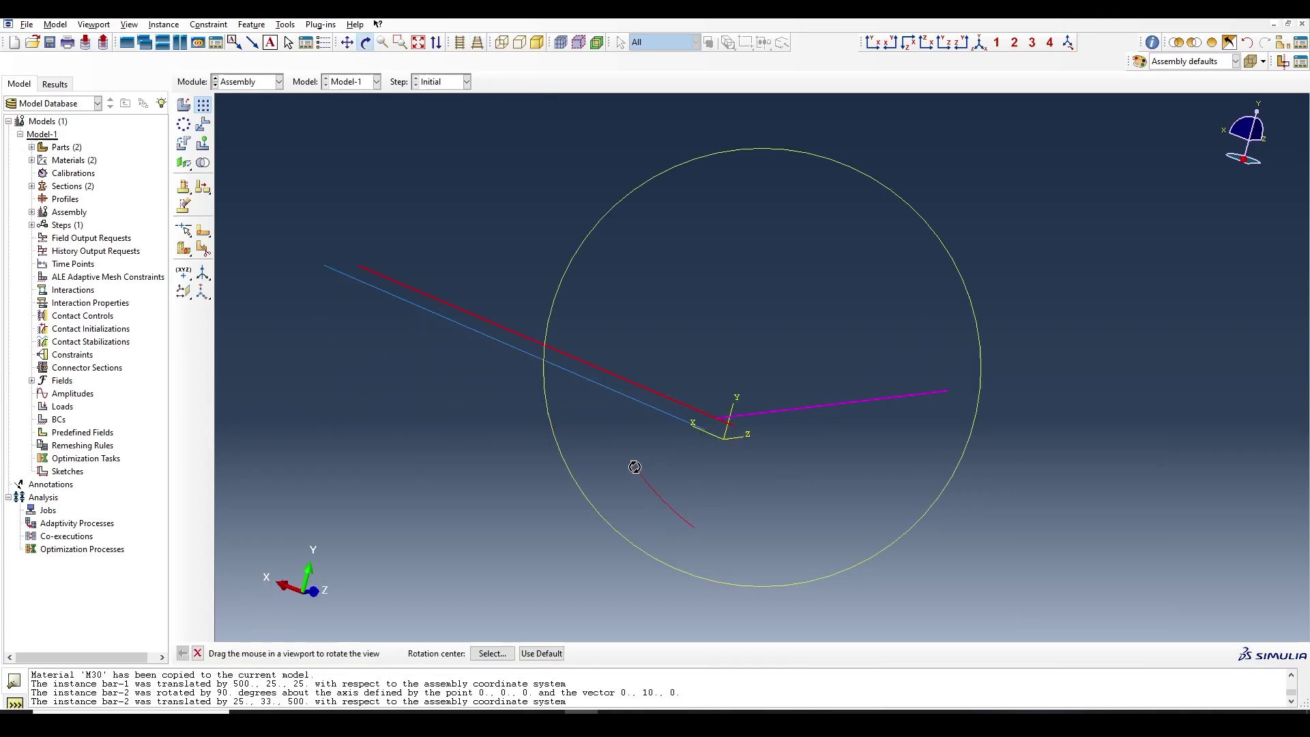
pyautogui.middleClick(795, 487)
pyautogui.click(1132, 498)
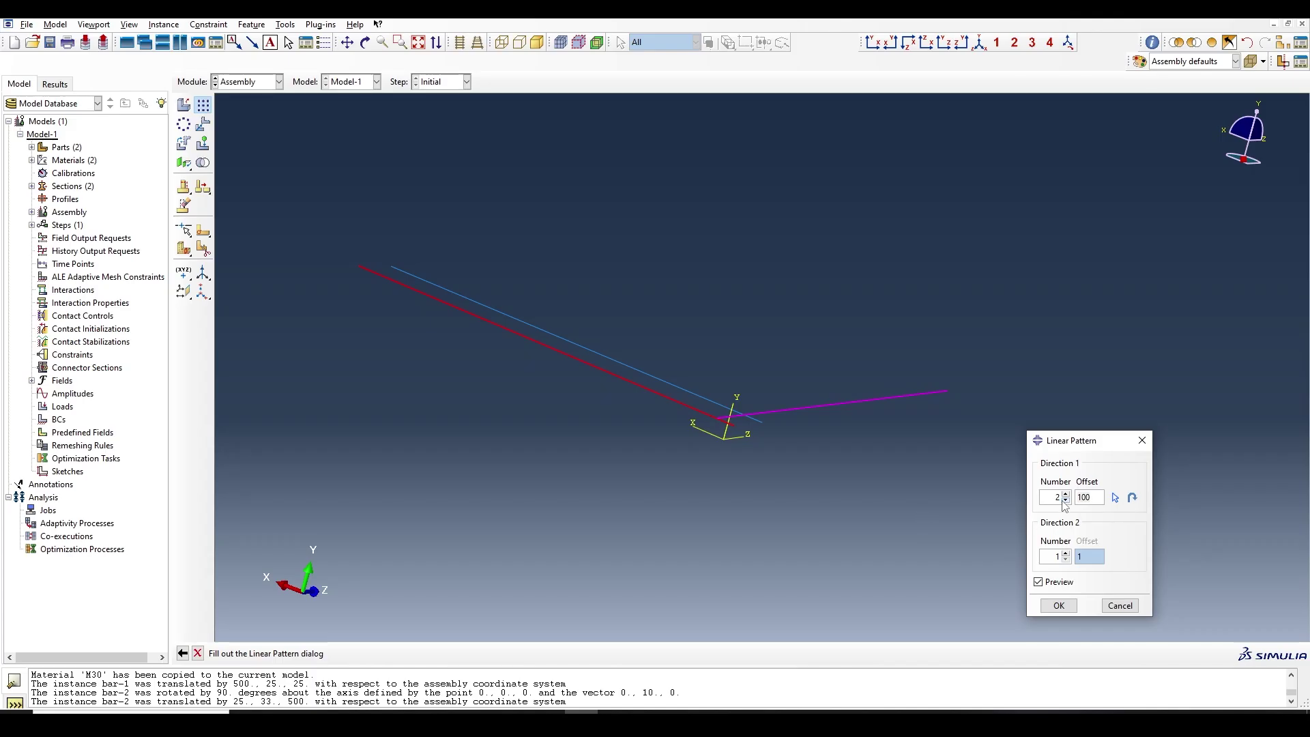
pyautogui.moveTo(1066, 495); pyautogui.dragTo(1067, 495)
# Step: Check the previewed bars against the crossing bar, set the direction 1 offset to 95 and create the pattern
pyautogui.click(366, 43)
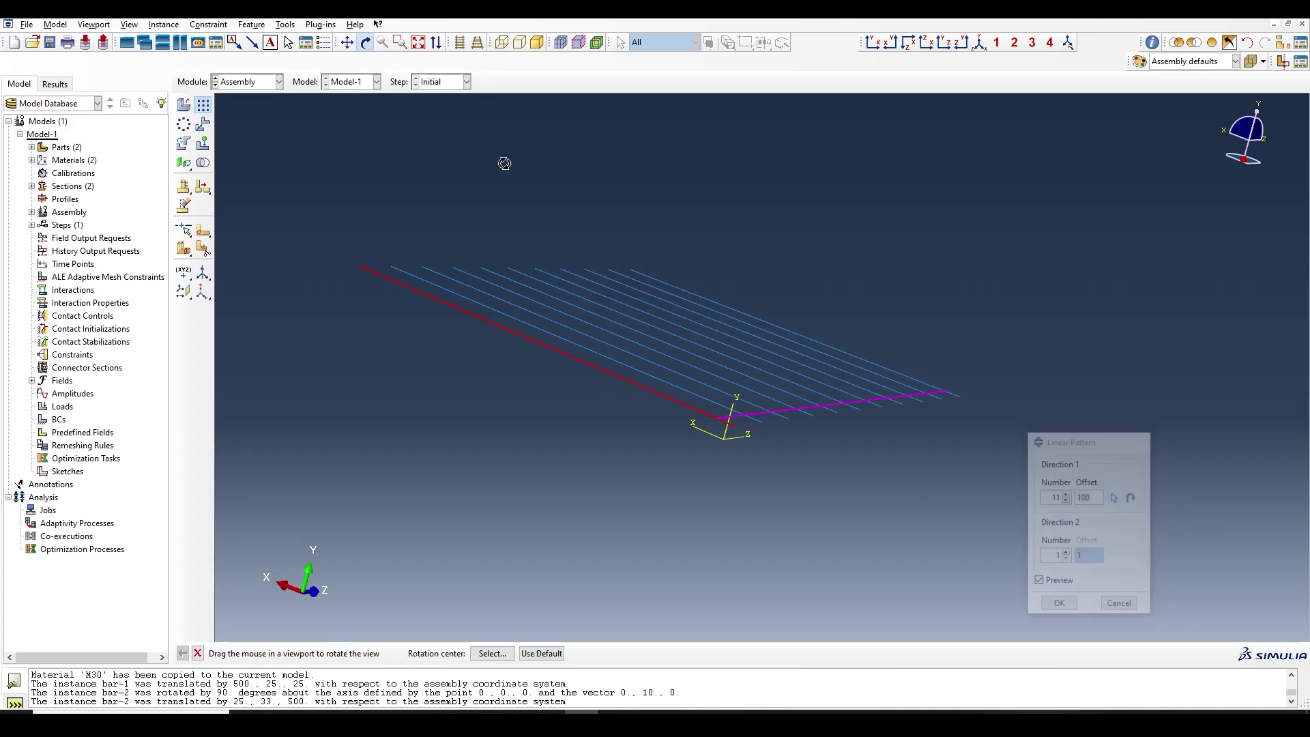
pyautogui.moveTo(722, 416); pyautogui.dragTo(755, 509)
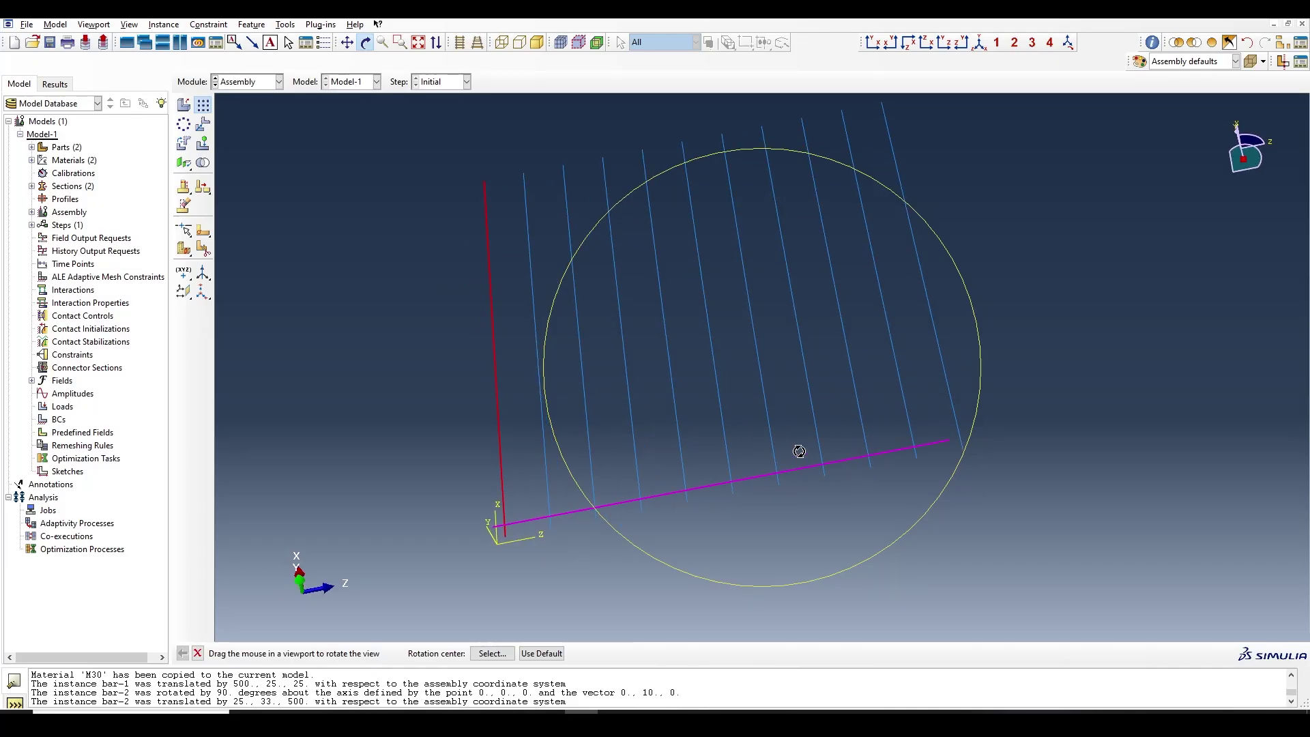
pyautogui.moveTo(875, 462); pyautogui.dragTo(887, 445)
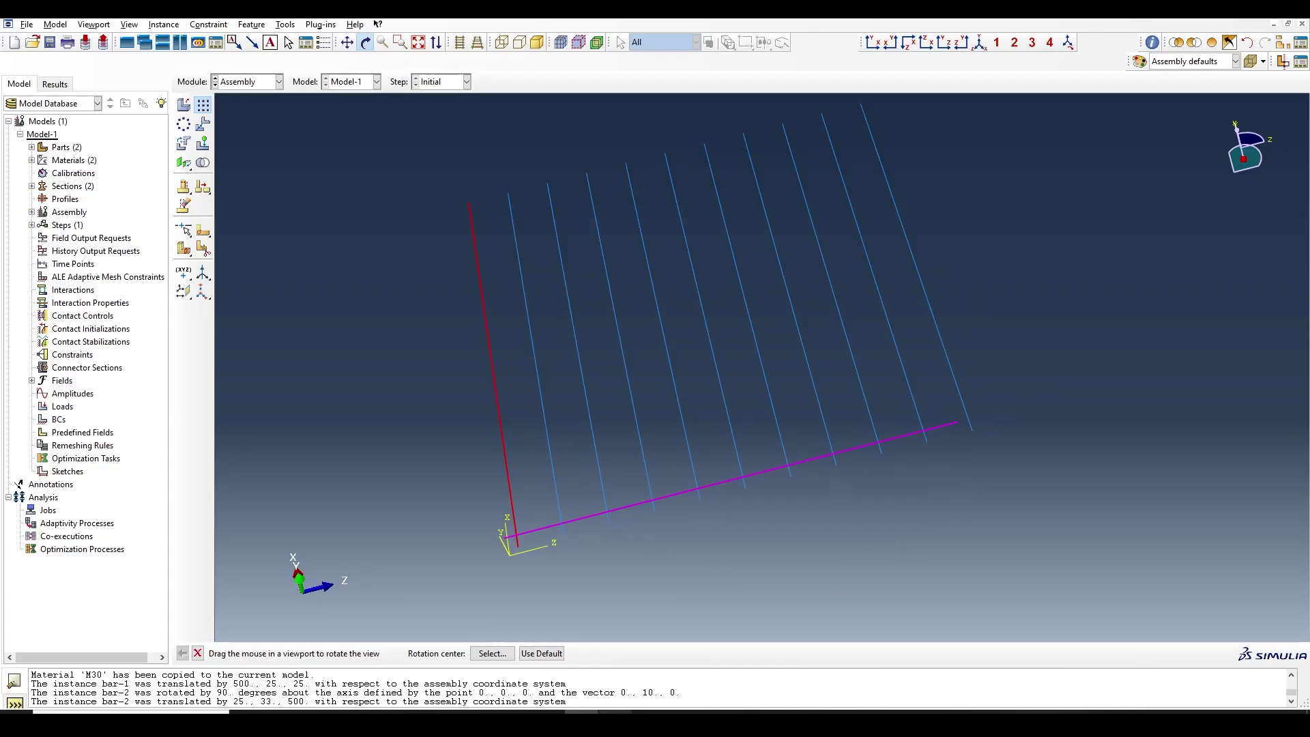
pyautogui.press('Escape')
pyautogui.write('95')
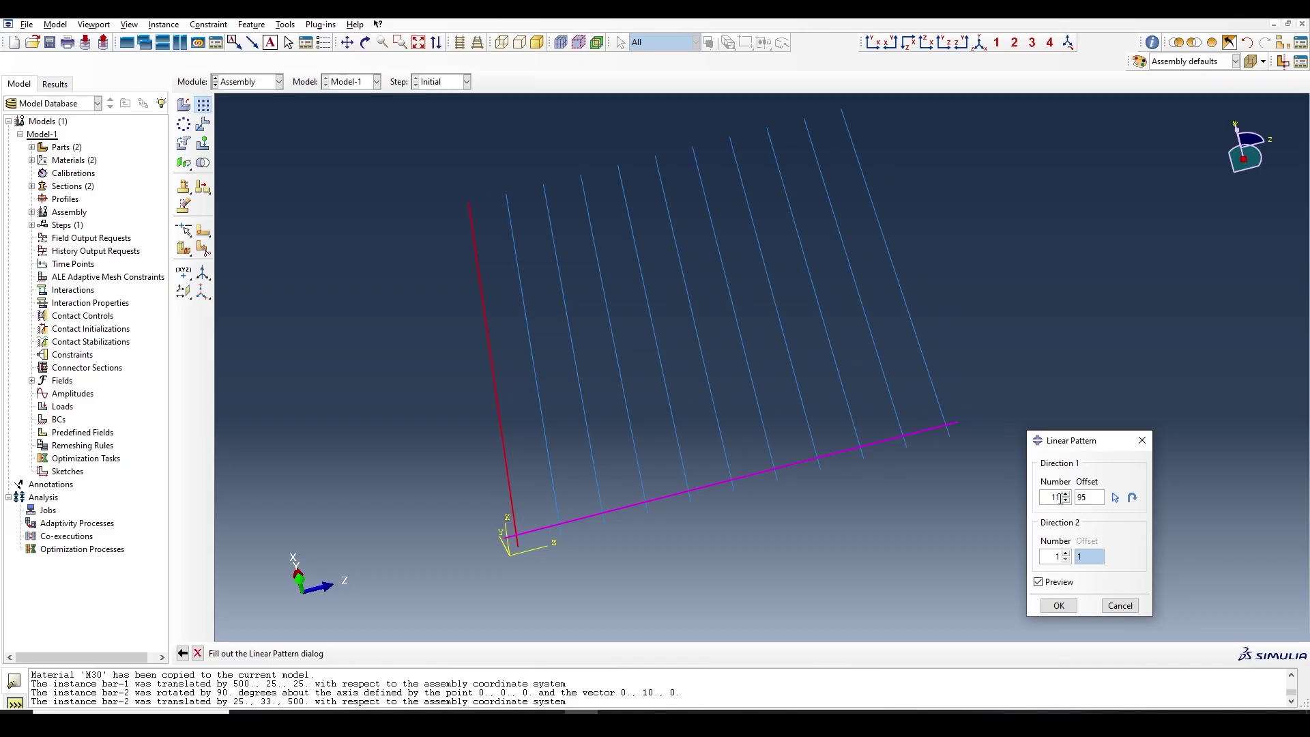
pyautogui.click(1059, 606)
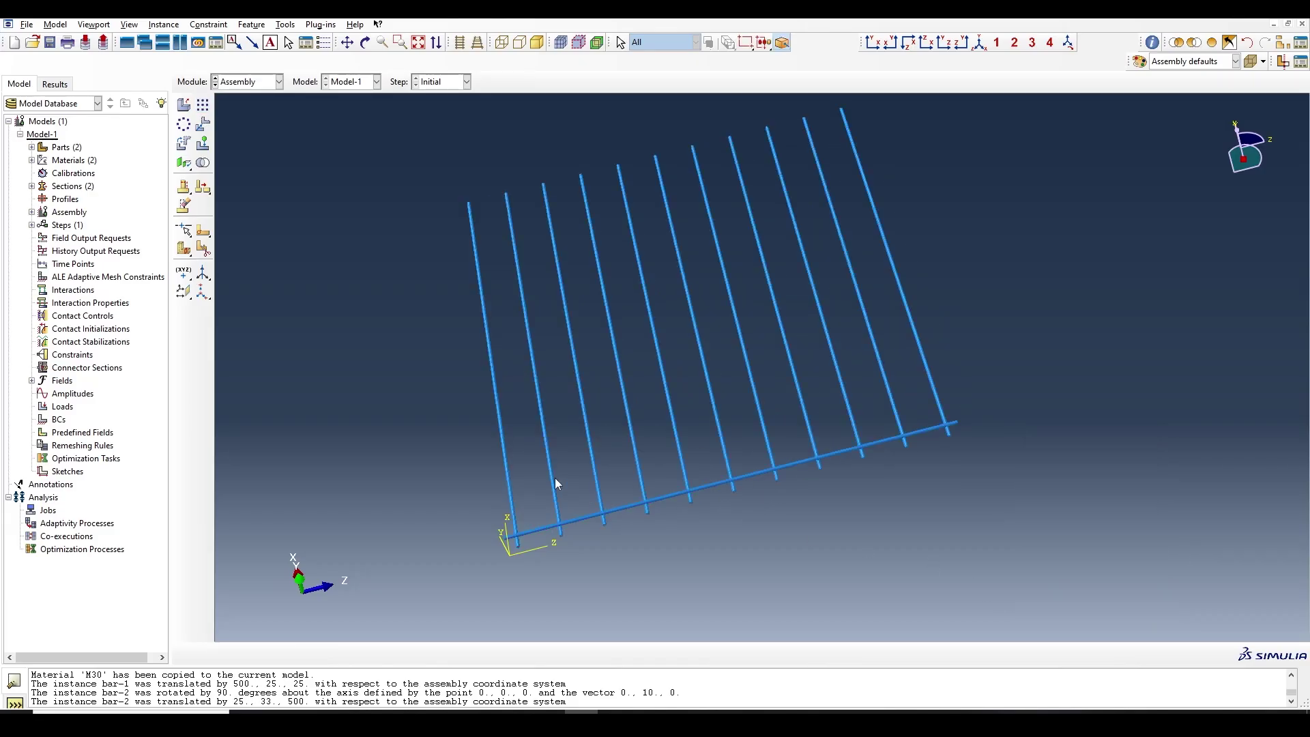
# Step: Start a linear pattern of the crossing bar with number 1 in direction 2 and a direction 1 offset of 95
pyautogui.click(209, 105)
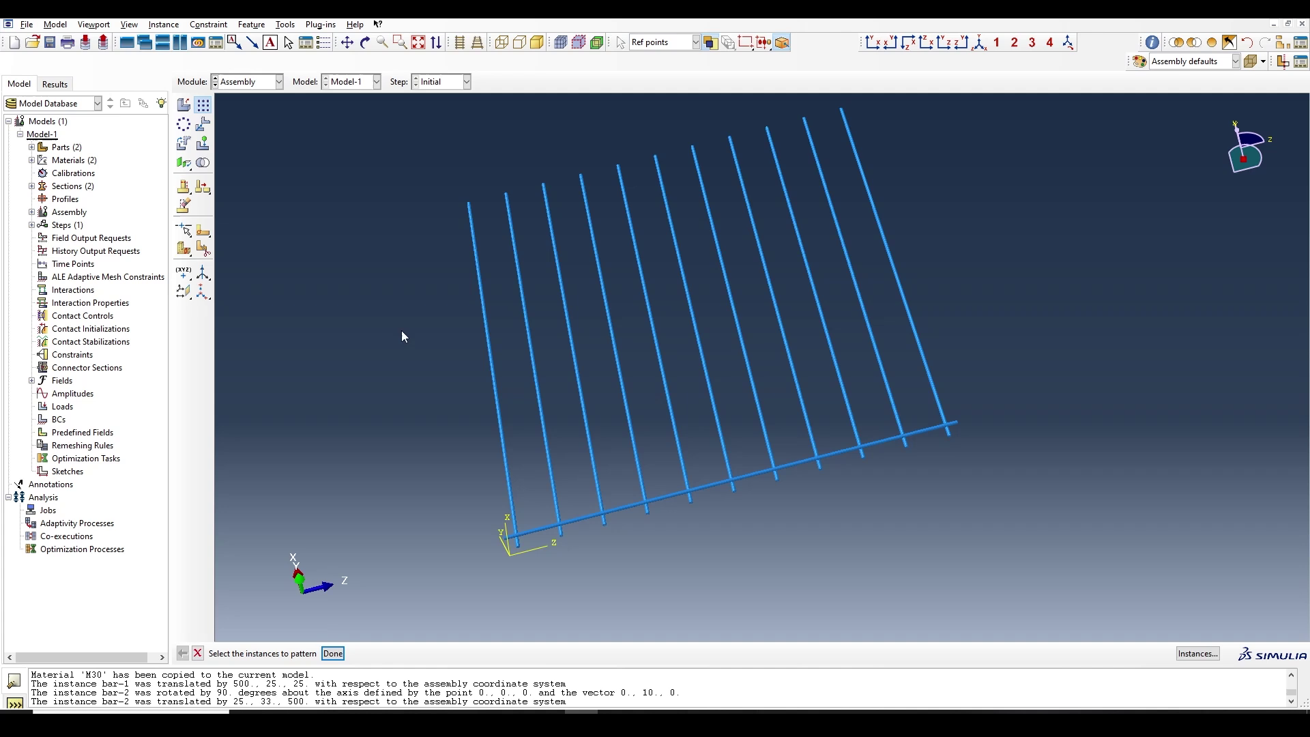
pyautogui.click(556, 539)
pyautogui.click(333, 653)
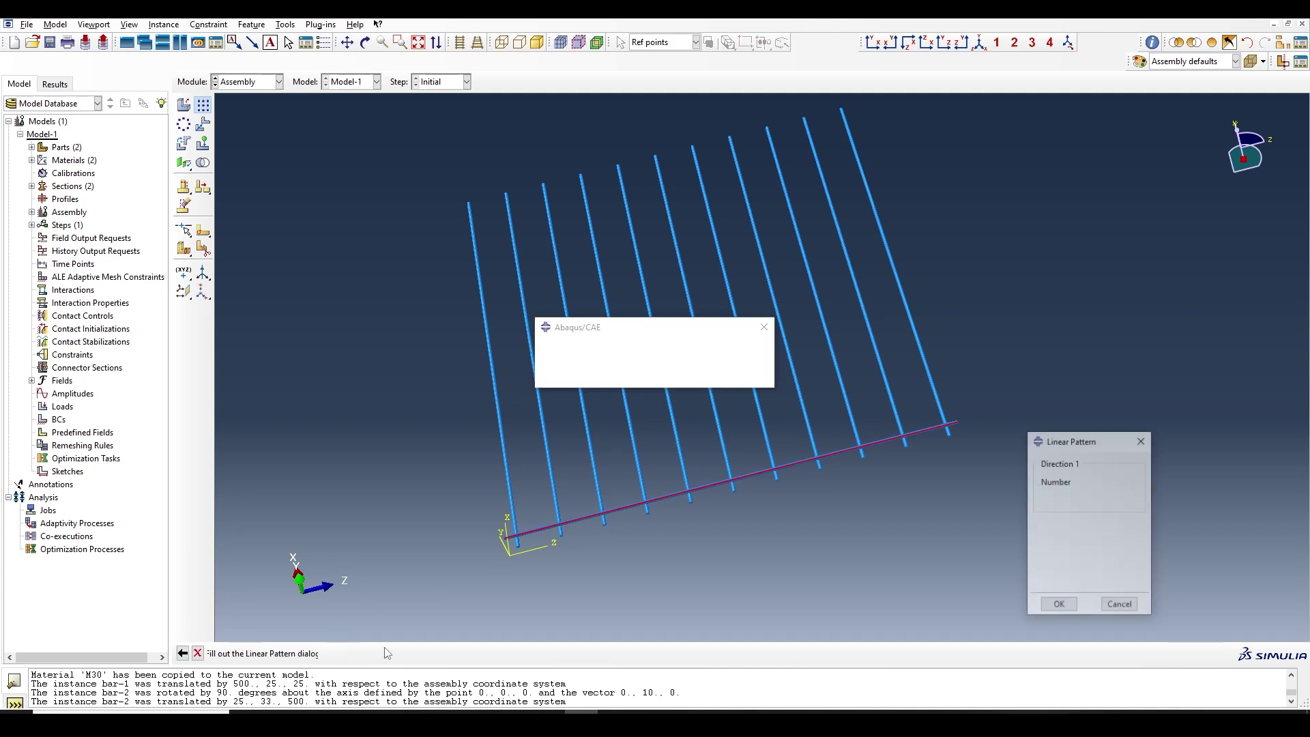
pyautogui.click(649, 377)
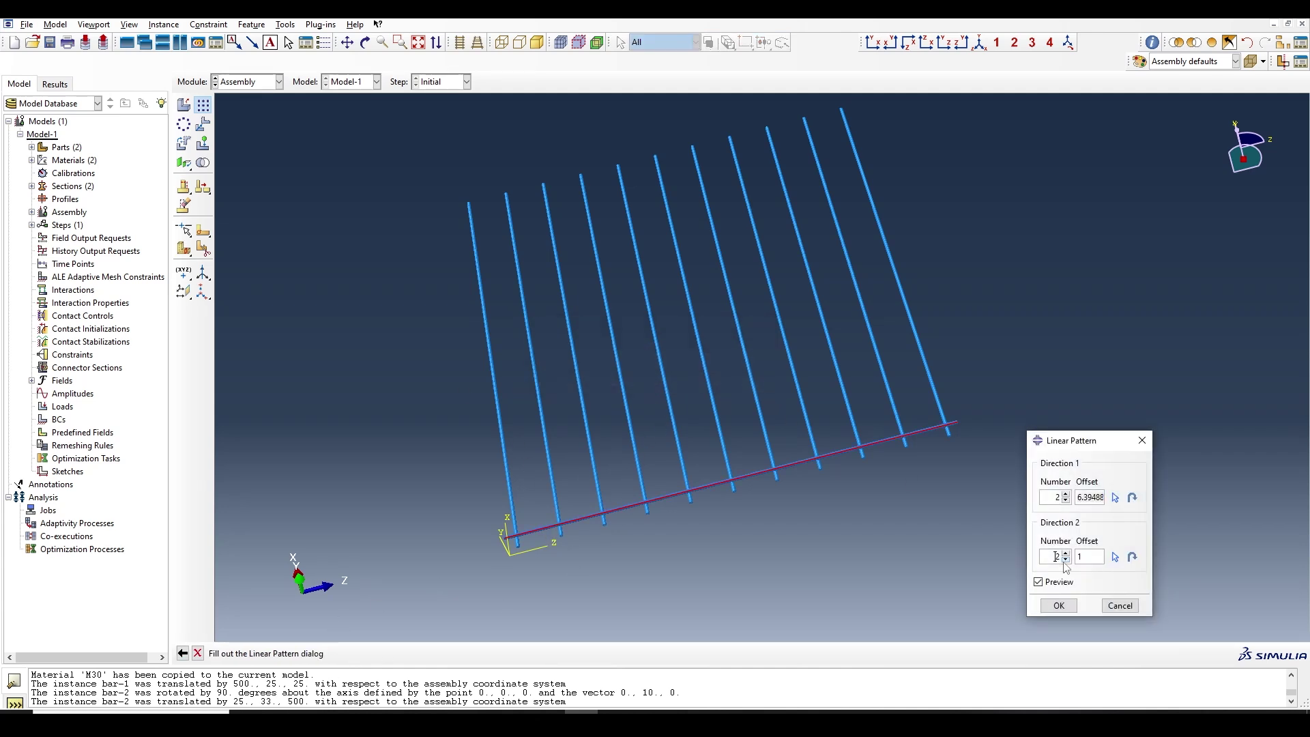
pyautogui.click(1065, 560)
pyautogui.click(1073, 550)
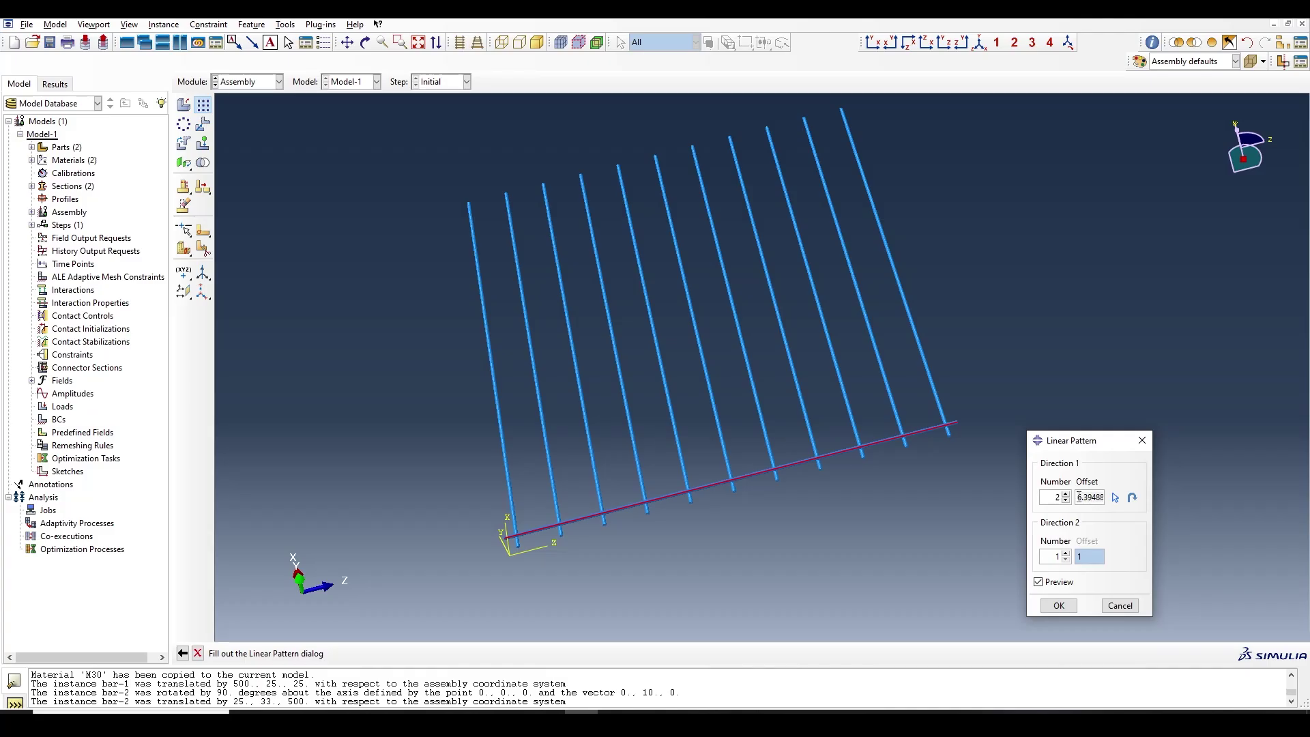
pyautogui.moveTo(1078, 497); pyautogui.dragTo(1218, 492)
pyautogui.write('95')
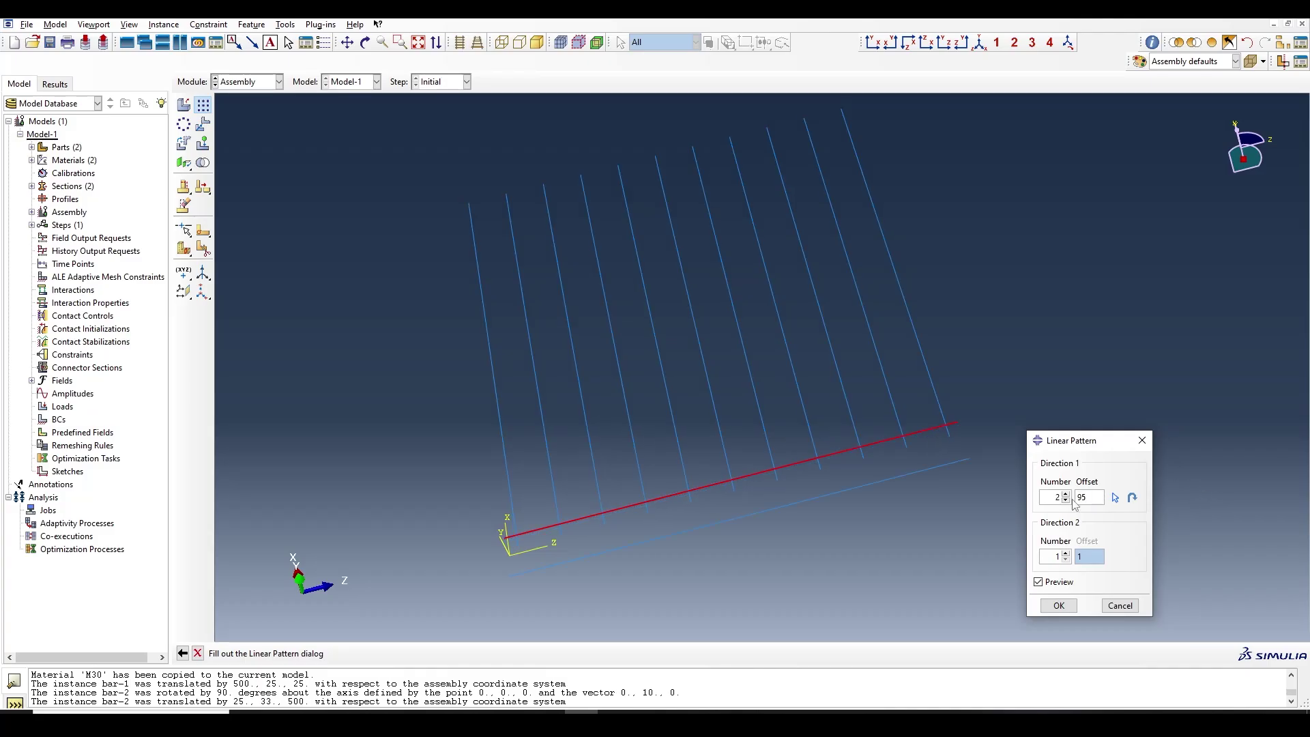
# Step: Align direction 1 with one of the perpendicular bars, set 10 bars, flip the direction and create the pattern
pyautogui.click(1115, 498)
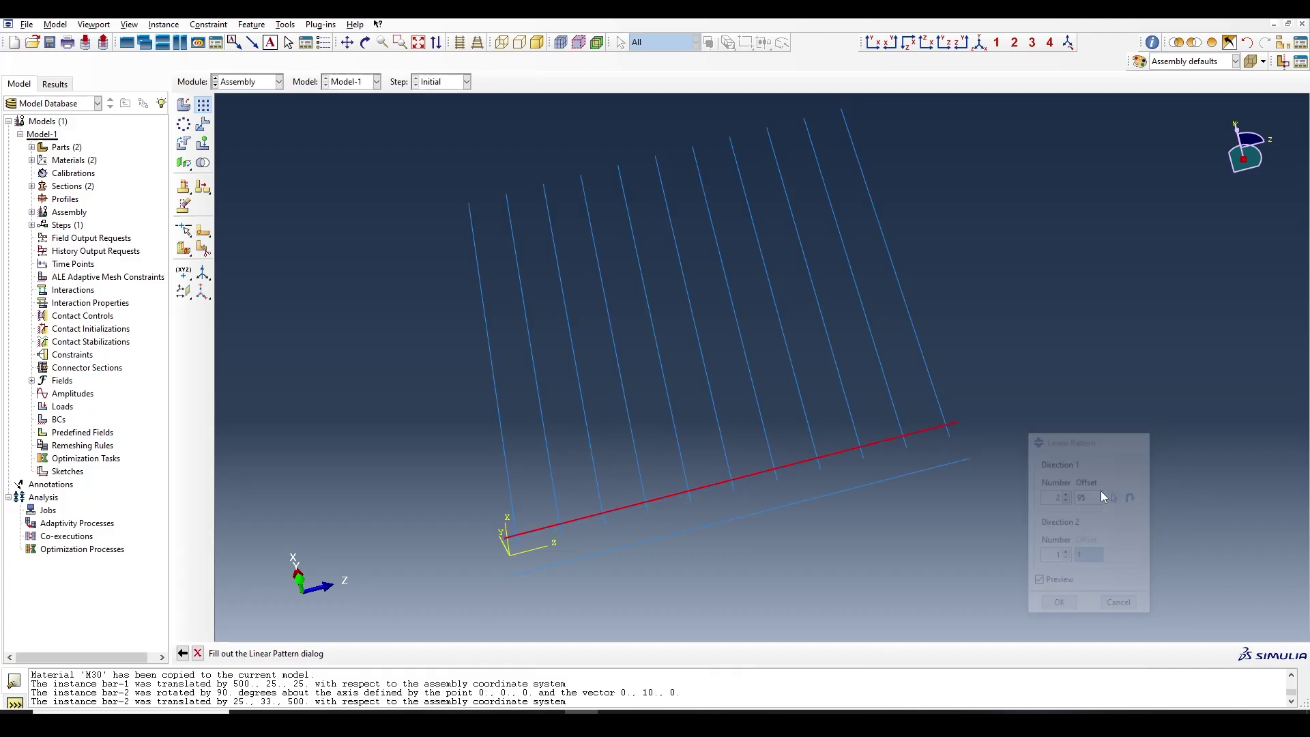
pyautogui.click(940, 407)
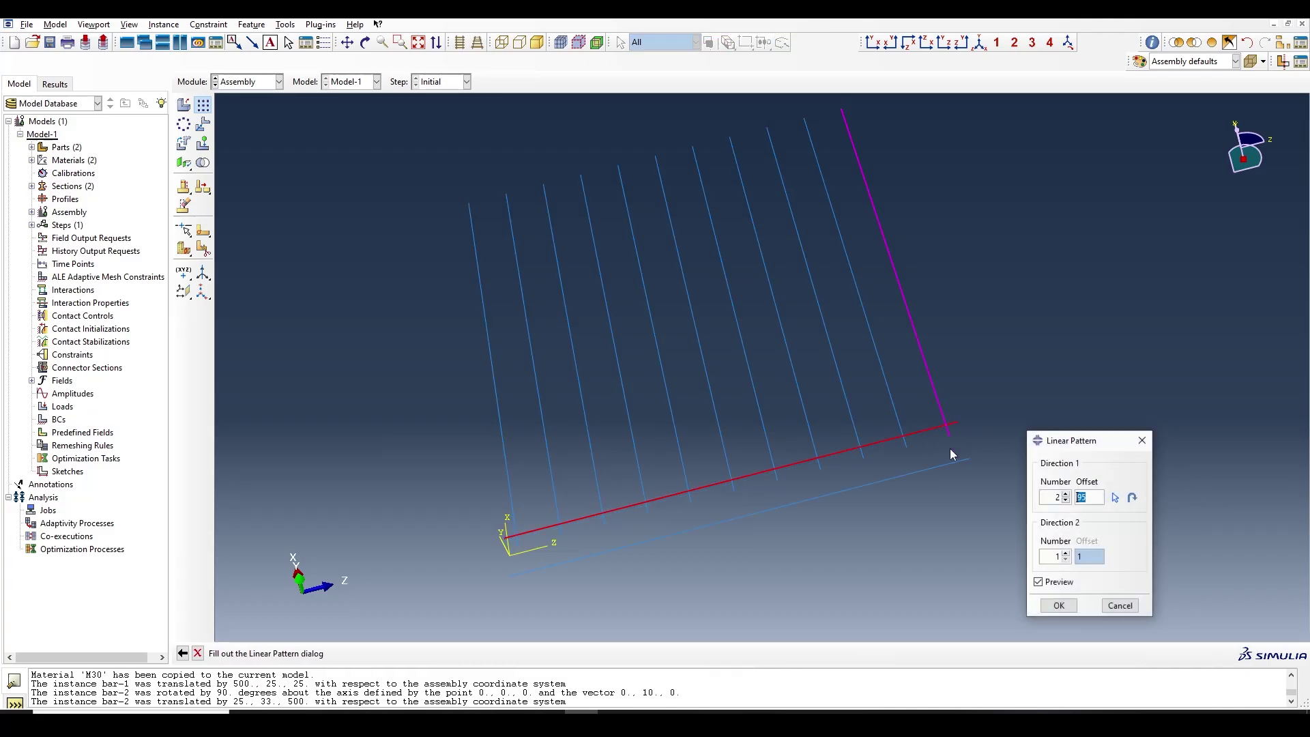
pyautogui.doubleClick(1060, 498)
pyautogui.write('10')
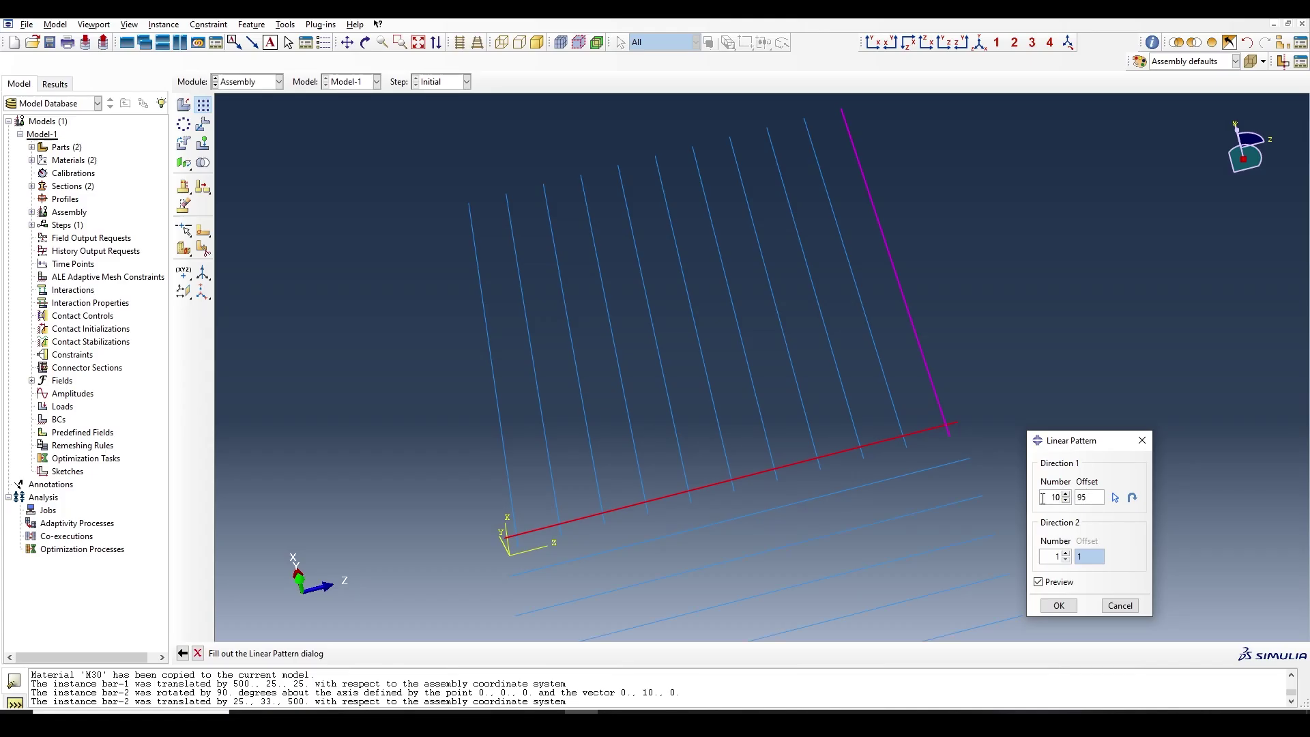
pyautogui.click(1132, 498)
pyautogui.click(1058, 605)
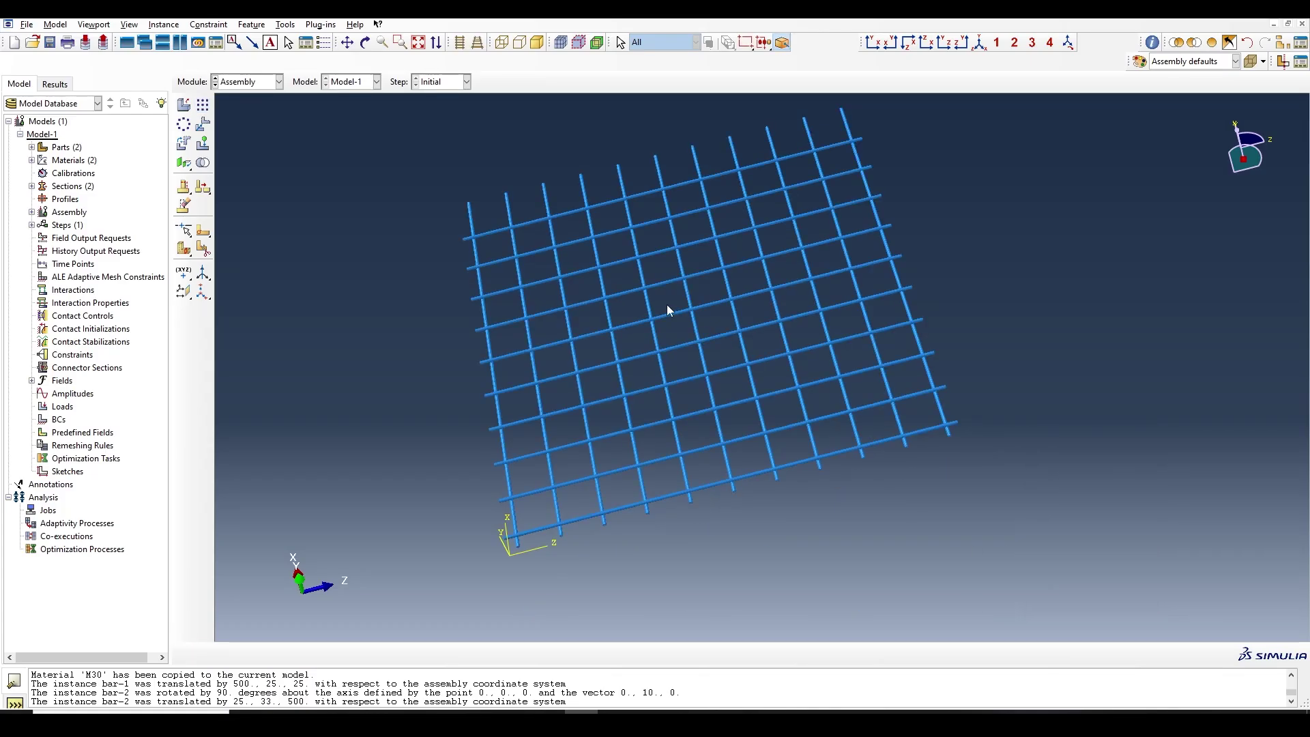
# Step: Switch to the Step module and add the slab-1 instance to the displayed reinforcement mesh
pyautogui.click(258, 83)
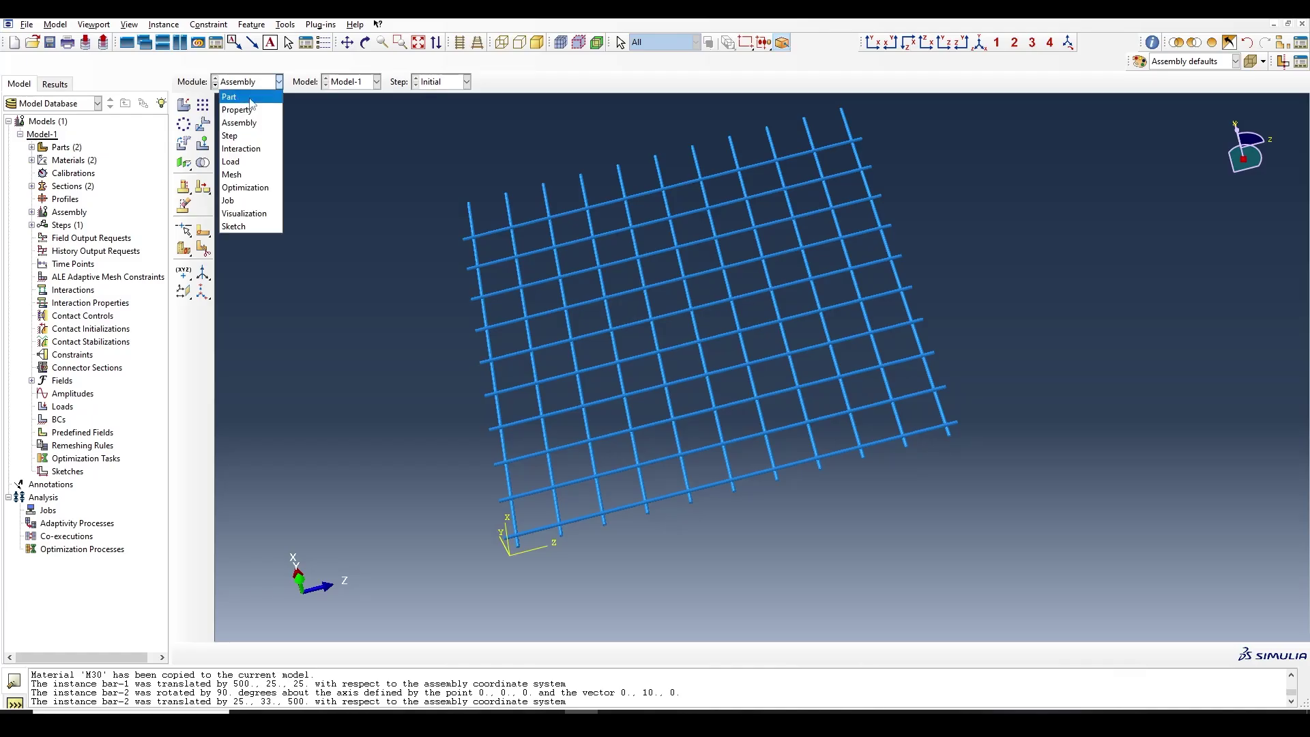
pyautogui.click(245, 140)
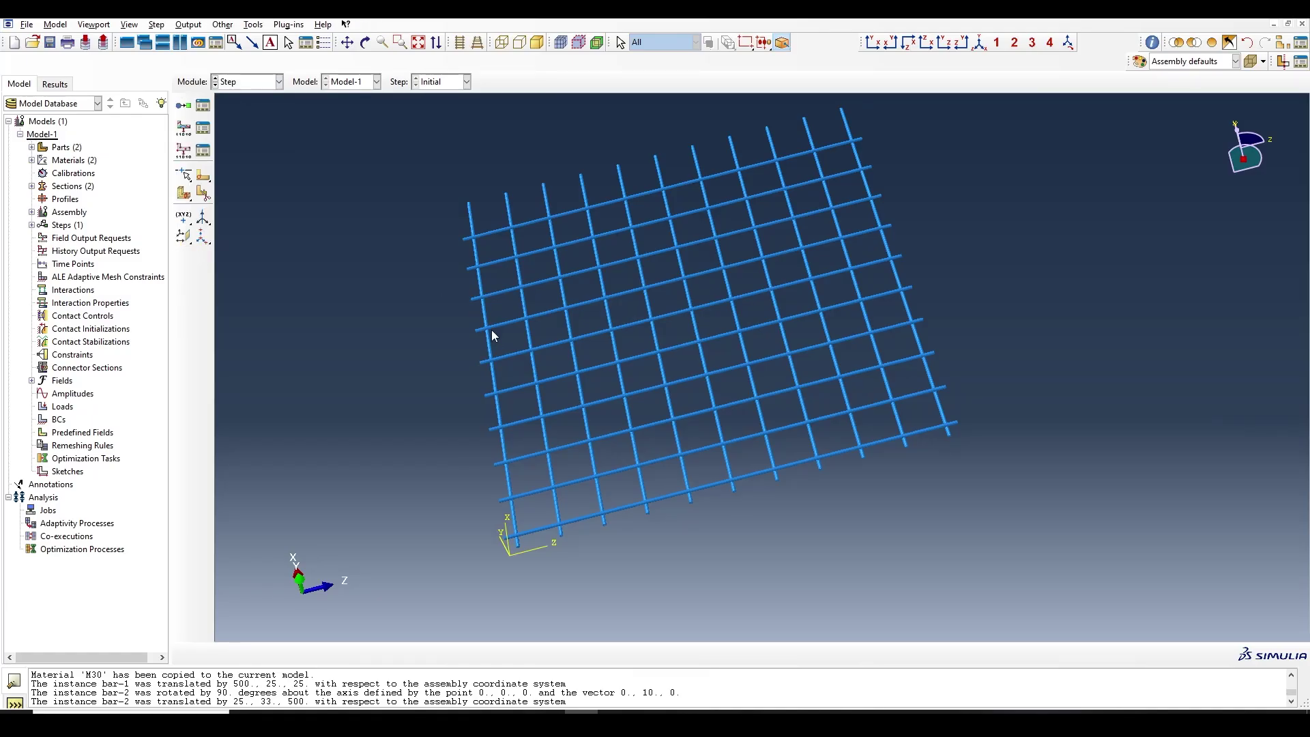
pyautogui.click(366, 42)
pyautogui.moveTo(585, 330); pyautogui.dragTo(717, 392)
pyautogui.click(1283, 42)
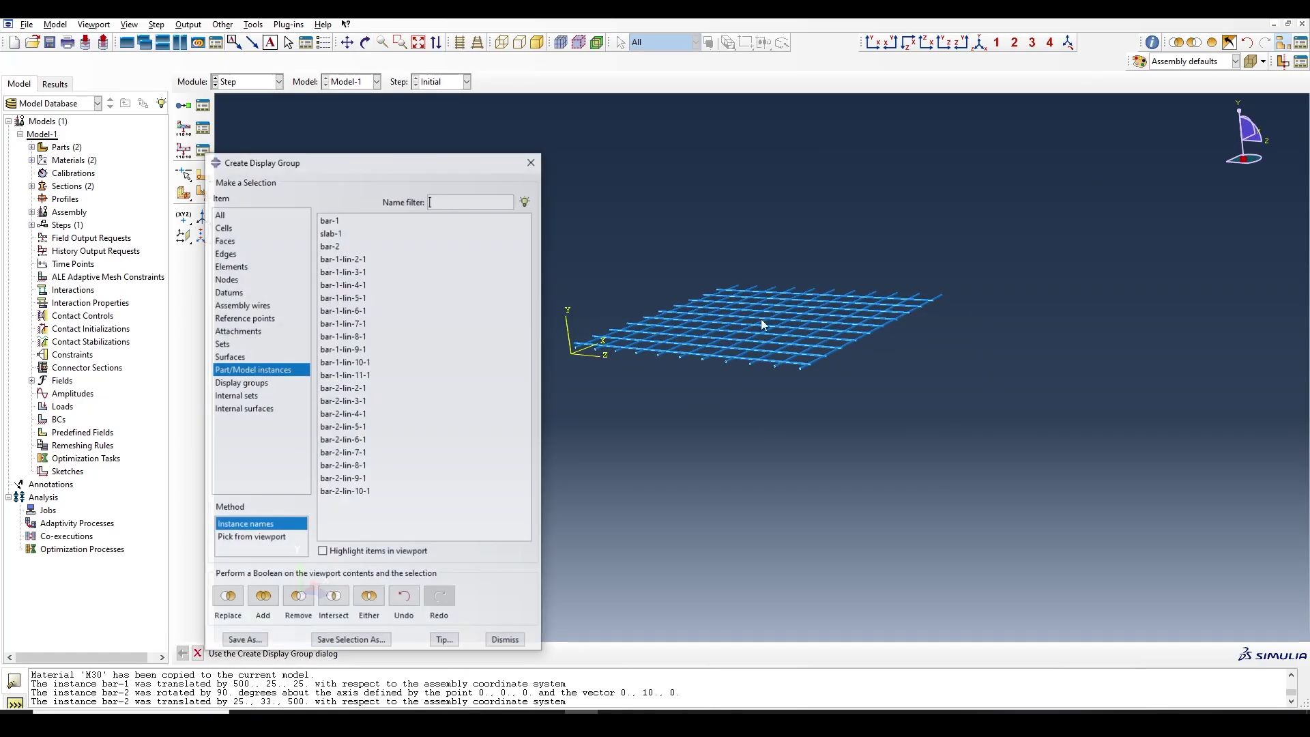
pyautogui.click(339, 233)
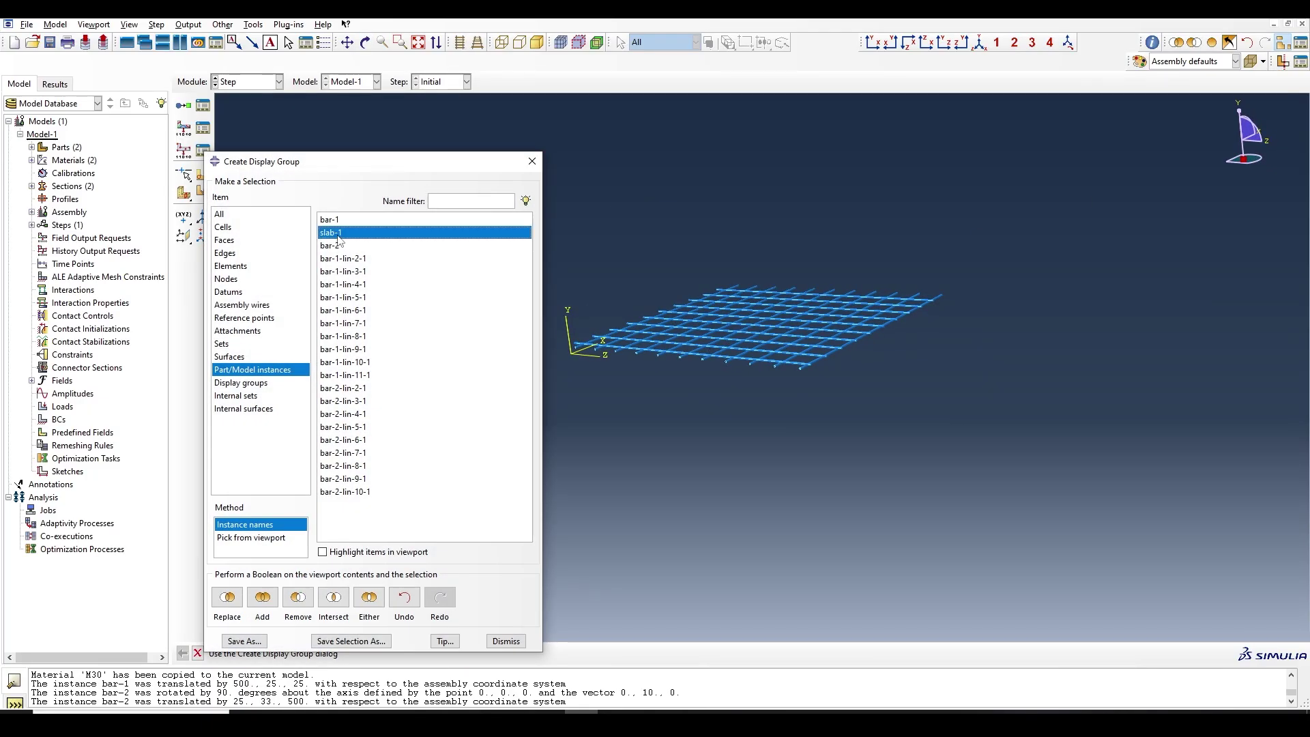
pyautogui.click(263, 597)
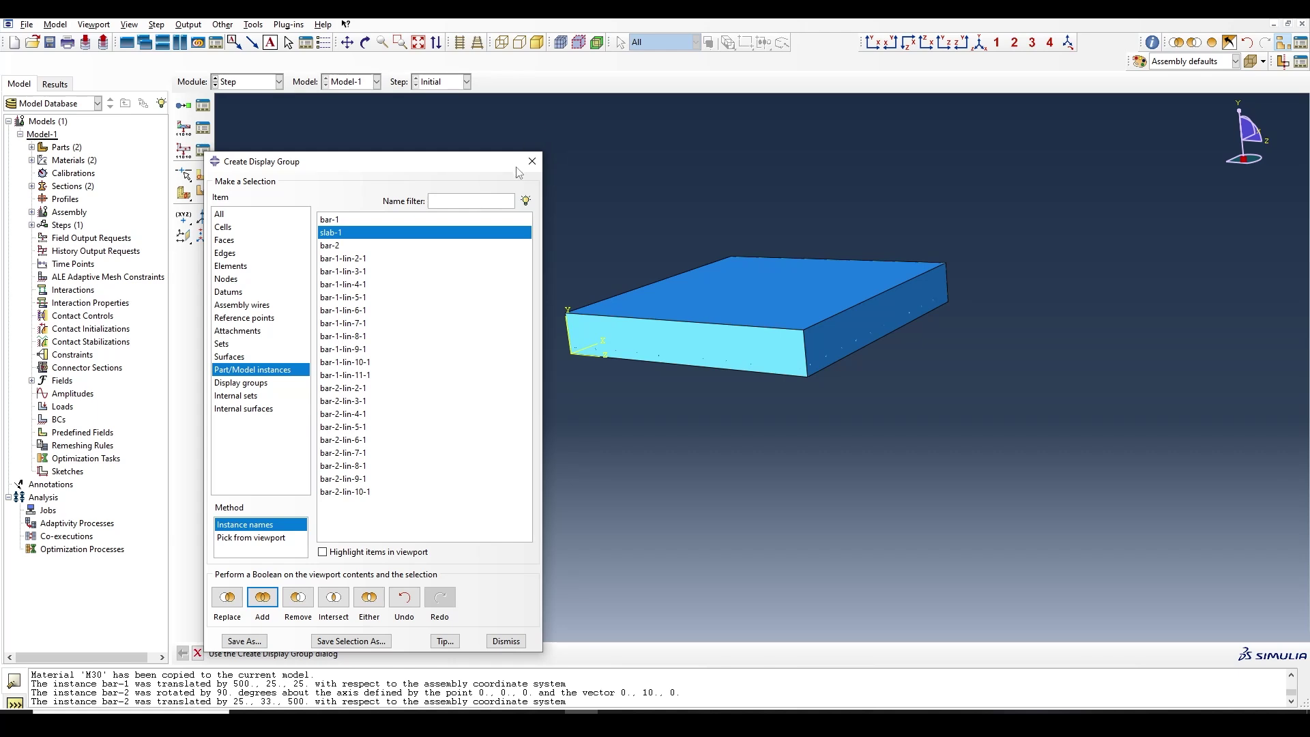
pyautogui.click(532, 161)
pyautogui.click(366, 42)
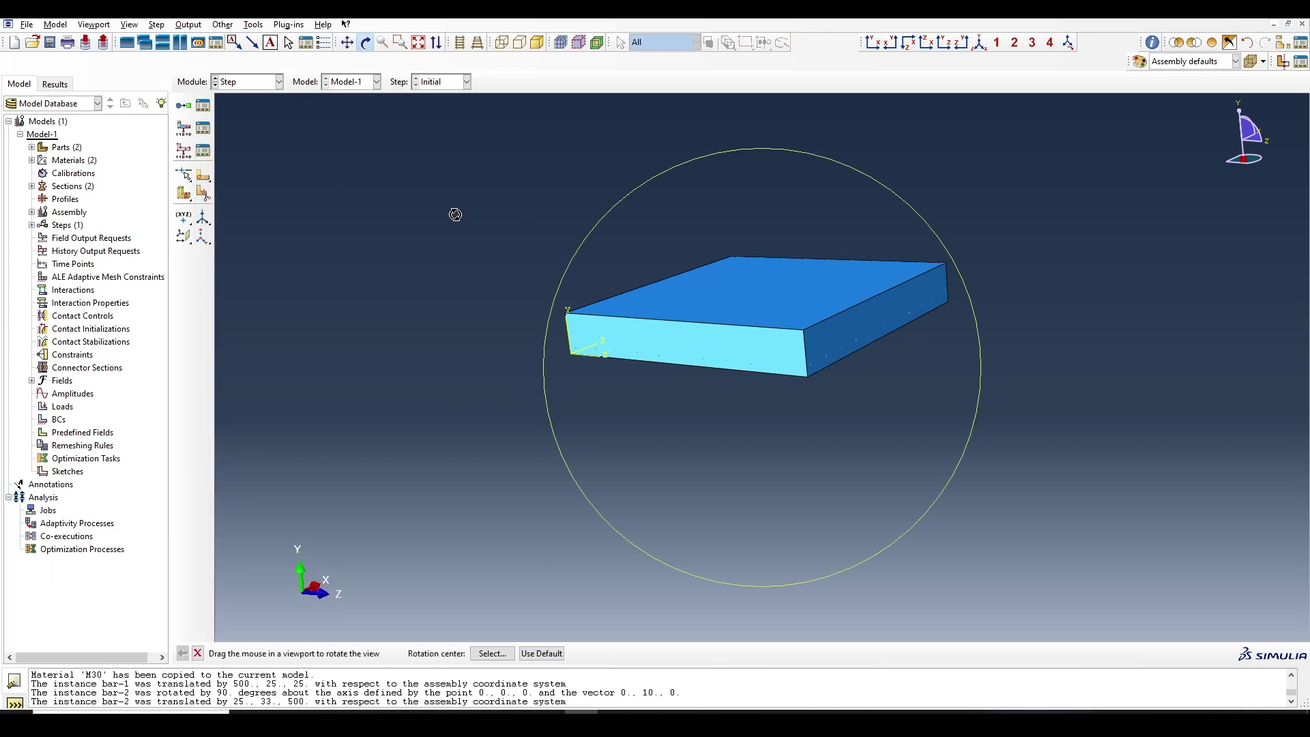
# Step: View the slab part in the Part module and return to the assembly
pyautogui.click(251, 82)
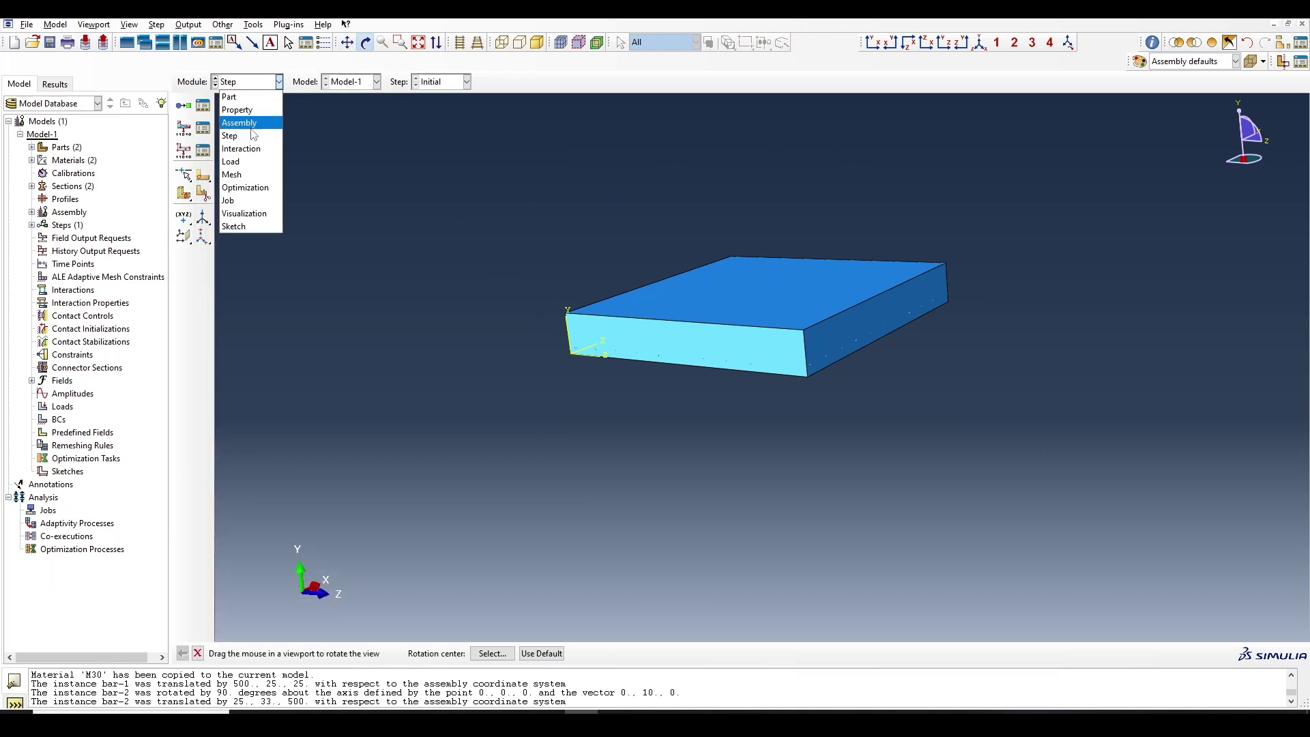
pyautogui.click(230, 97)
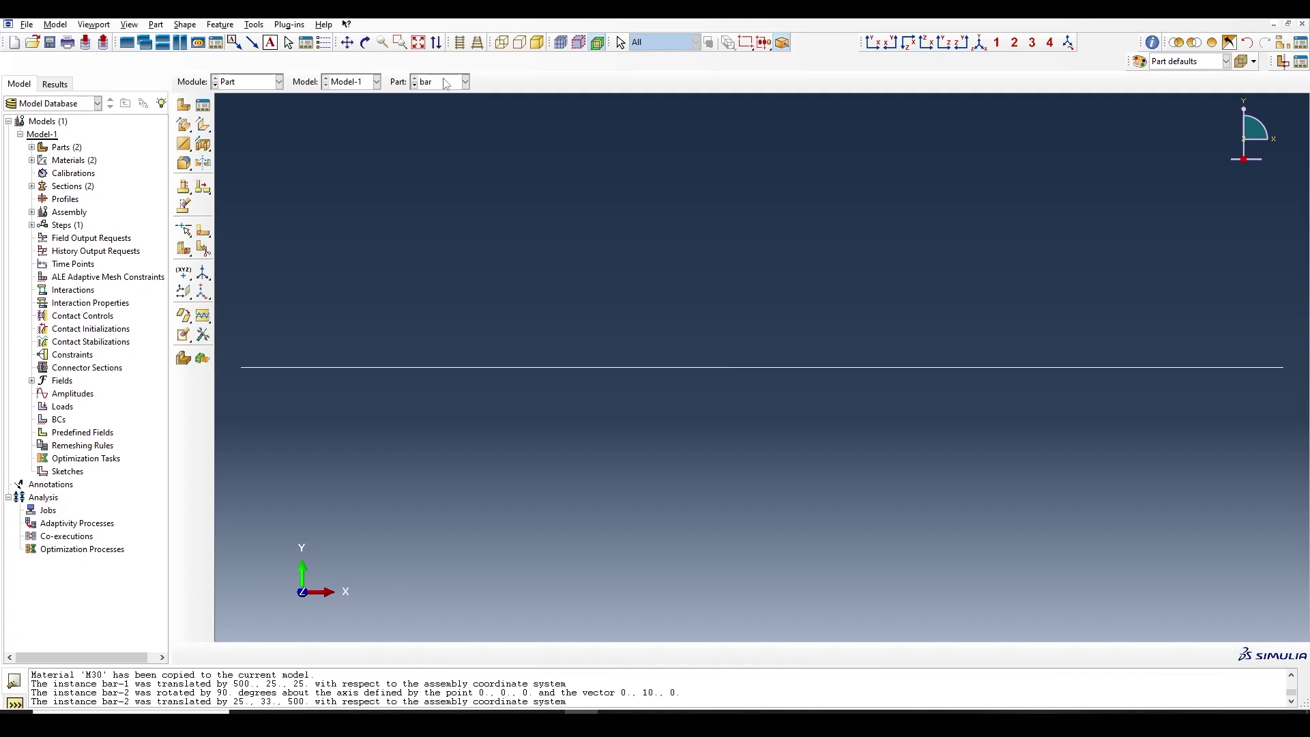
pyautogui.click(447, 109)
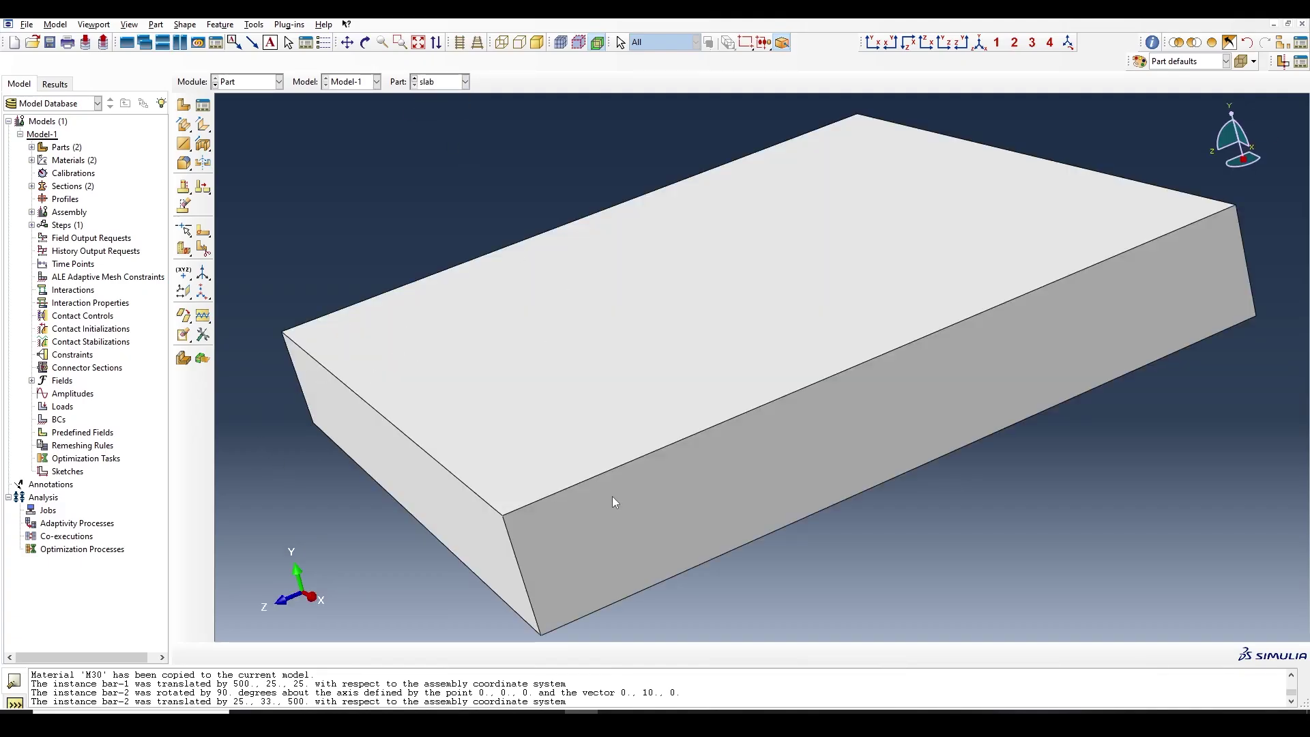
pyautogui.click(251, 82)
pyautogui.click(236, 123)
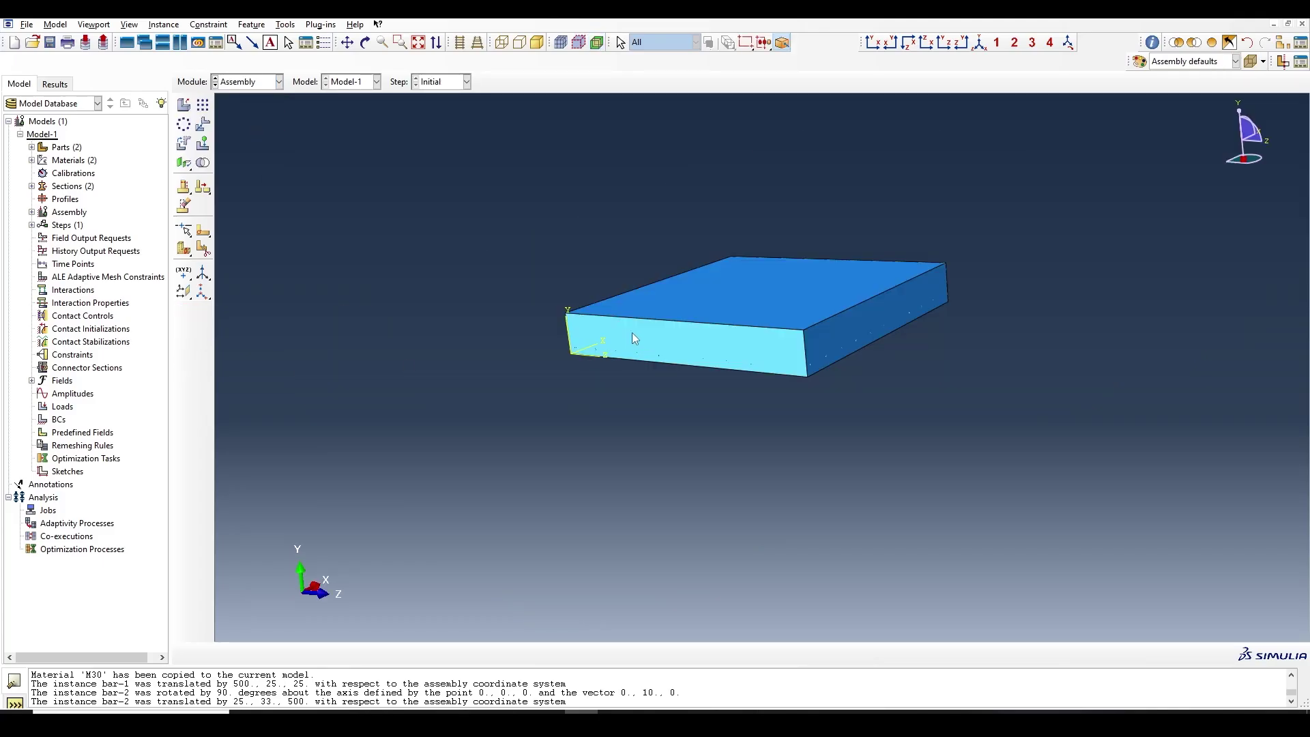
# Step: Switch to the Load module and try to create a load in the Initial step
pyautogui.click(256, 83)
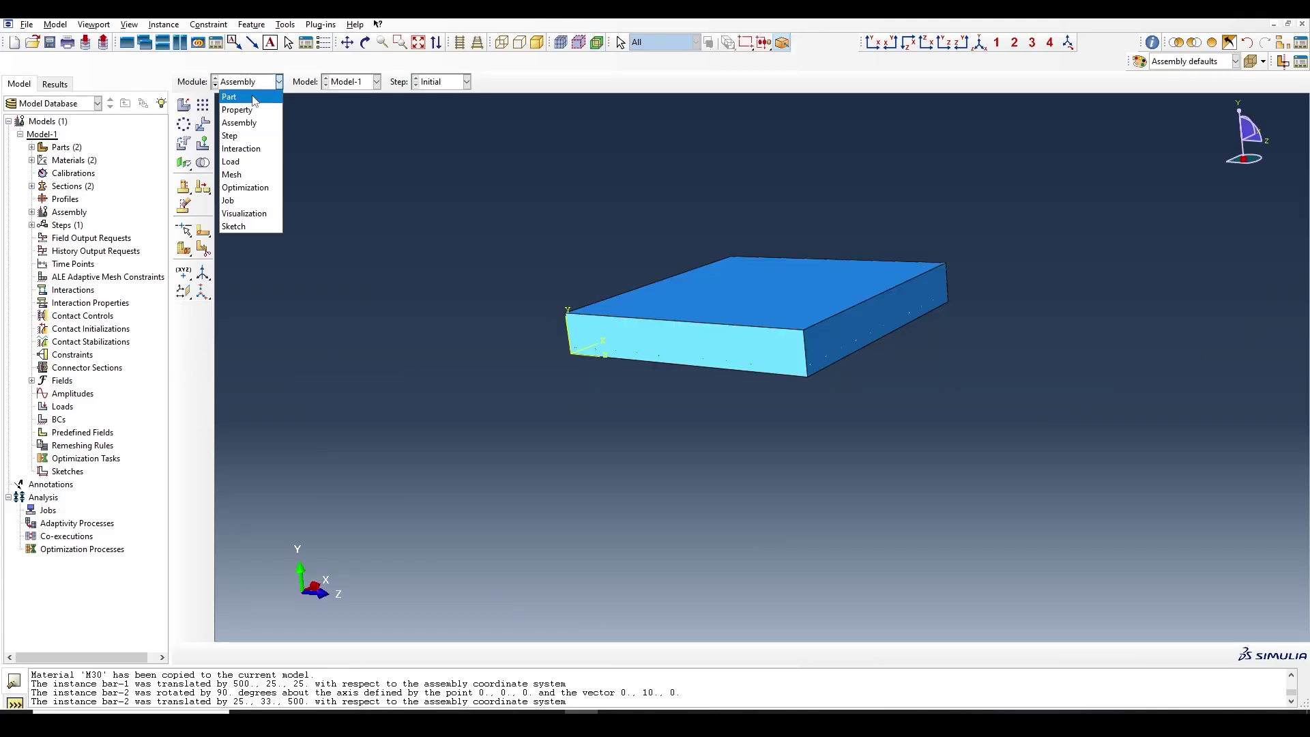
pyautogui.click(239, 160)
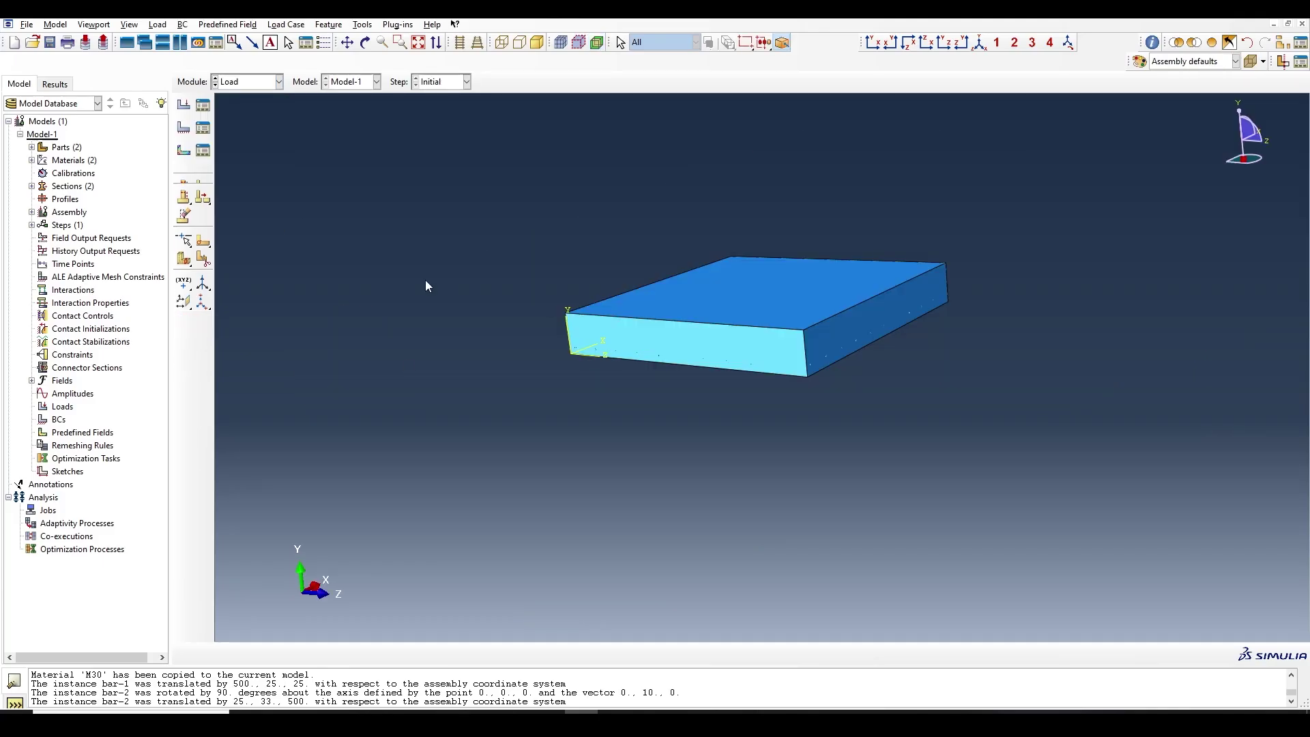
pyautogui.click(203, 104)
pyautogui.click(181, 389)
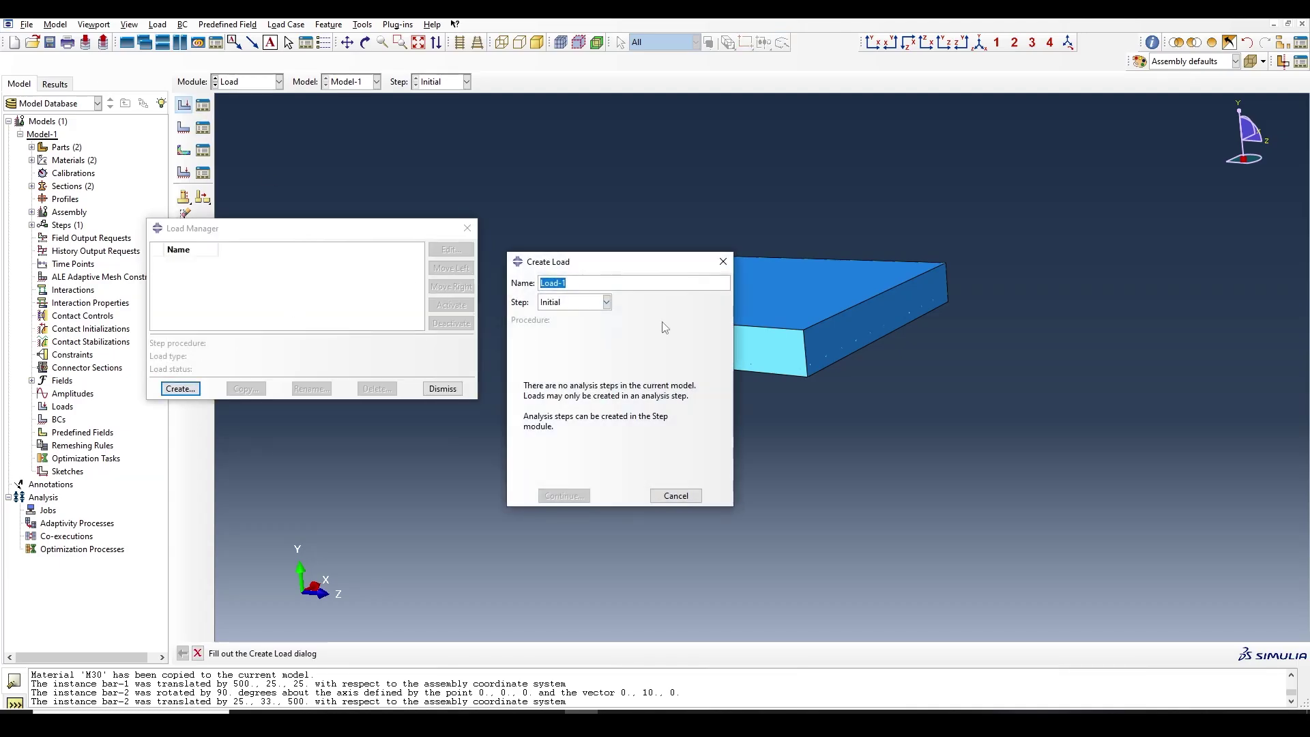
pyautogui.click(605, 302)
pyautogui.click(722, 262)
pyautogui.click(722, 261)
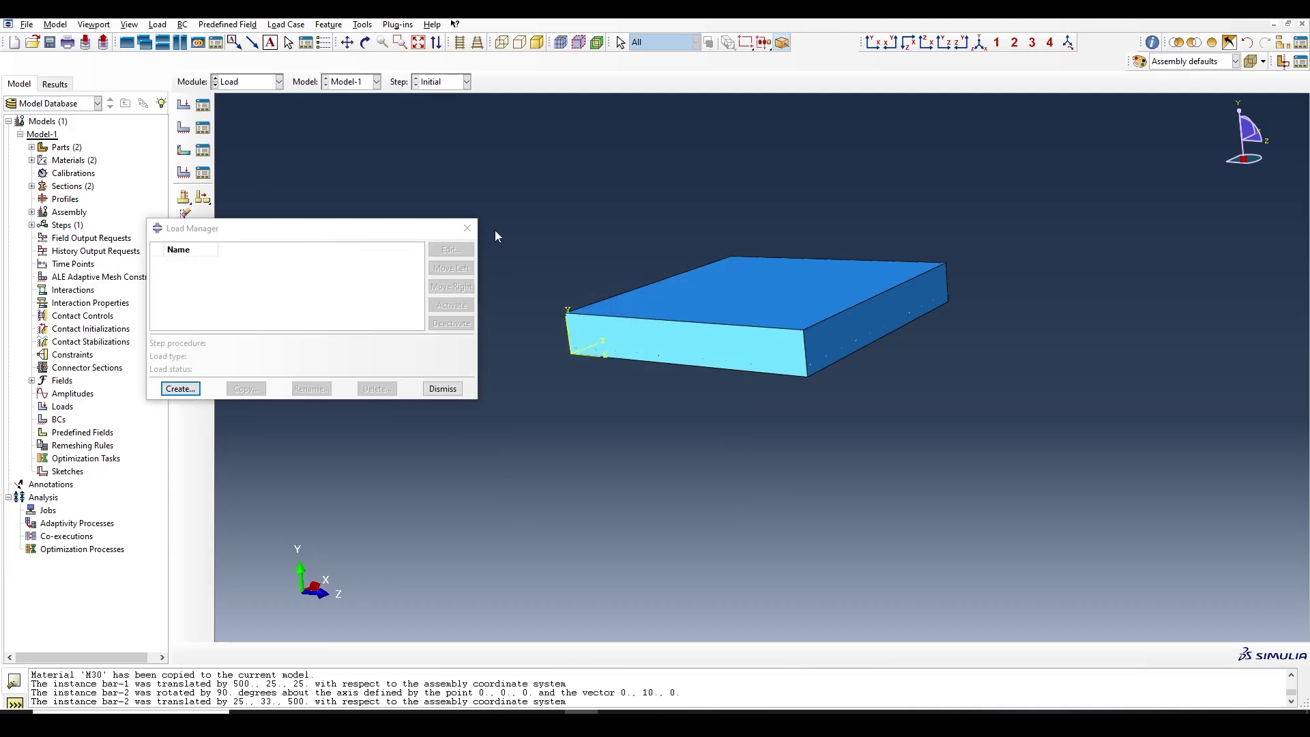
pyautogui.click(470, 229)
# Step: Start a Symmetry/Antisymmetry/Encastre boundary condition in the Initial step and select the slab's side face along the Z axis
pyautogui.click(183, 128)
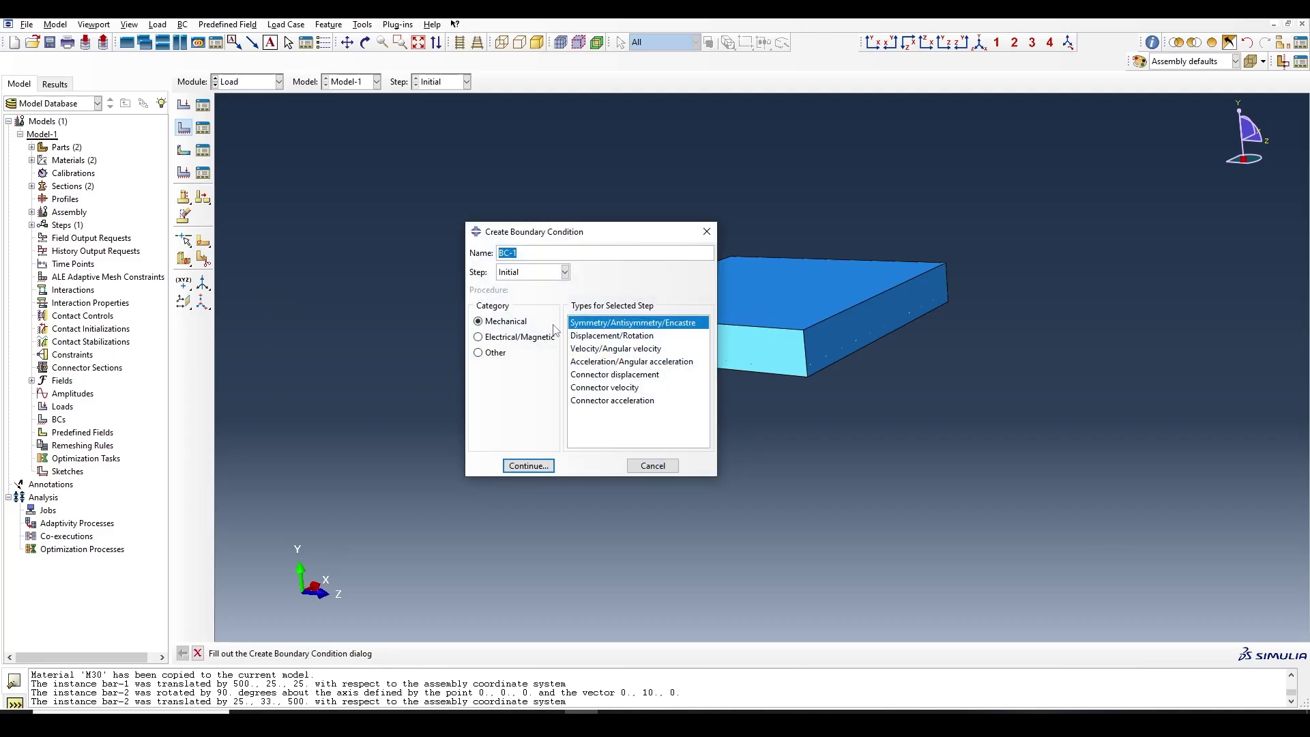
pyautogui.click(529, 466)
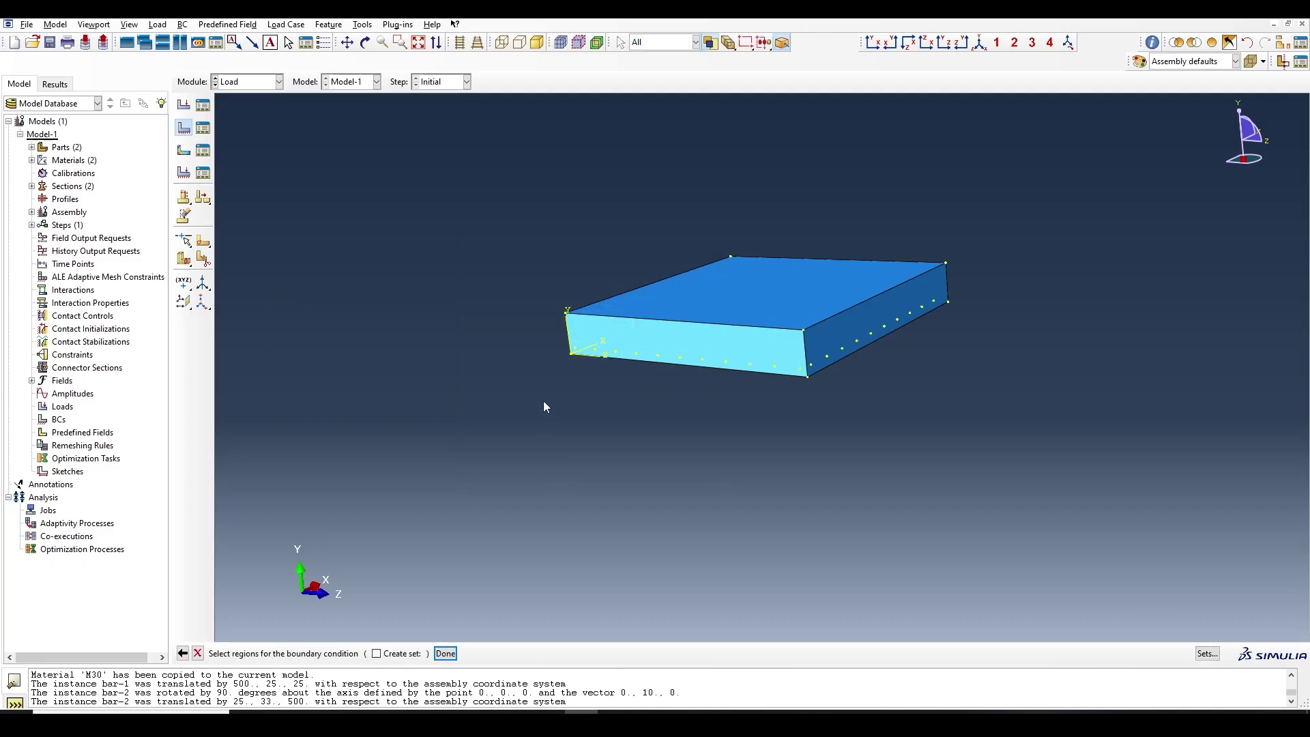
pyautogui.click(653, 364)
# Step: Examine the selected side face and the edges of the slab from several angles for the boundary condition
pyautogui.click(366, 42)
pyautogui.moveTo(733, 476); pyautogui.dragTo(593, 458)
pyautogui.scroll(3, 635, 402)
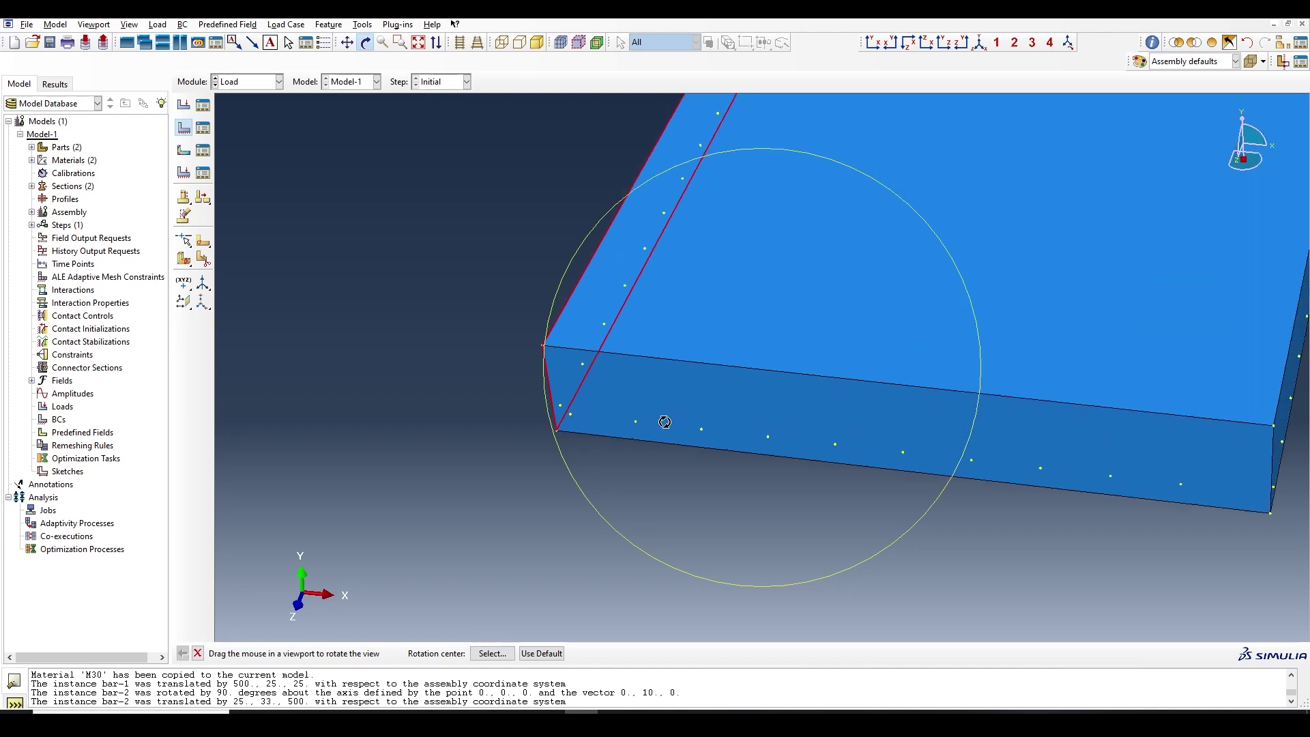
pyautogui.scroll(-3, 764, 357)
pyautogui.scroll(-1, 735, 333)
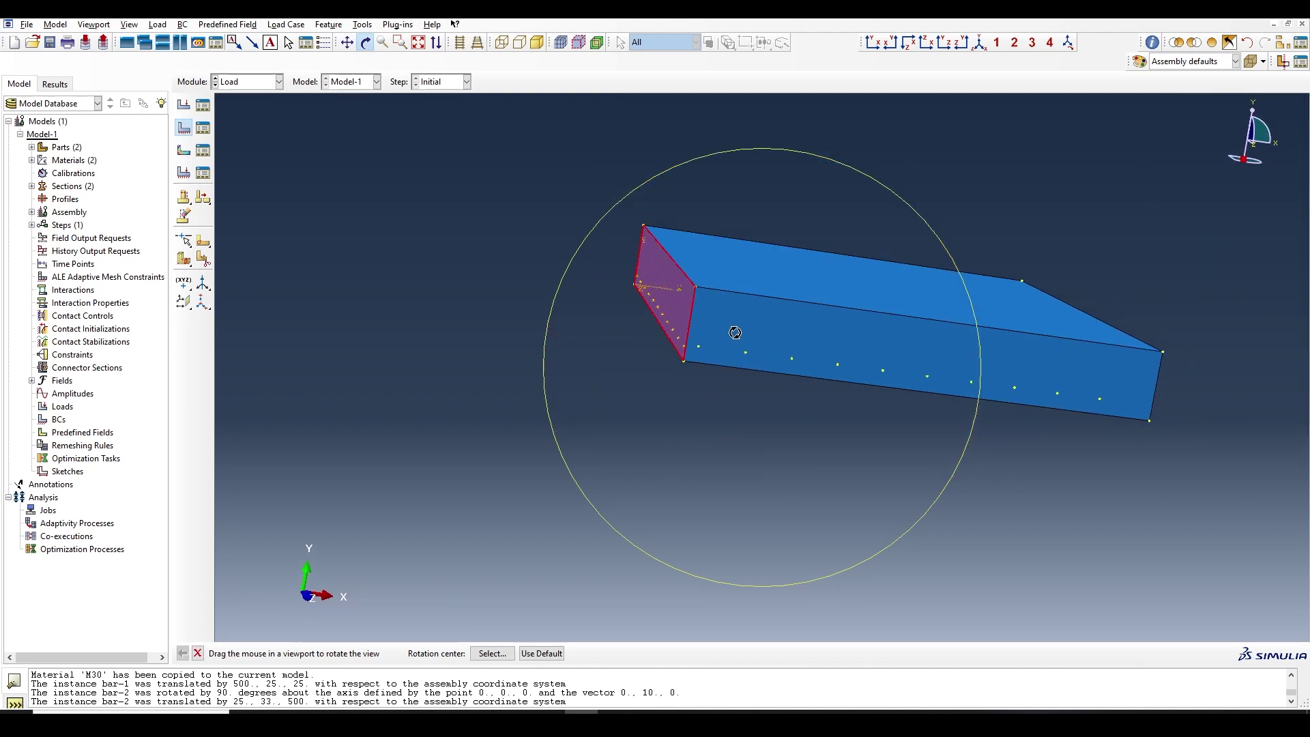
pyautogui.moveTo(735, 333); pyautogui.dragTo(713, 445)
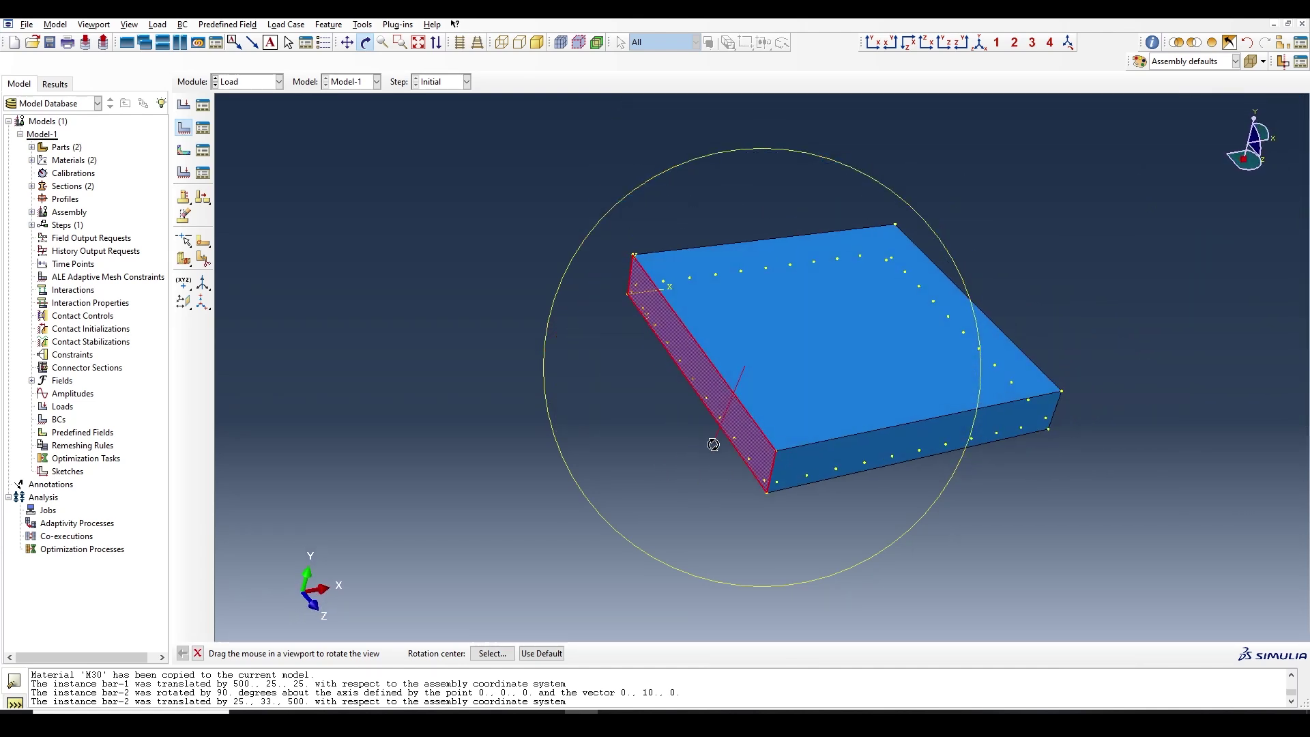
pyautogui.moveTo(791, 481); pyautogui.dragTo(673, 384)
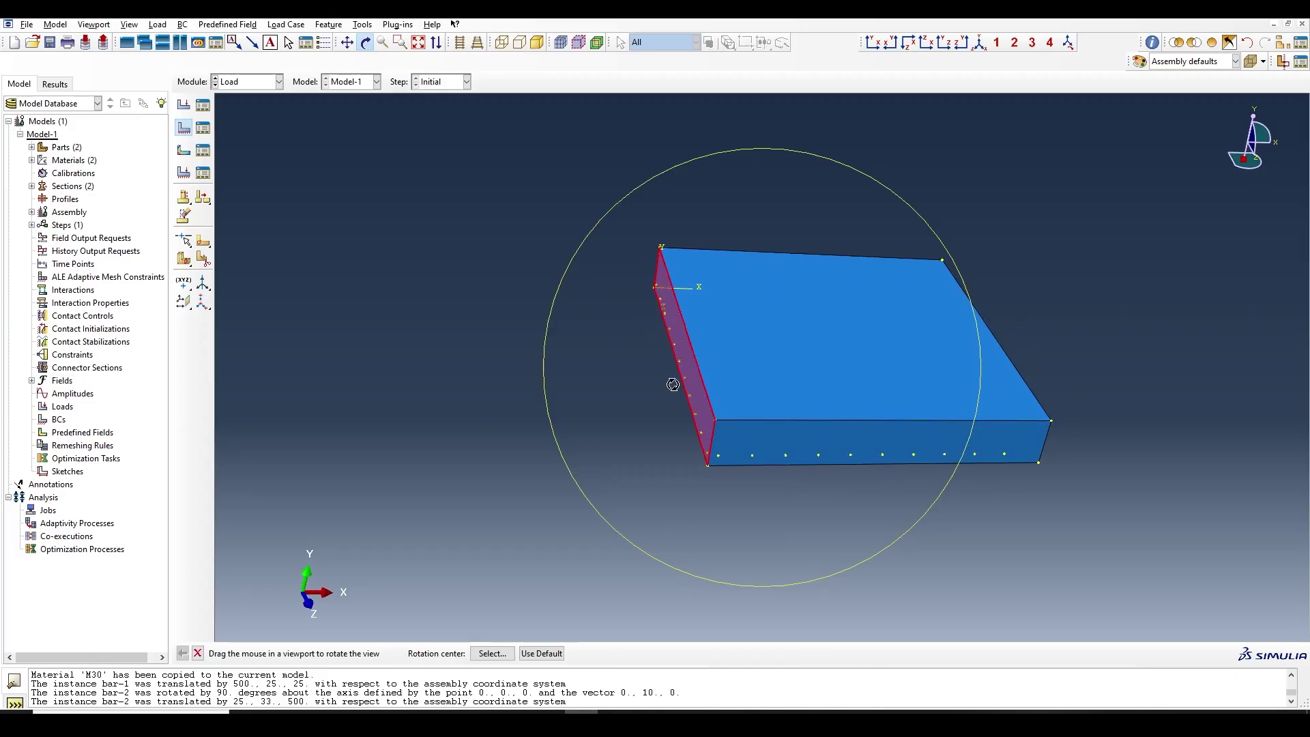
pyautogui.moveTo(696, 440); pyautogui.dragTo(709, 363)
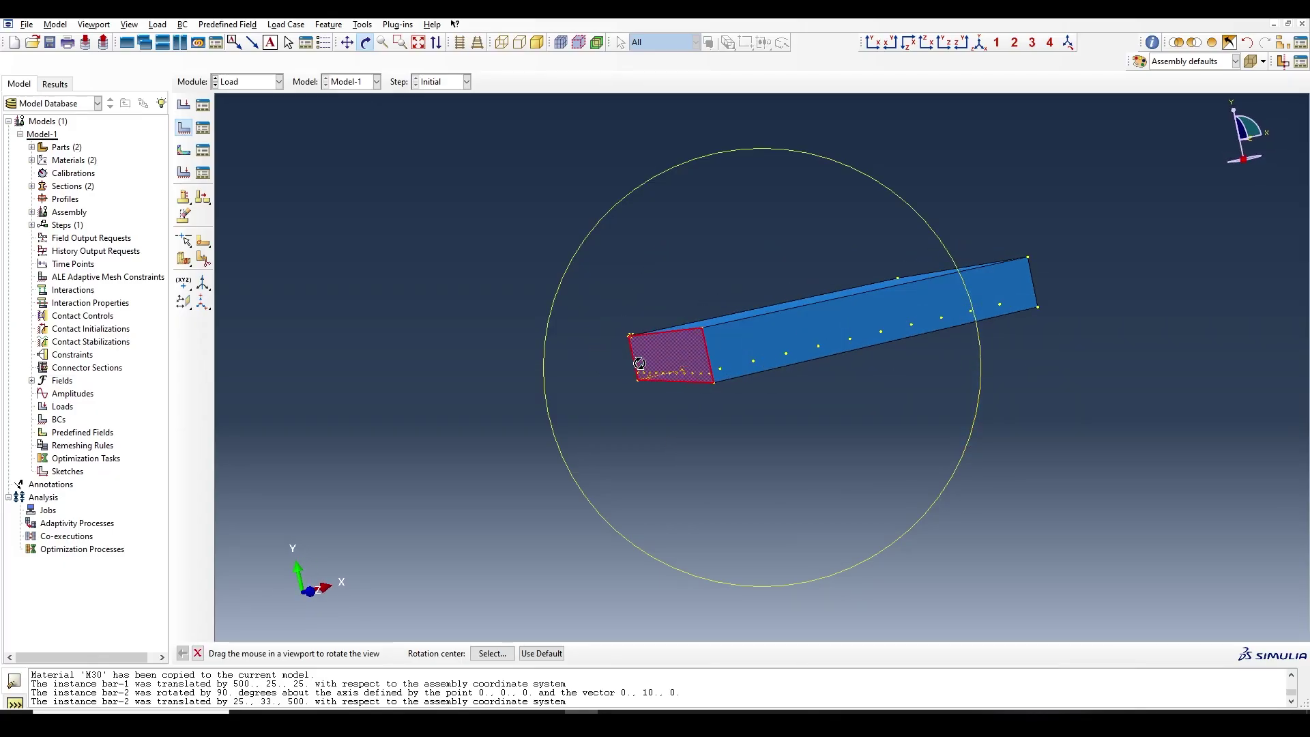
pyautogui.moveTo(795, 375); pyautogui.dragTo(649, 310)
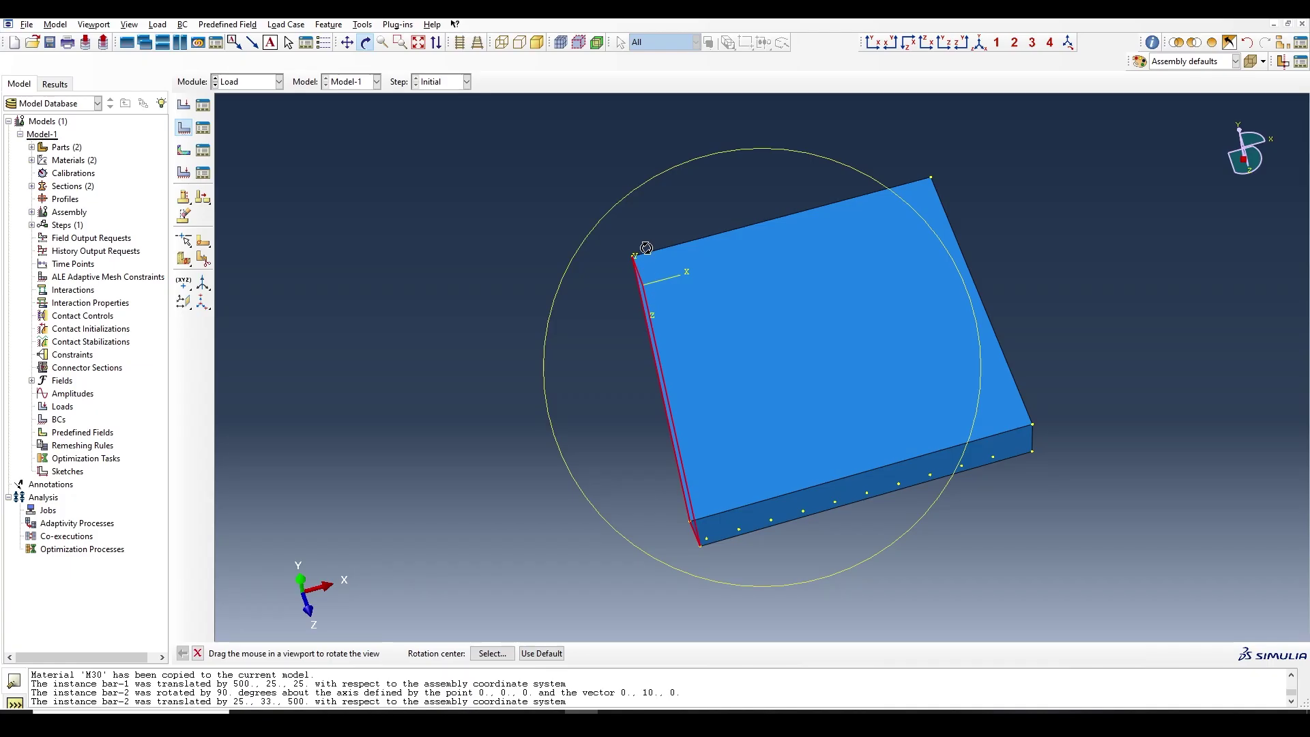
pyautogui.moveTo(673, 379); pyautogui.dragTo(685, 445)
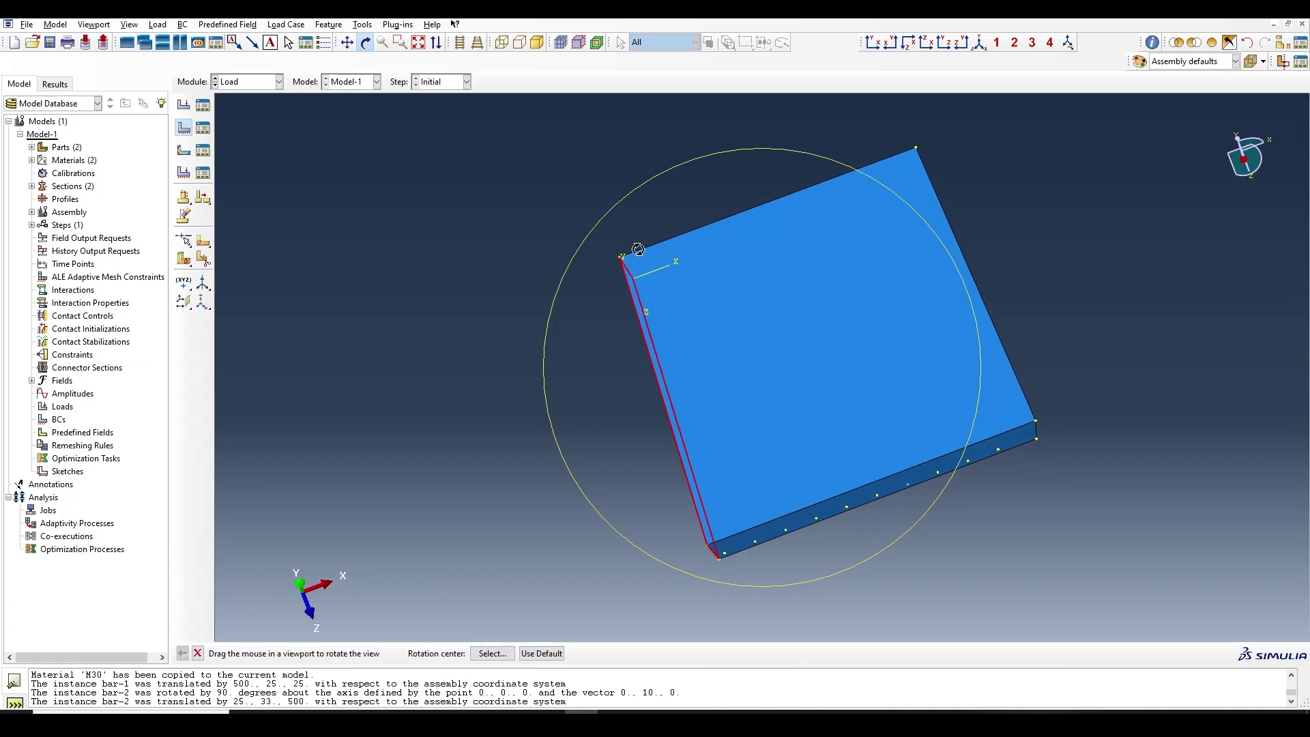
pyautogui.moveTo(686, 420); pyautogui.dragTo(700, 281)
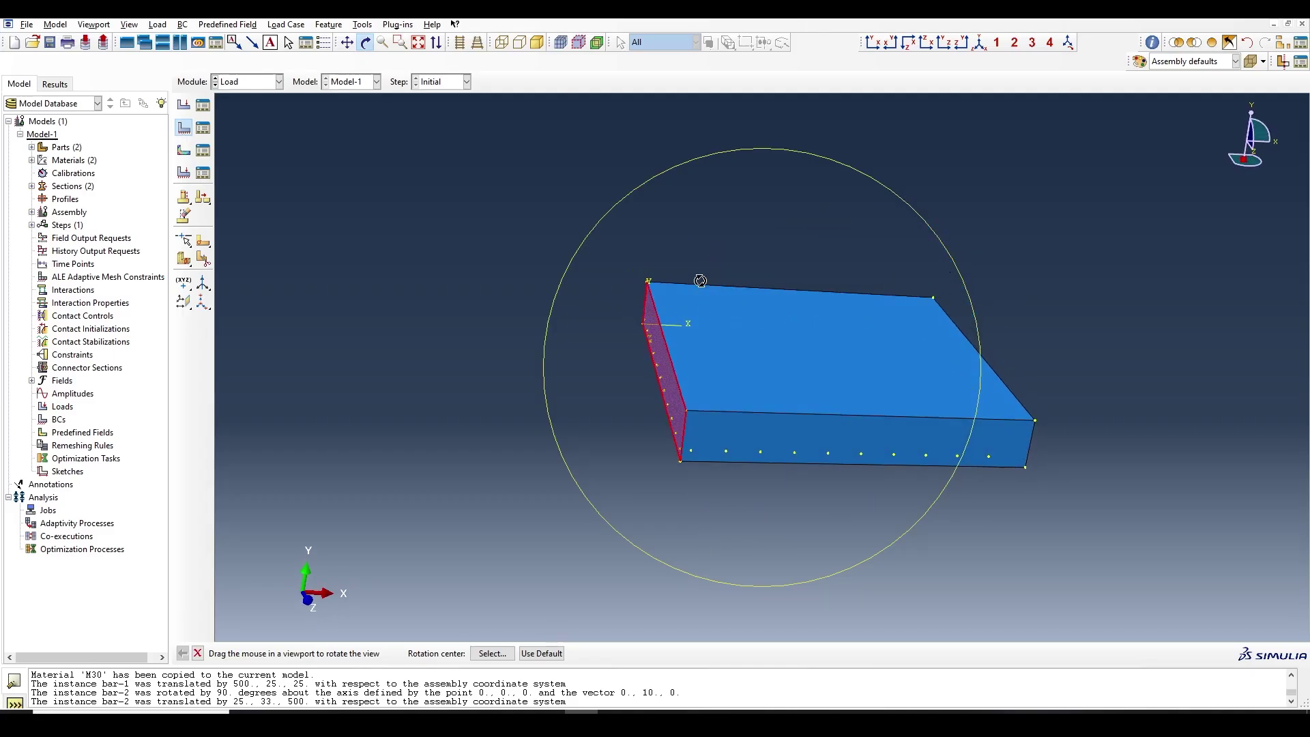
# Step: Abandon the boundary condition and go back to the slab part in the Part module
pyautogui.press('Escape')
pyautogui.click(259, 82)
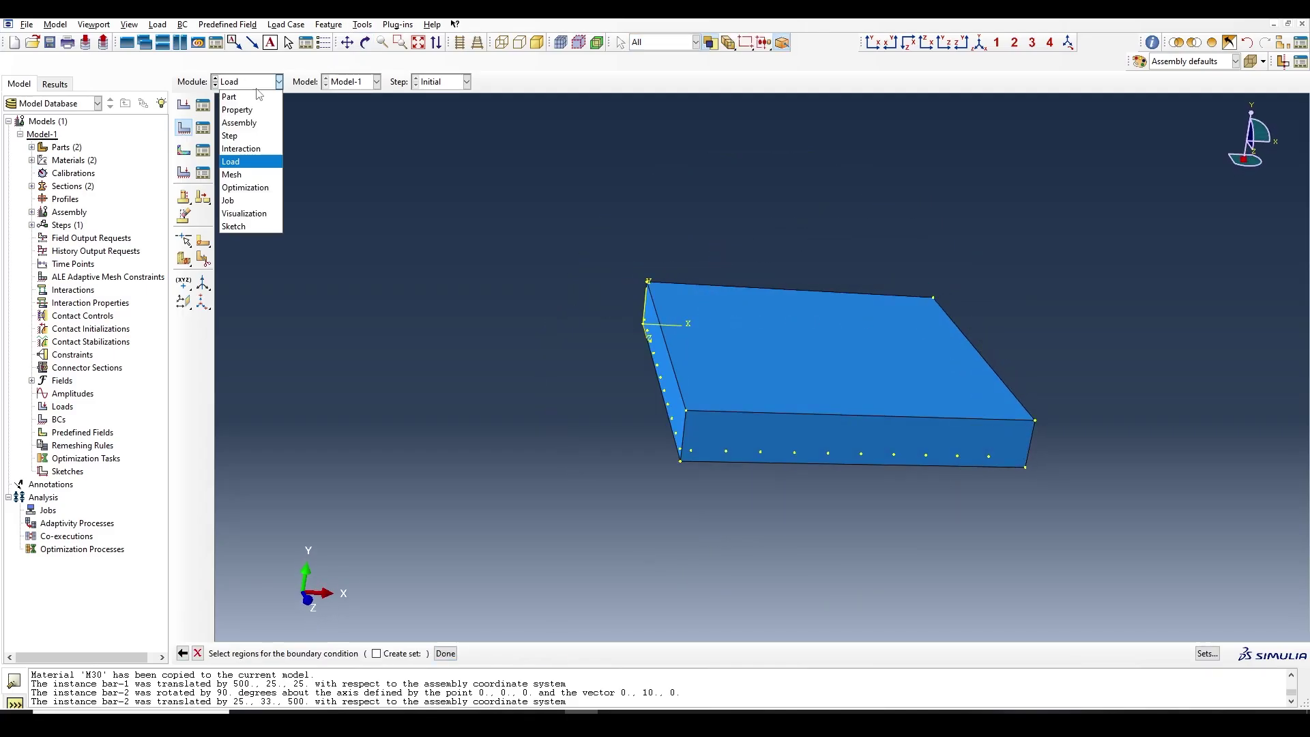
pyautogui.click(258, 97)
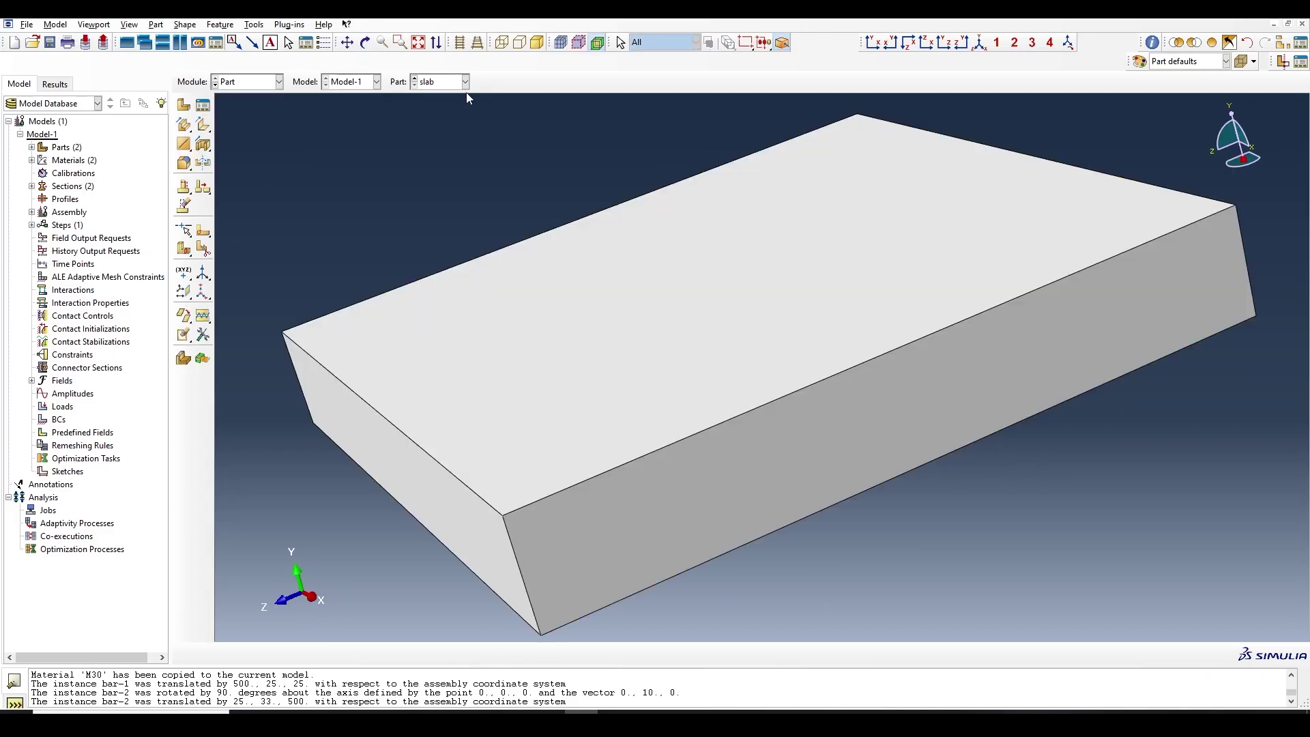
pyautogui.click(183, 189)
pyautogui.click(526, 284)
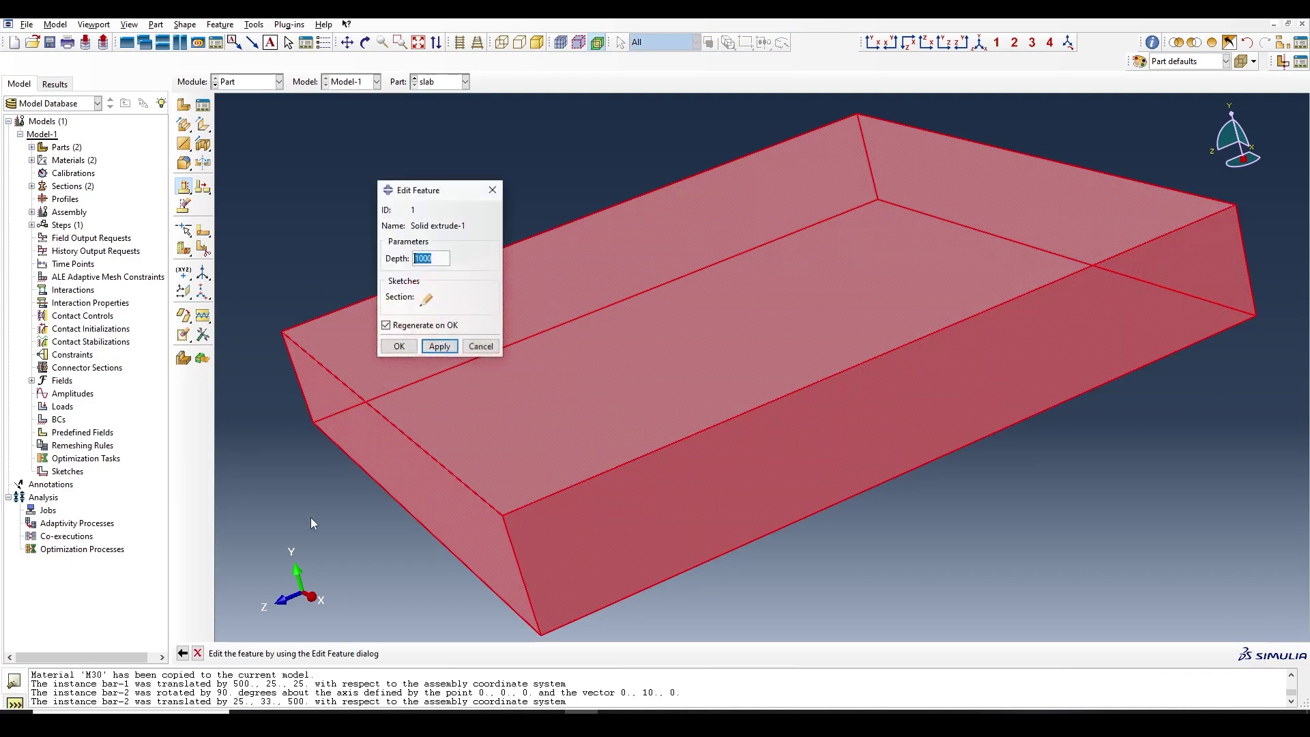
pyautogui.click(492, 190)
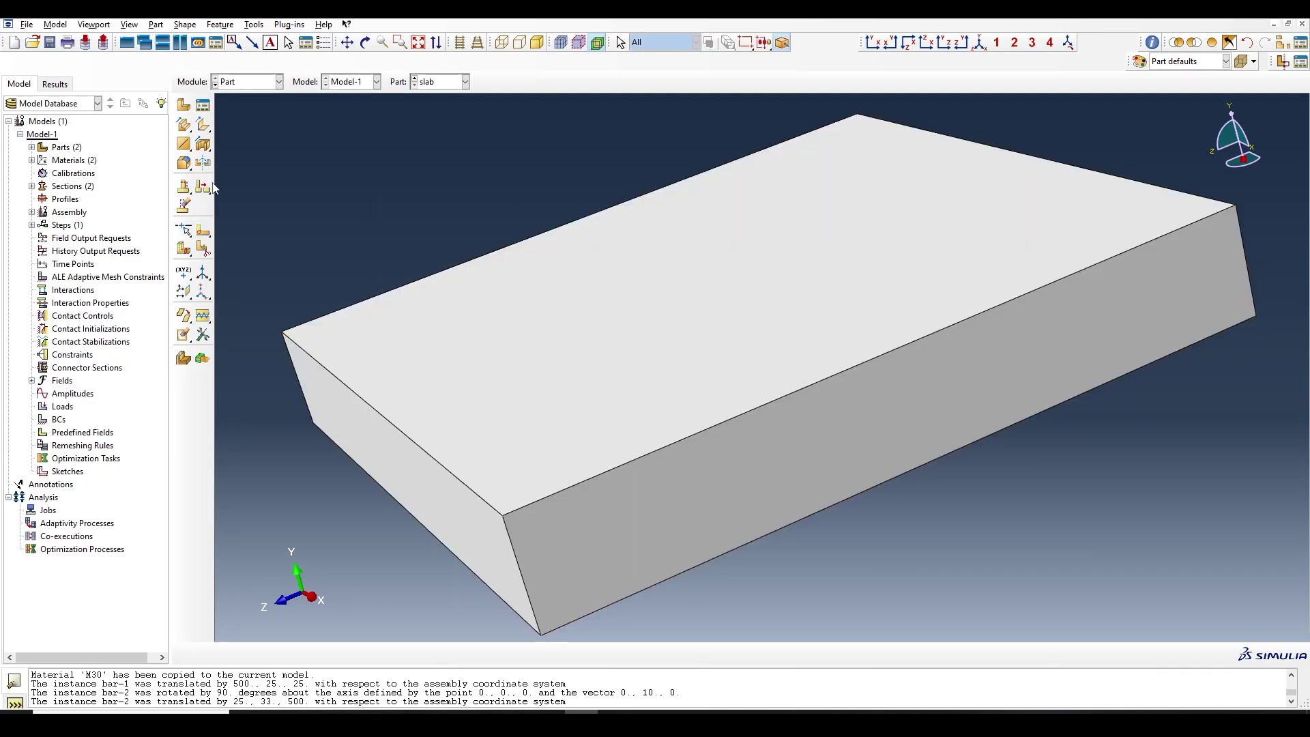
# Step: Start a Partition Face sketch on the slab's top face, oriented by one of its edges
pyautogui.click(203, 229)
pyautogui.click(677, 272)
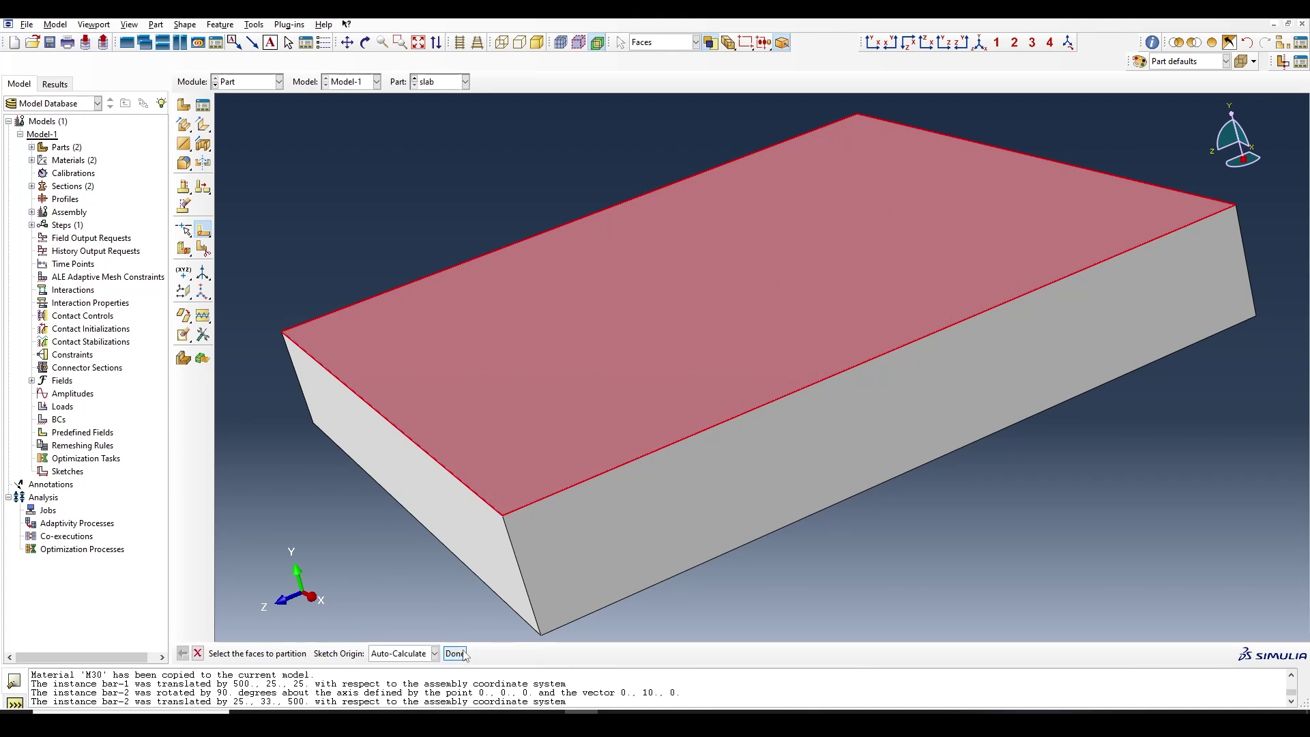
pyautogui.click(455, 654)
pyautogui.click(446, 473)
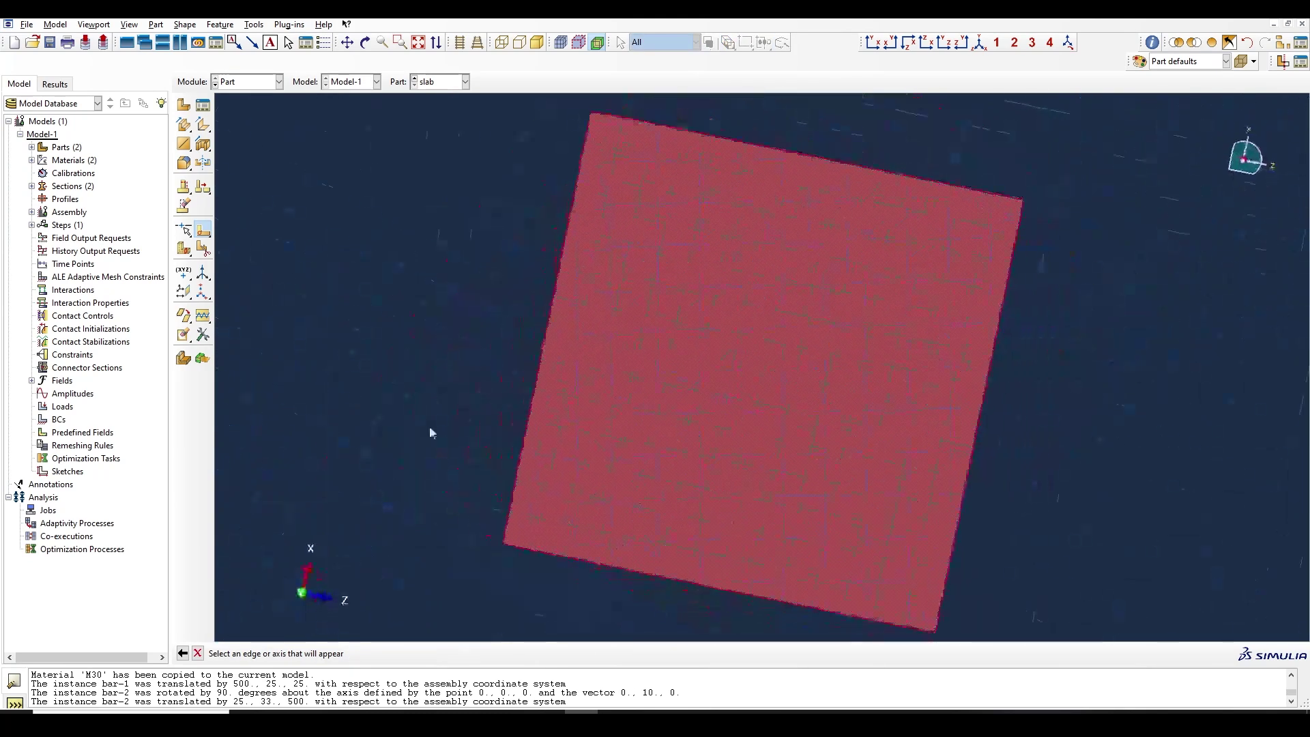
# Step: Offset all four edges of the top face inward by 30 and complete the face partition
pyautogui.click(202, 203)
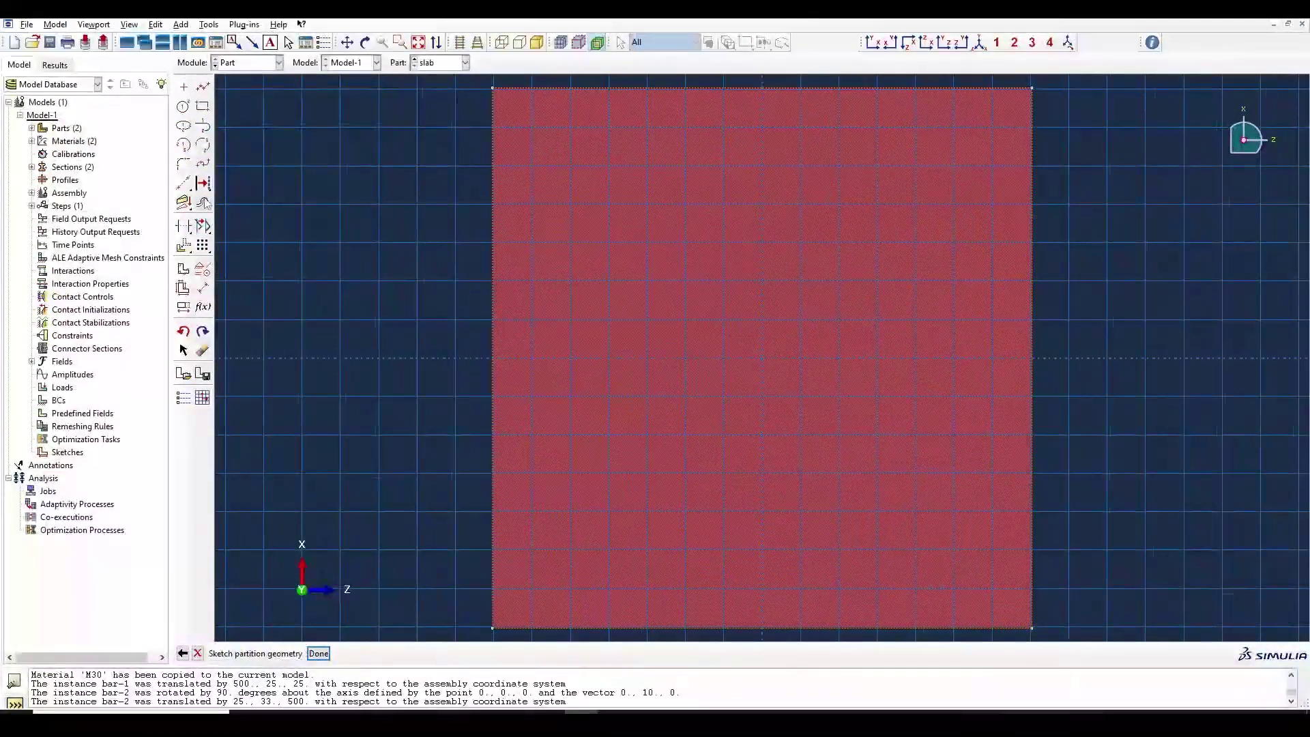
pyautogui.scroll(-2, 481, 211)
pyautogui.moveTo(959, 579)
pyautogui.mouseDown()
pyautogui.moveTo(394, 202)
pyautogui.moveTo(356, 93)
pyautogui.mouseUp()
pyautogui.click(385, 653)
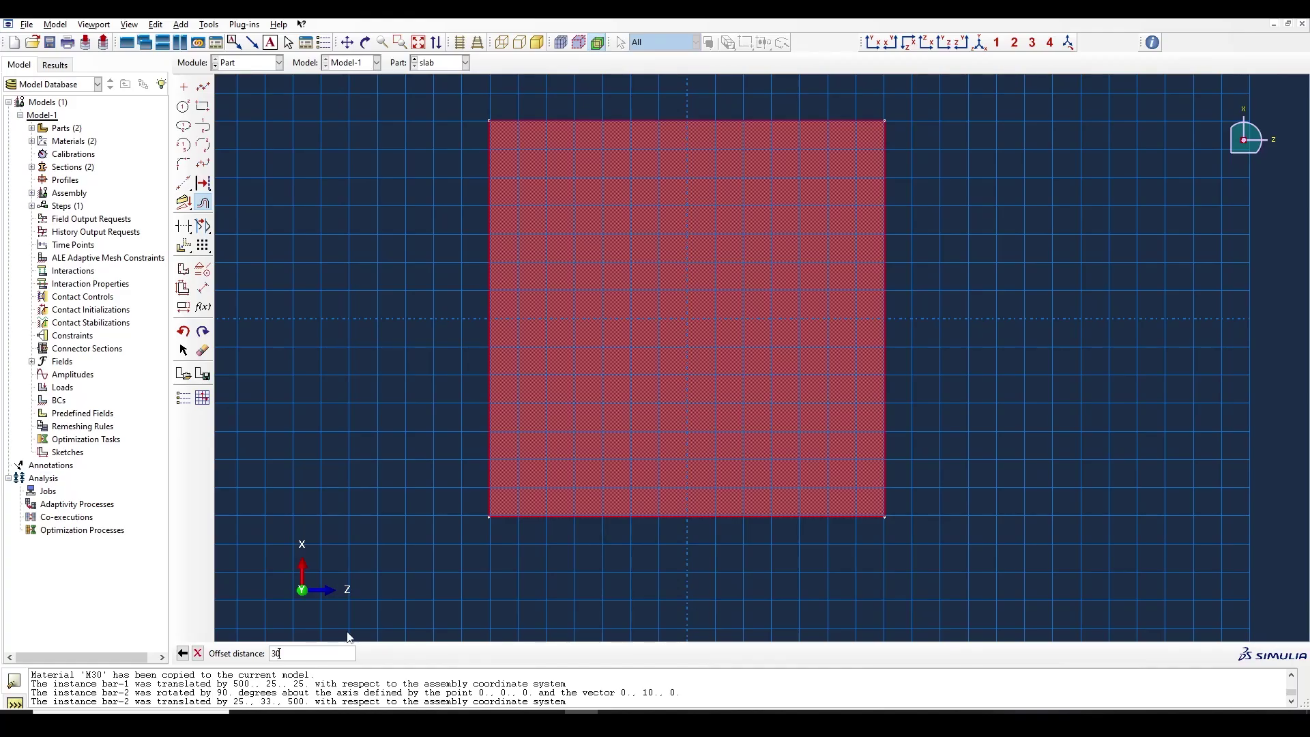
pyautogui.press('Return')
pyautogui.click(362, 653)
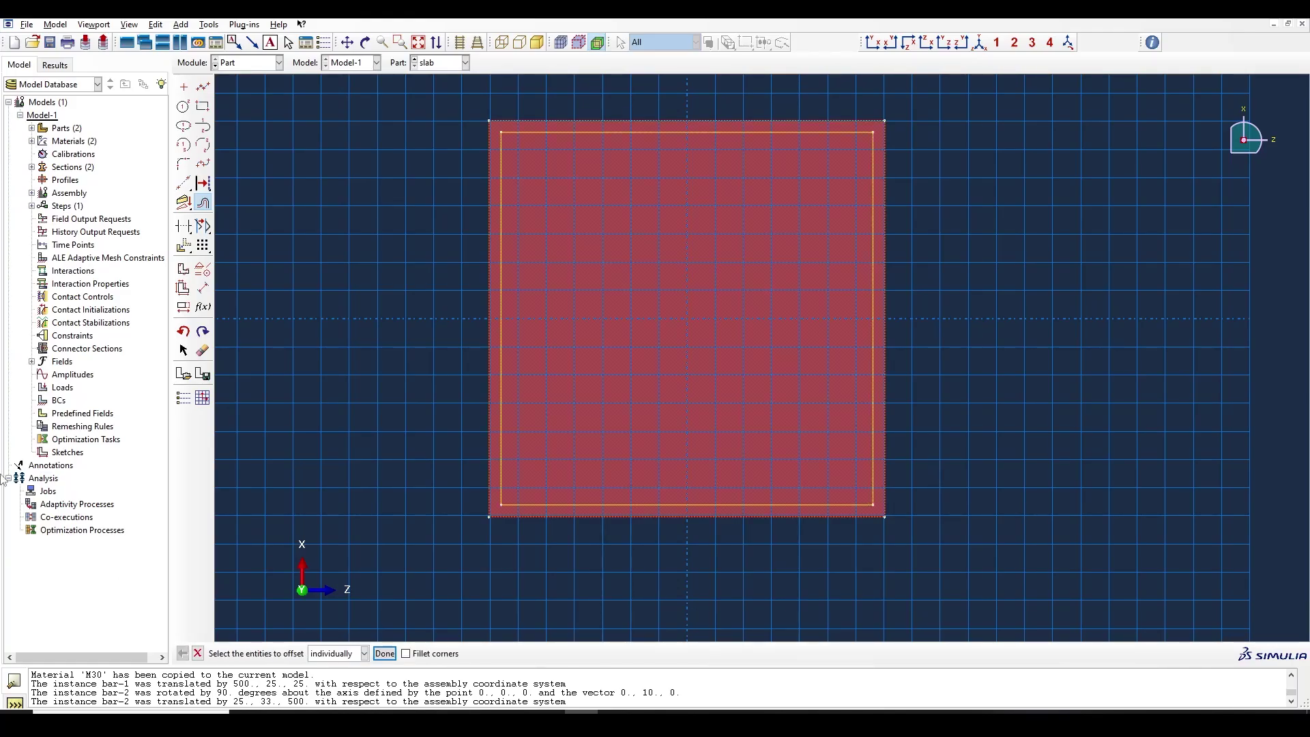
pyautogui.press('Escape')
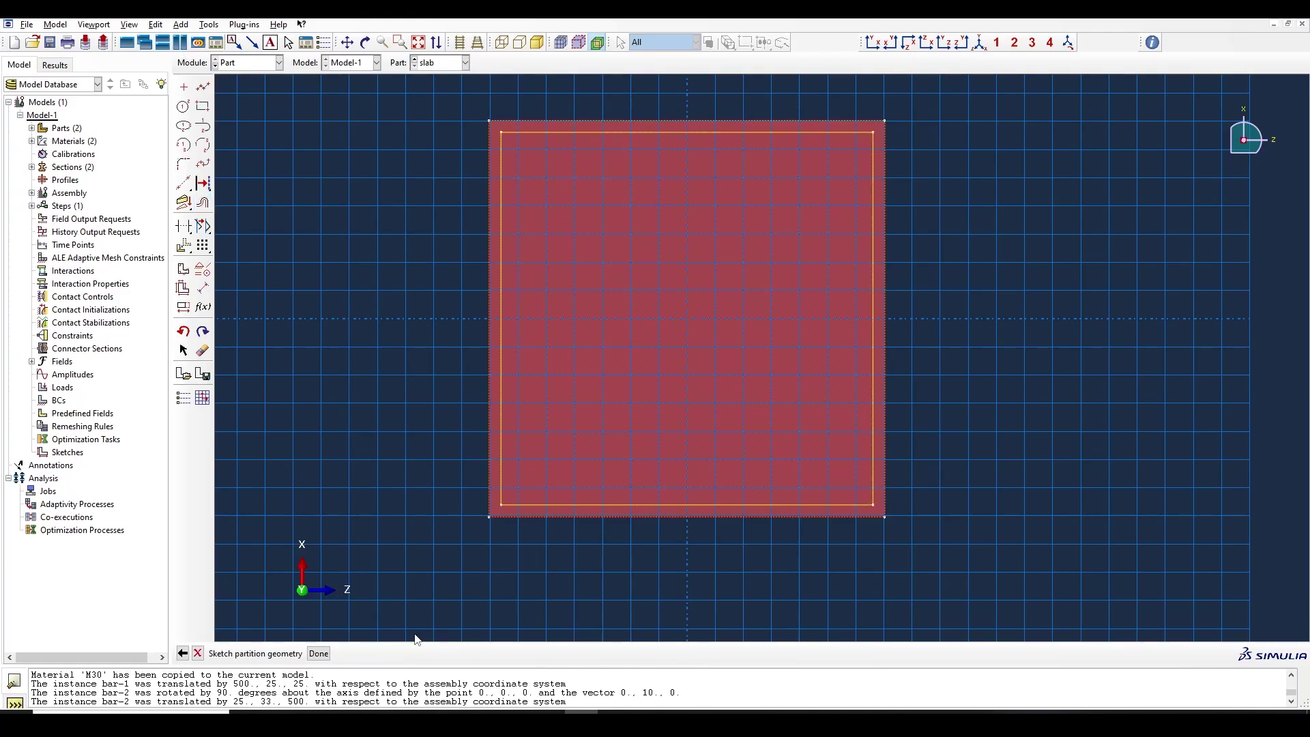
pyautogui.click(319, 653)
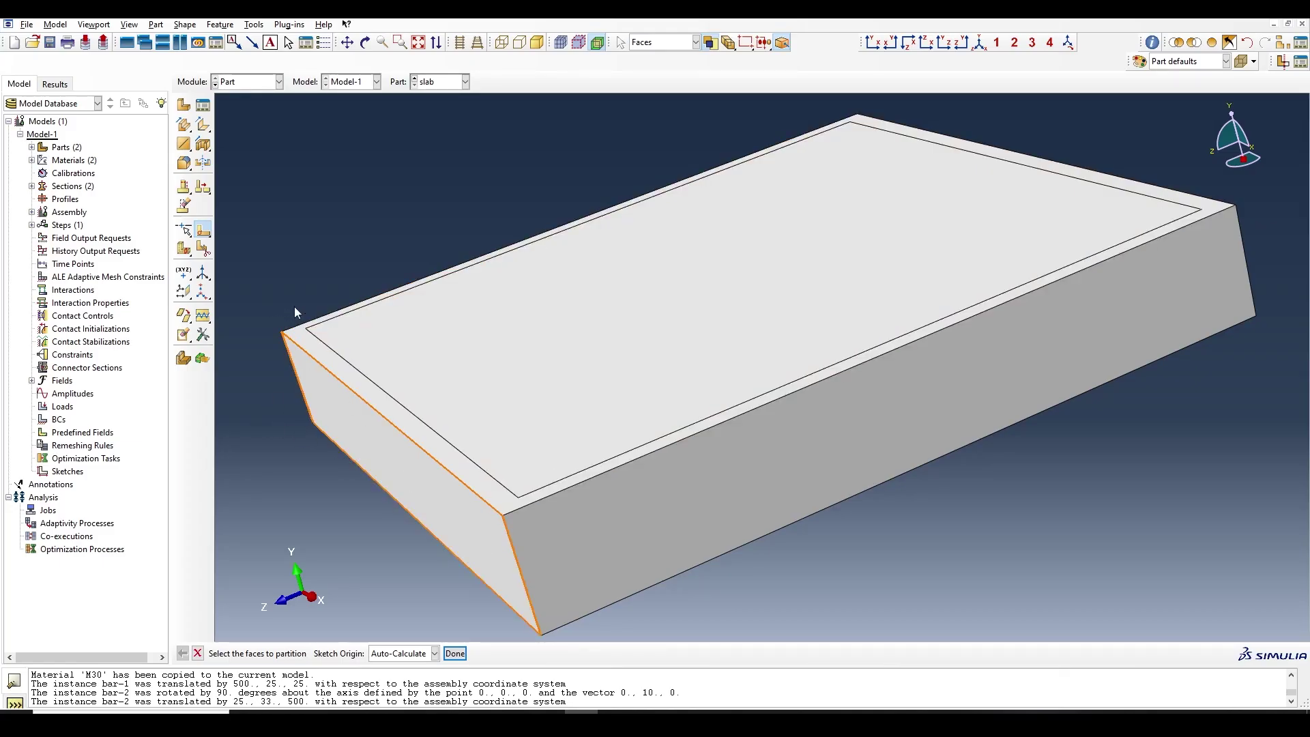
# Step: Start a Partition Face sketch on the slab's underside, using one of its edges for orientation
pyautogui.scroll(5, 294, 324)
pyautogui.scroll(3, 316, 332)
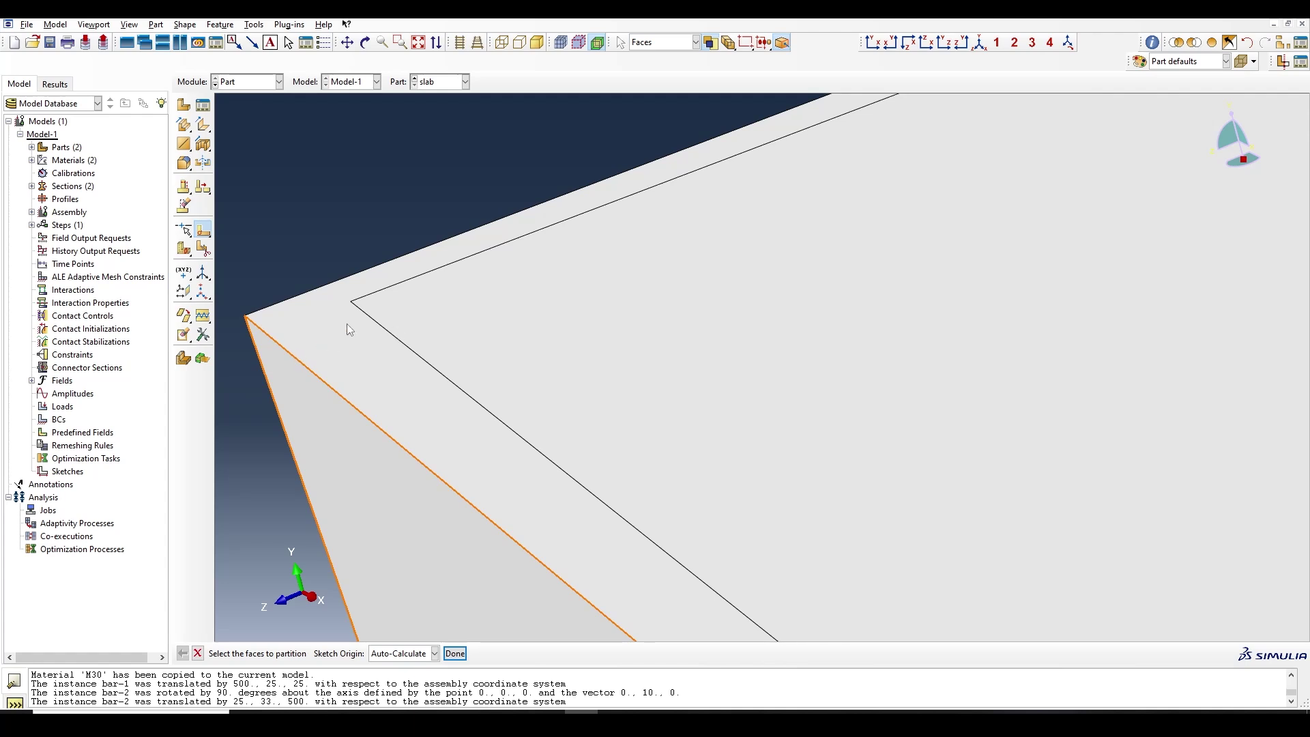
pyautogui.scroll(5, 360, 356)
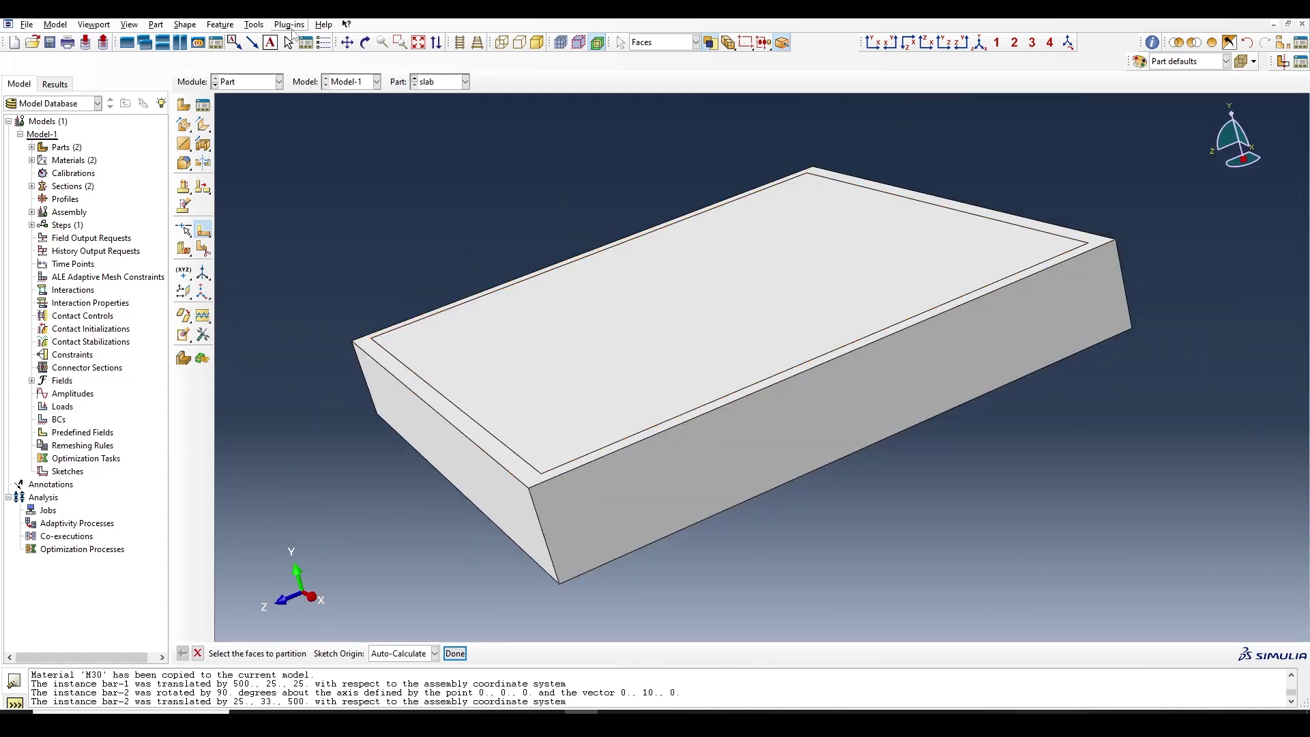
pyautogui.click(365, 42)
pyautogui.moveTo(696, 469); pyautogui.dragTo(700, 257)
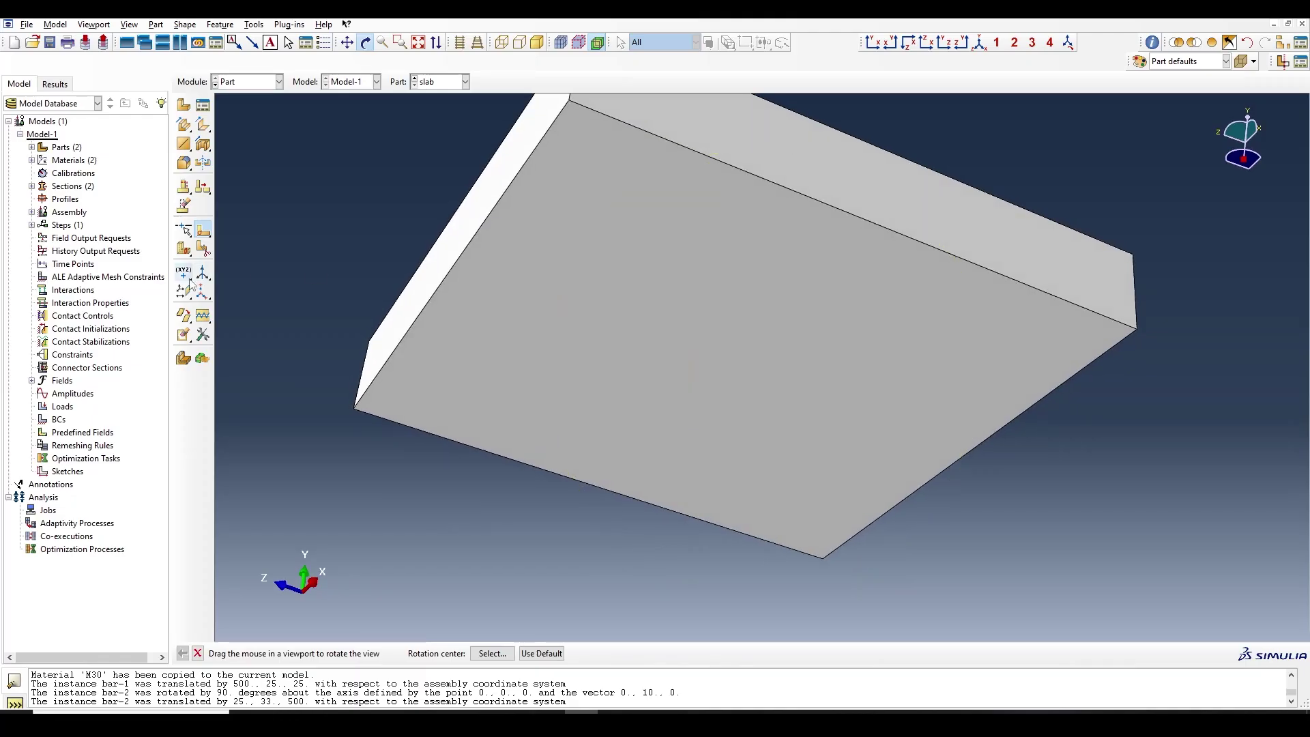
pyautogui.press('Escape')
pyautogui.press('Escape')
pyautogui.click(203, 236)
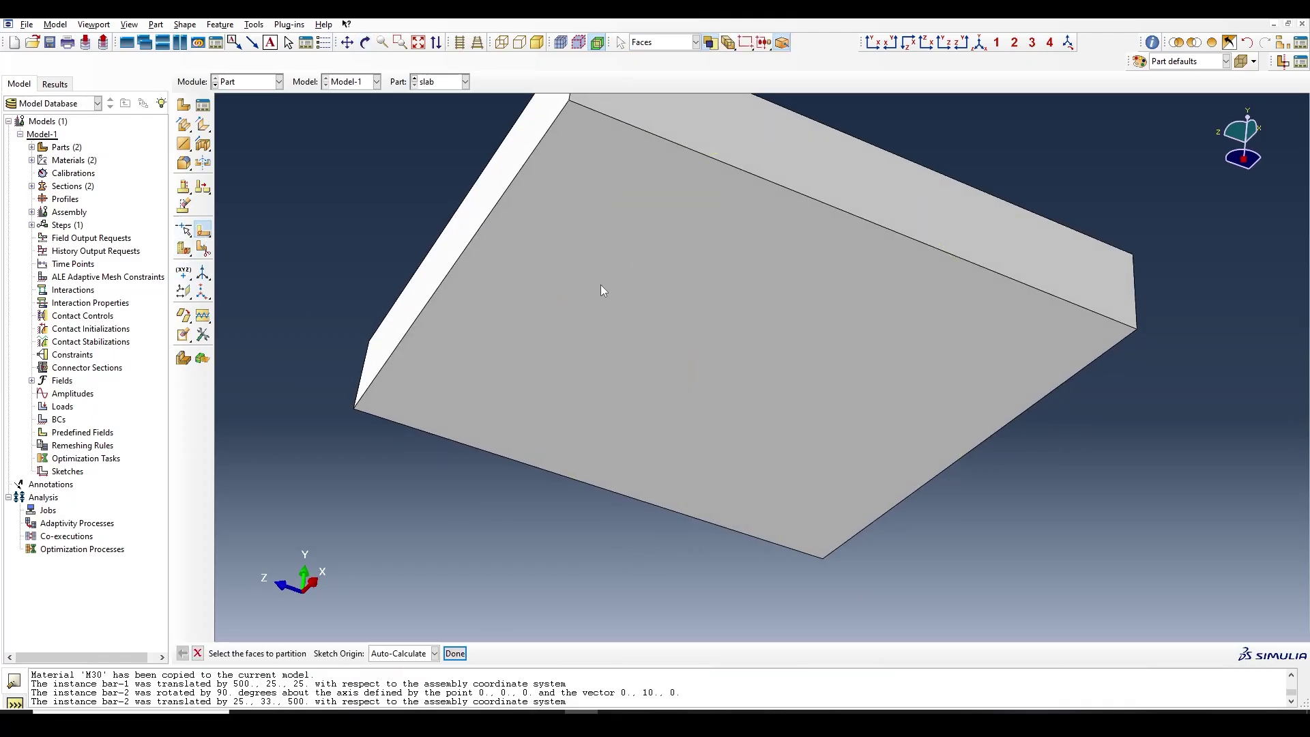
pyautogui.click(603, 287)
pyautogui.click(450, 654)
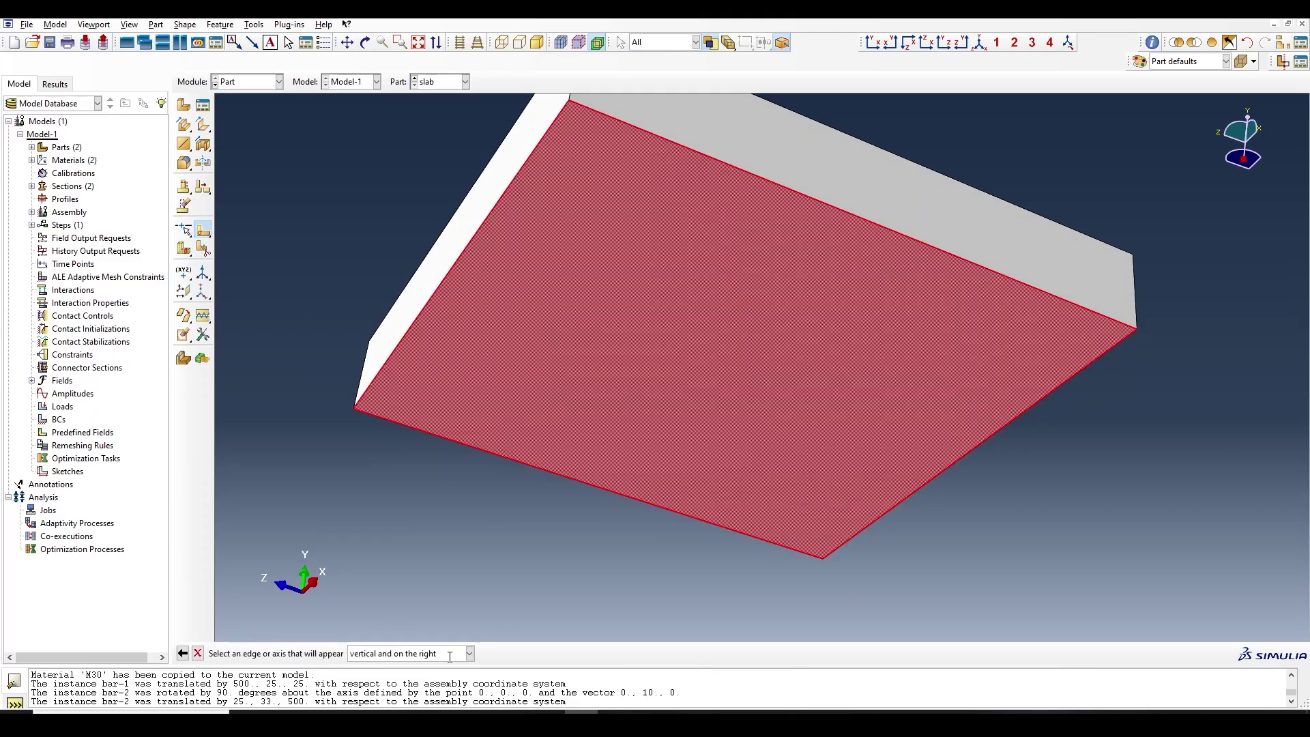
pyautogui.click(444, 303)
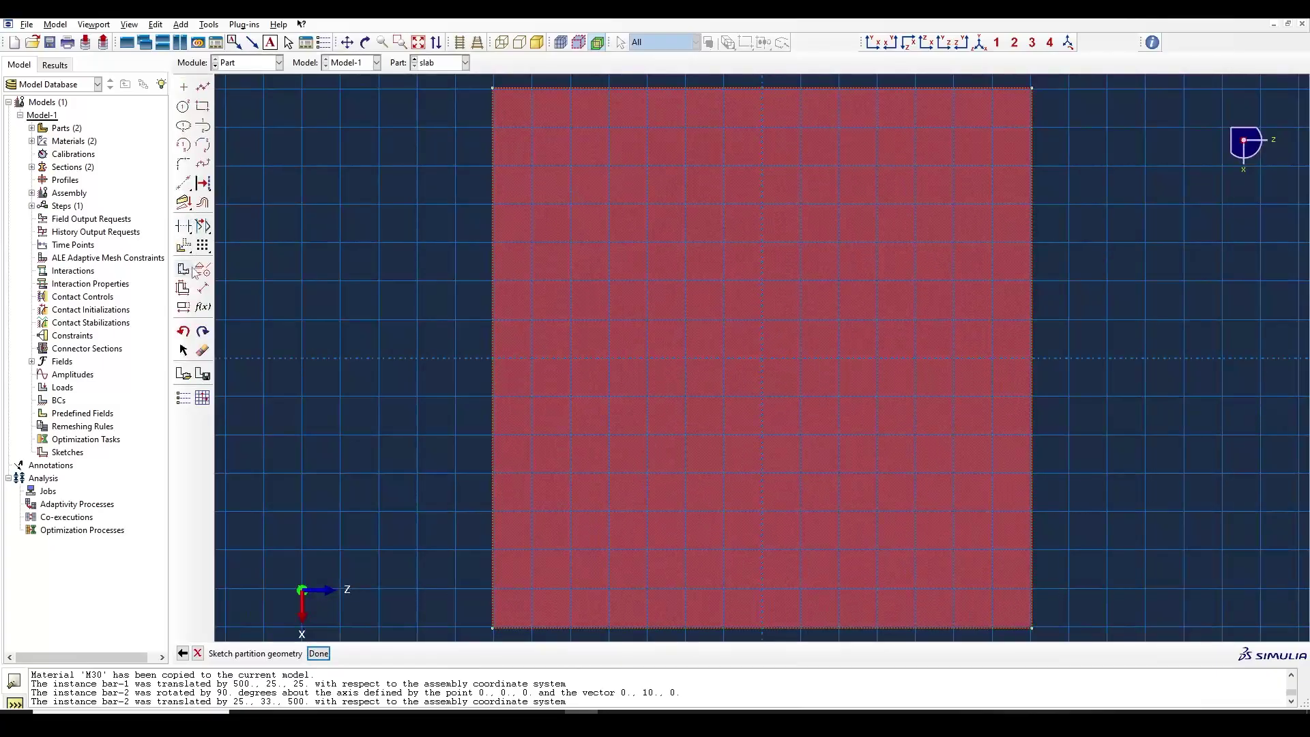
# Step: Offset the four edges of the bottom face inward by 30 and finish partitioning that face
pyautogui.click(204, 203)
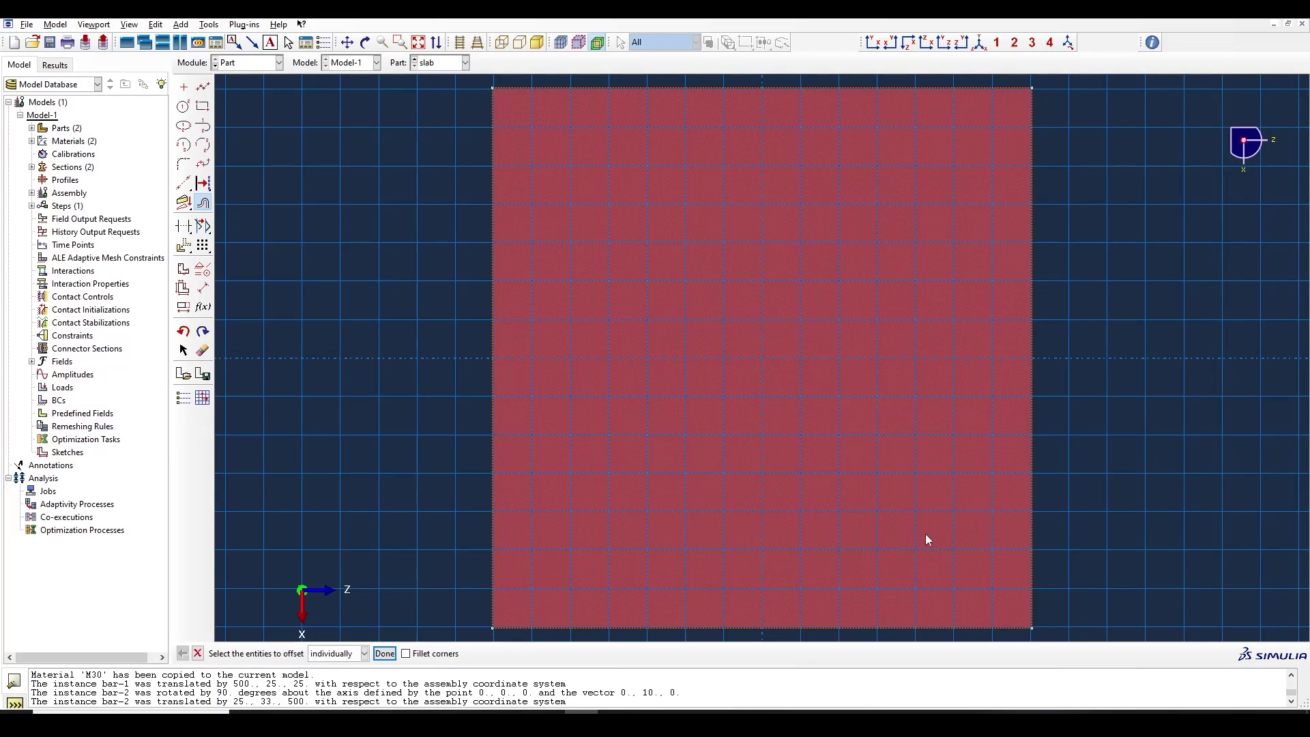
pyautogui.scroll(-3, 928, 541)
pyautogui.moveTo(1026, 614)
pyautogui.mouseDown()
pyautogui.moveTo(648, 399)
pyautogui.moveTo(557, 203)
pyautogui.mouseUp()
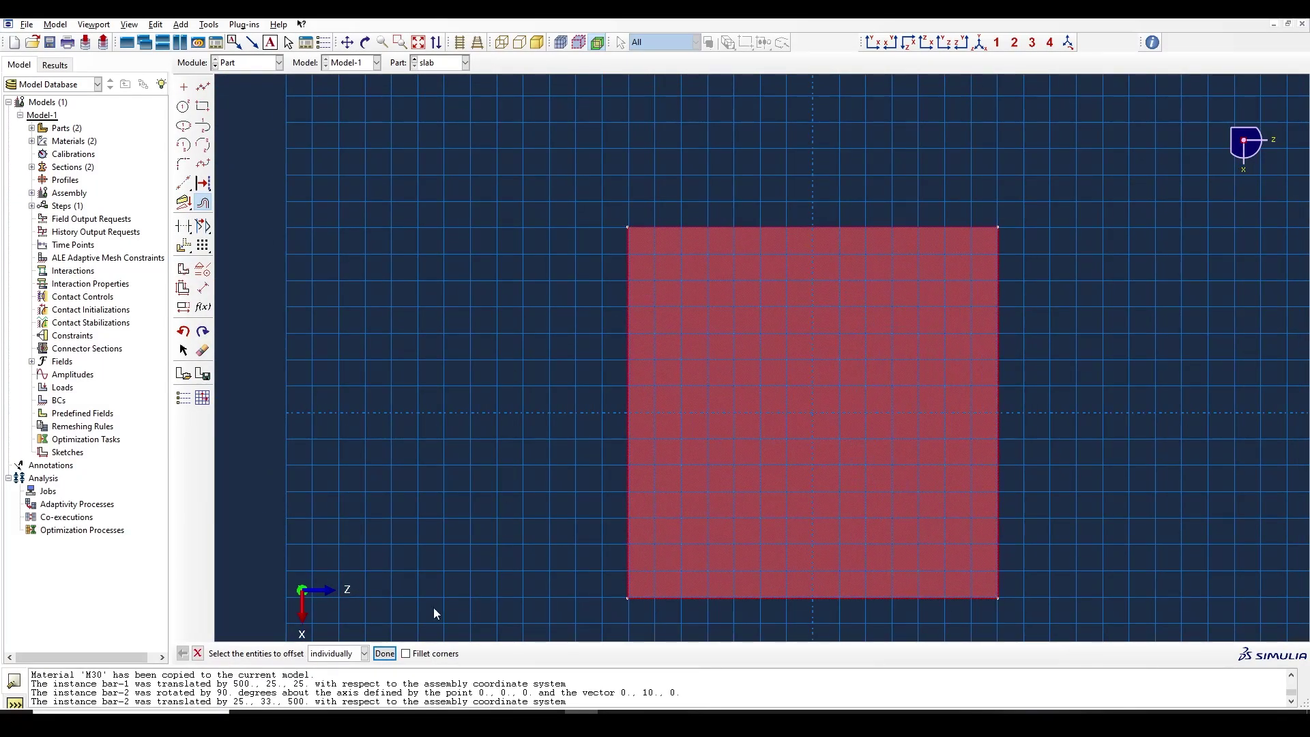
pyautogui.click(386, 653)
pyautogui.write('30')
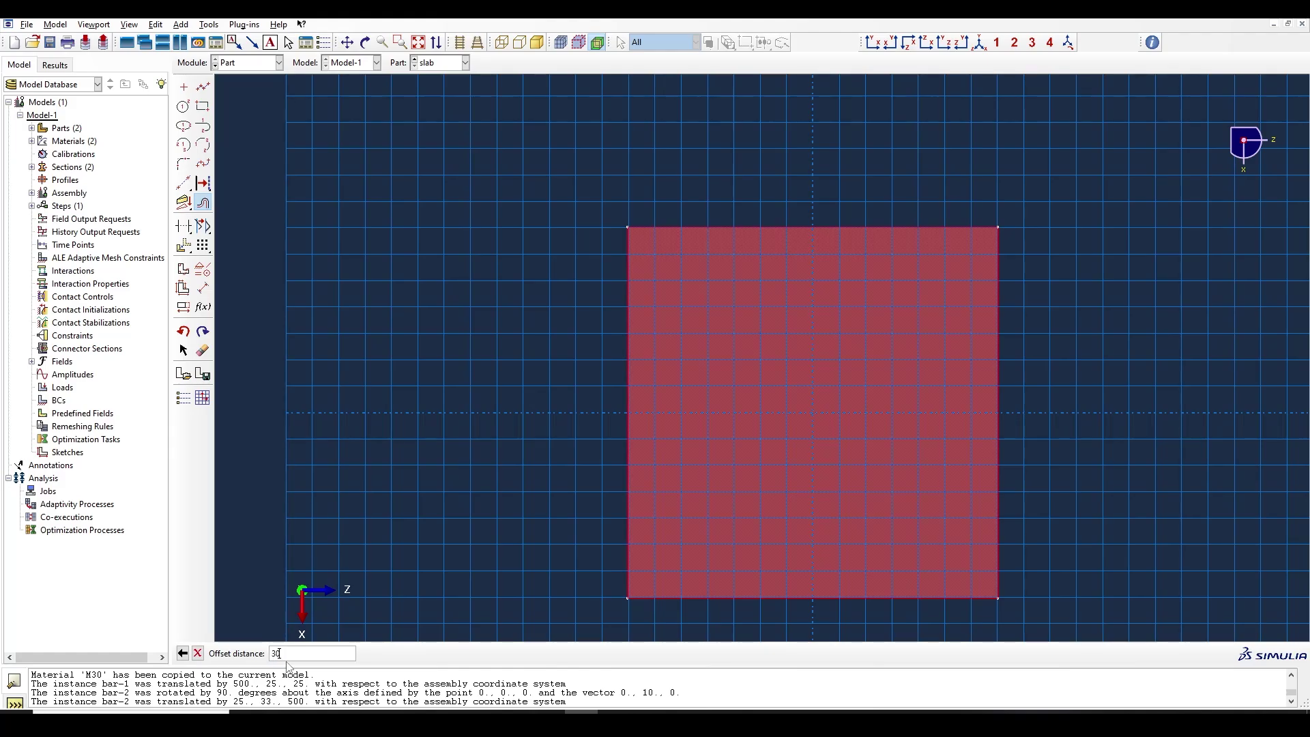
pyautogui.press('Return')
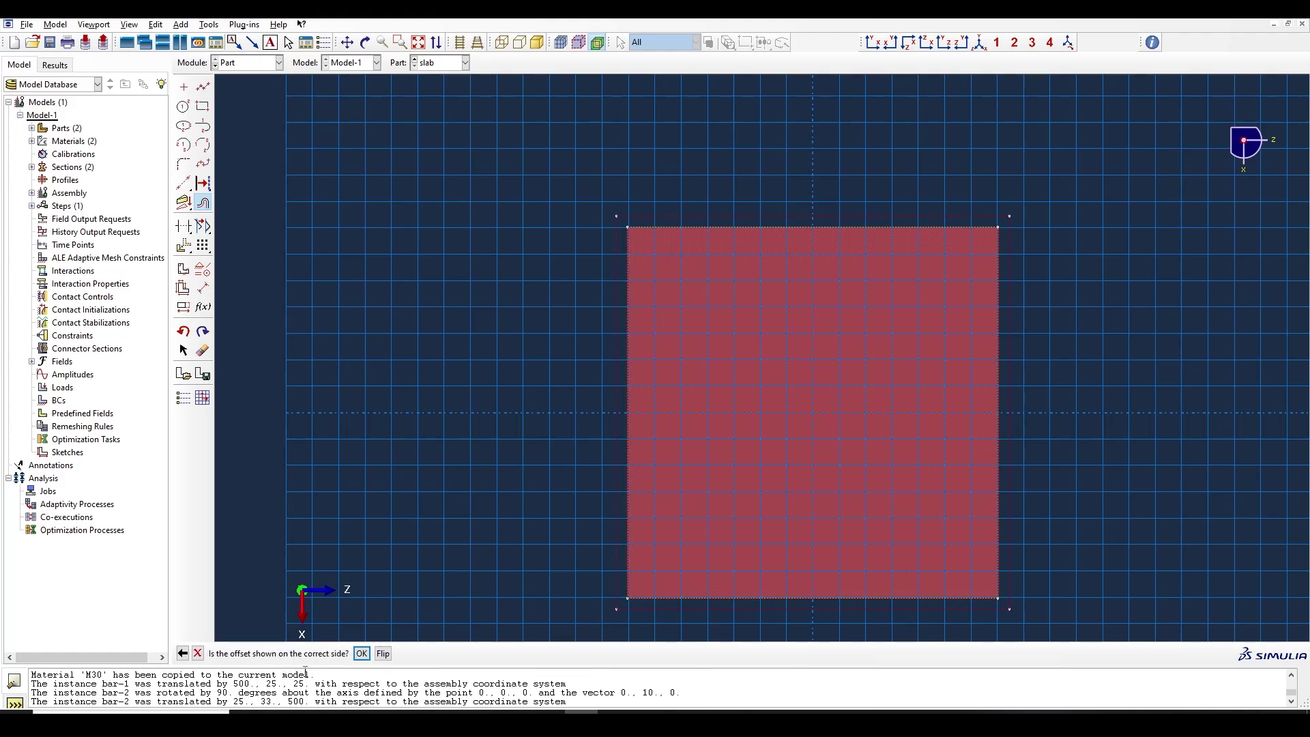
pyautogui.click(384, 653)
pyautogui.click(362, 653)
pyautogui.click(385, 653)
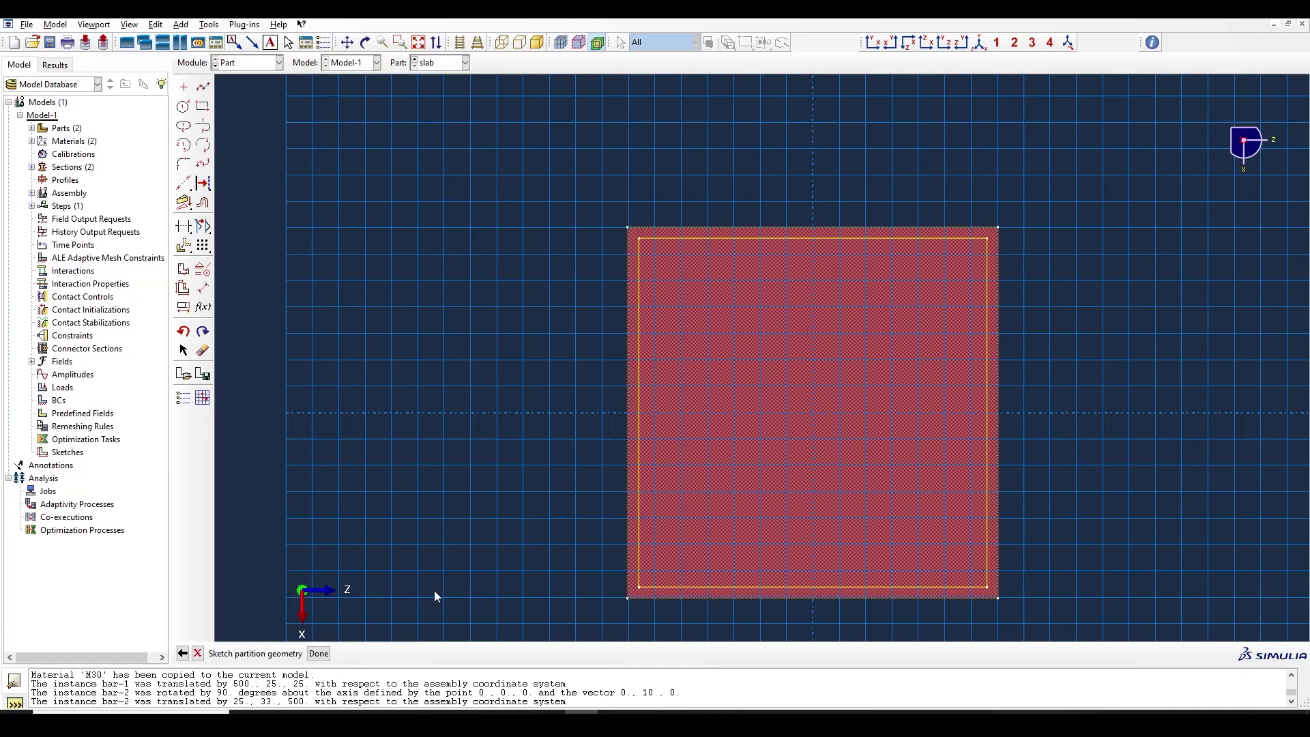
pyautogui.click(320, 653)
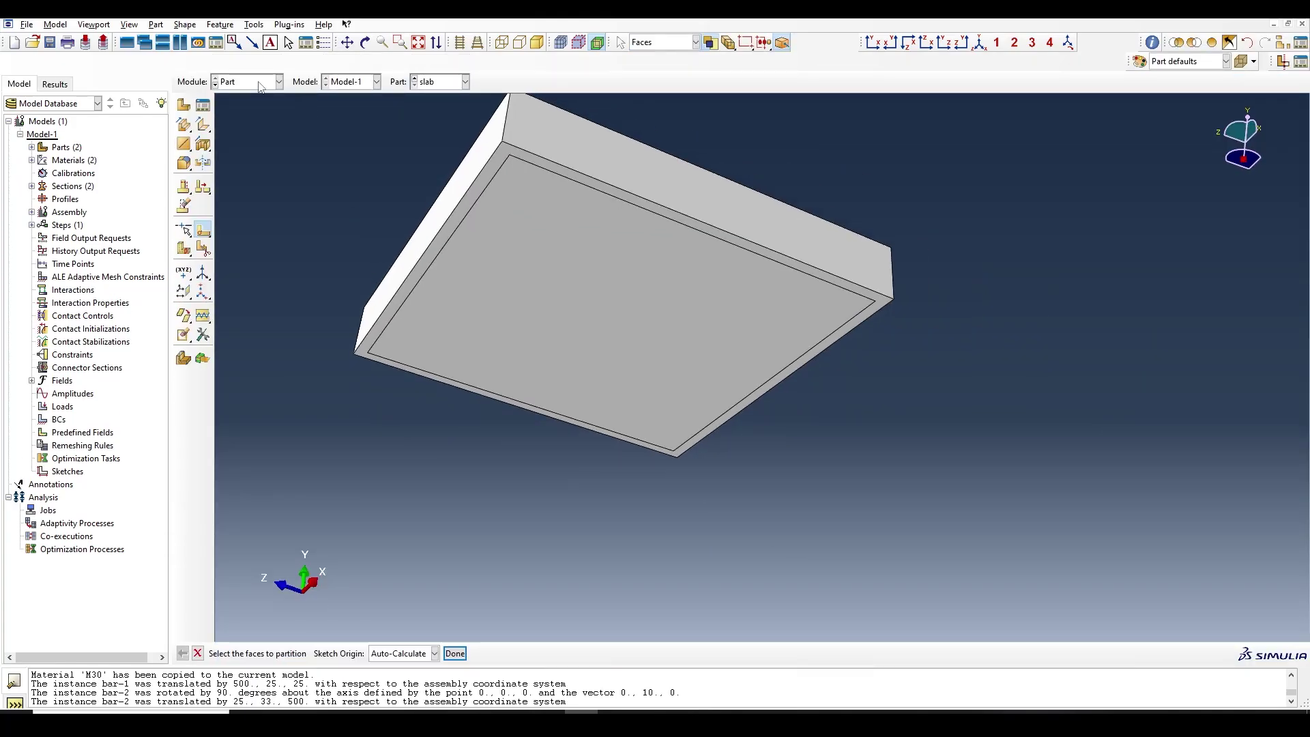
pyautogui.click(260, 82)
pyautogui.click(260, 85)
pyautogui.click(260, 86)
pyautogui.click(245, 95)
# Step: Start a Partition Face sketch on the inner region of the slab's top face, oriented by one of the region's edges
pyautogui.click(366, 42)
pyautogui.moveTo(639, 267); pyautogui.dragTo(985, 428)
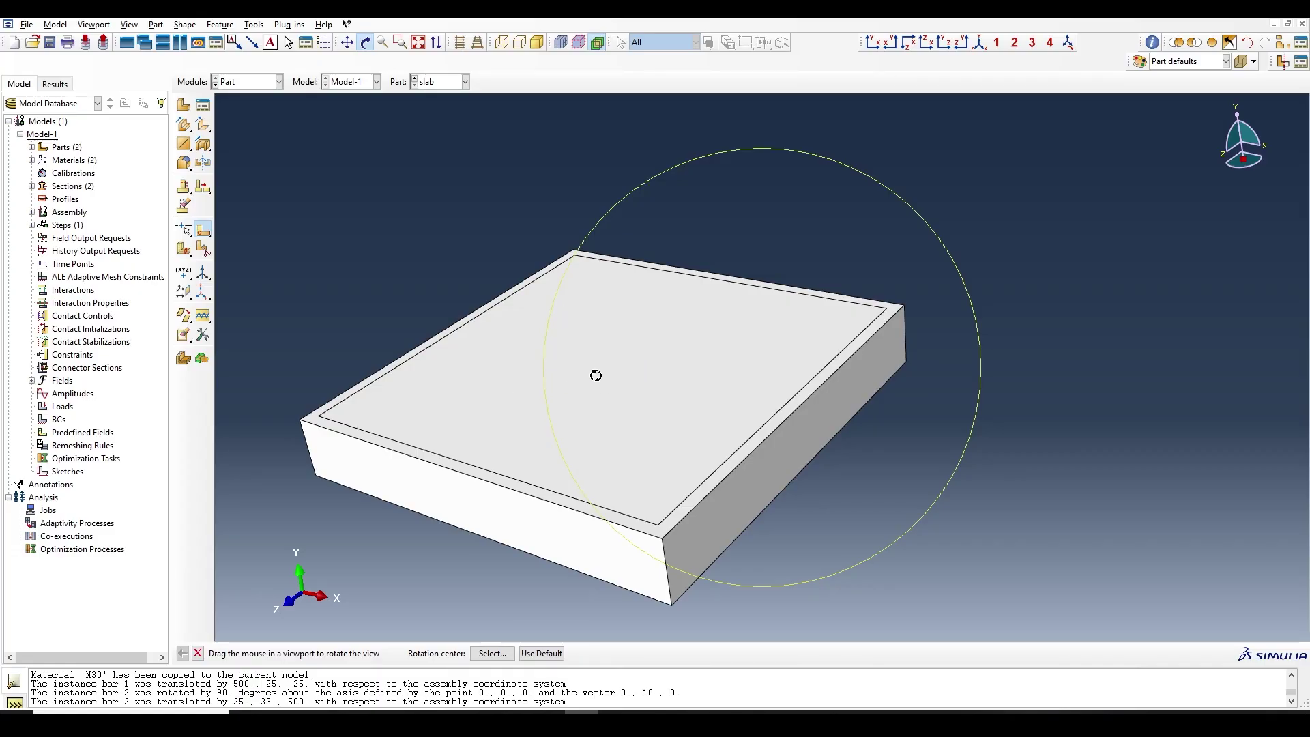
pyautogui.moveTo(655, 442)
pyautogui.mouseDown()
pyautogui.moveTo(612, 318)
pyautogui.moveTo(544, 433)
pyautogui.moveTo(837, 374)
pyautogui.moveTo(532, 439)
pyautogui.moveTo(748, 482)
pyautogui.moveTo(664, 433)
pyautogui.moveTo(643, 443)
pyautogui.mouseUp()
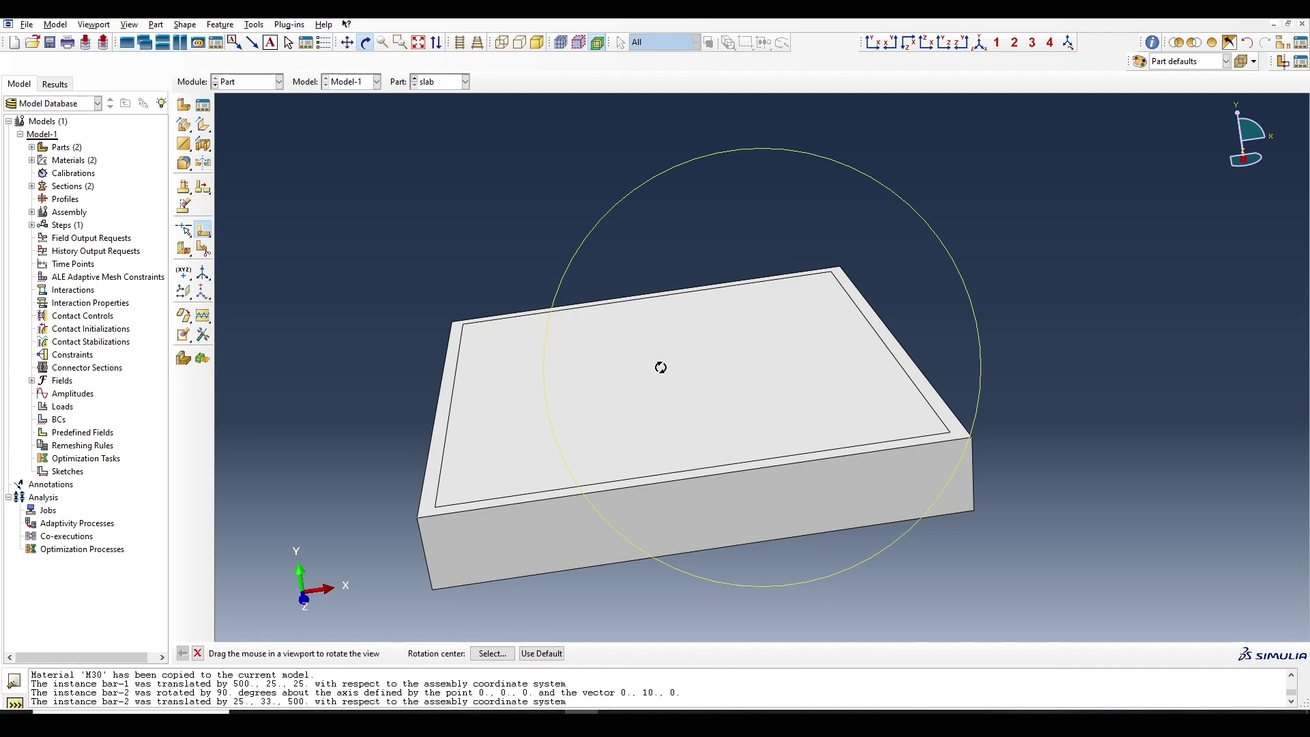
pyautogui.moveTo(660, 366); pyautogui.dragTo(655, 403)
pyautogui.click(205, 229)
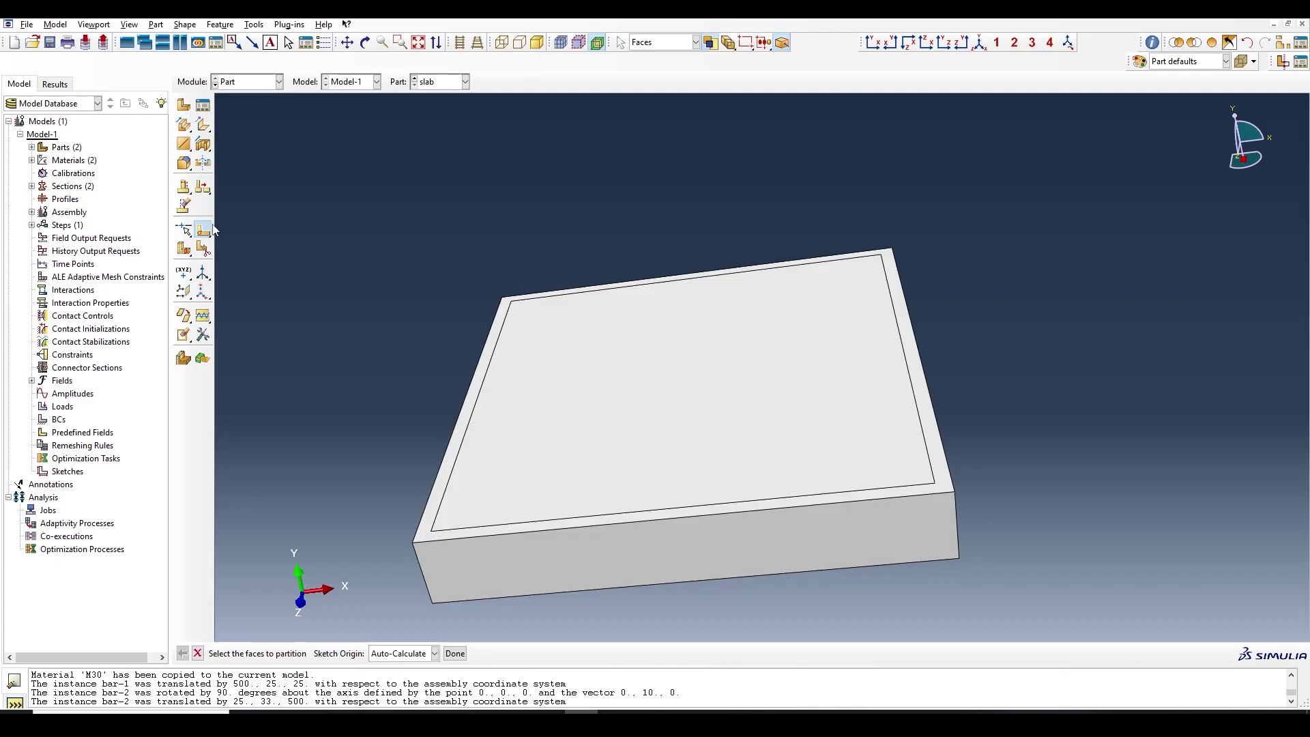
pyautogui.click(651, 371)
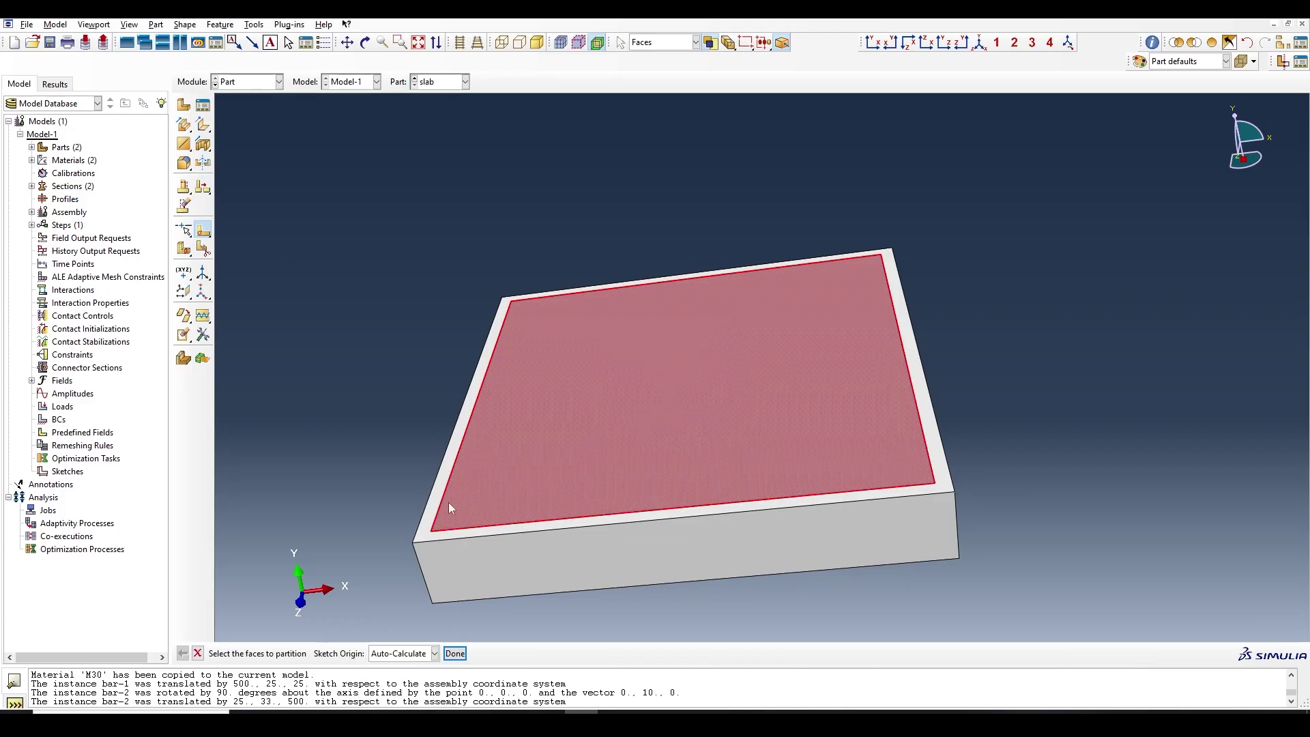
pyautogui.click(455, 653)
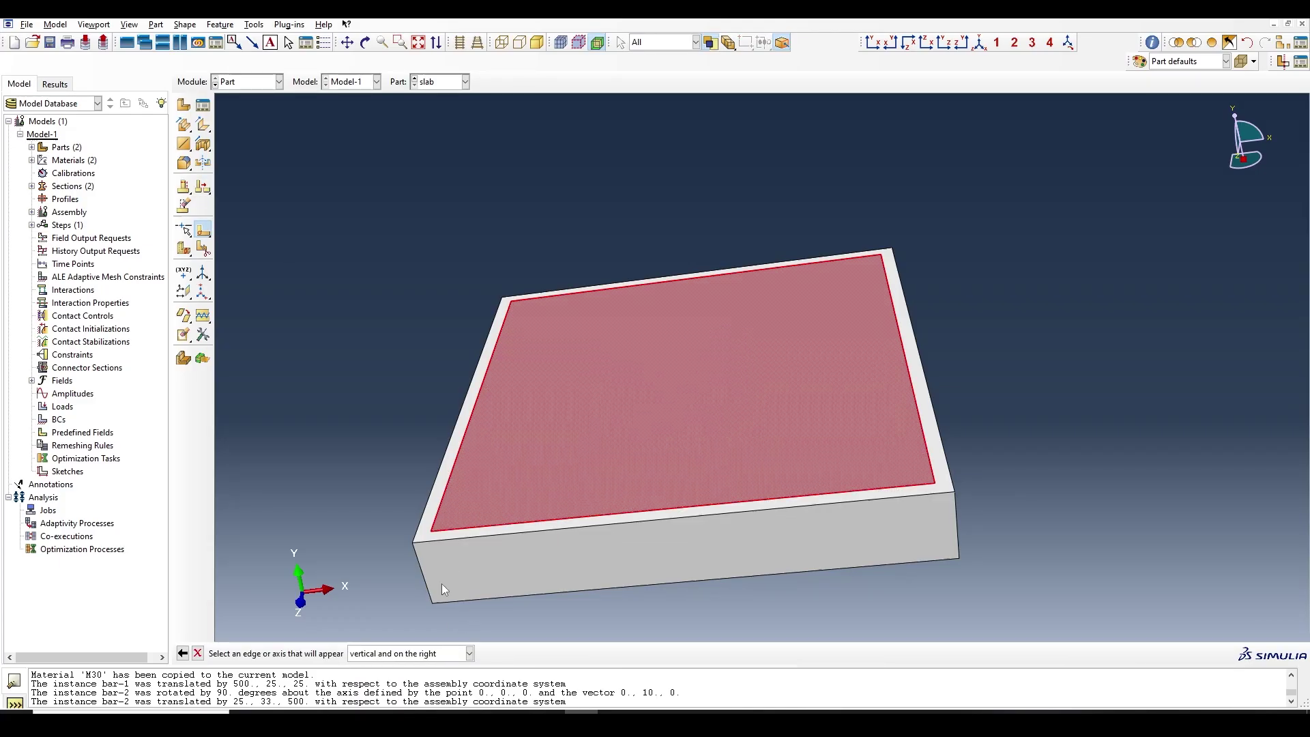
pyautogui.click(450, 485)
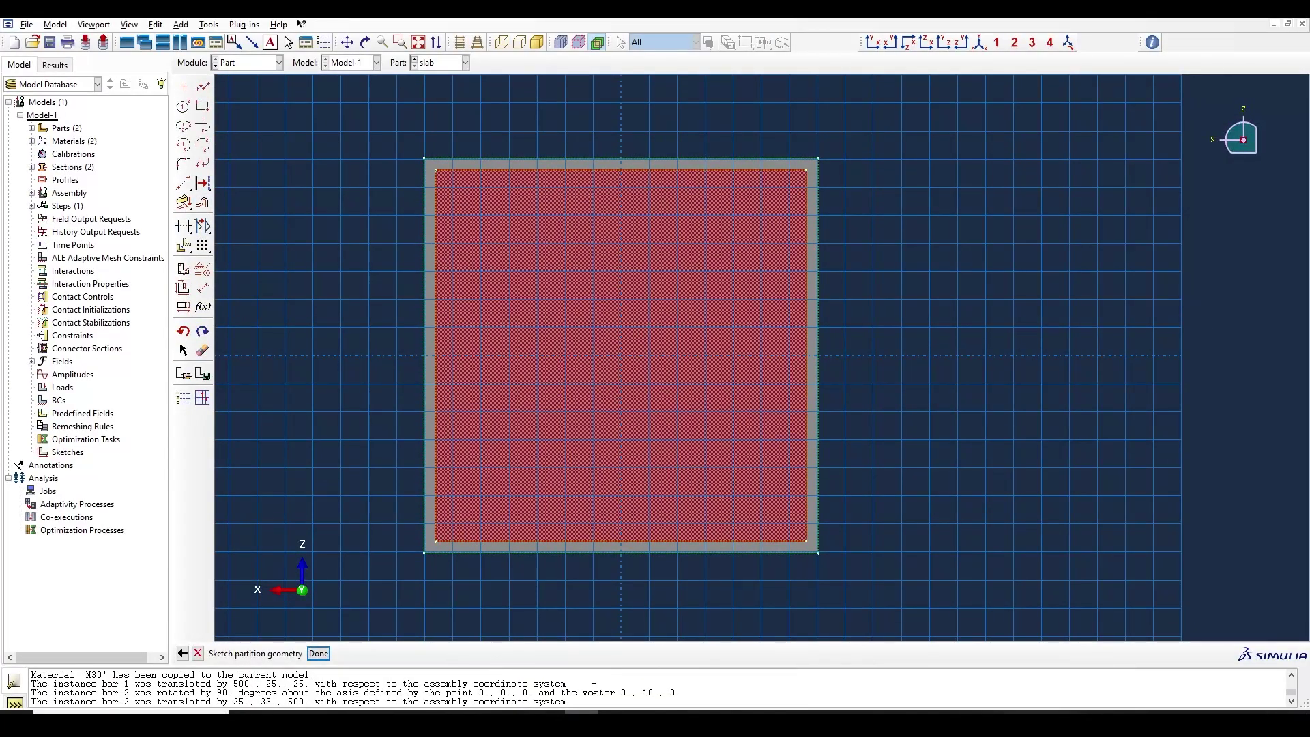
# Step: Switch to OneNote and draw a large rectangle in a blank area of the slab notes page
pyautogui.click(615, 721)
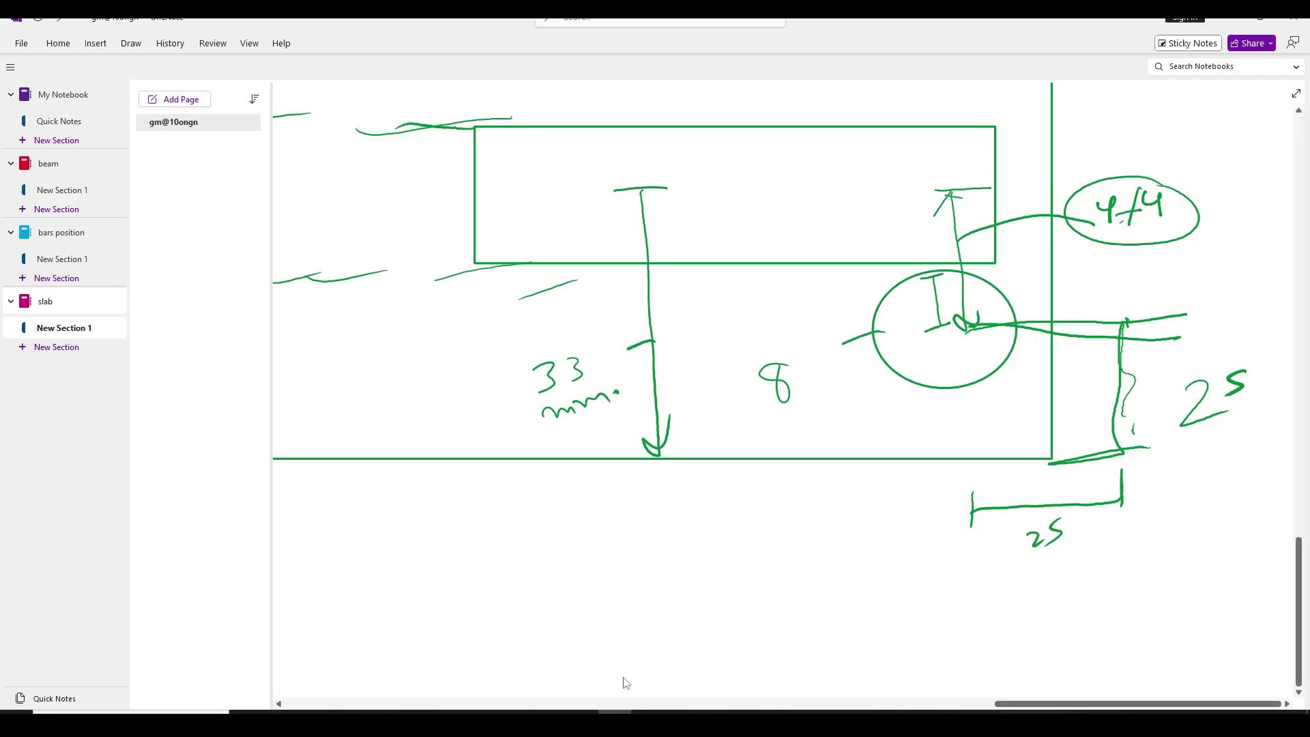
pyautogui.scroll(10, 705, 444)
pyautogui.scroll(-15, 714, 428)
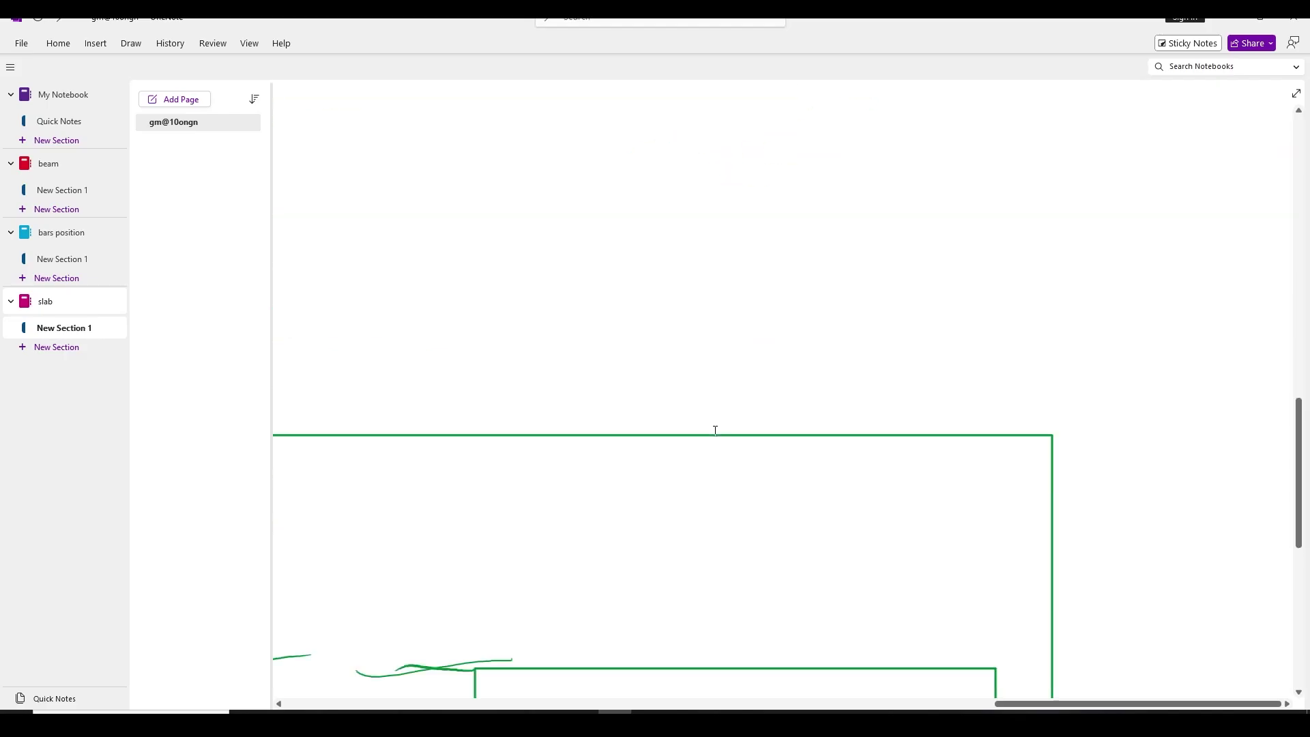
pyautogui.hscroll(-10, 716, 431)
pyautogui.scroll(10, 716, 431)
pyautogui.scroll(2, 716, 431)
pyautogui.hscroll(-3, 715, 432)
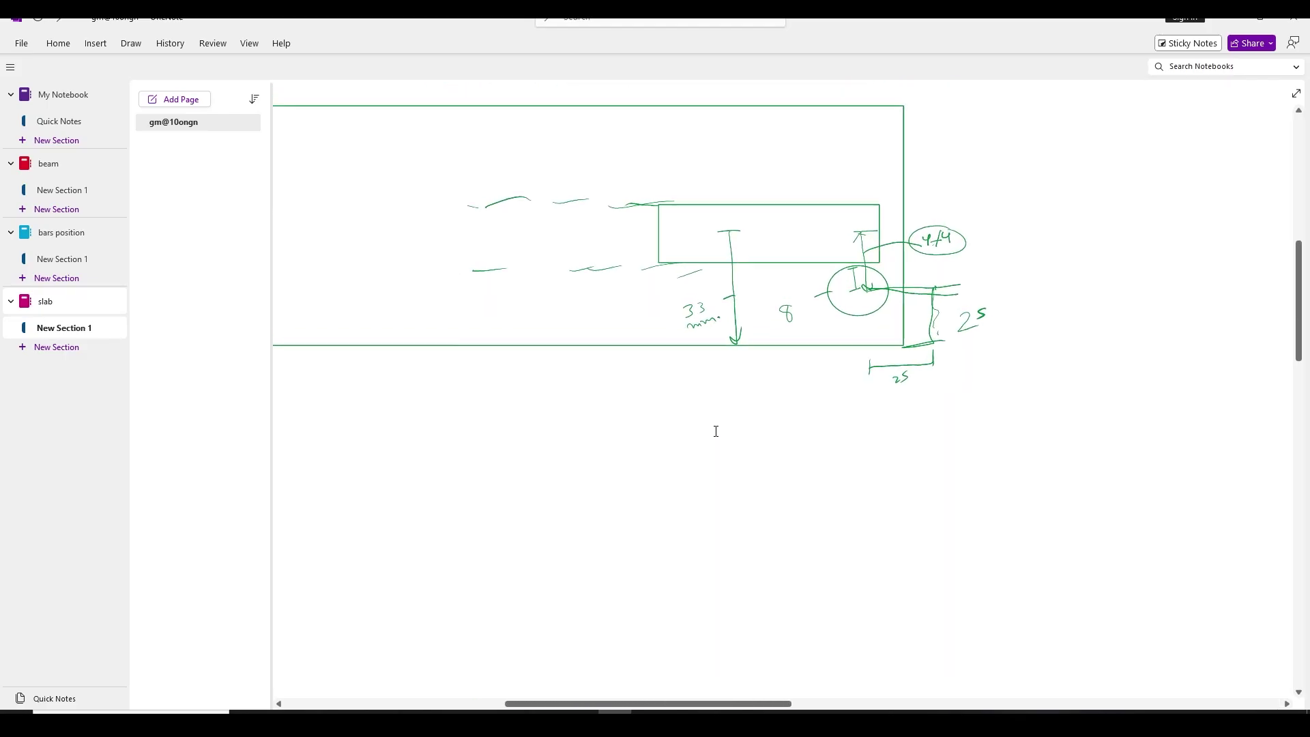
pyautogui.scroll(-5, 943, 456)
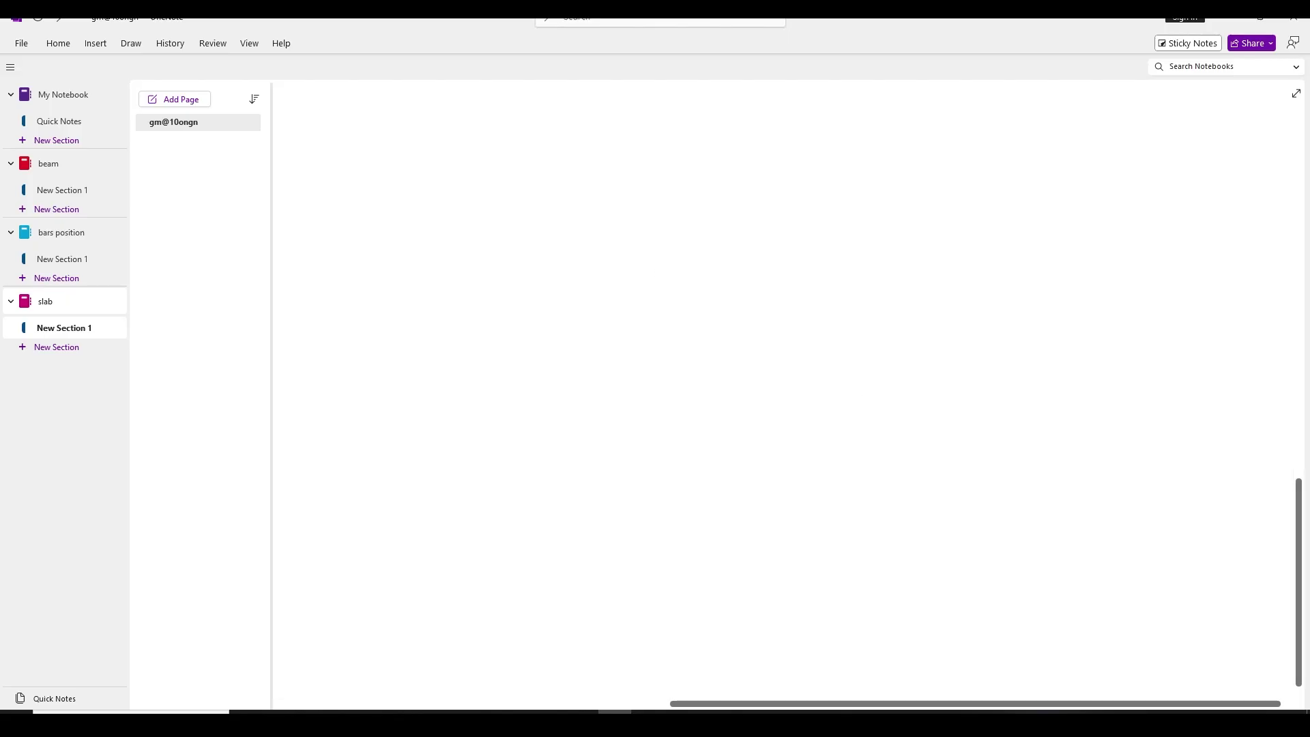
pyautogui.click(131, 43)
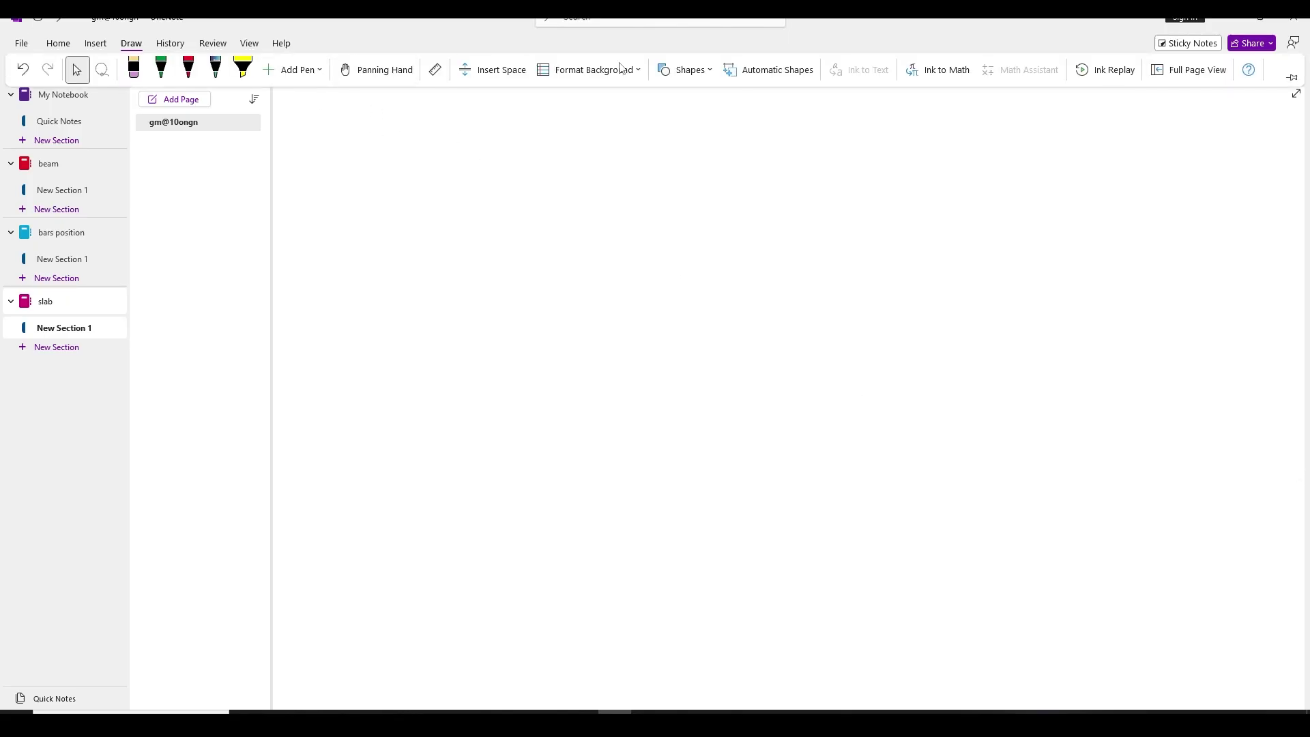
pyautogui.click(684, 69)
pyautogui.click(662, 153)
pyautogui.moveTo(492, 183); pyautogui.dragTo(1029, 644)
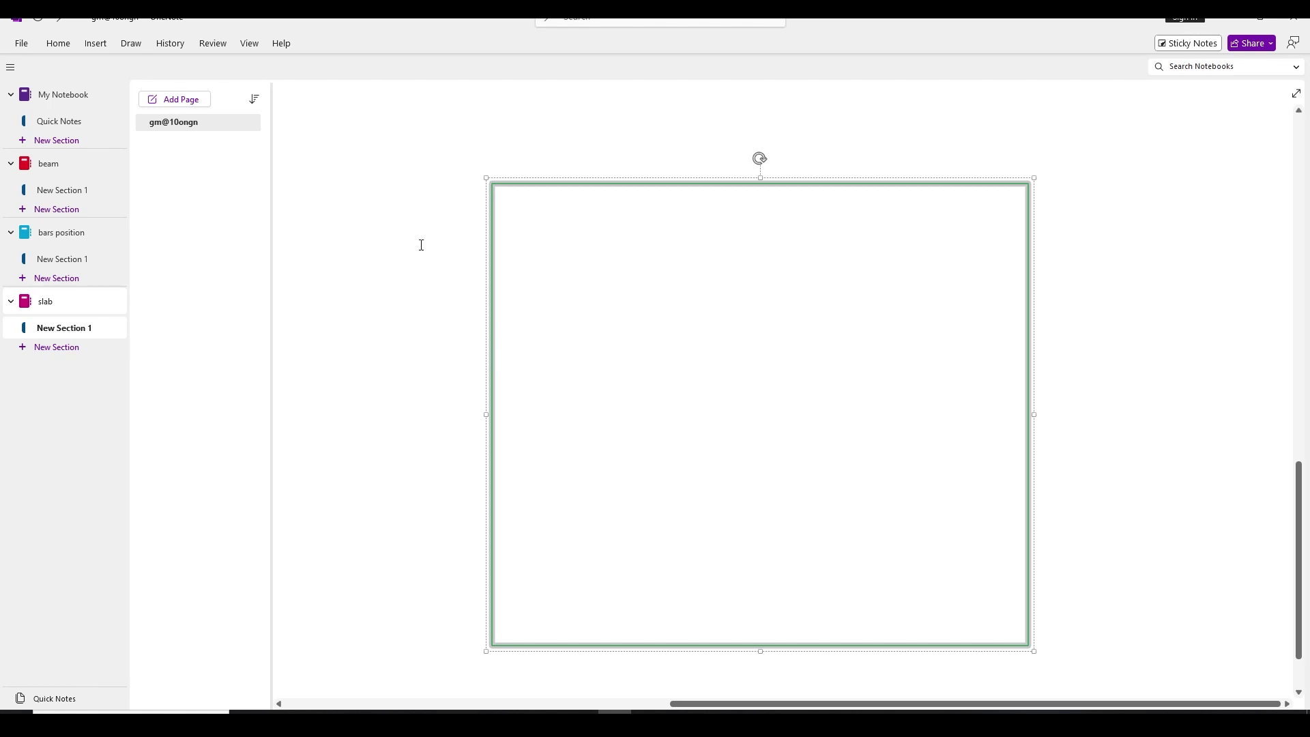
# Step: Draw a slightly smaller rectangle inside the large one, leaving a narrow border strip all around
pyautogui.click(131, 43)
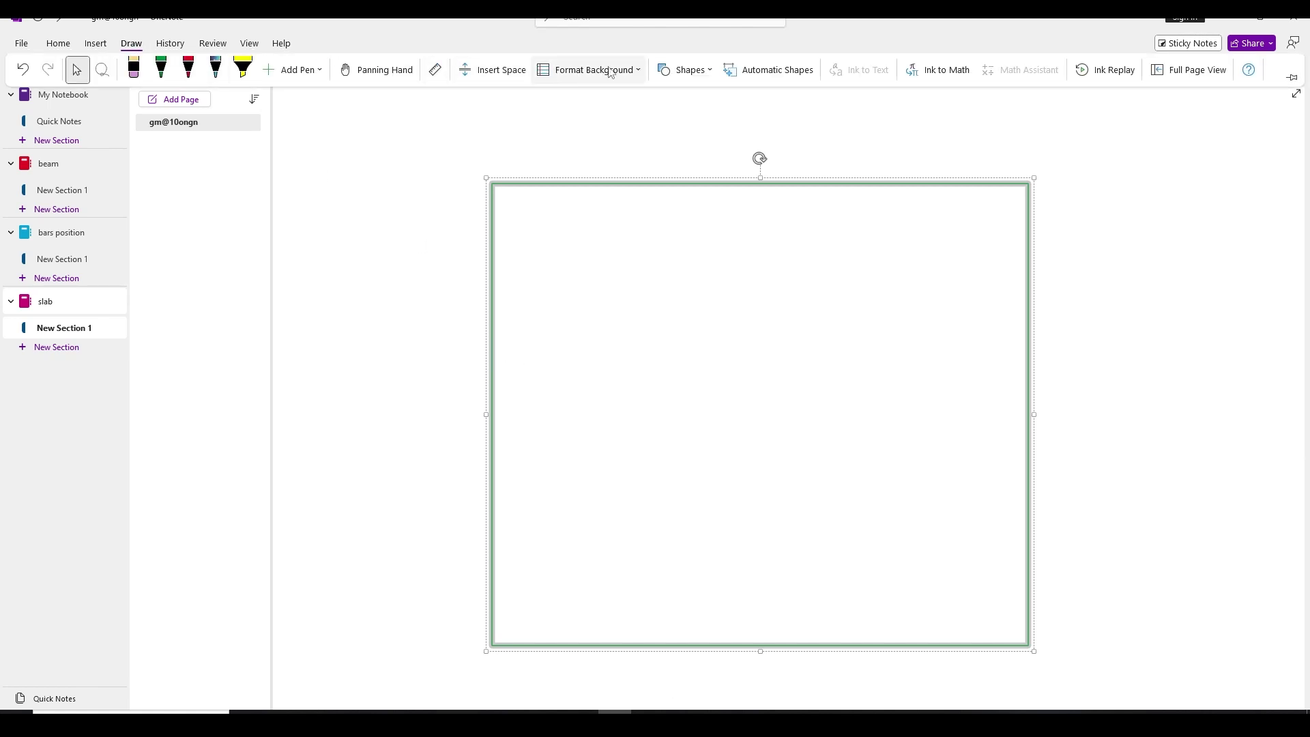
pyautogui.click(685, 70)
pyautogui.click(659, 154)
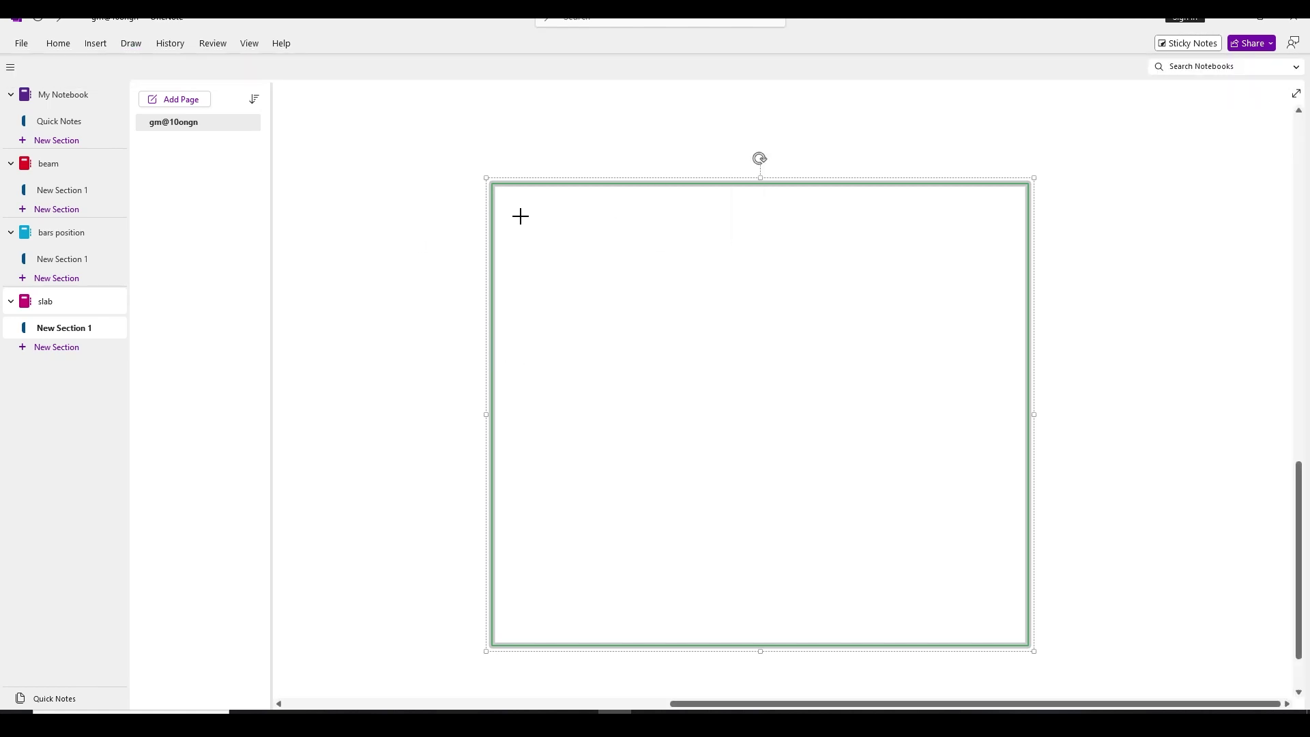
pyautogui.moveTo(520, 216); pyautogui.dragTo(1010, 624)
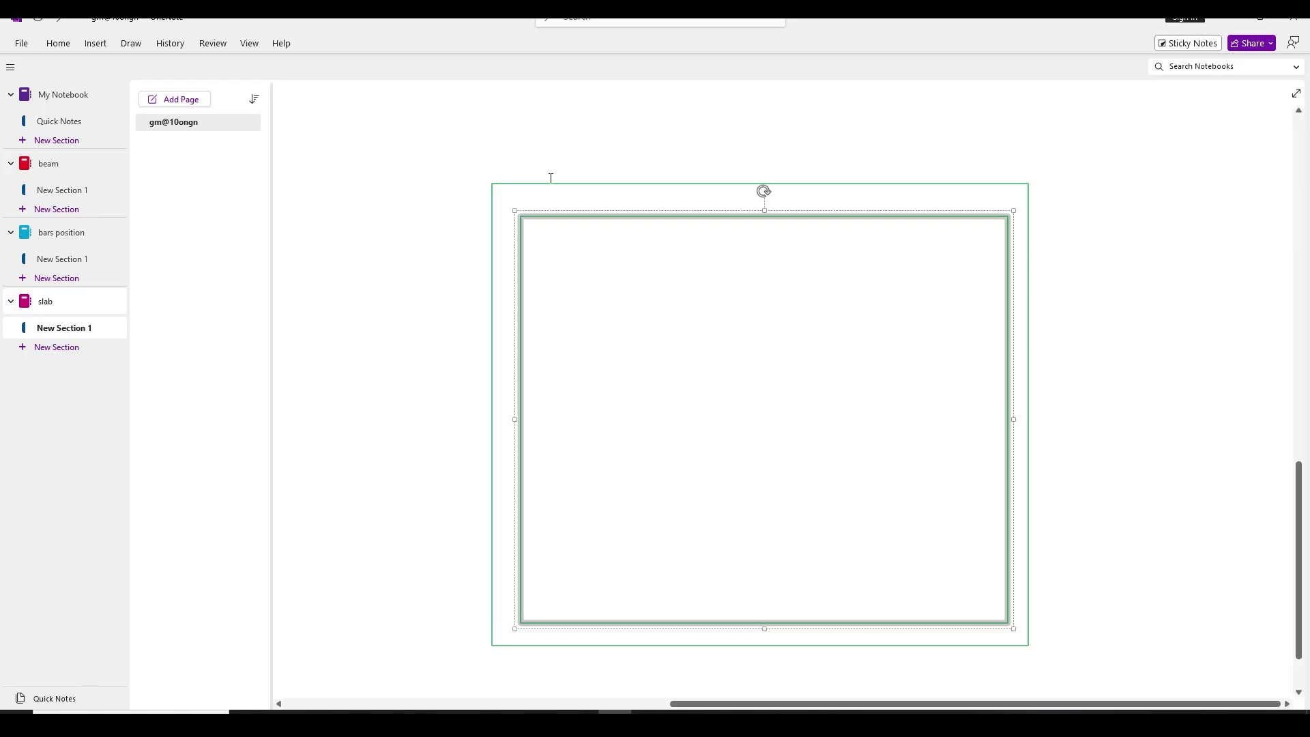
pyautogui.click(457, 142)
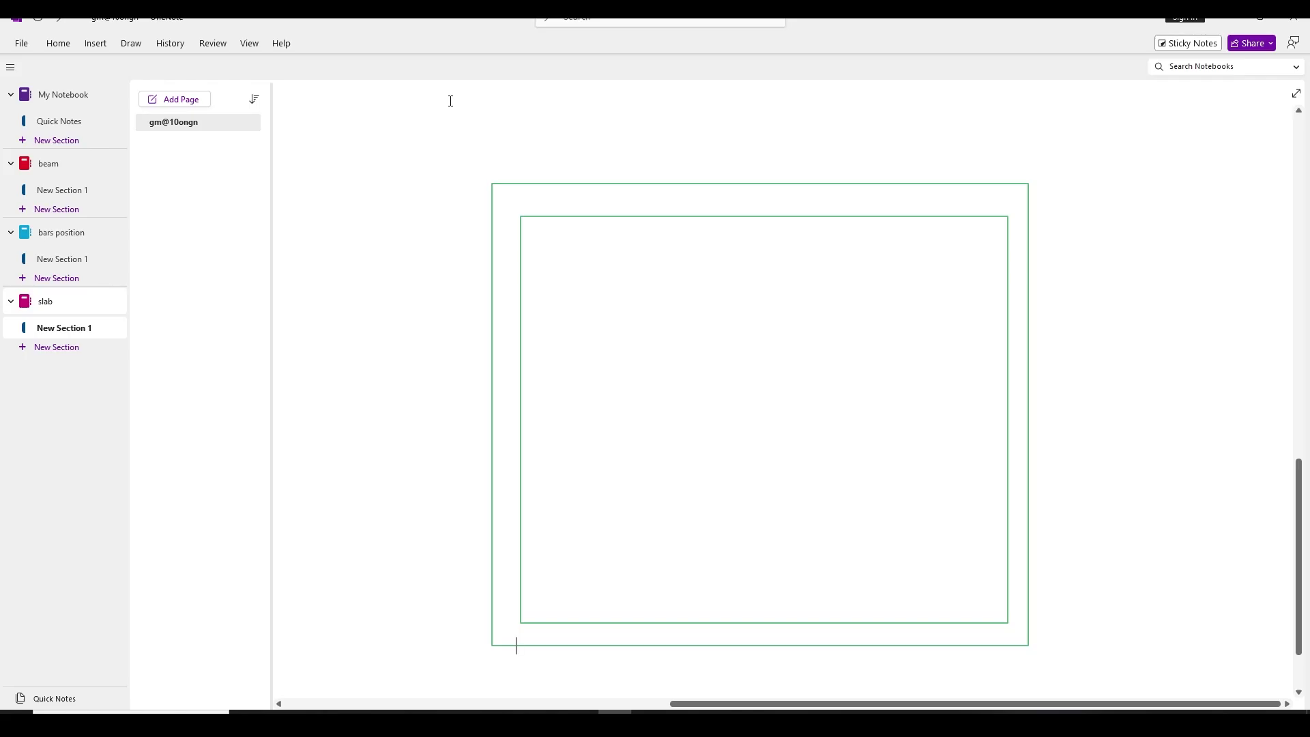
# Step: Draw a small rectangle in the centre of the inner rectangle for the loading area
pyautogui.click(131, 44)
pyautogui.click(684, 69)
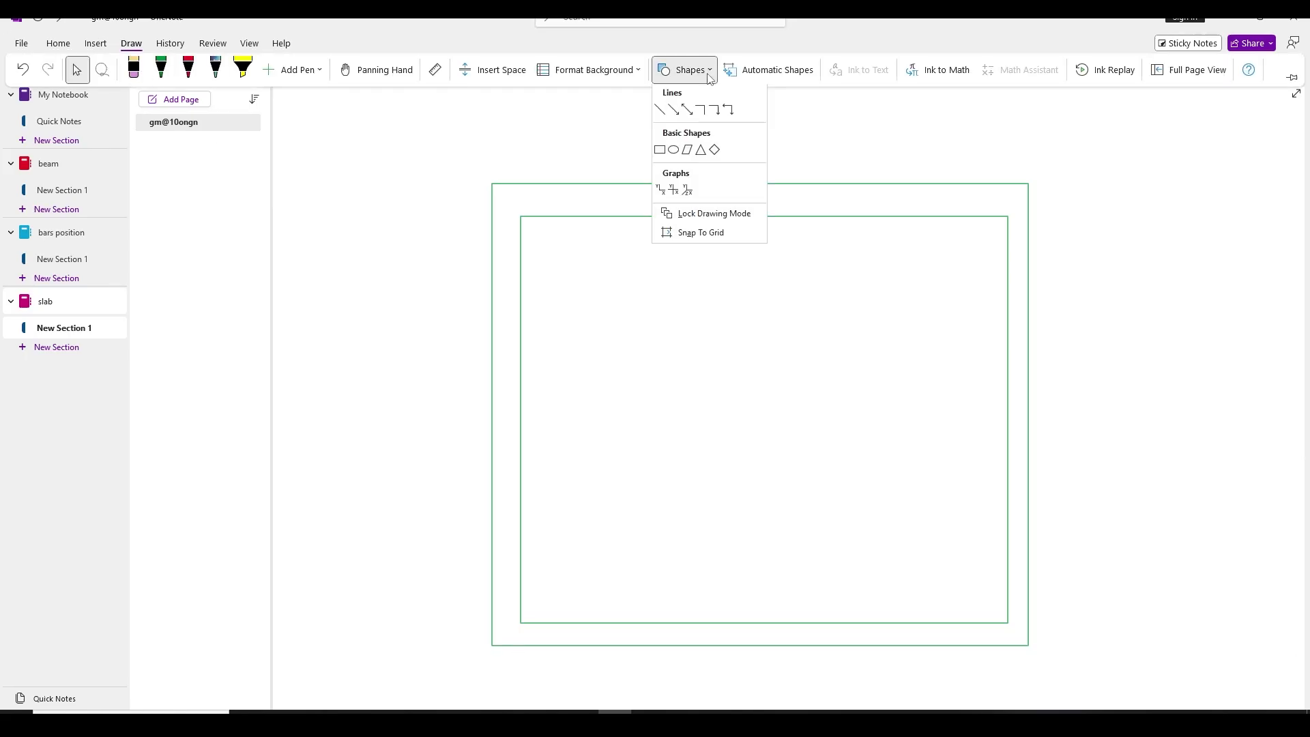
pyautogui.click(662, 154)
pyautogui.moveTo(717, 375); pyautogui.dragTo(819, 462)
pyautogui.click(574, 265)
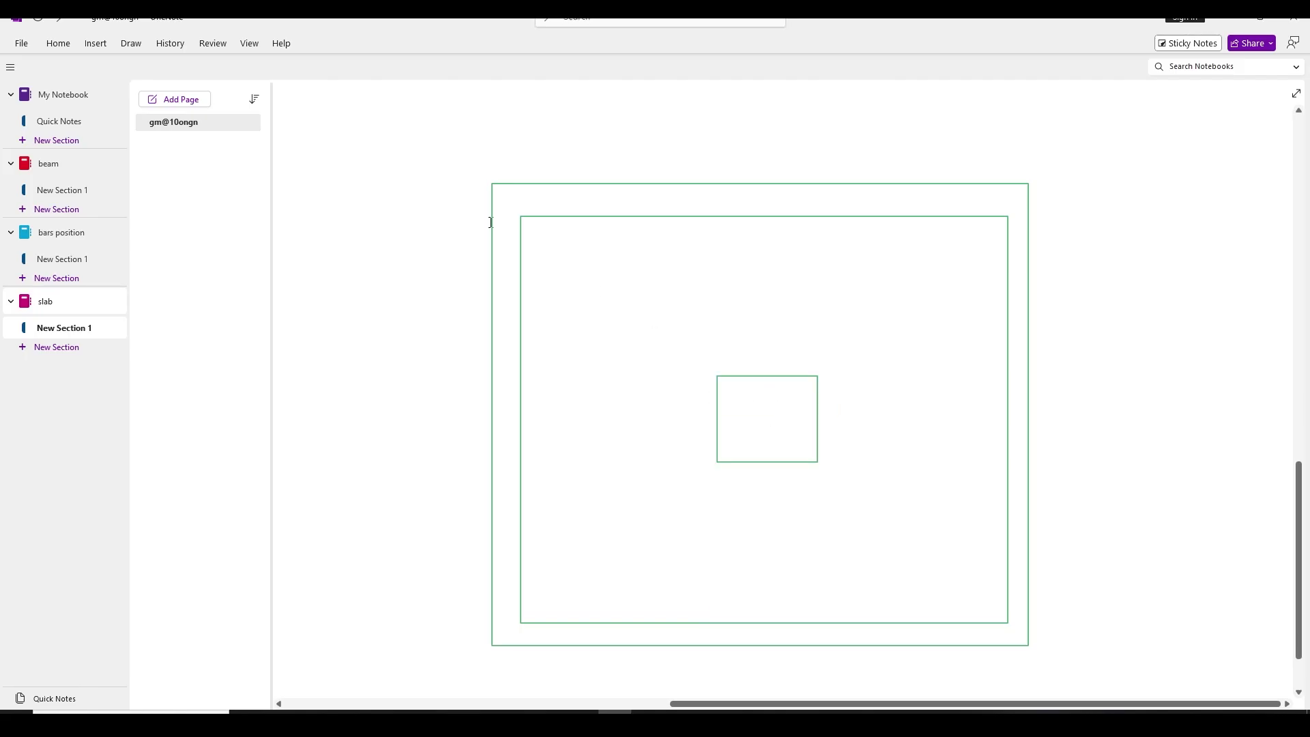
# Step: Recolour the green pen to orange and hatch the border strip between the two large rectangles on all four sides
pyautogui.click(131, 43)
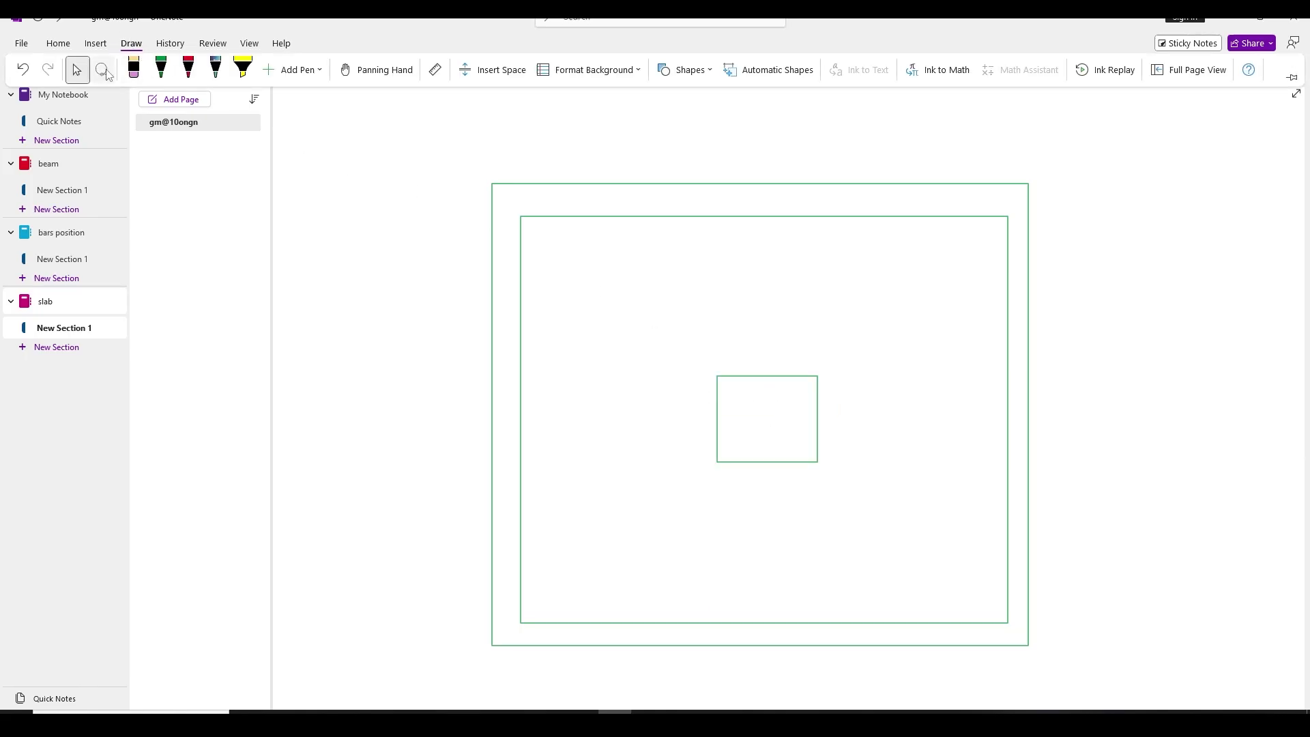
pyautogui.click(162, 69)
pyautogui.click(164, 74)
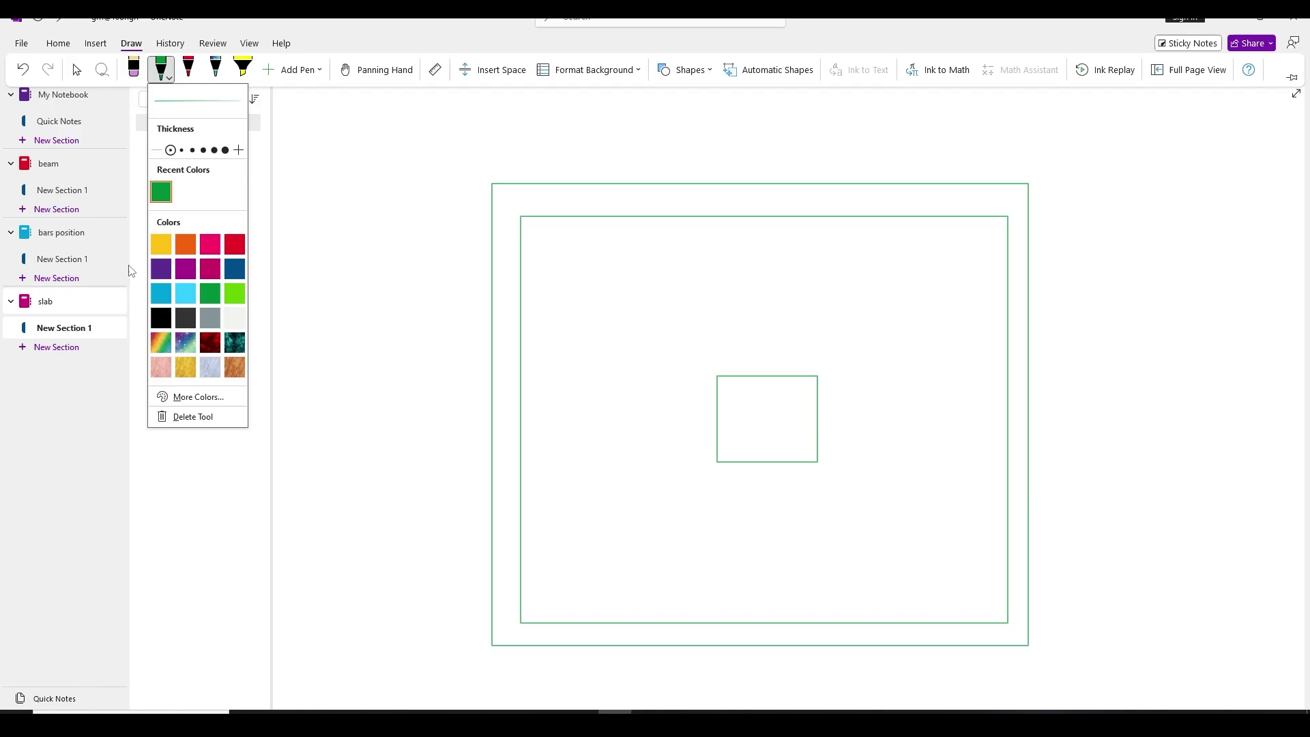
pyautogui.click(185, 243)
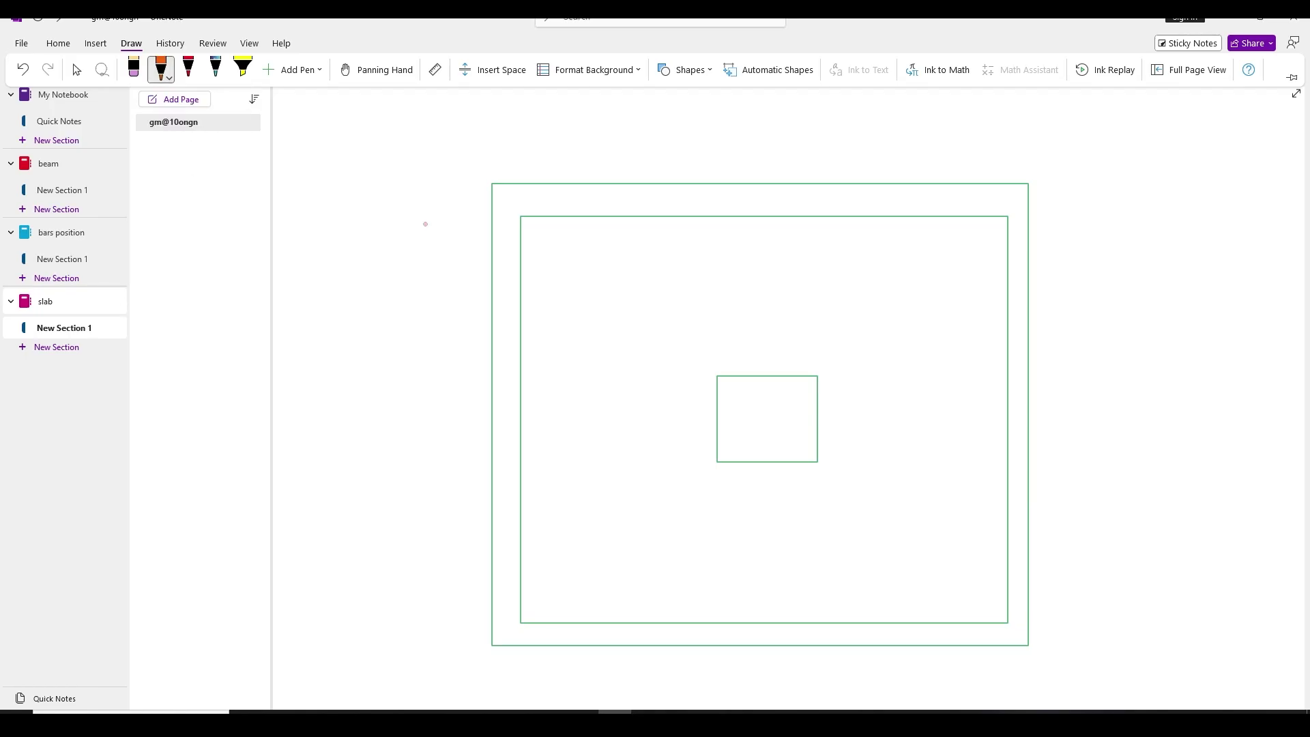
pyautogui.moveTo(558, 179); pyautogui.dragTo(528, 214)
pyautogui.moveTo(617, 176); pyautogui.dragTo(597, 209)
pyautogui.moveTo(524, 198); pyautogui.dragTo(519, 209)
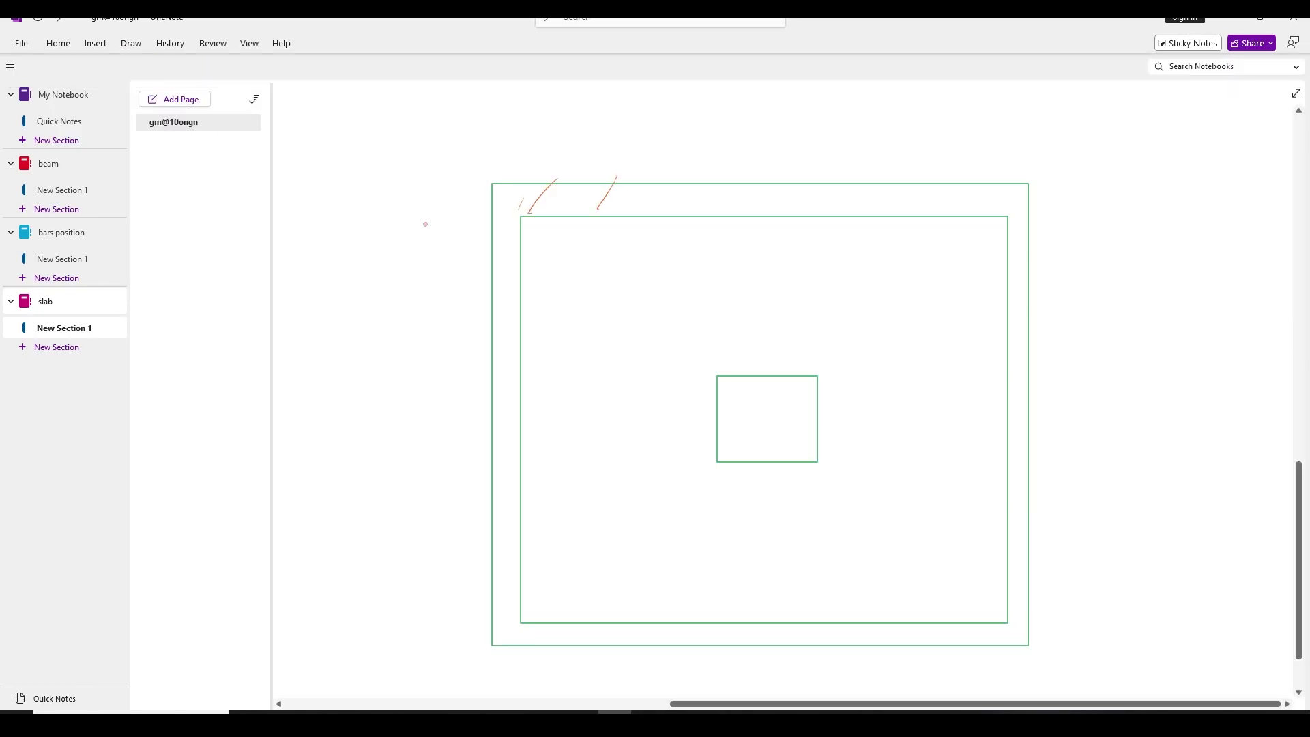
pyautogui.moveTo(699, 187); pyautogui.dragTo(675, 216)
pyautogui.moveTo(765, 182); pyautogui.dragTo(739, 211)
pyautogui.moveTo(500, 260); pyautogui.dragTo(520, 271)
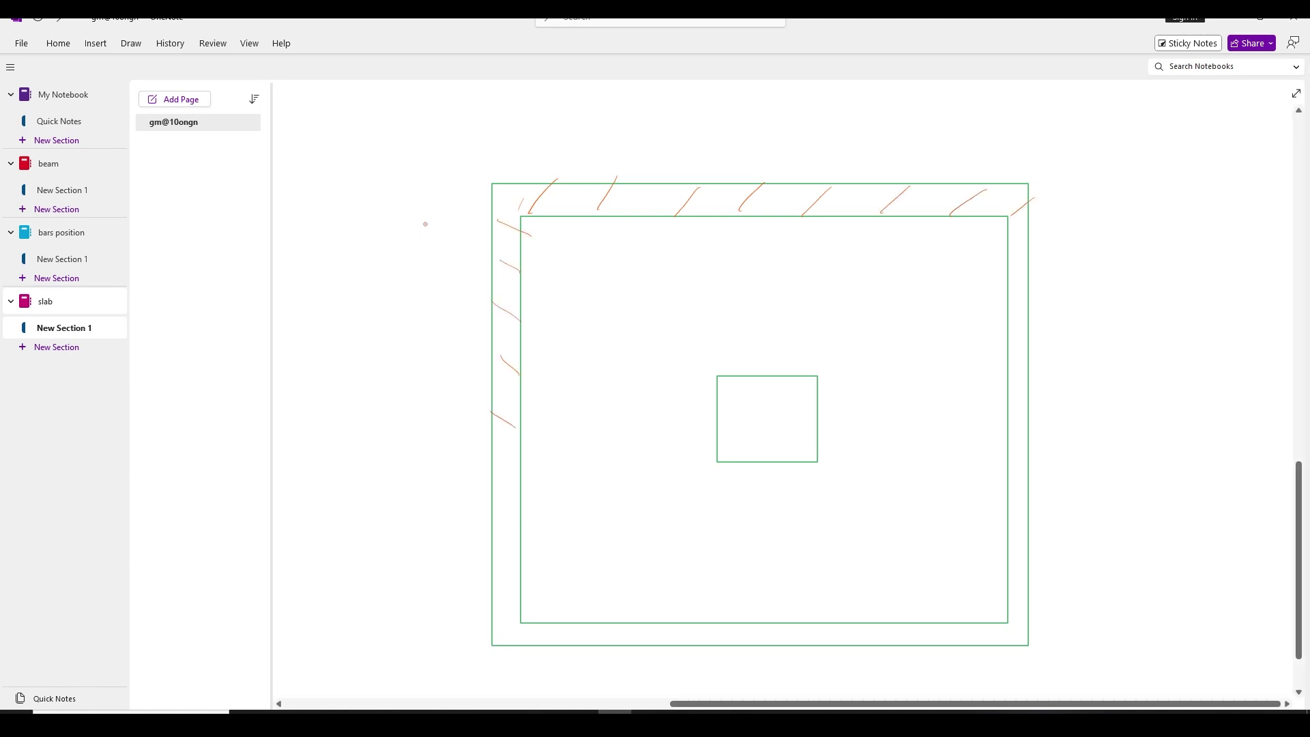
pyautogui.moveTo(505, 464)
pyautogui.mouseDown()
pyautogui.moveTo(522, 478)
pyautogui.moveTo(523, 542)
pyautogui.mouseUp()
pyautogui.moveTo(503, 589); pyautogui.dragTo(527, 605)
pyautogui.moveTo(799, 625); pyautogui.dragTo(818, 618)
pyautogui.moveTo(832, 647); pyautogui.dragTo(866, 625)
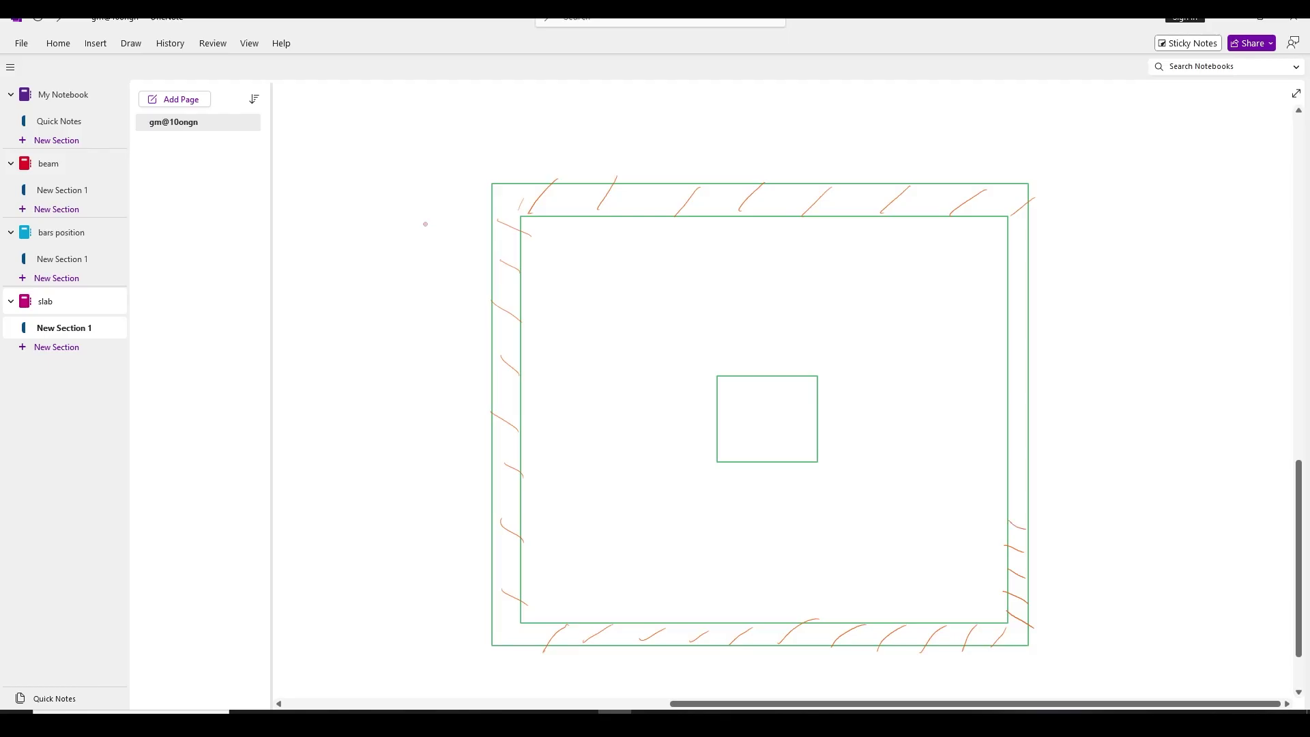
pyautogui.moveTo(1016, 324)
pyautogui.mouseDown()
pyautogui.moveTo(1030, 339)
pyautogui.moveTo(1032, 307)
pyautogui.mouseUp()
pyautogui.moveTo(1011, 258); pyautogui.dragTo(1031, 273)
# Step: Draw a dimension line above the outer rectangle labelled 1000 and mark the border strip's width as 30
pyautogui.moveTo(492, 116)
pyautogui.mouseDown()
pyautogui.moveTo(493, 166)
pyautogui.moveTo(661, 138)
pyautogui.moveTo(1030, 130)
pyautogui.moveTo(1030, 152)
pyautogui.mouseUp()
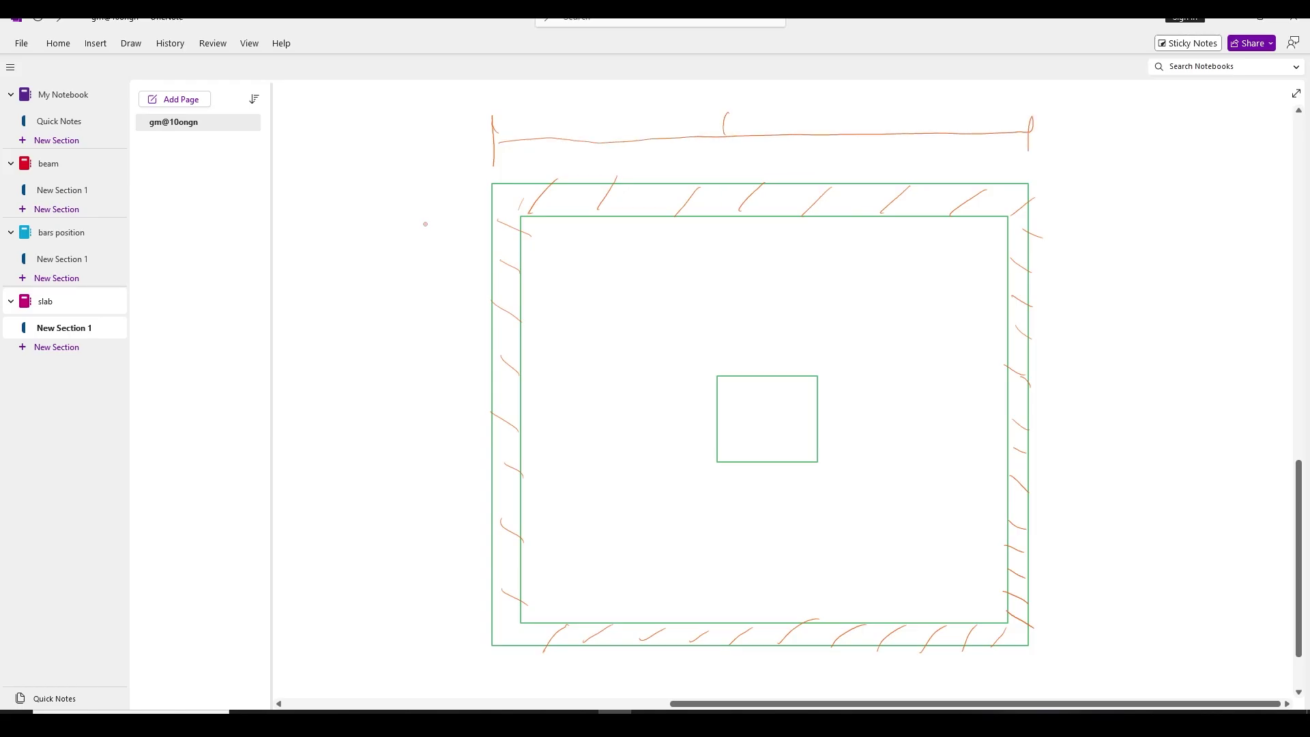
pyautogui.moveTo(744, 118); pyautogui.dragTo(776, 119)
pyautogui.moveTo(796, 111); pyautogui.dragTo(809, 112)
pyautogui.moveTo(1021, 251)
pyautogui.mouseDown()
pyautogui.moveTo(1050, 224)
pyautogui.moveTo(1048, 236)
pyautogui.mouseUp()
pyautogui.moveTo(1075, 216); pyautogui.dragTo(1074, 217)
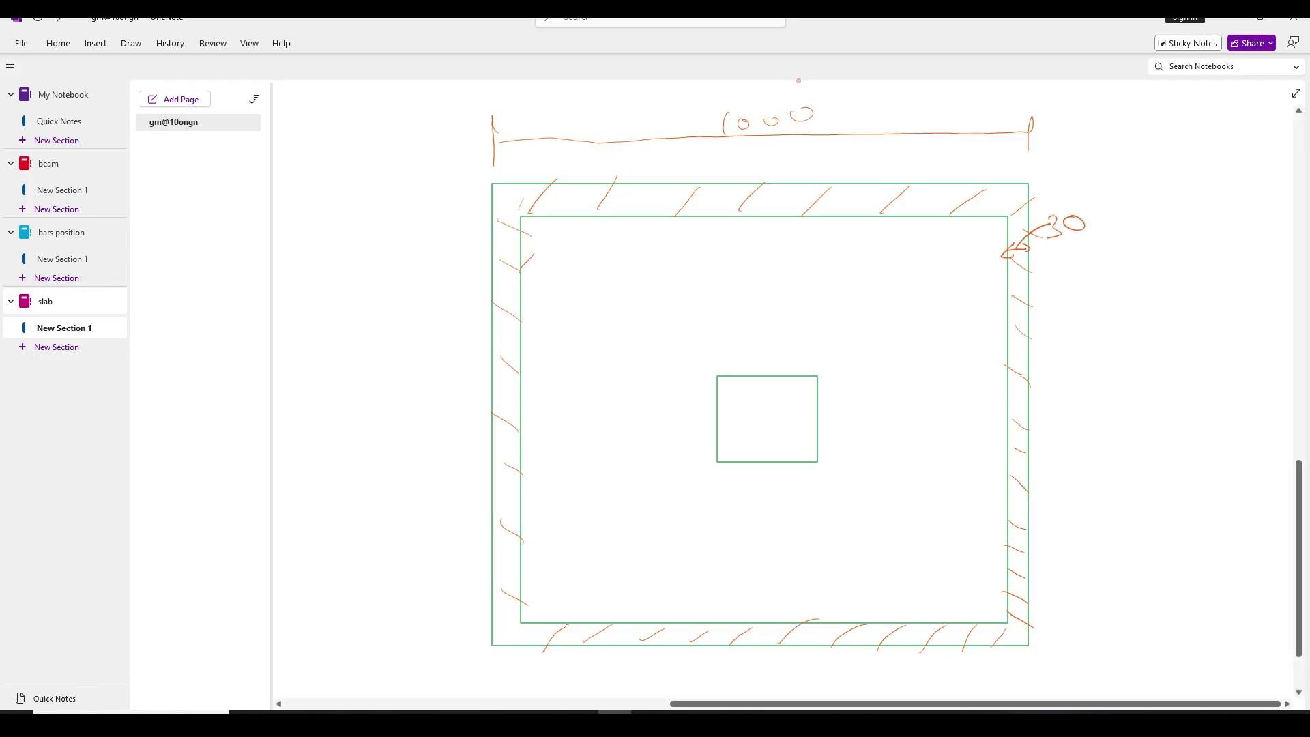
# Step: Dimension the inner rectangle's width with arrows, write "1000-30-30 = 940 mm" between them and underline the result
pyautogui.moveTo(526, 270); pyautogui.dragTo(670, 263)
pyautogui.moveTo(690, 250); pyautogui.dragTo(758, 247)
pyautogui.moveTo(762, 239)
pyautogui.mouseDown()
pyautogui.moveTo(764, 256)
pyautogui.moveTo(814, 247)
pyautogui.mouseUp()
pyautogui.moveTo(820, 241); pyautogui.dragTo(984, 262)
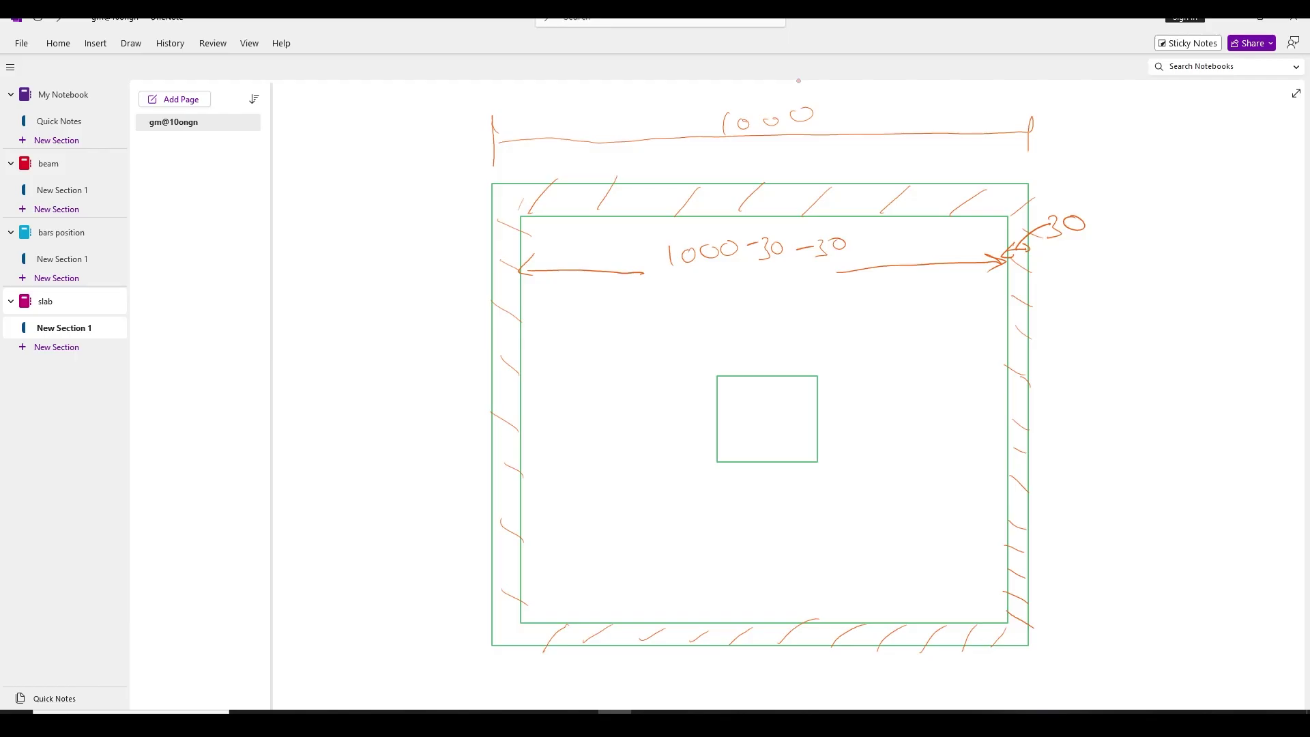
pyautogui.moveTo(676, 290); pyautogui.dragTo(691, 286)
pyautogui.moveTo(677, 299)
pyautogui.mouseDown()
pyautogui.moveTo(719, 272)
pyautogui.moveTo(742, 292)
pyautogui.mouseUp()
pyautogui.moveTo(762, 266); pyautogui.dragTo(764, 269)
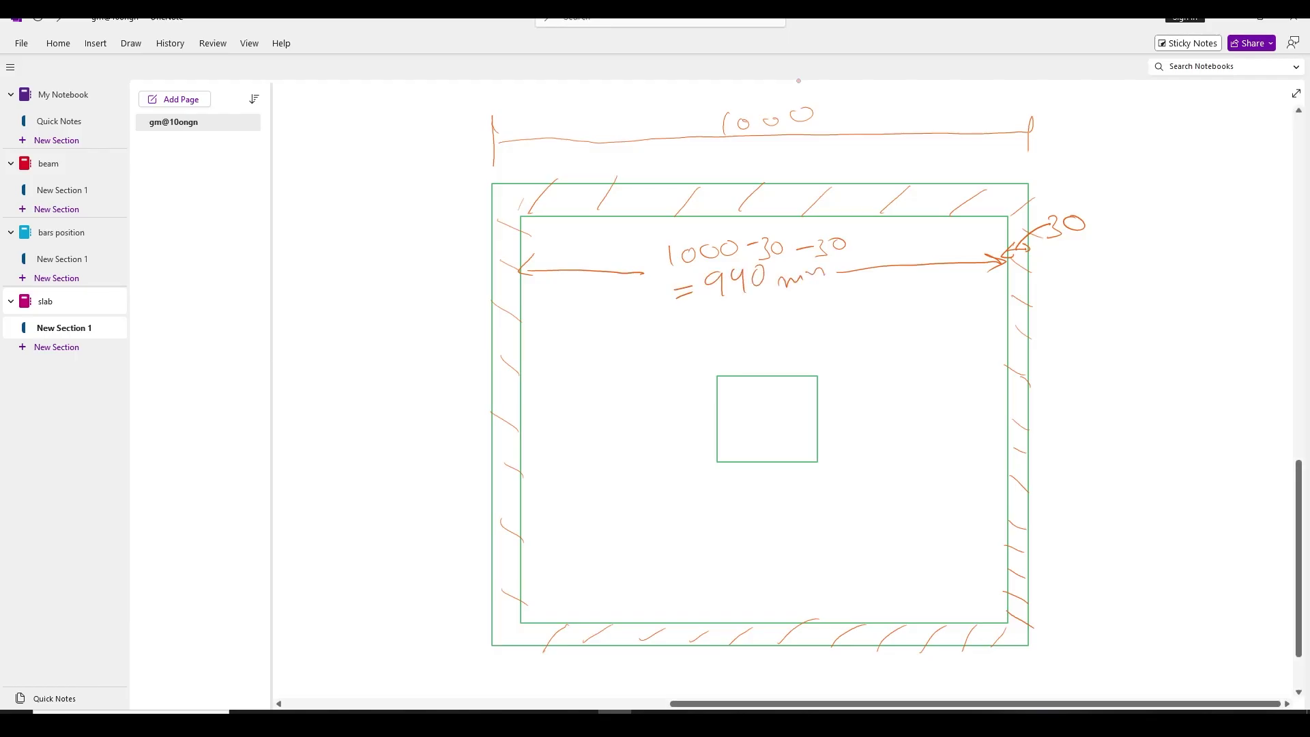
pyautogui.moveTo(691, 312); pyautogui.dragTo(823, 287)
# Step: Draw a double arrow from the inner rectangle's edge to the small central rectangle and a dashed vertical centreline through the middle
pyautogui.moveTo(527, 395); pyautogui.dragTo(684, 397)
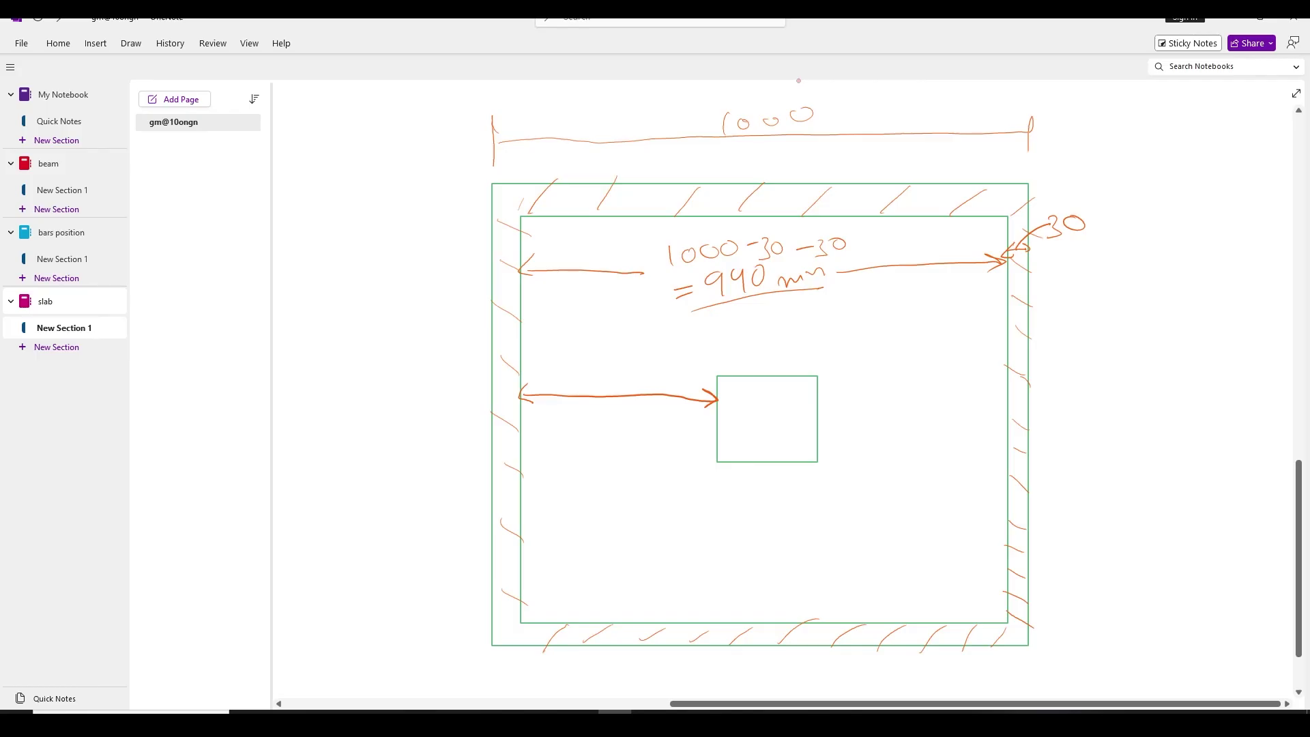
pyautogui.moveTo(763, 295); pyautogui.dragTo(761, 312)
pyautogui.moveTo(764, 531); pyautogui.dragTo(764, 569)
pyautogui.moveTo(769, 585); pyautogui.dragTo(771, 622)
# Step: Label the small central rectangle's width and height as 100 mm each and its half-width as 50
pyautogui.moveTo(774, 350)
pyautogui.mouseDown()
pyautogui.moveTo(773, 367)
pyautogui.moveTo(814, 331)
pyautogui.mouseUp()
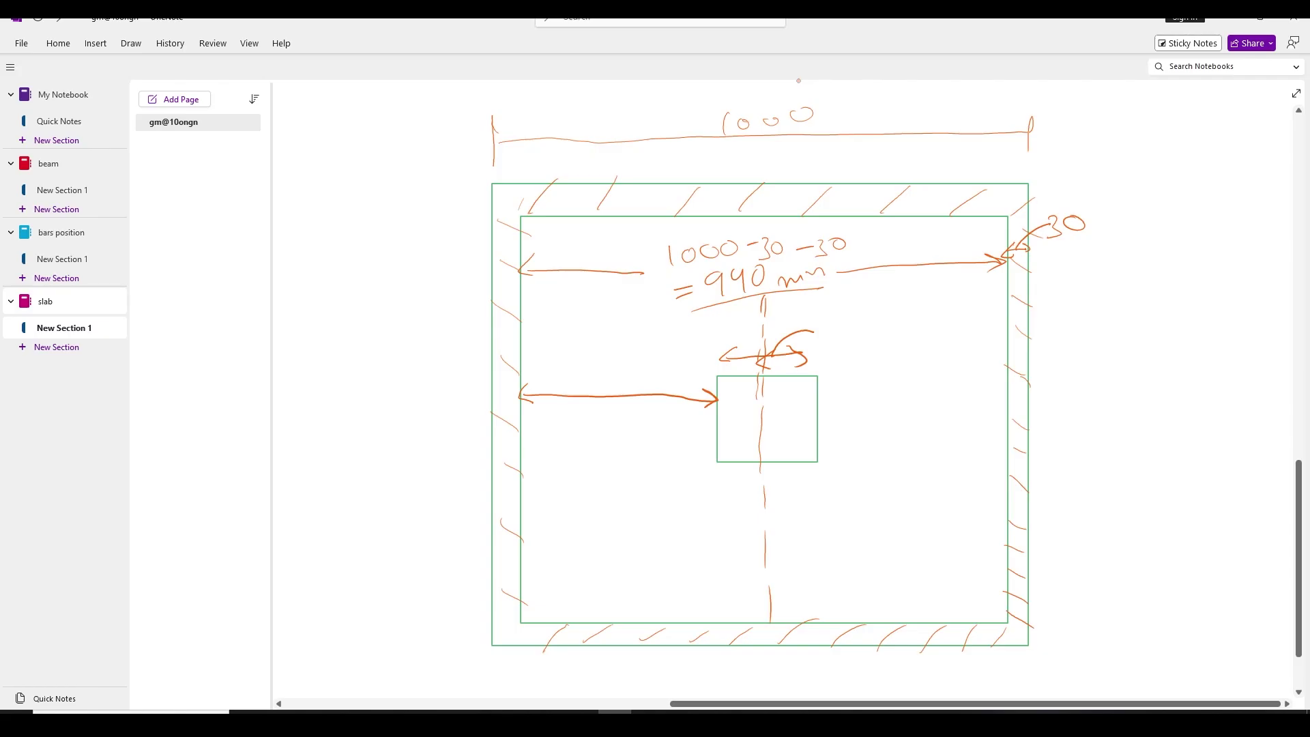
pyautogui.moveTo(830, 319)
pyautogui.mouseDown()
pyautogui.moveTo(828, 343)
pyautogui.moveTo(867, 321)
pyautogui.mouseUp()
pyautogui.moveTo(835, 392); pyautogui.dragTo(834, 416)
pyautogui.moveTo(847, 396); pyautogui.dragTo(861, 397)
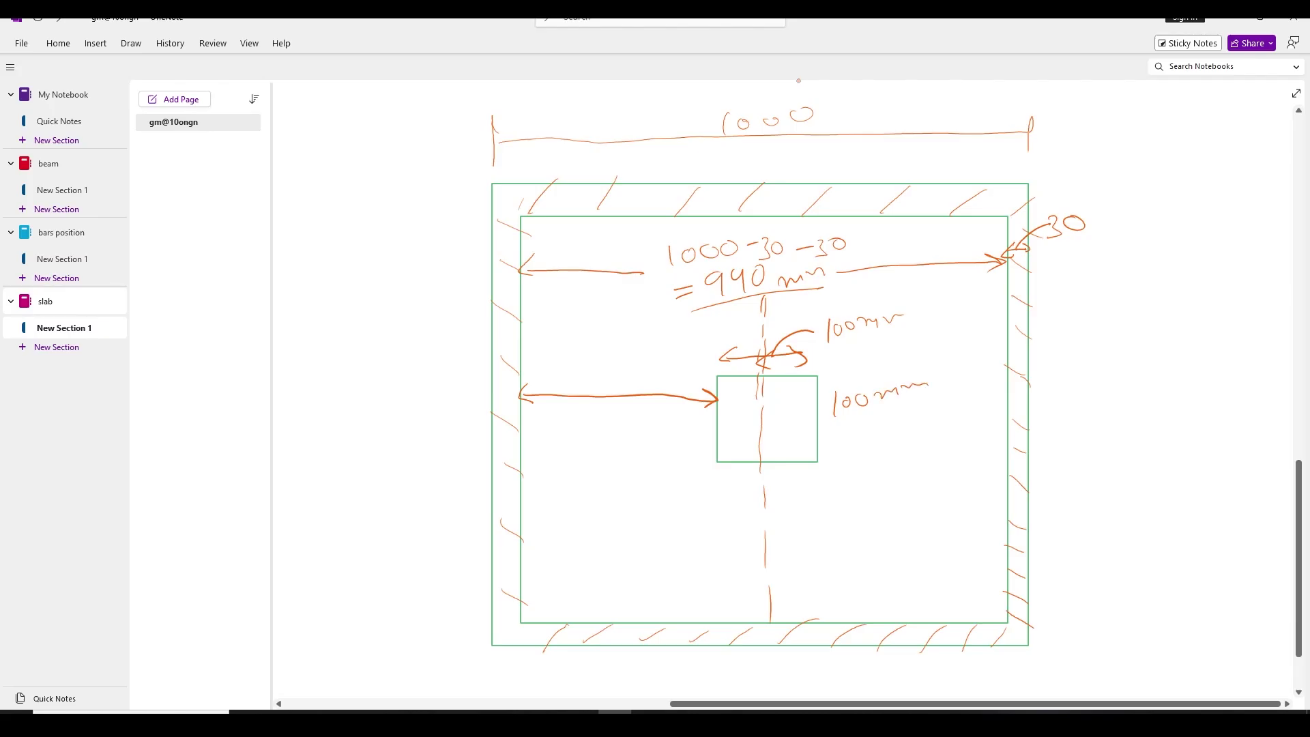
pyautogui.moveTo(695, 333); pyautogui.dragTo(689, 348)
pyautogui.moveTo(709, 334); pyautogui.dragTo(708, 334)
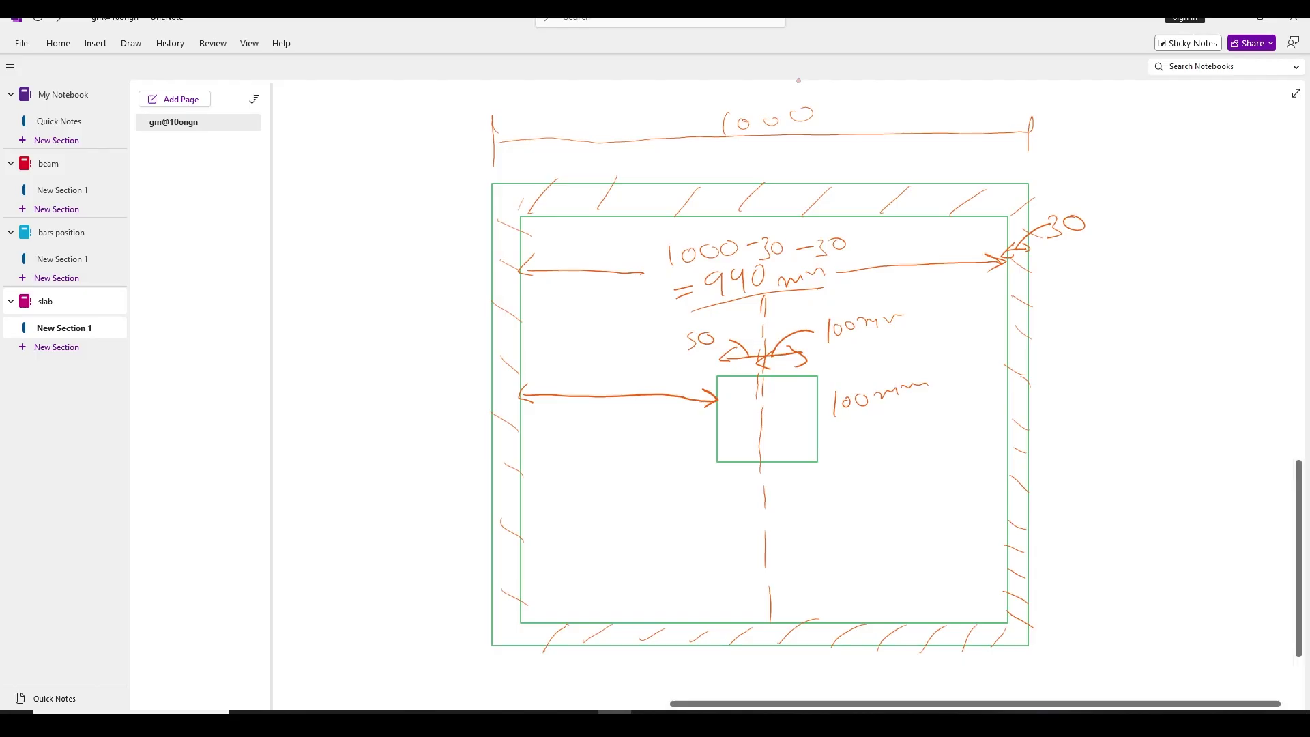
# Step: Draw a double arrow from the inner rectangle's edge to the centreline and label it 940/2 = 470
pyautogui.moveTo(540, 545); pyautogui.dragTo(538, 568)
pyautogui.moveTo(608, 551)
pyautogui.mouseDown()
pyautogui.moveTo(766, 549)
pyautogui.moveTo(752, 561)
pyautogui.mouseUp()
pyautogui.moveTo(633, 521); pyautogui.dragTo(634, 532)
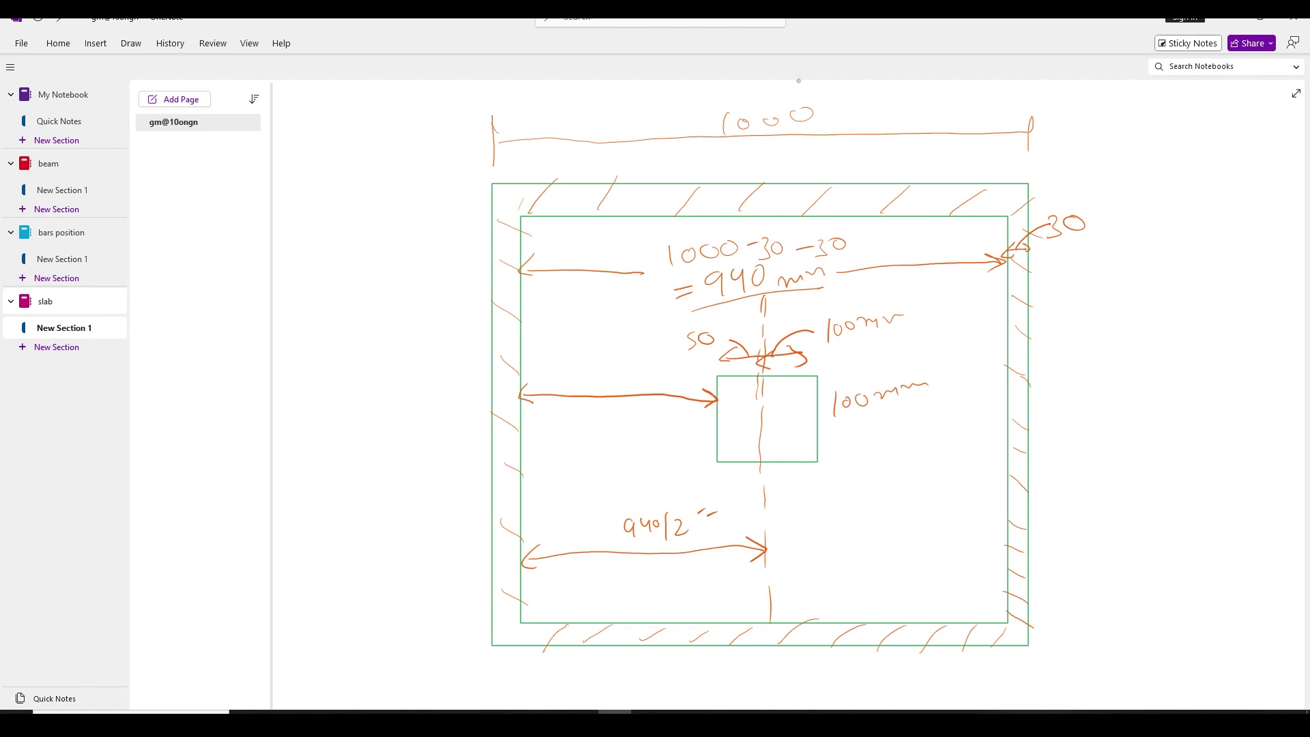
pyautogui.moveTo(712, 521); pyautogui.dragTo(716, 539)
pyautogui.moveTo(720, 525)
pyautogui.mouseDown()
pyautogui.moveTo(725, 540)
pyautogui.moveTo(737, 522)
pyautogui.mouseUp()
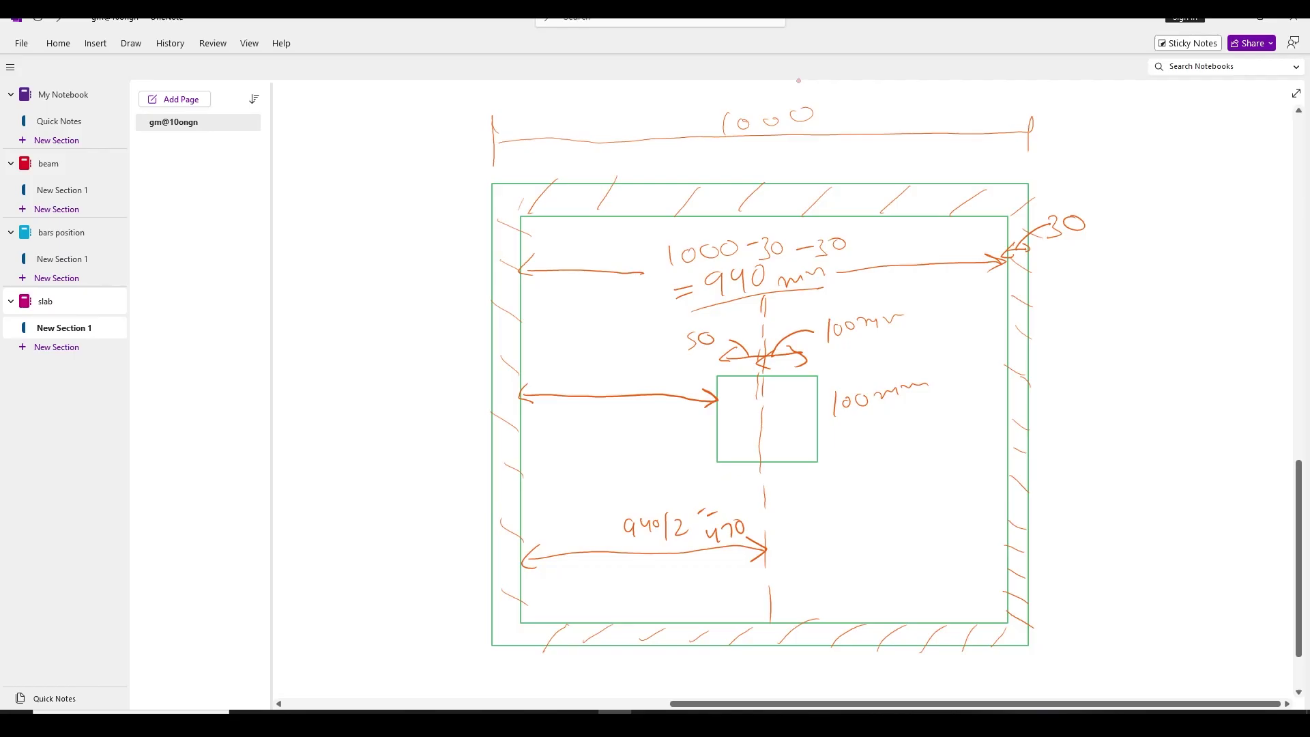
# Step: Write the distance to the small central rectangle as 470-50 = 420 and circle the result
pyautogui.moveTo(566, 366); pyautogui.dragTo(585, 372)
pyautogui.moveTo(602, 362); pyautogui.dragTo(593, 379)
pyautogui.moveTo(559, 426); pyautogui.dragTo(567, 424)
pyautogui.moveTo(562, 432); pyautogui.dragTo(594, 420)
pyautogui.moveTo(600, 412); pyautogui.dragTo(611, 419)
pyautogui.moveTo(620, 412)
pyautogui.mouseDown()
pyautogui.moveTo(645, 412)
pyautogui.moveTo(518, 433)
pyautogui.moveTo(652, 425)
pyautogui.mouseUp()
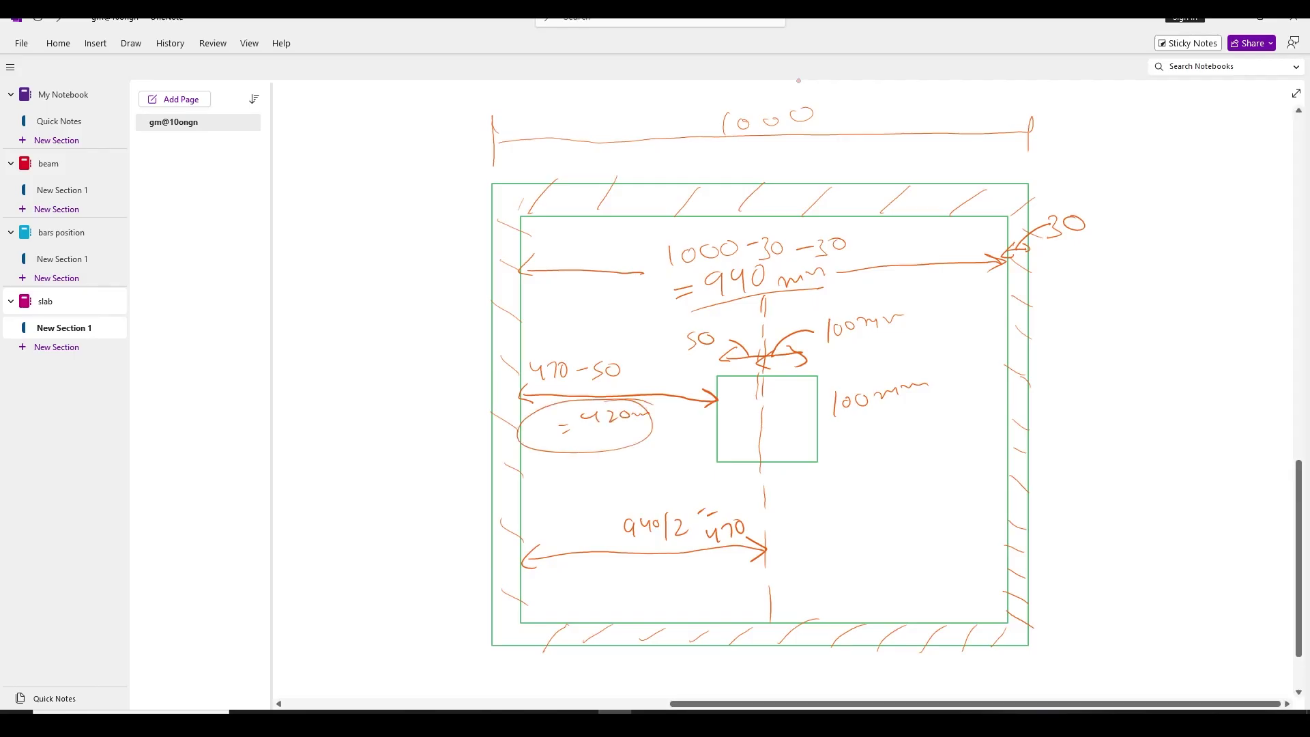
# Step: Switch back to Abaqus/CAE, offset the four edges of the top face's inner region inward by 420 and finish partitioning that face
pyautogui.click(583, 722)
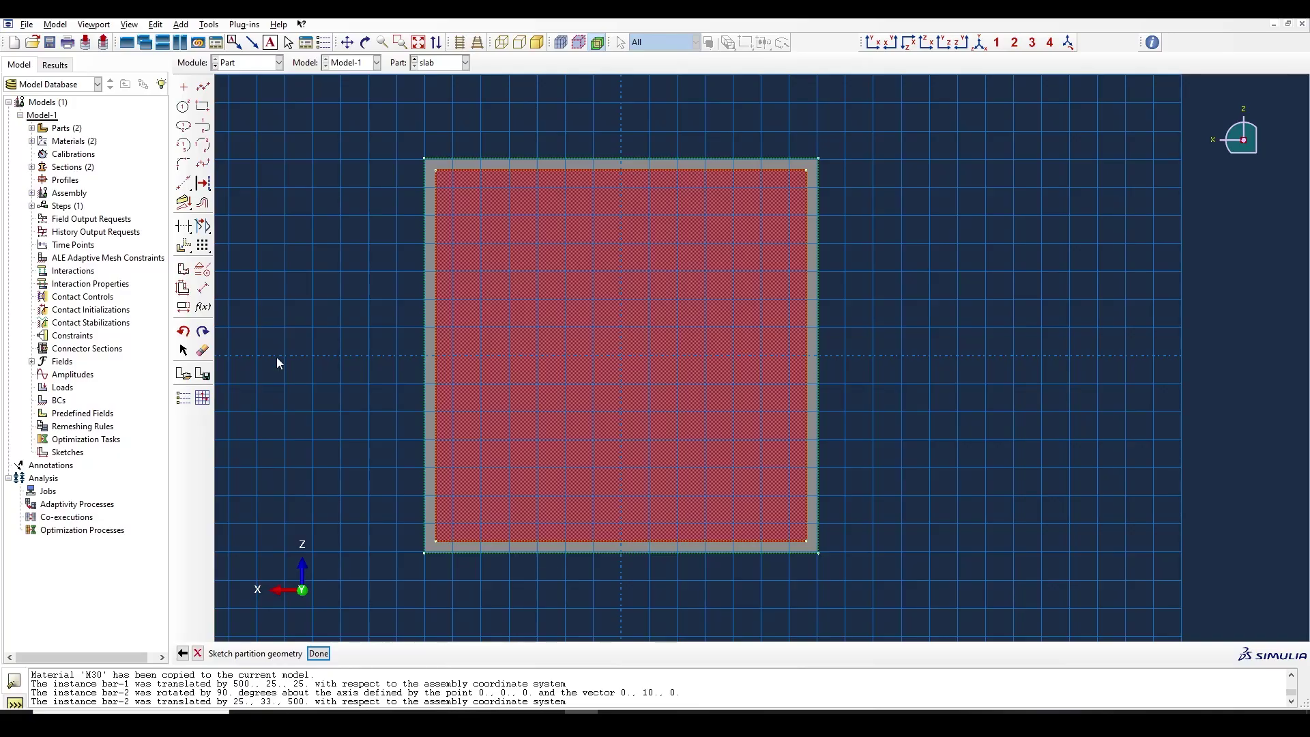
pyautogui.press('Escape')
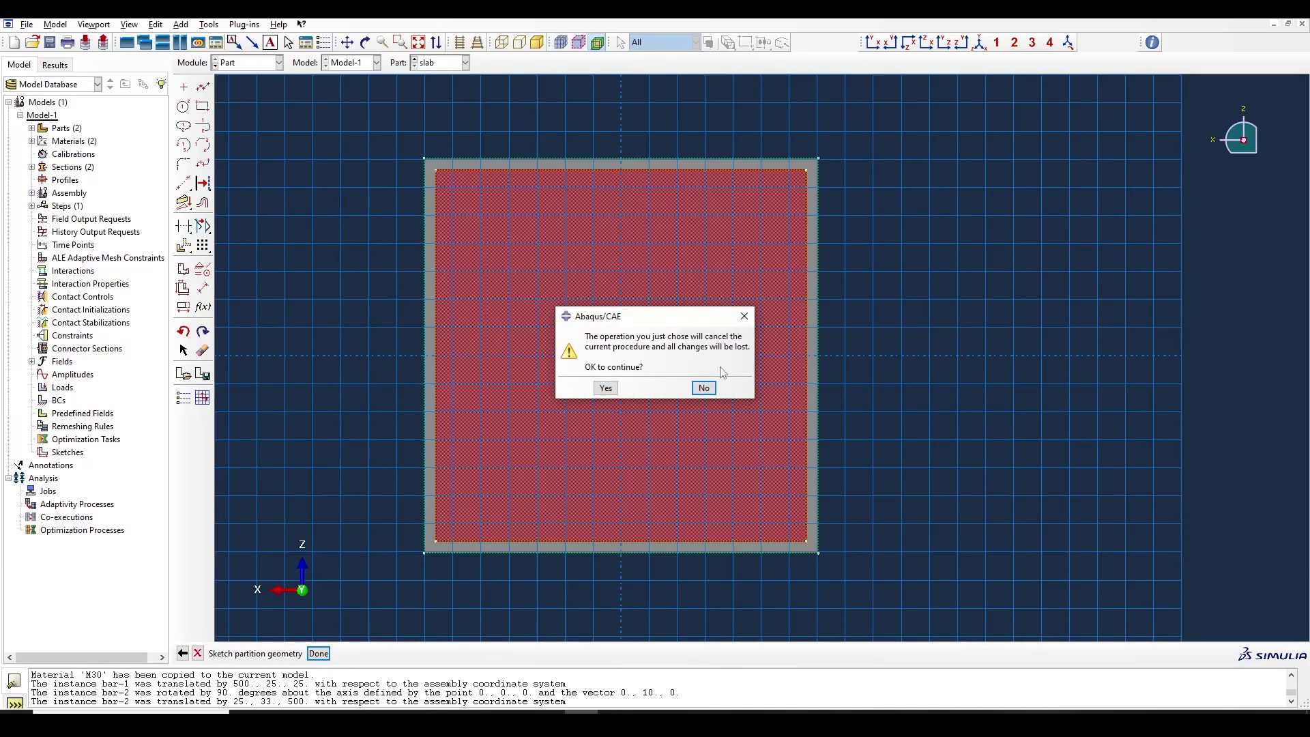
pyautogui.click(744, 315)
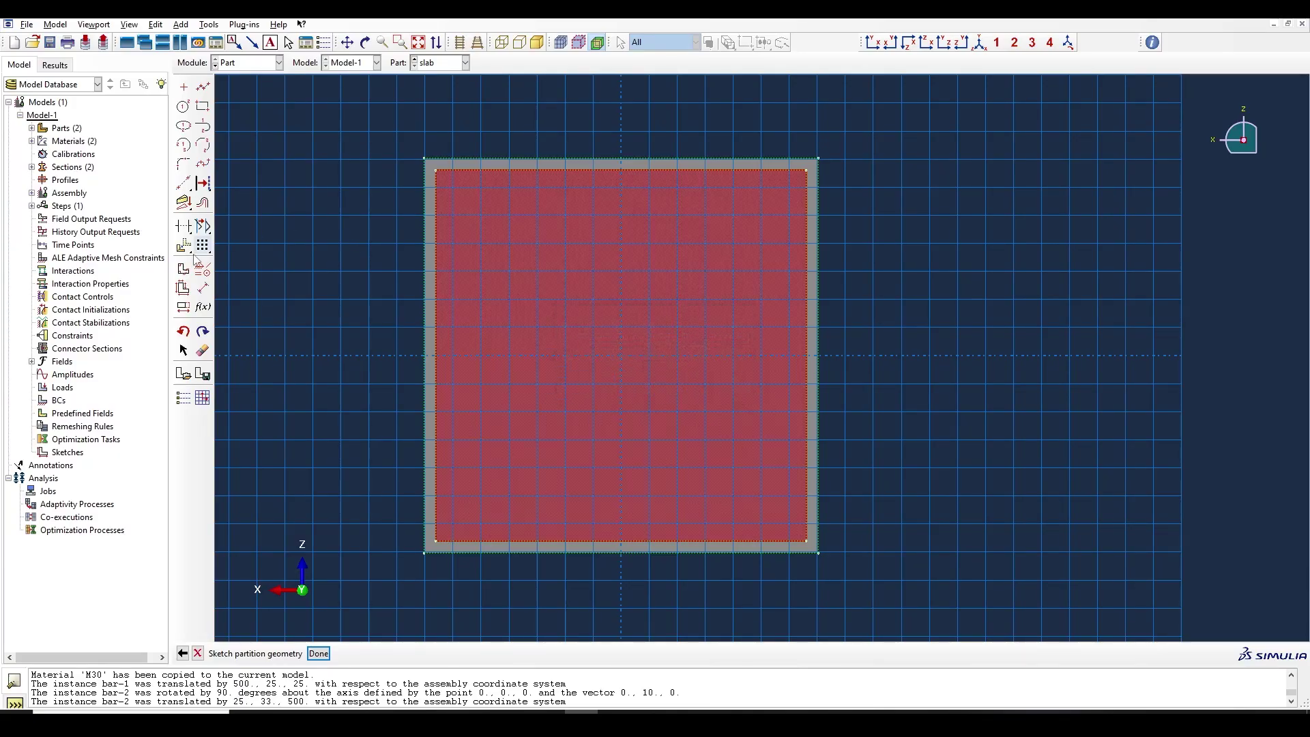
pyautogui.click(203, 203)
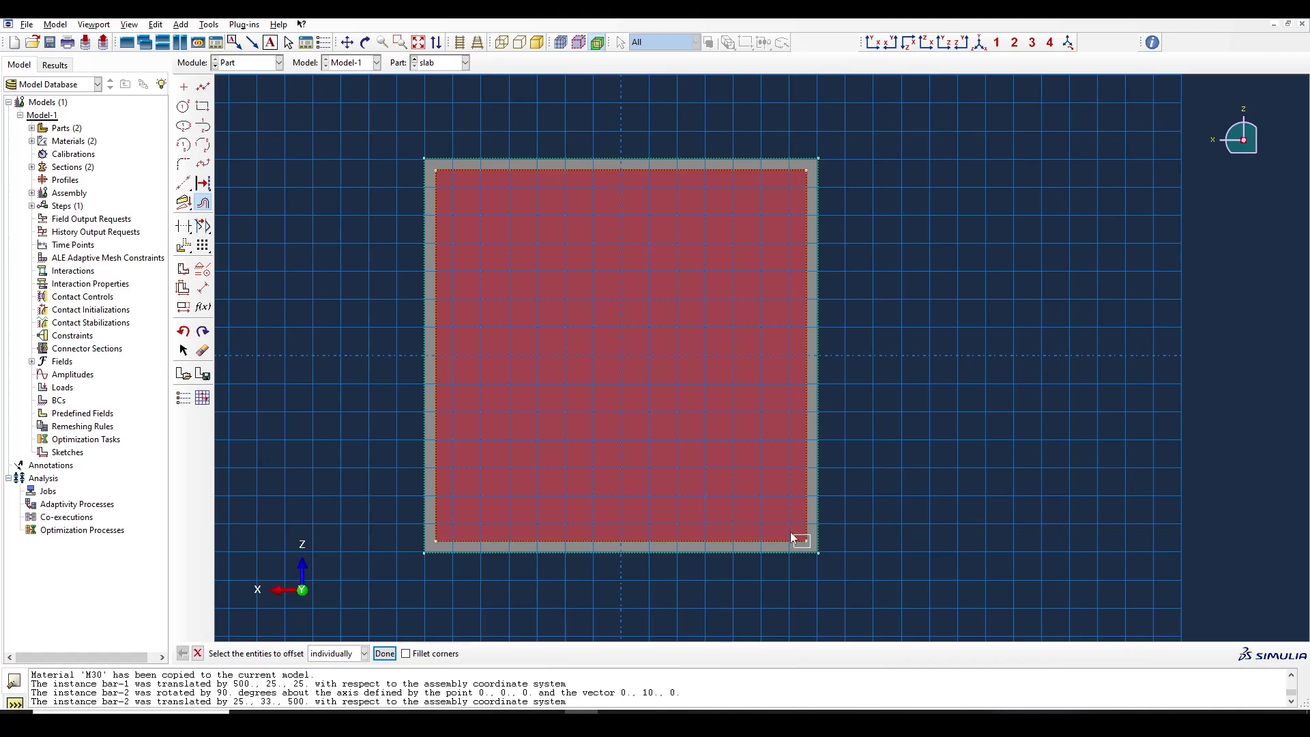
pyautogui.moveTo(810, 547); pyautogui.dragTo(429, 170)
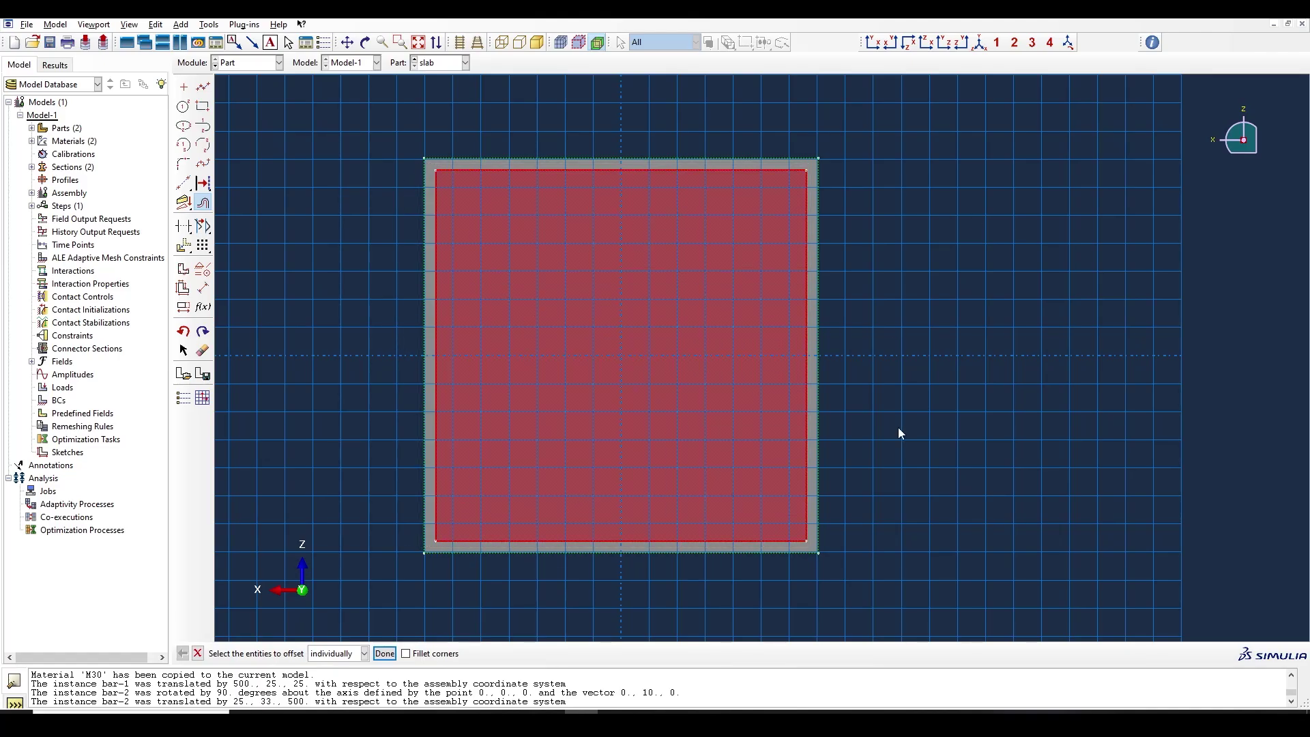
pyautogui.click(386, 654)
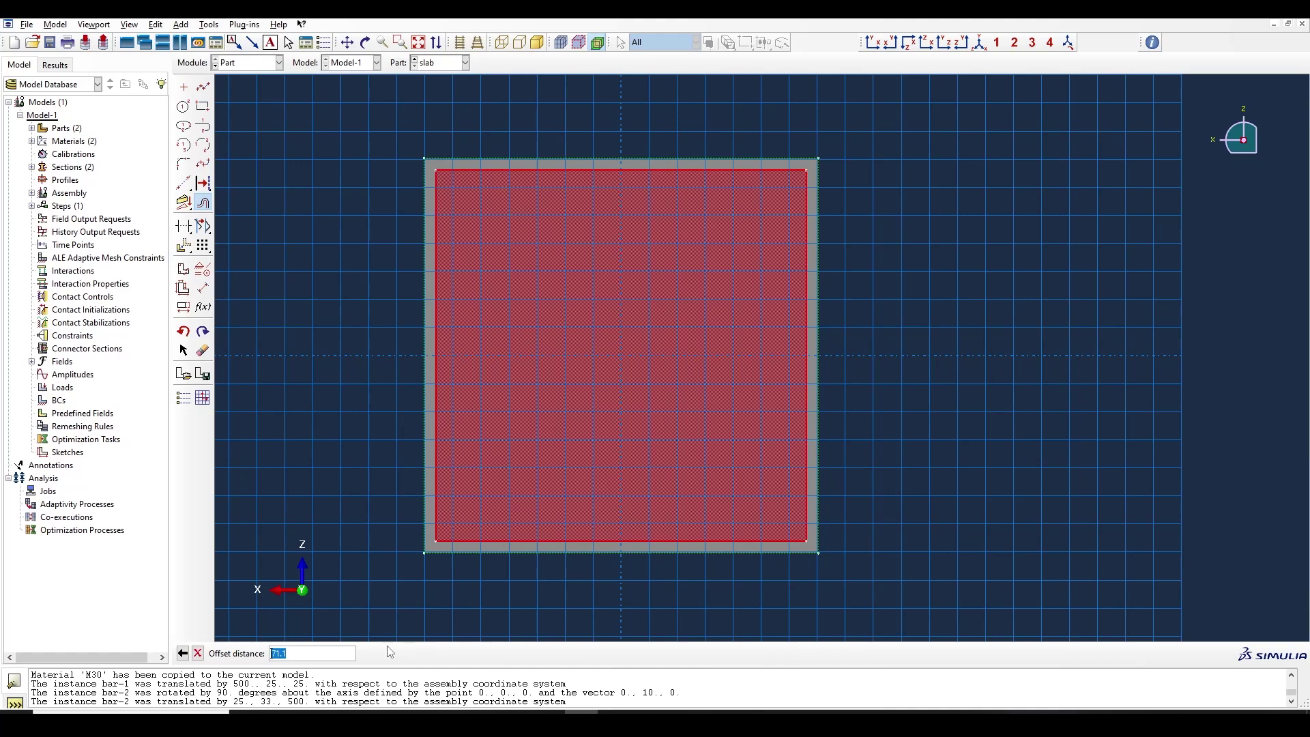
pyautogui.write('420')
pyautogui.click(615, 722)
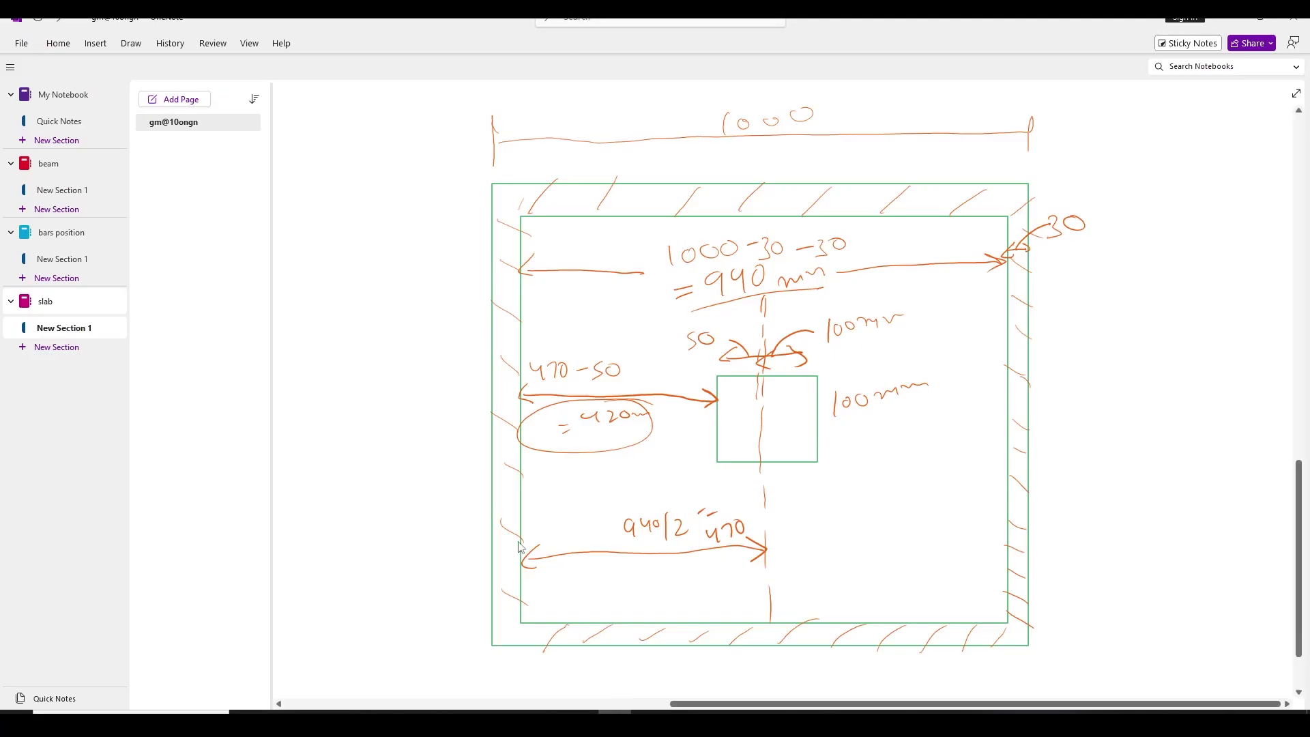
pyautogui.click(581, 722)
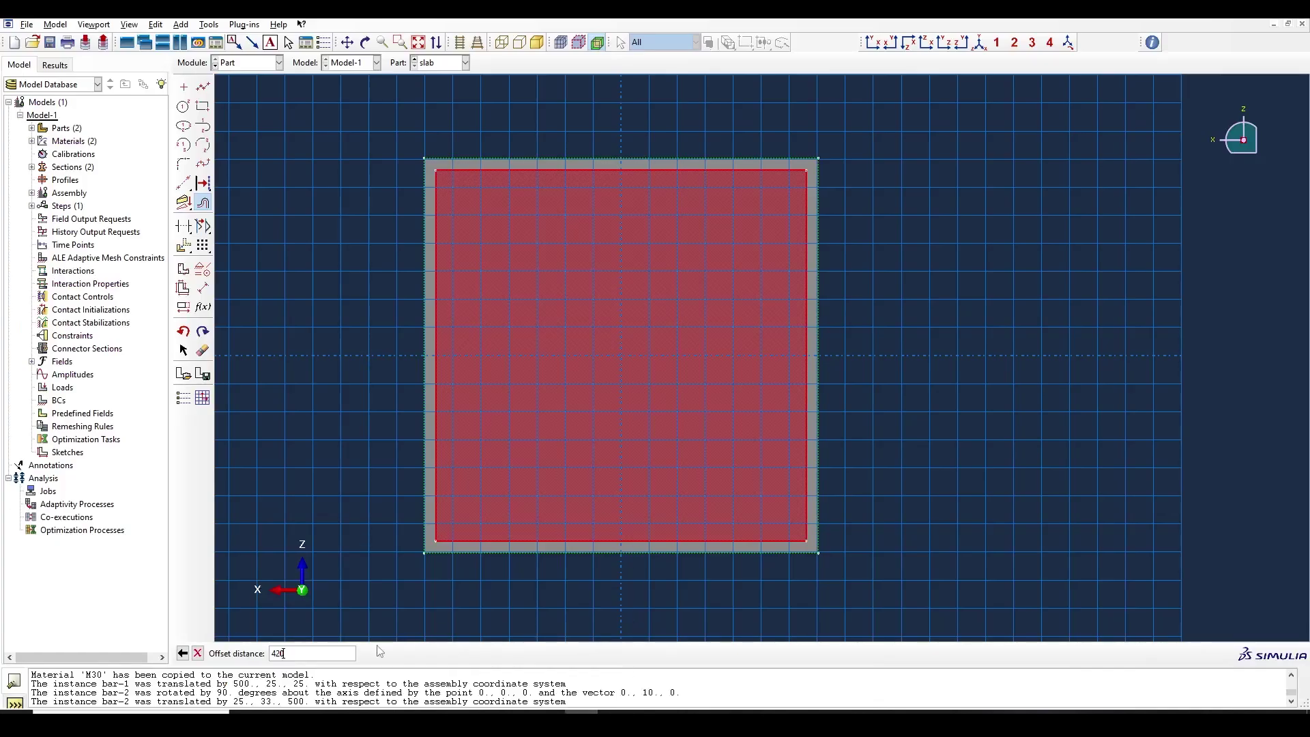
pyautogui.press('Return')
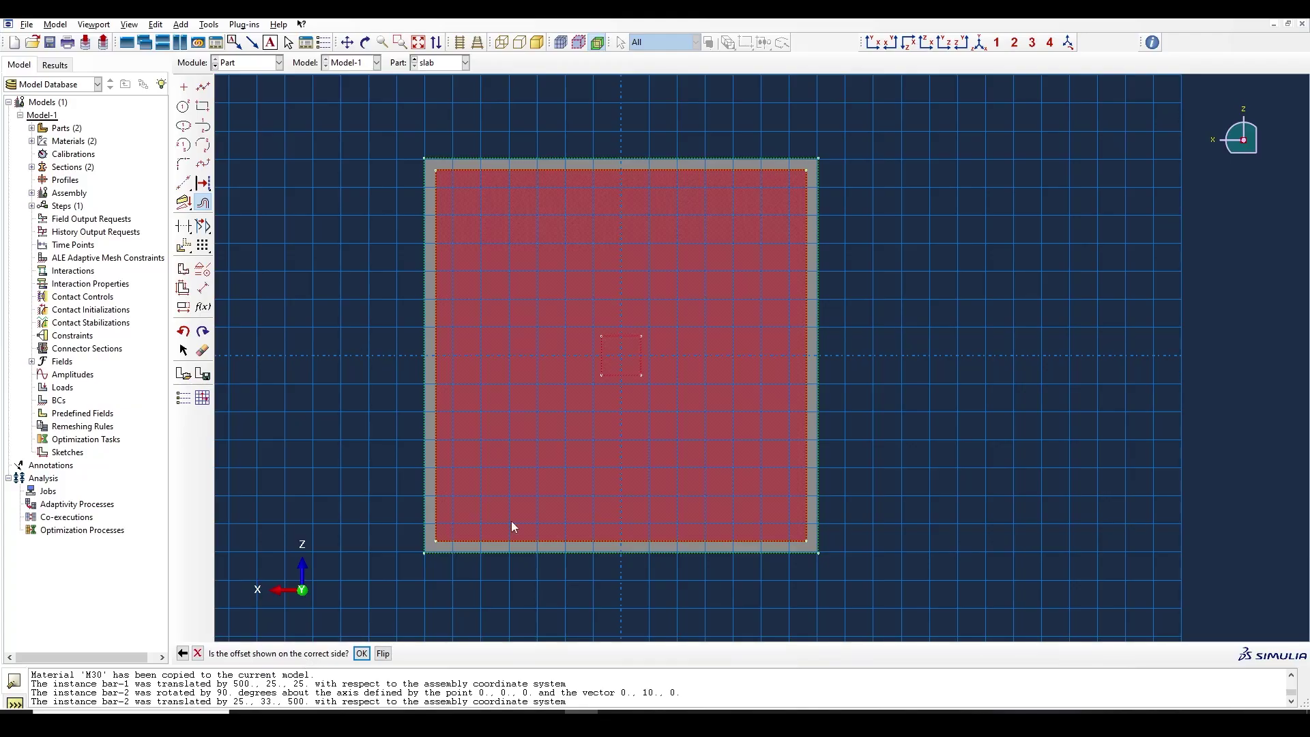
pyautogui.click(362, 653)
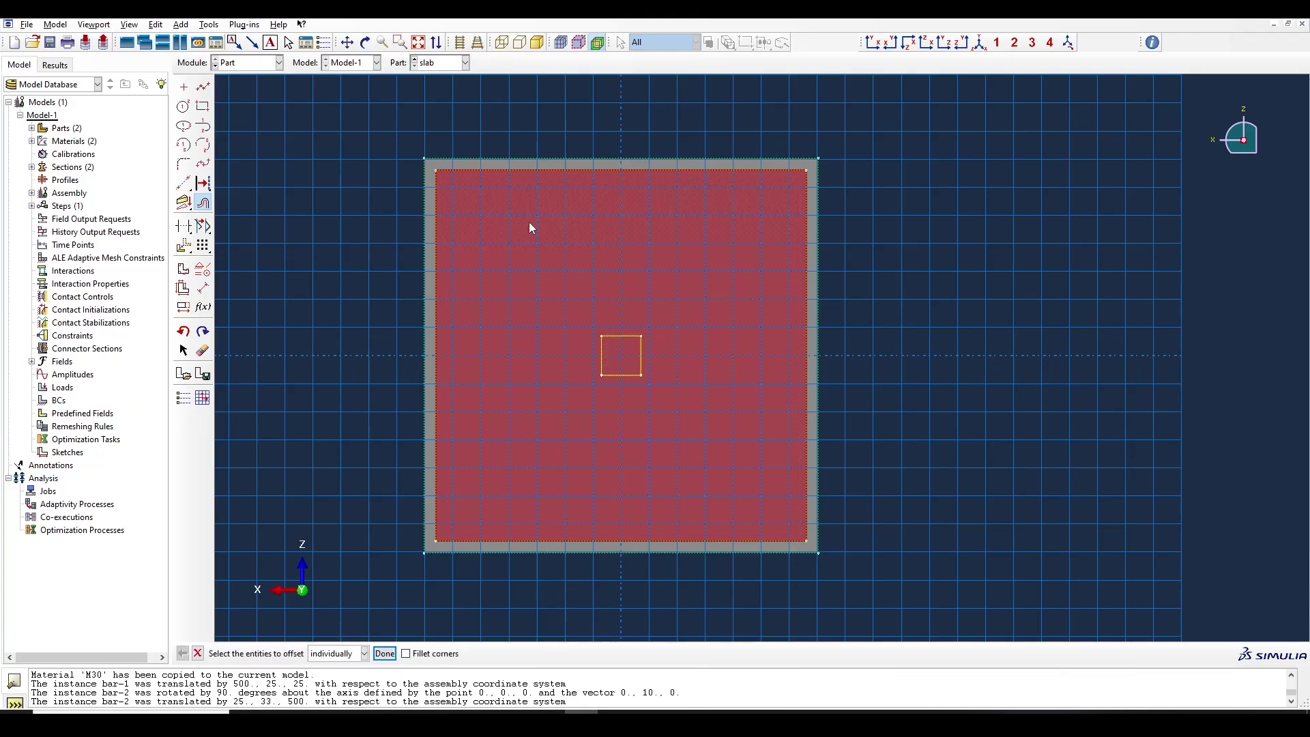
pyautogui.click(384, 653)
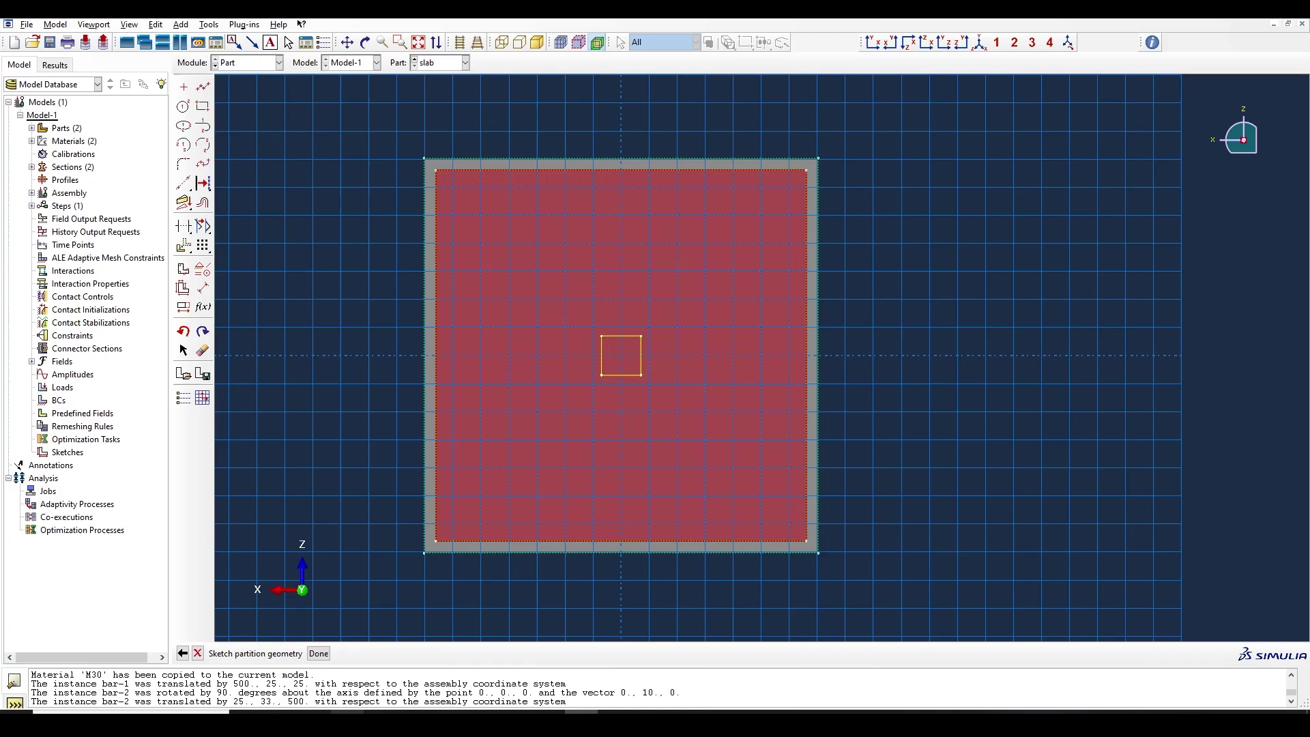
pyautogui.click(316, 653)
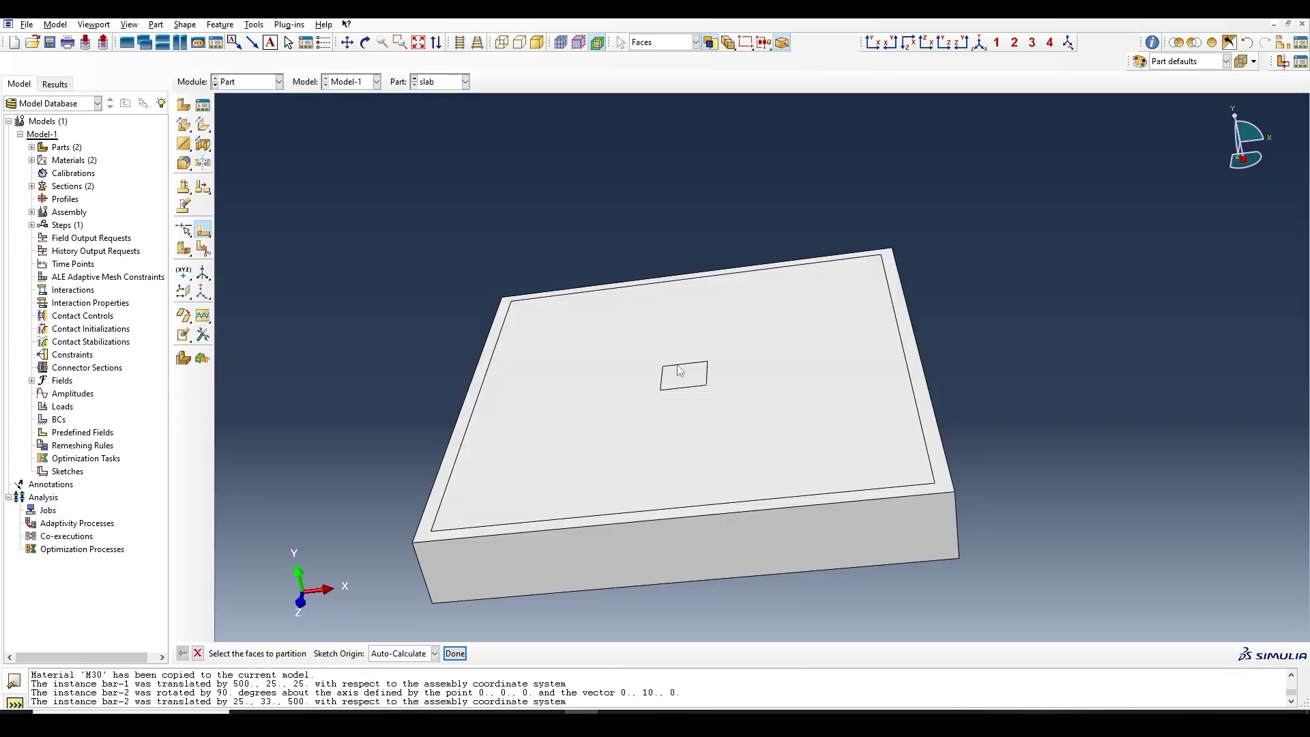
# Step: In the Assembly module, start a new geometry set named load
pyautogui.click(253, 82)
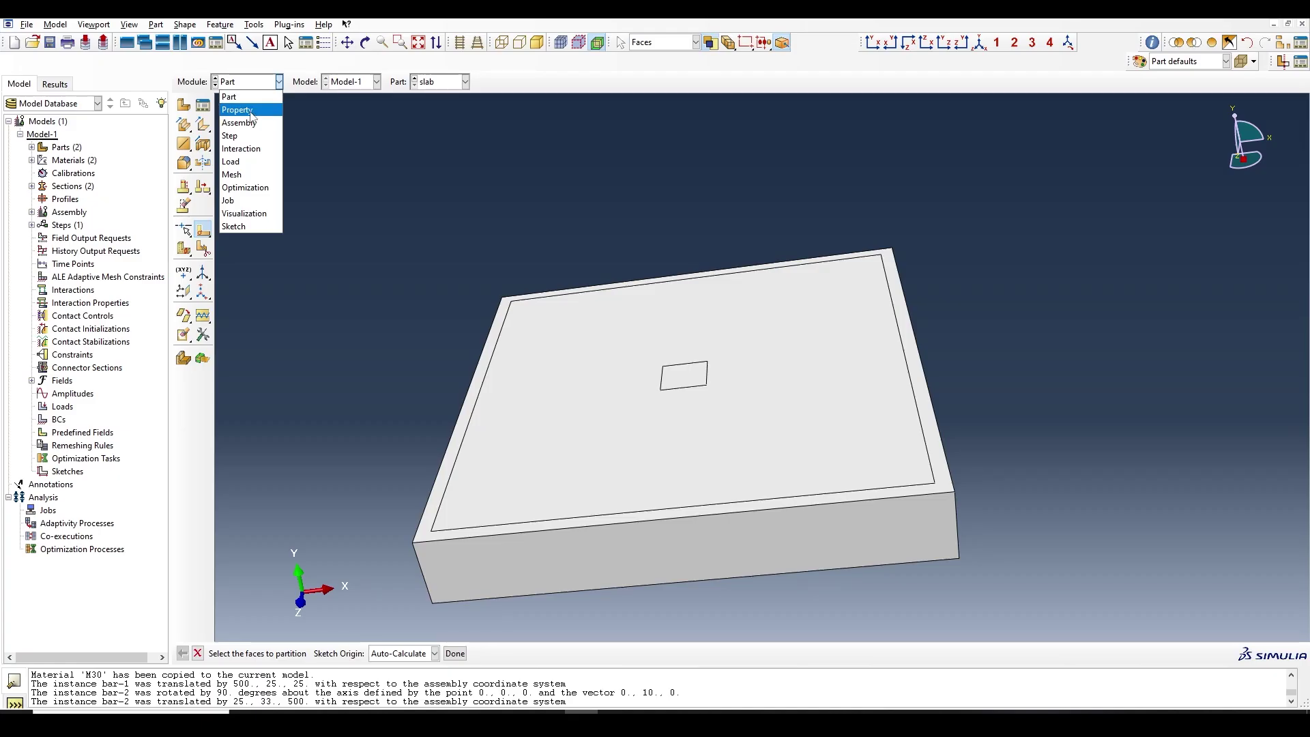
pyautogui.click(247, 135)
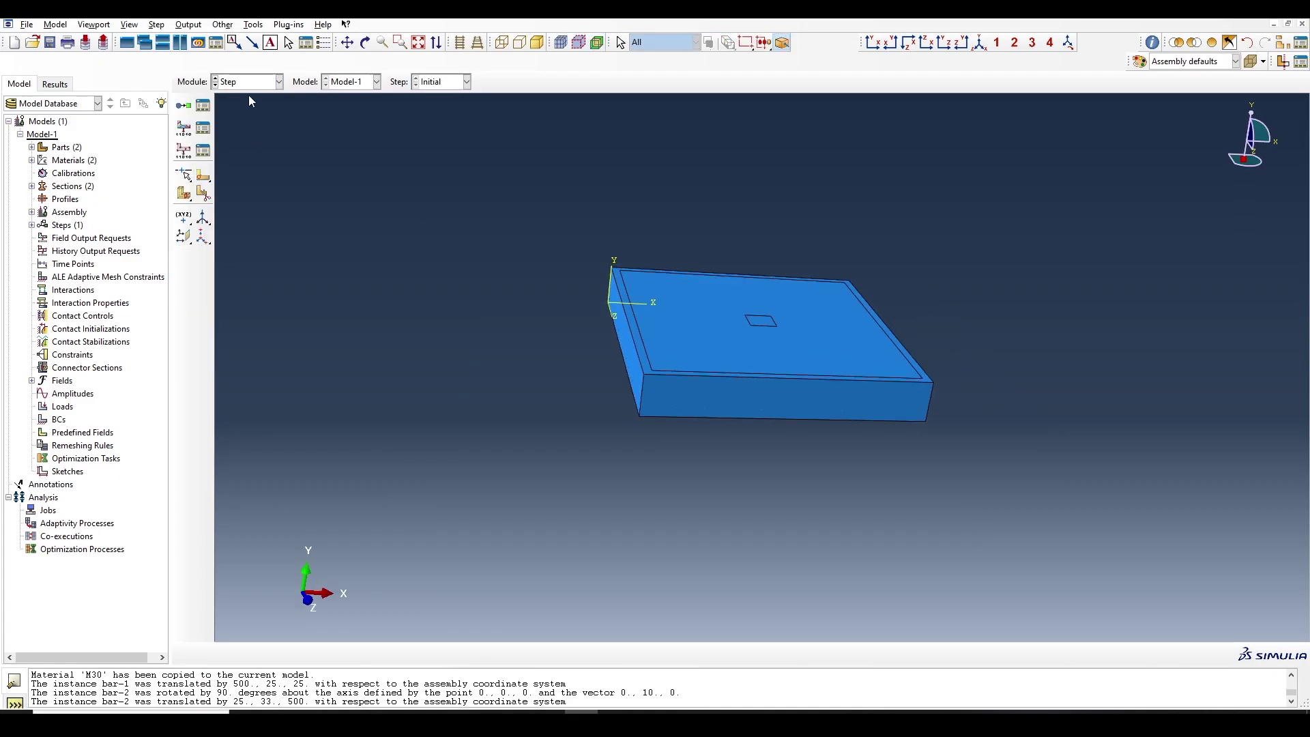
pyautogui.click(253, 81)
pyautogui.click(247, 122)
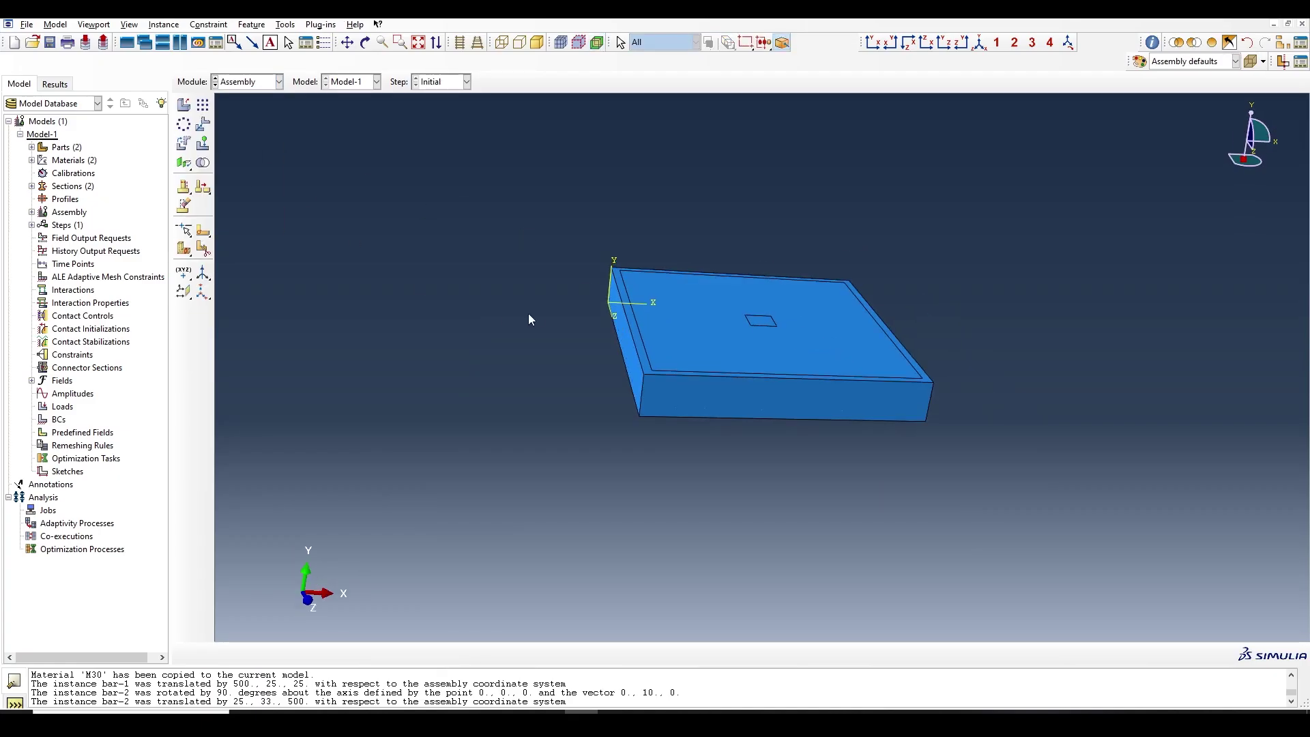
pyautogui.click(285, 24)
pyautogui.moveTo(338, 82)
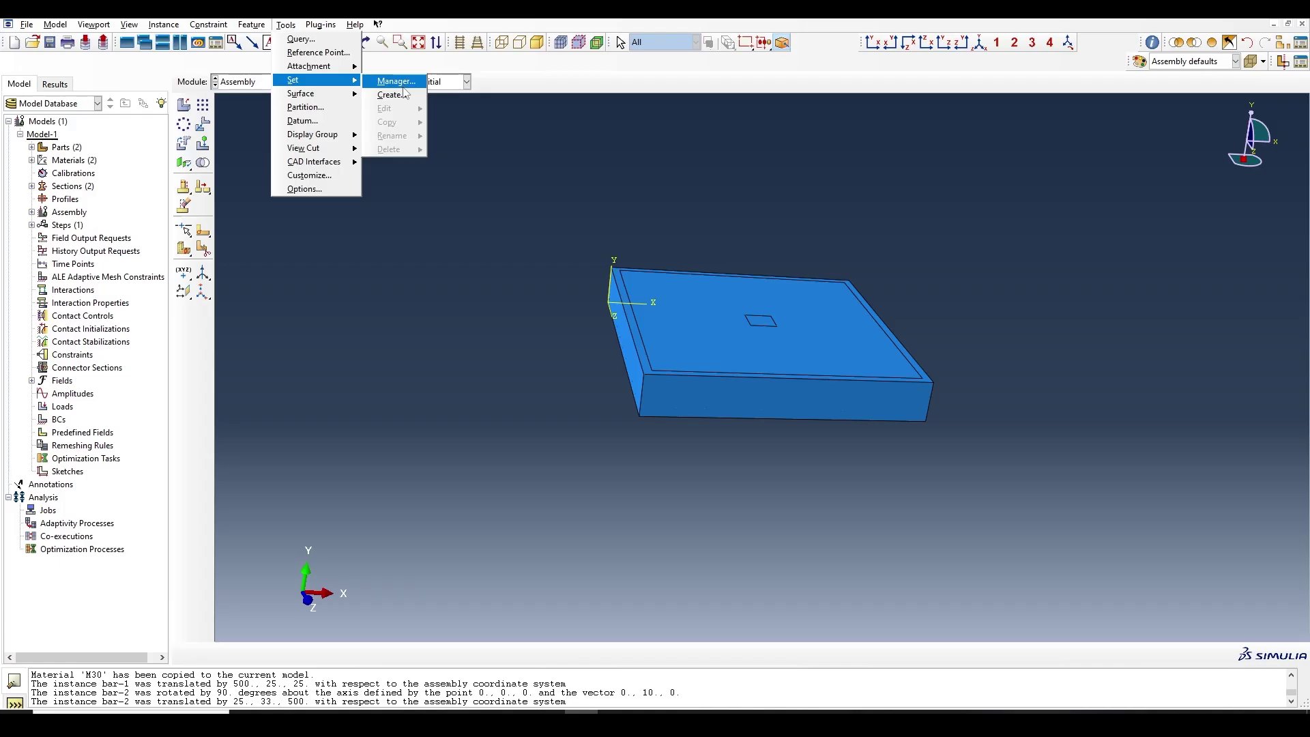
pyautogui.click(394, 94)
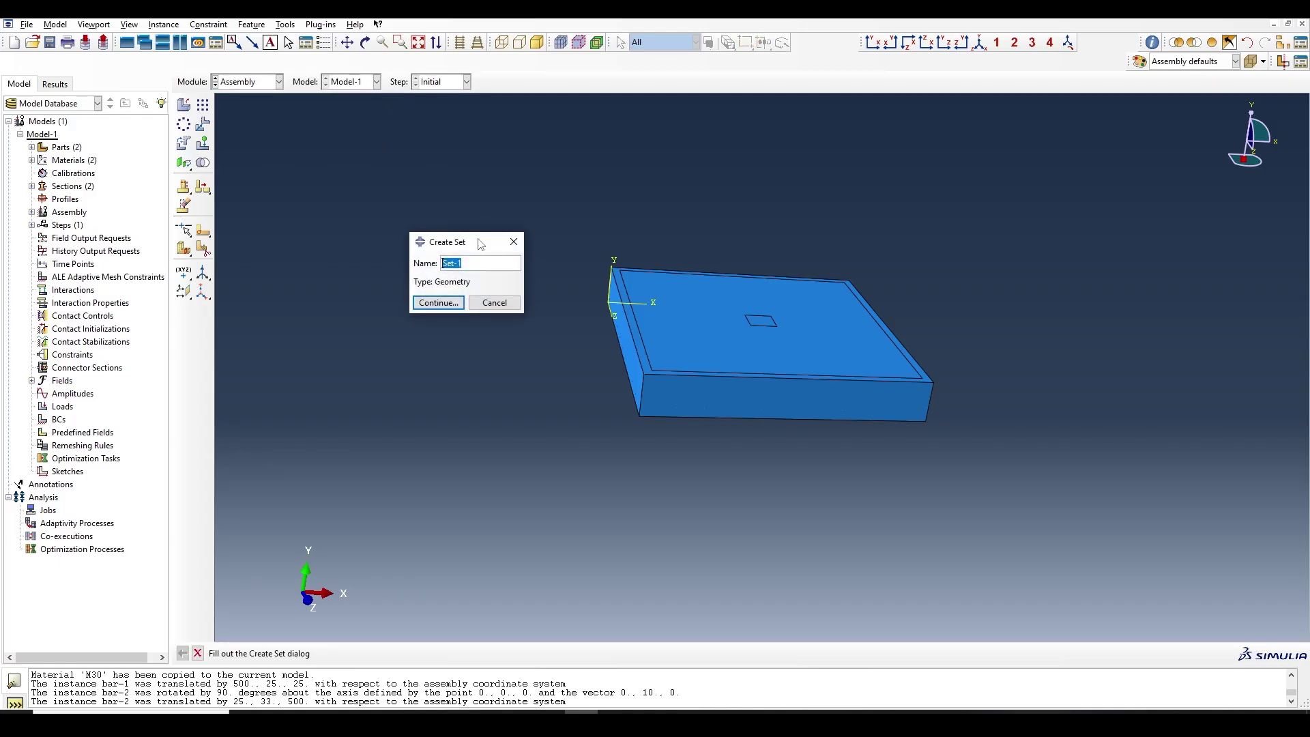
pyautogui.press('BackSpace')
pyautogui.press('Return')
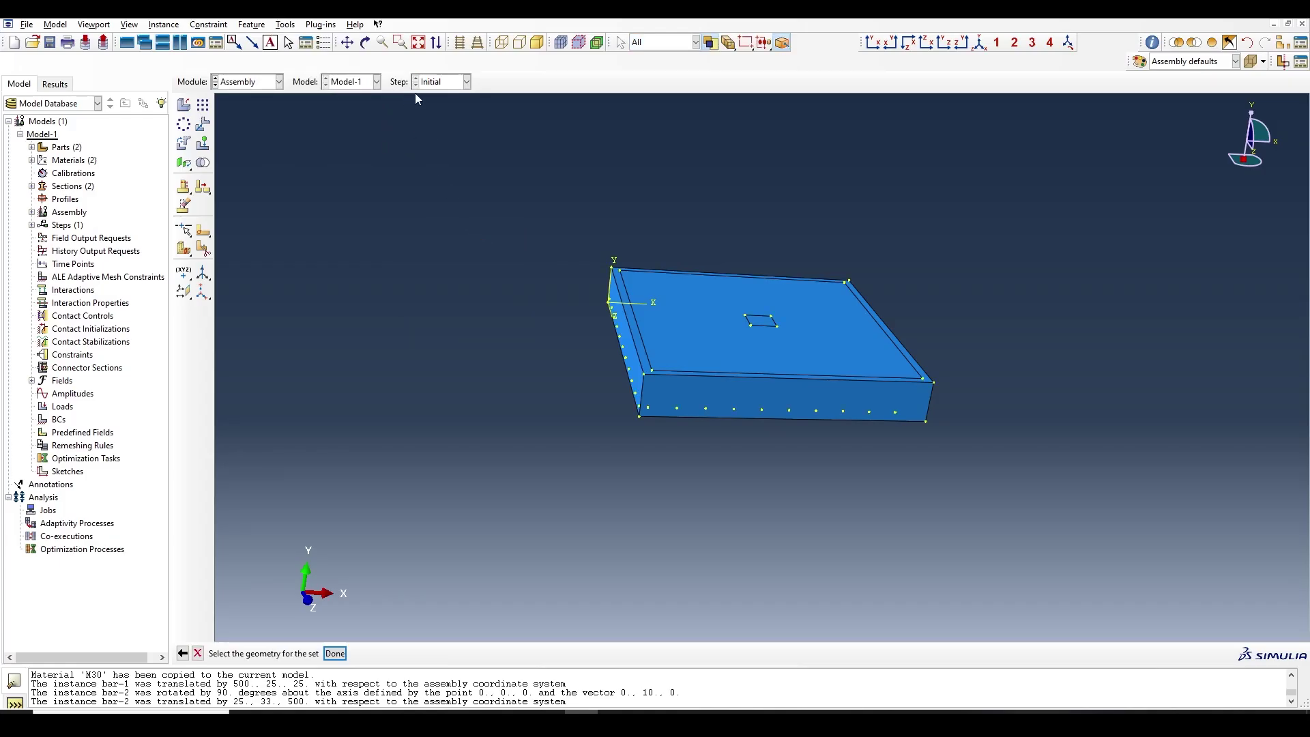
# Step: Select the slab's top outer border face and two adjacent side faces for the set
pyautogui.scroll(3, 633, 298)
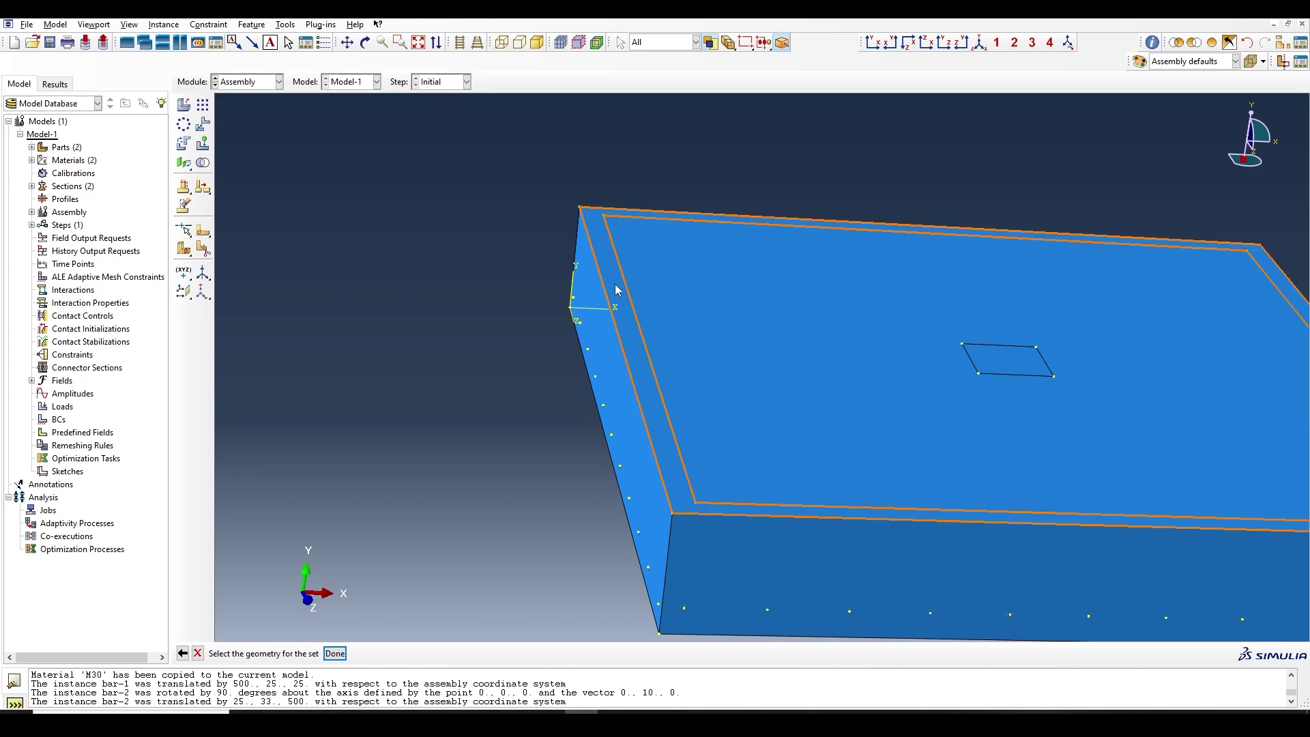
pyautogui.click(619, 288)
pyautogui.keyDown('shift'); pyautogui.click(599, 340); pyautogui.keyUp('shift')
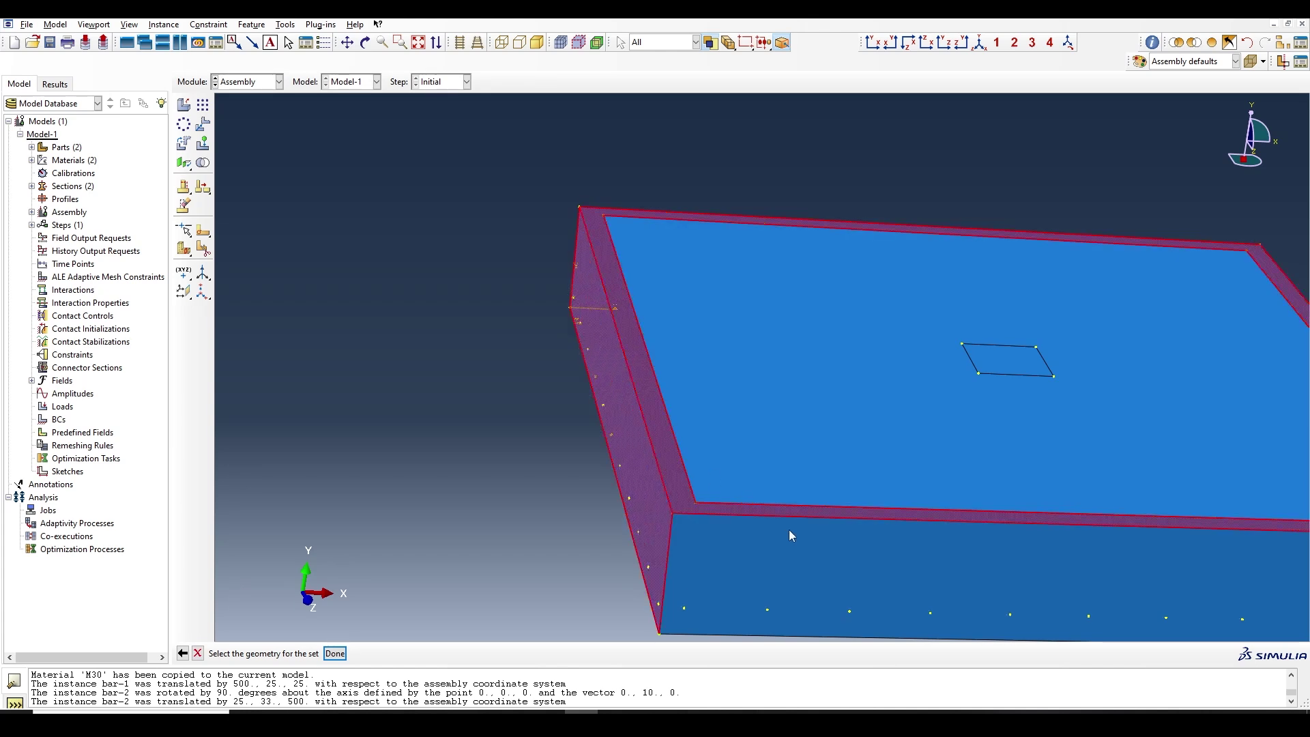
pyautogui.keyDown('shift'); pyautogui.click(789, 530); pyautogui.keyUp('shift')
# Step: Add the slab's third side face and the bottom outer border face to the set selection
pyautogui.scroll(-4, 460, 471)
pyautogui.click(365, 43)
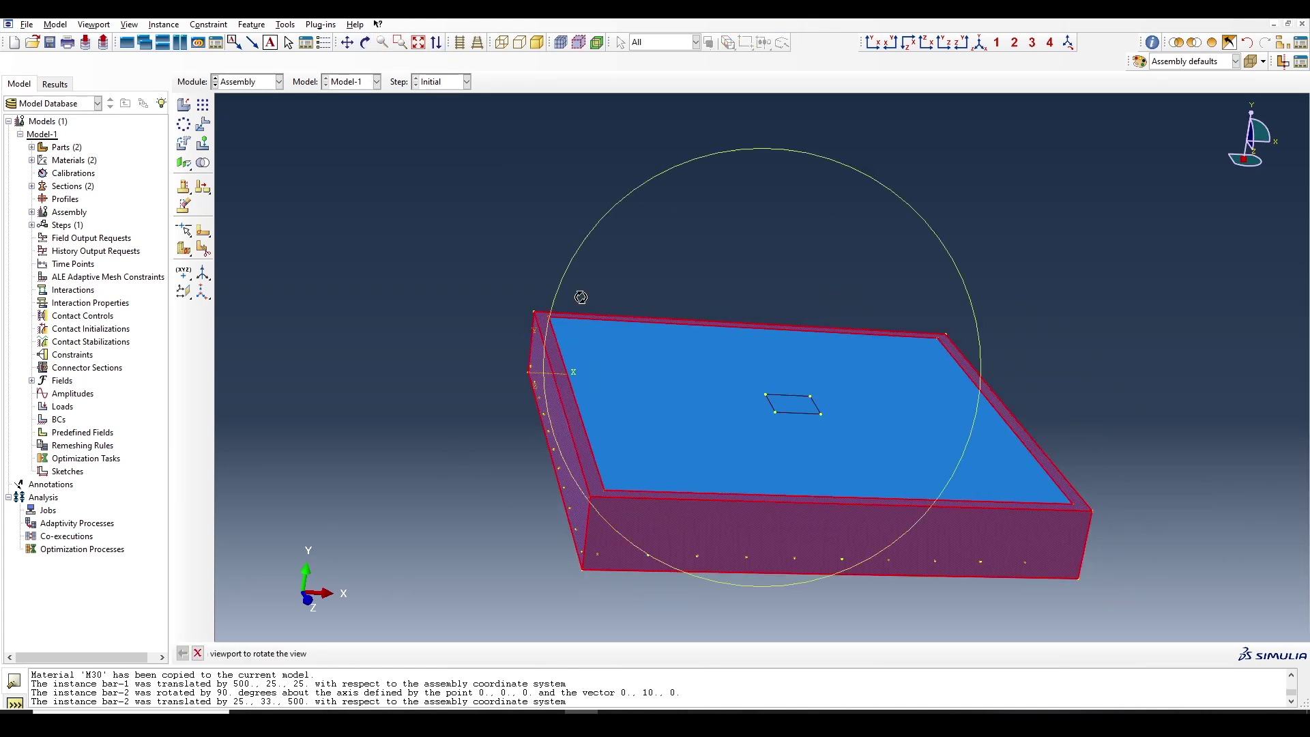
pyautogui.moveTo(579, 295); pyautogui.dragTo(713, 396)
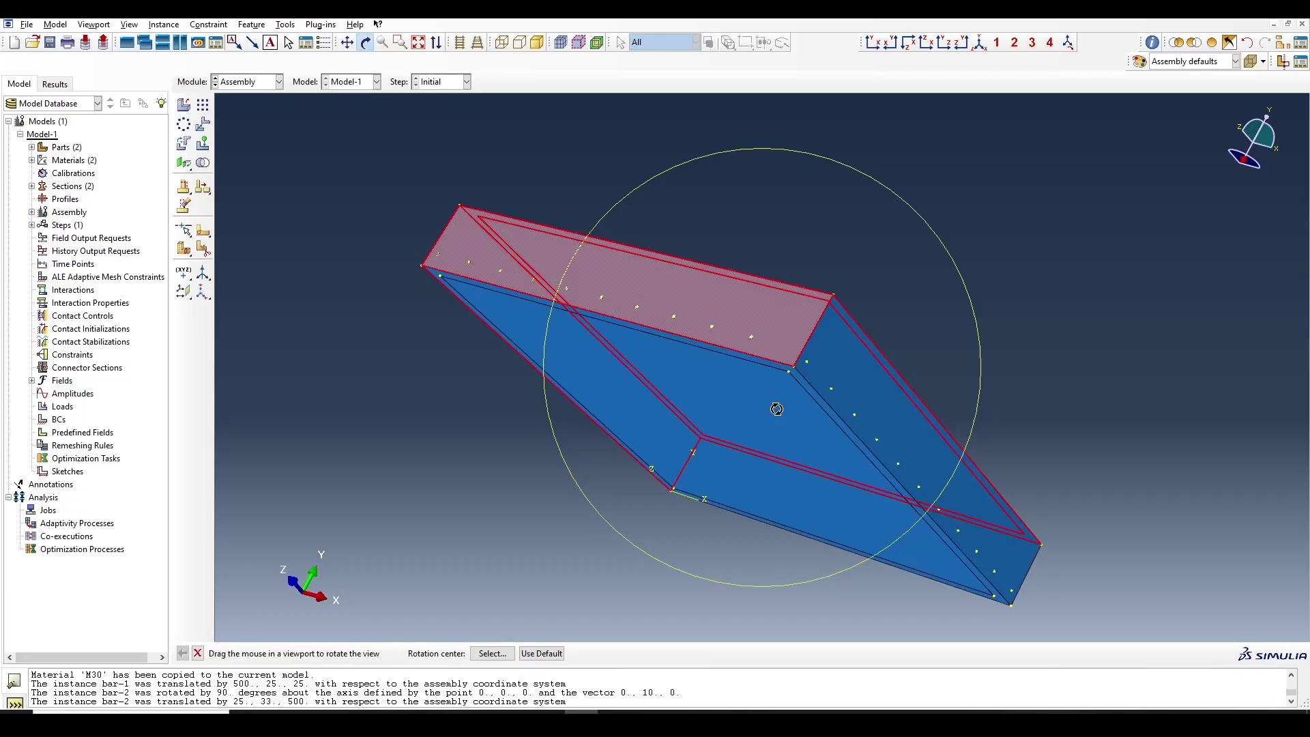
pyautogui.press('Escape')
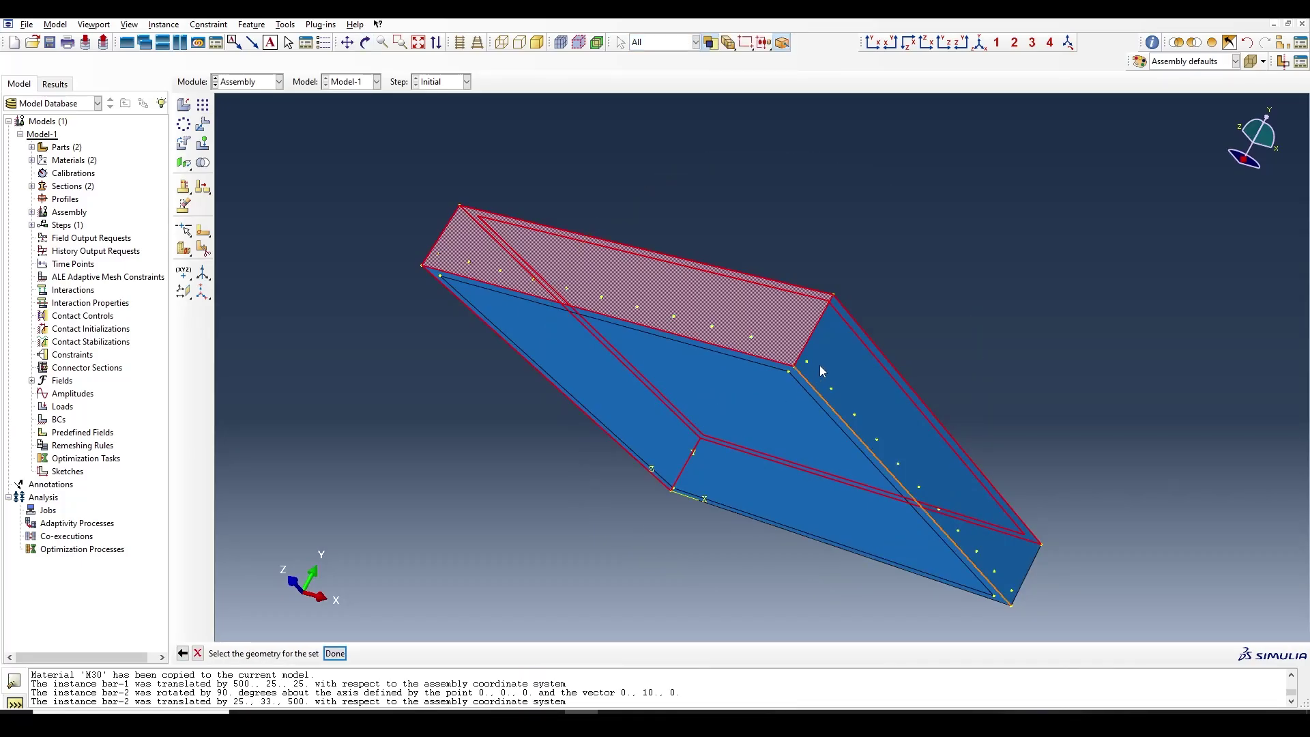
pyautogui.keyDown('shift'); pyautogui.click(845, 418); pyautogui.keyUp('shift')
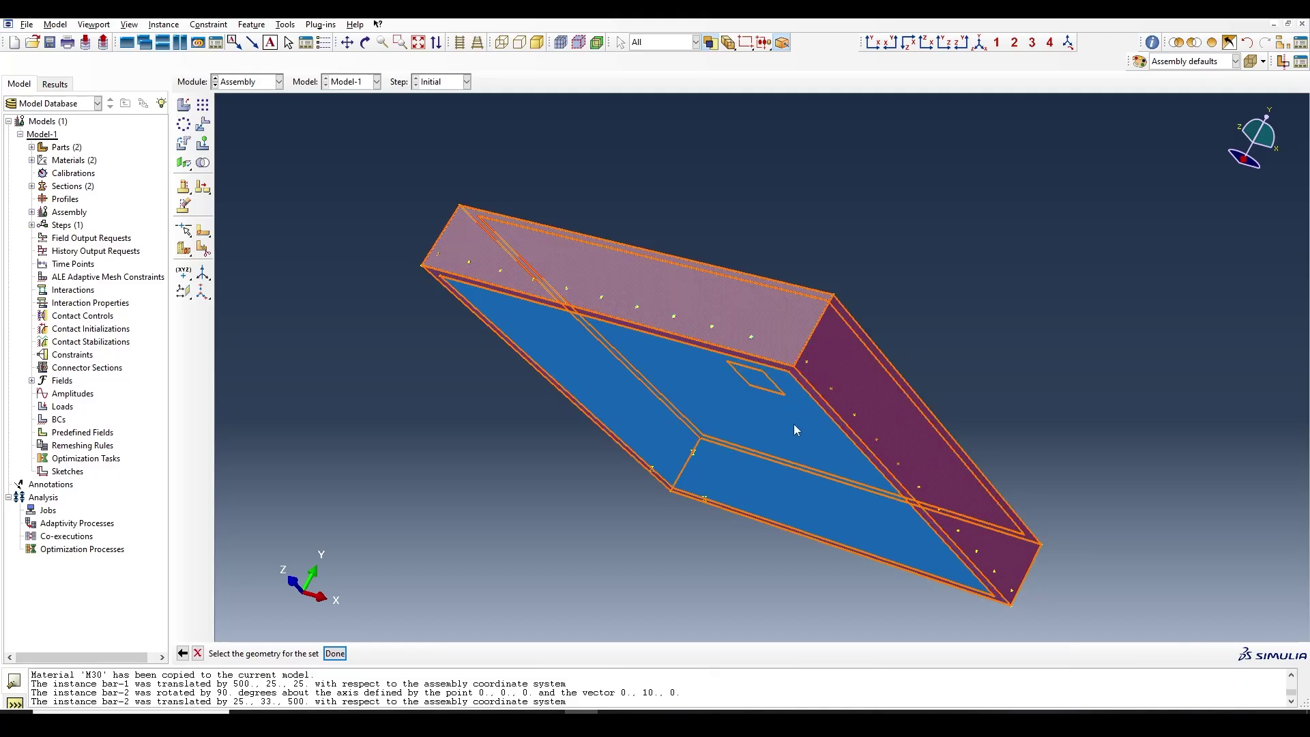
# Step: Add the remaining fourth side face of the slab and finish the load set
pyautogui.click(366, 42)
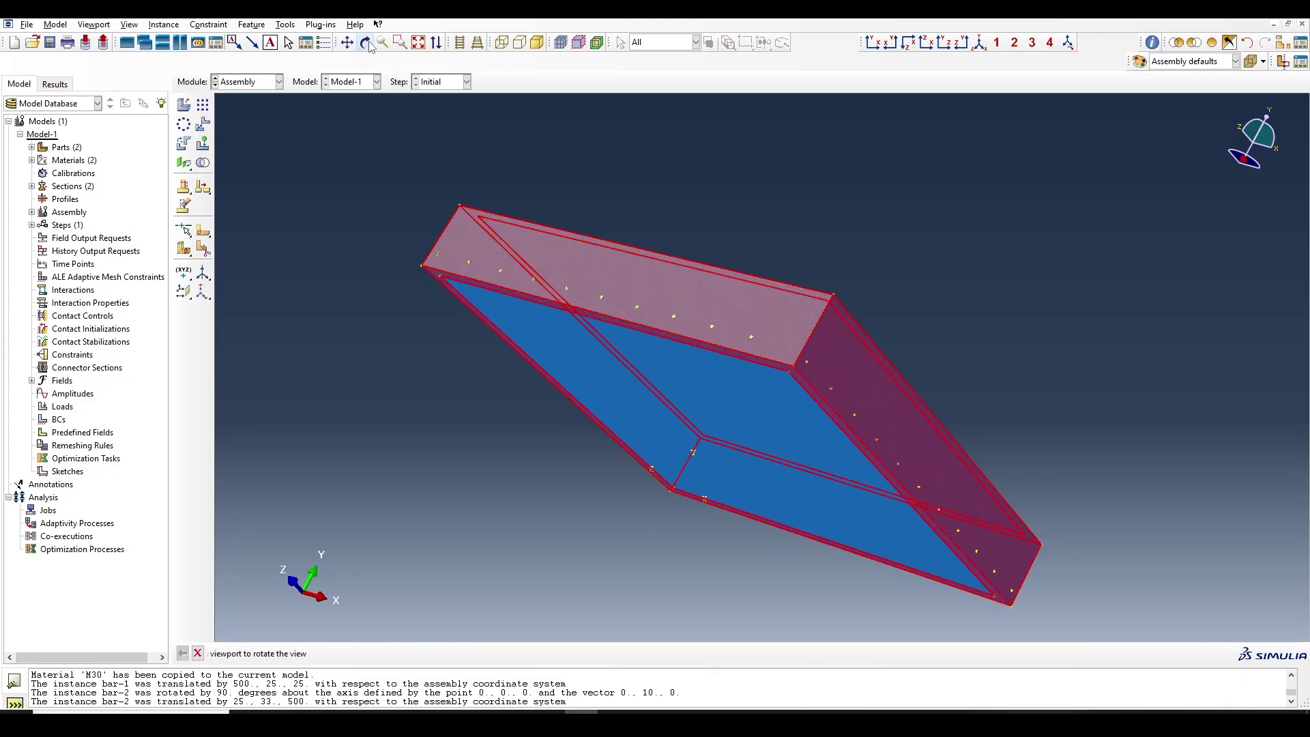
pyautogui.moveTo(715, 351); pyautogui.dragTo(500, 293)
pyautogui.press('Escape')
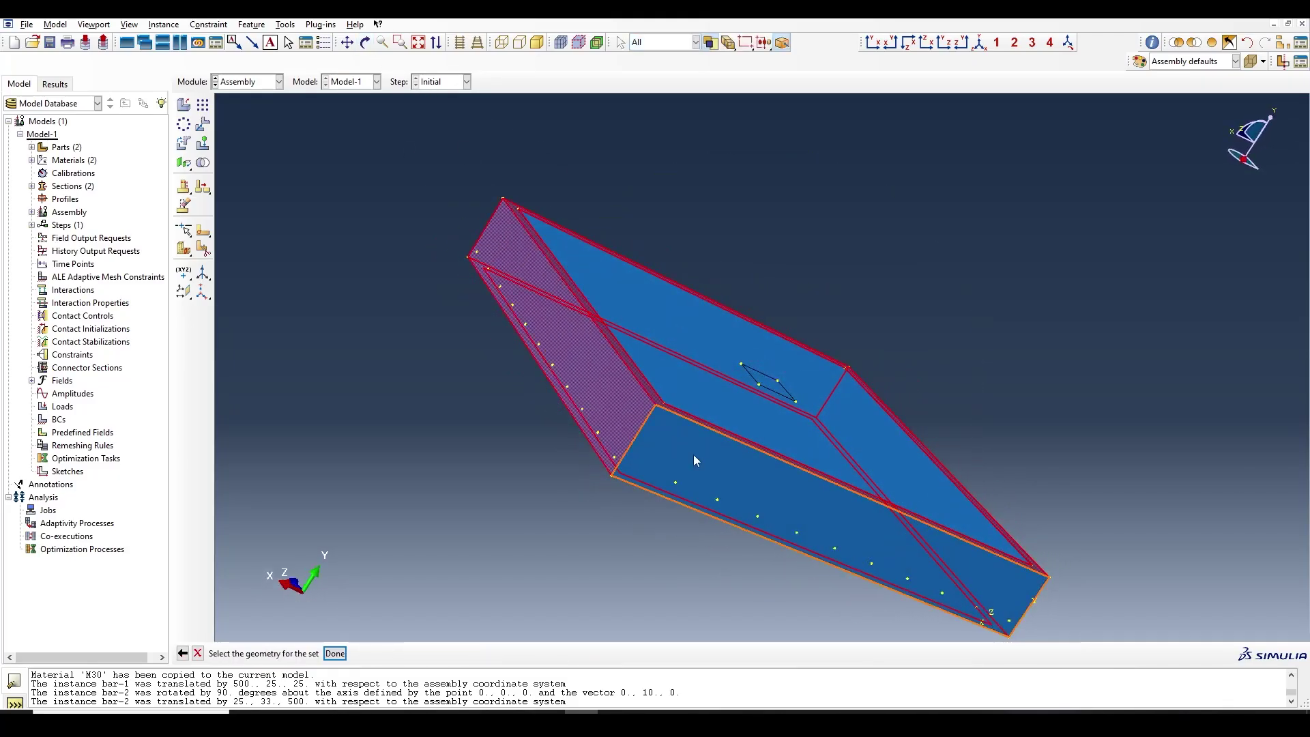
pyautogui.keyDown('shift'); pyautogui.click(693, 455); pyautogui.keyUp('shift')
pyautogui.click(366, 42)
pyautogui.moveTo(666, 245); pyautogui.dragTo(862, 501)
pyautogui.press('Escape')
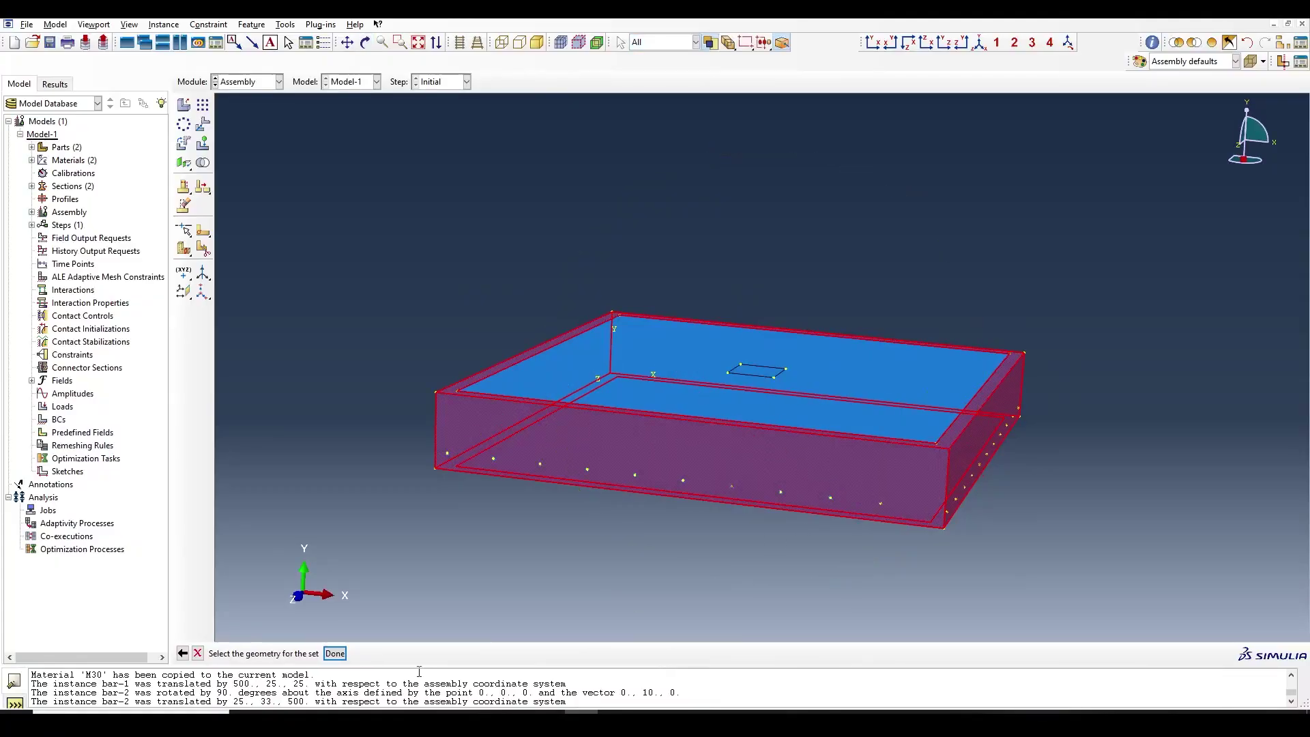
pyautogui.click(335, 654)
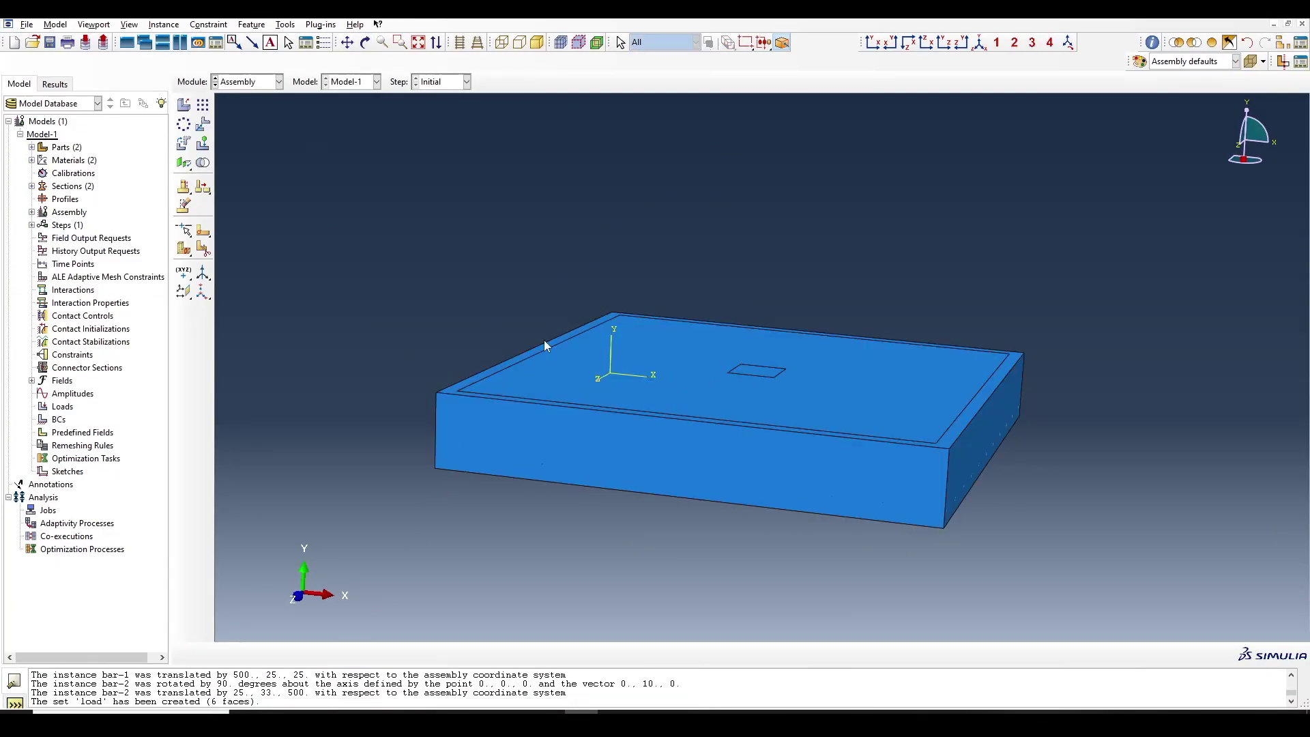
# Step: In the Step module, create a Dynamic, Explicit step after Initial with a time period of 1
pyautogui.click(252, 83)
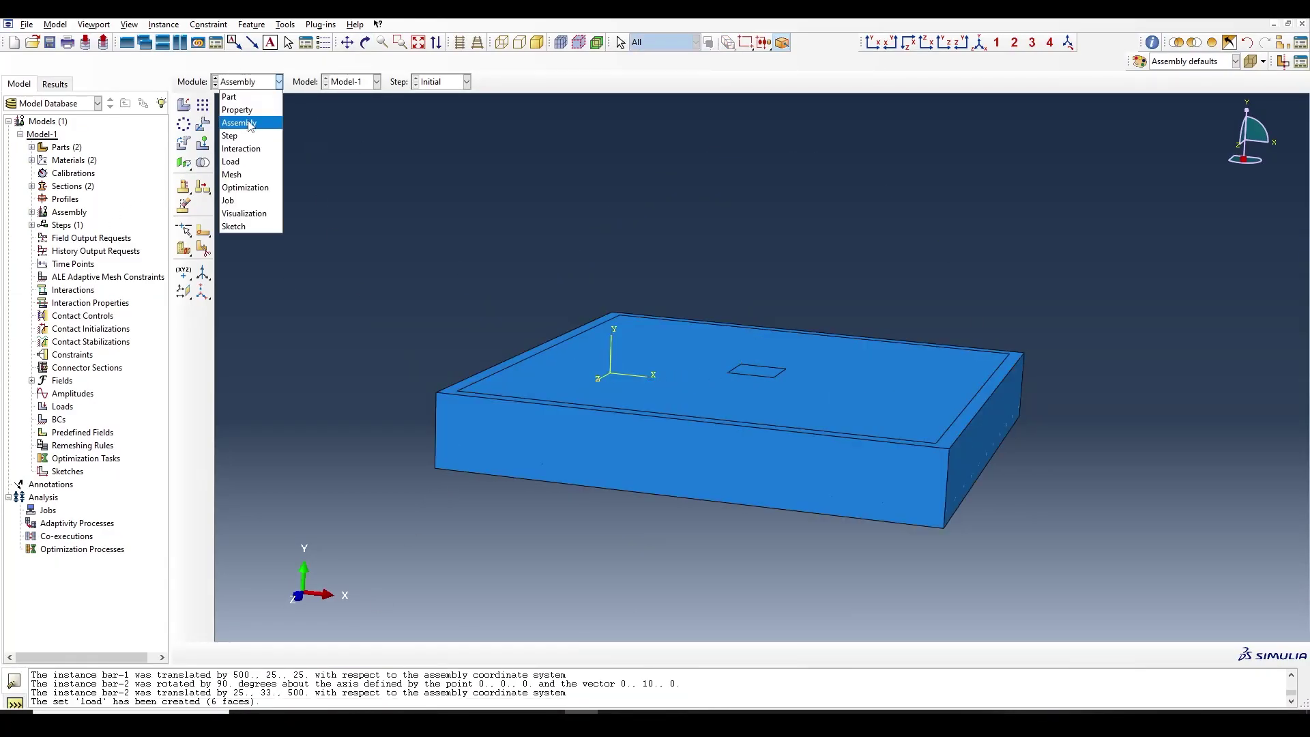
pyautogui.click(243, 136)
pyautogui.click(253, 86)
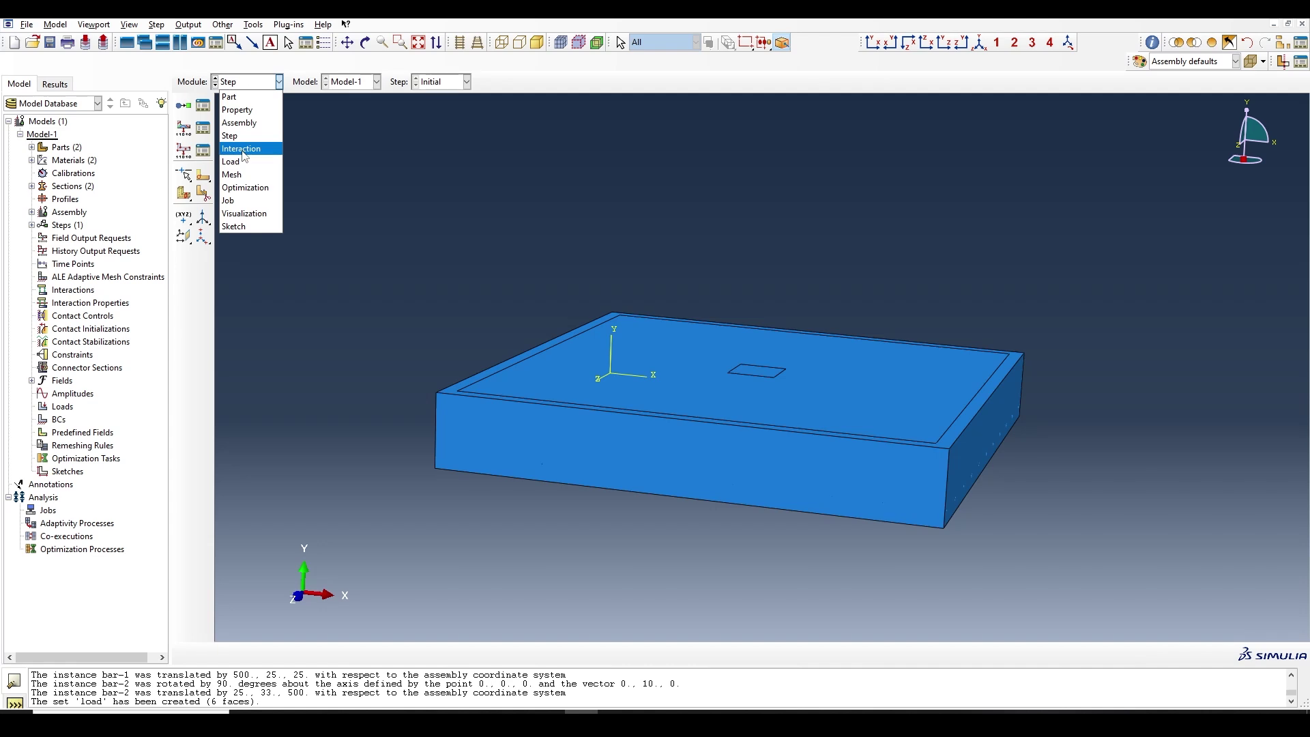
pyautogui.click(236, 137)
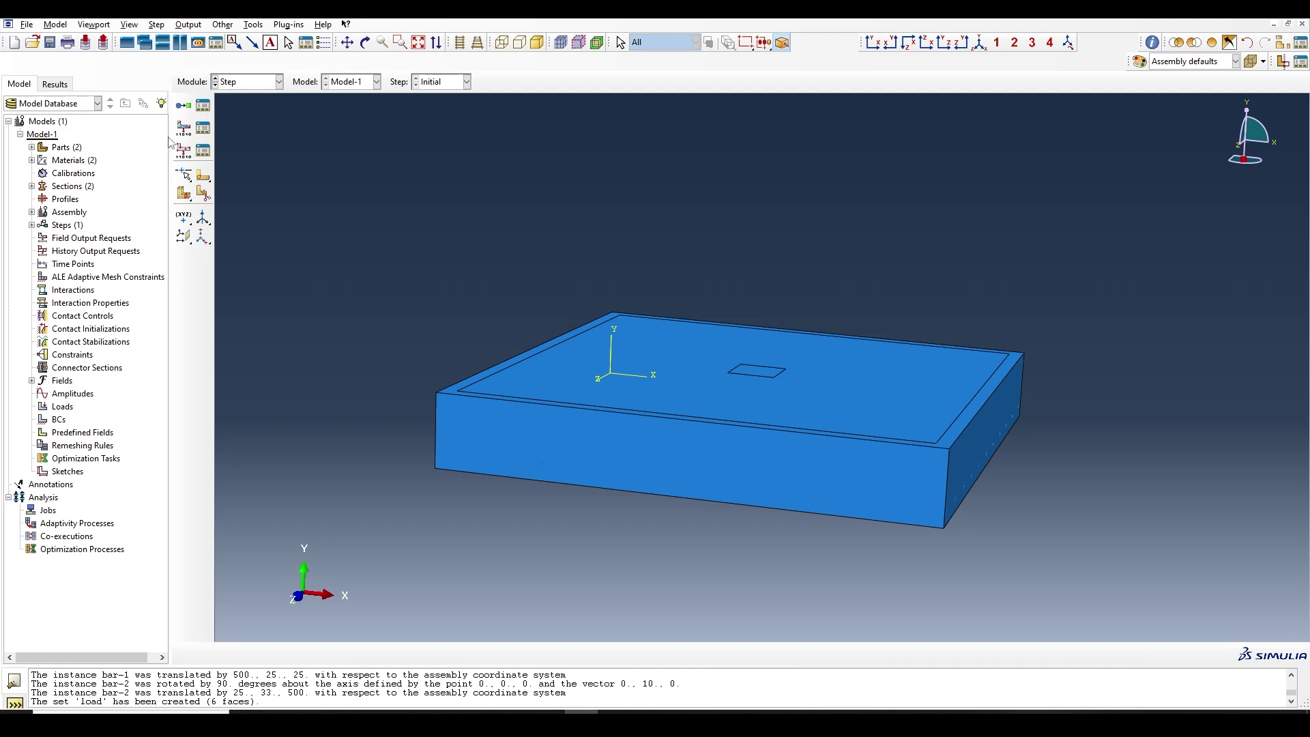
pyautogui.click(194, 106)
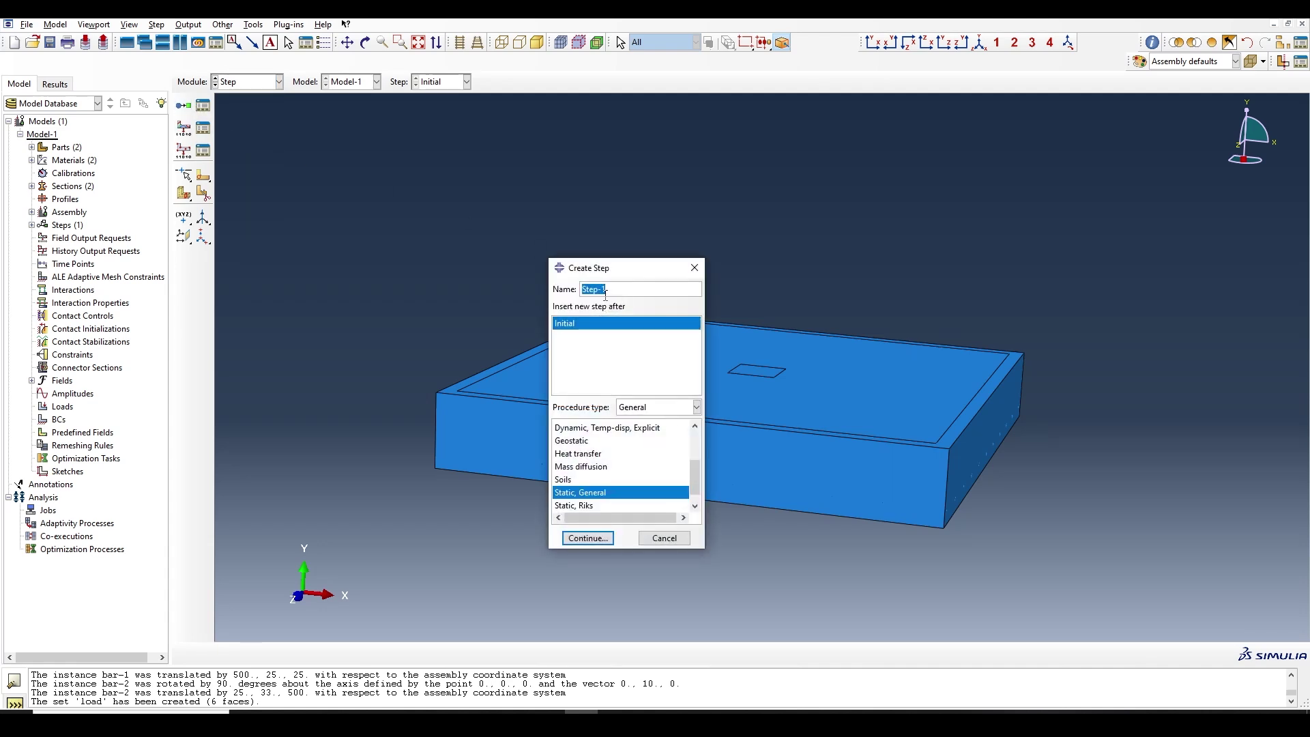
pyautogui.scroll(2, 620, 477)
pyautogui.click(619, 492)
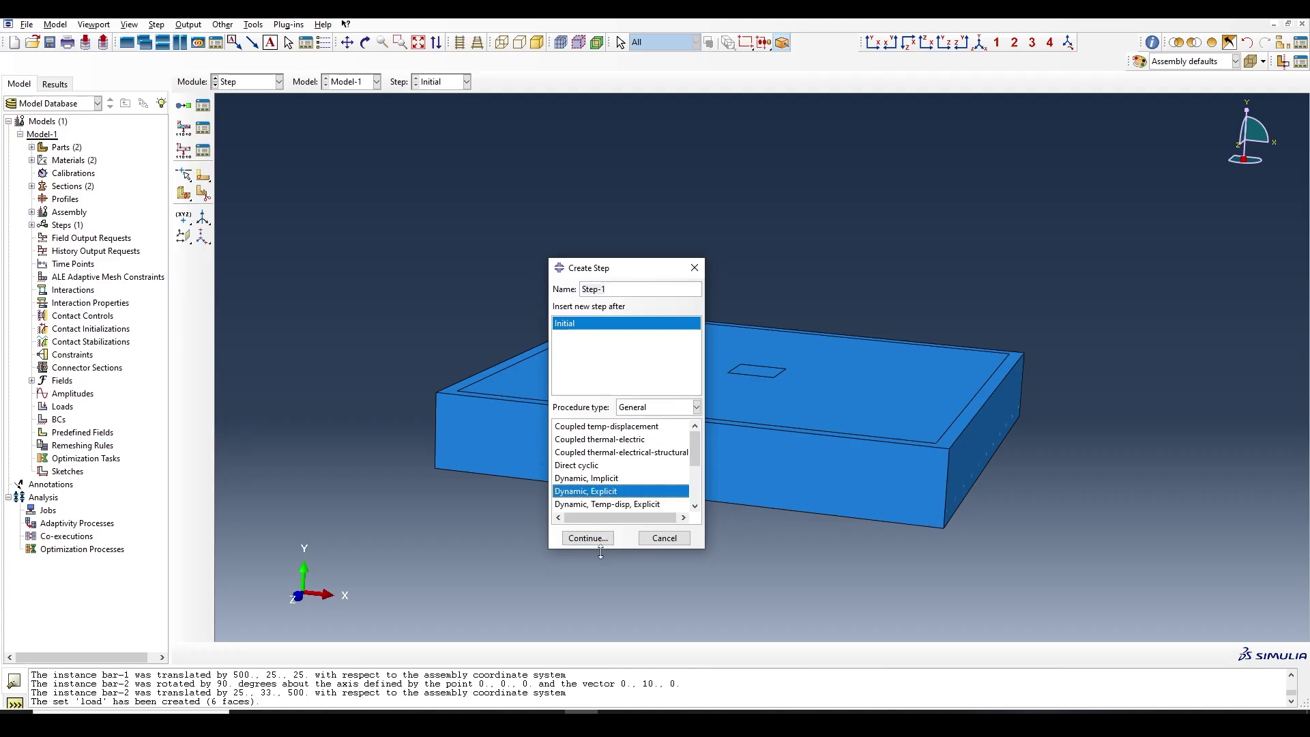
pyautogui.click(604, 544)
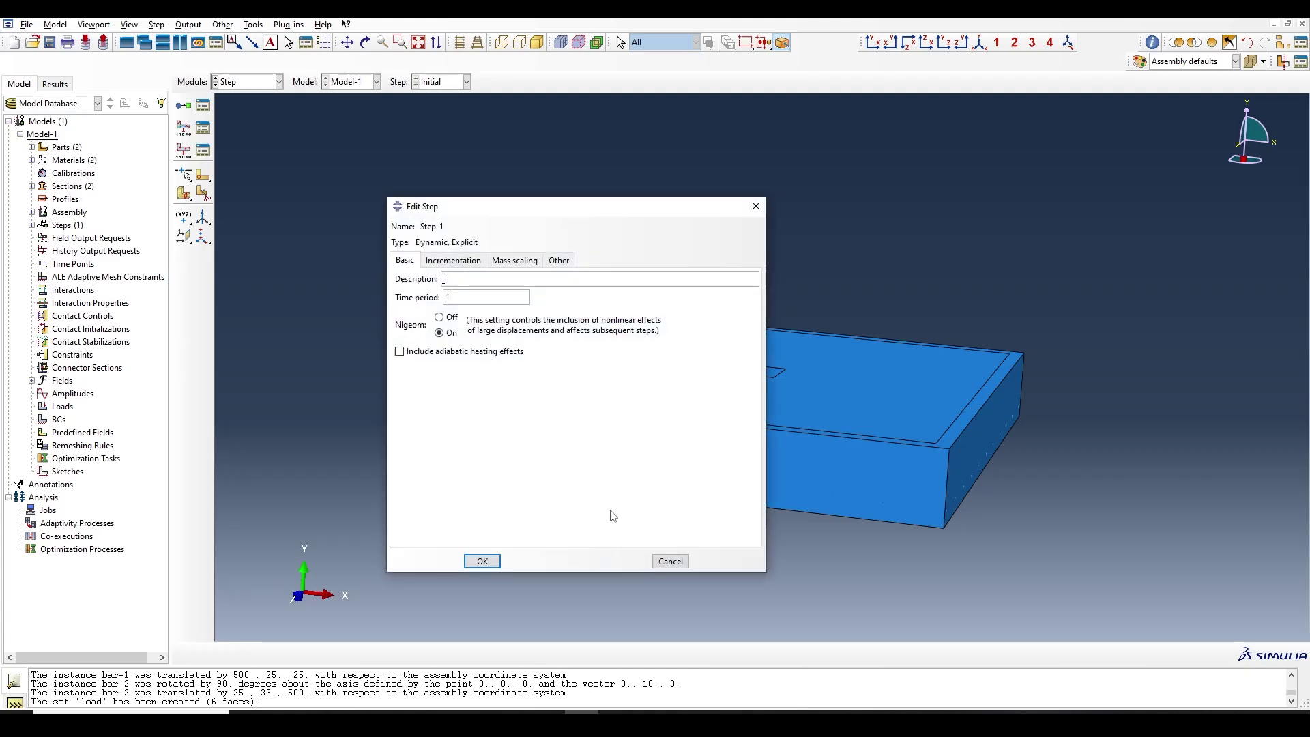
pyautogui.click(483, 296)
pyautogui.press('BackSpace')
pyautogui.write('1')
pyautogui.press('Return')
# Step: In the Interaction module, create a reference point at the centre of the slab's bottom face, at coordinates 500,0,500
pyautogui.click(246, 82)
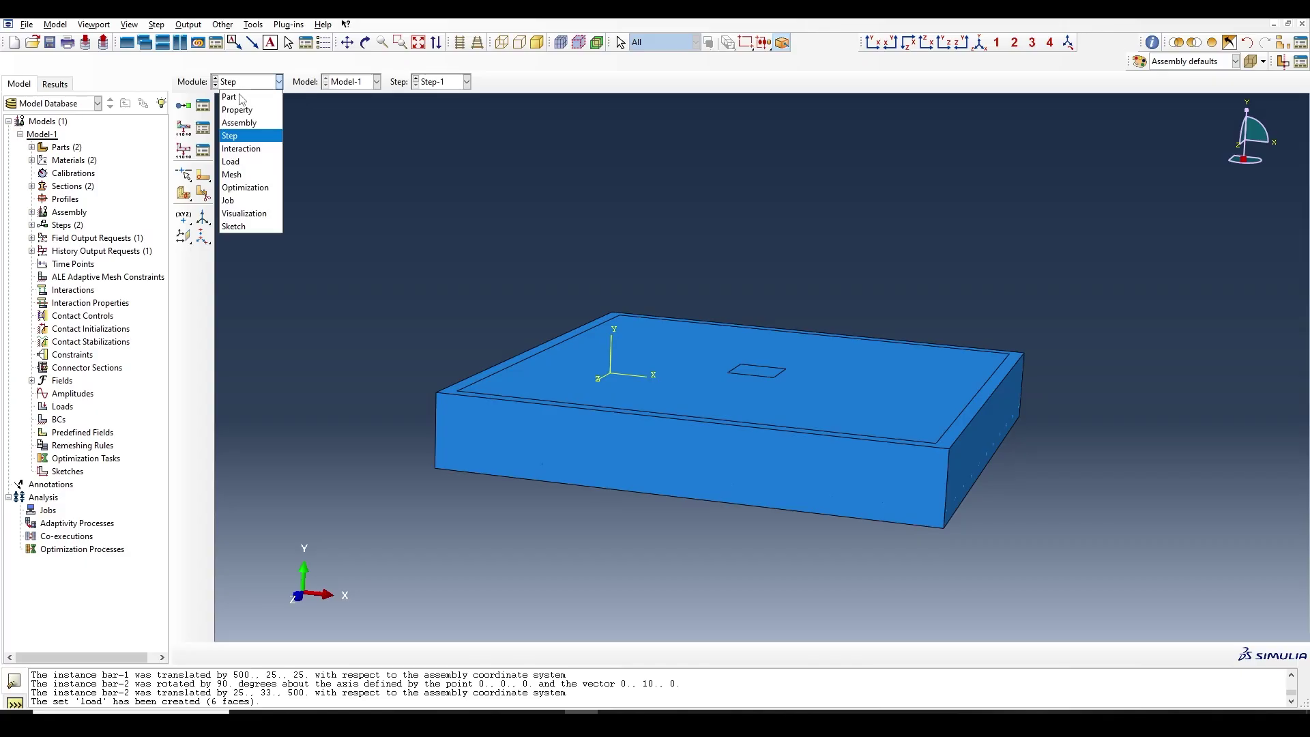
pyautogui.click(247, 156)
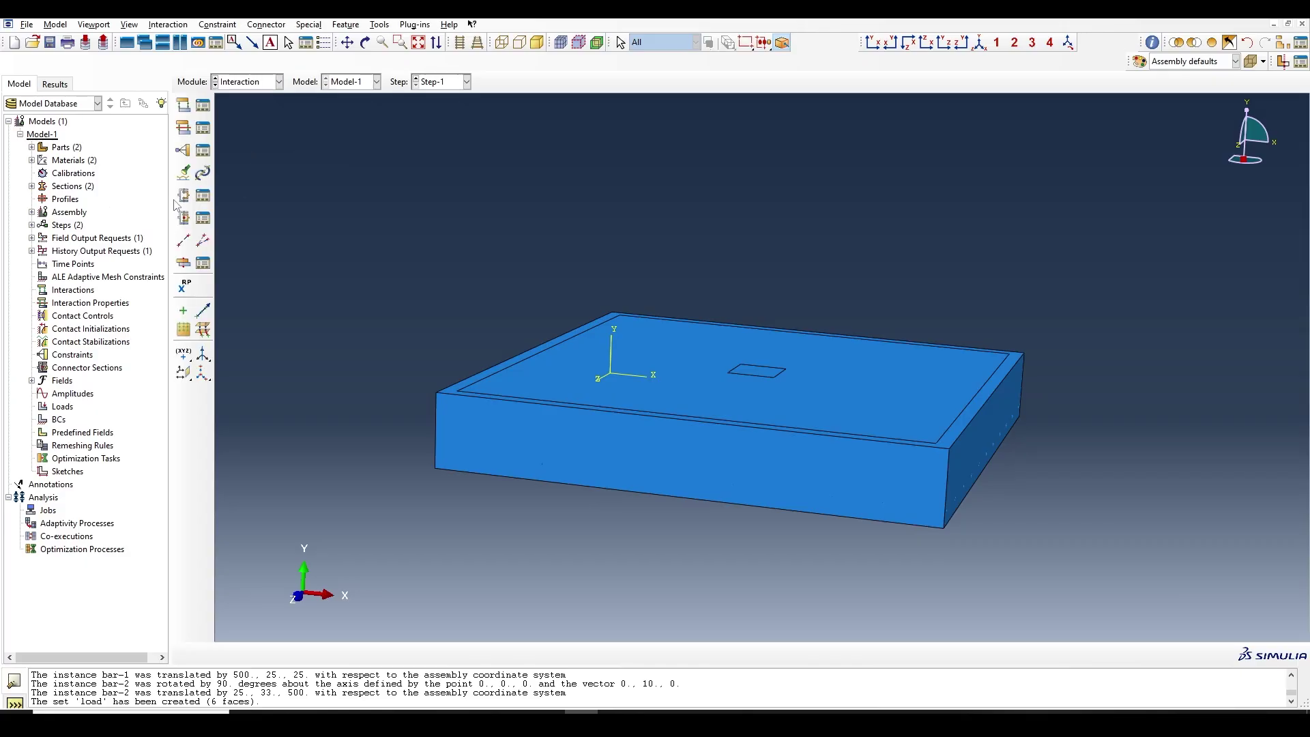
pyautogui.click(365, 42)
pyautogui.moveTo(709, 416); pyautogui.dragTo(322, 331)
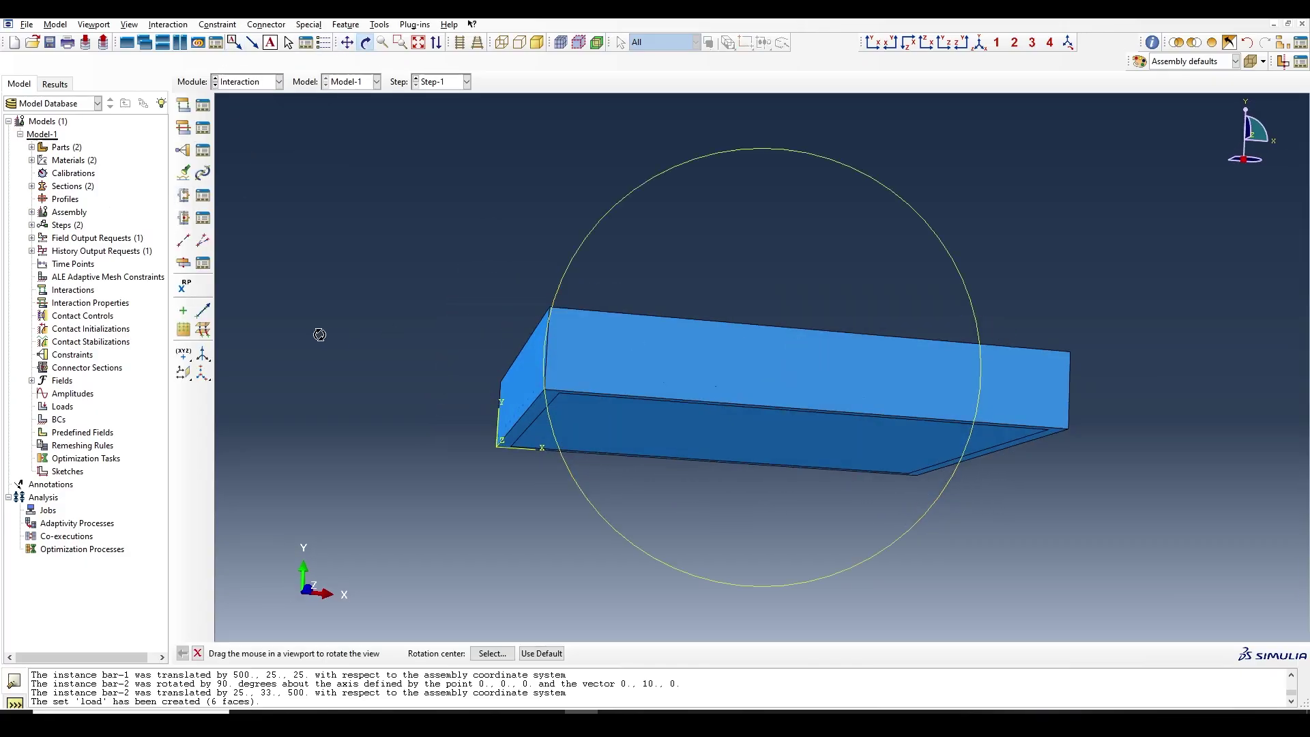
pyautogui.click(186, 288)
pyautogui.click(365, 42)
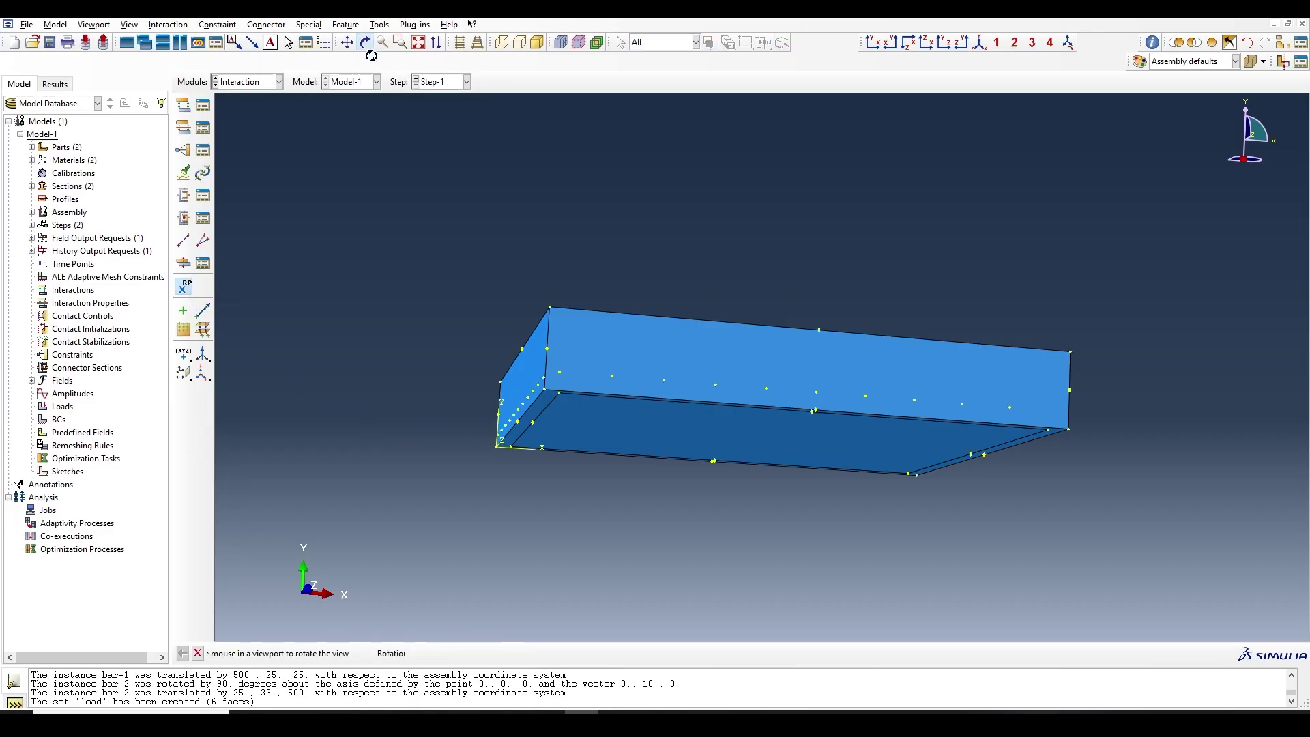
pyautogui.moveTo(653, 453); pyautogui.dragTo(614, 398)
pyautogui.middleClick(501, 544)
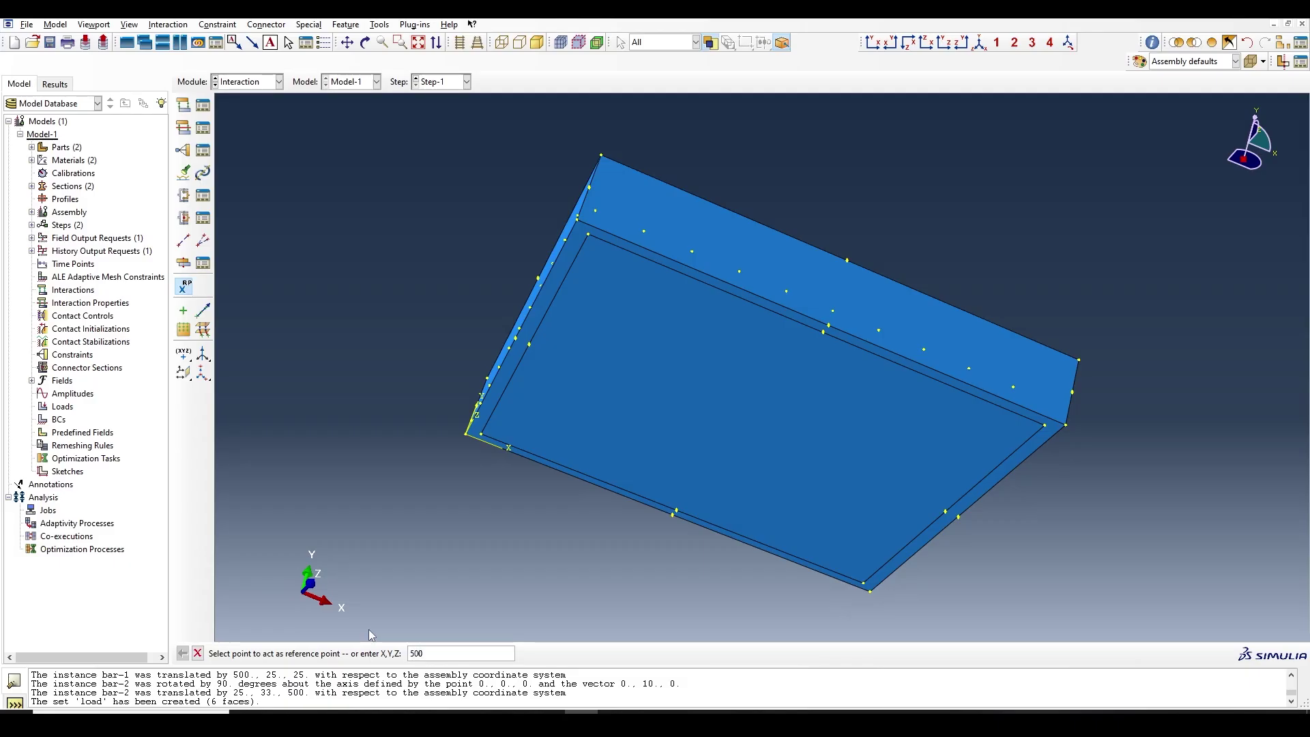
pyautogui.click(366, 42)
pyautogui.moveTo(659, 428); pyautogui.dragTo(736, 311)
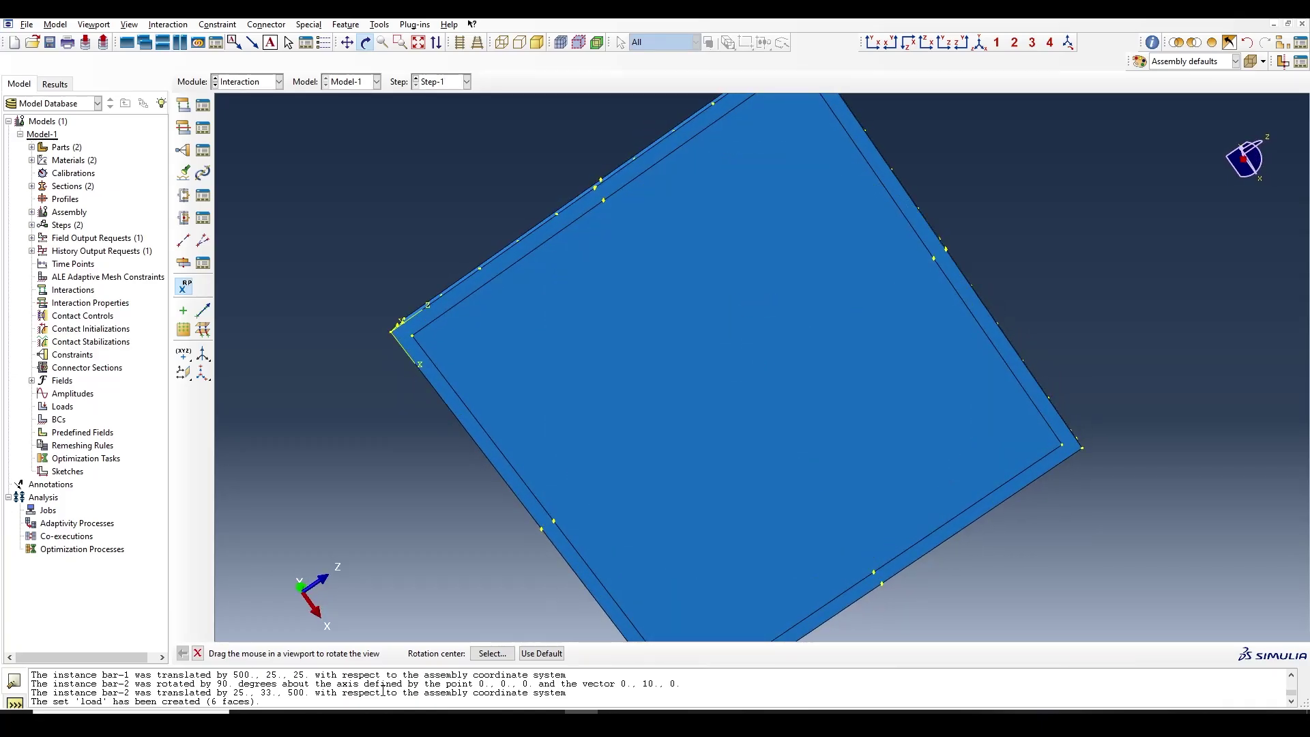
pyautogui.click(198, 653)
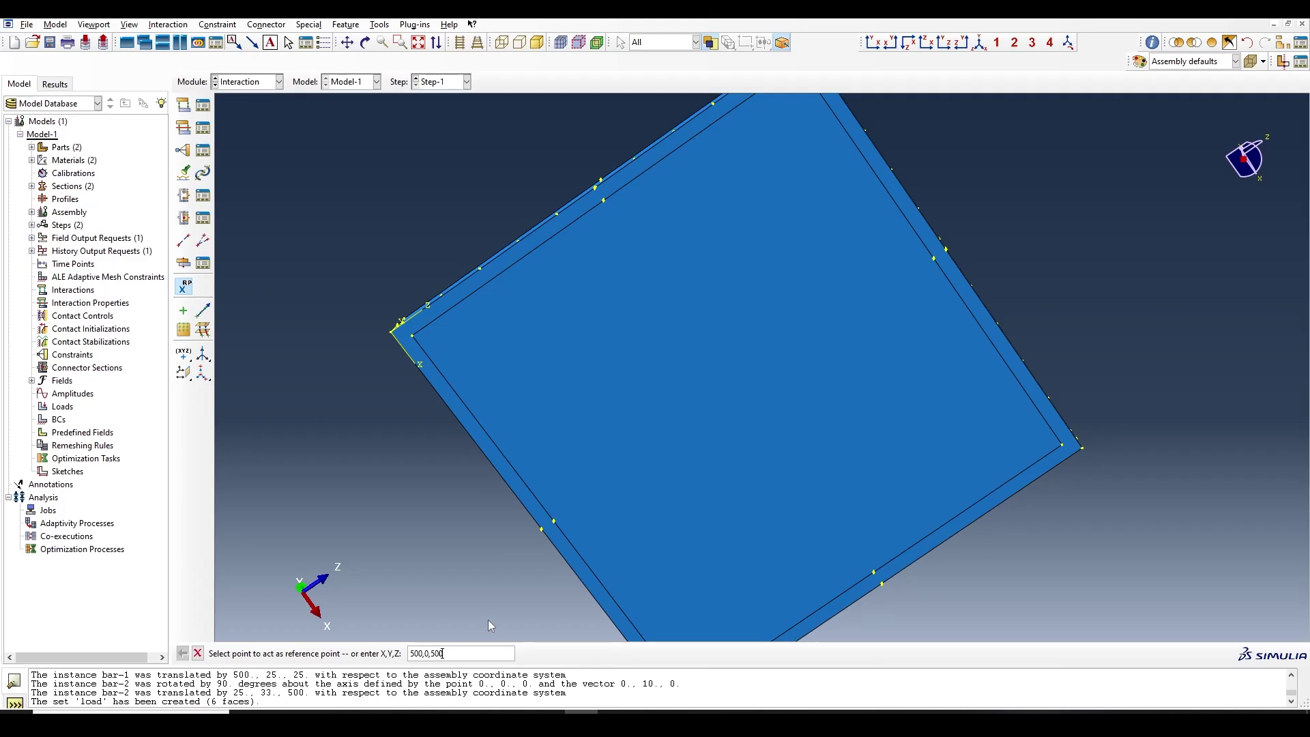
pyautogui.press('Return')
pyautogui.click(365, 42)
pyautogui.moveTo(721, 275); pyautogui.dragTo(785, 350)
pyautogui.moveTo(829, 415); pyautogui.dragTo(805, 277)
pyautogui.moveTo(793, 336); pyautogui.dragTo(740, 391)
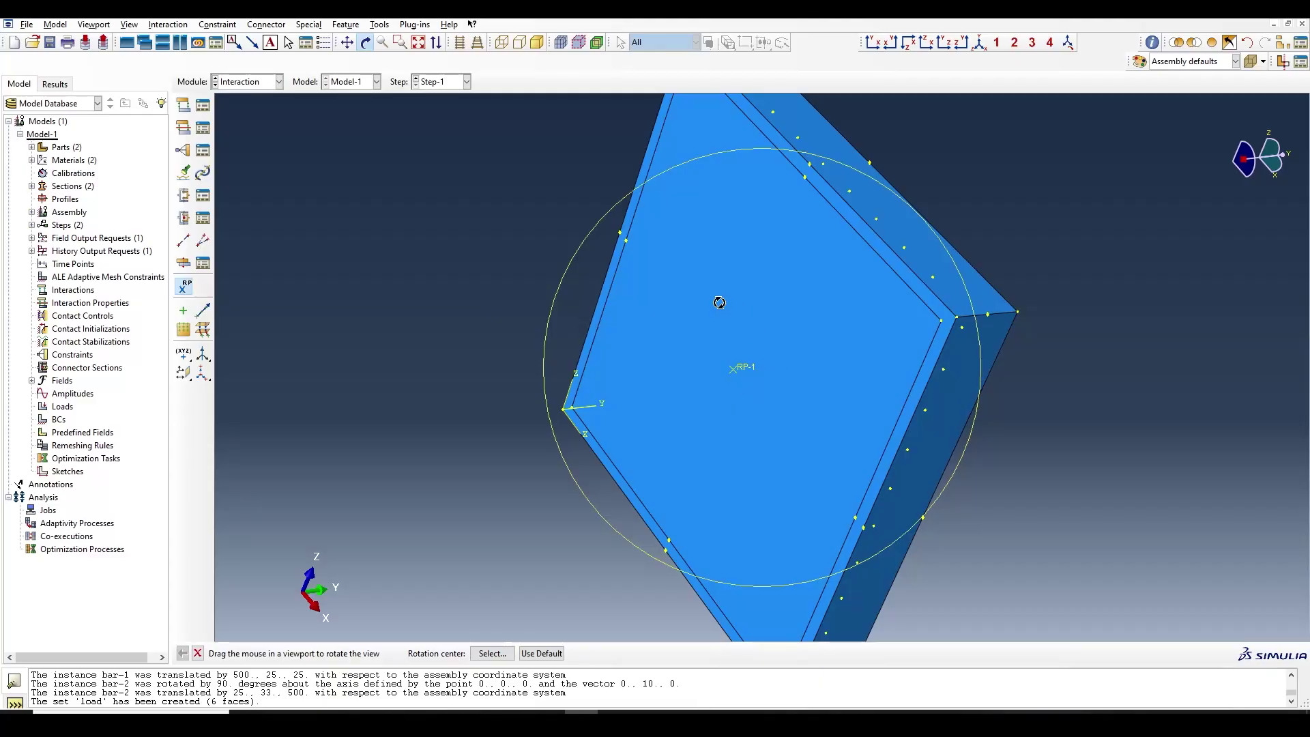
# Step: Create a geometry set named def containing the reference point RP-1 on the slab face
pyautogui.moveTo(720, 302); pyautogui.dragTo(656, 400)
pyautogui.press('Escape')
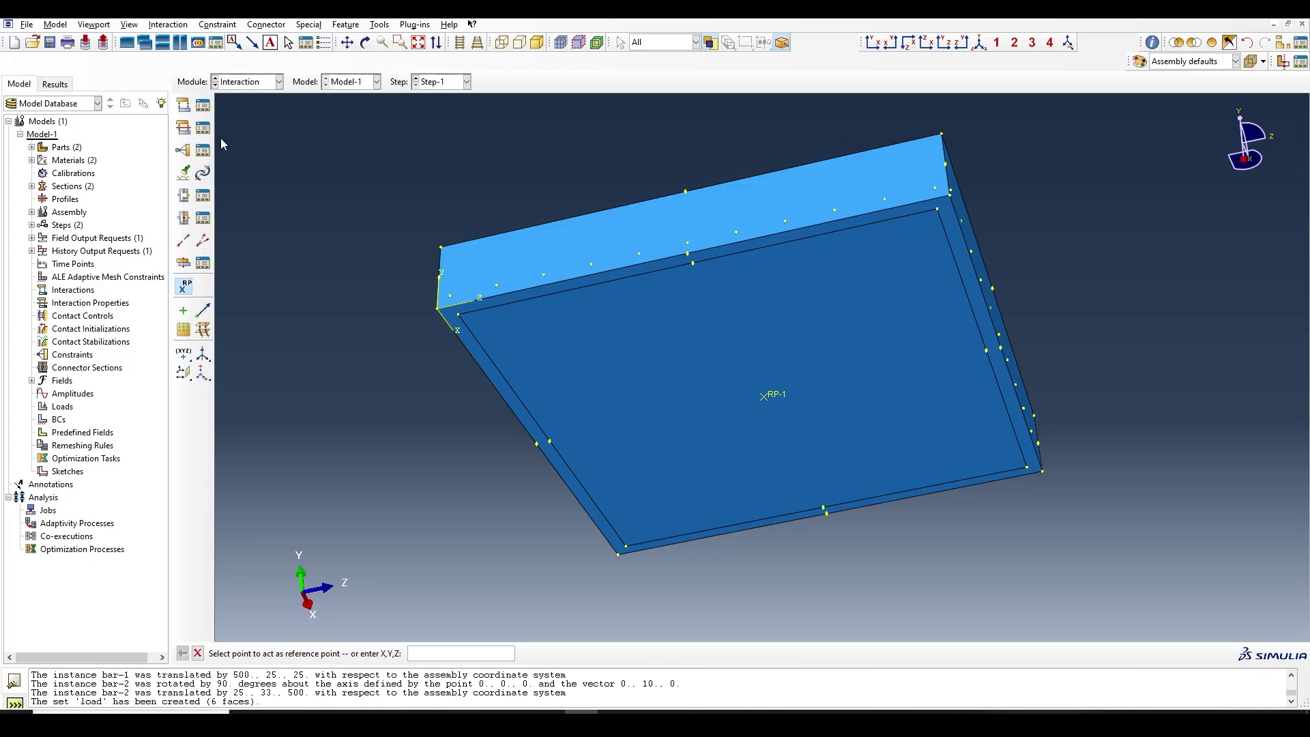
pyautogui.click(254, 82)
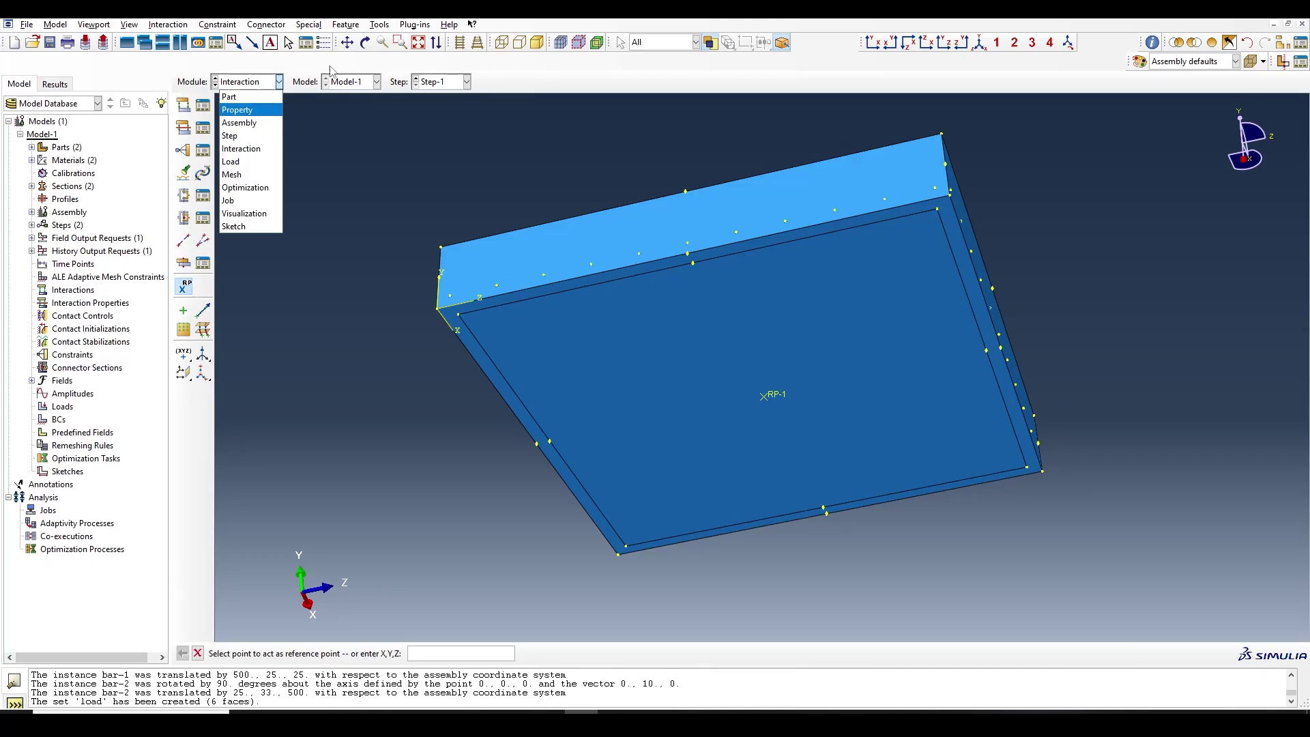
pyautogui.click(380, 25)
pyautogui.click(380, 24)
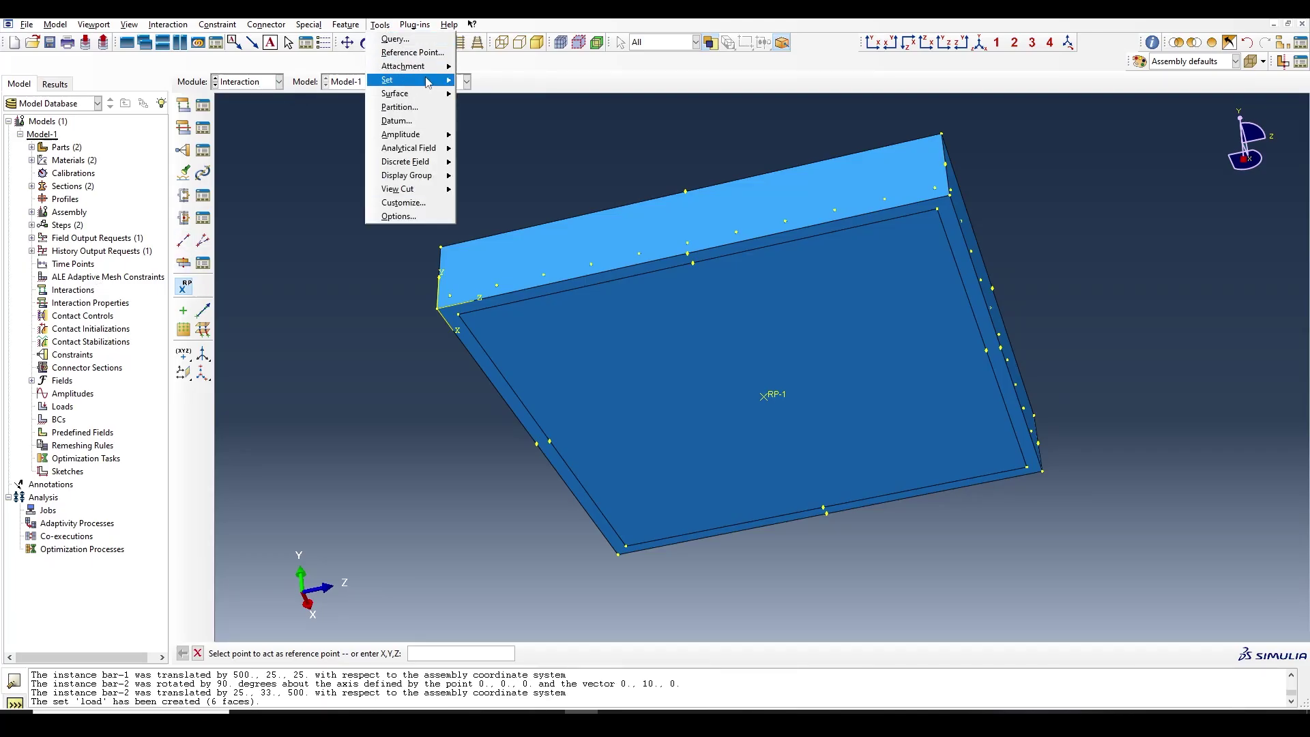
pyautogui.moveTo(428, 82)
pyautogui.click(478, 80)
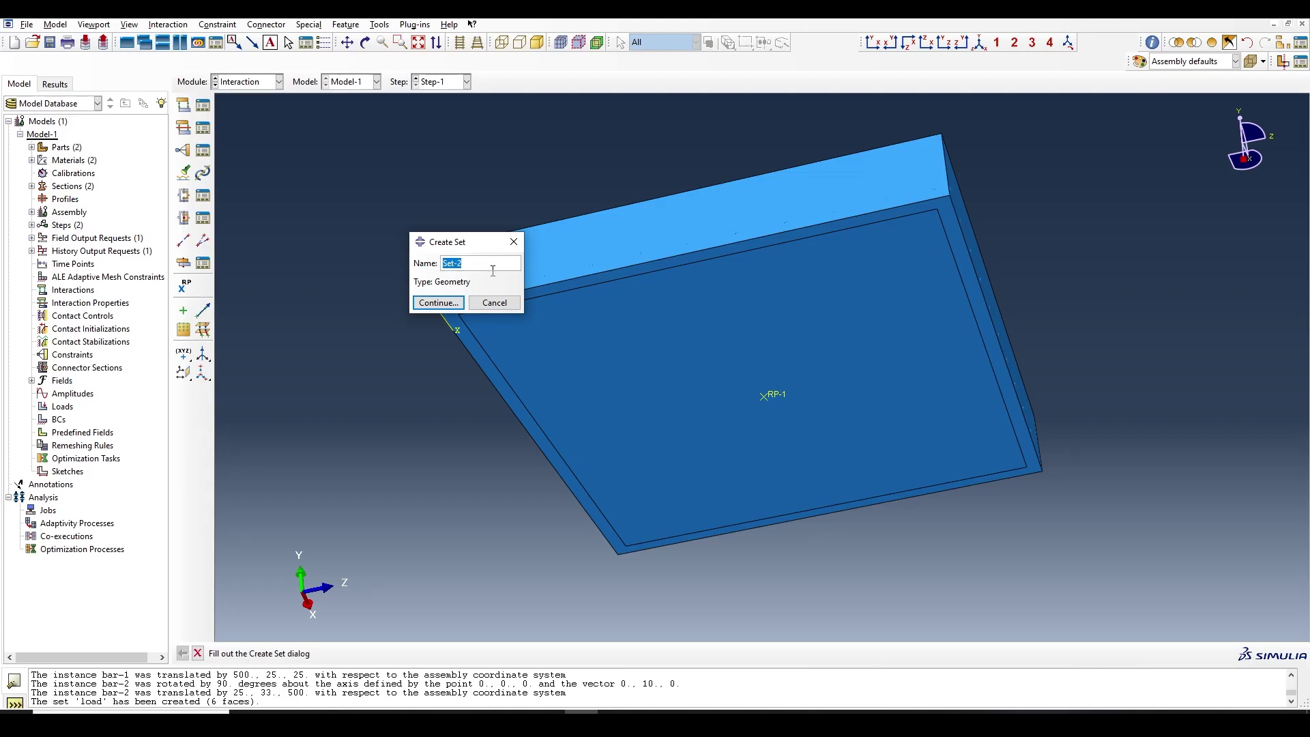
pyautogui.write('tnt')
pyautogui.press('Return')
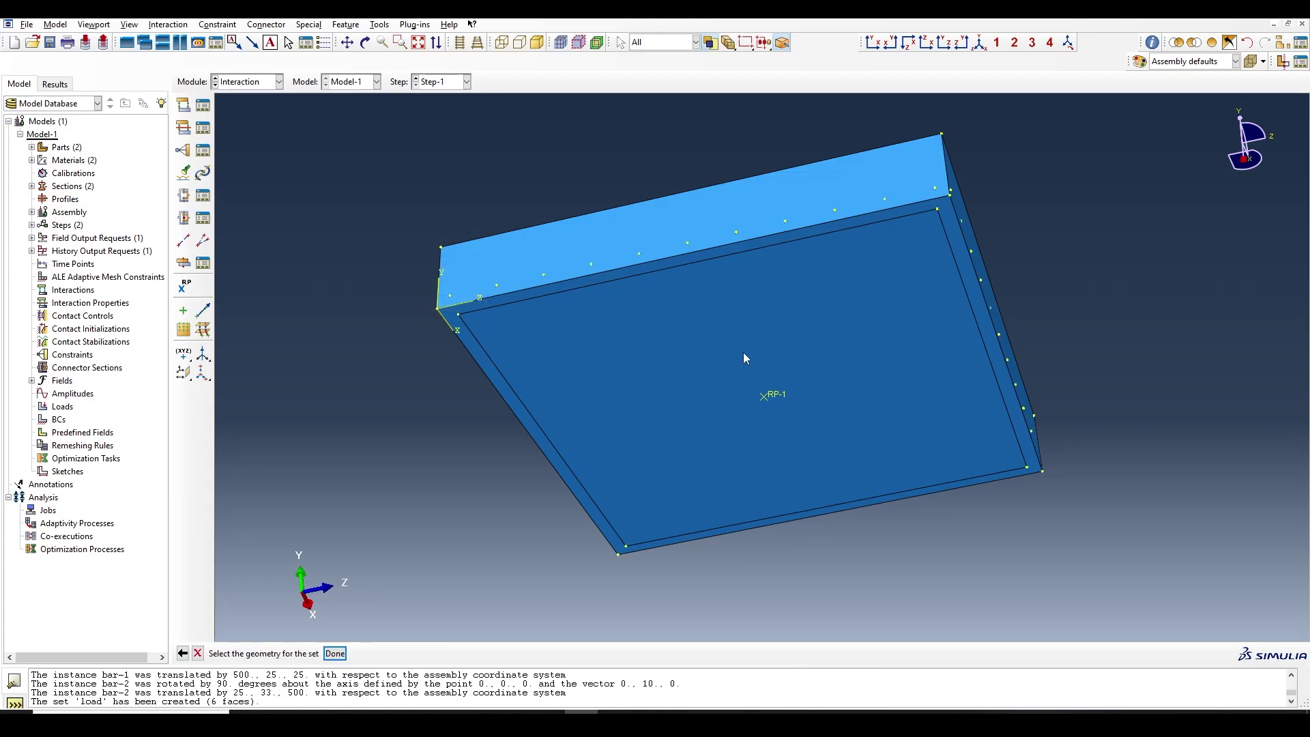
pyautogui.click(761, 407)
pyautogui.click(773, 392)
pyautogui.click(334, 653)
# Step: In the Step module, set the field output request F-Output-1 to an interval of 200
pyautogui.click(264, 79)
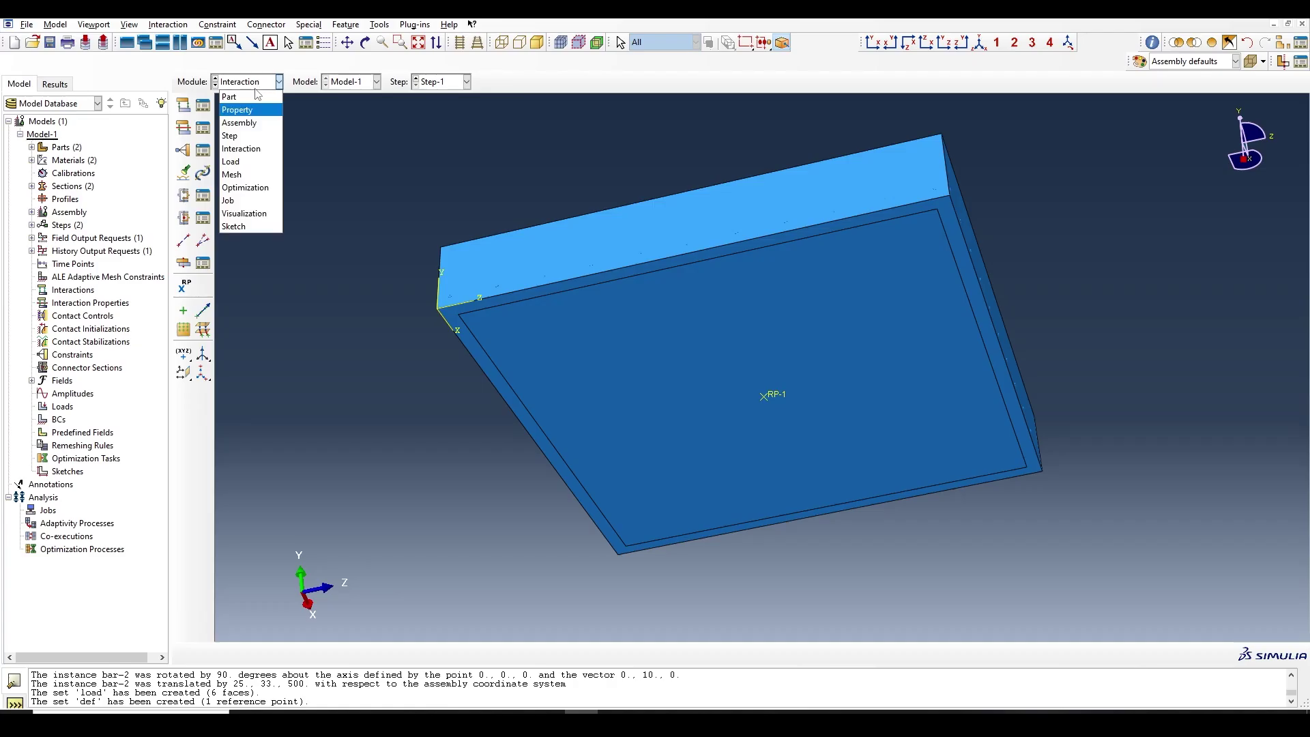
pyautogui.click(249, 135)
pyautogui.click(202, 129)
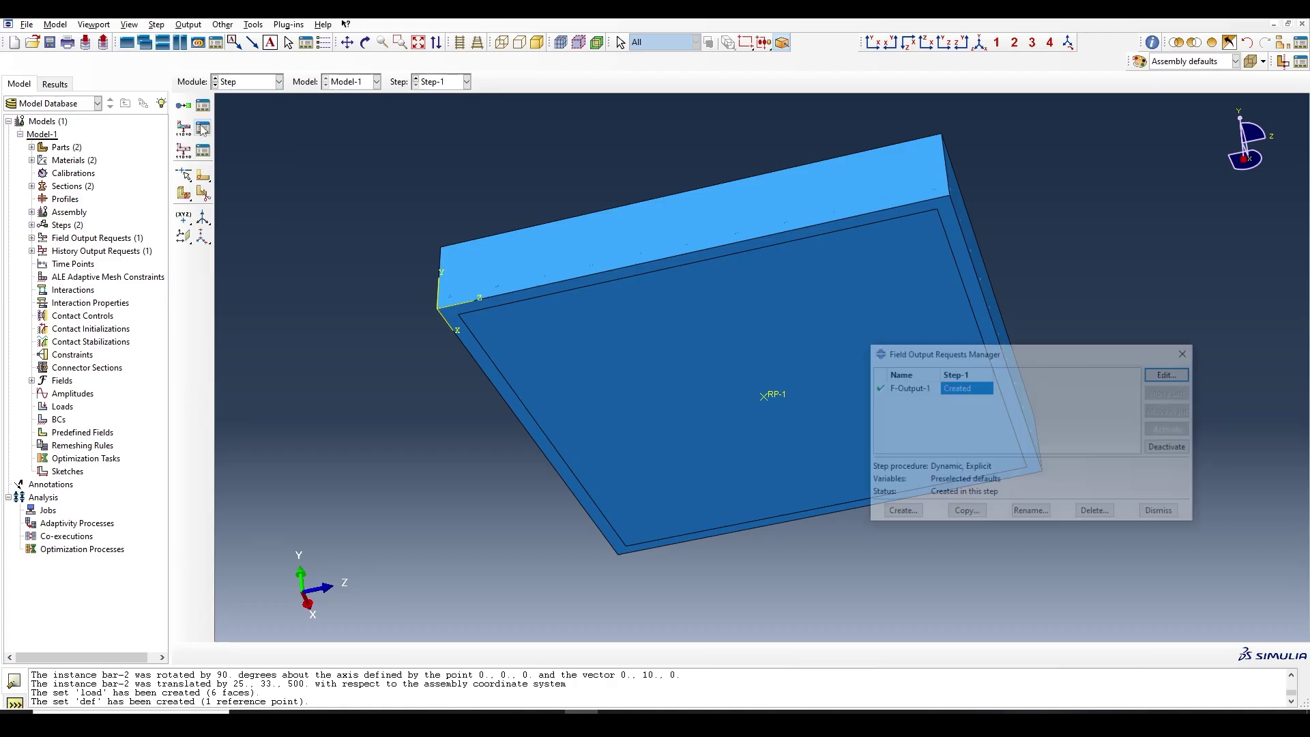
pyautogui.click(1171, 373)
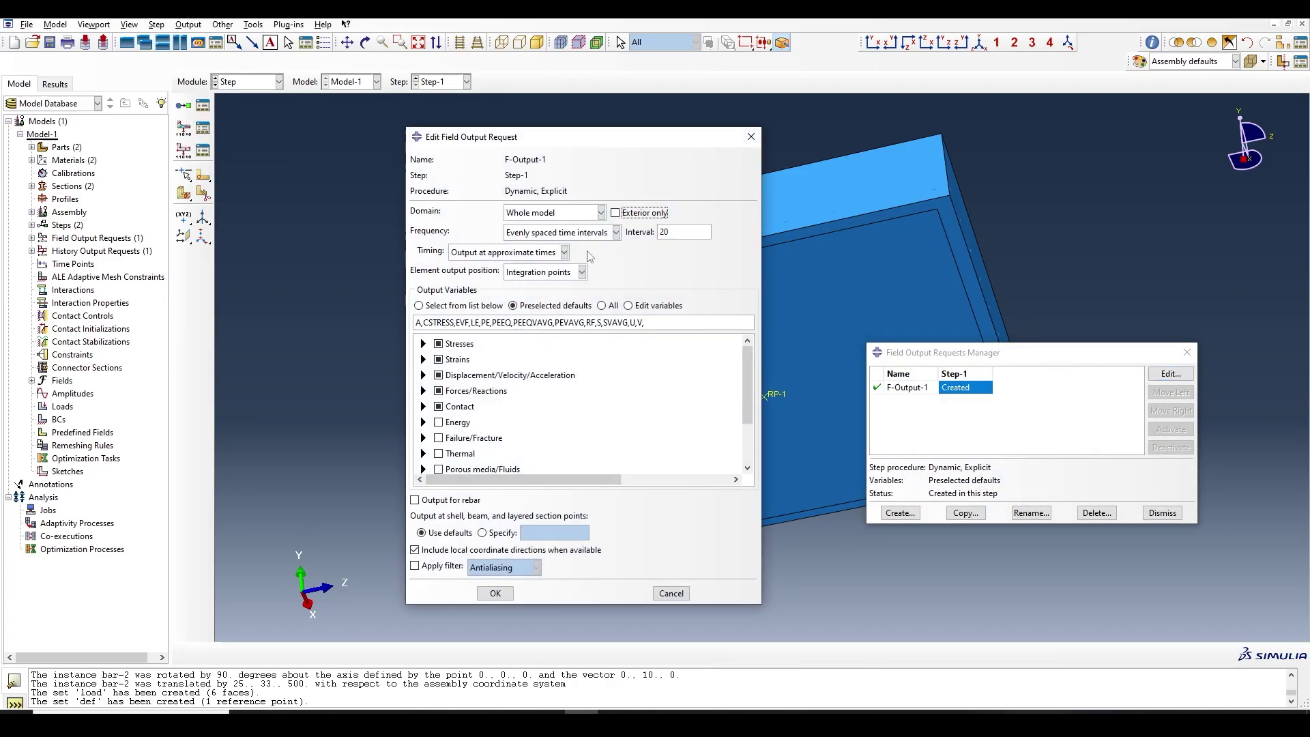
pyautogui.click(658, 237)
pyautogui.write('0')
# Step: Exclude the translational and rotational velocities (V), accelerations (A) and all contact variables from the field output request
pyautogui.click(423, 375)
pyautogui.click(454, 428)
pyautogui.click(491, 467)
pyautogui.scroll(-10, 495, 457)
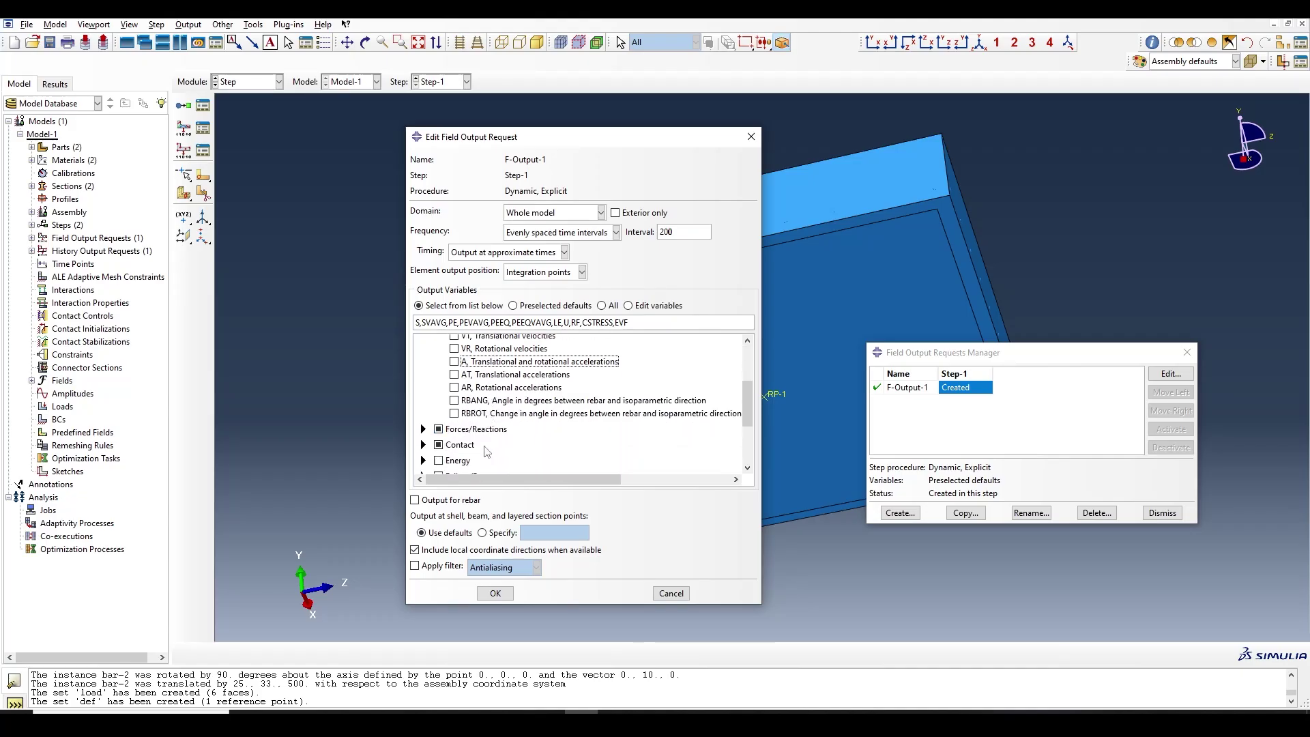
pyautogui.scroll(-2, 494, 437)
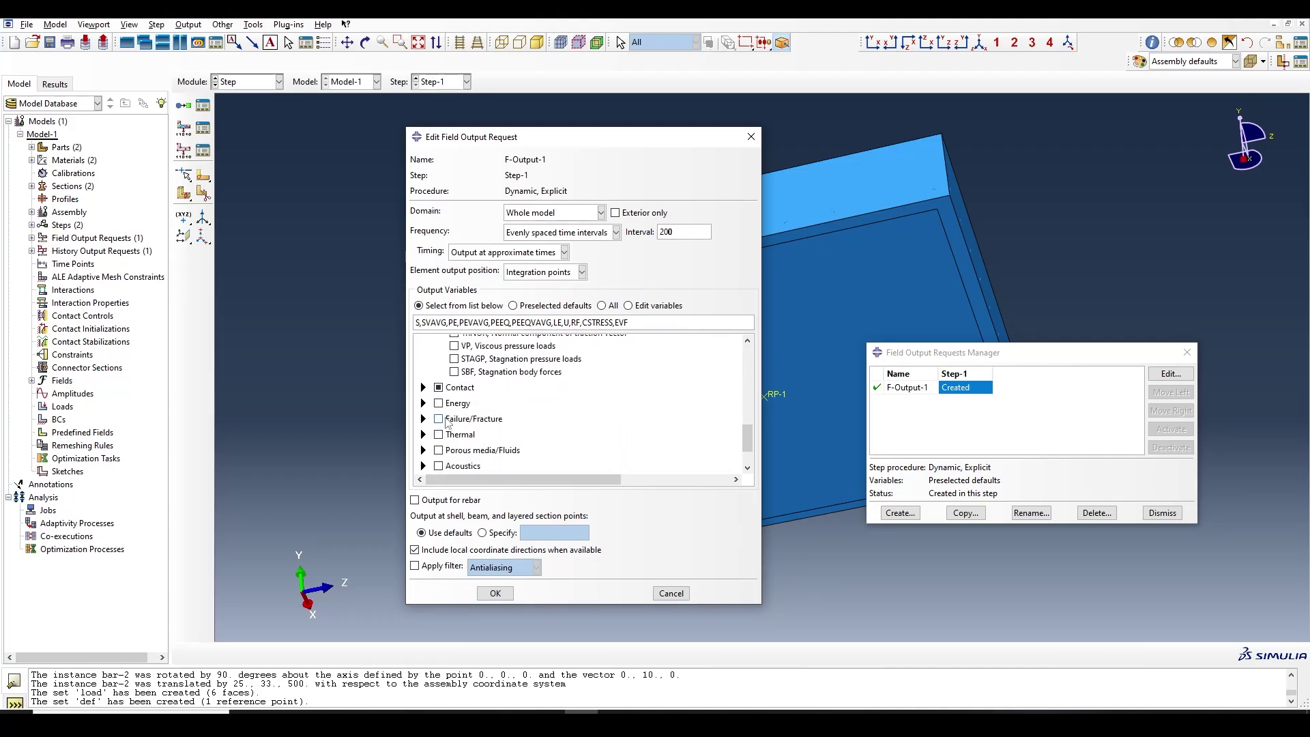
pyautogui.click(439, 375)
pyautogui.scroll(-1, 487, 437)
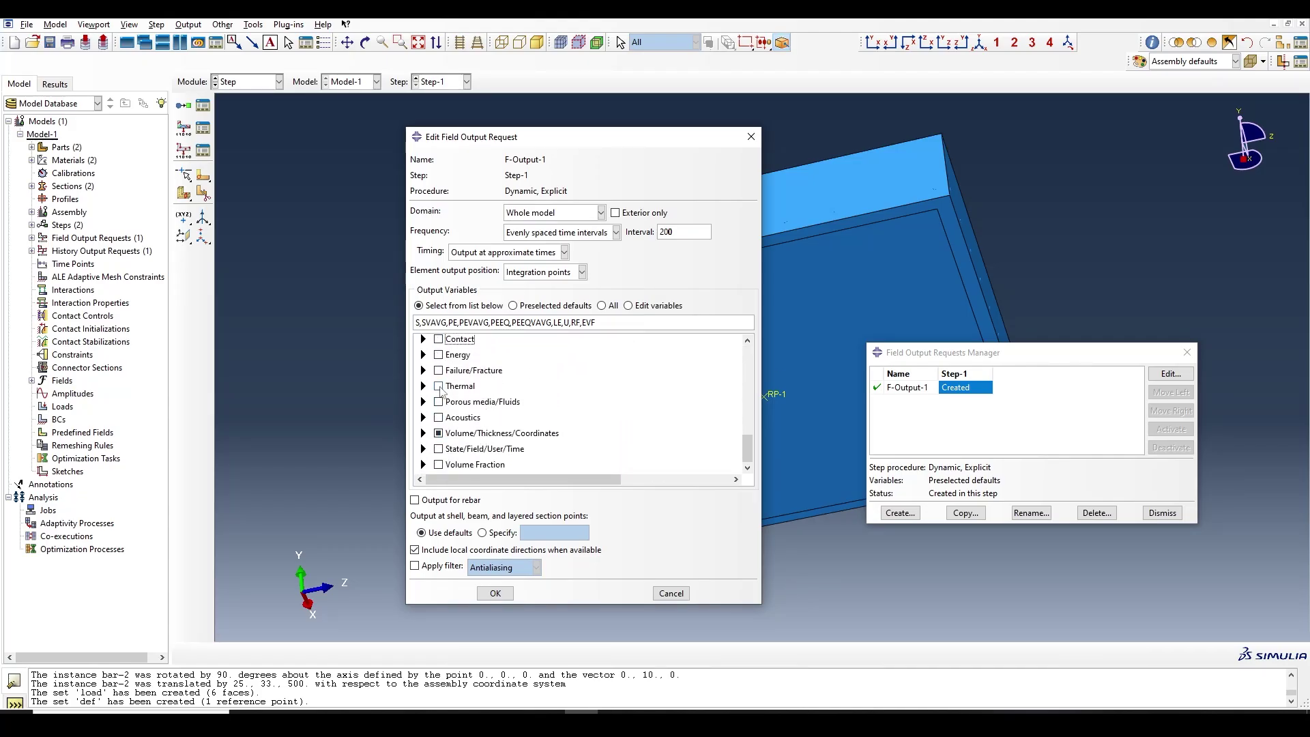
# Step: Add the failure variables DAMAGEC, DAMAGET and DAMAGESHR to the field output request
pyautogui.click(424, 371)
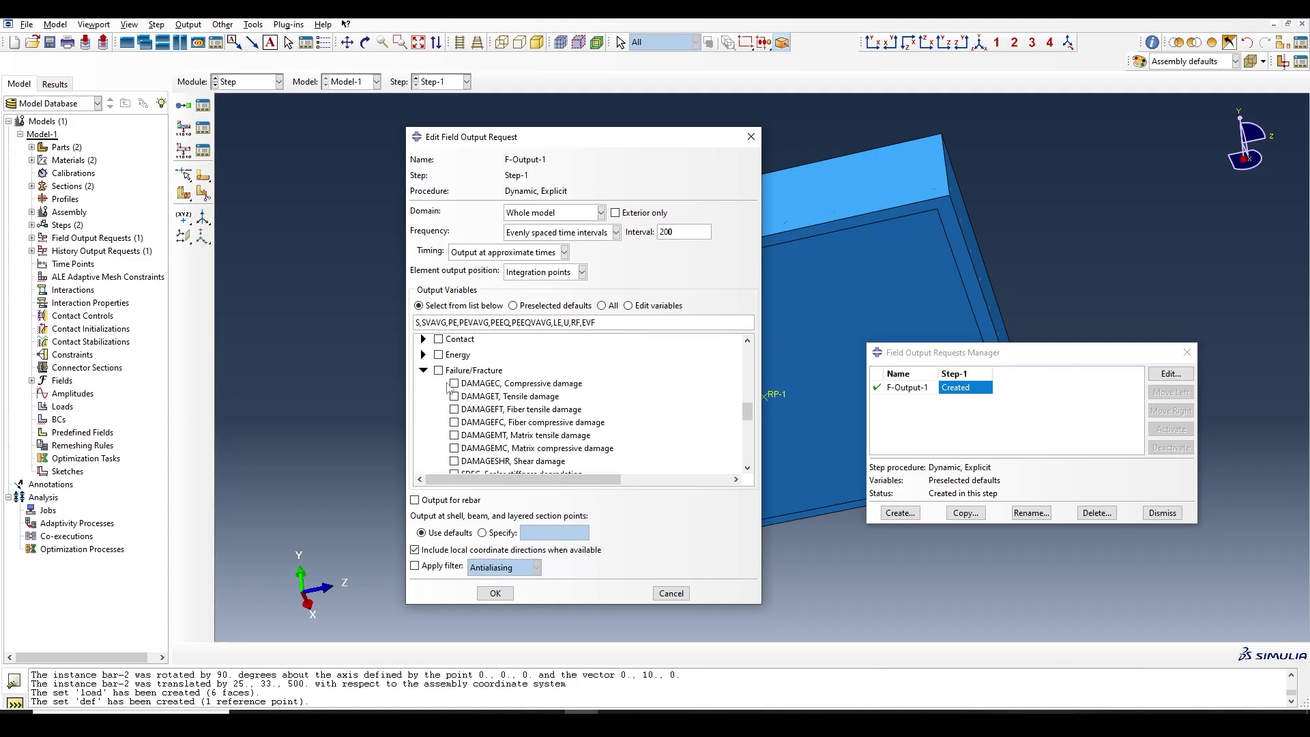
pyautogui.click(482, 396)
pyautogui.click(496, 386)
pyautogui.click(519, 464)
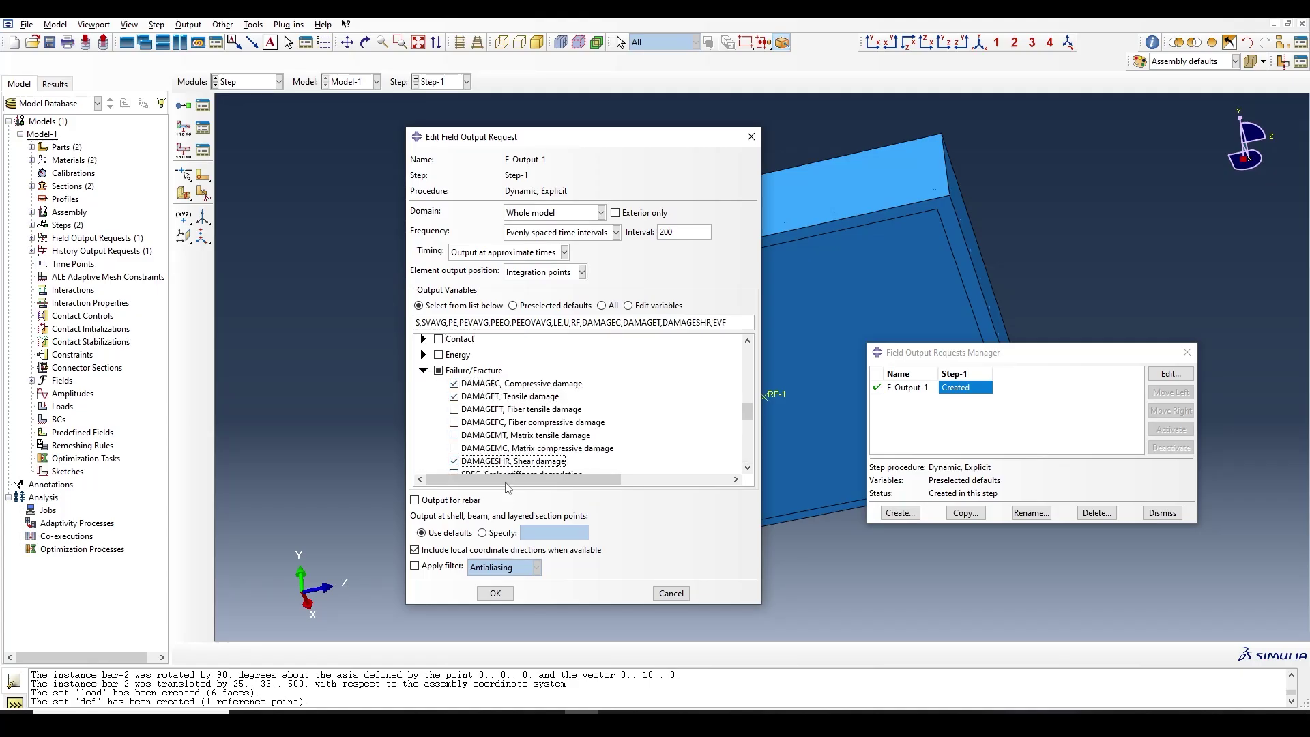
# Step: Remove the strain variables PEVAVG, PEEQVAVG and LE from the field output request
pyautogui.scroll(10, 480, 398)
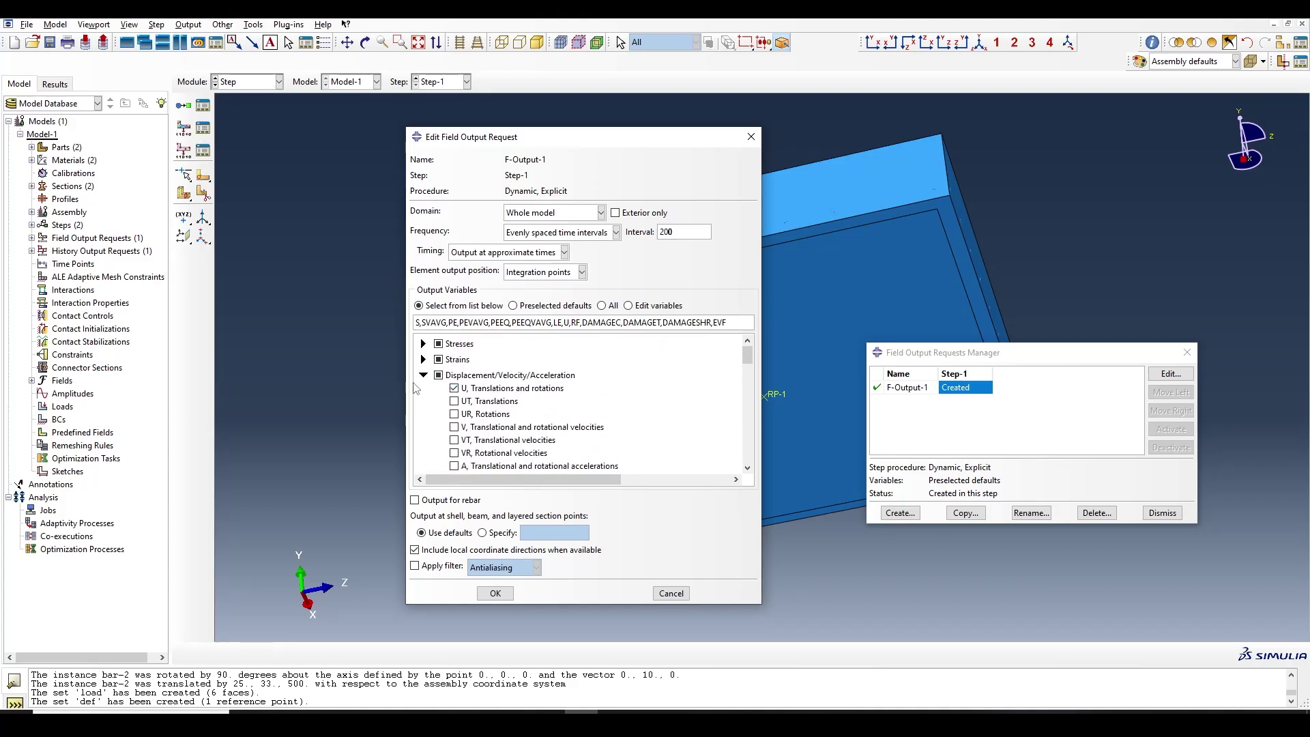
pyautogui.click(423, 360)
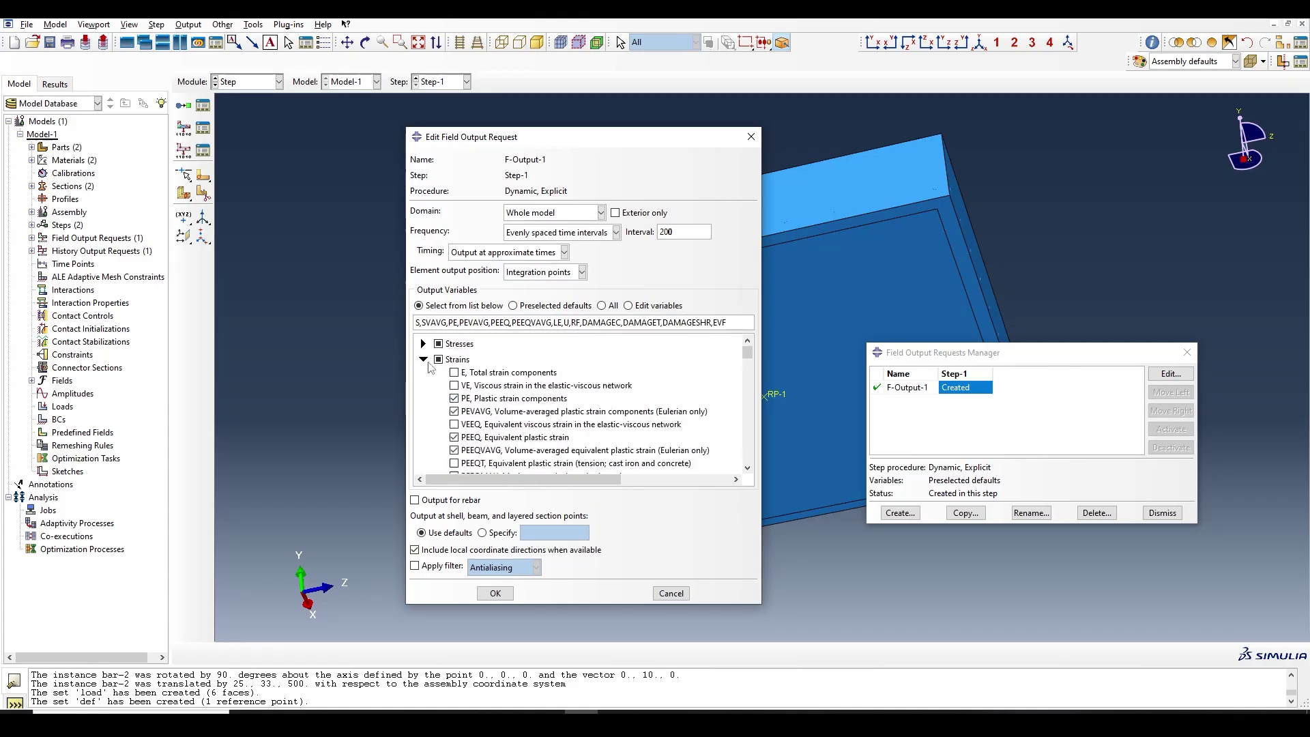
pyautogui.click(505, 412)
pyautogui.click(508, 450)
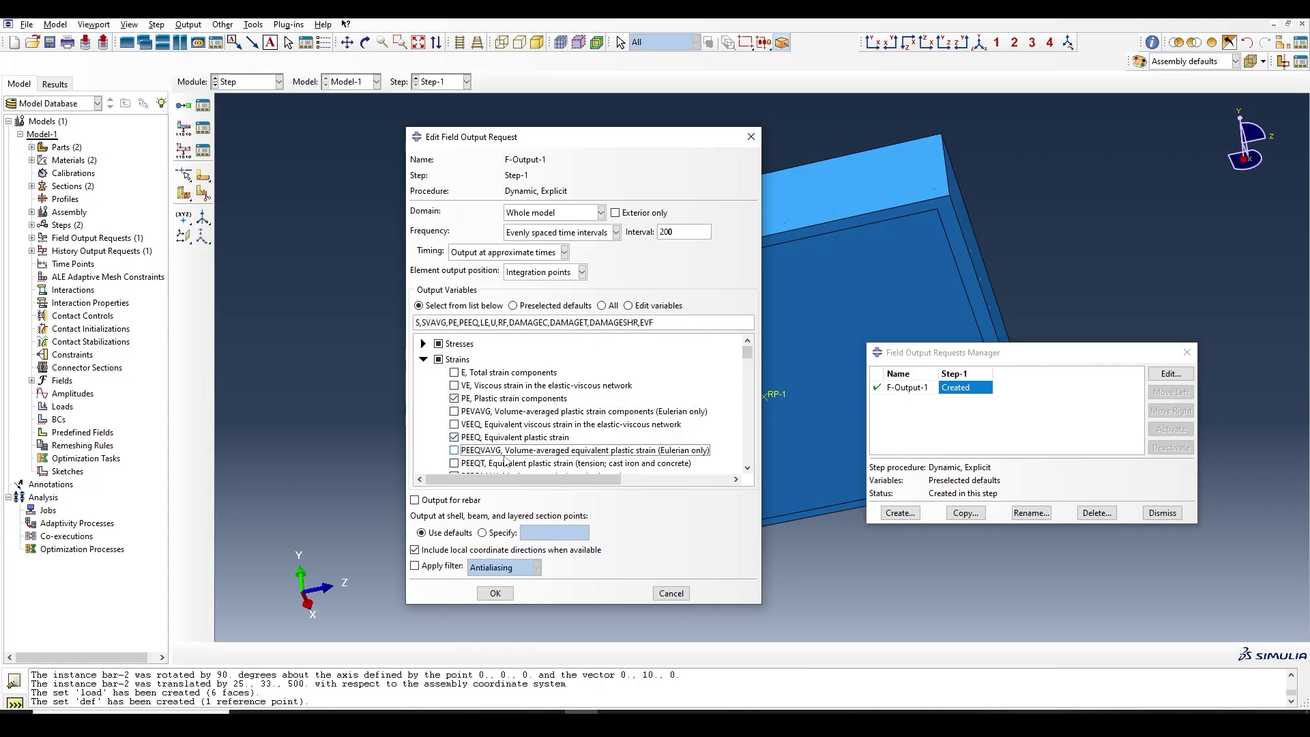
pyautogui.scroll(-3, 507, 447)
pyautogui.scroll(-1, 508, 437)
pyautogui.click(513, 395)
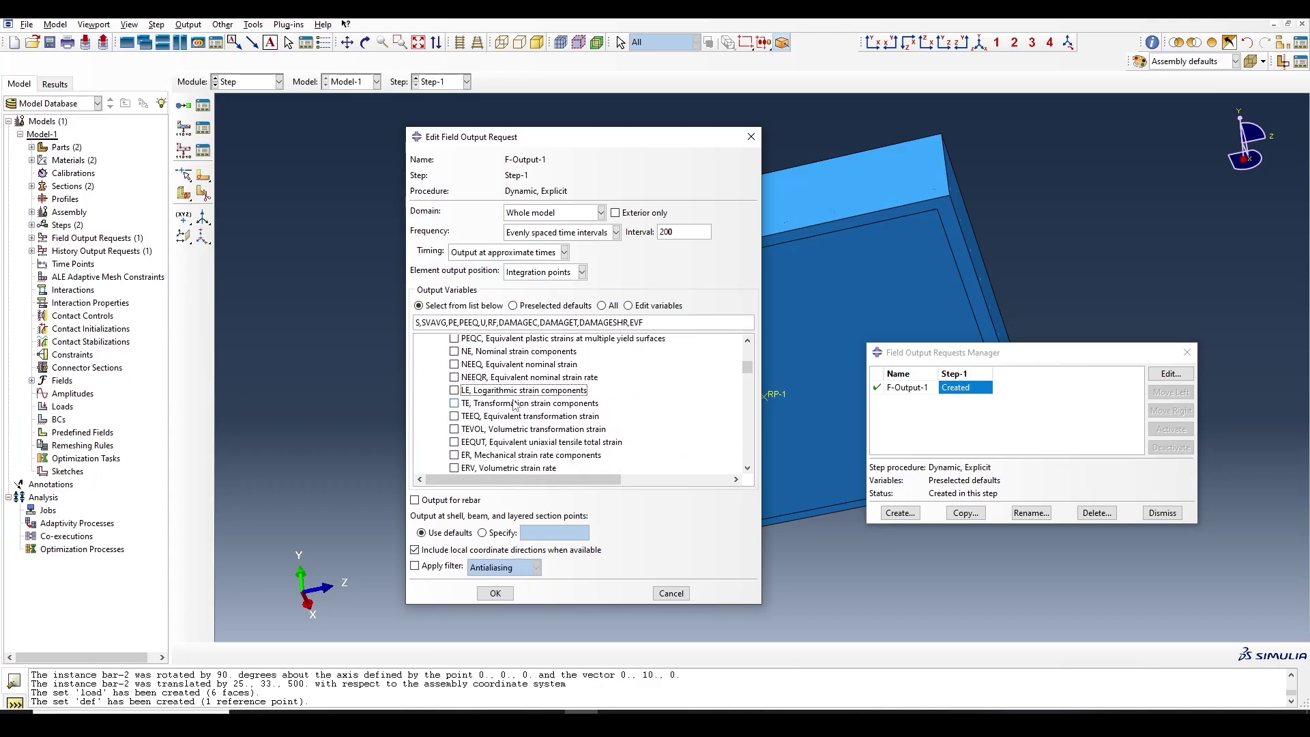
pyautogui.scroll(-3, 477, 382)
pyautogui.scroll(10, 477, 382)
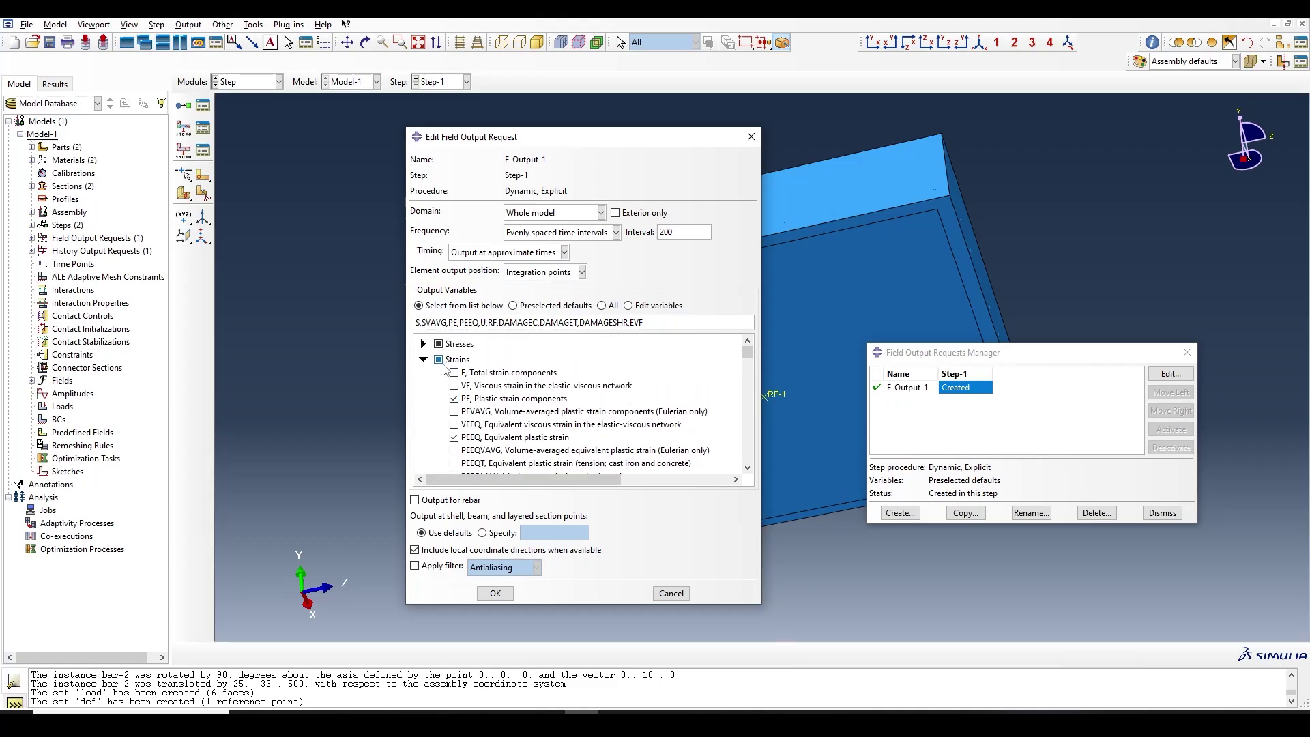
# Step: Remove the volume-averaged stress variable SVAVG and save the field output request
pyautogui.click(519, 370)
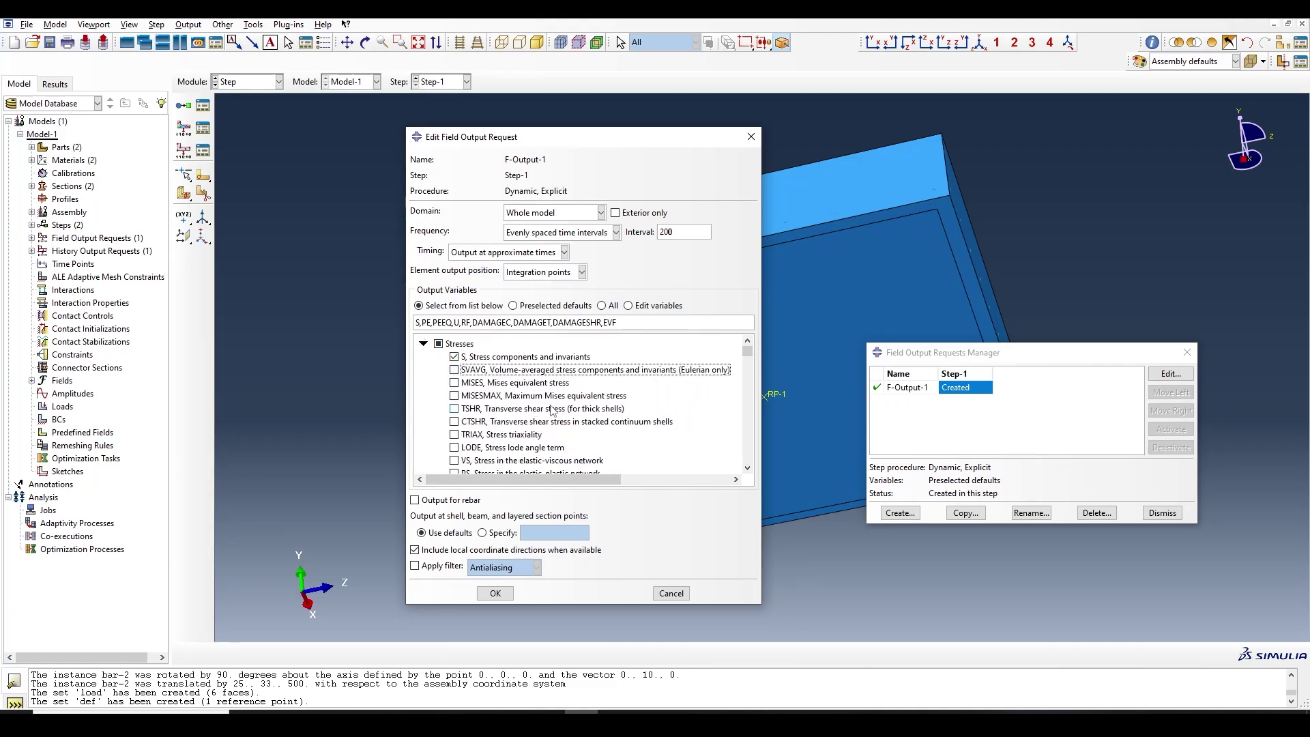
pyautogui.scroll(-4, 546, 421)
pyautogui.scroll(-4, 546, 421)
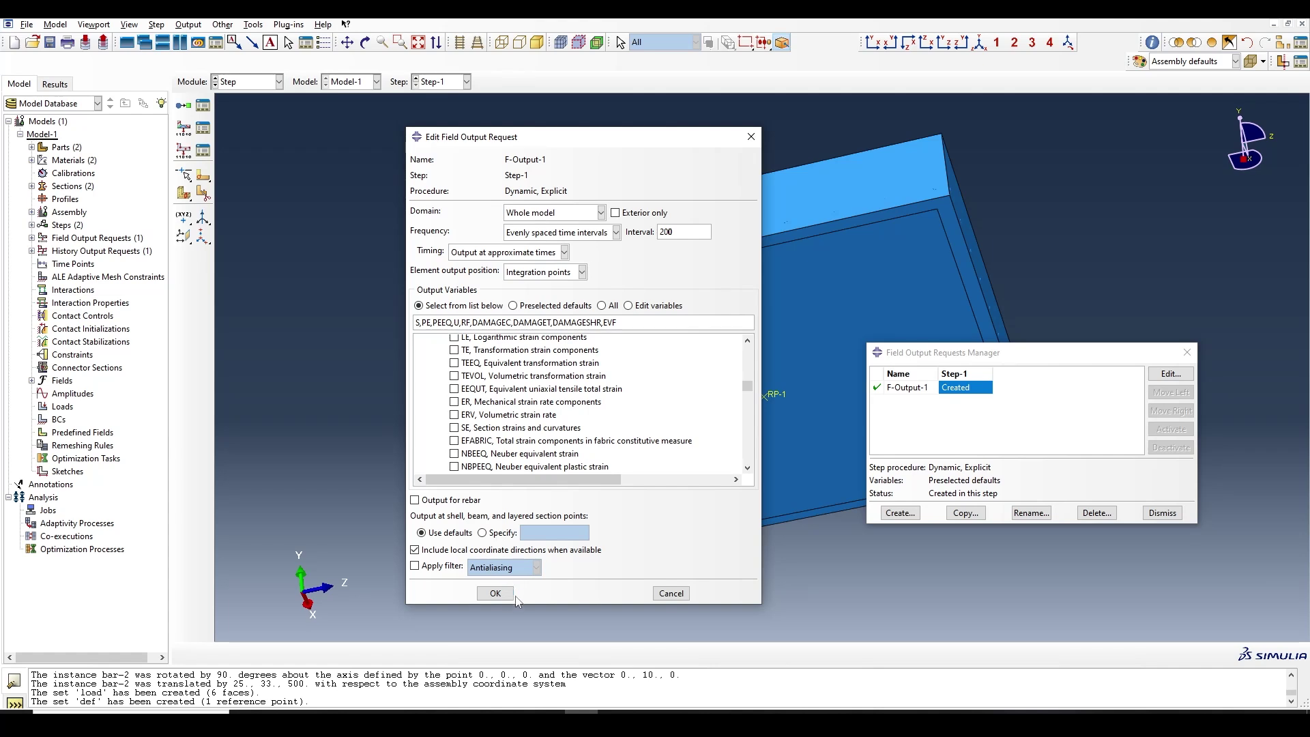
pyautogui.click(495, 593)
# Step: Delete the default history output request H-Output-1
pyautogui.click(203, 150)
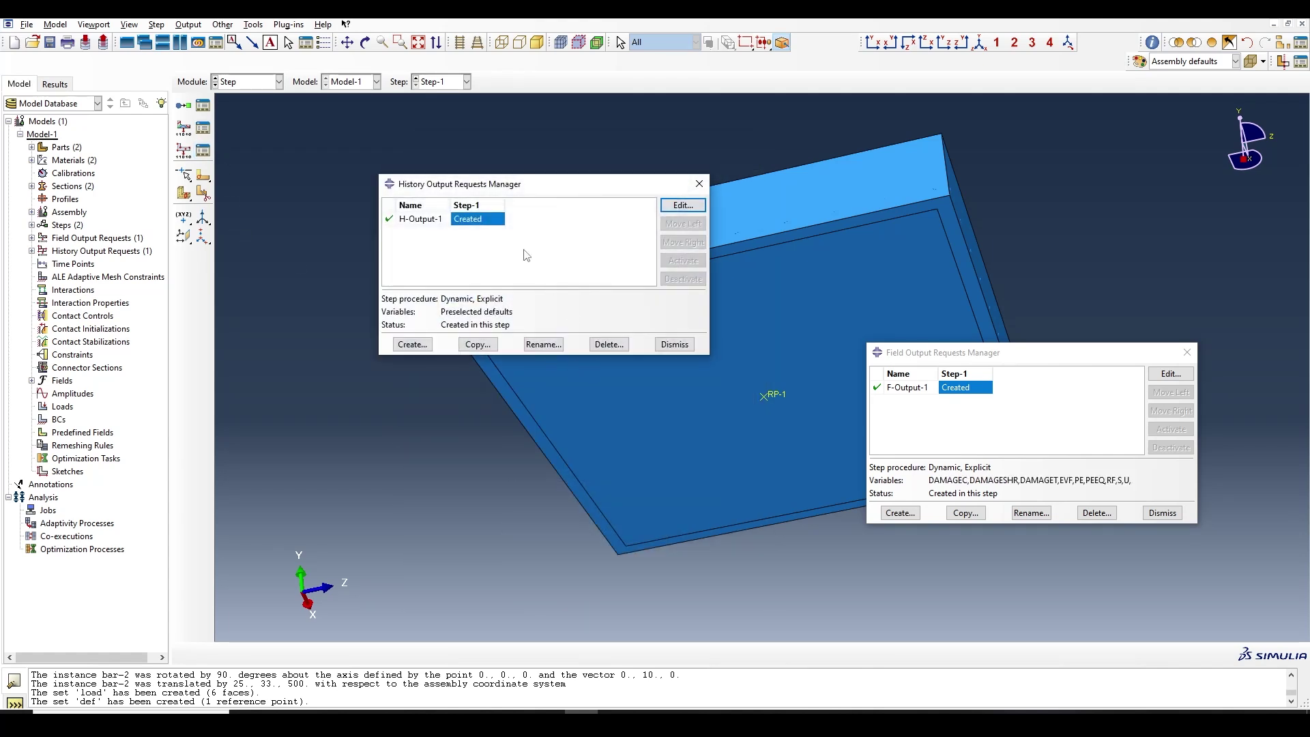
pyautogui.click(609, 343)
pyautogui.click(621, 376)
# Step: Create a history output request named def on the set def that records the displacement U2
pyautogui.click(412, 344)
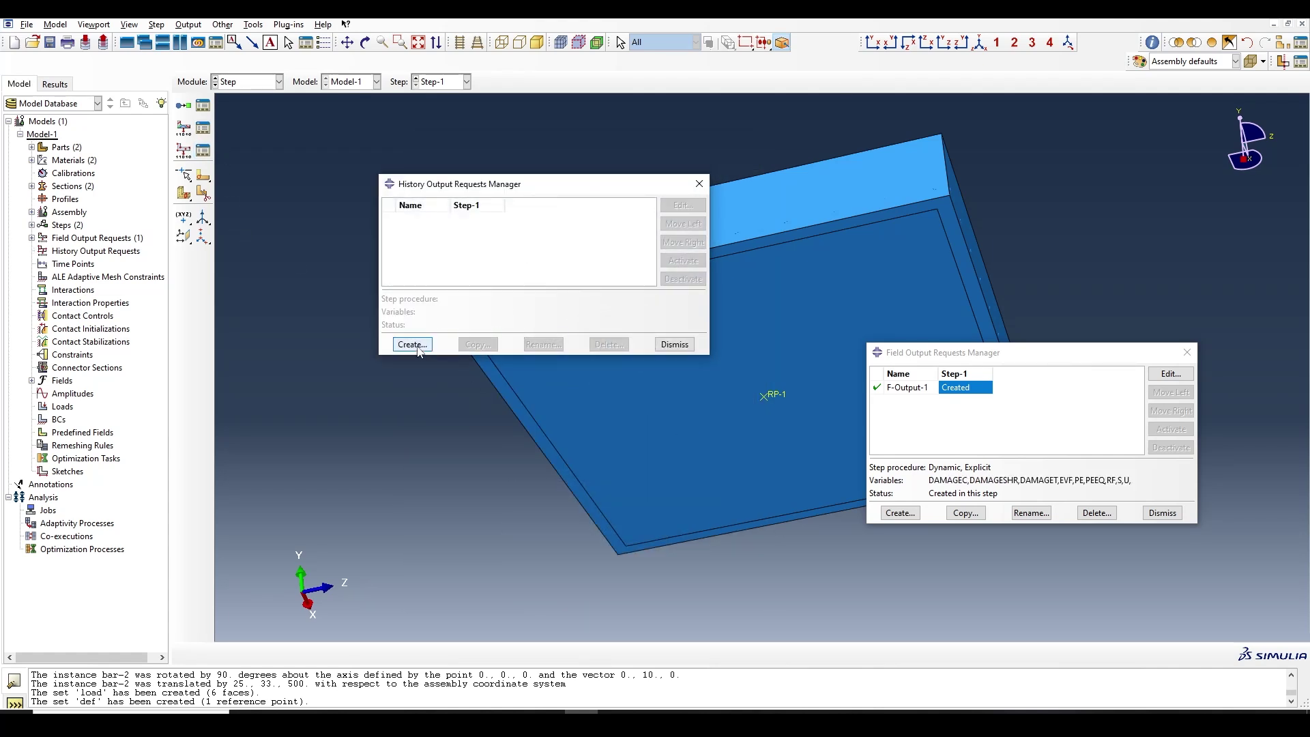
pyautogui.write('def')
pyautogui.click(551, 331)
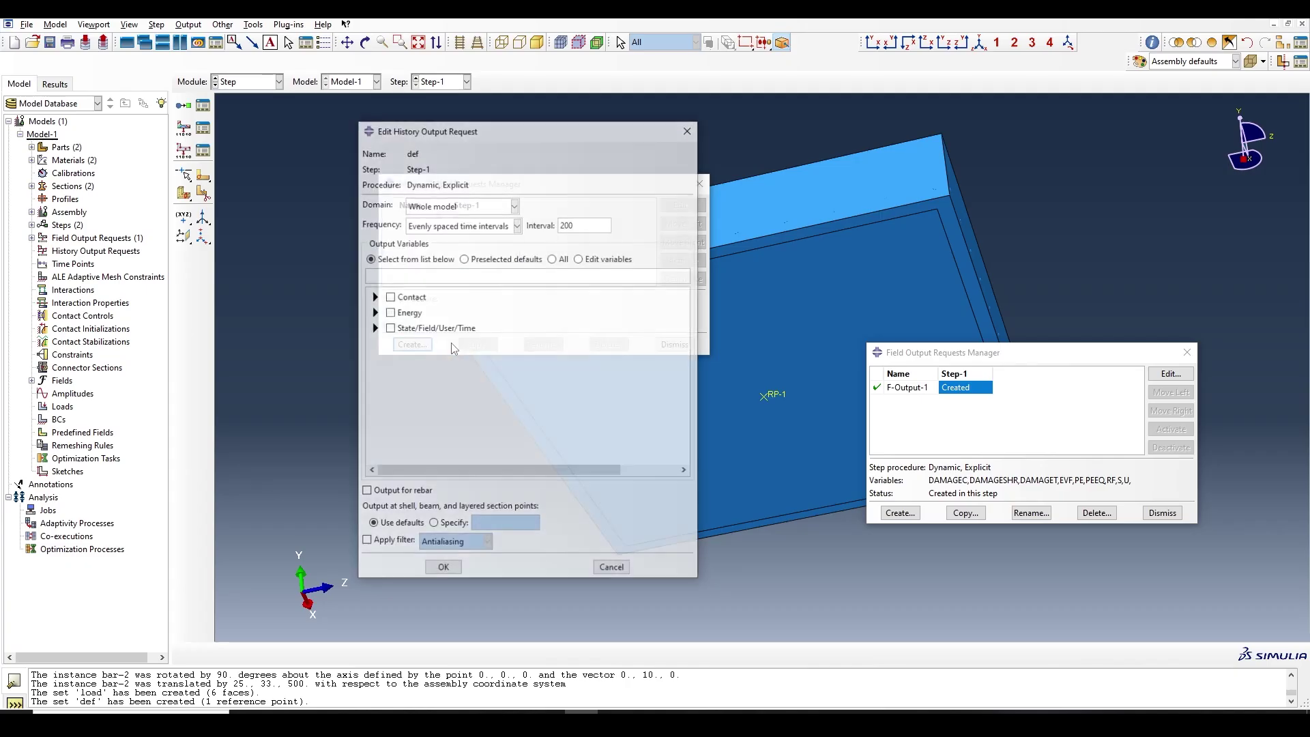
pyautogui.click(442, 206)
pyautogui.click(413, 233)
pyautogui.click(602, 205)
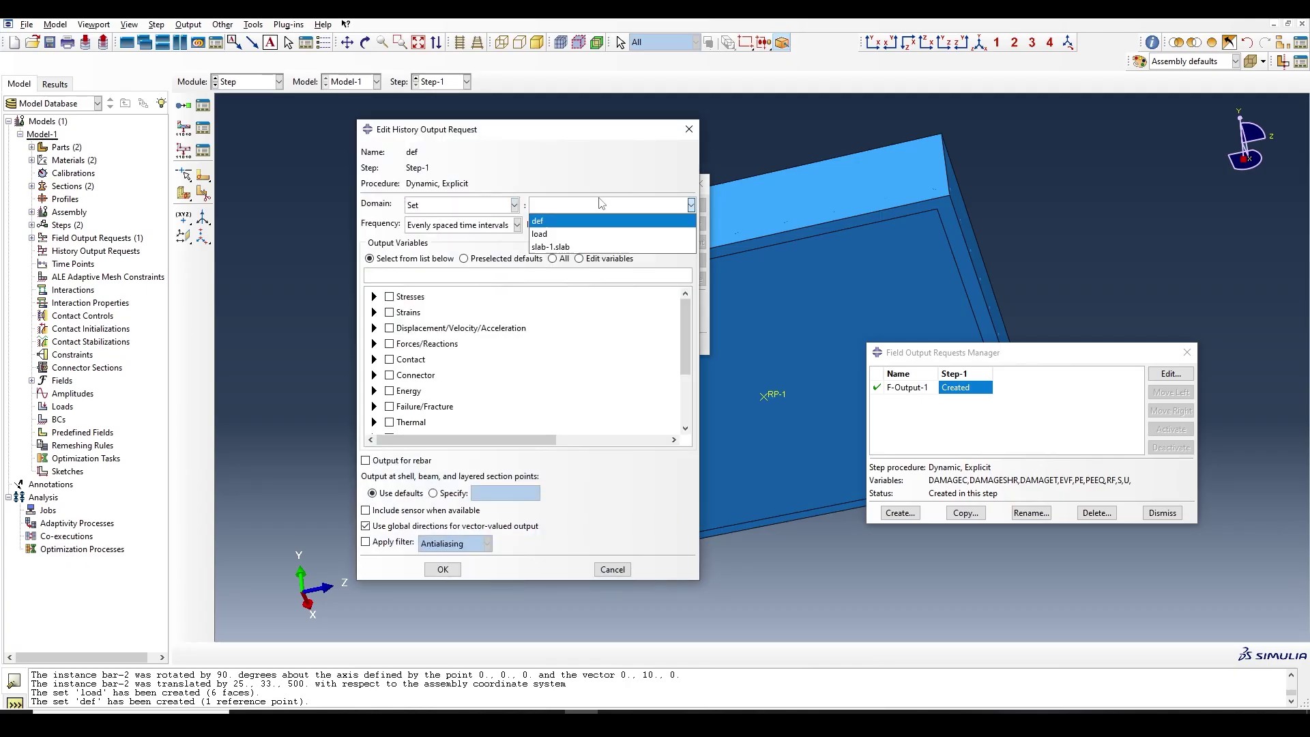
pyautogui.click(592, 220)
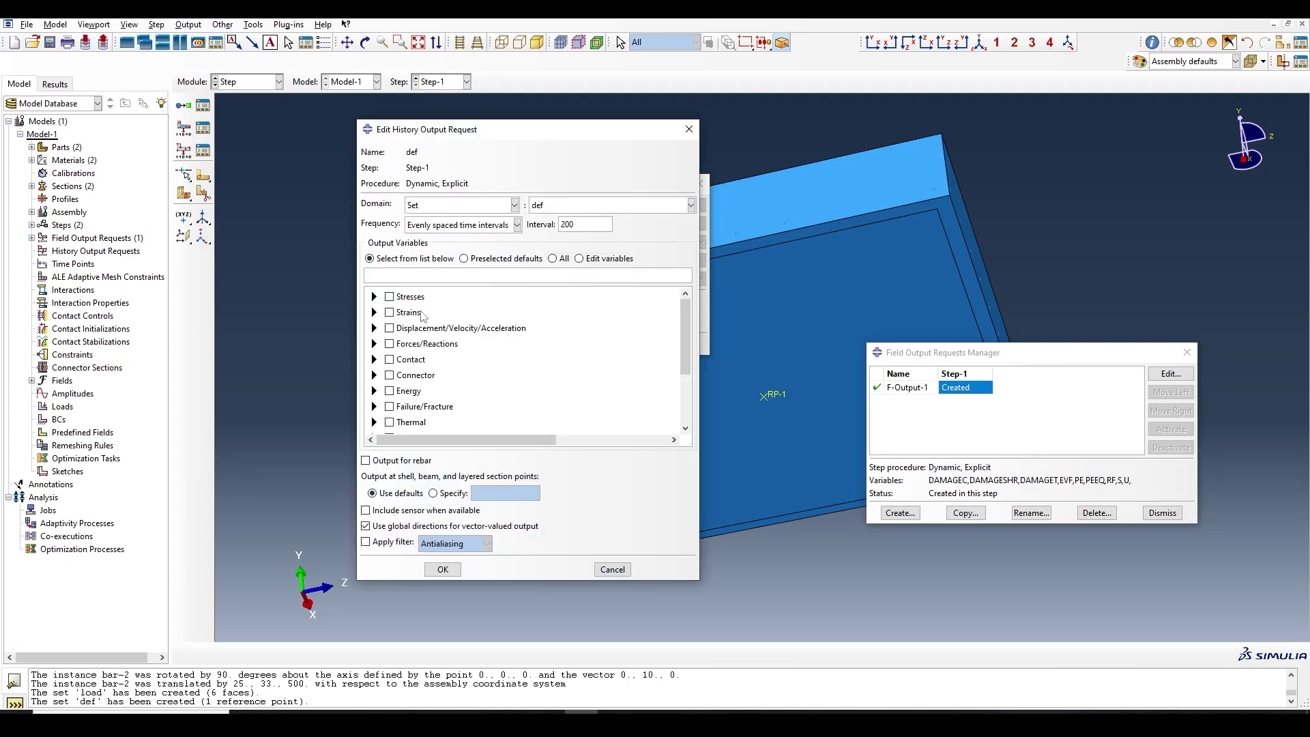
pyautogui.click(374, 328)
pyautogui.click(392, 340)
pyautogui.click(423, 366)
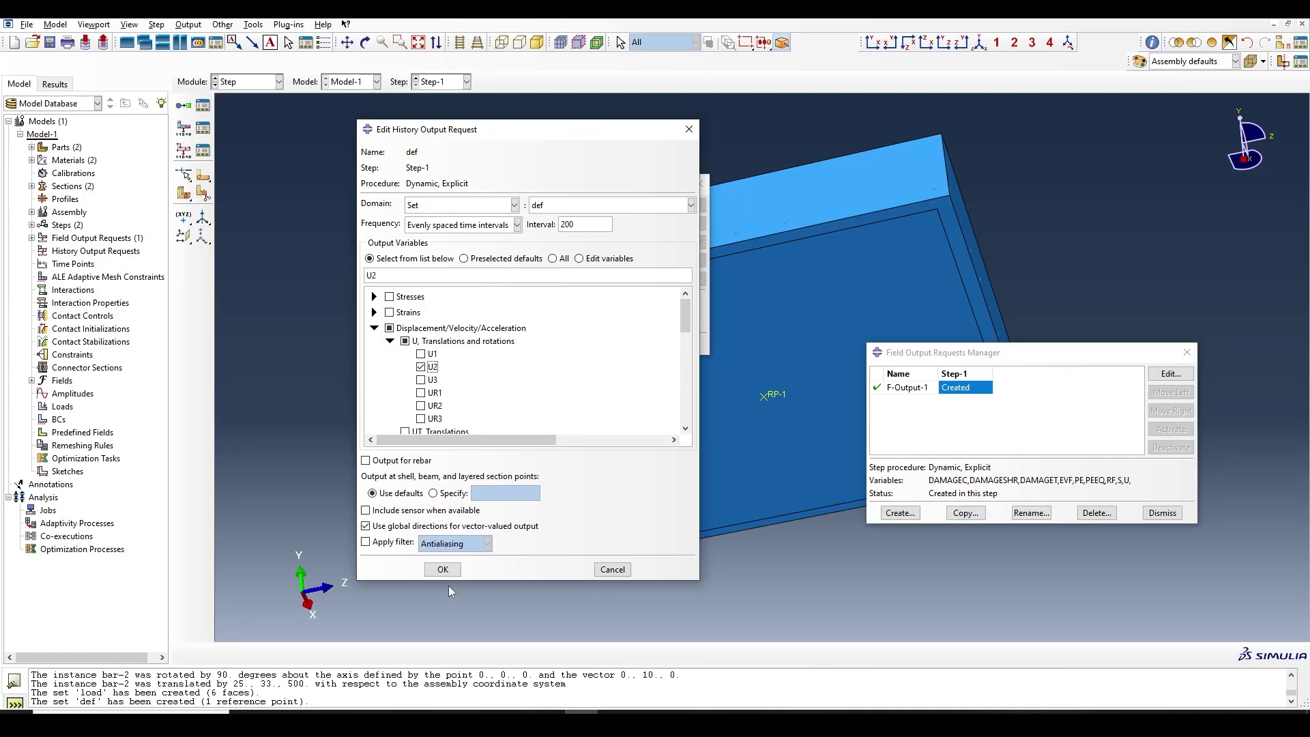
pyautogui.click(442, 569)
# Step: Create a history output request named load on the set load that records the reaction force RF2
pyautogui.click(412, 344)
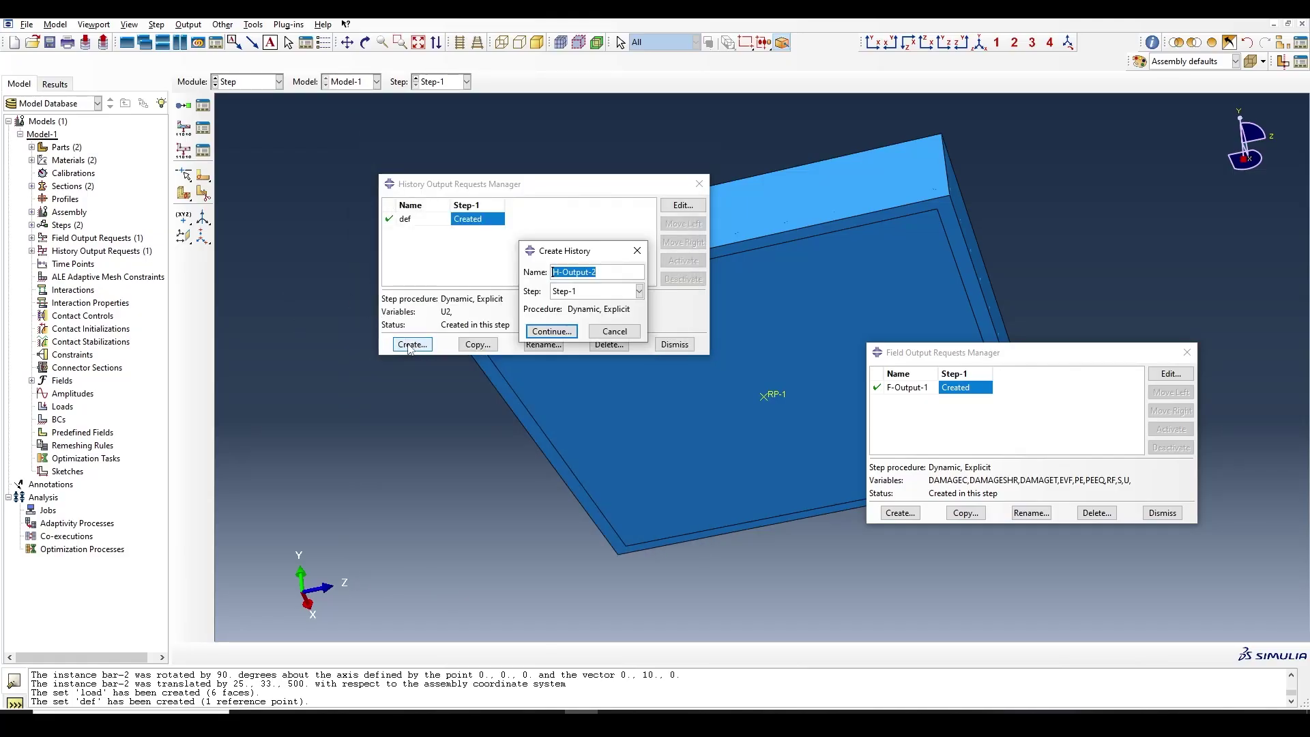
pyautogui.write('load')
pyautogui.press('Return')
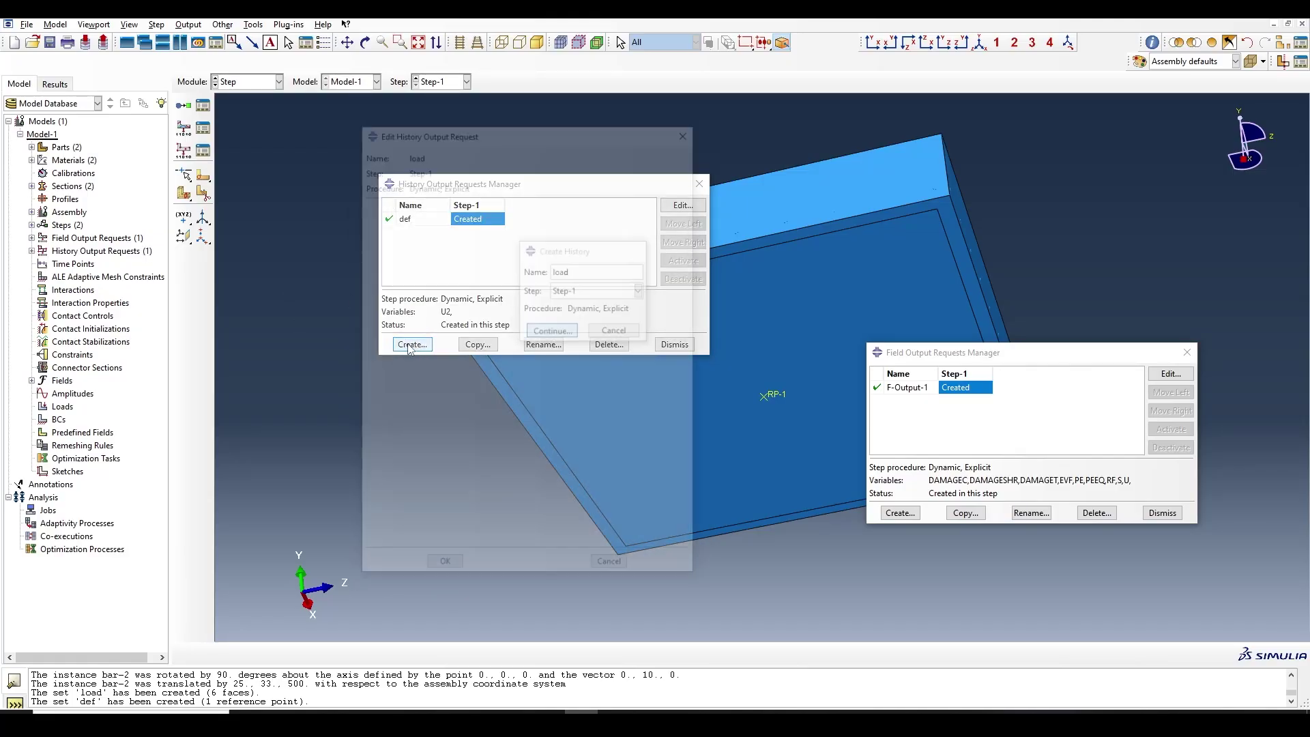
pyautogui.click(486, 207)
pyautogui.click(427, 235)
pyautogui.click(614, 204)
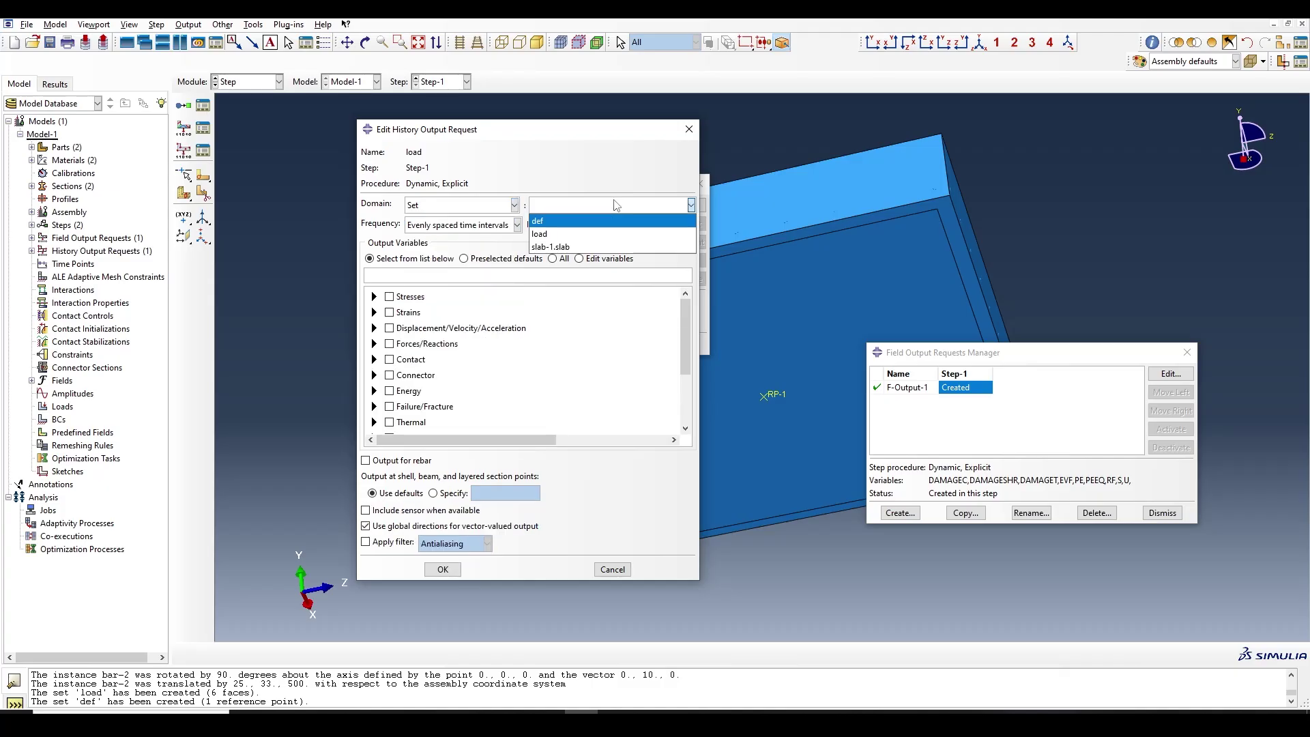
pyautogui.click(569, 233)
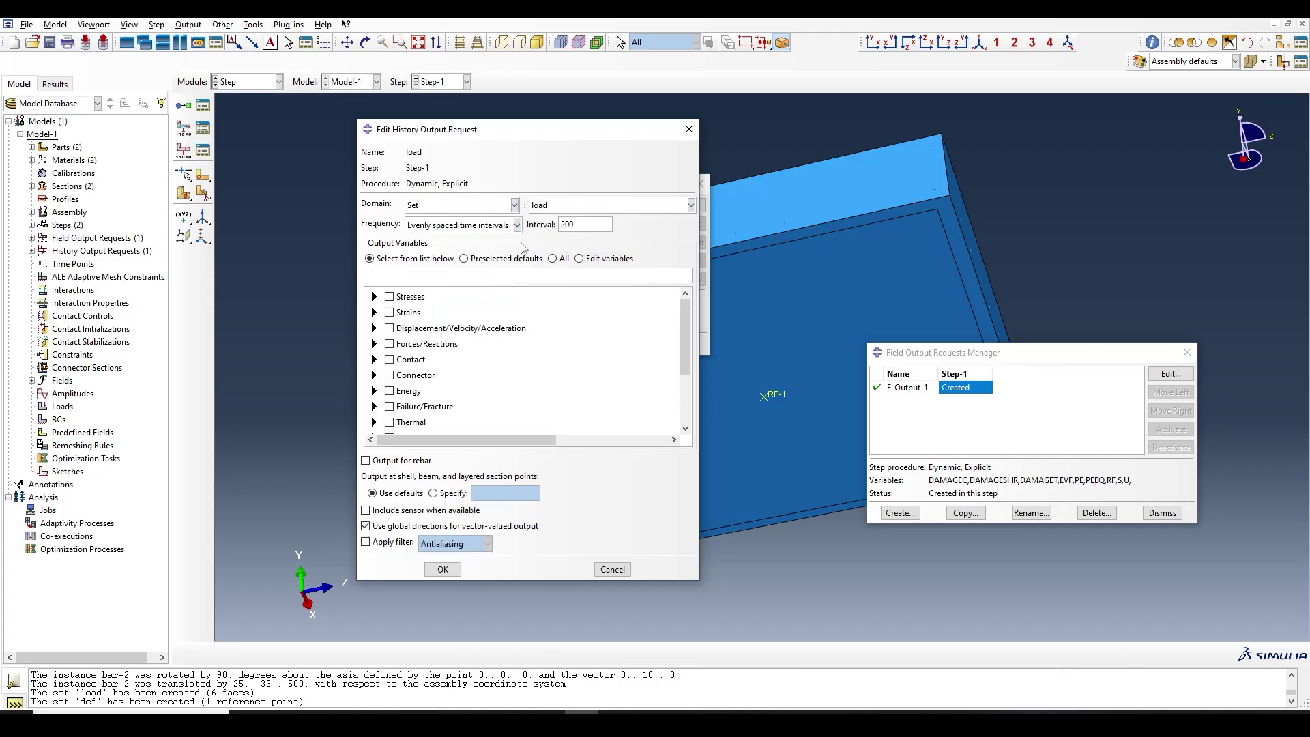
pyautogui.click(374, 343)
pyautogui.click(386, 359)
pyautogui.click(420, 388)
pyautogui.click(442, 569)
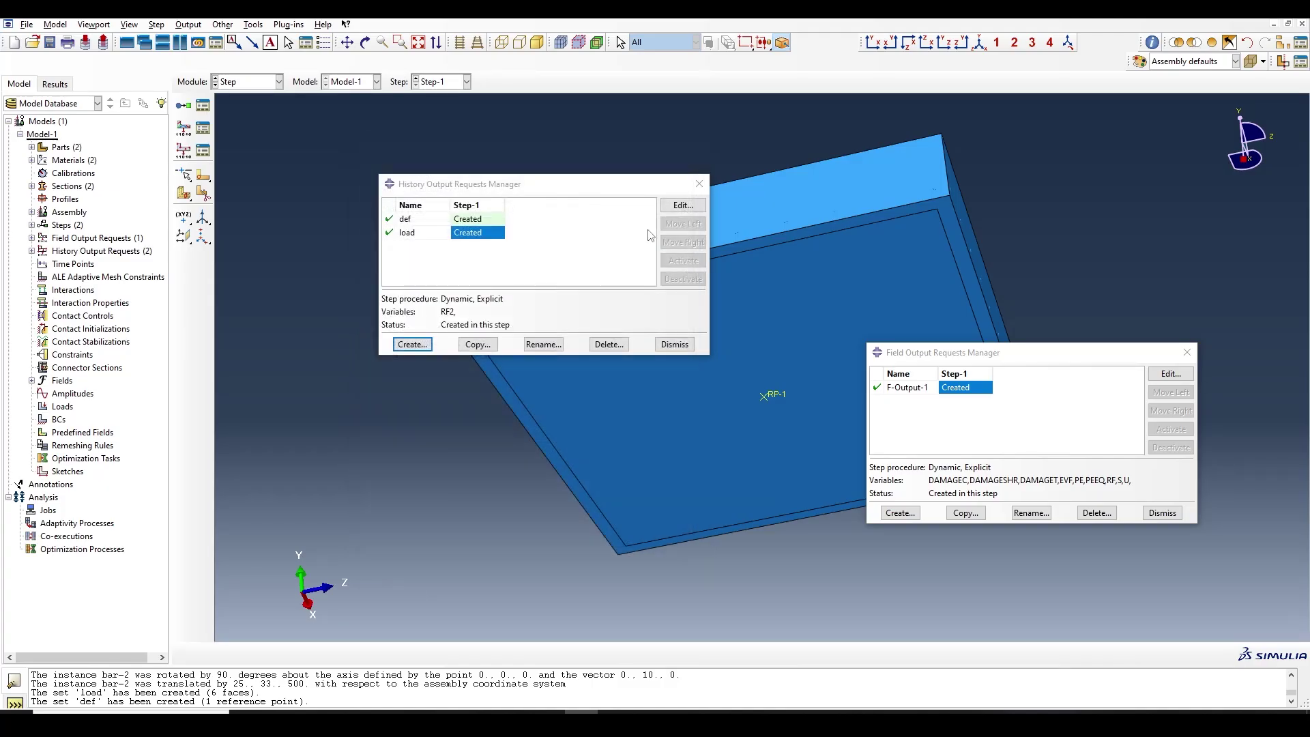
# Step: In the Interaction module, create a kinematic coupling constraint with RP-1 as control point and the slab's large inner underside face as surface
pyautogui.click(698, 185)
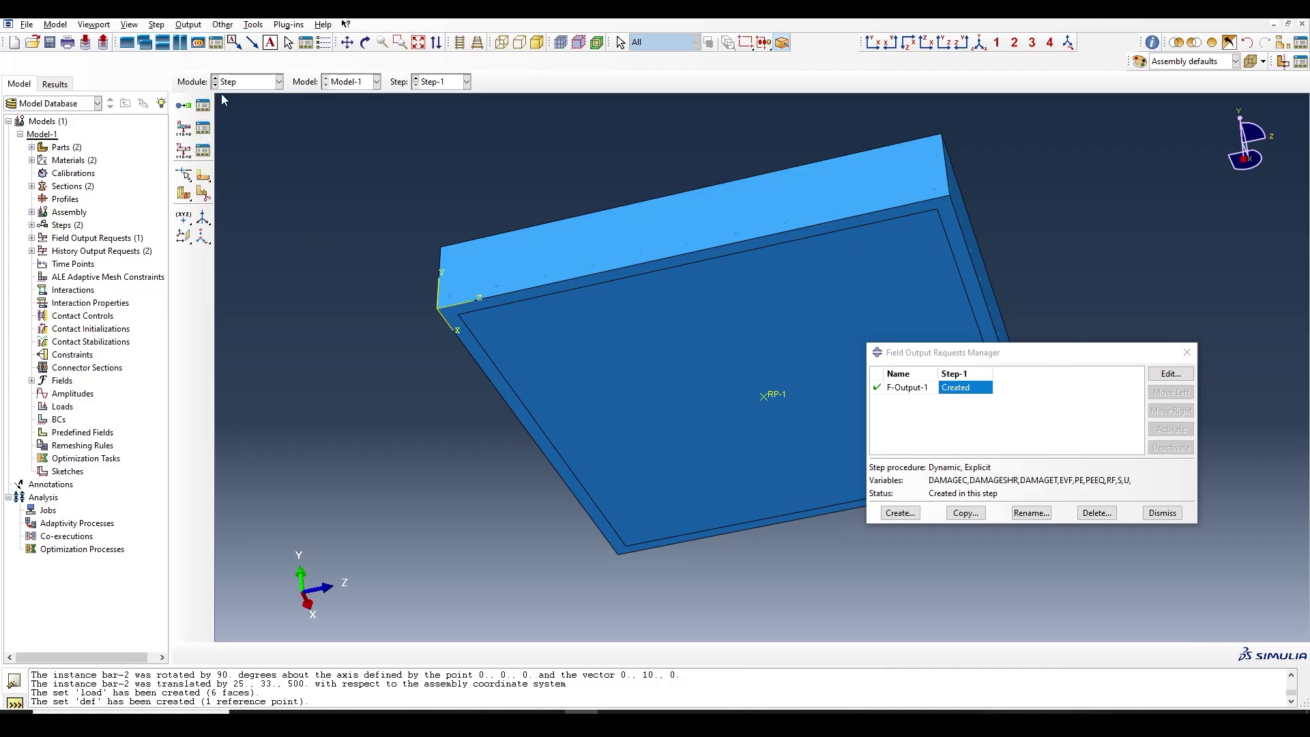
pyautogui.click(242, 83)
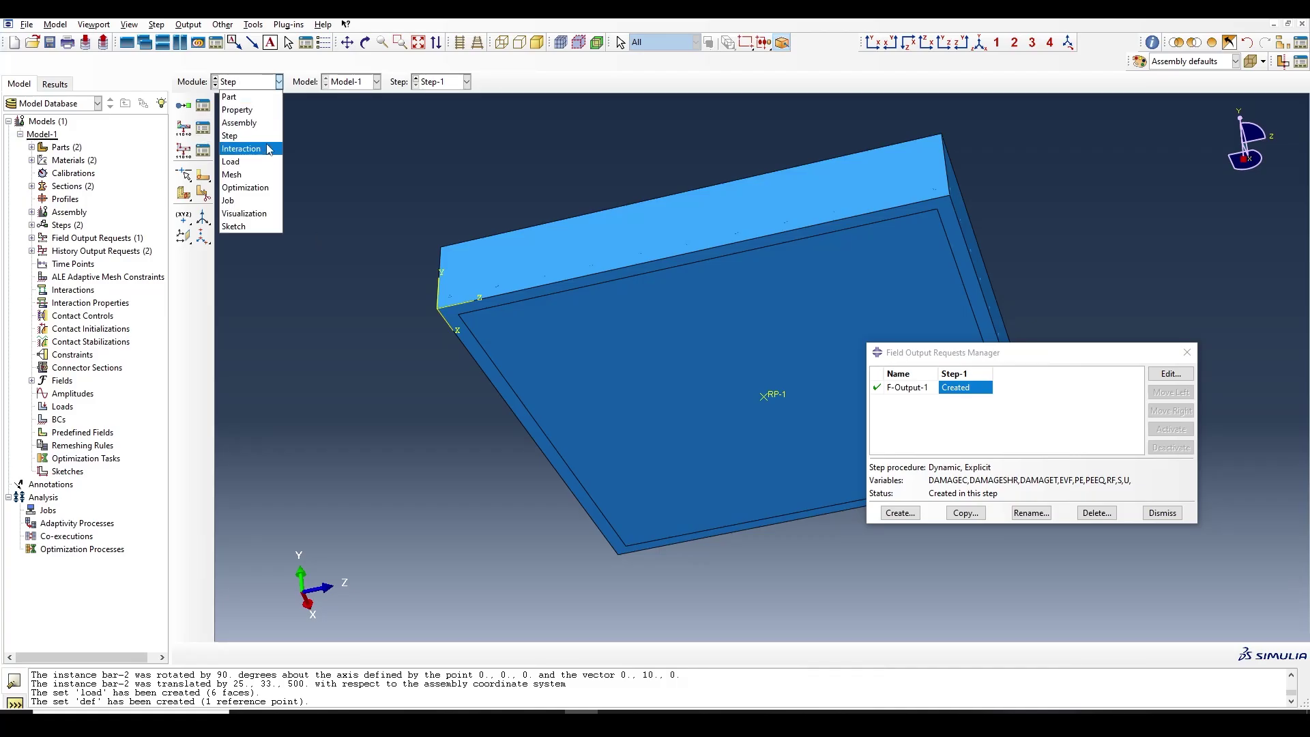
pyautogui.click(241, 149)
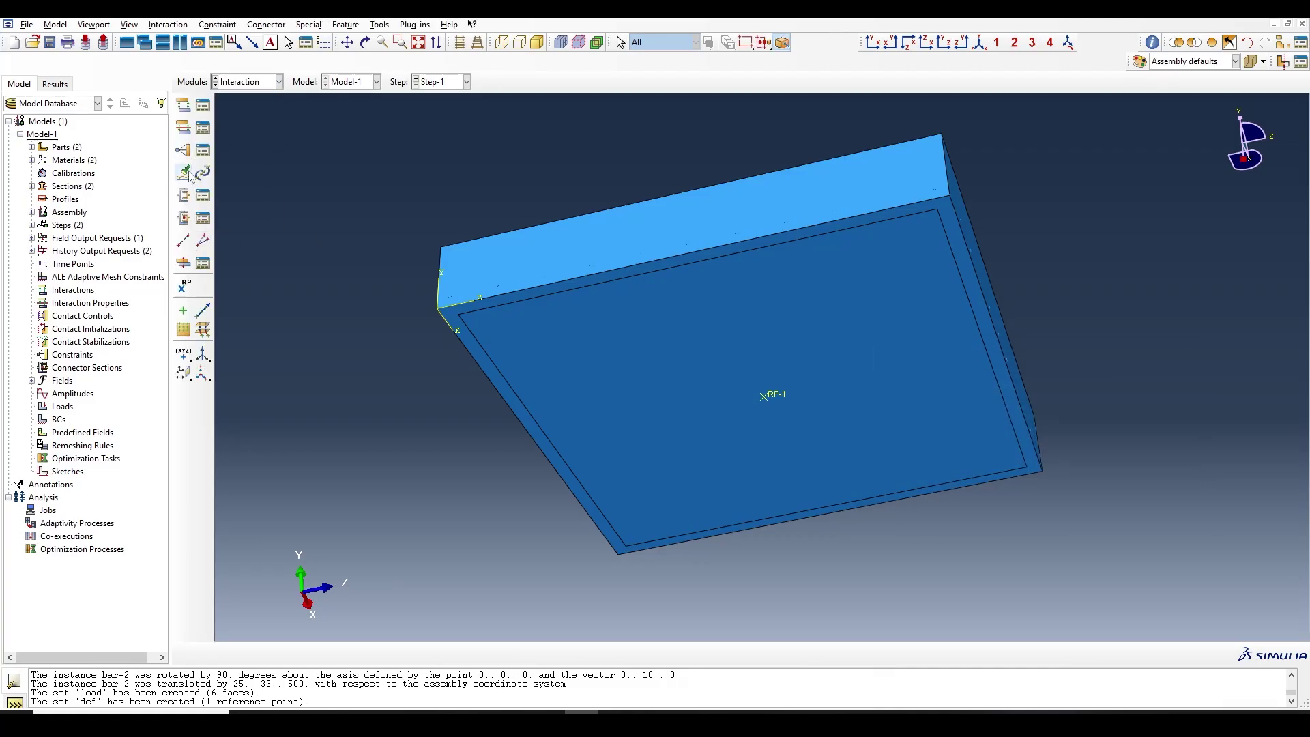
pyautogui.click(183, 150)
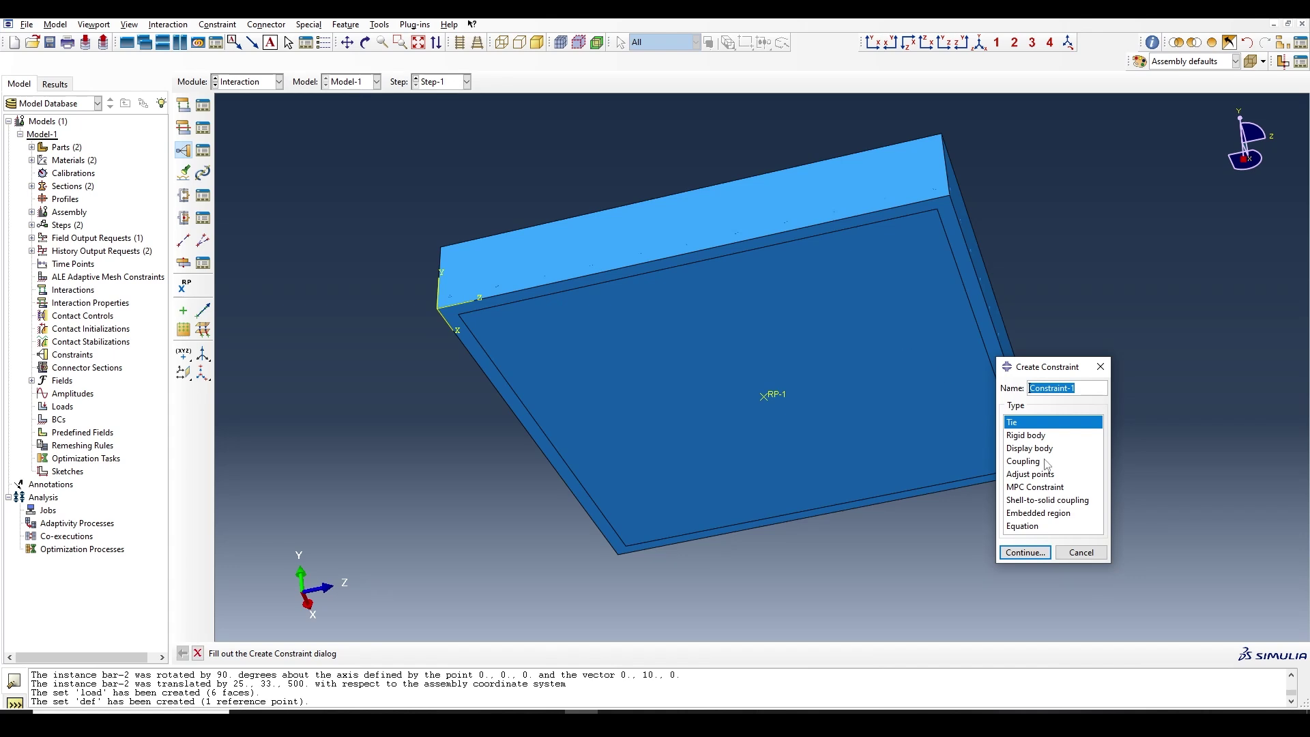
pyautogui.click(1025, 462)
pyautogui.click(1025, 552)
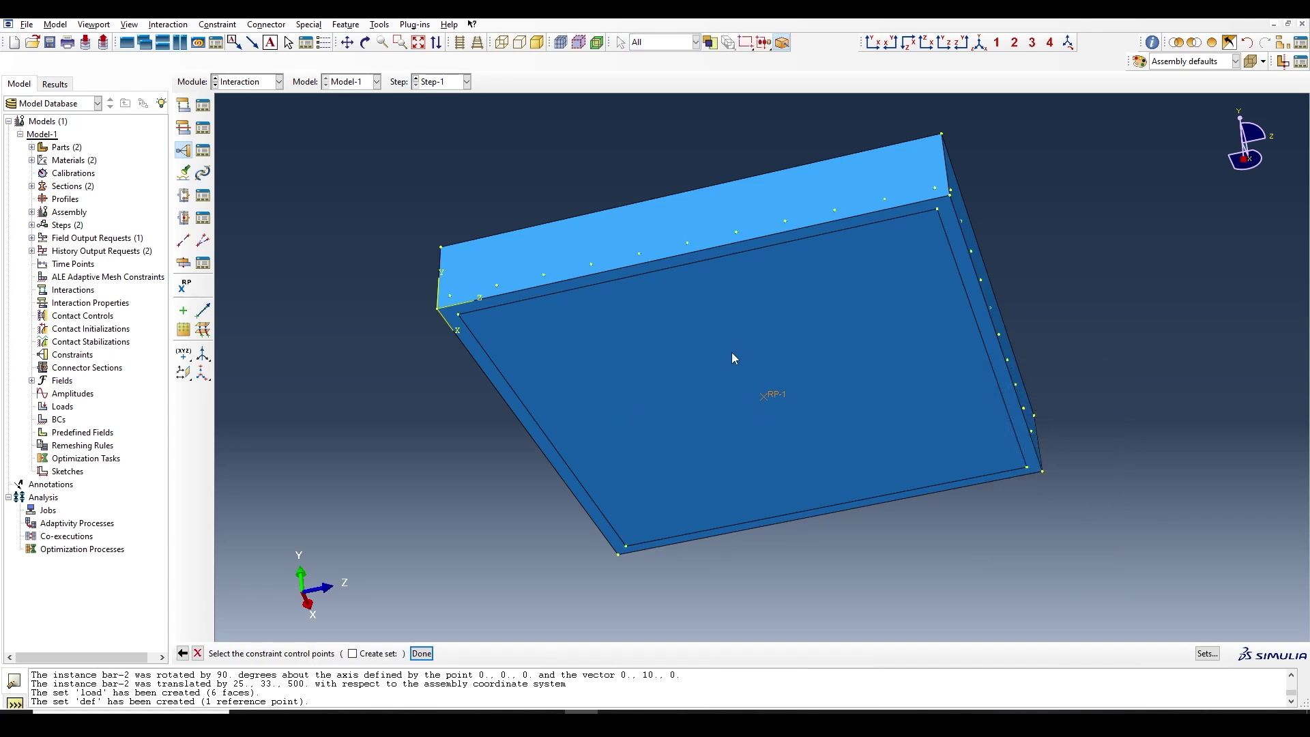
pyautogui.click(765, 397)
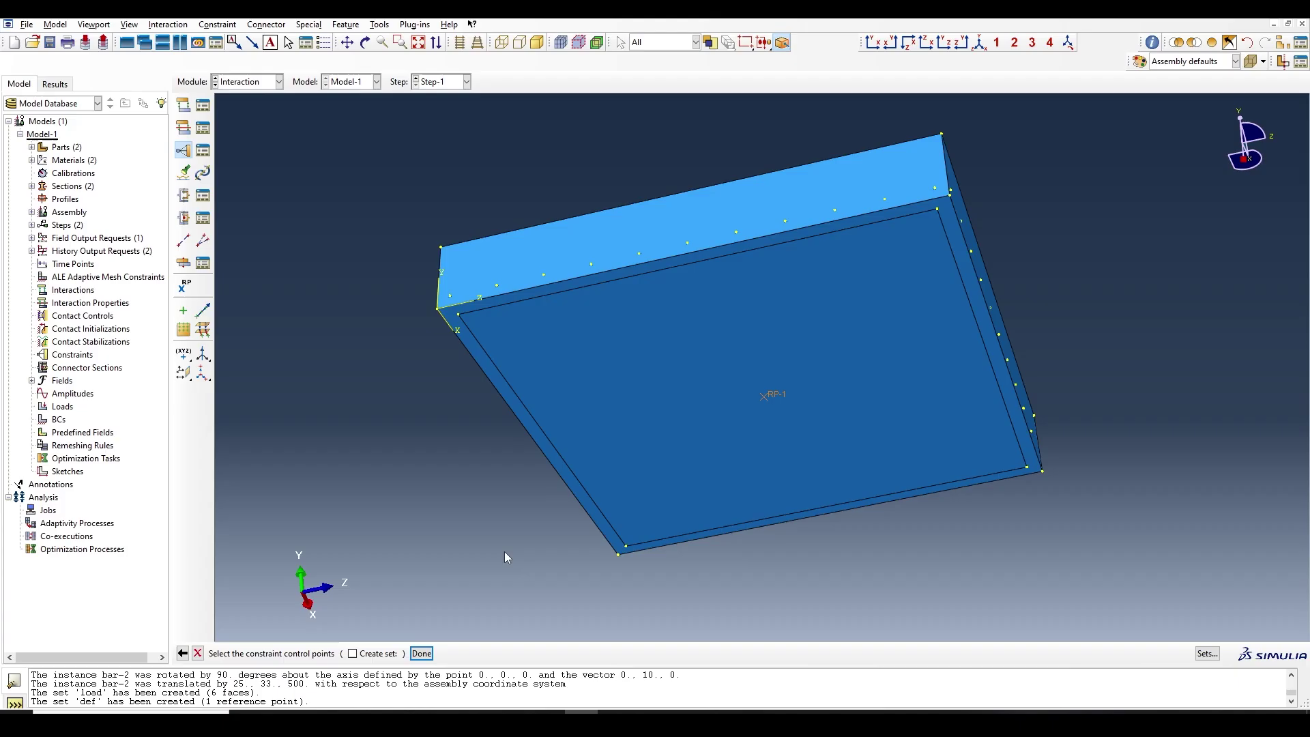
pyautogui.click(422, 654)
pyautogui.click(357, 653)
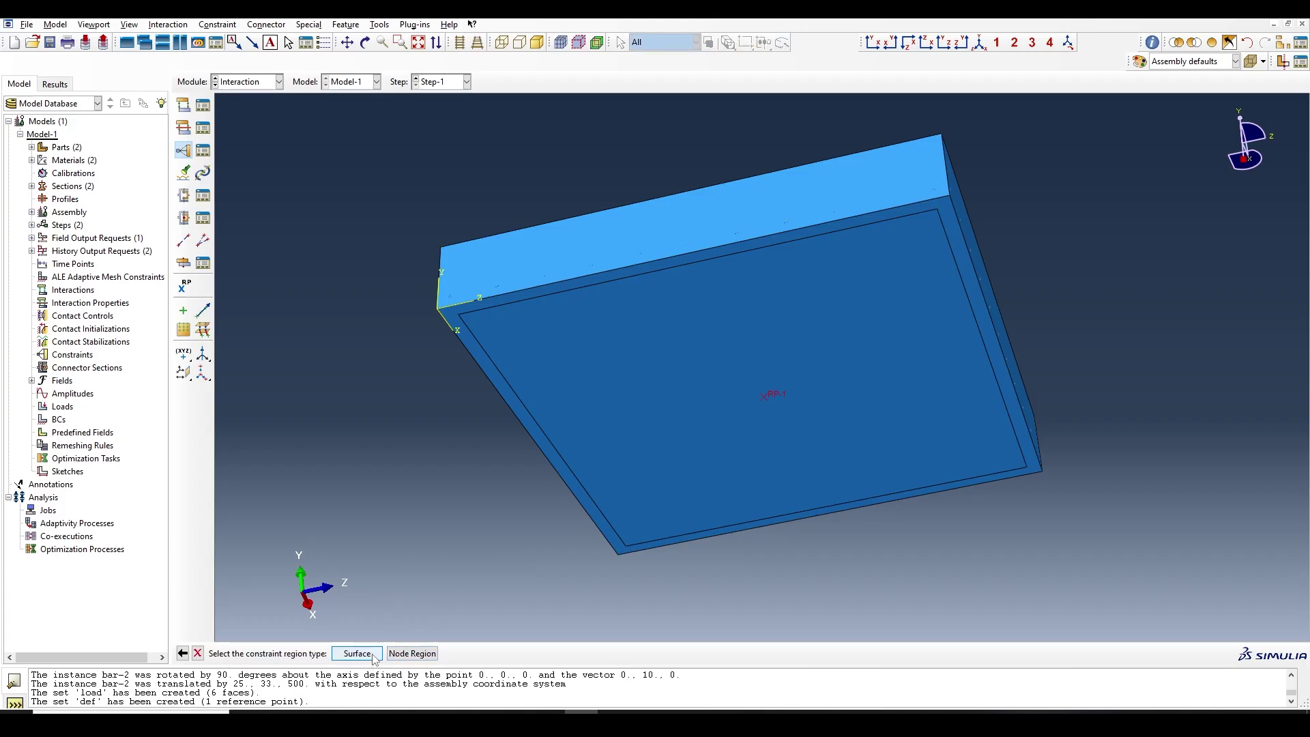
pyautogui.click(610, 390)
pyautogui.click(481, 653)
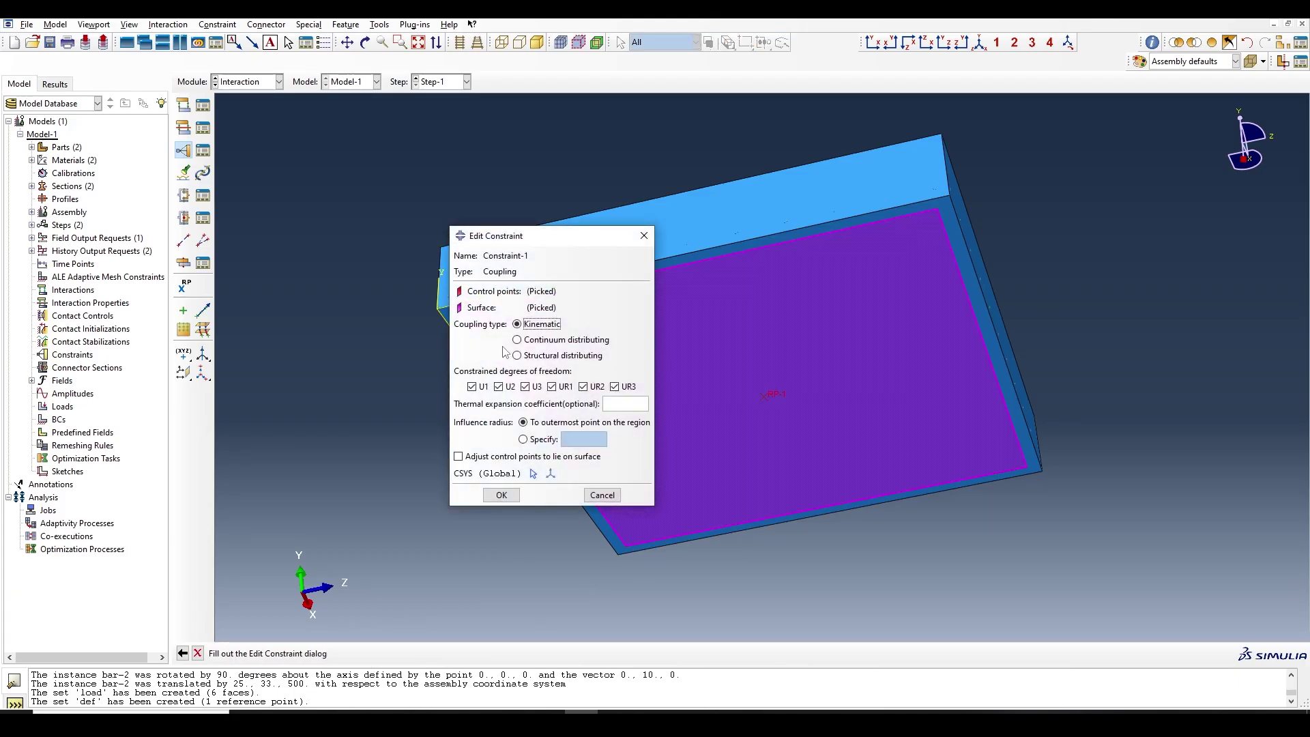
pyautogui.click(501, 495)
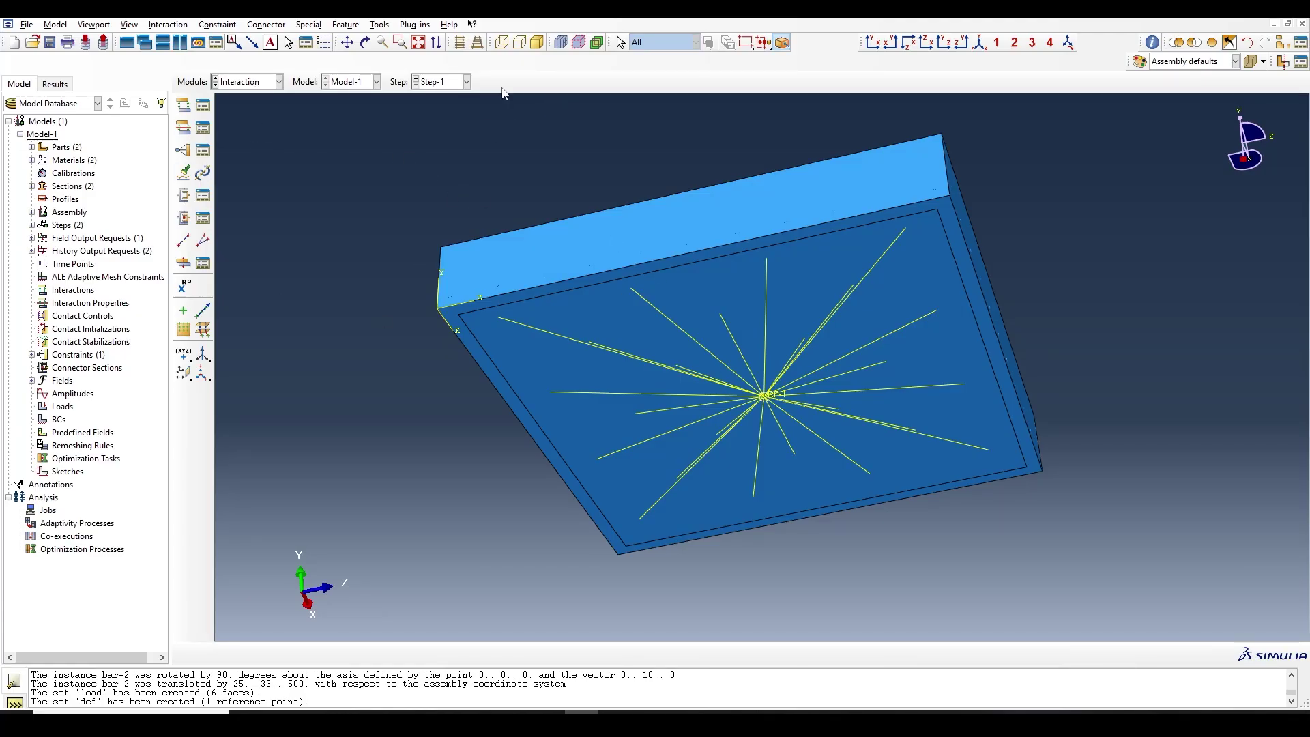
# Step: Remove the slab-1 instance from the display group so only the reinforcement bars are shown
pyautogui.click(1283, 43)
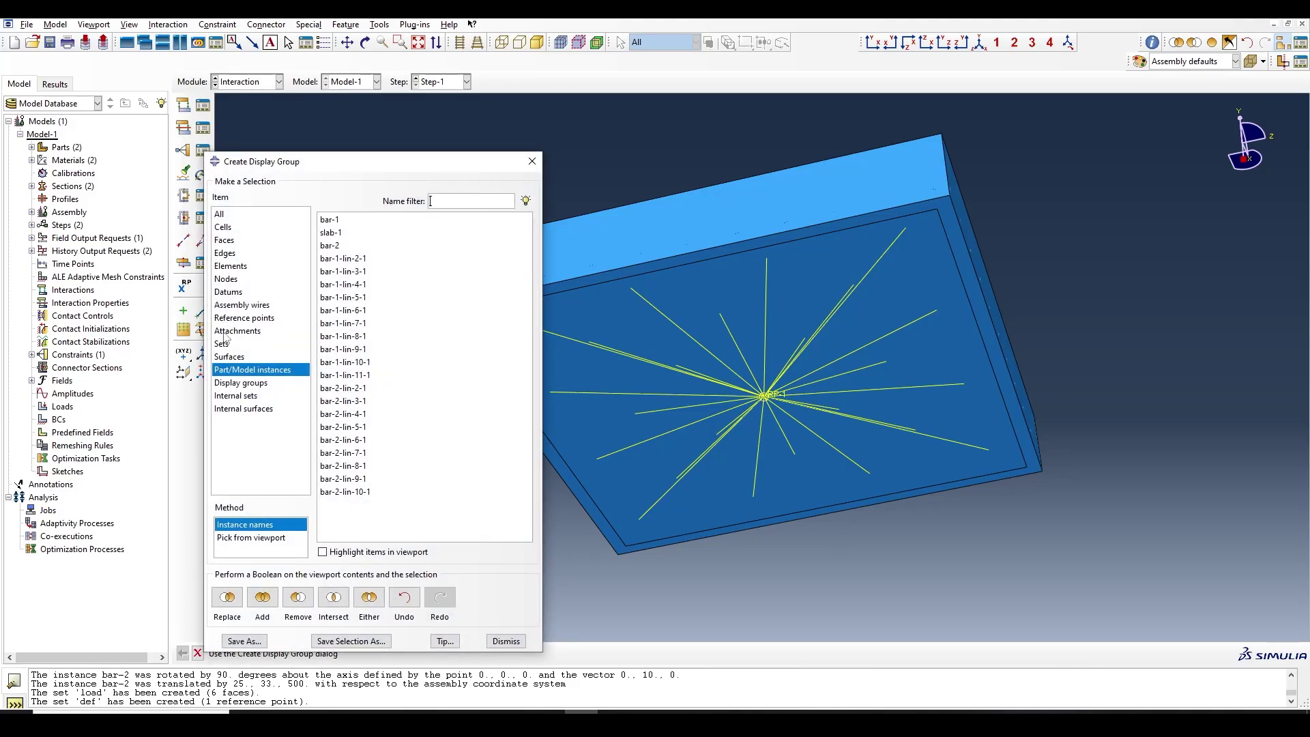
pyautogui.click(332, 233)
pyautogui.click(298, 597)
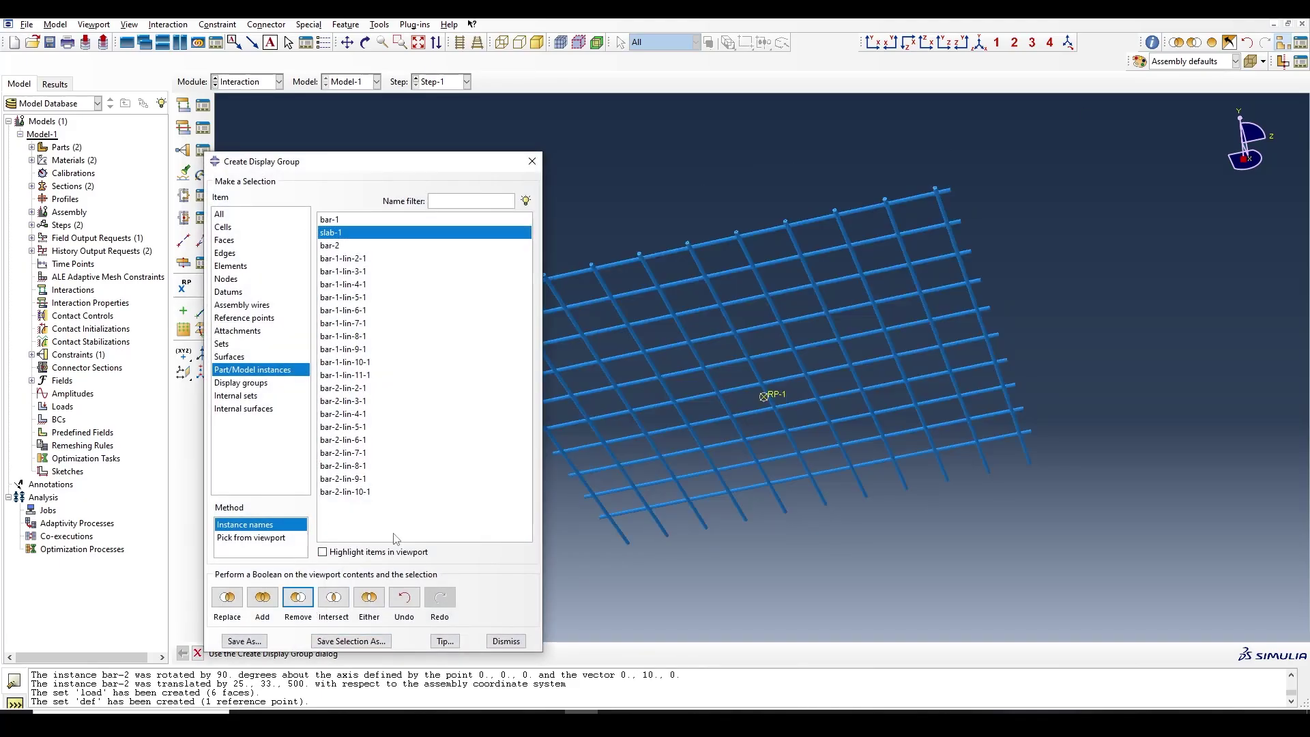
pyautogui.click(532, 161)
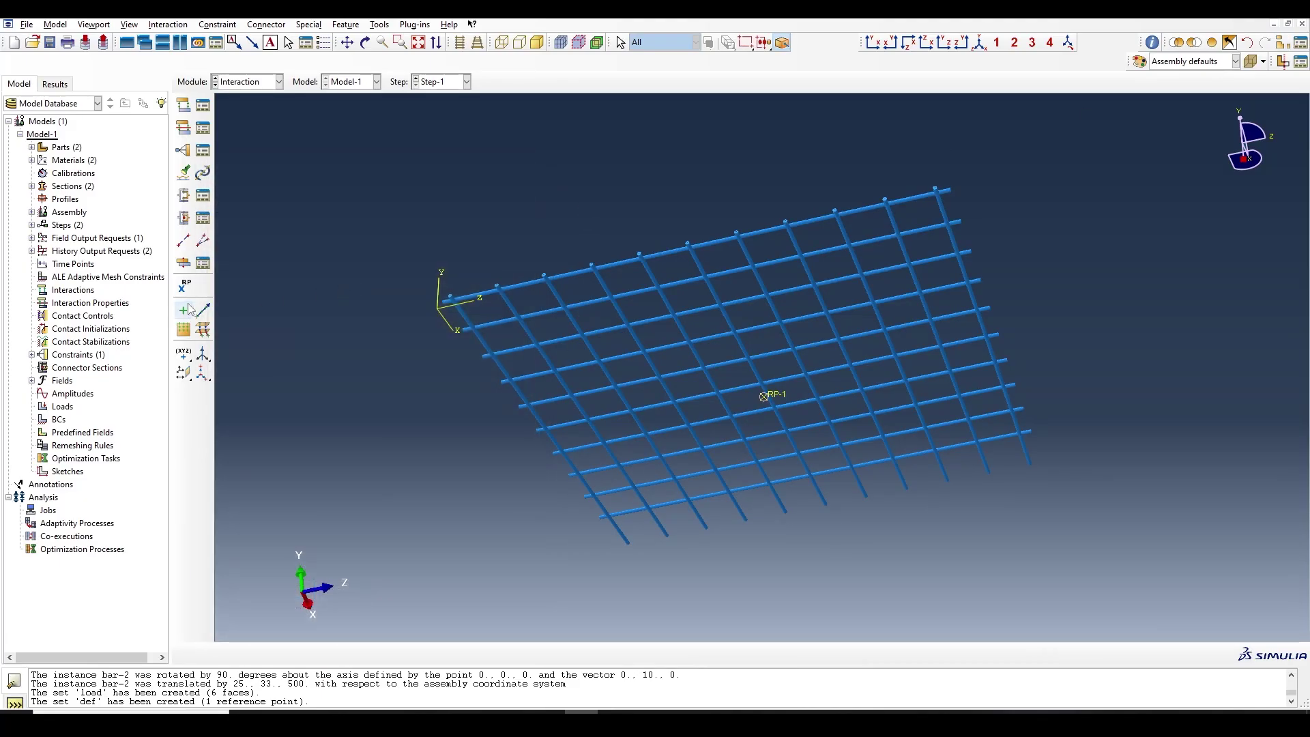
pyautogui.click(183, 150)
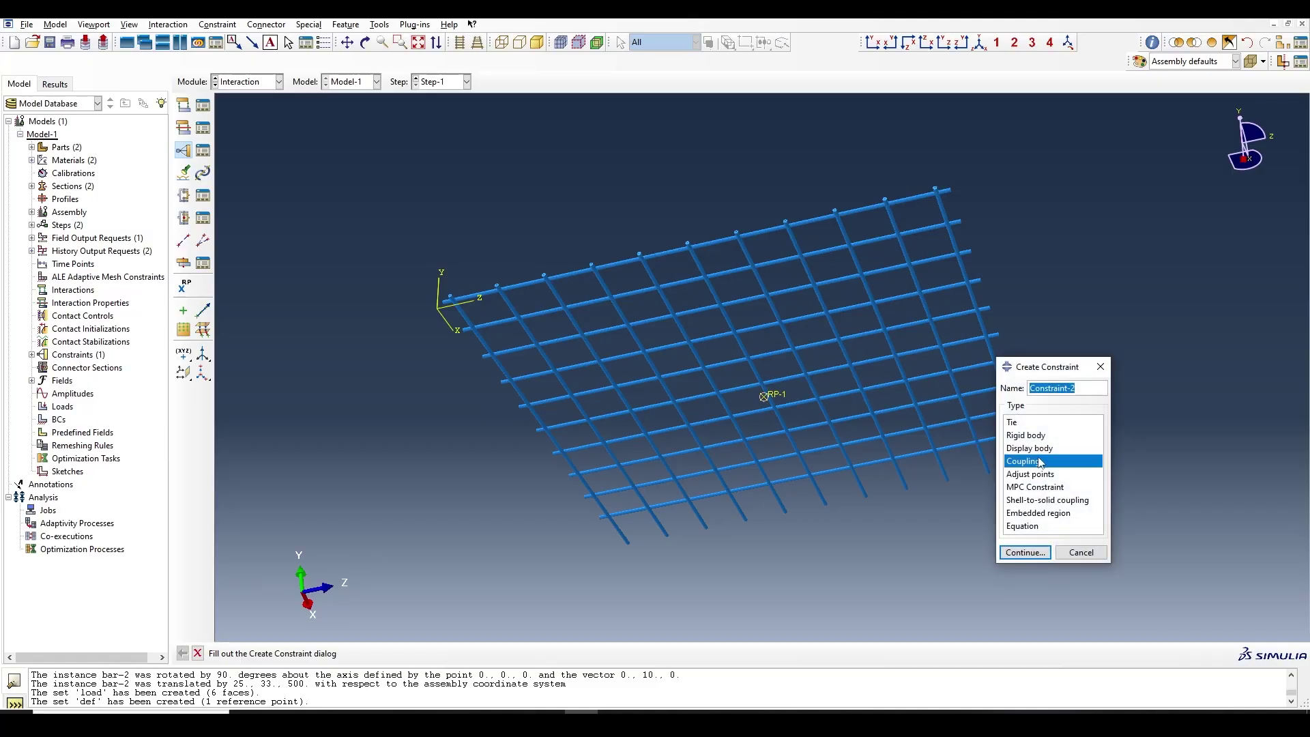
pyautogui.click(1038, 513)
pyautogui.click(1037, 554)
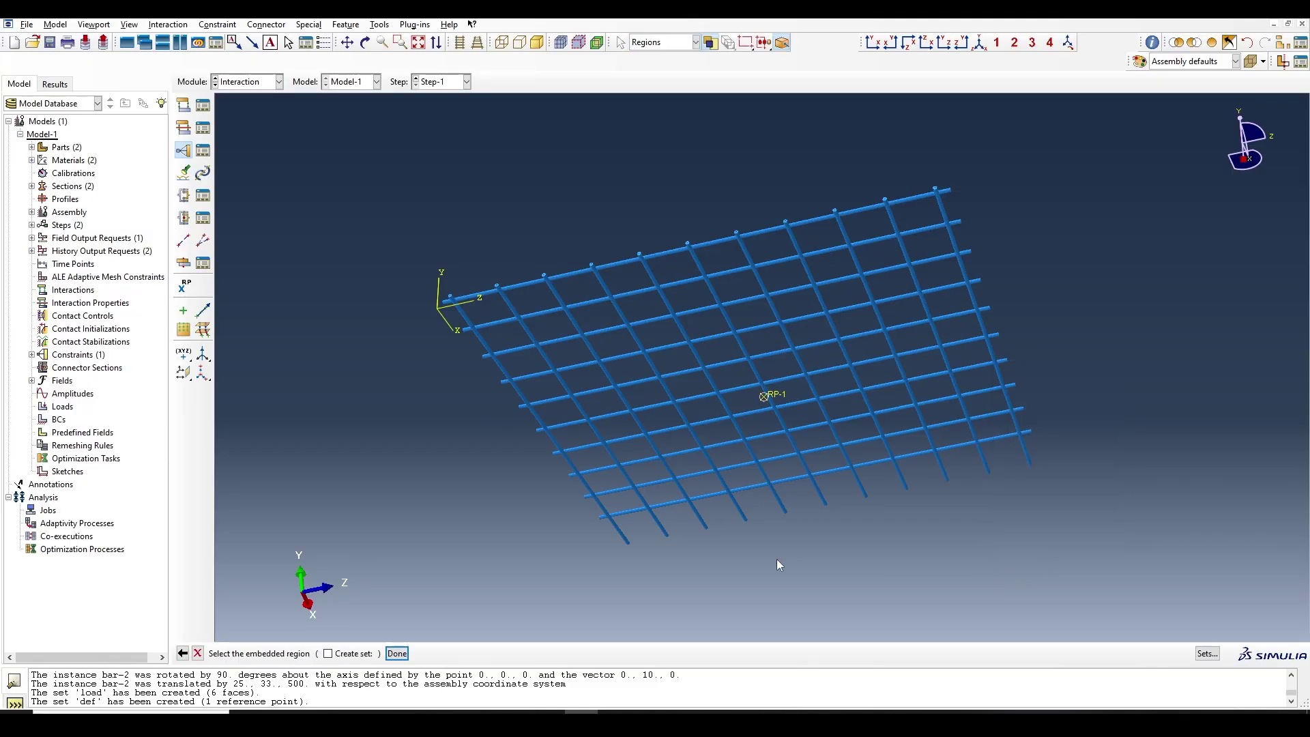
pyautogui.moveTo(1088, 592); pyautogui.dragTo(589, 211)
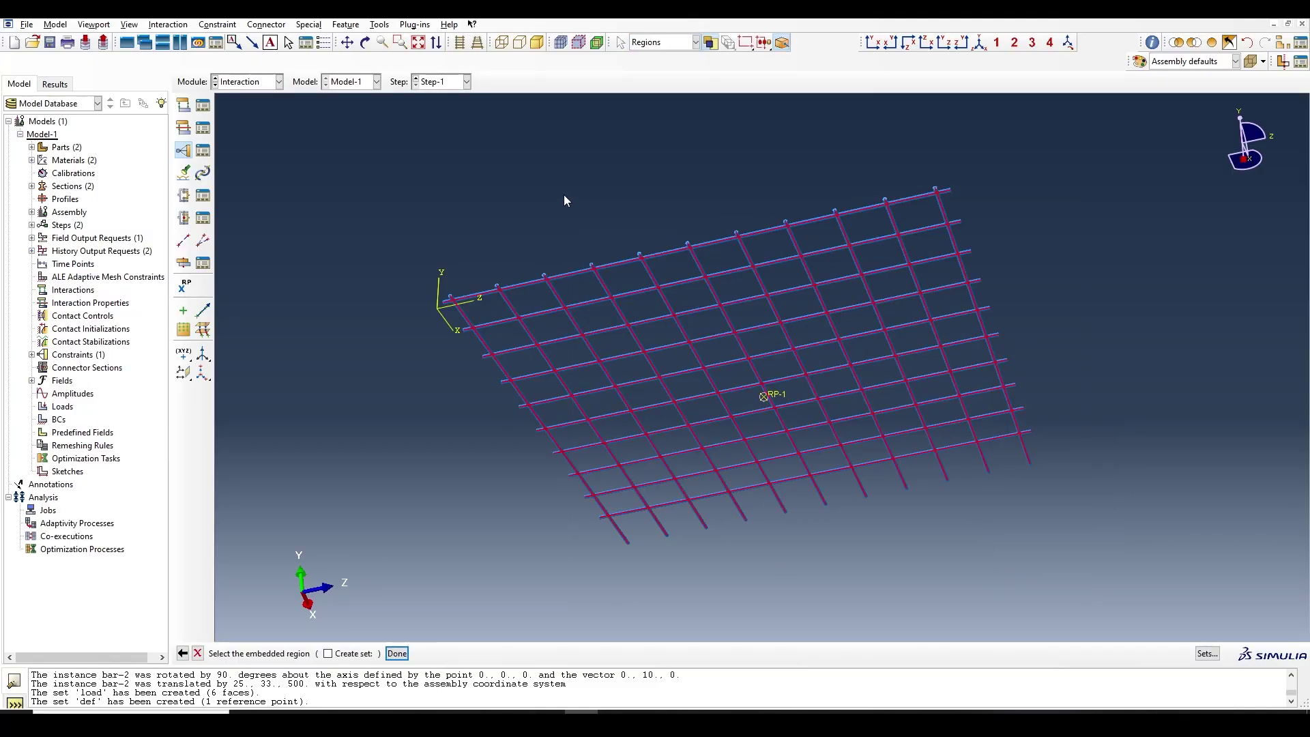
pyautogui.middleClick(773, 393)
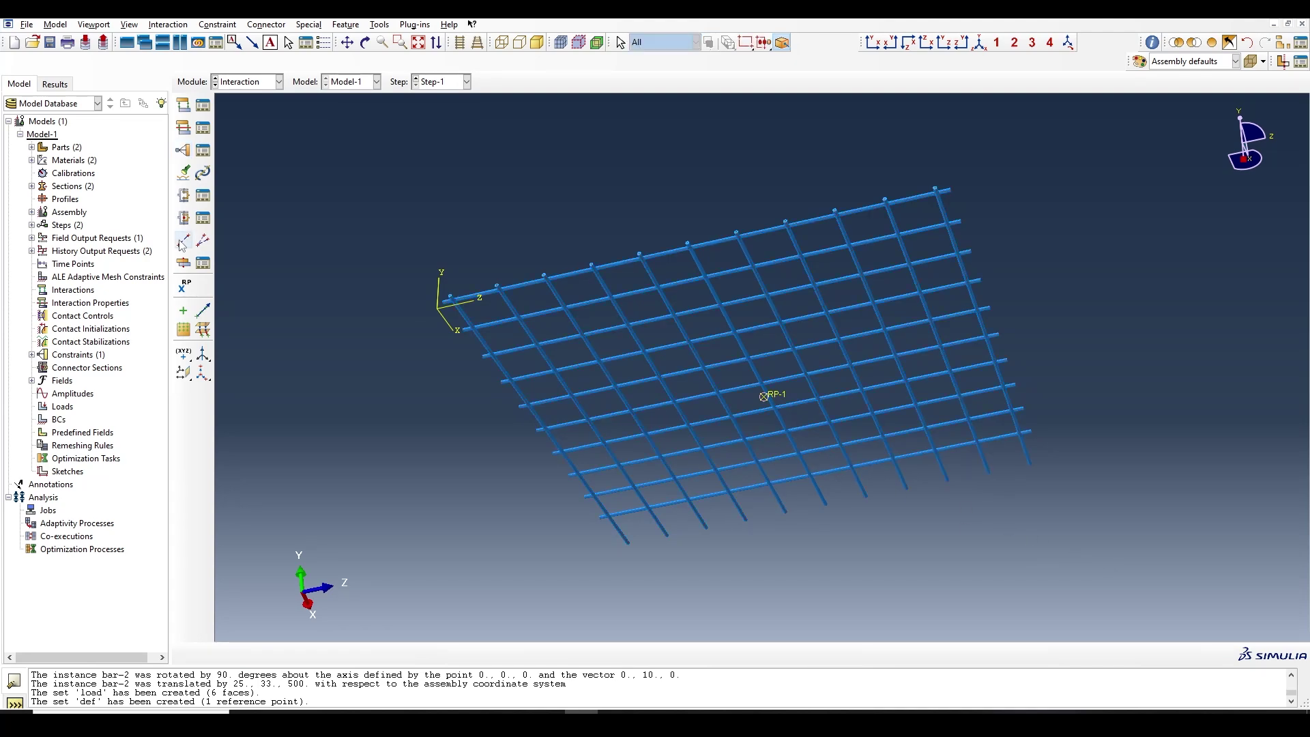
# Step: Define all reinforcement bars as the embedded region of a new embedded region constraint, saving them as the set bars
pyautogui.click(183, 150)
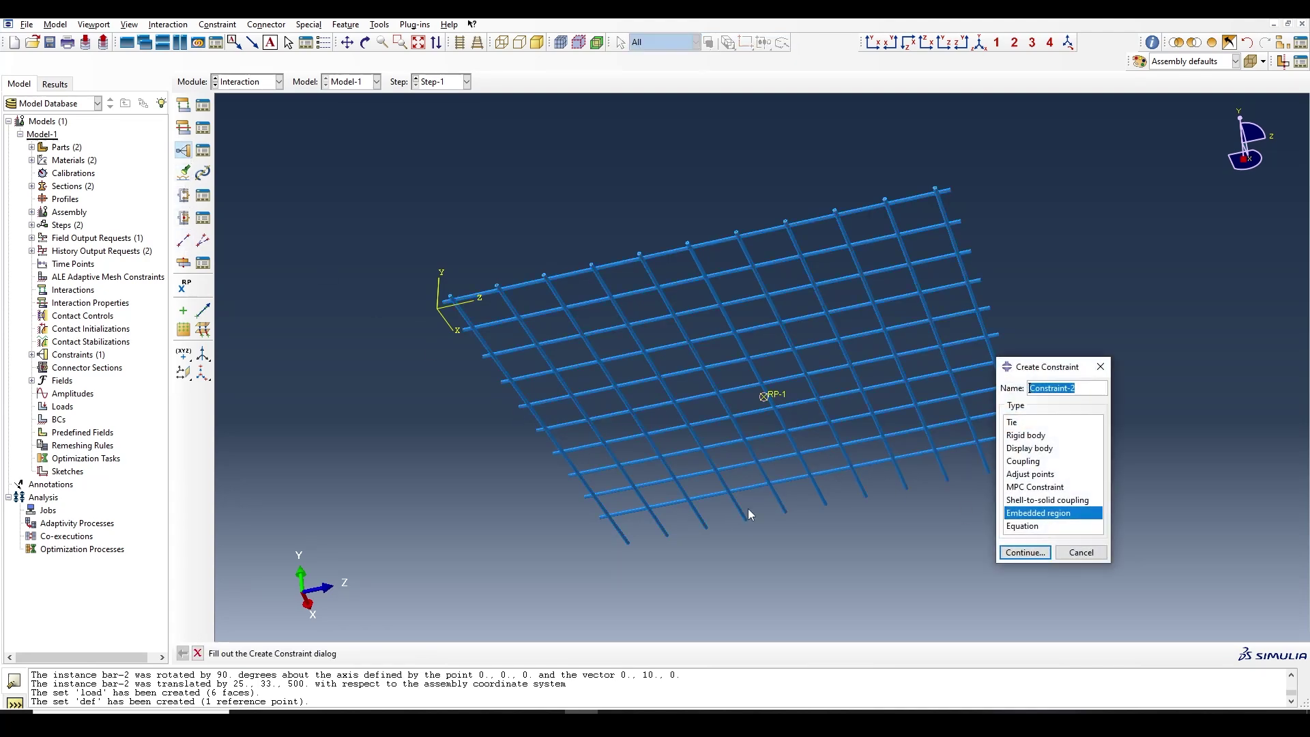
pyautogui.click(1024, 552)
pyautogui.moveTo(1077, 590); pyautogui.dragTo(389, 104)
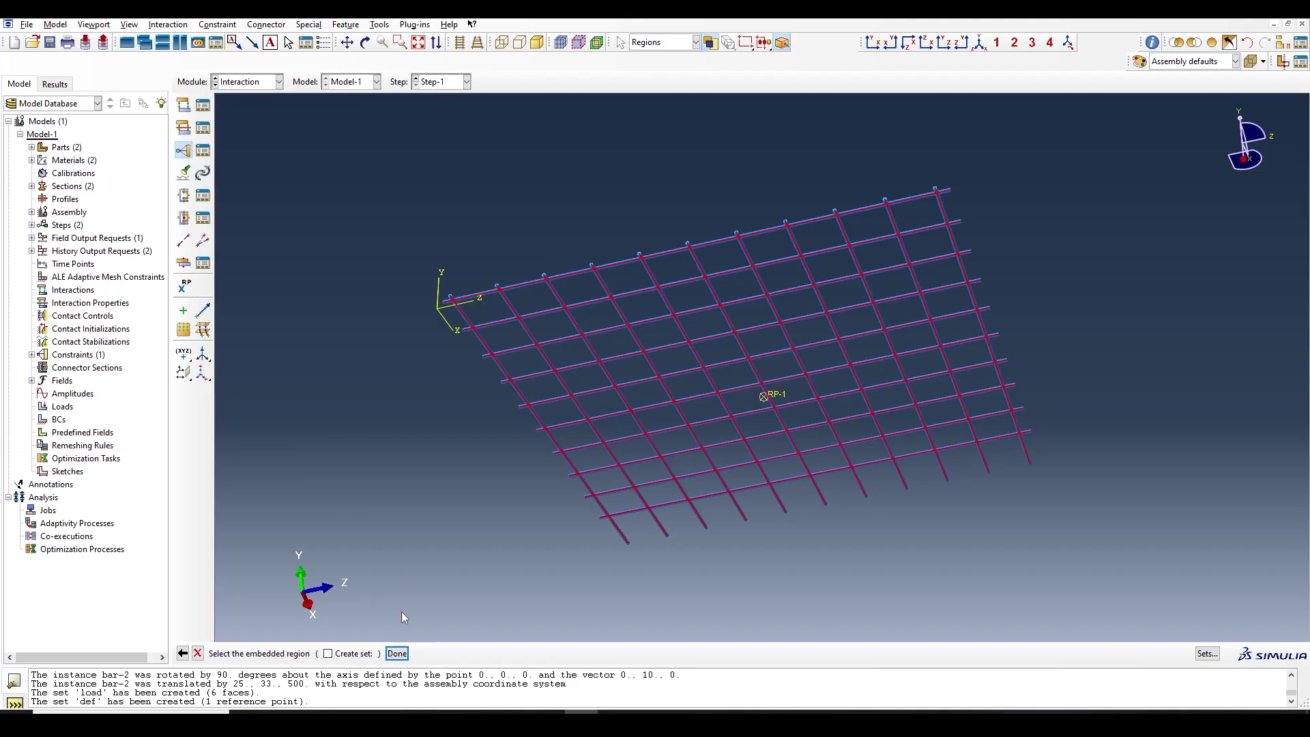
pyautogui.click(328, 653)
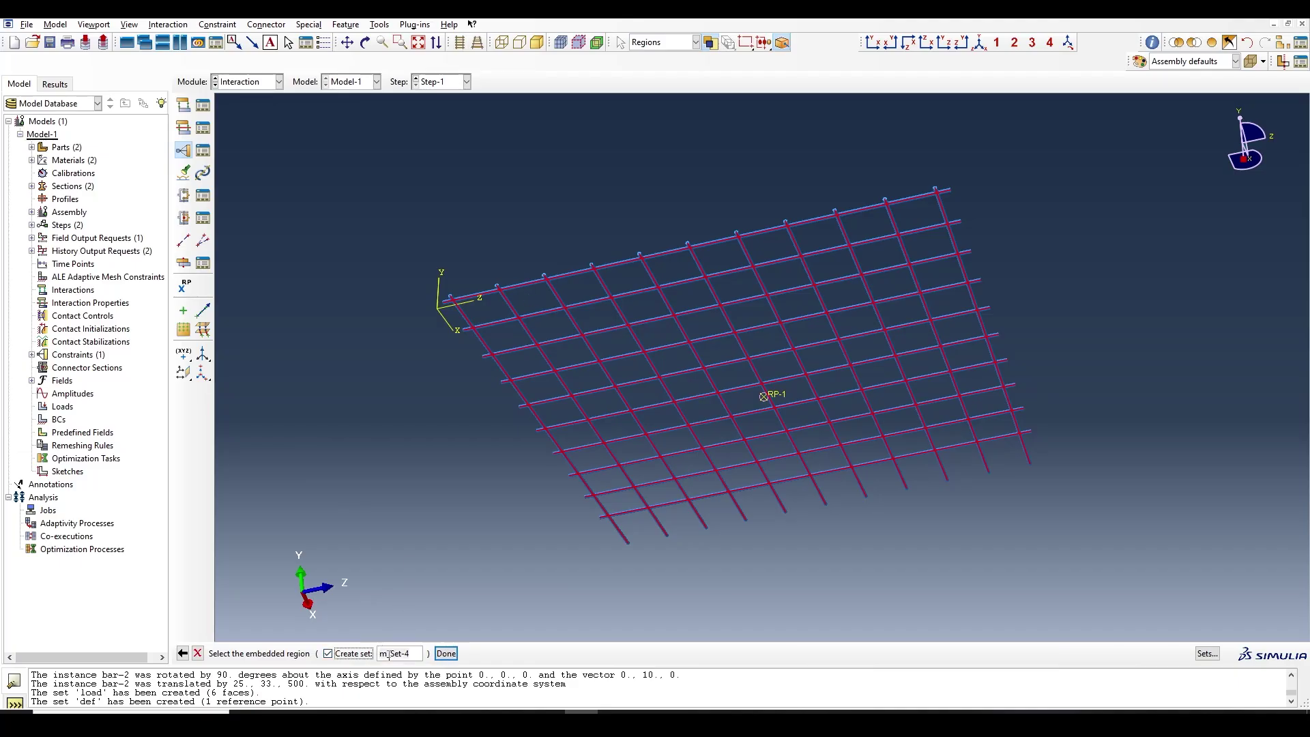
pyautogui.press('Tab')
pyautogui.write('ba')
pyautogui.click(446, 653)
# Step: Assign the set slab-1.slab as host region with an absolute exterior tolerance of 5 and save the embedded region constraint
pyautogui.click(360, 655)
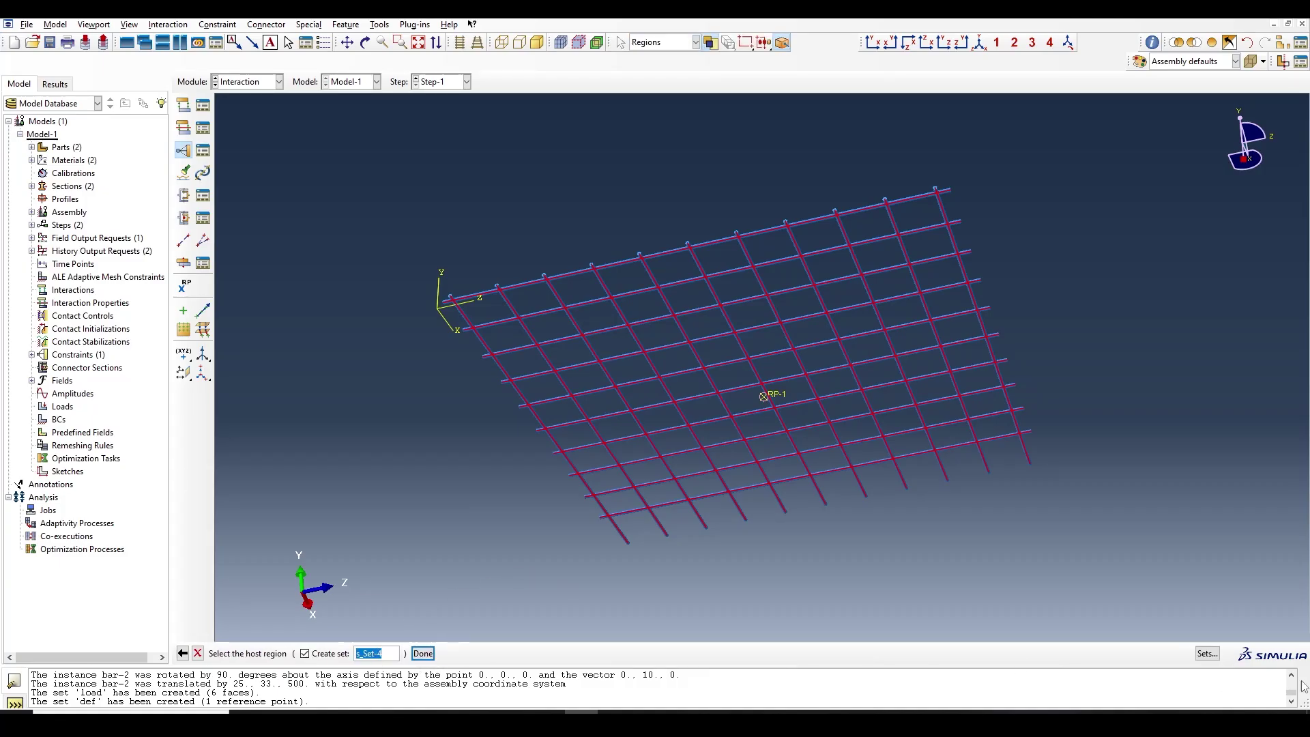
pyautogui.click(1207, 653)
pyautogui.click(526, 403)
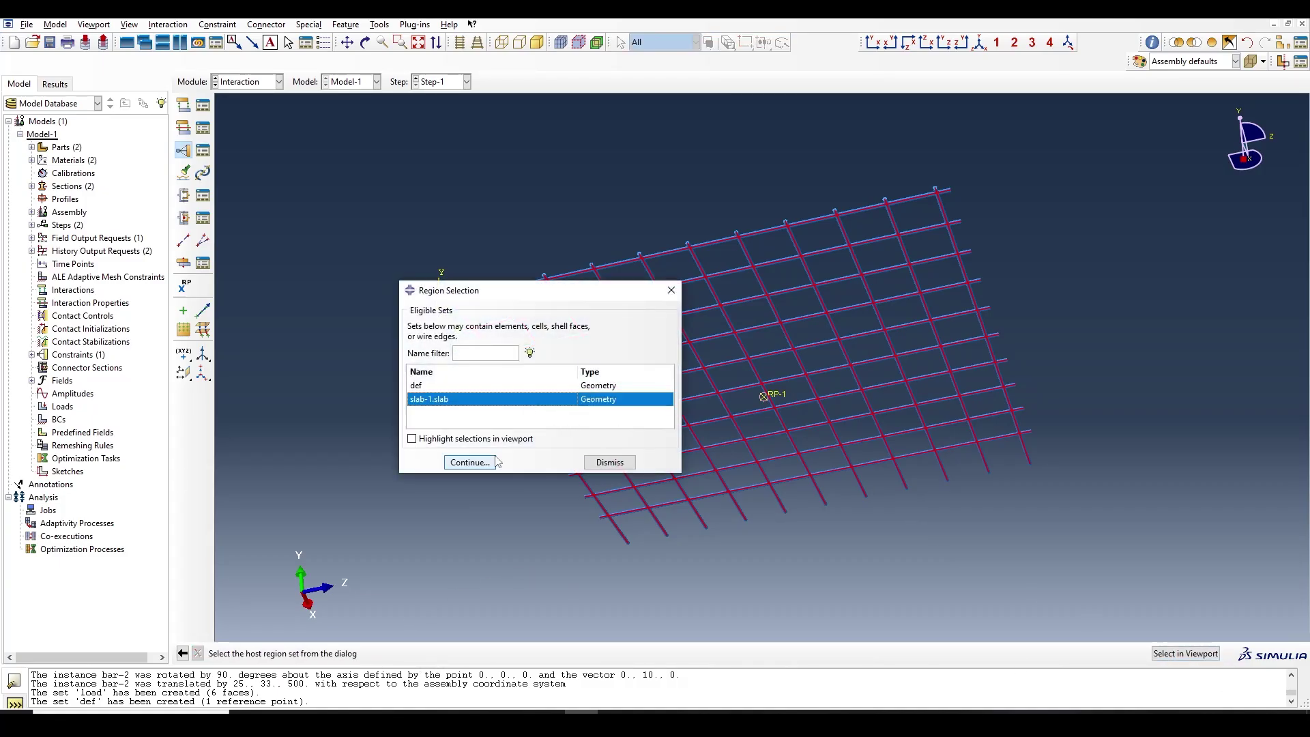
pyautogui.click(498, 464)
pyautogui.doubleClick(940, 477)
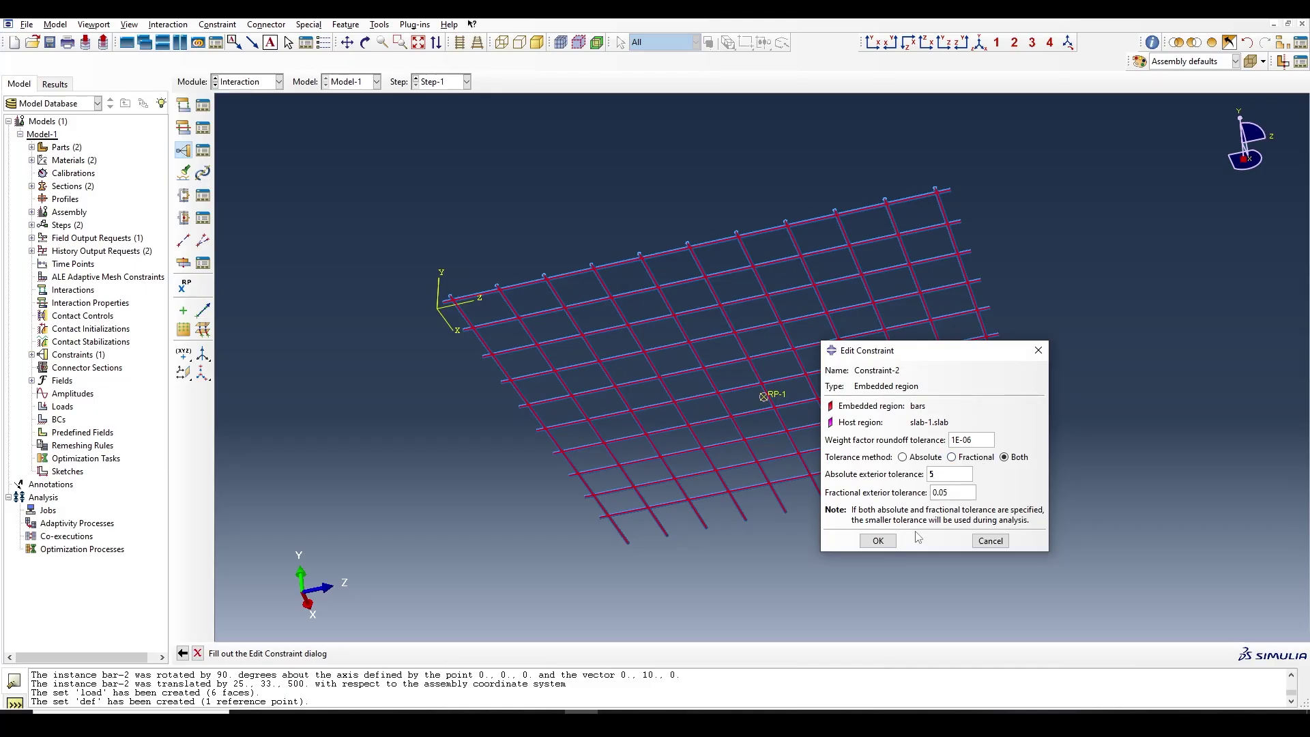
pyautogui.click(887, 541)
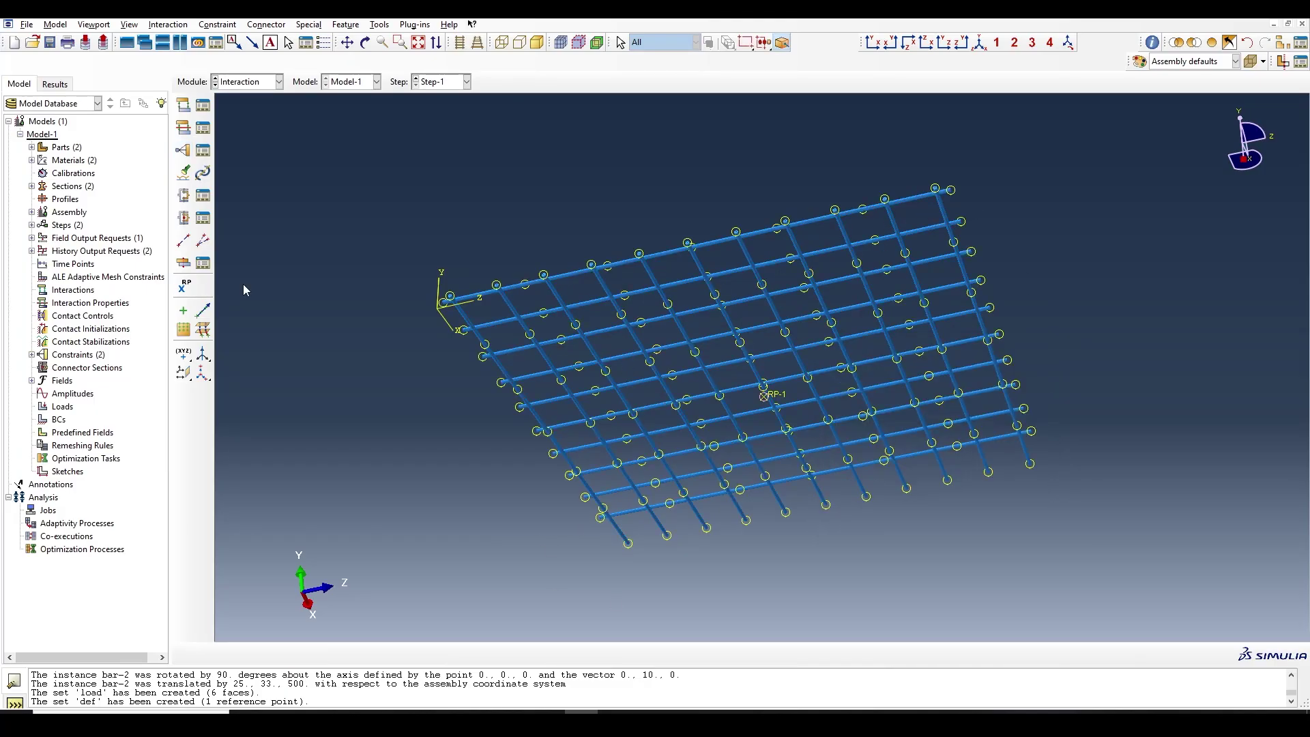
# Step: Switch to the Load module and add the slab-1 instance back to the display group
pyautogui.click(263, 85)
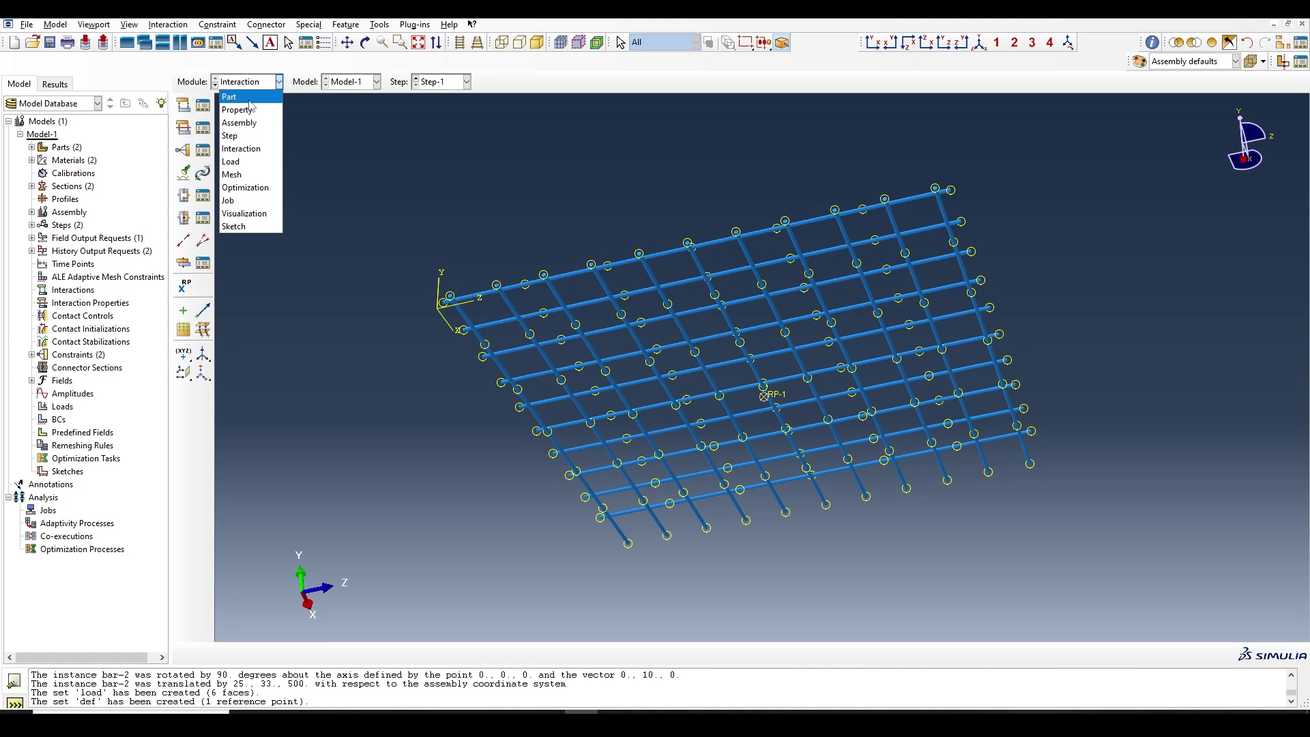
pyautogui.click(245, 163)
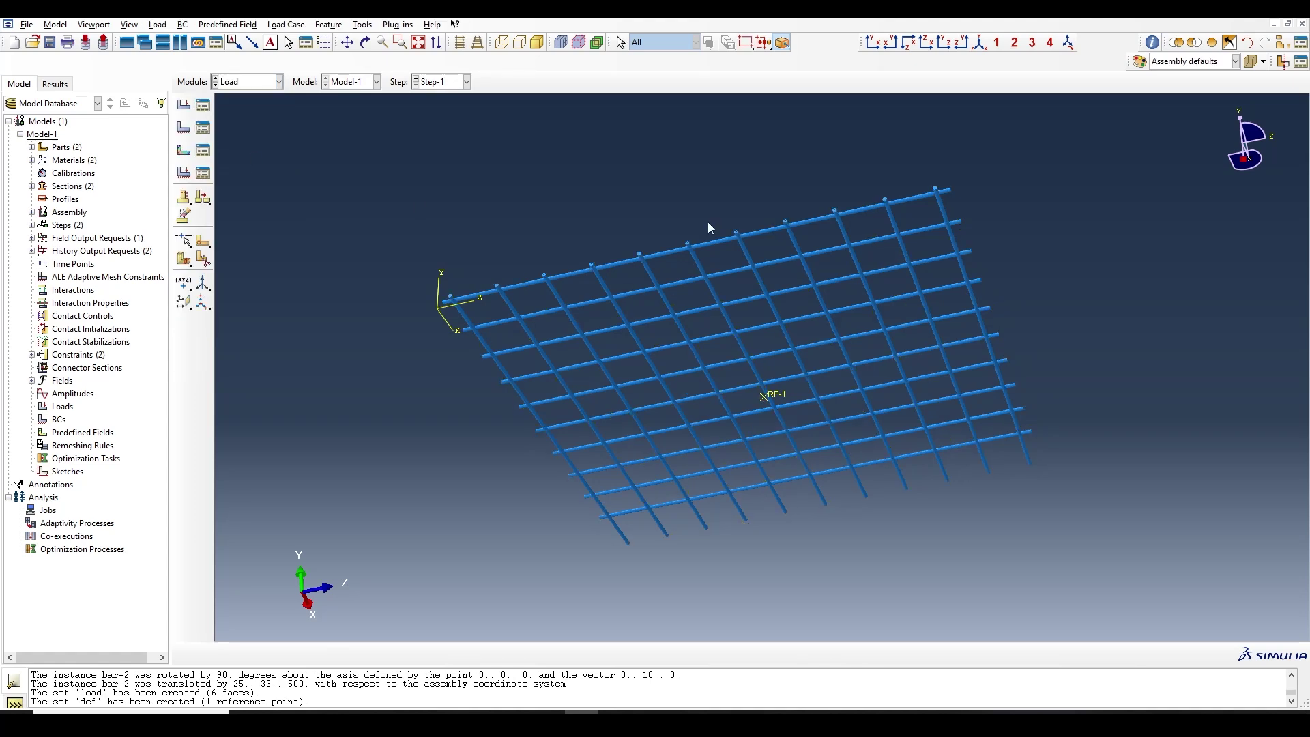
pyautogui.click(1282, 43)
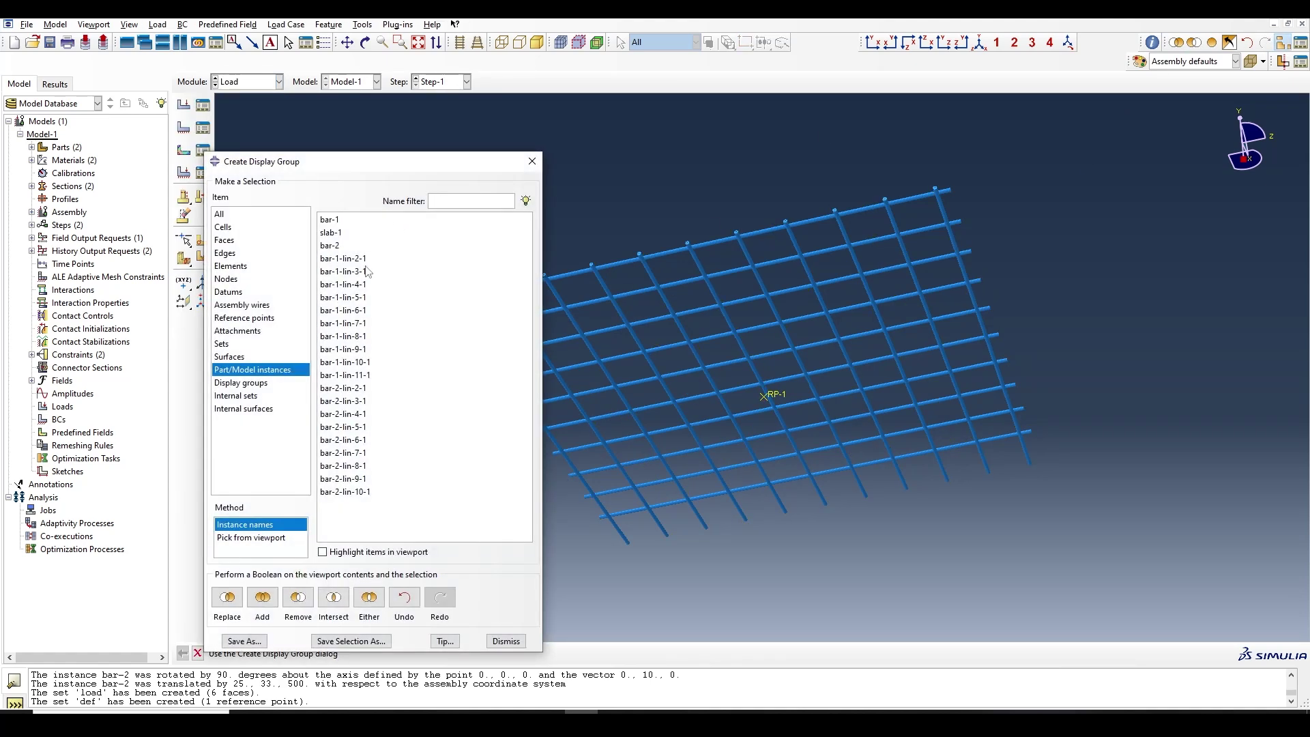
pyautogui.click(362, 224)
pyautogui.click(364, 233)
pyautogui.click(262, 598)
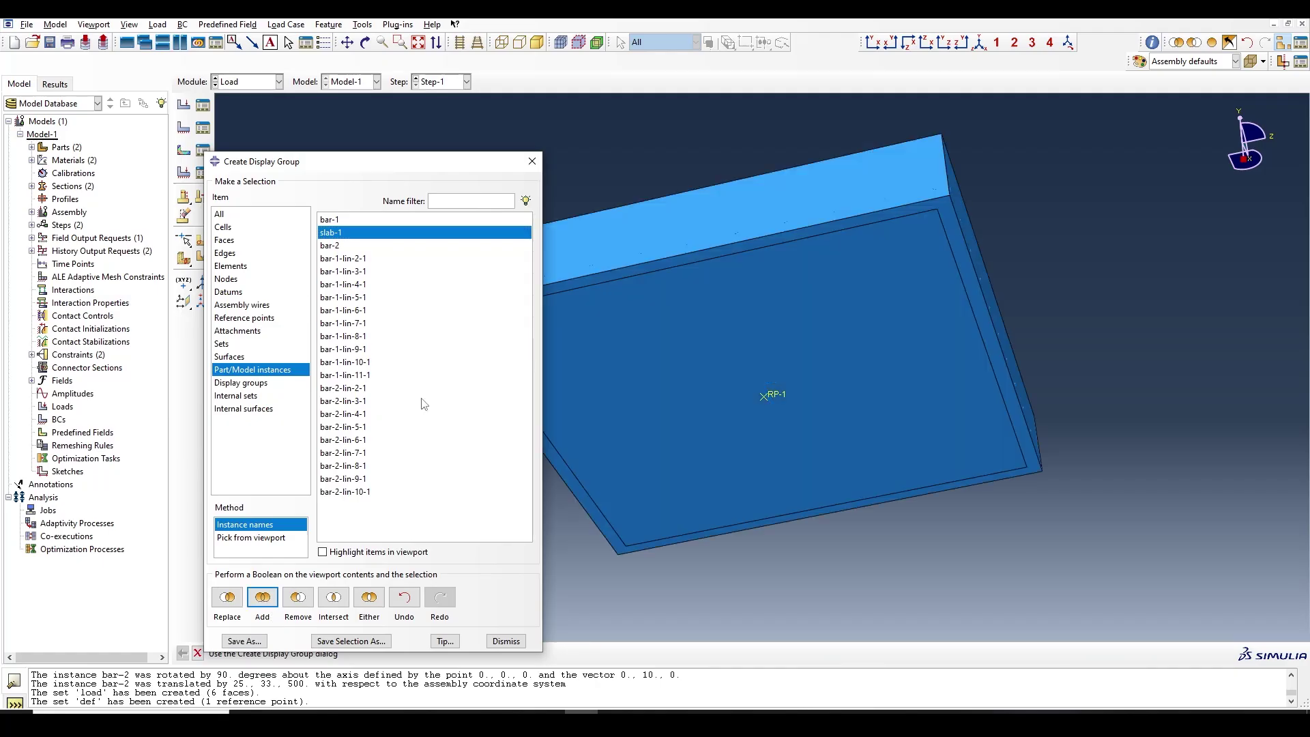
pyautogui.click(532, 161)
# Step: Define a pressure load in Step-1 on the small rectangular patch of the slab's upper face, with Total Force distribution and magnitude 1500000
pyautogui.click(366, 43)
pyautogui.moveTo(529, 273); pyautogui.dragTo(945, 414)
pyautogui.click(183, 104)
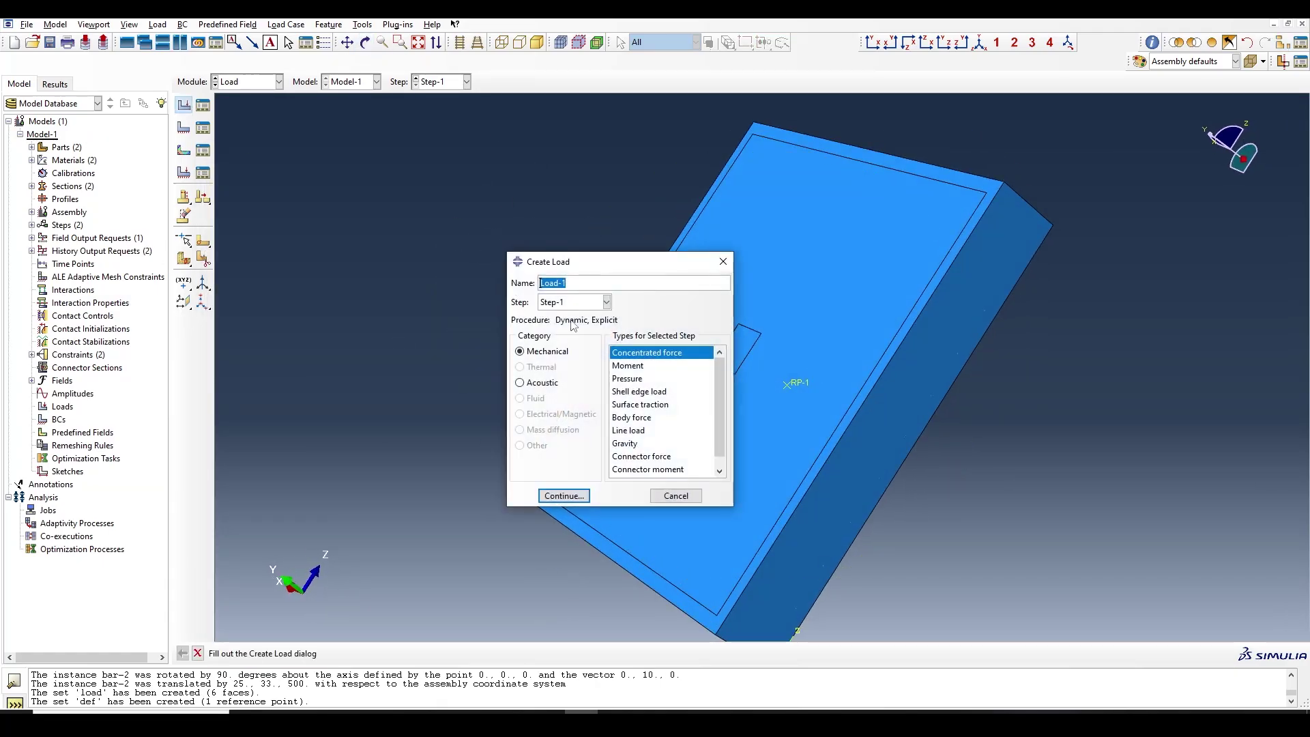
pyautogui.click(643, 378)
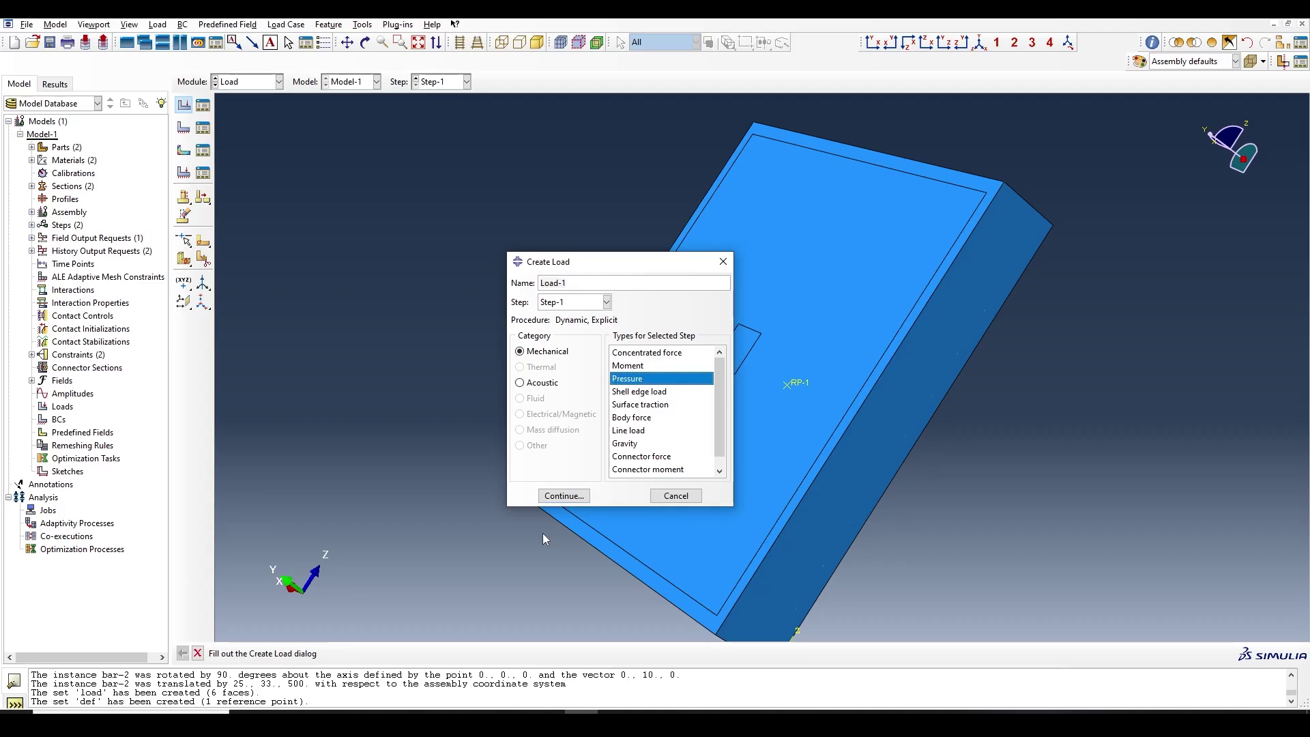
pyautogui.click(570, 496)
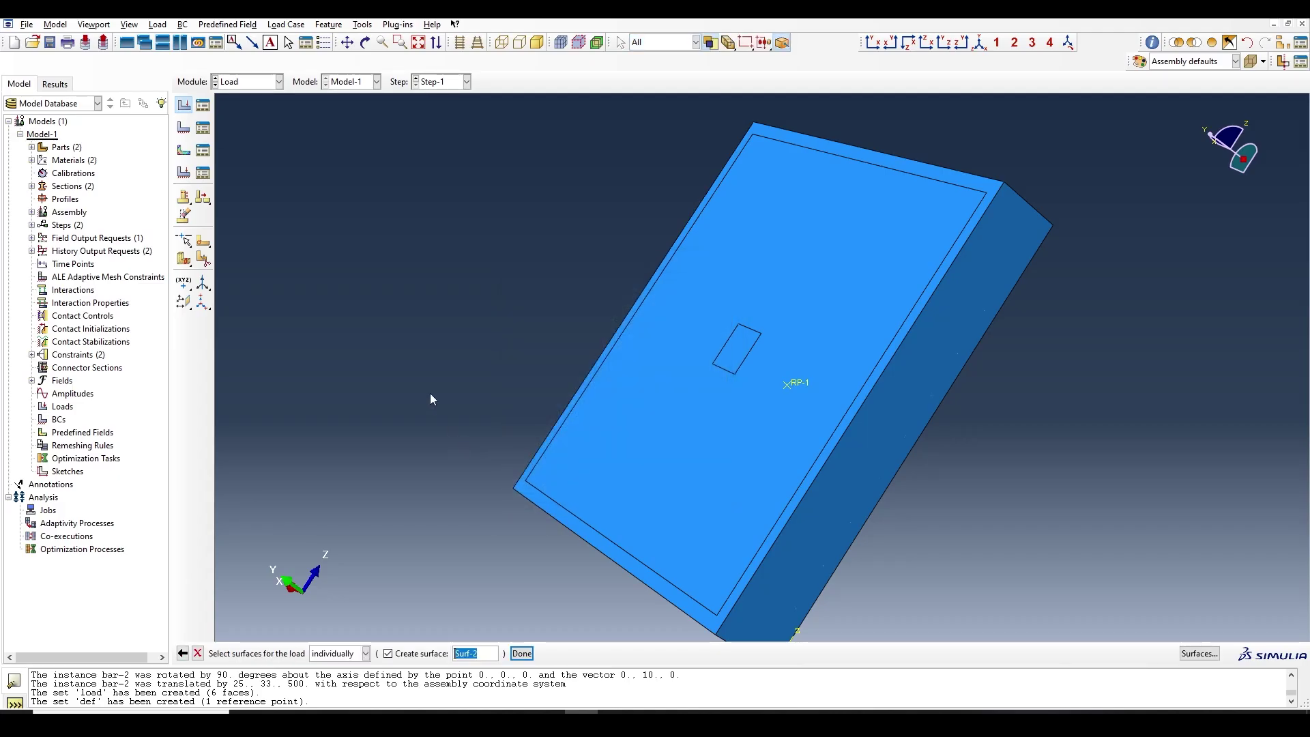
pyautogui.click(743, 356)
pyautogui.click(522, 653)
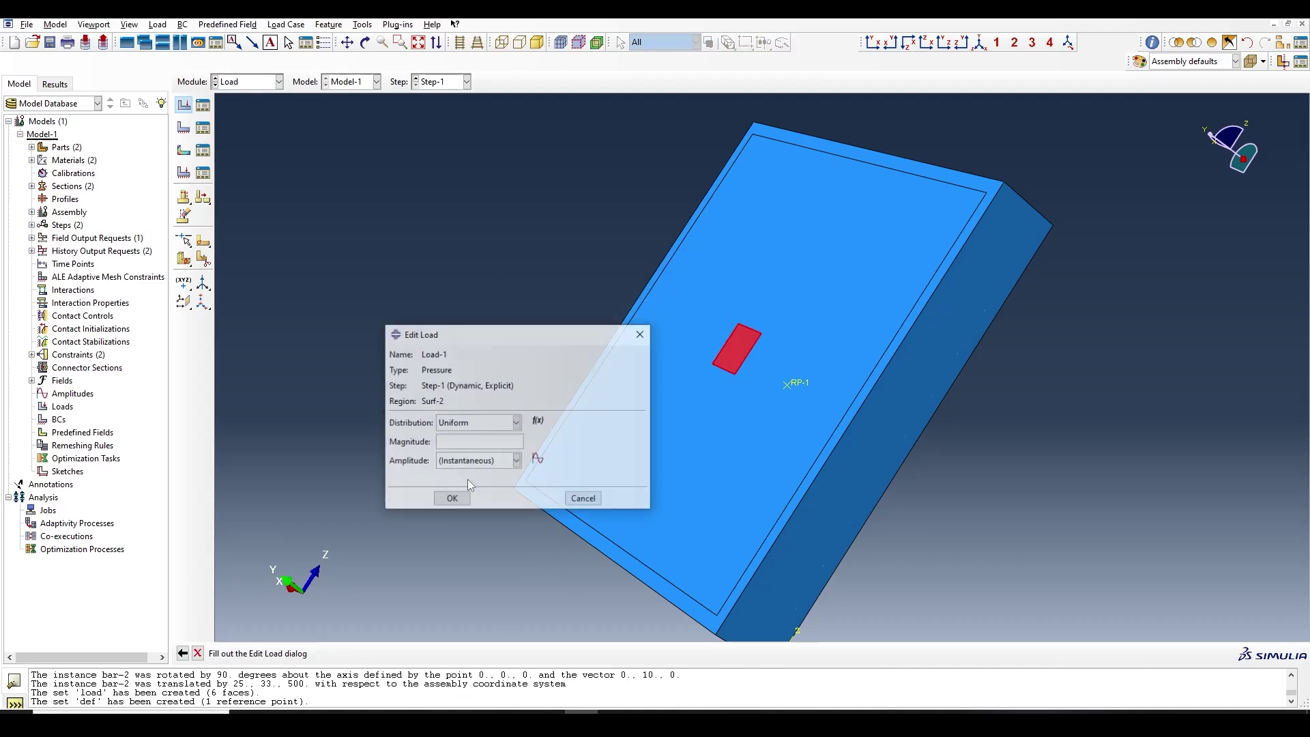
pyautogui.click(478, 423)
pyautogui.click(476, 445)
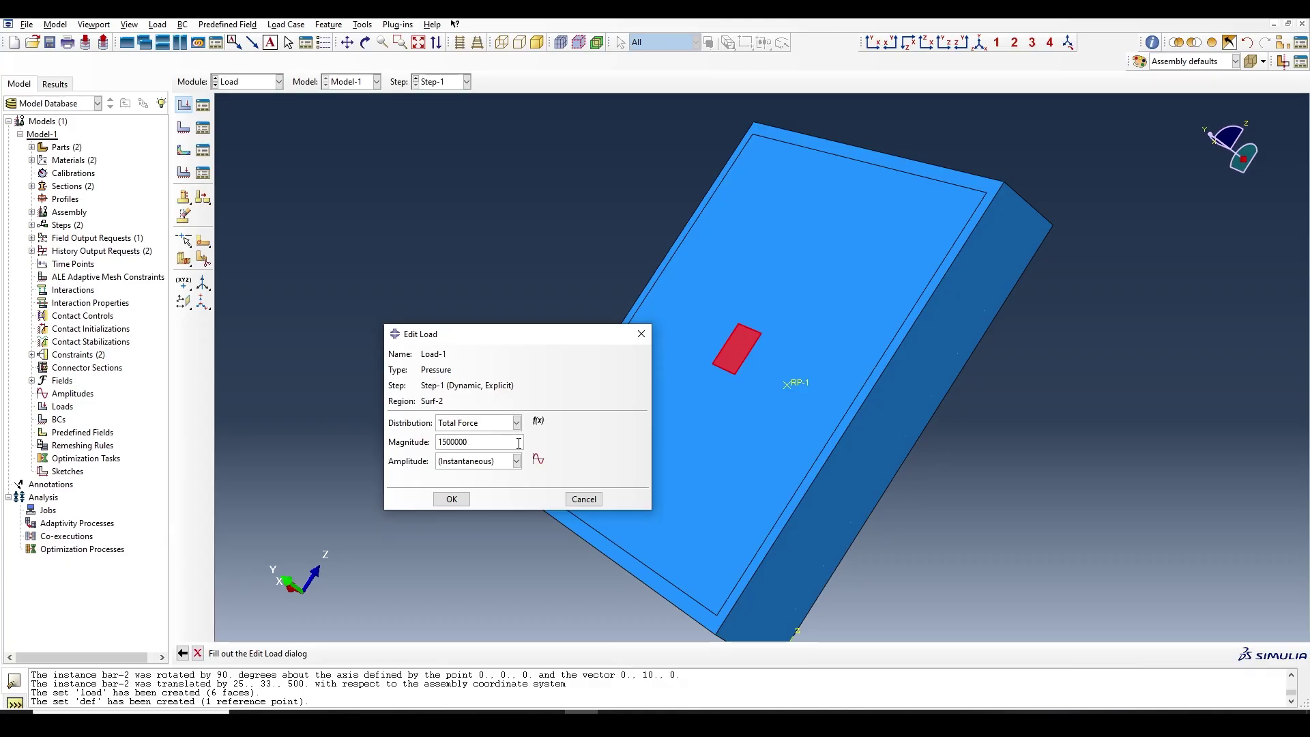
# Step: Create the smooth step amplitude Amp-1 in step time, with amplitude 0 at time 0 and amplitude 1 at time 0.1
pyautogui.click(539, 459)
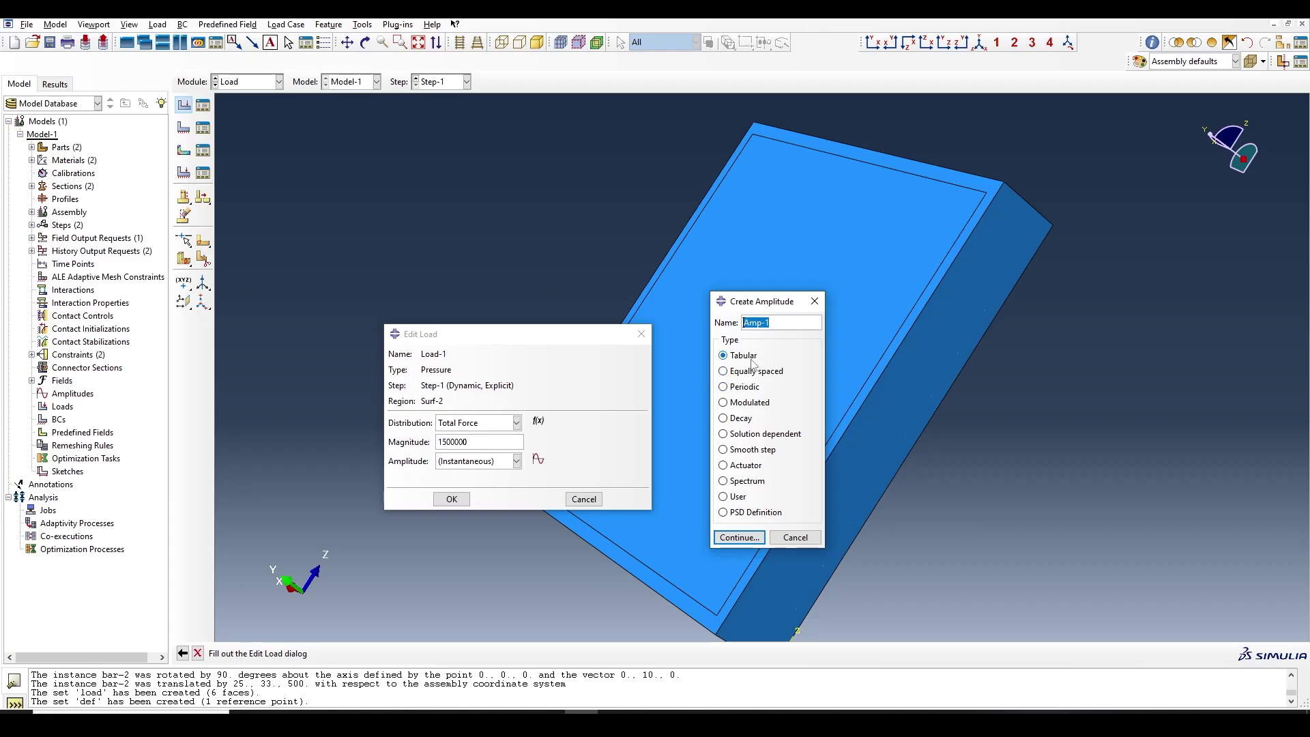
pyautogui.click(752, 450)
pyautogui.click(739, 537)
pyautogui.click(342, 348)
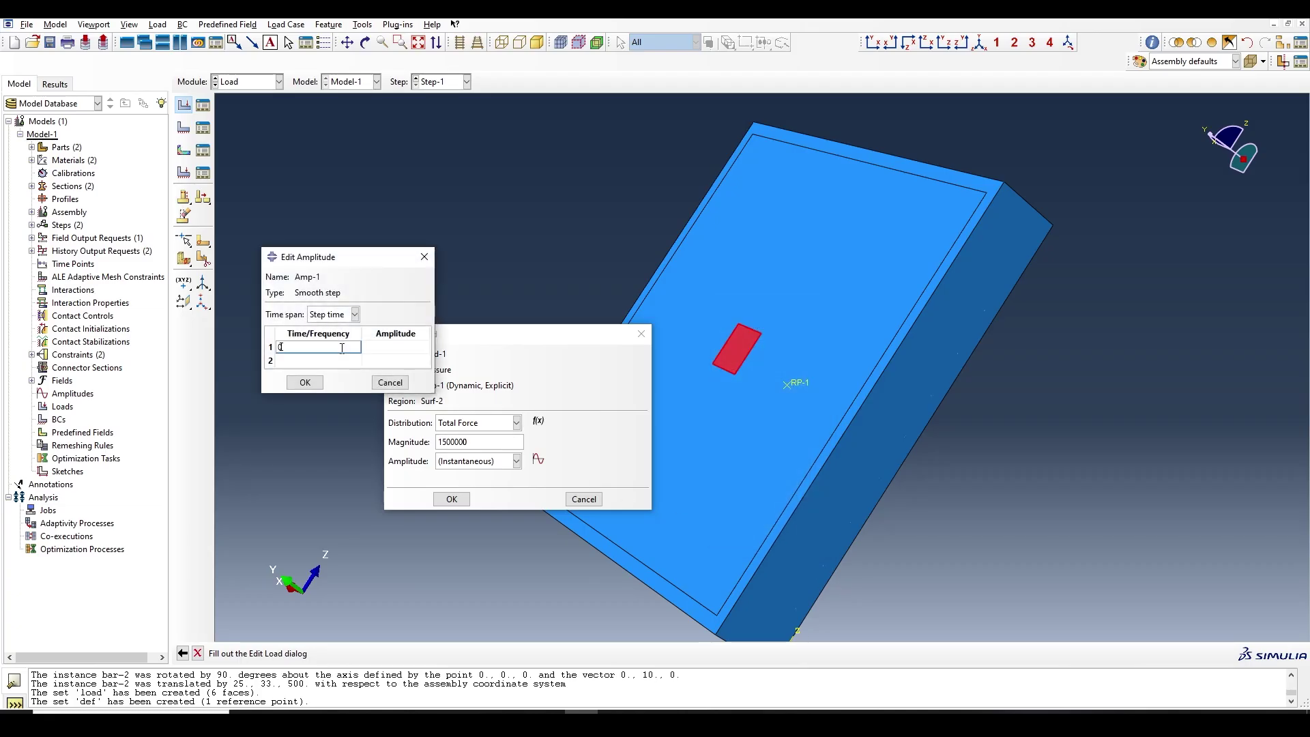
pyautogui.write('0')
pyautogui.press('Tab')
pyautogui.write('0')
pyautogui.press('Tab')
pyautogui.write('0.1')
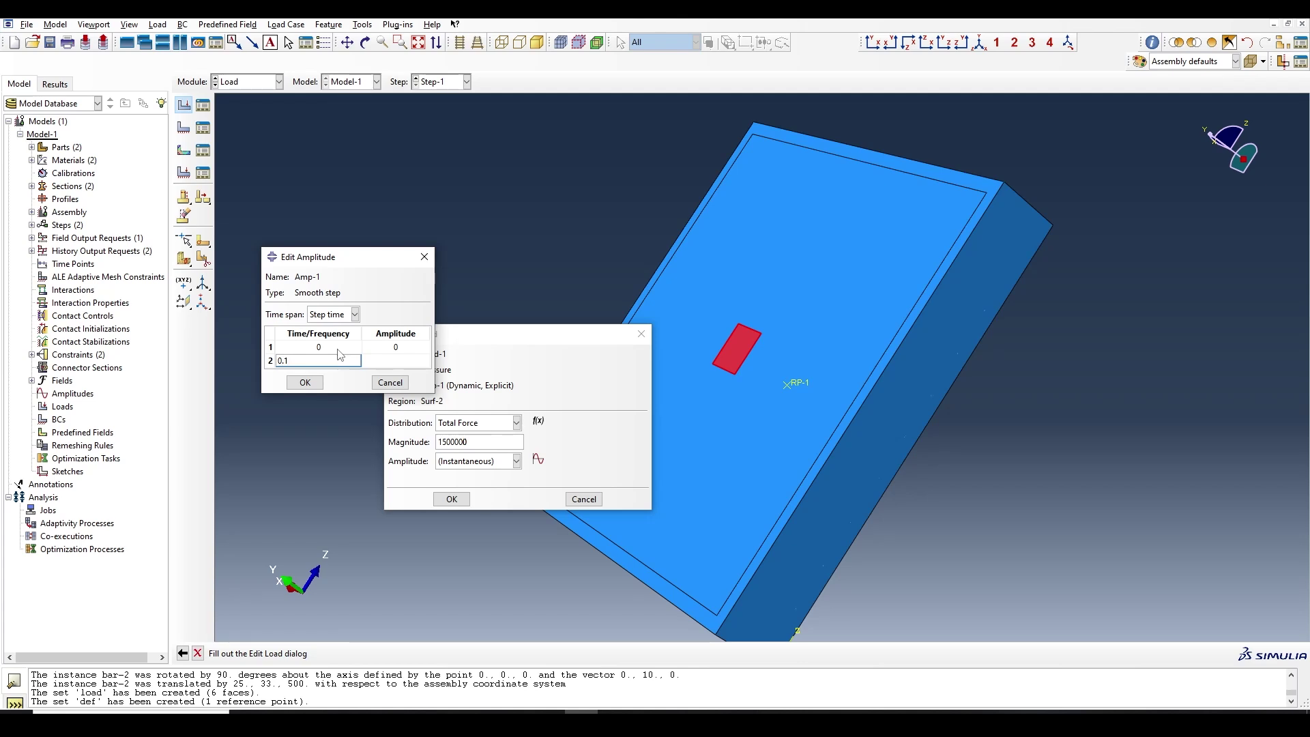
pyautogui.press('Tab')
pyautogui.write('1')
pyautogui.click(305, 382)
# Step: Assign the amplitude Amp-1 to the pressure load and save the load
pyautogui.click(516, 461)
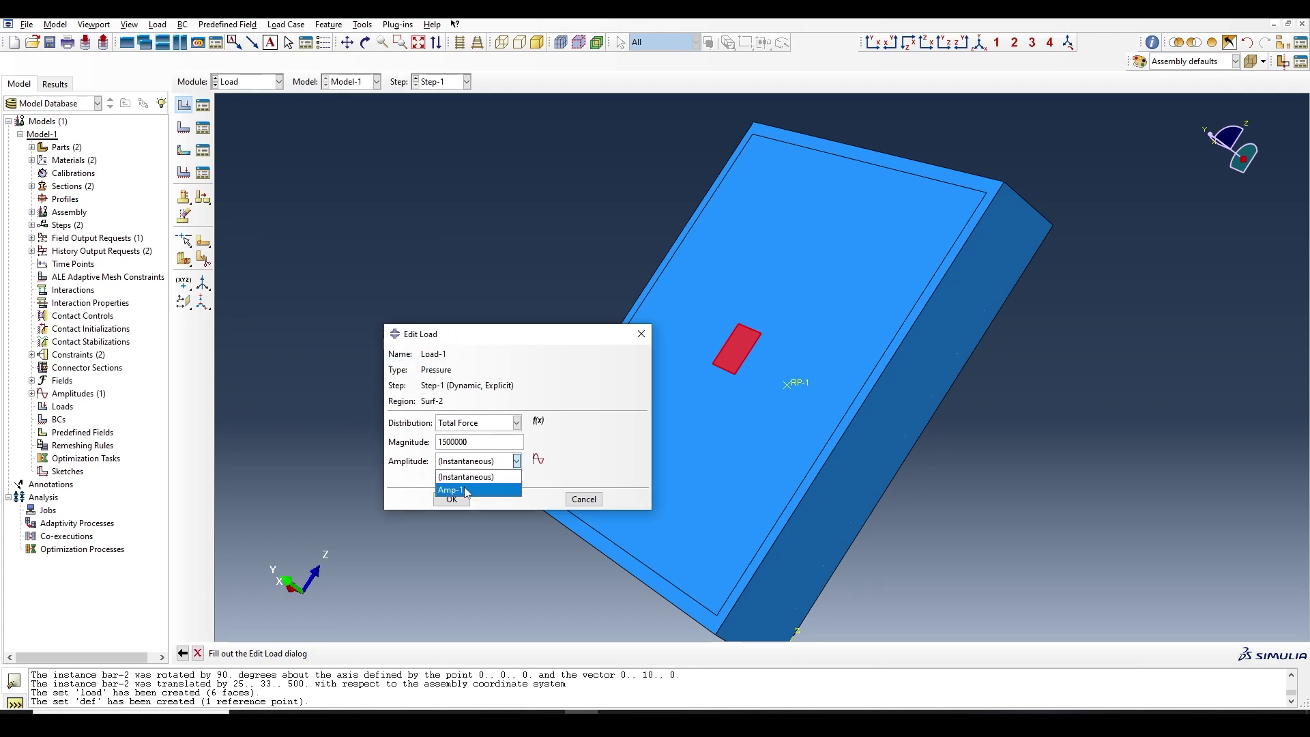
pyautogui.click(465, 491)
pyautogui.click(451, 500)
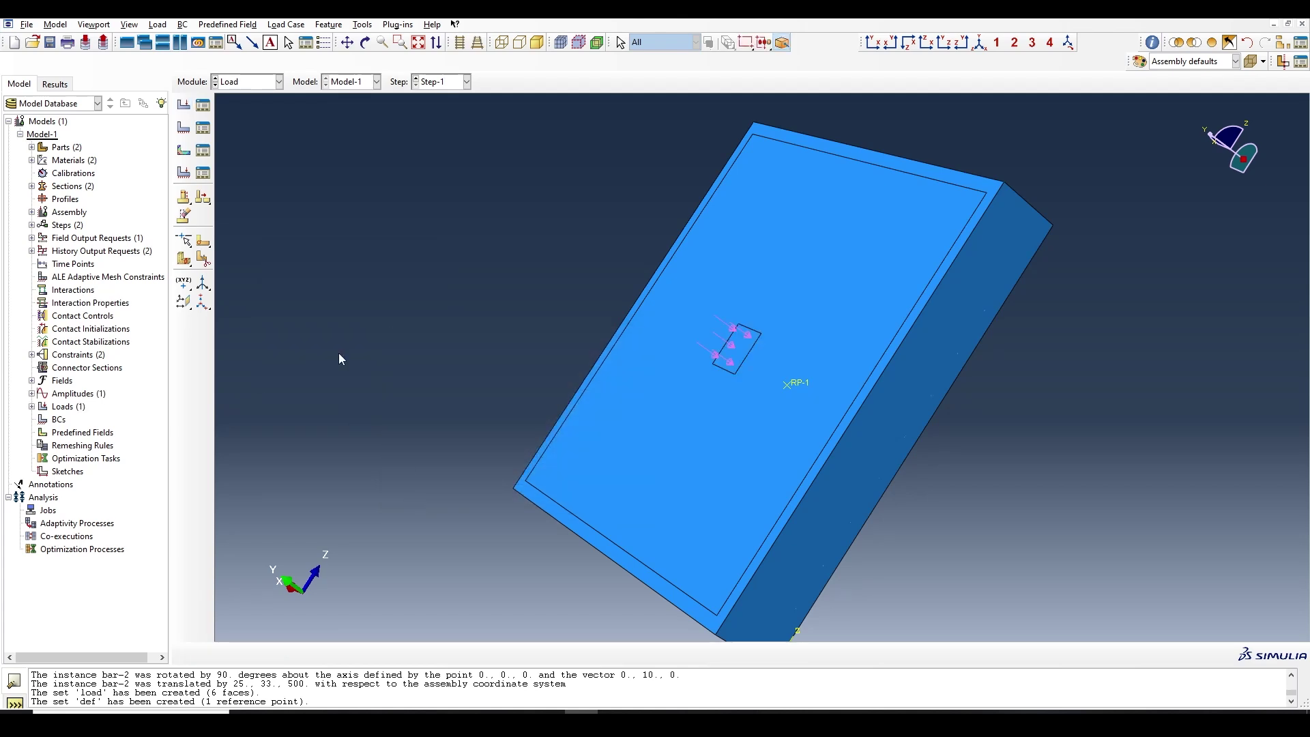
# Step: Create an encastre boundary condition in the Initial step on the set load
pyautogui.click(183, 127)
pyautogui.click(548, 274)
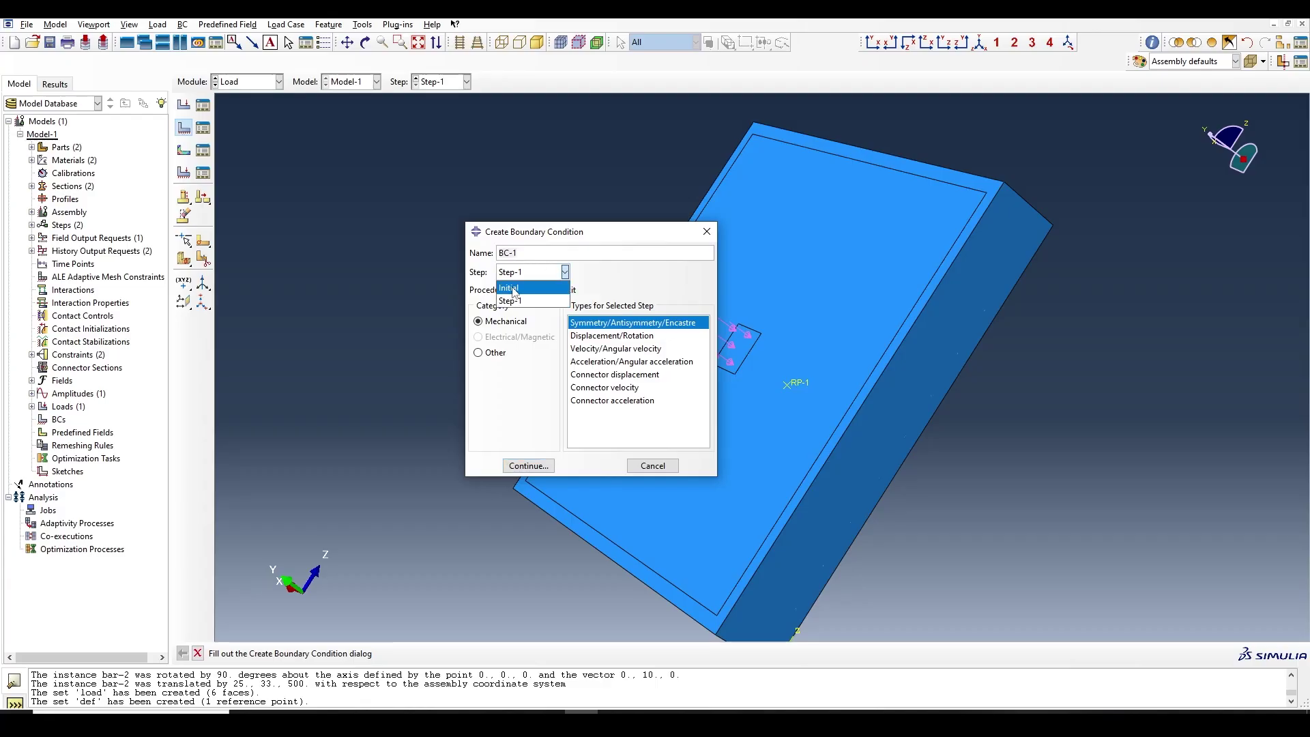
pyautogui.click(520, 287)
pyautogui.click(529, 466)
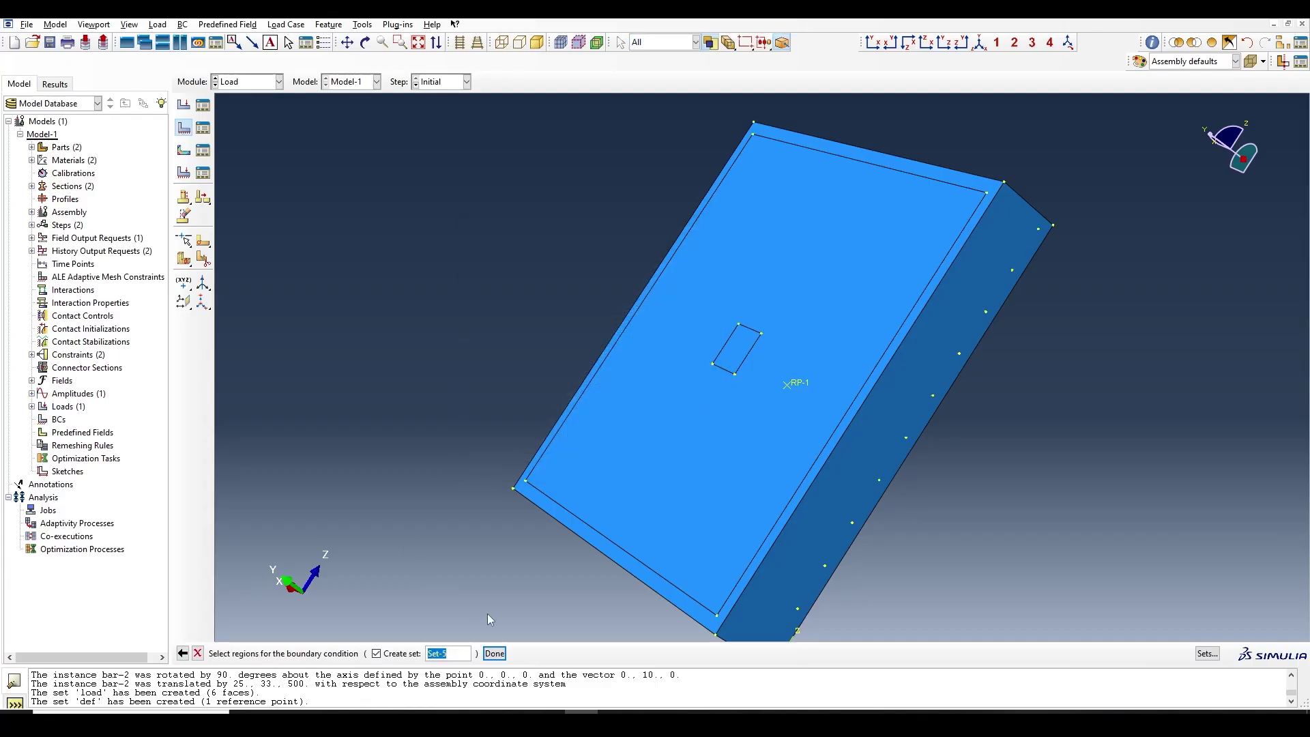
pyautogui.click(1204, 656)
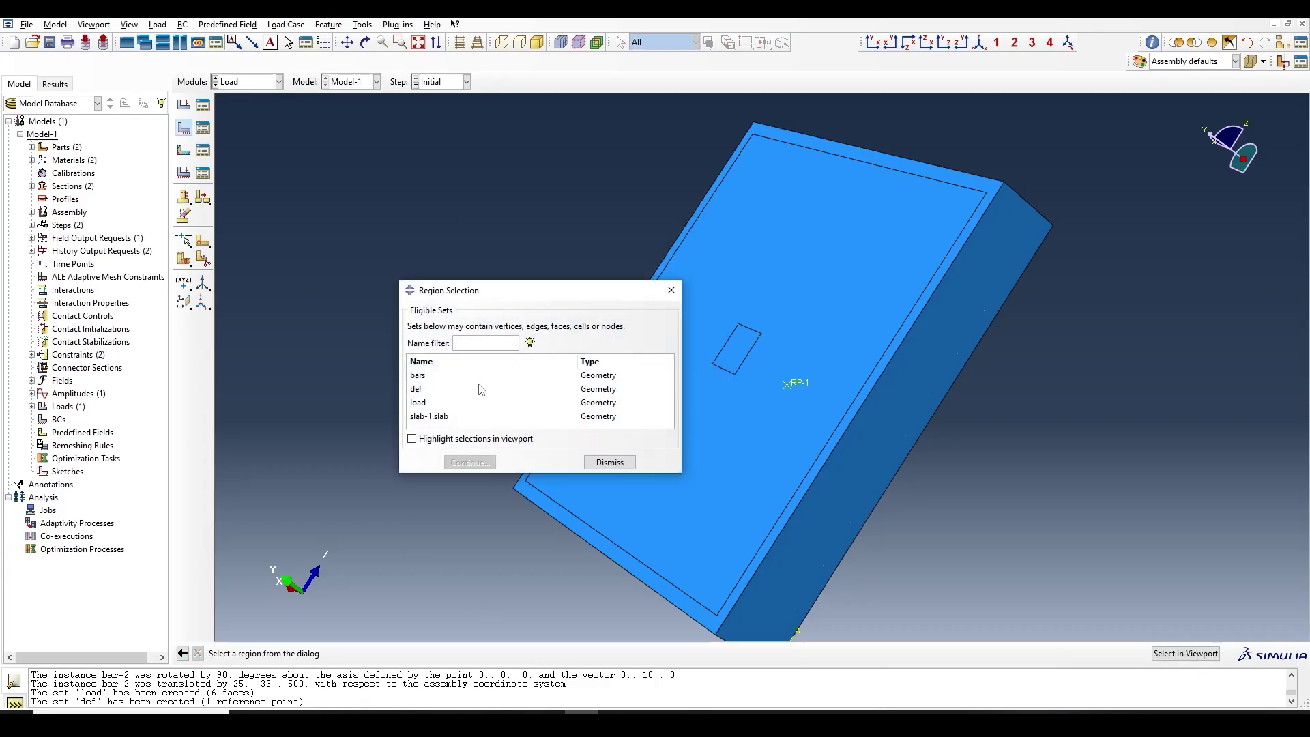
pyautogui.click(437, 403)
pyautogui.click(470, 463)
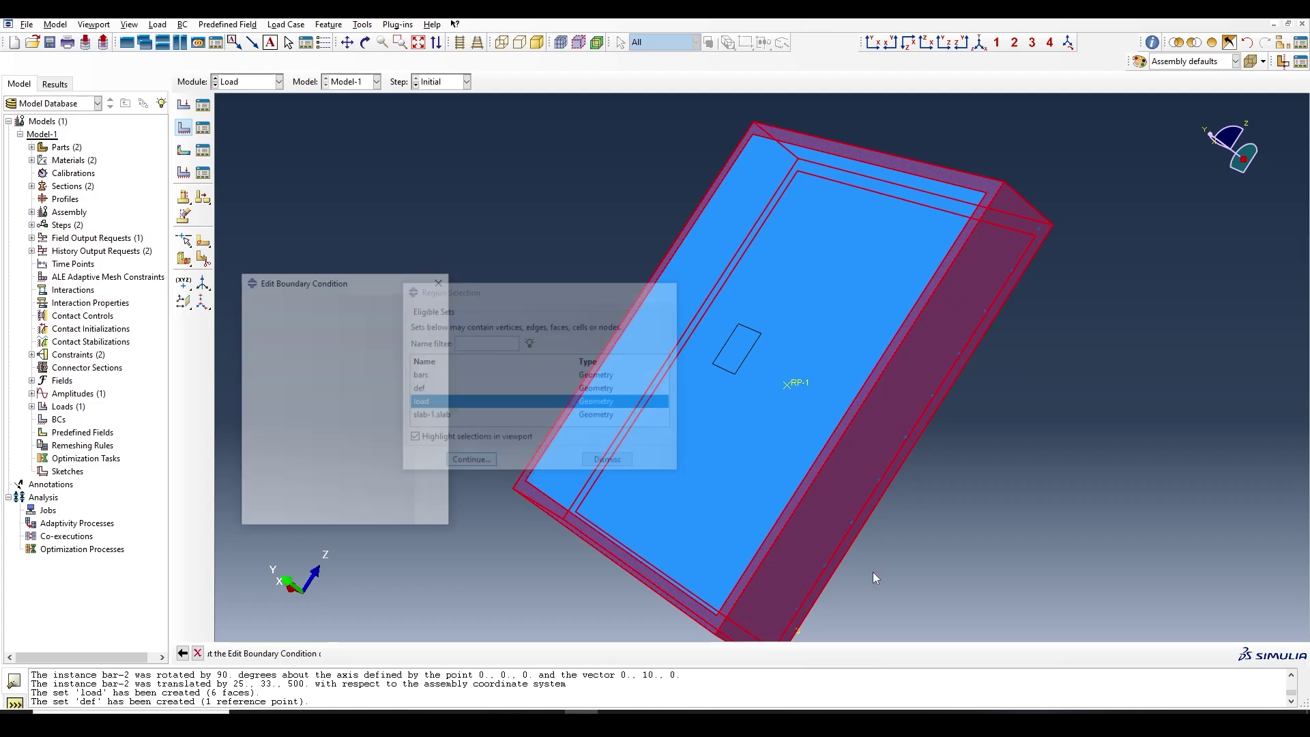
pyautogui.click(266, 498)
pyautogui.click(292, 517)
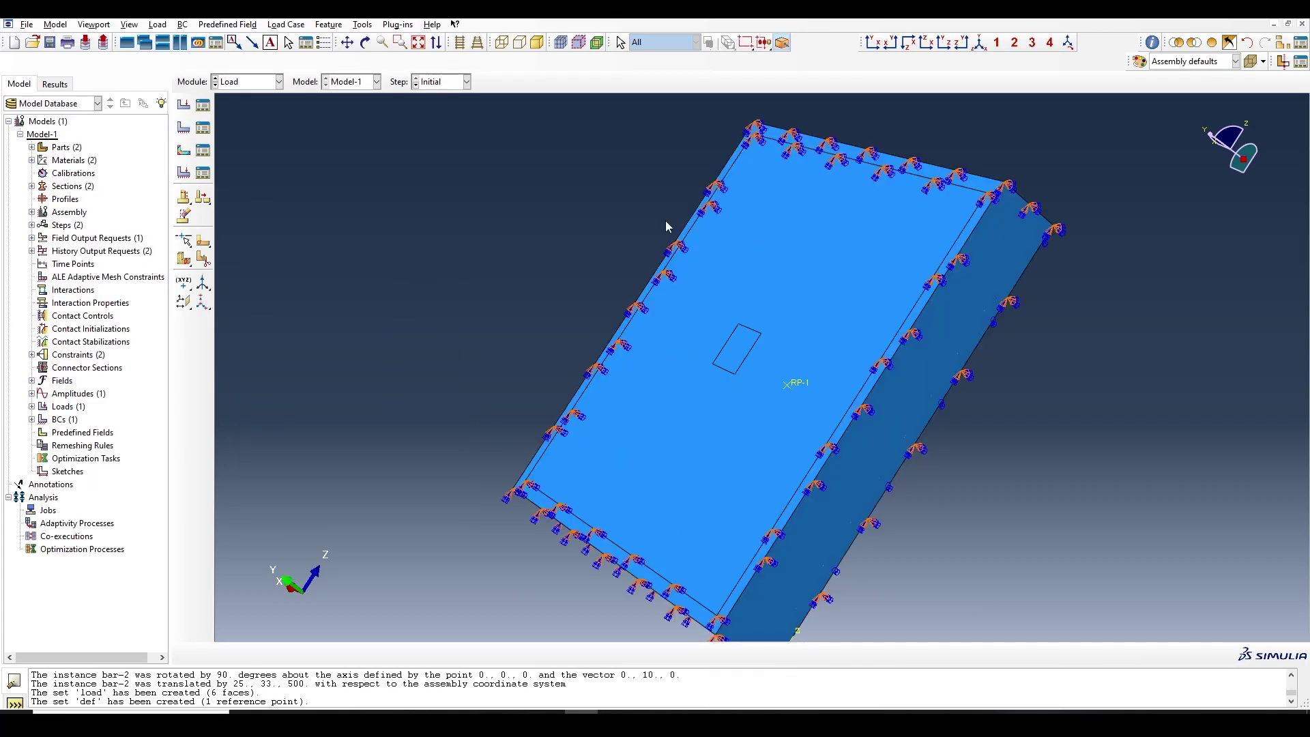
# Step: Examine from several angles, with the slab made translucent, where the boundary condition acts on its rim and side faces
pyautogui.click(366, 43)
pyautogui.moveTo(888, 382); pyautogui.dragTo(600, 292)
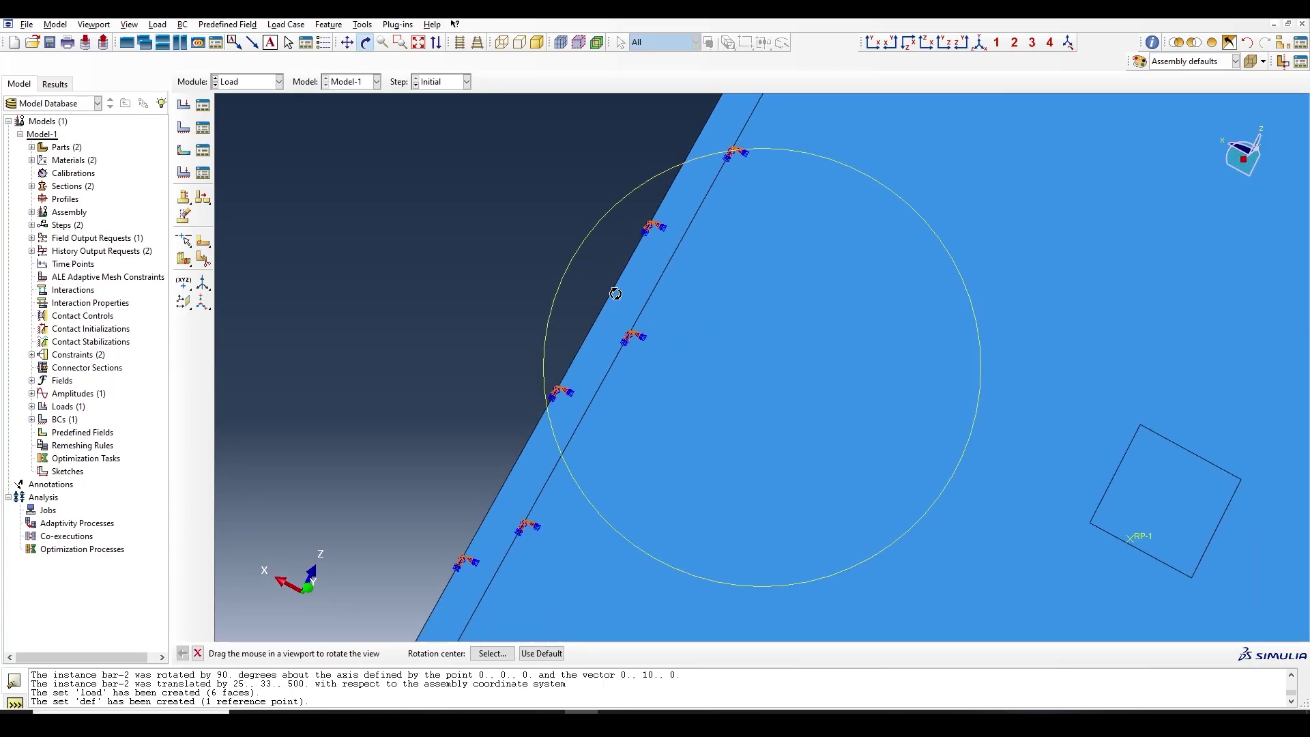
pyautogui.moveTo(640, 306); pyautogui.dragTo(771, 331)
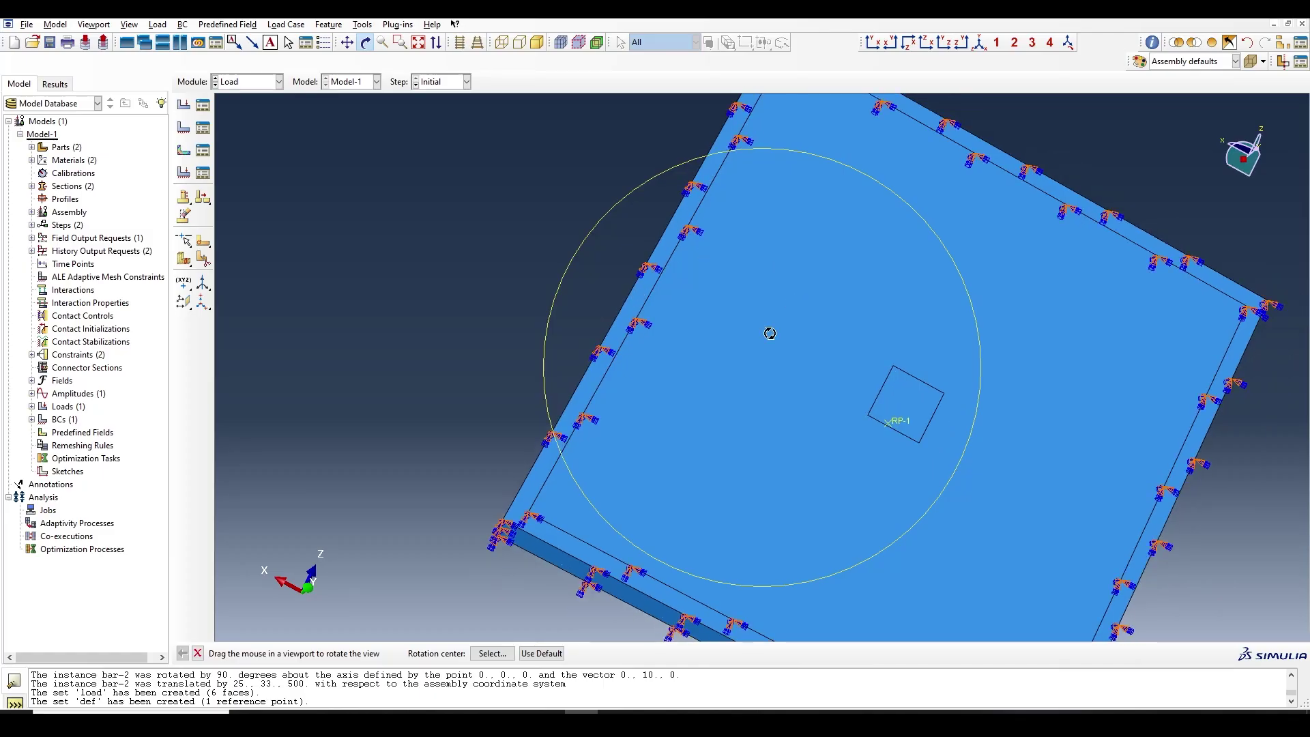
pyautogui.moveTo(683, 479); pyautogui.dragTo(617, 380)
pyautogui.click(1247, 43)
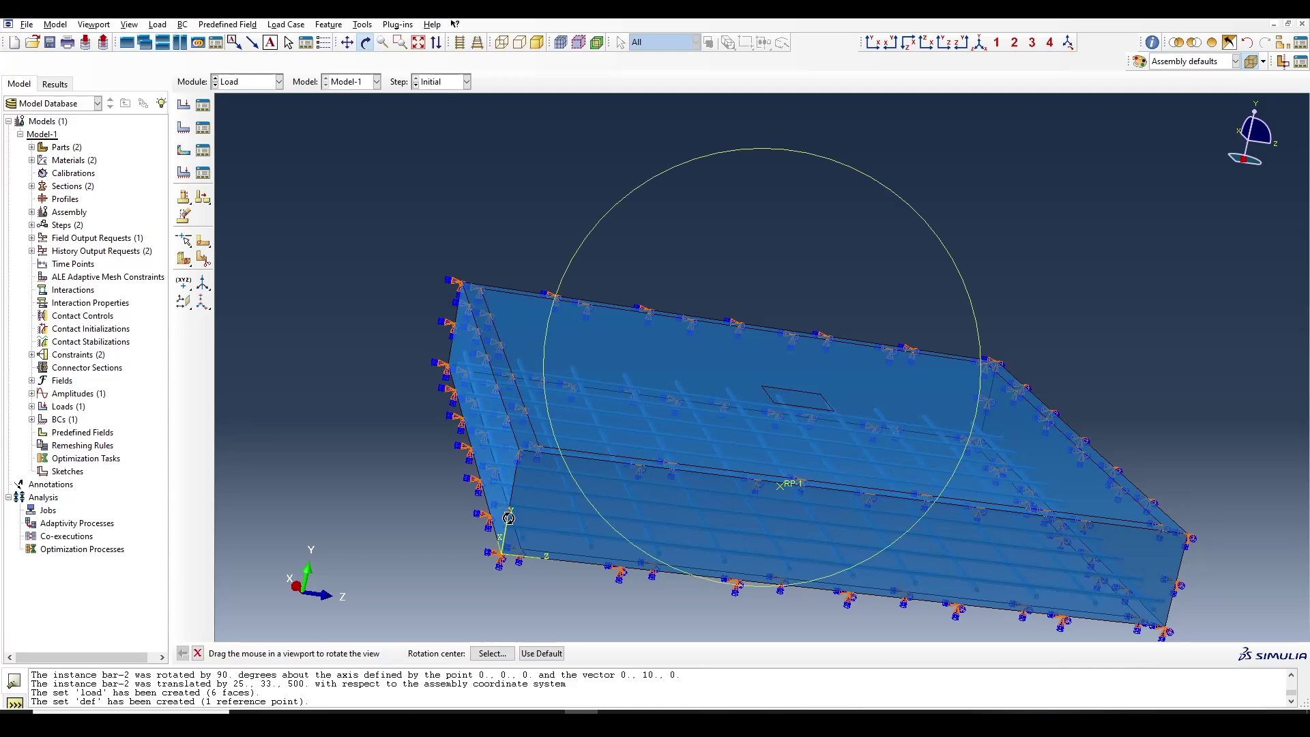
pyautogui.moveTo(584, 477); pyautogui.dragTo(846, 474)
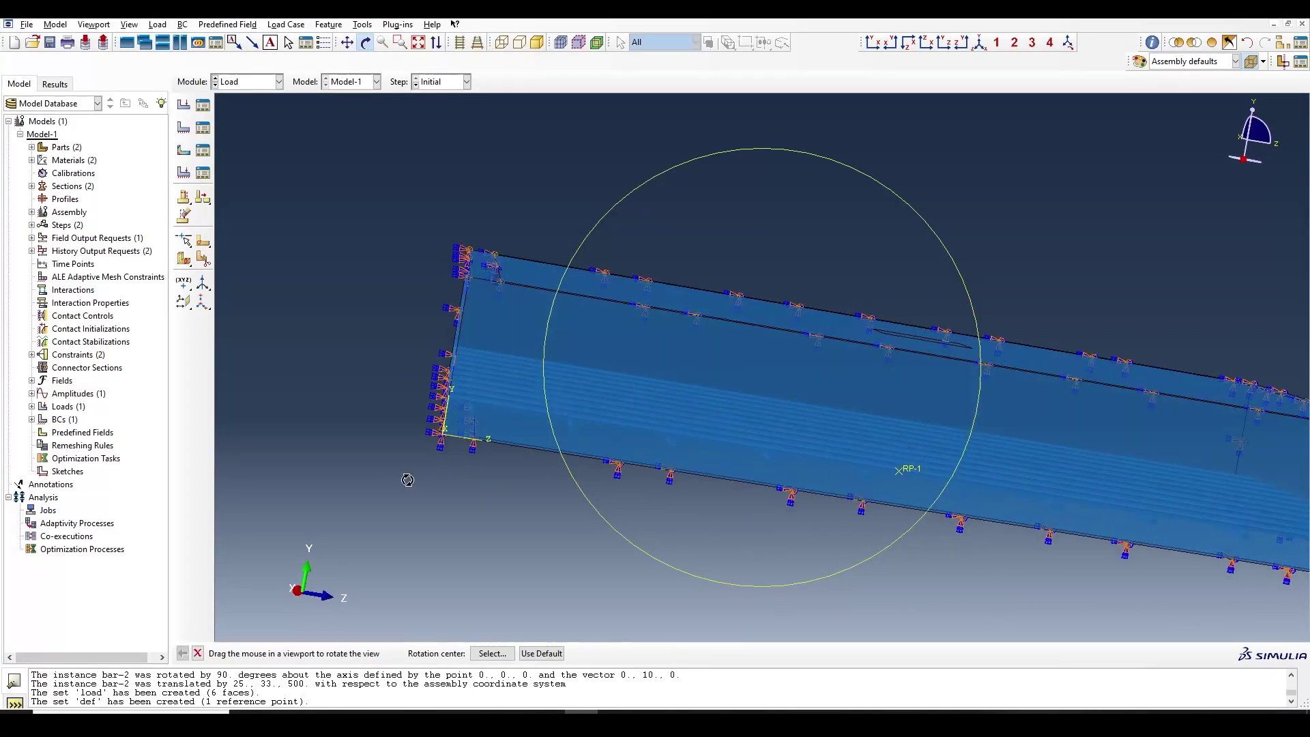
pyautogui.moveTo(482, 424); pyautogui.dragTo(497, 363)
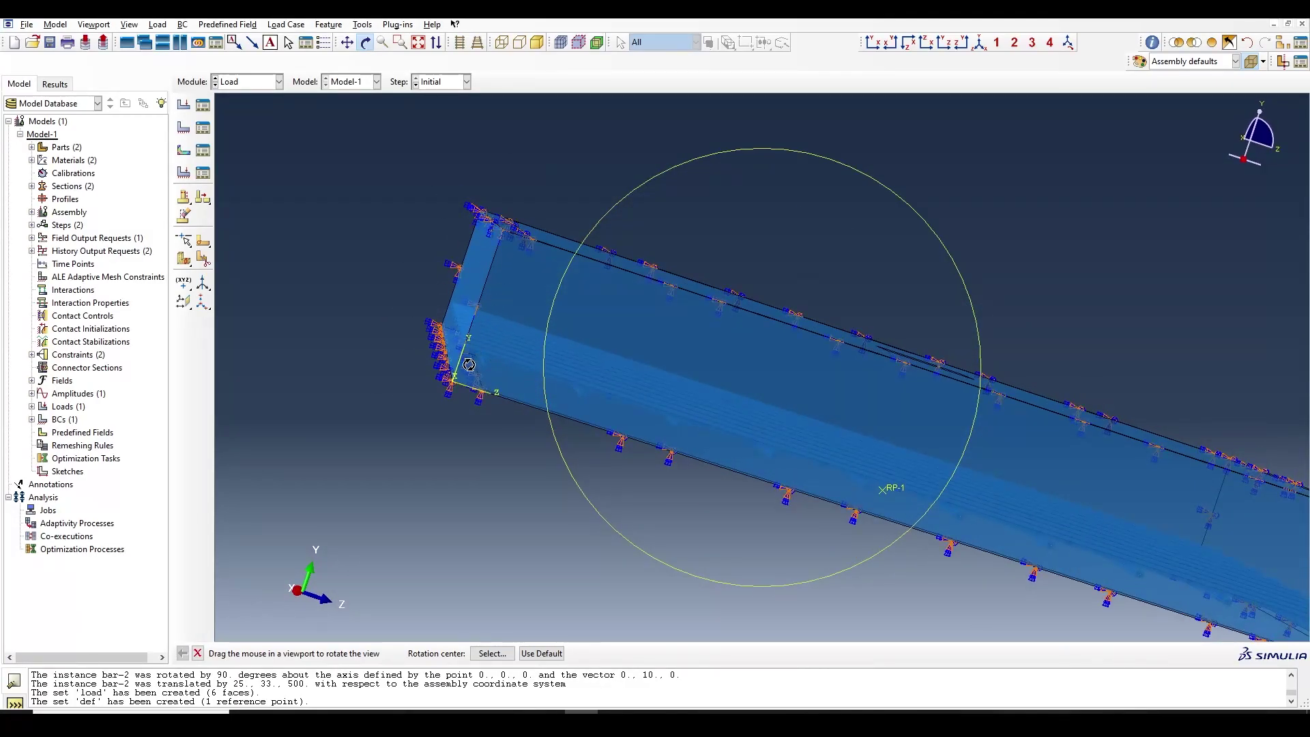
pyautogui.moveTo(467, 426); pyautogui.dragTo(327, 301)
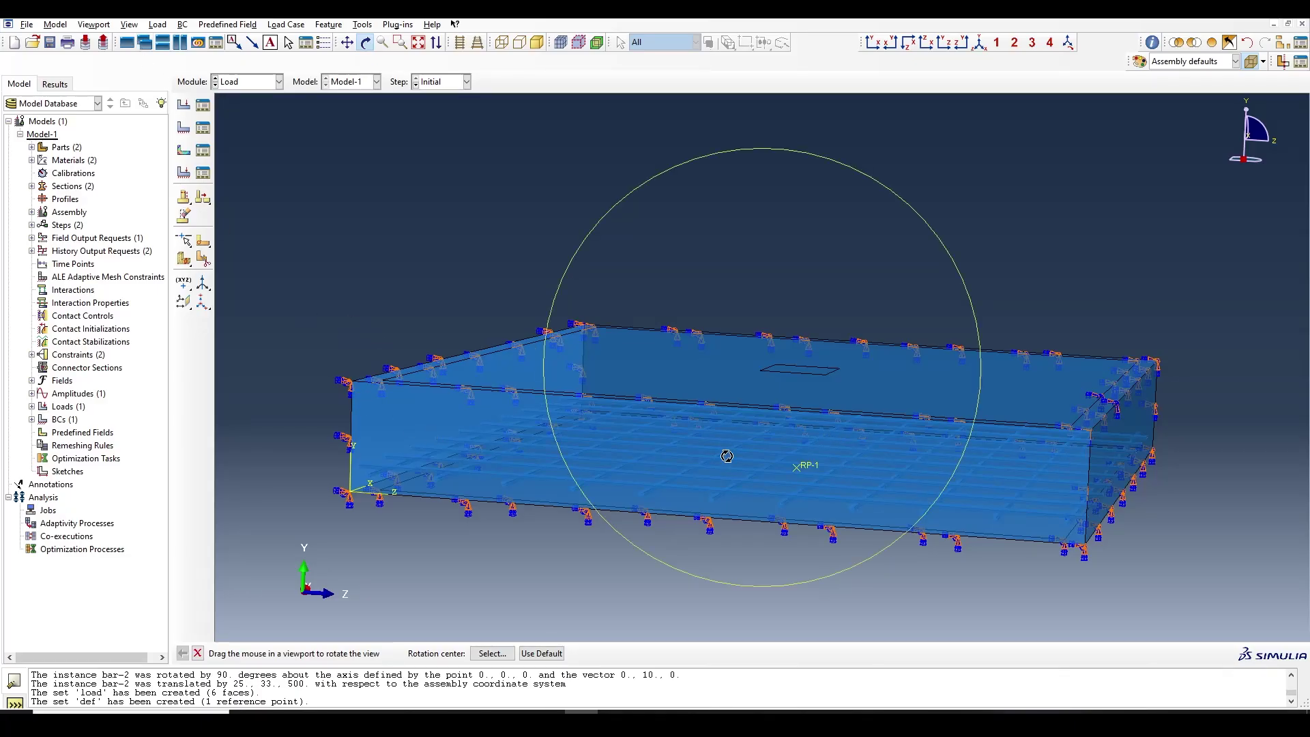
pyautogui.moveTo(709, 460); pyautogui.dragTo(495, 443)
pyautogui.moveTo(789, 439); pyautogui.dragTo(703, 426)
# Step: Switch to the Part module with the slab part shown
pyautogui.click(279, 82)
pyautogui.click(231, 97)
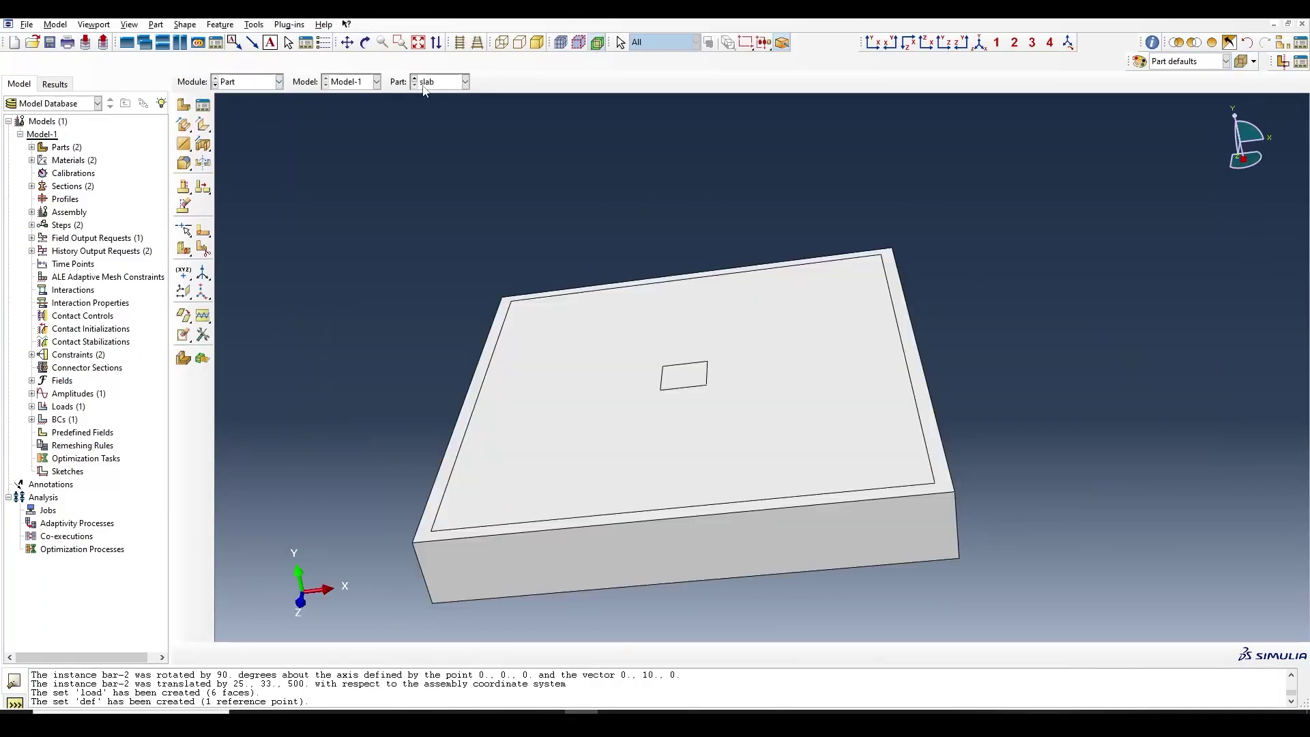
pyautogui.click(203, 230)
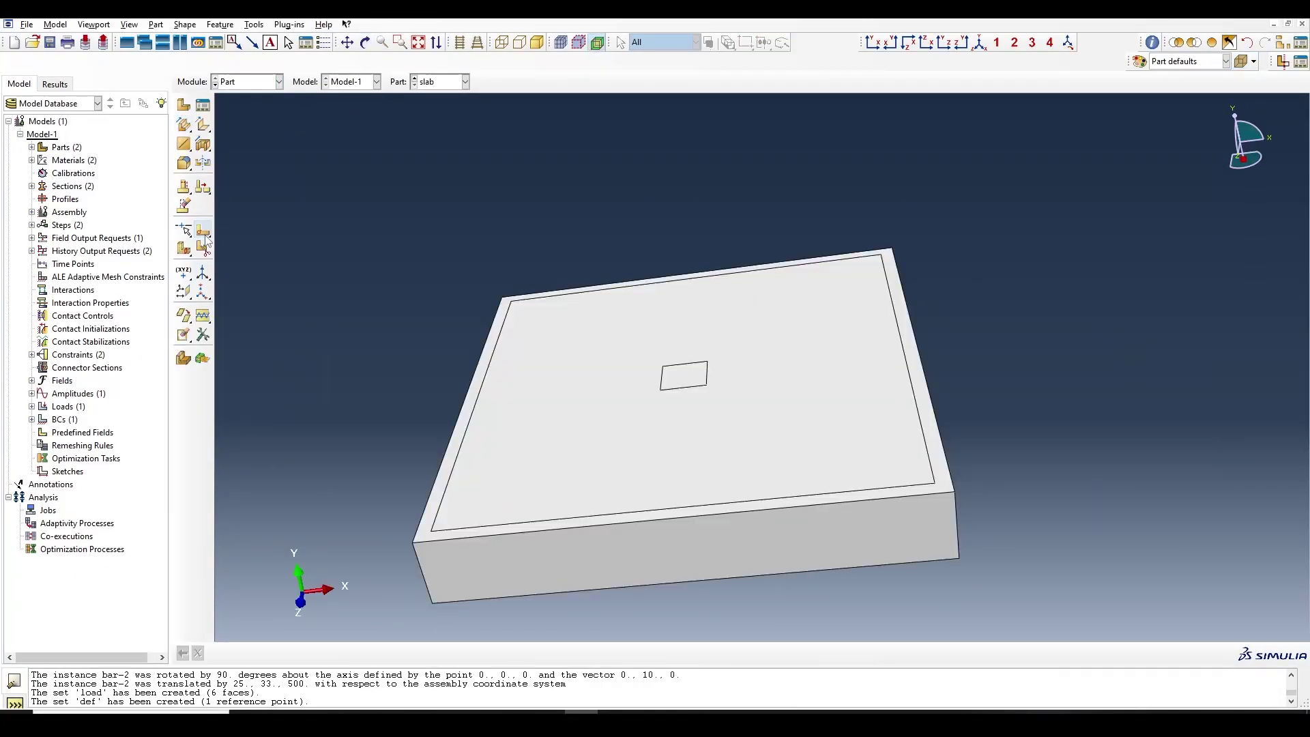
pyautogui.click(597, 558)
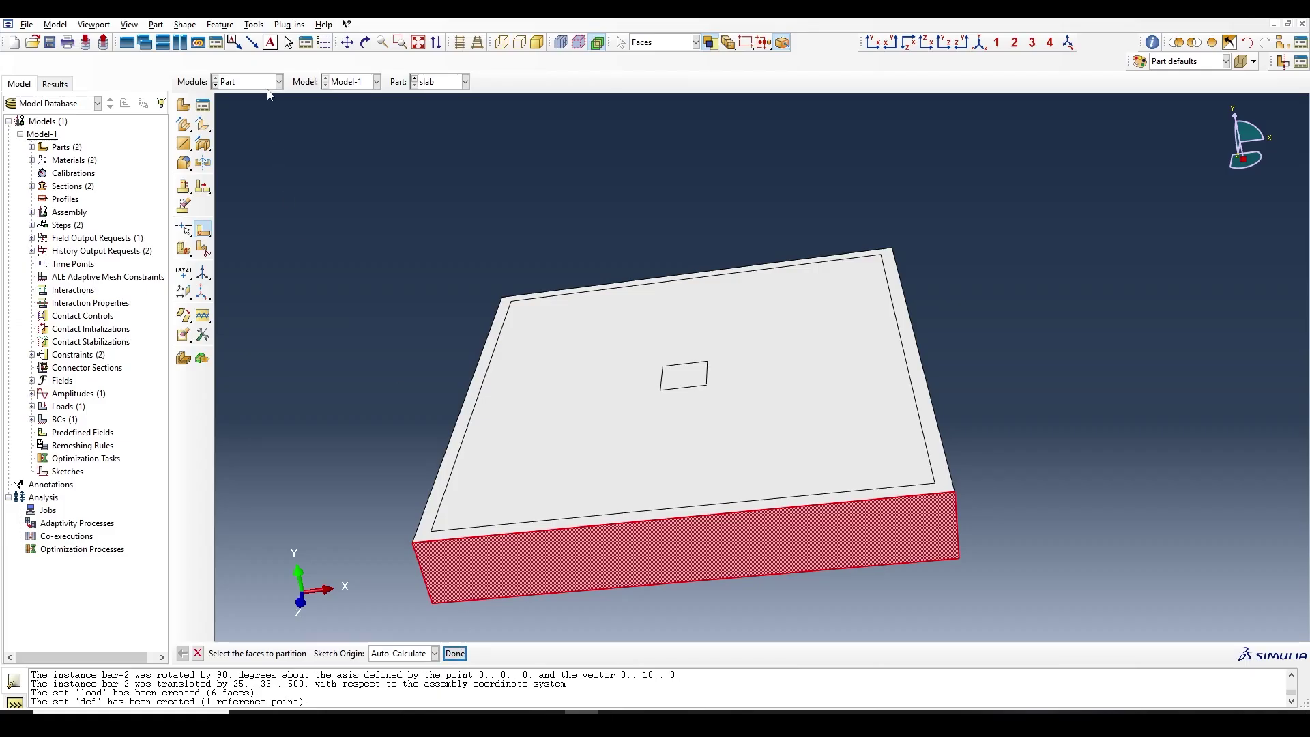
pyautogui.click(366, 43)
pyautogui.moveTo(581, 560); pyautogui.dragTo(716, 529)
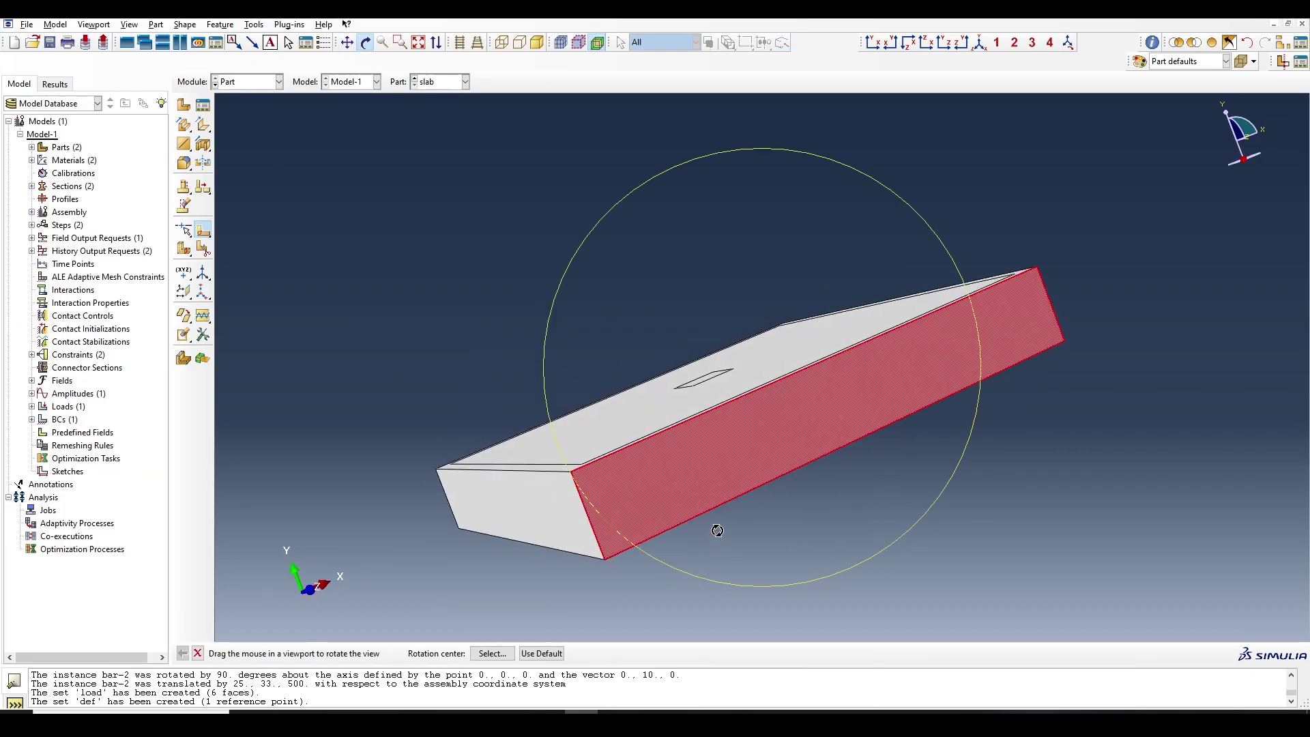
pyautogui.middleClick(544, 530)
pyautogui.keyDown('shift'); pyautogui.click(544, 530); pyautogui.keyUp('shift')
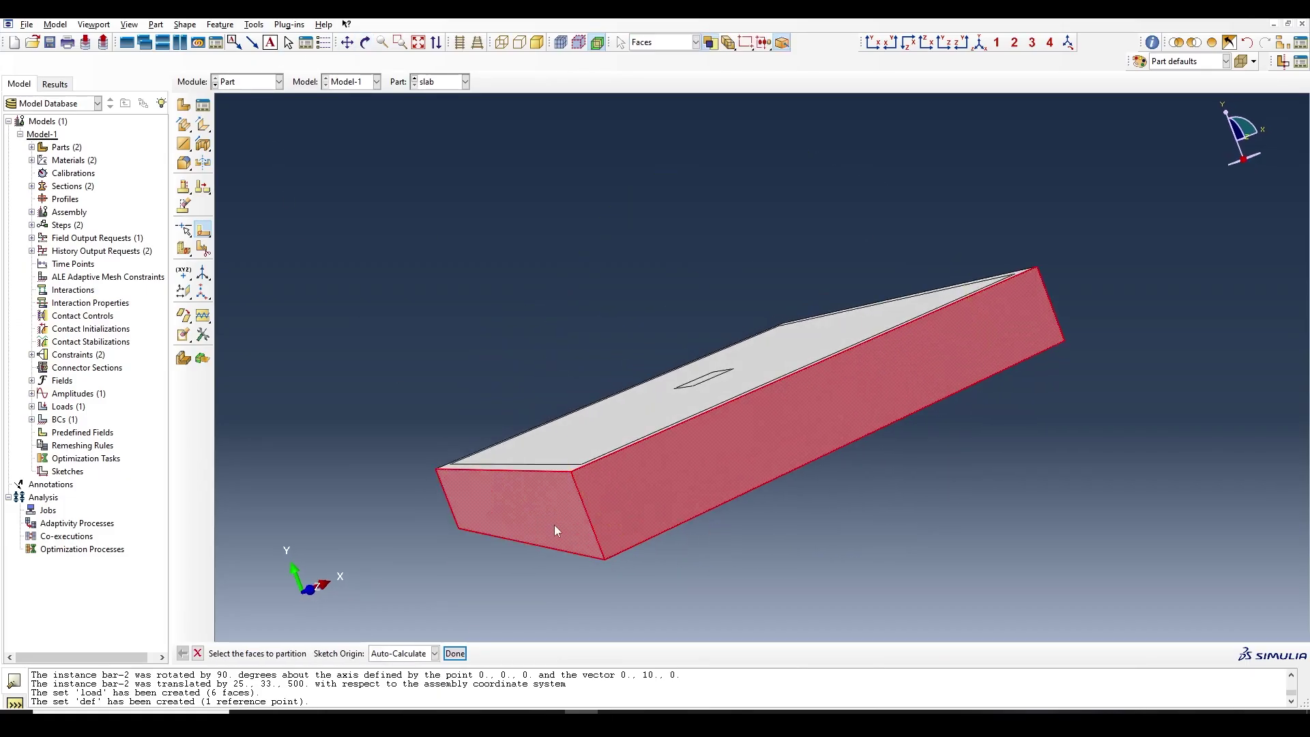
pyautogui.click(365, 43)
pyautogui.moveTo(689, 422); pyautogui.dragTo(1017, 264)
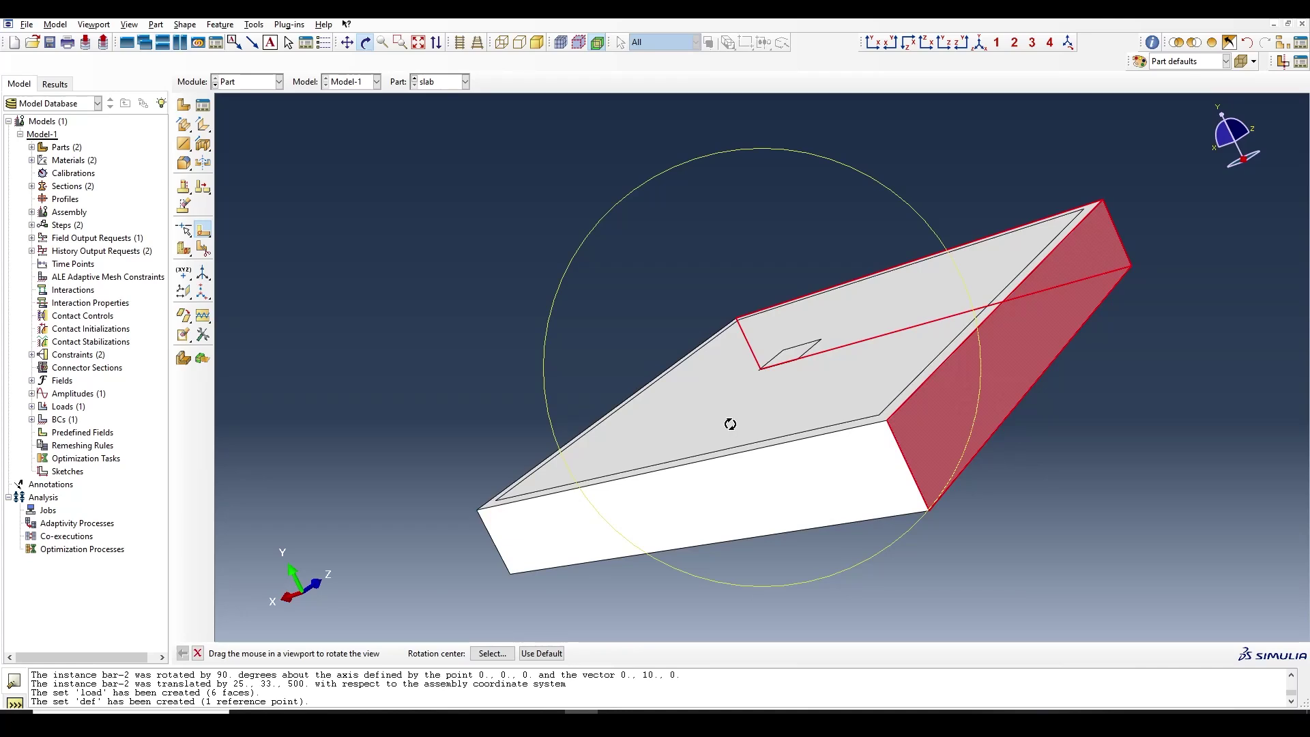
pyautogui.middleClick(690, 480)
pyautogui.scroll(-4, 856, 345)
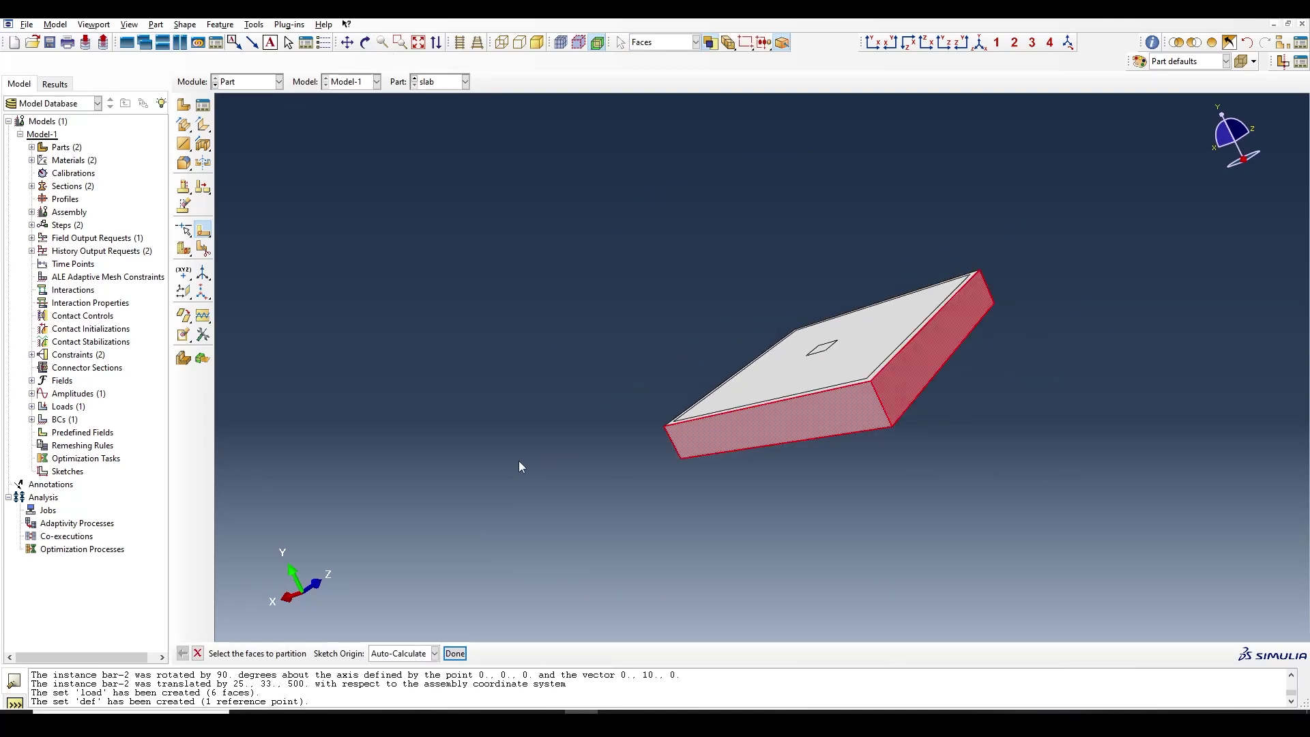
pyautogui.click(365, 42)
pyautogui.moveTo(683, 437); pyautogui.dragTo(852, 318)
pyautogui.press('Escape')
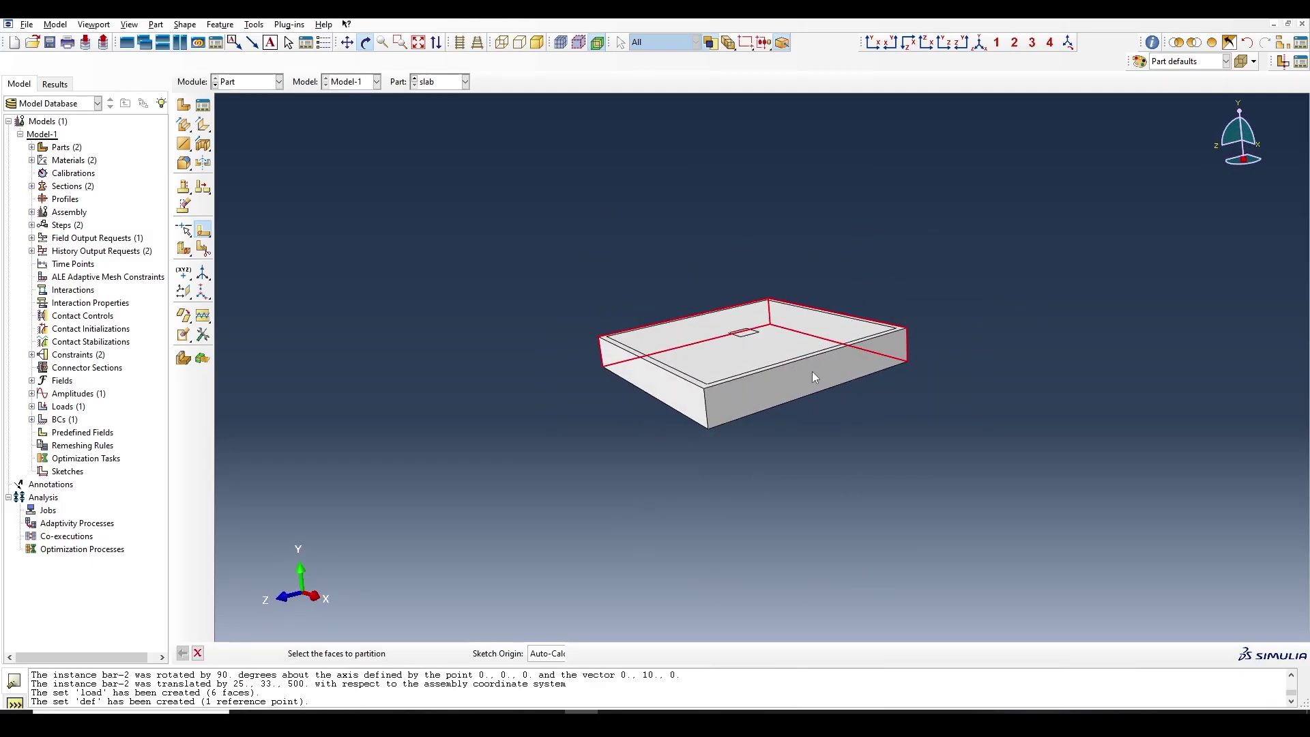
pyautogui.keyDown('shift'); pyautogui.click(657, 399); pyautogui.keyUp('shift')
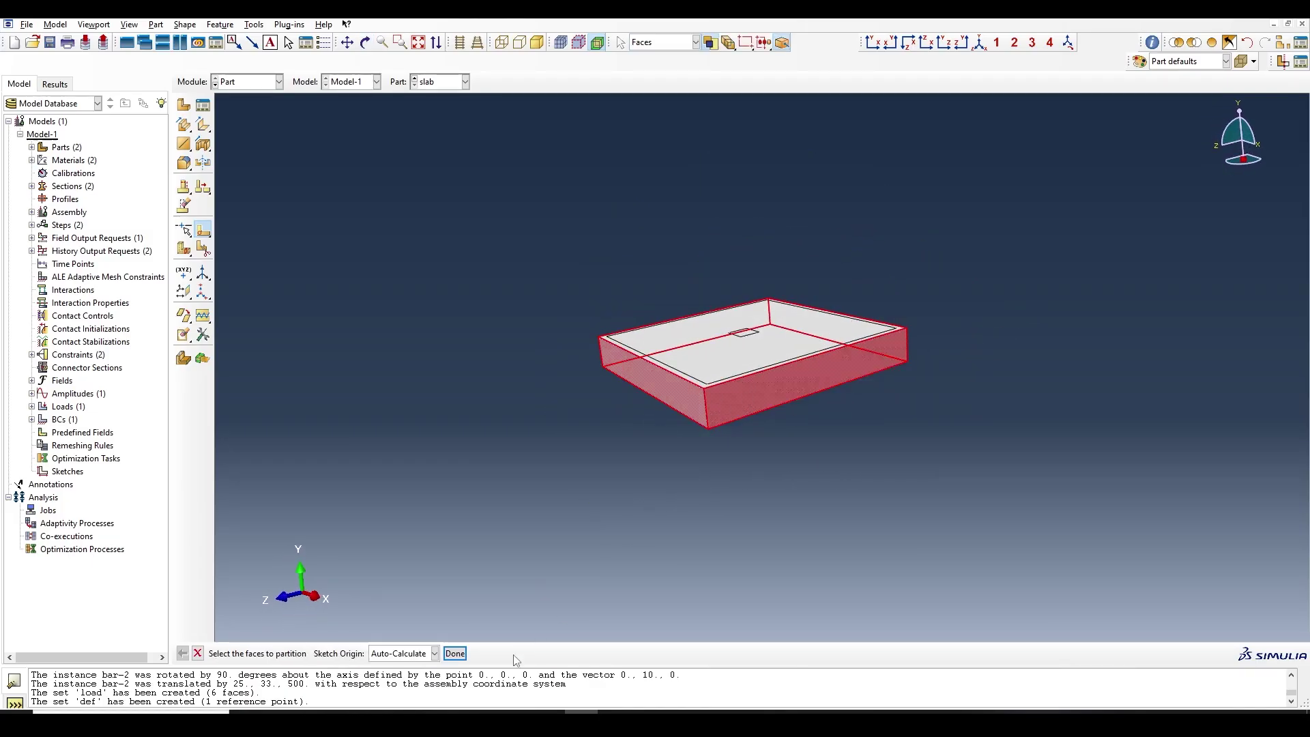
pyautogui.click(455, 654)
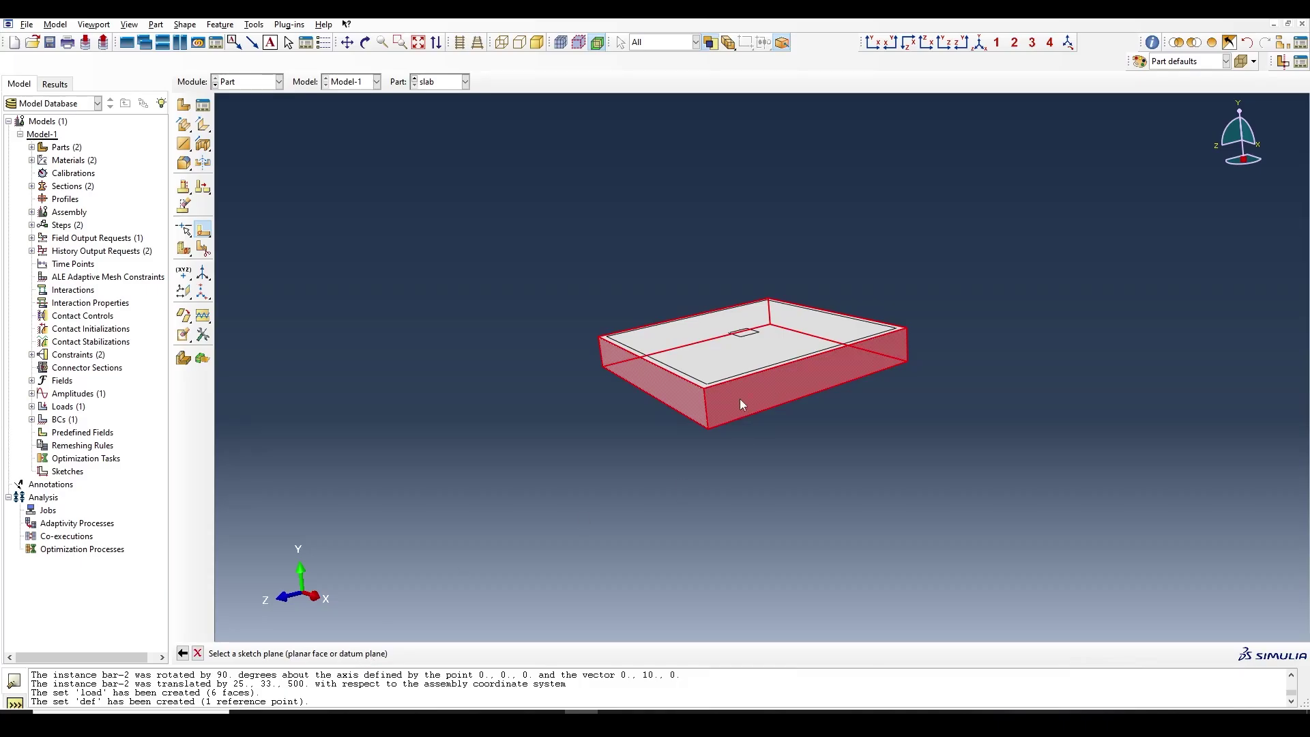
pyautogui.click(753, 380)
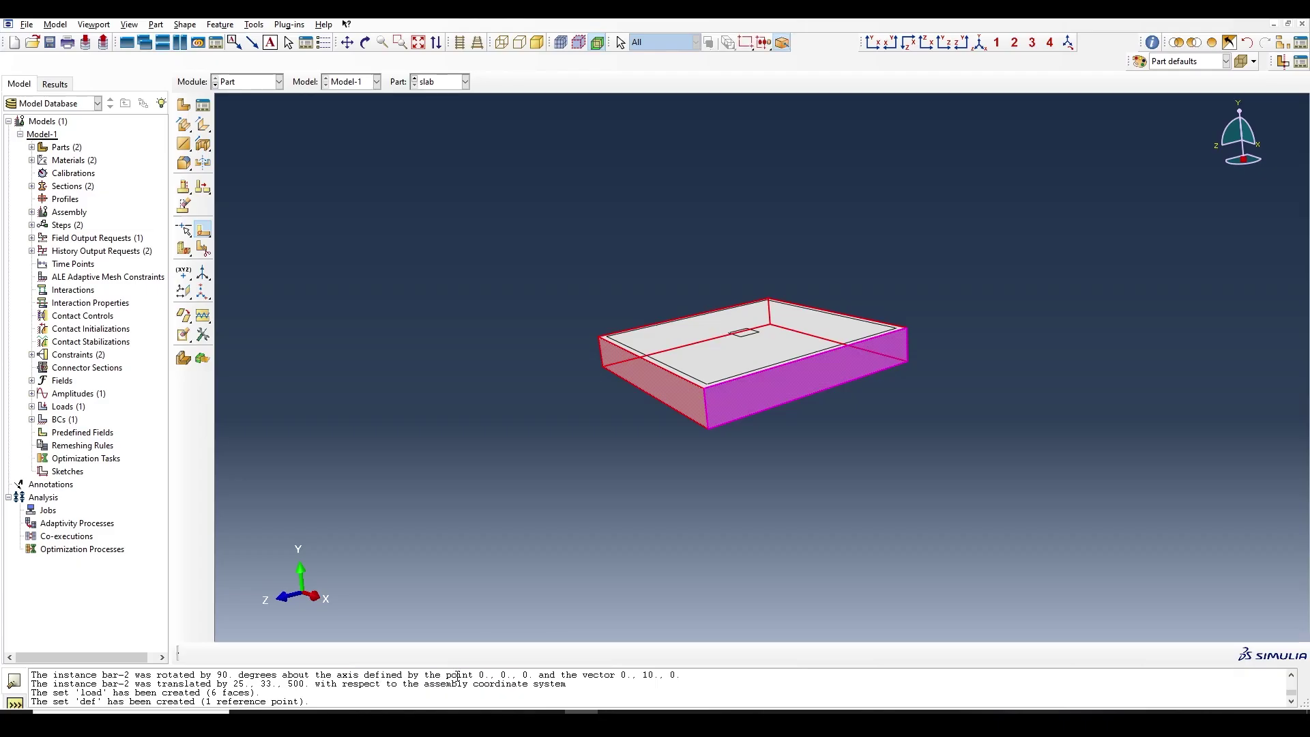
pyautogui.click(425, 654)
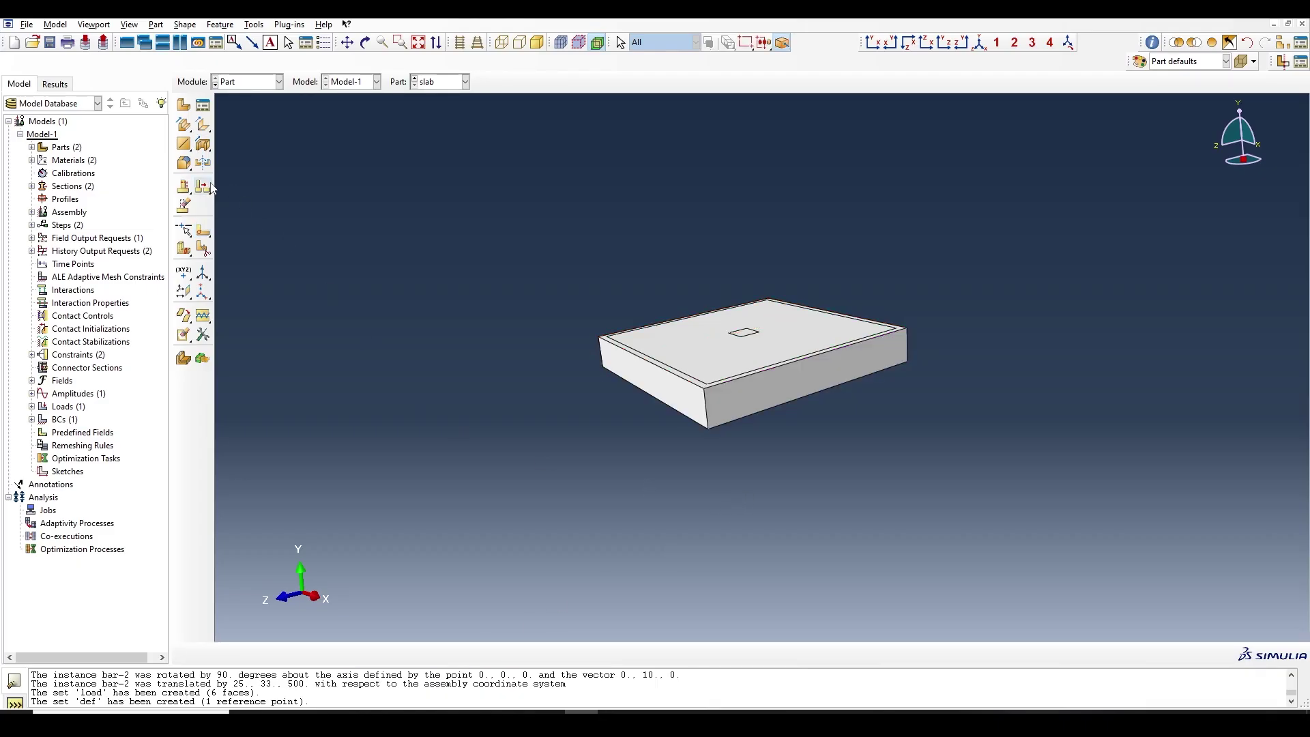
# Step: Partition the slab's positive X side face with a sketched outline offset 30 inward from the face's edges
pyautogui.click(204, 230)
pyautogui.click(790, 403)
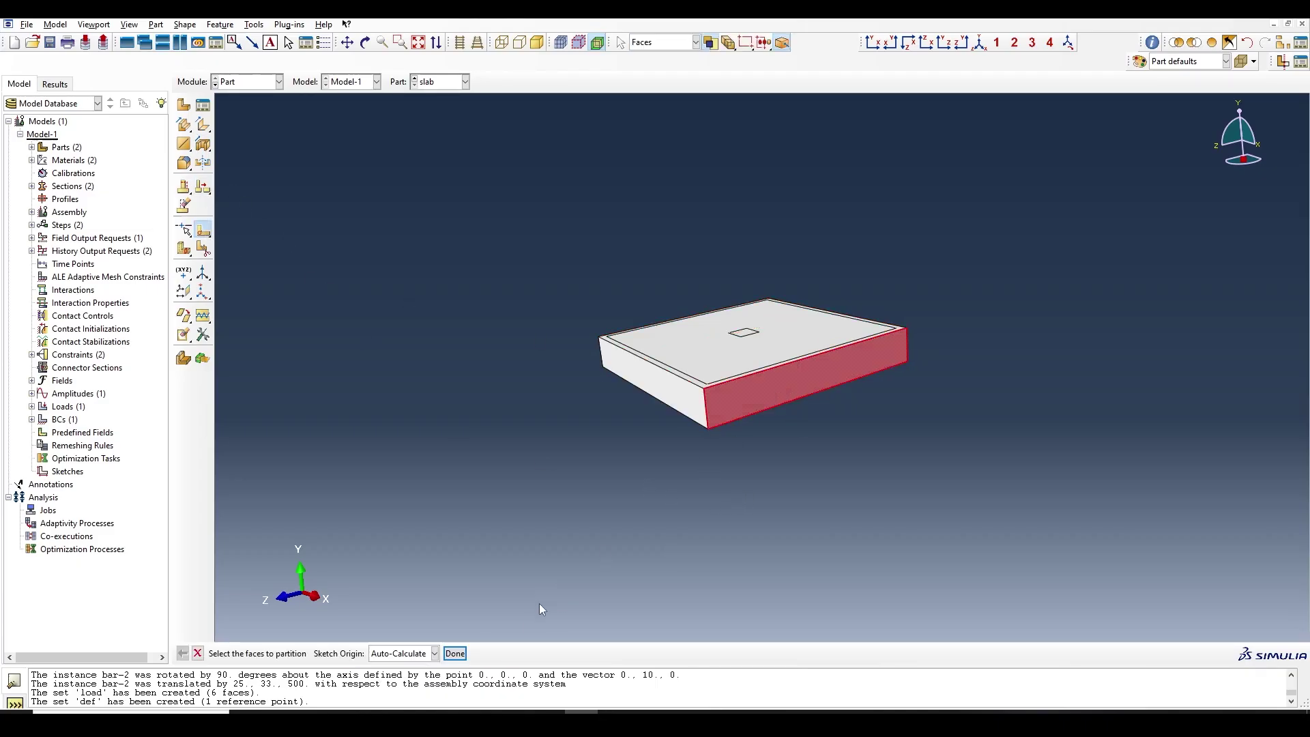
pyautogui.click(456, 654)
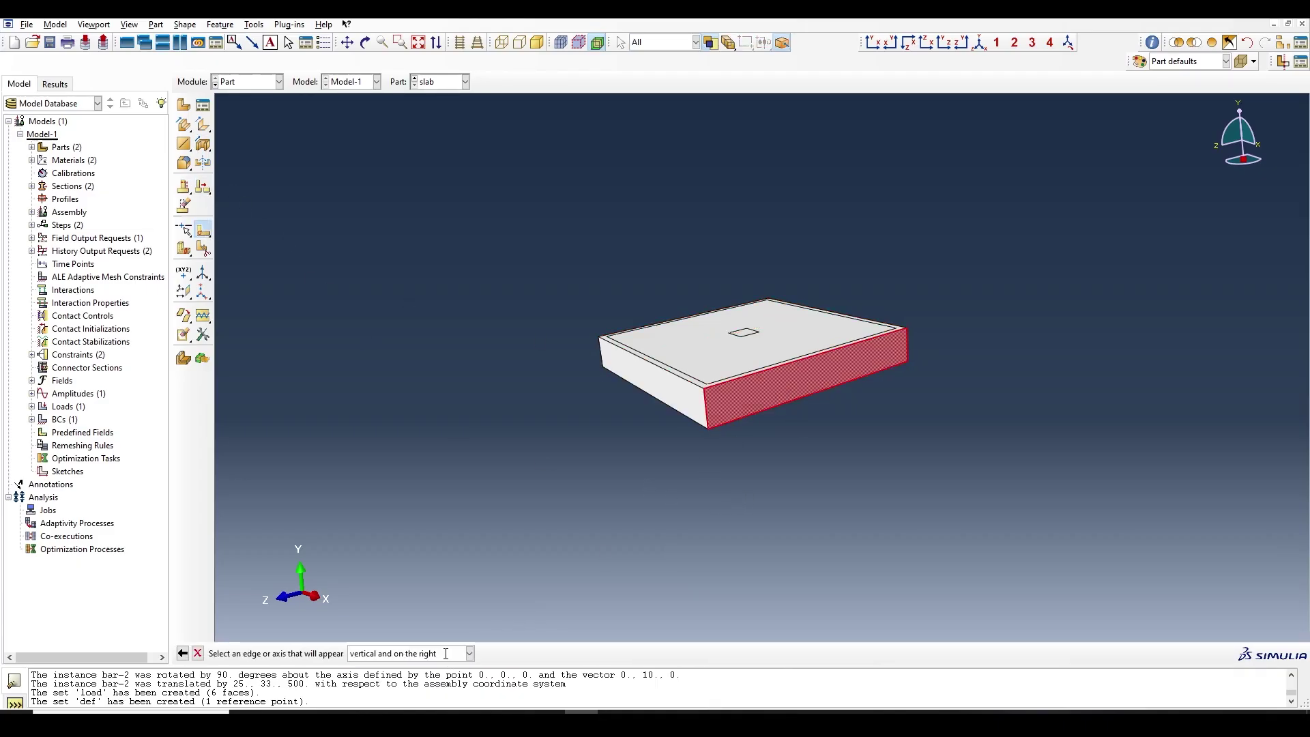
pyautogui.click(734, 383)
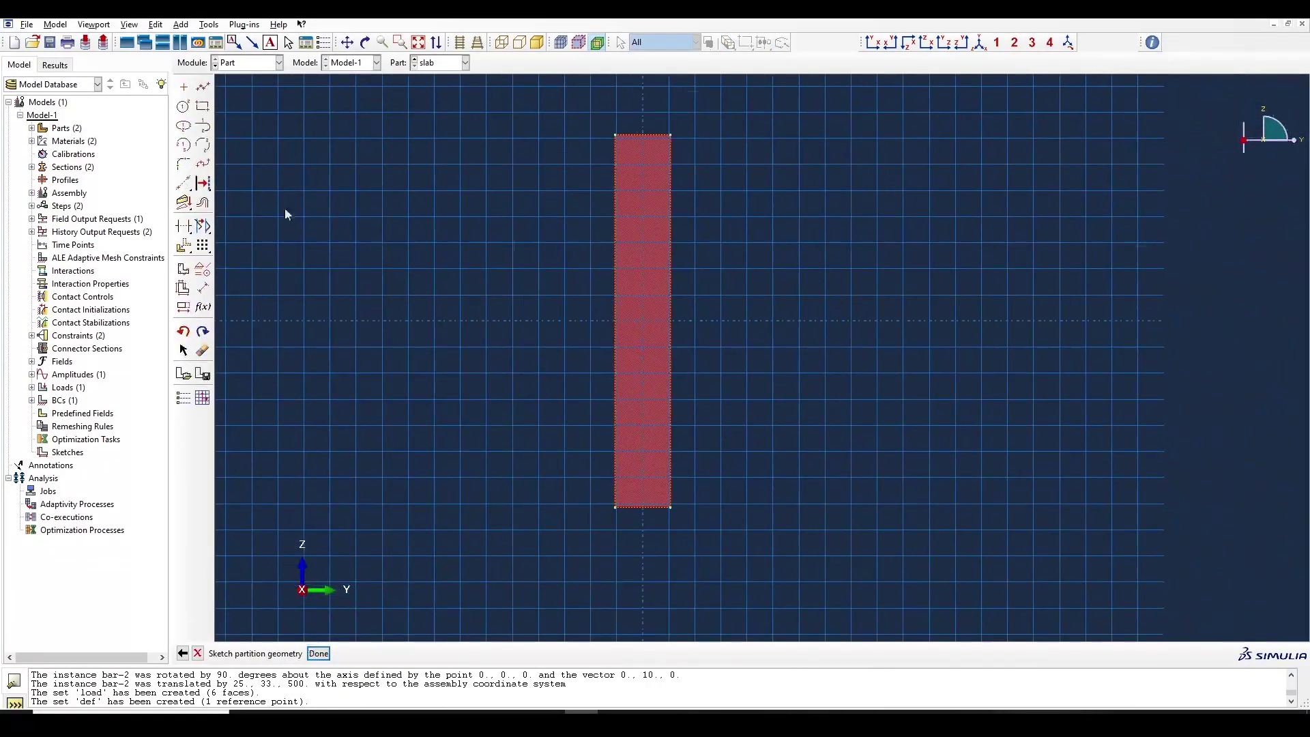
pyautogui.click(202, 202)
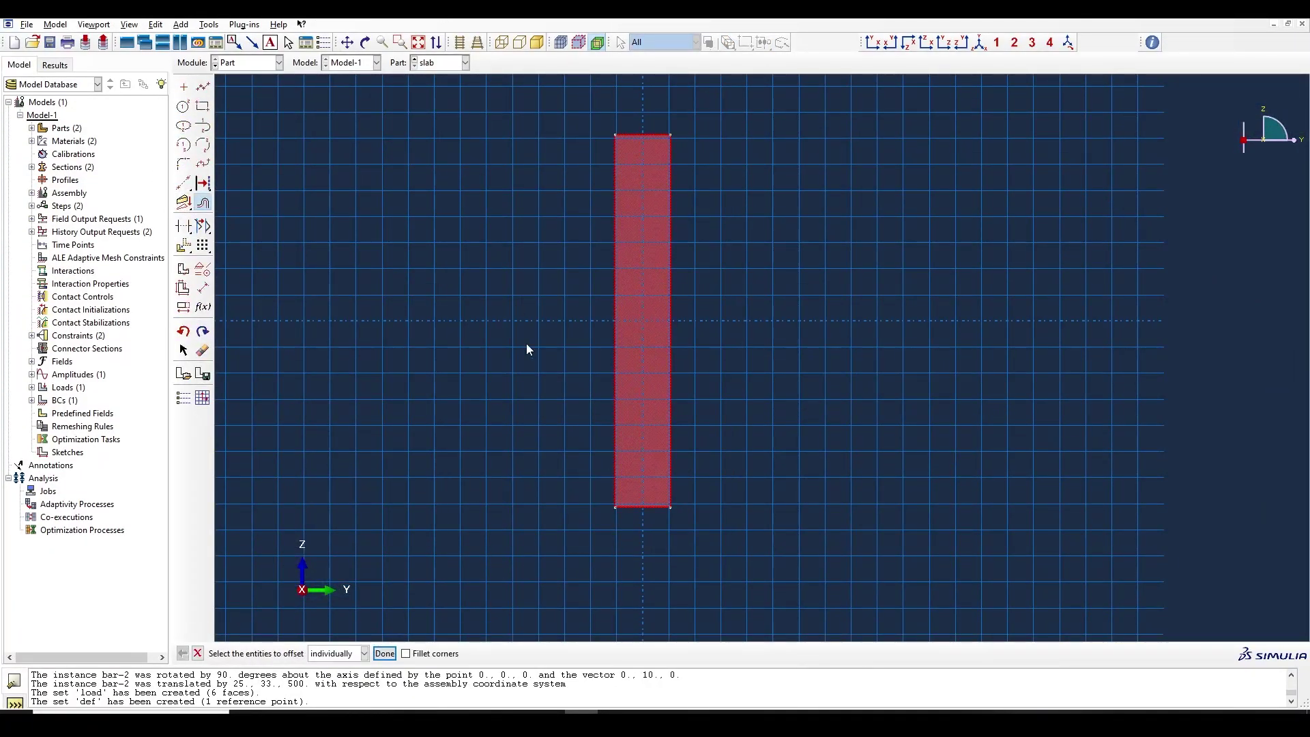
pyautogui.middleClick(530, 402)
pyautogui.write('30')
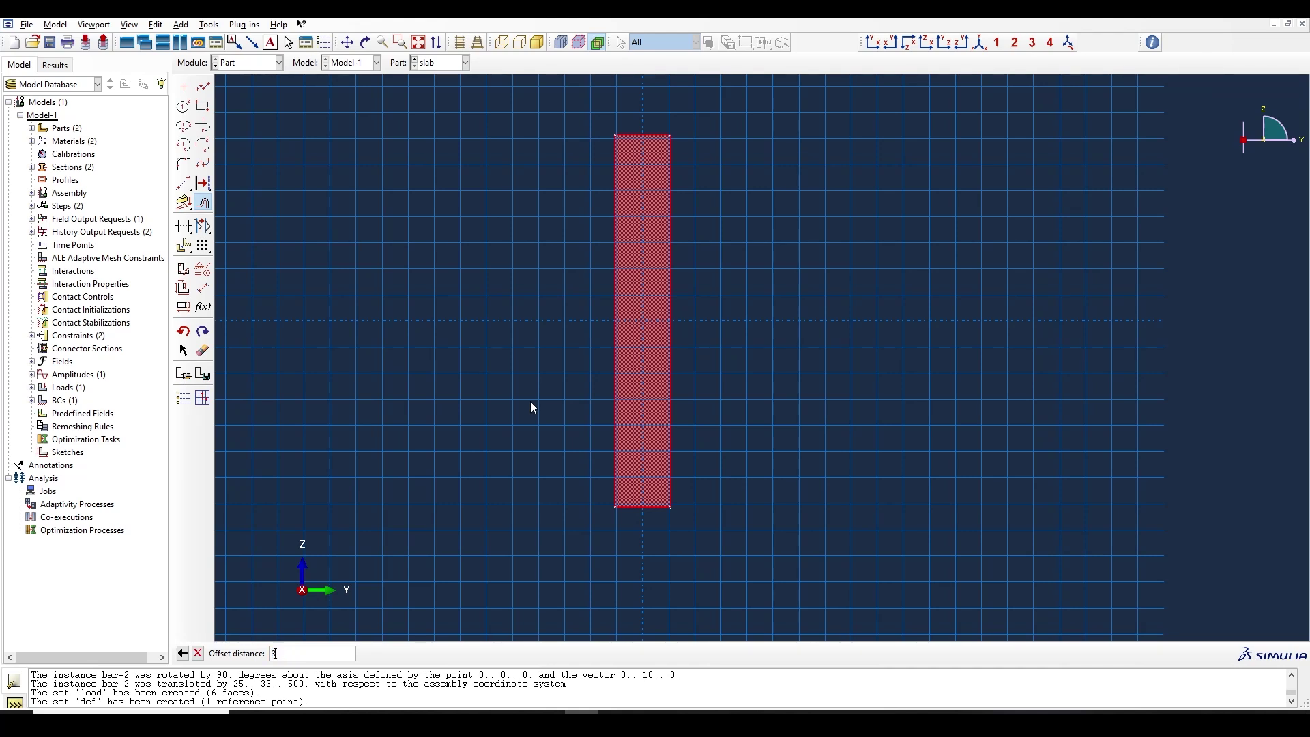
pyautogui.press('Return')
pyautogui.middleClick(533, 407)
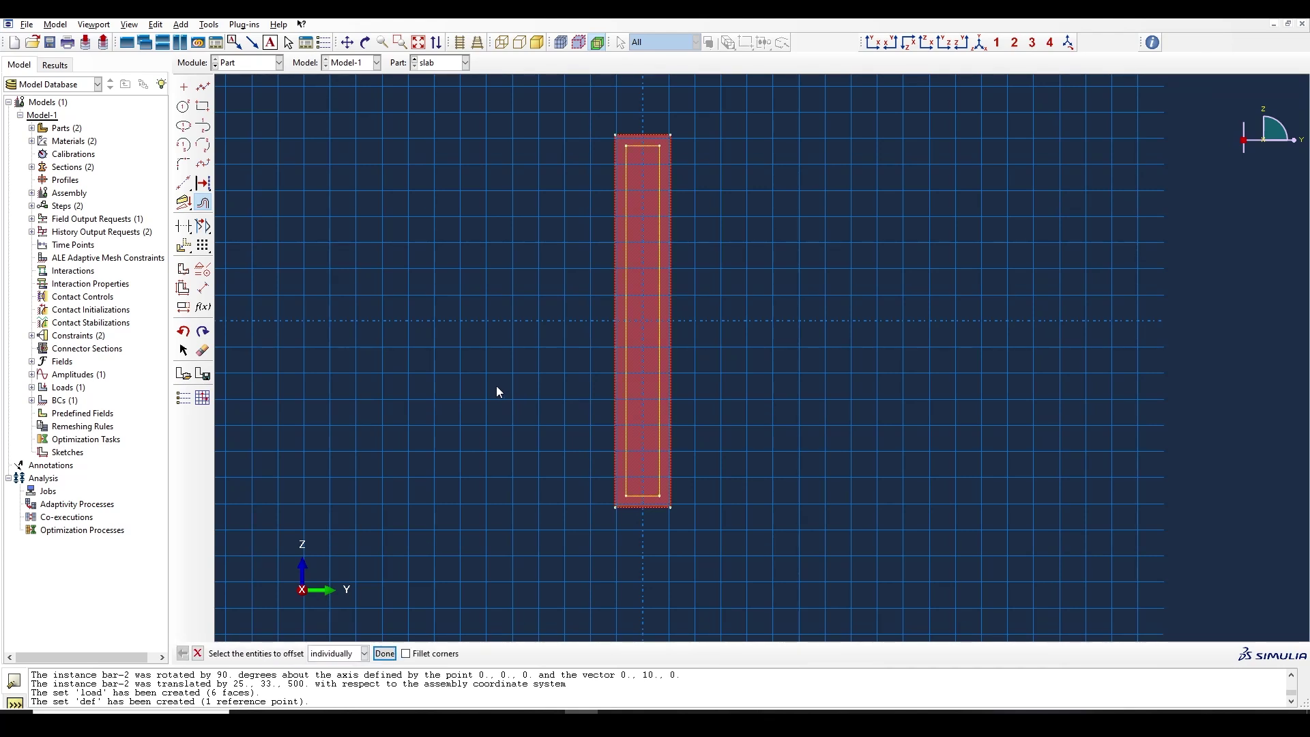
pyautogui.middleClick(489, 461)
pyautogui.click(319, 653)
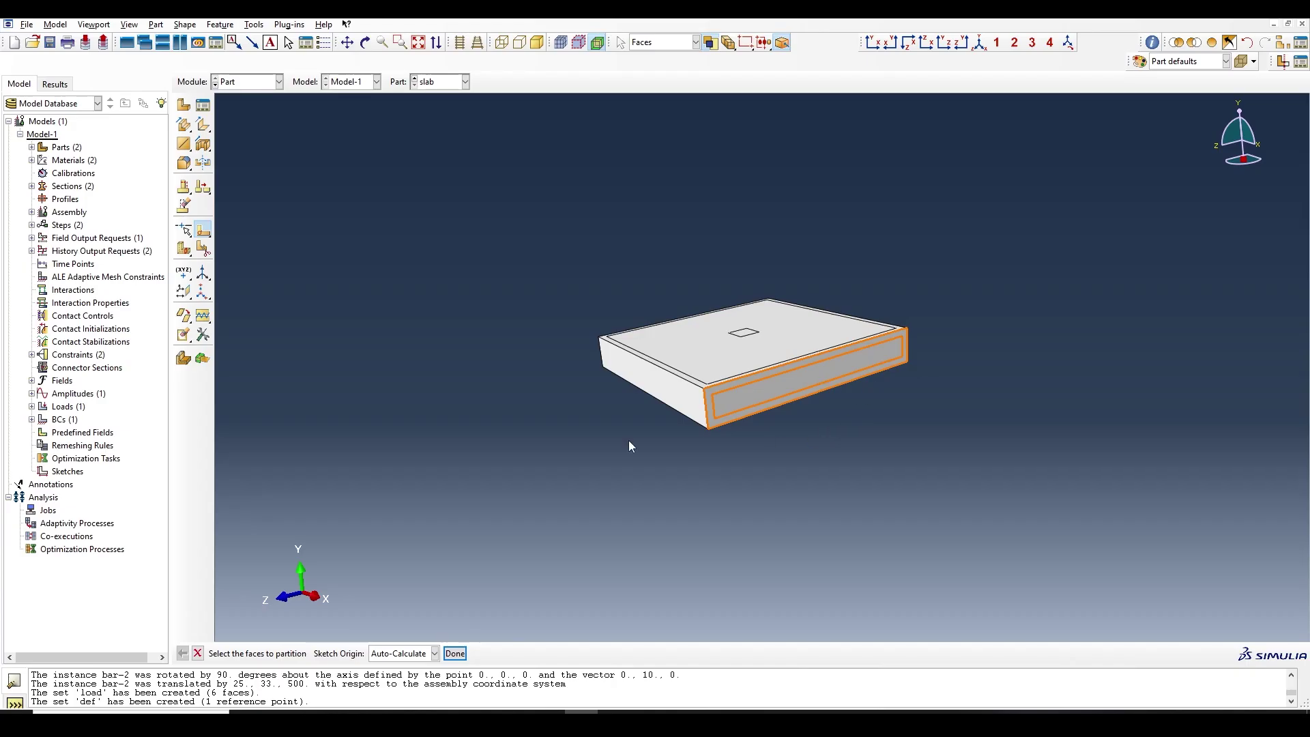
pyautogui.press('Escape')
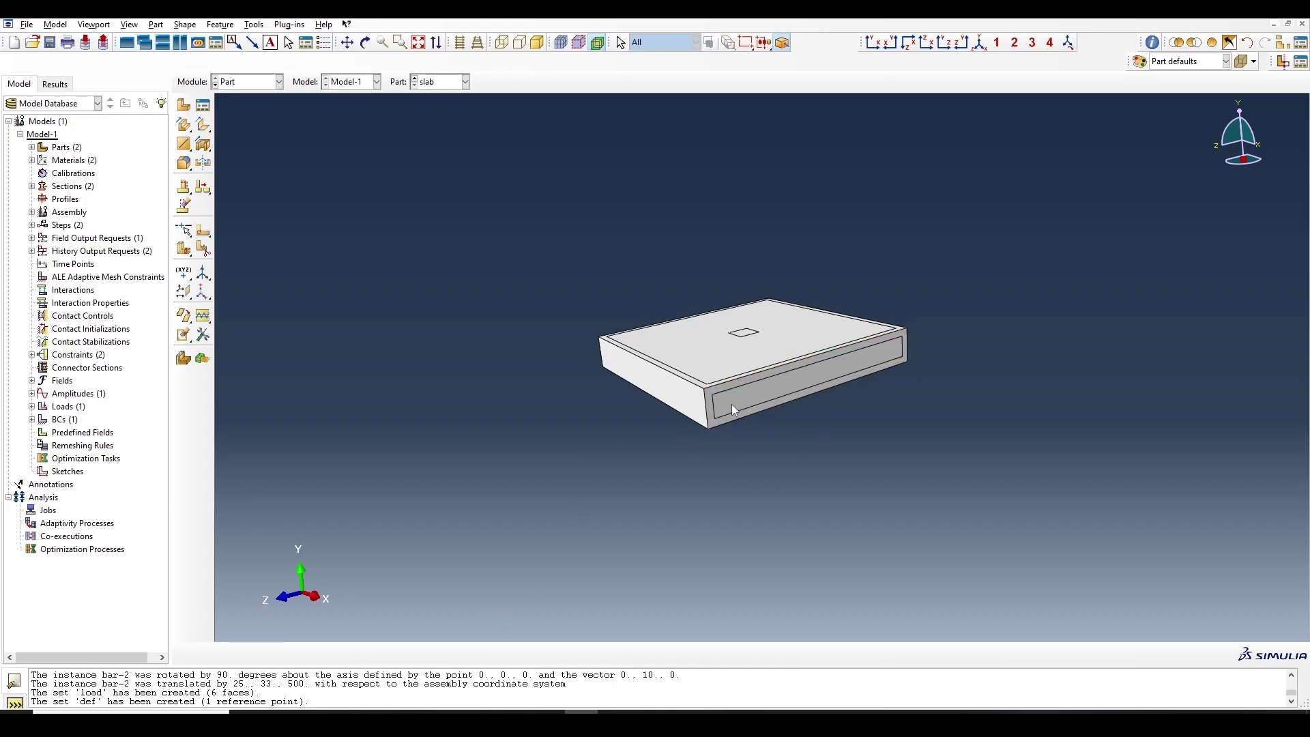
pyautogui.click(202, 232)
pyautogui.click(204, 234)
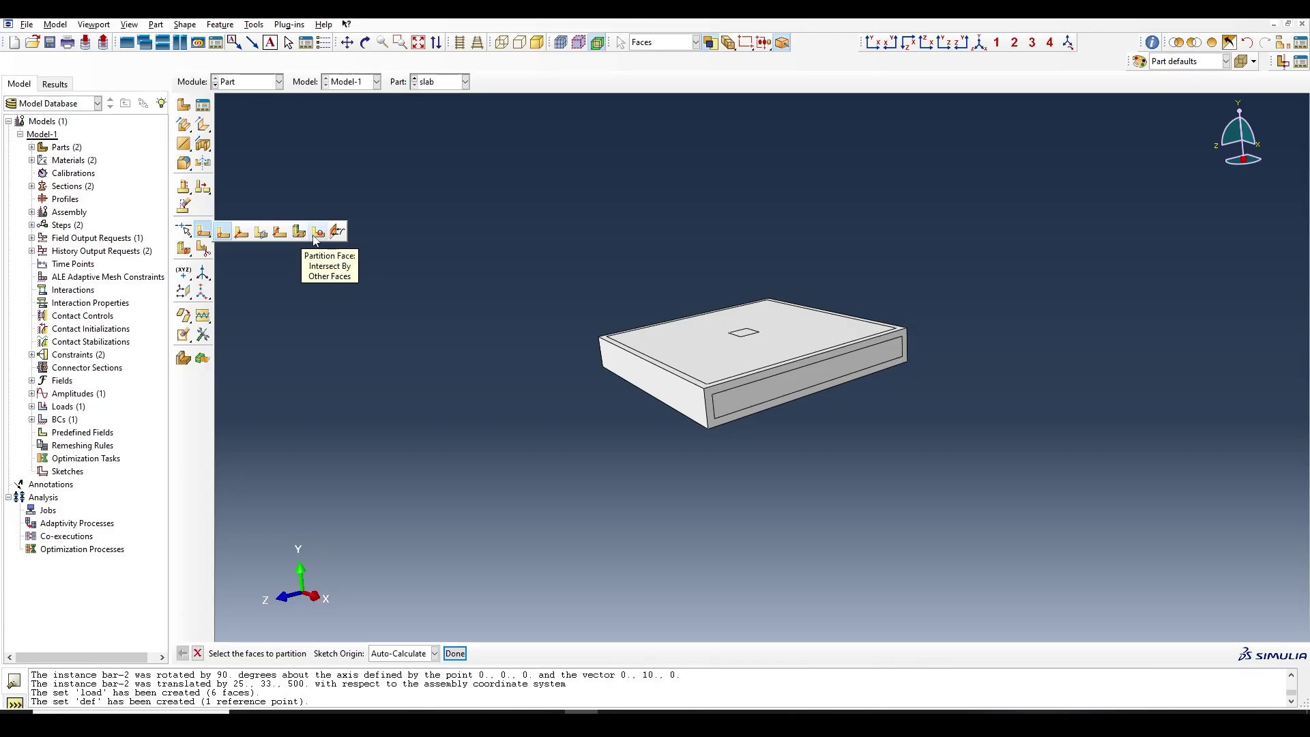
pyautogui.click(280, 234)
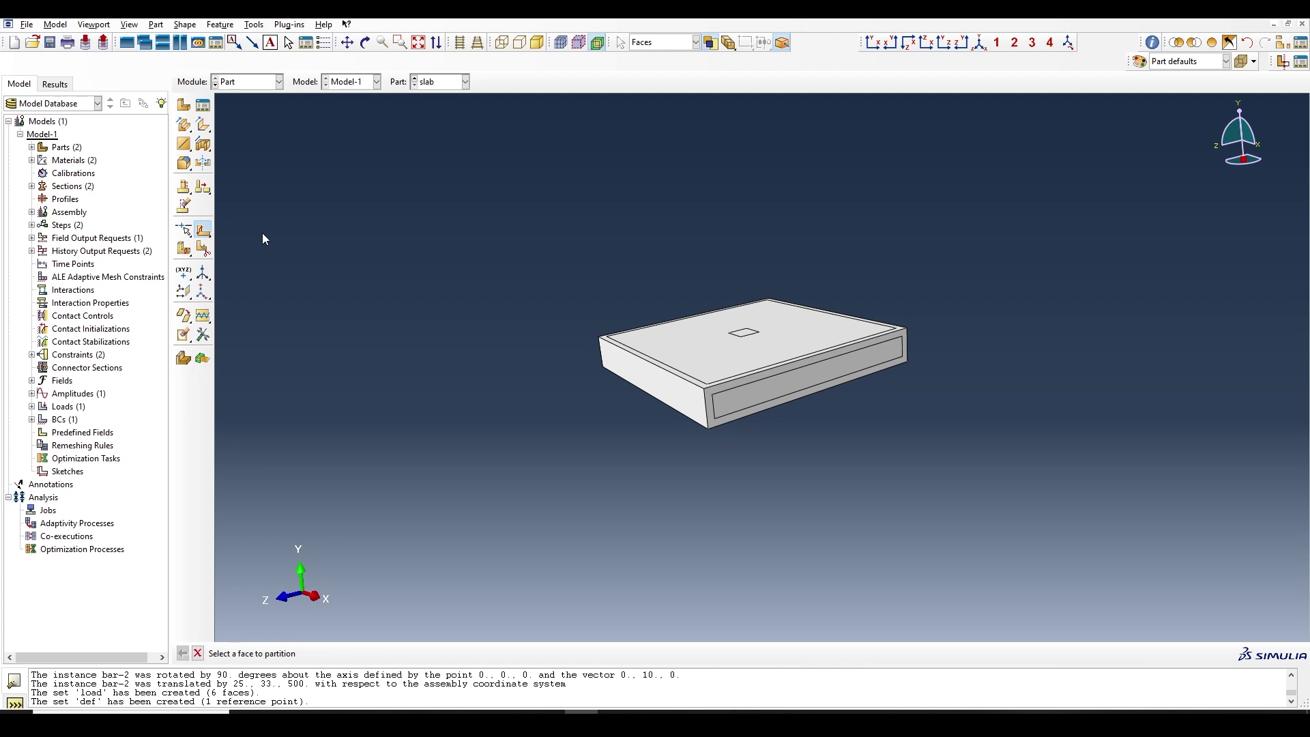
pyautogui.click(207, 235)
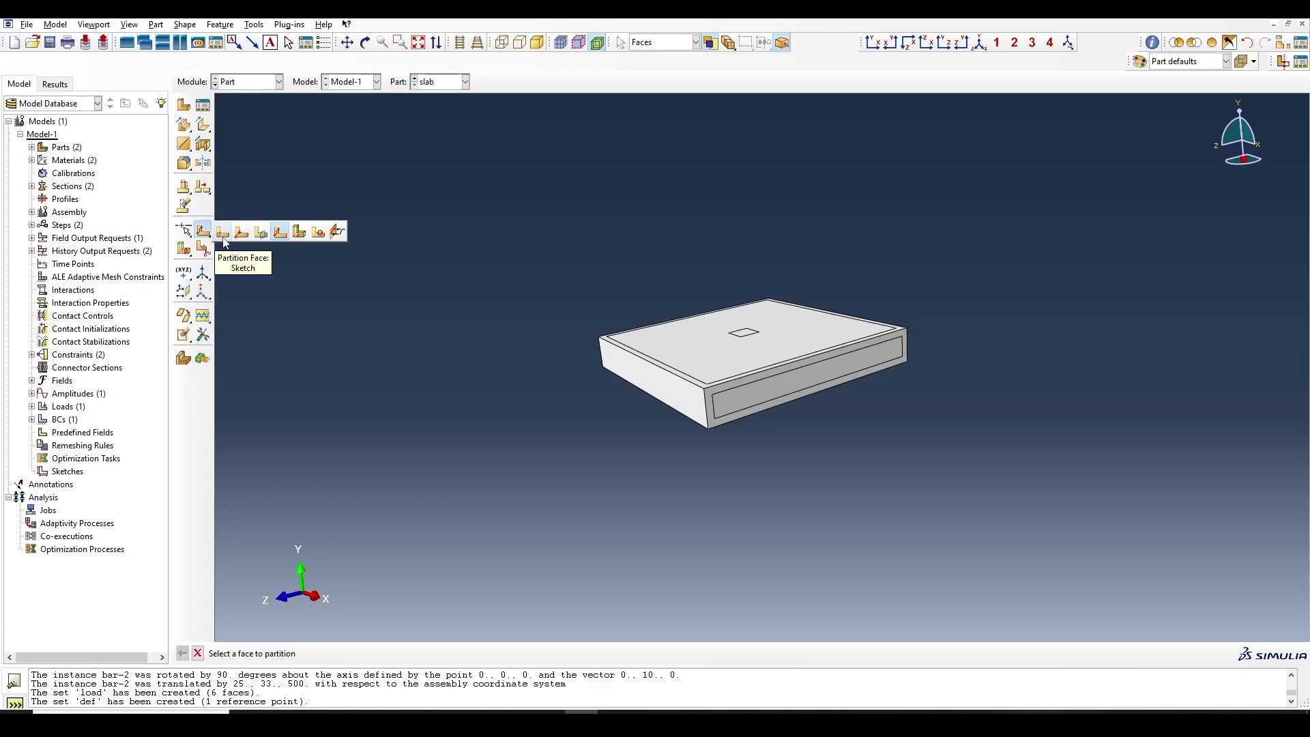
pyautogui.click(221, 234)
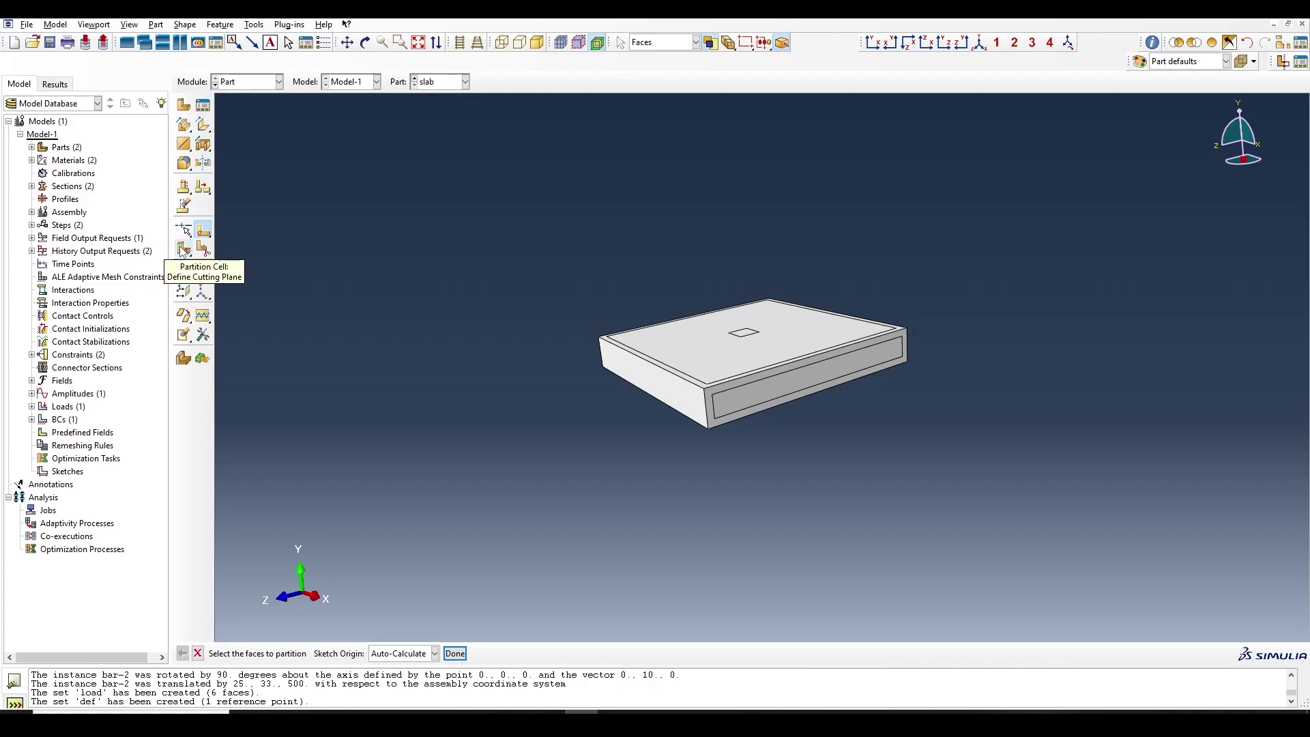
pyautogui.click(183, 250)
pyautogui.click(230, 422)
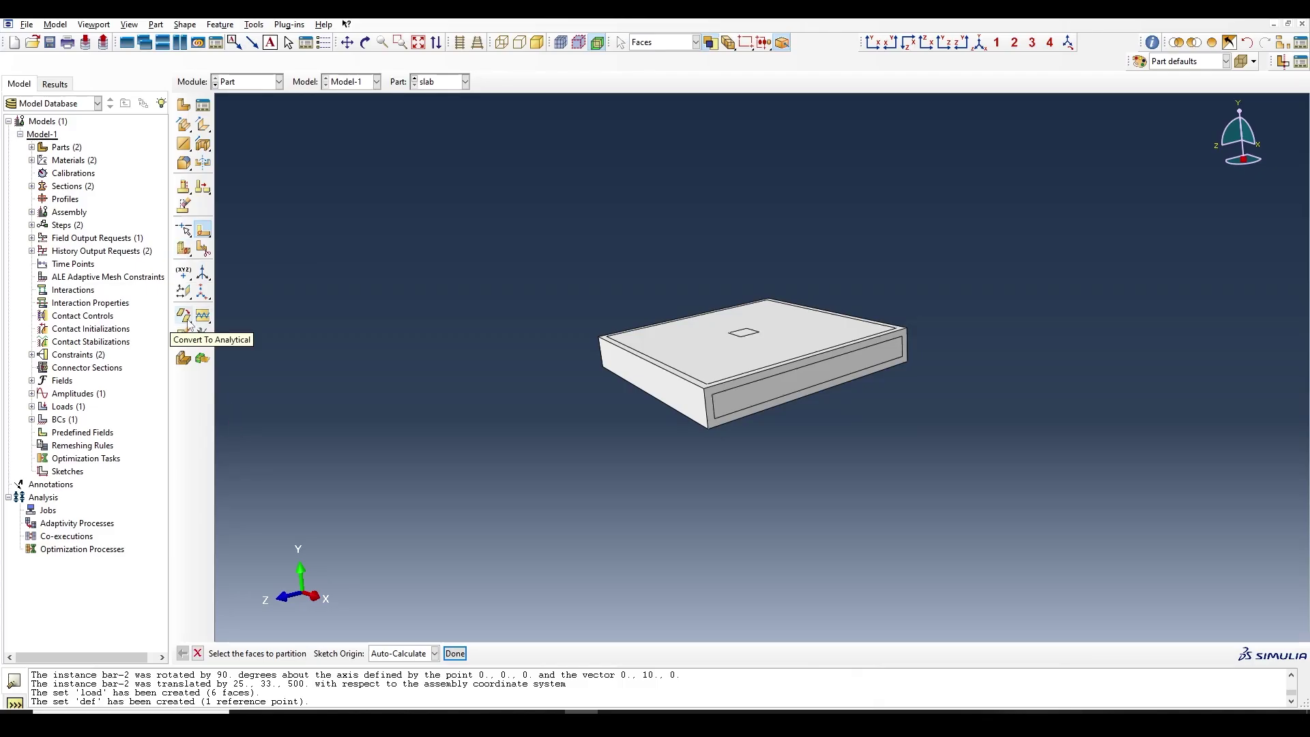
pyautogui.click(203, 315)
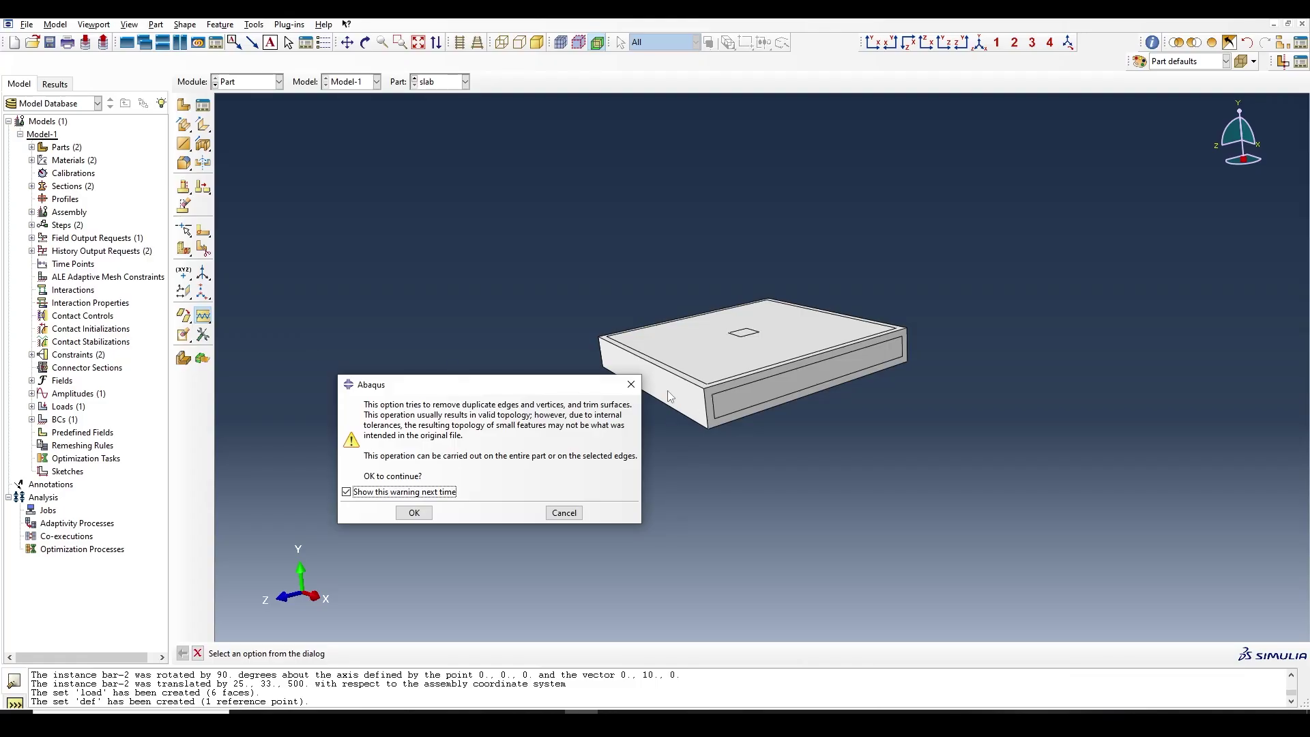
pyautogui.click(631, 385)
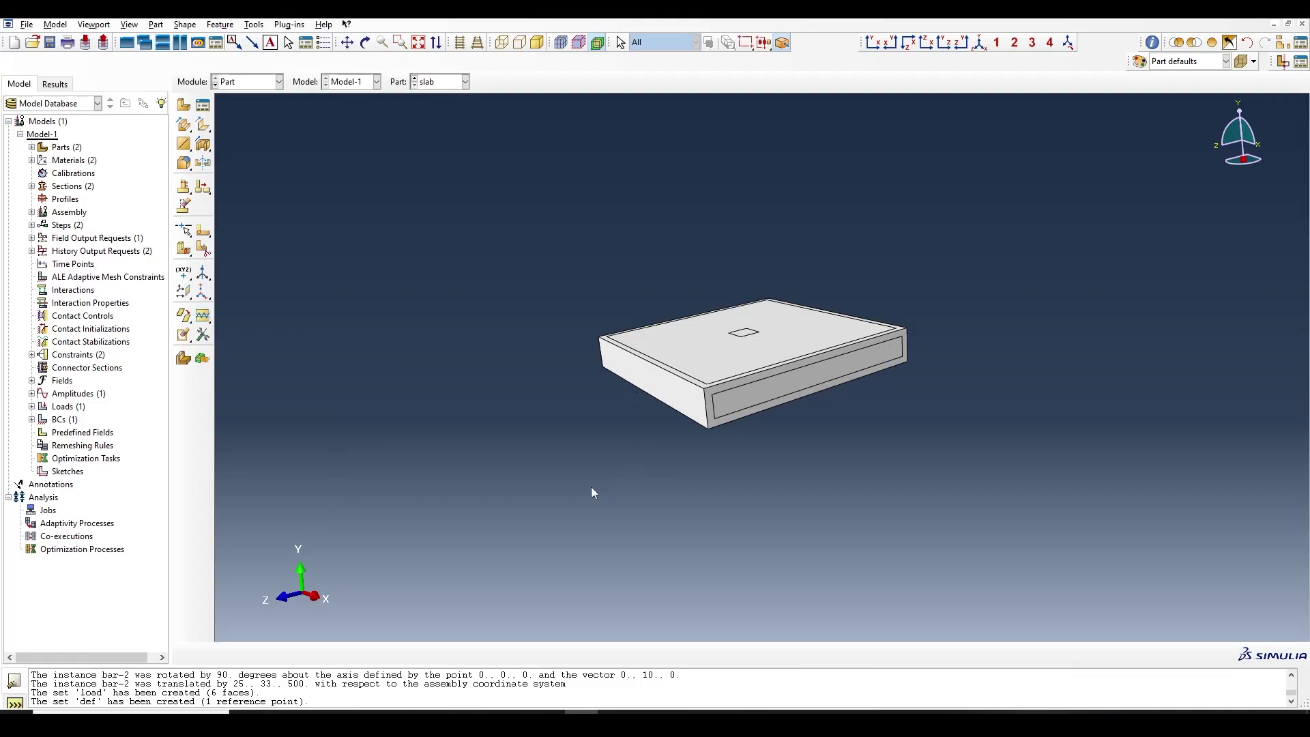
pyautogui.scroll(2, 591, 486)
pyautogui.scroll(-5, 785, 382)
pyautogui.scroll(2, 703, 446)
pyautogui.scroll(2, 707, 486)
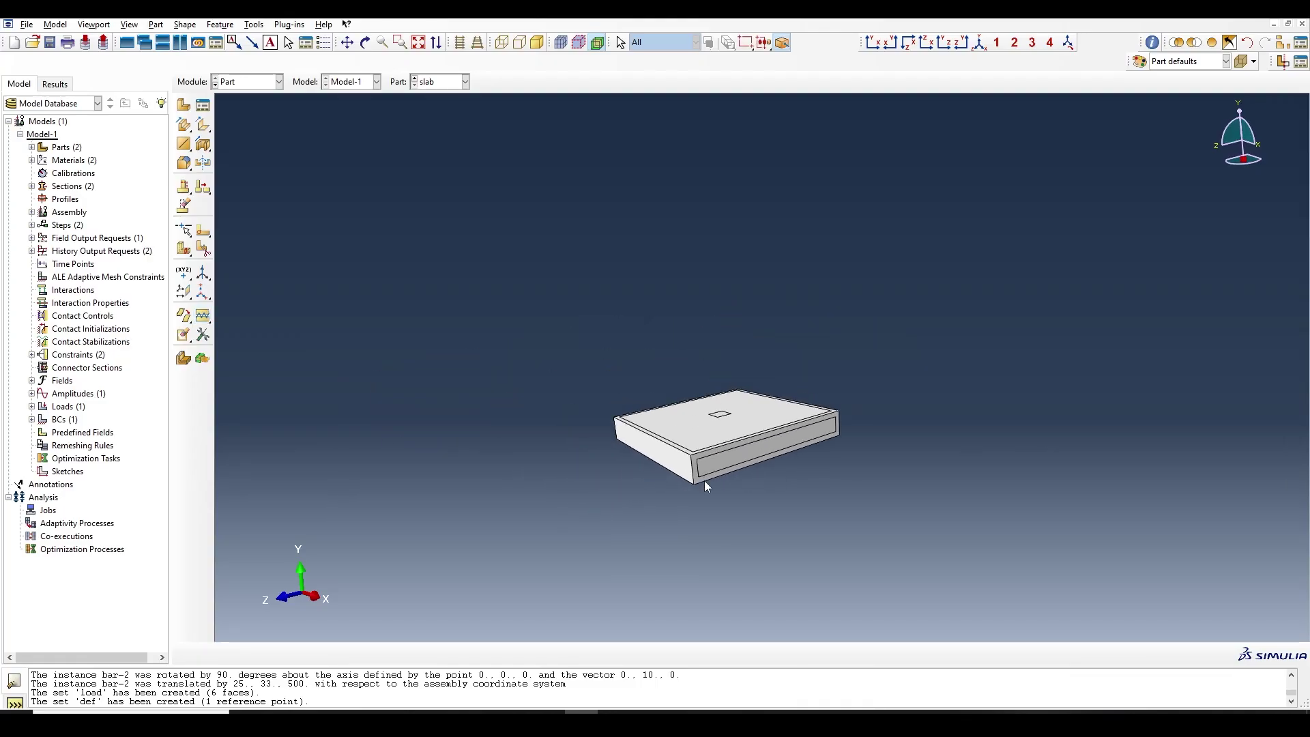
# Step: Update the validity of the bar part
pyautogui.click(203, 105)
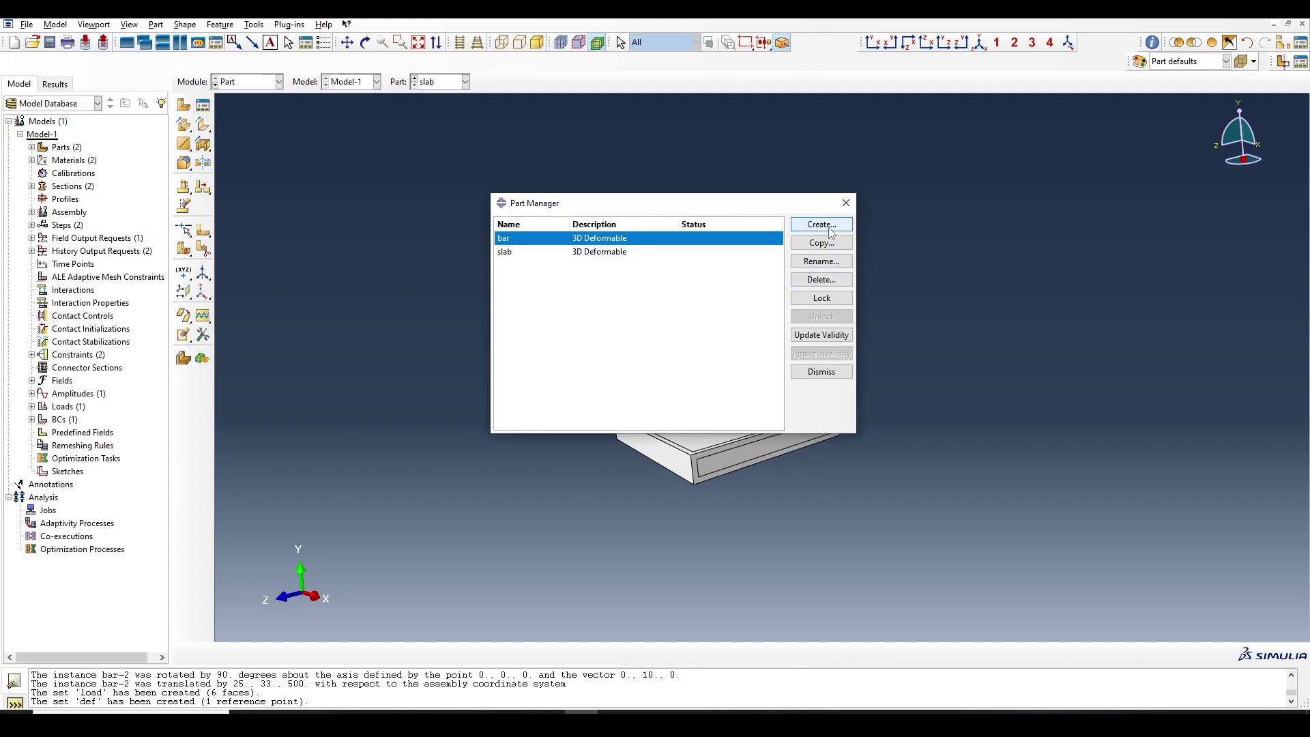
pyautogui.click(826, 335)
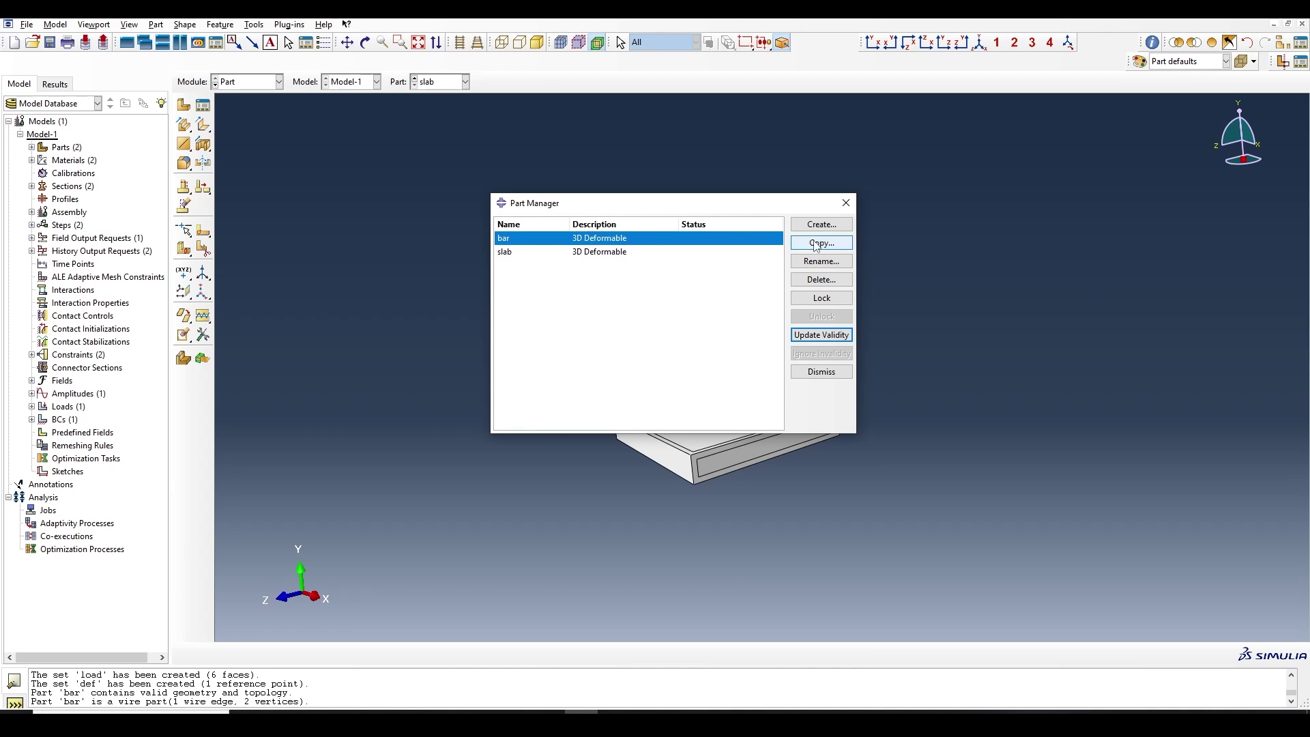
pyautogui.click(845, 204)
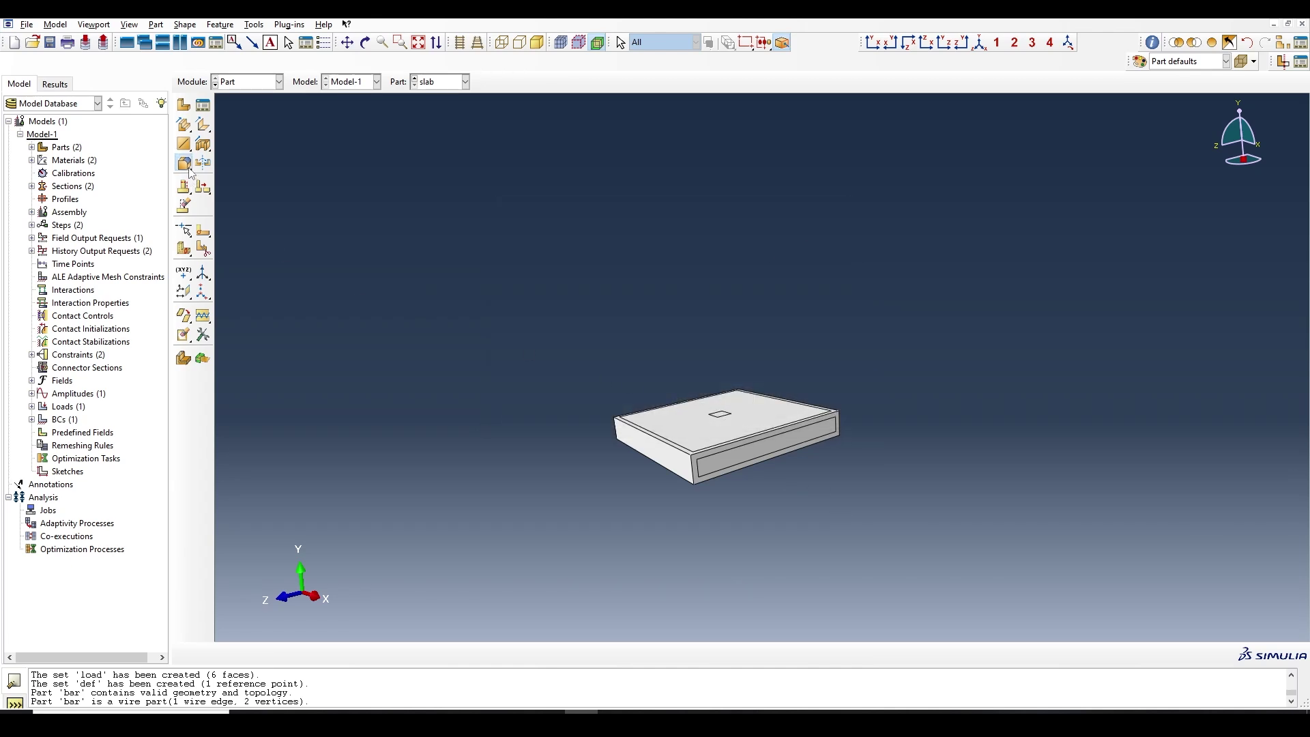
pyautogui.moveTo(184, 164); pyautogui.dragTo(331, 219)
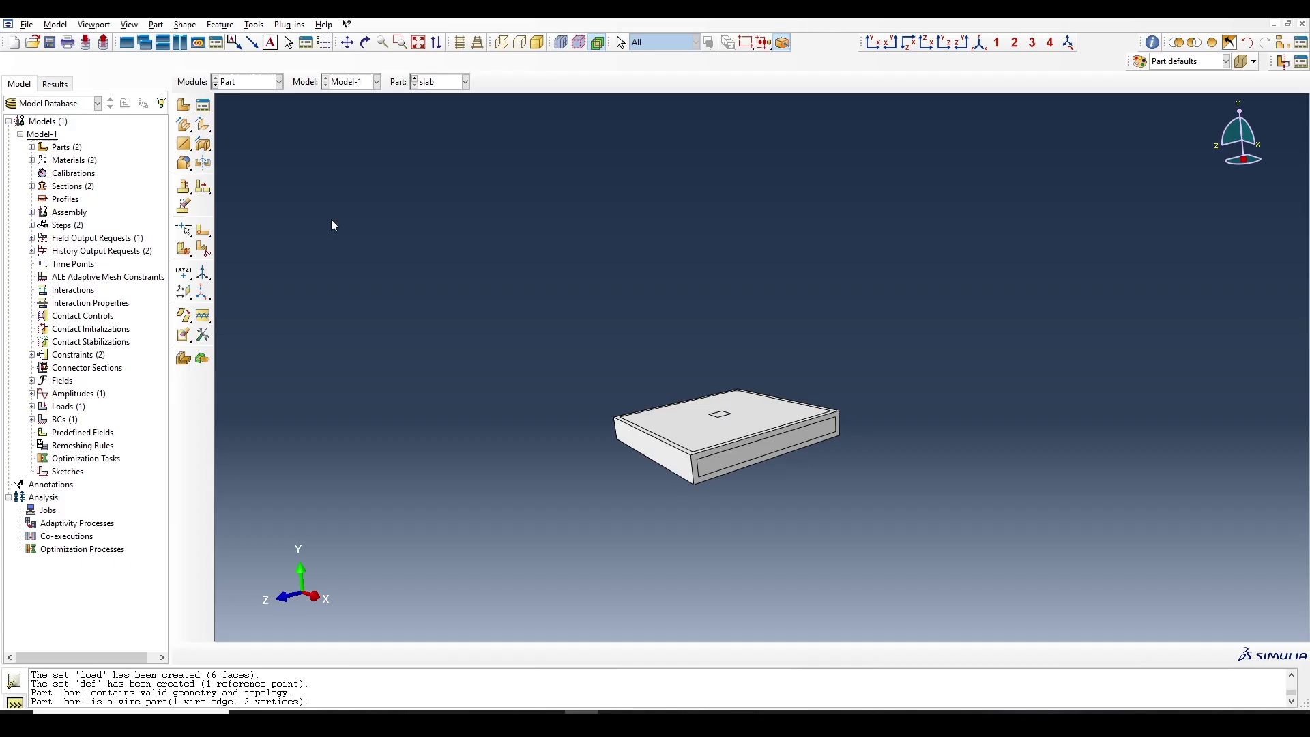
pyautogui.click(188, 152)
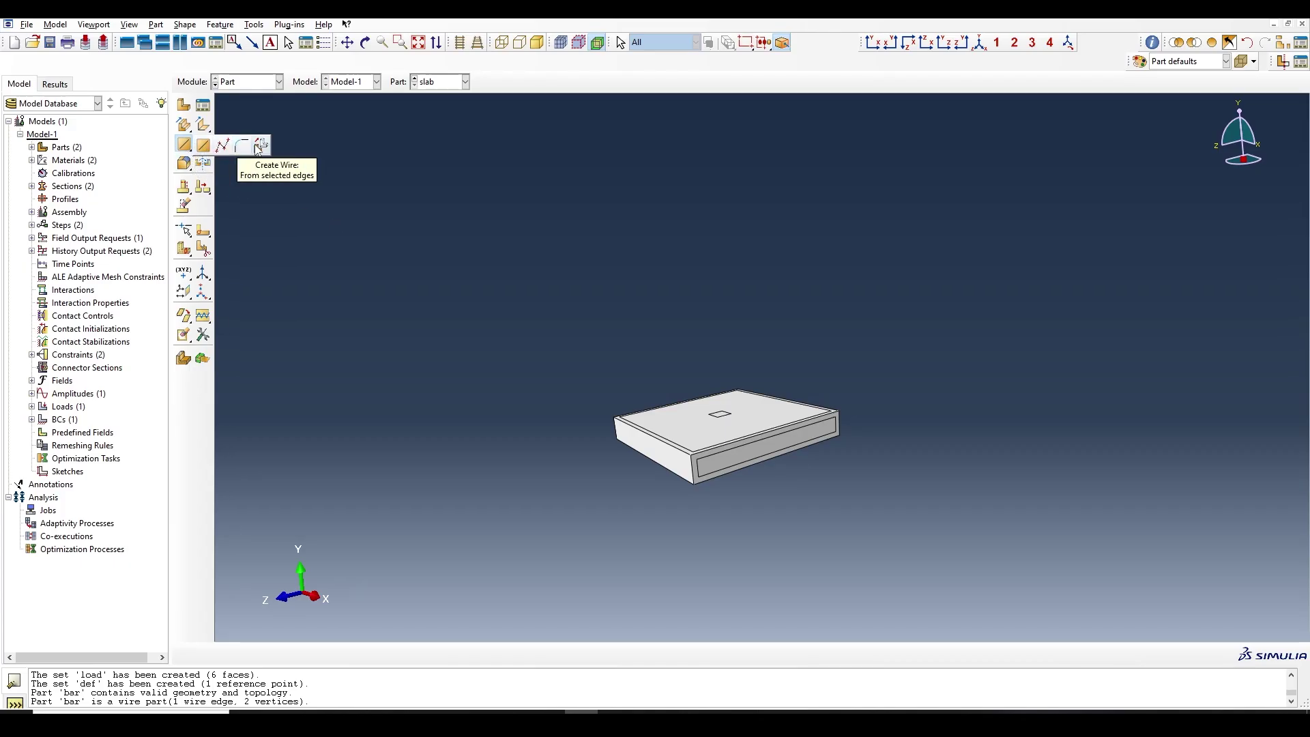
pyautogui.moveTo(256, 145); pyautogui.dragTo(523, 162)
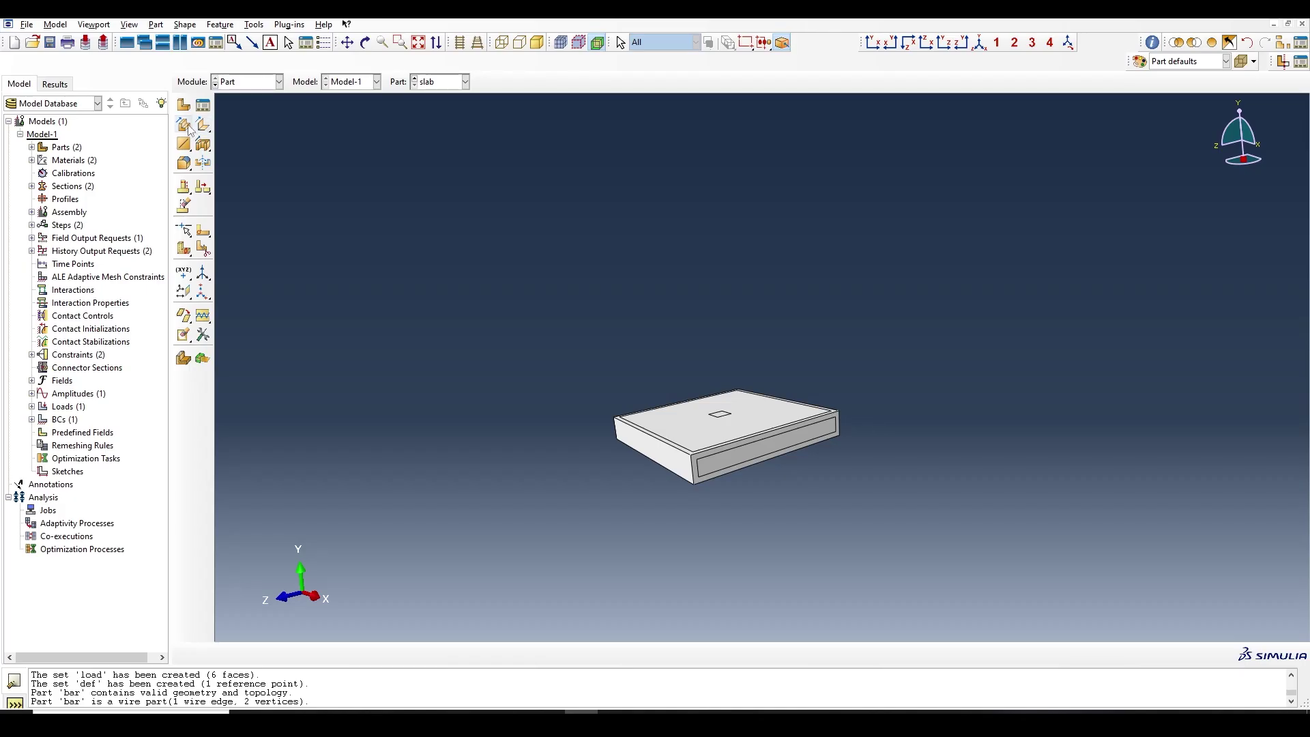
pyautogui.click(206, 129)
pyautogui.click(204, 127)
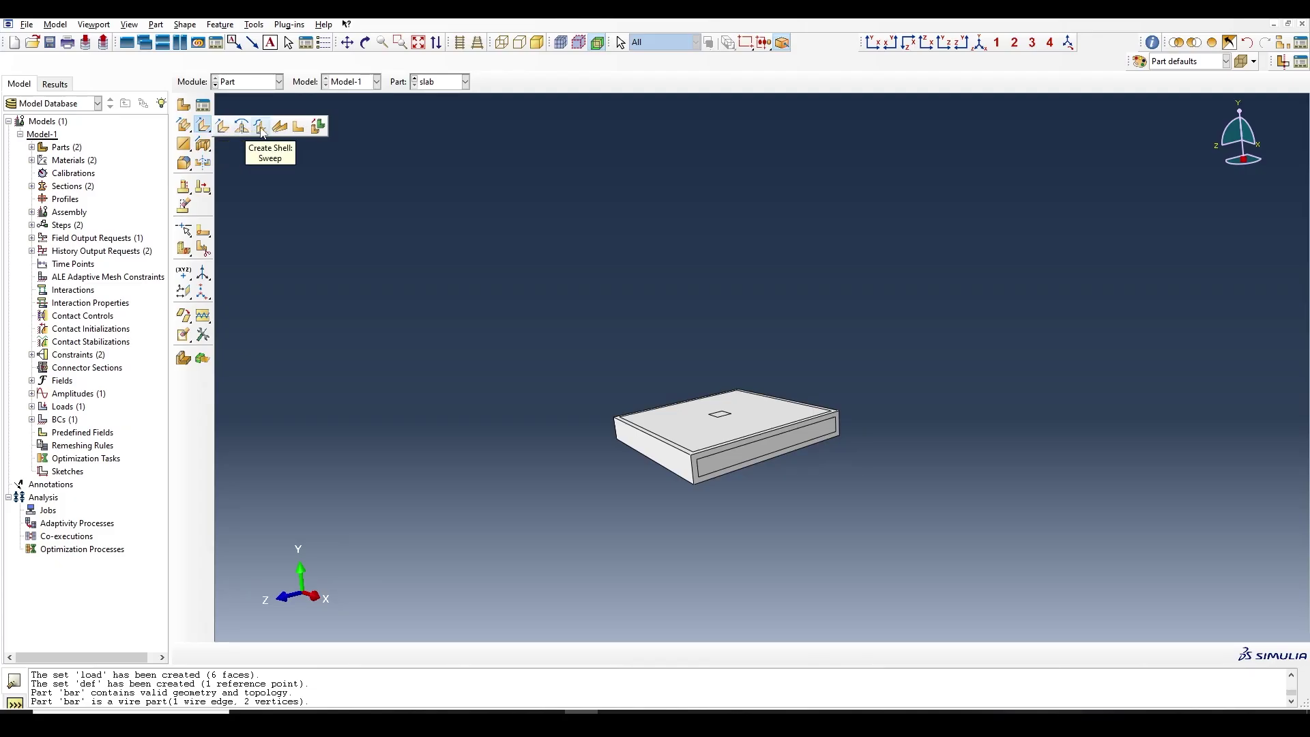
pyautogui.click(342, 171)
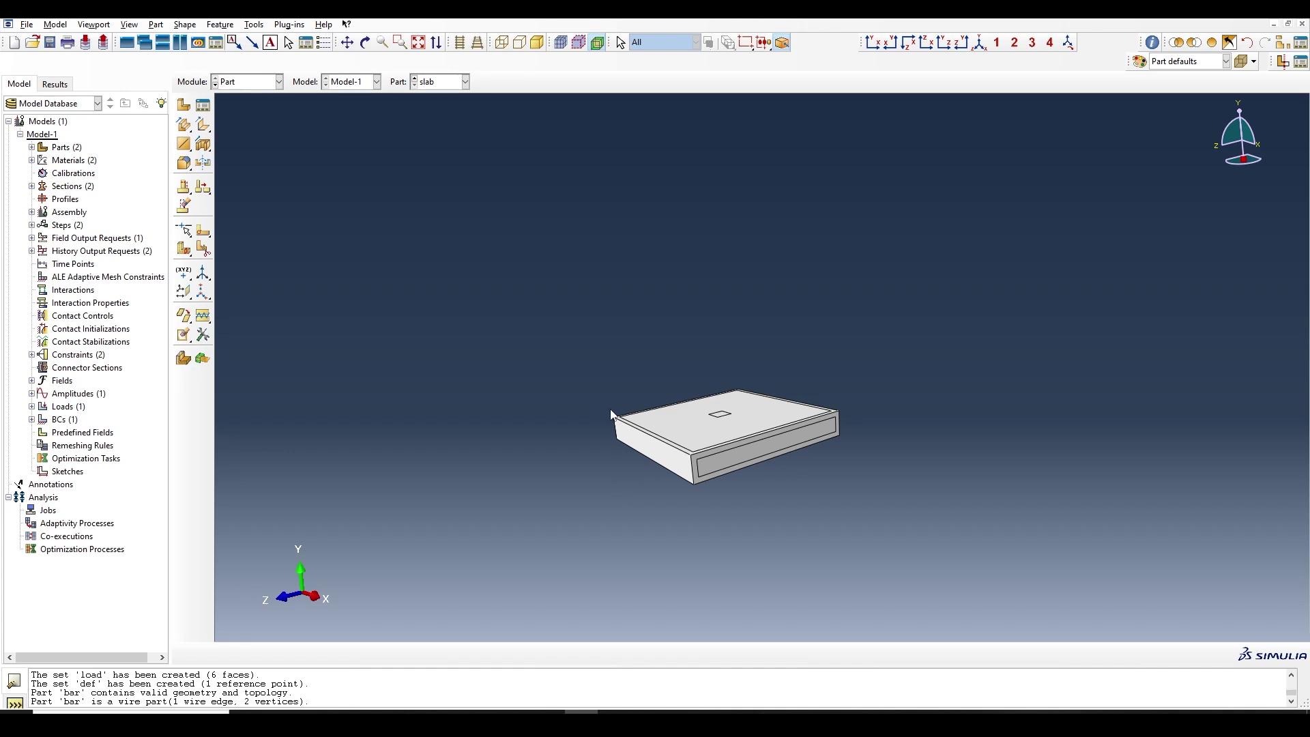
# Step: Review the assembly in the Step, Interaction and Load modules in turn, checking the constraint and boundary condition symbols on the slab
pyautogui.click(279, 82)
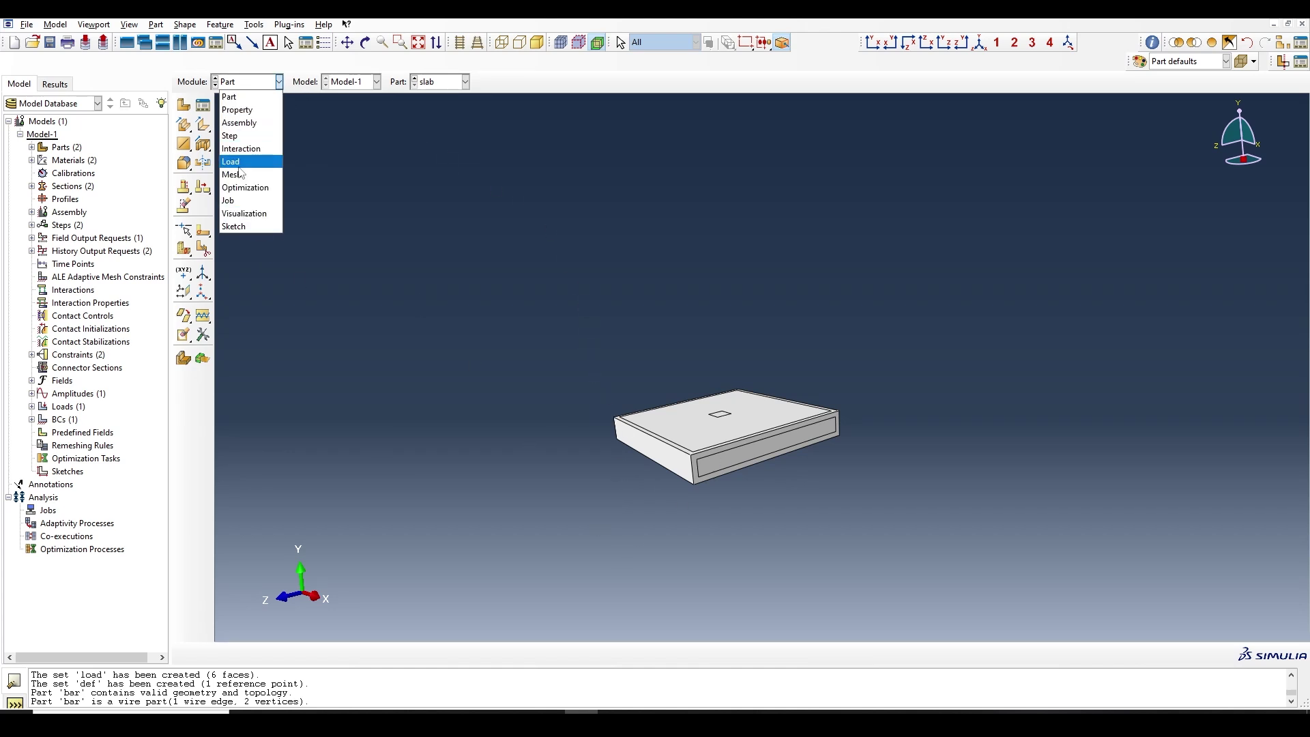
pyautogui.click(265, 138)
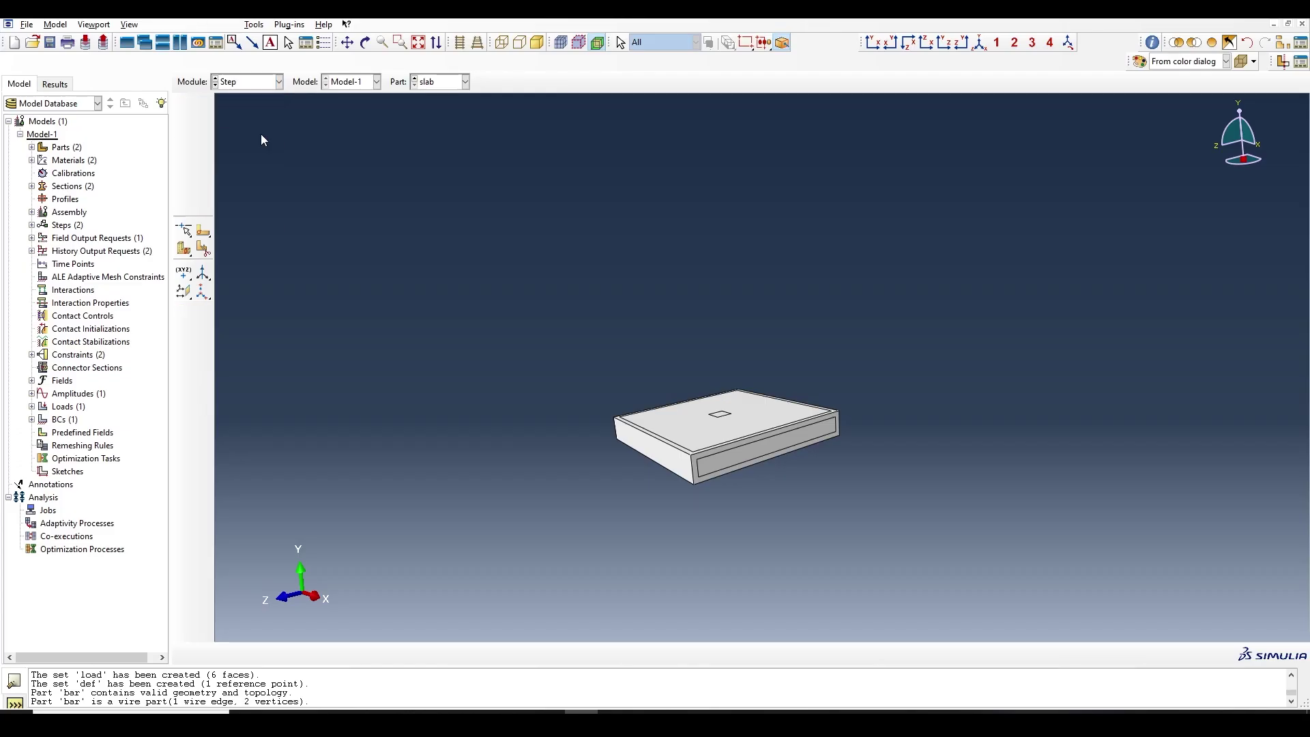
pyautogui.click(1188, 353)
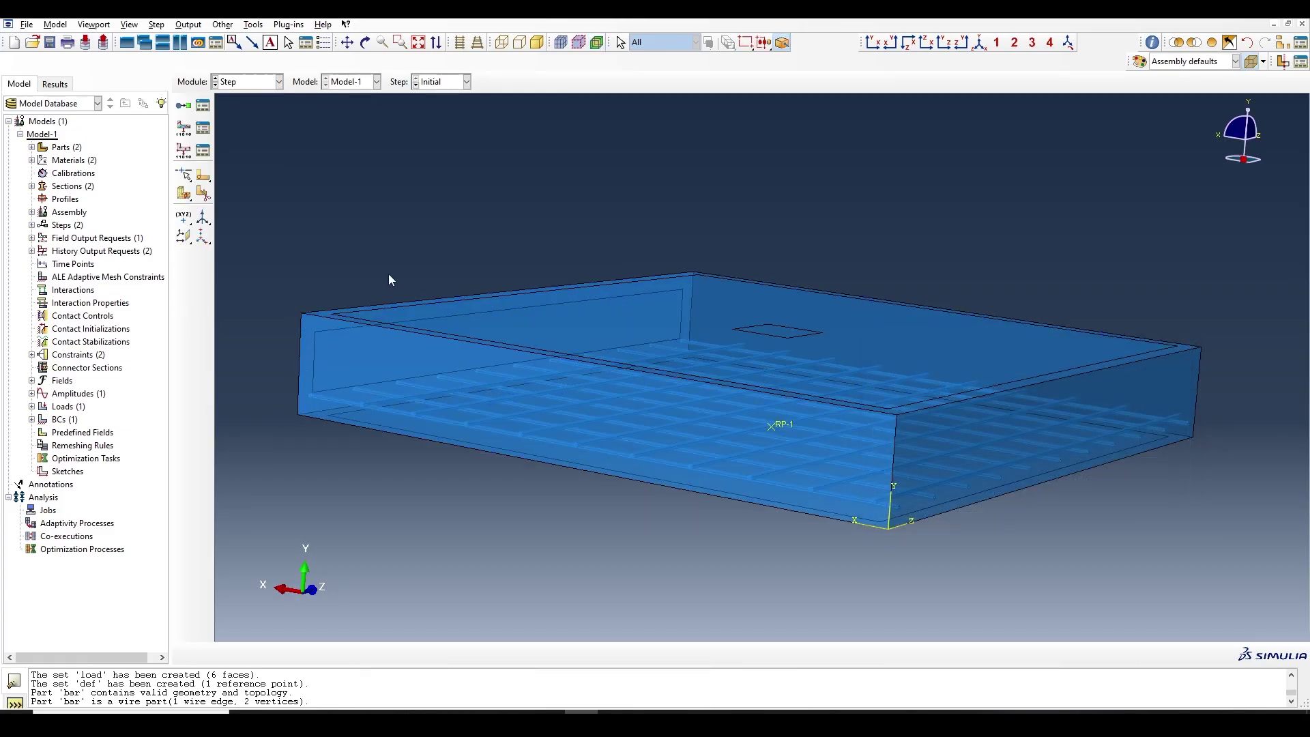
pyautogui.click(242, 82)
pyautogui.click(243, 148)
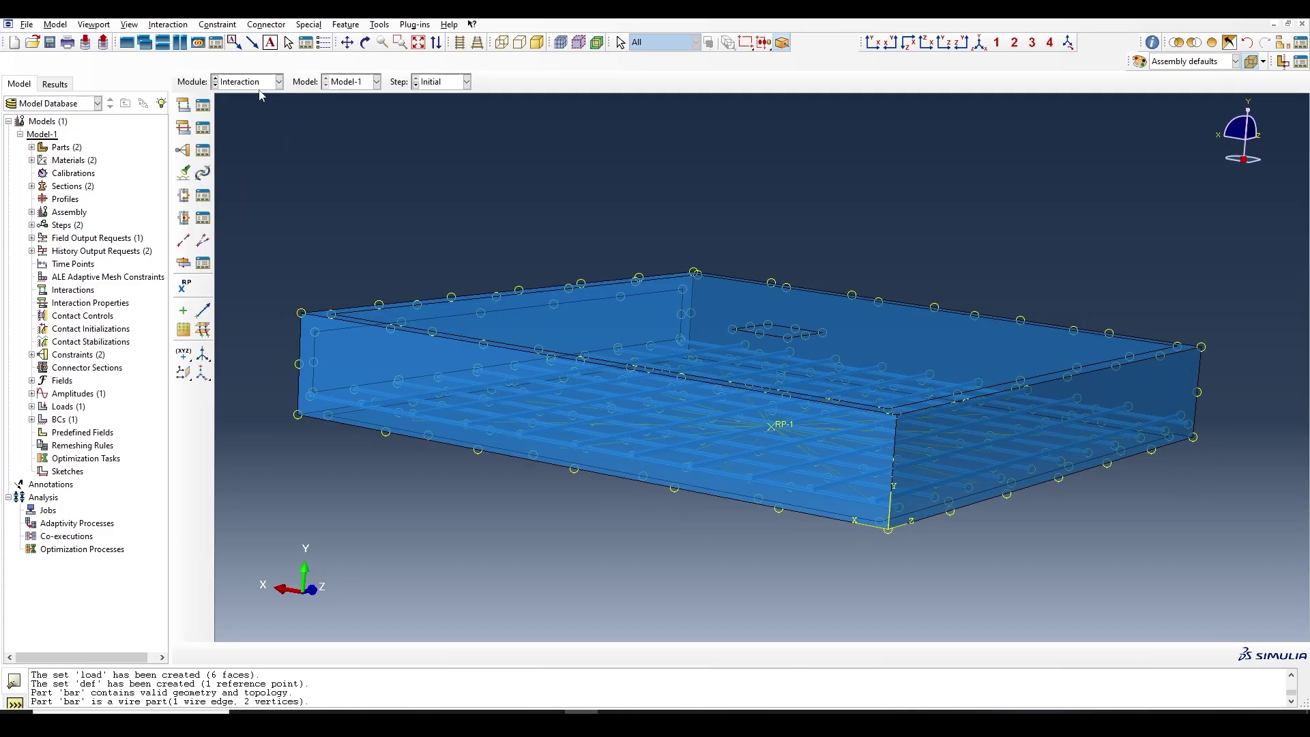
pyautogui.click(265, 82)
pyautogui.click(248, 161)
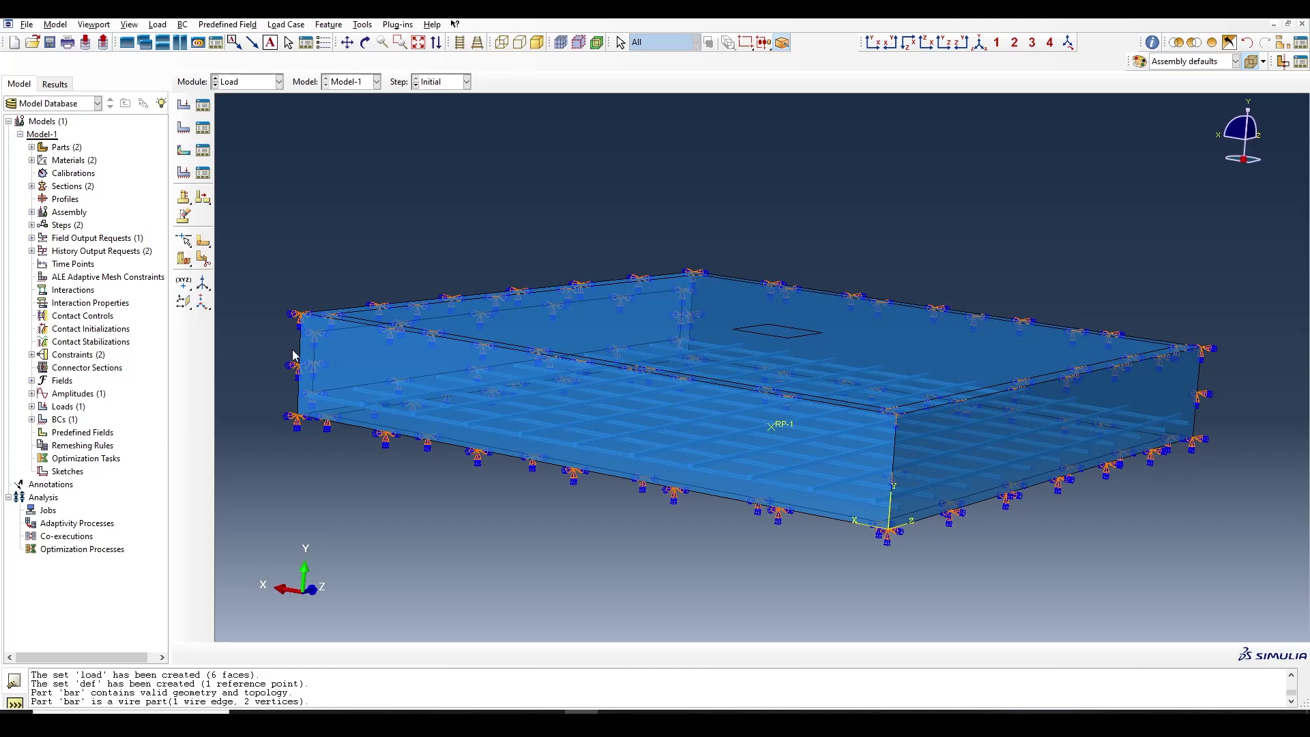
# Step: Examine from several angles where the encastre boundary condition acts on the slab's rim and side faces
pyautogui.click(366, 42)
pyautogui.moveTo(894, 470); pyautogui.dragTo(771, 435)
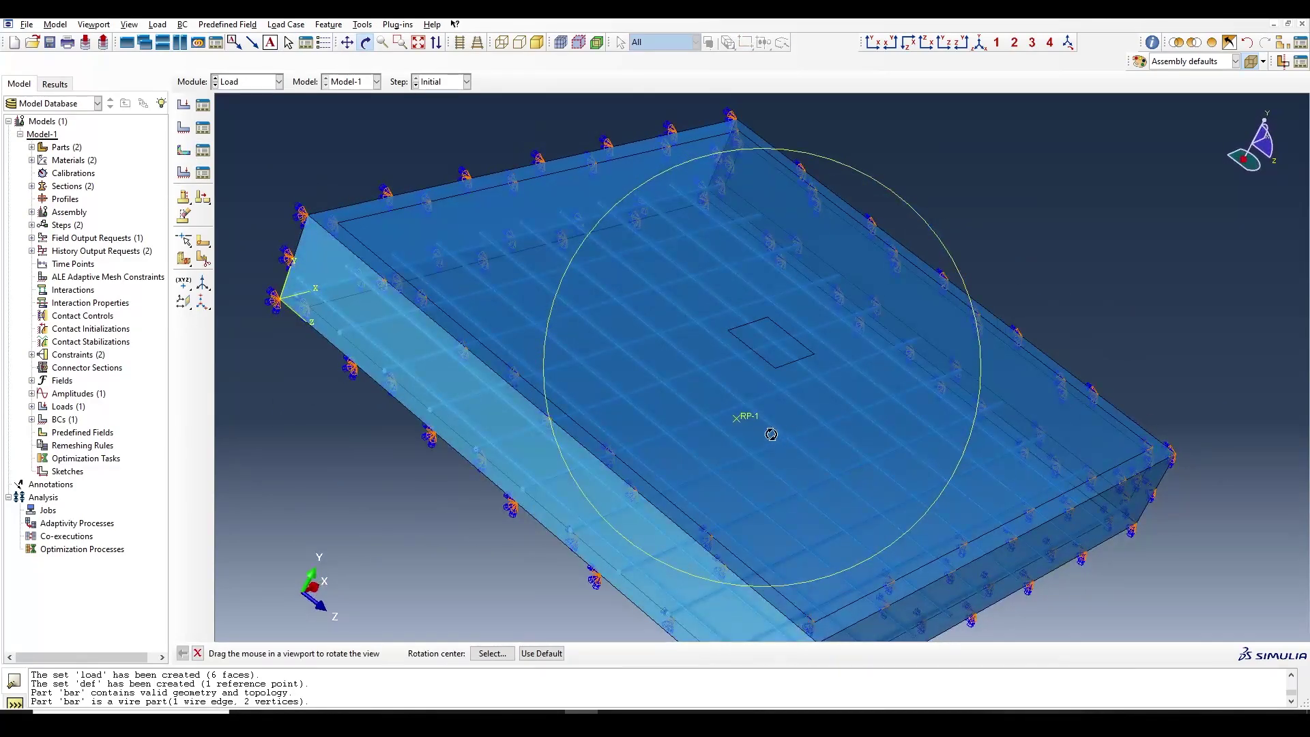
pyautogui.press('Escape')
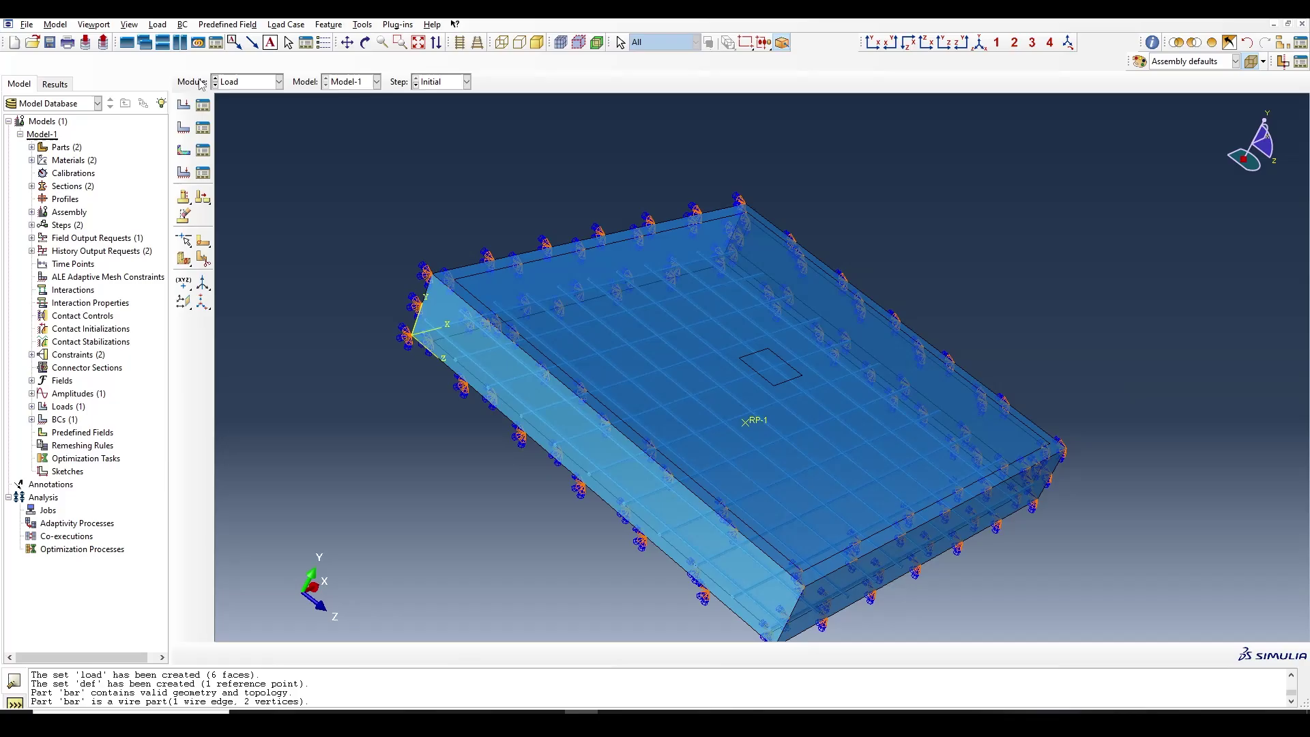
pyautogui.click(184, 127)
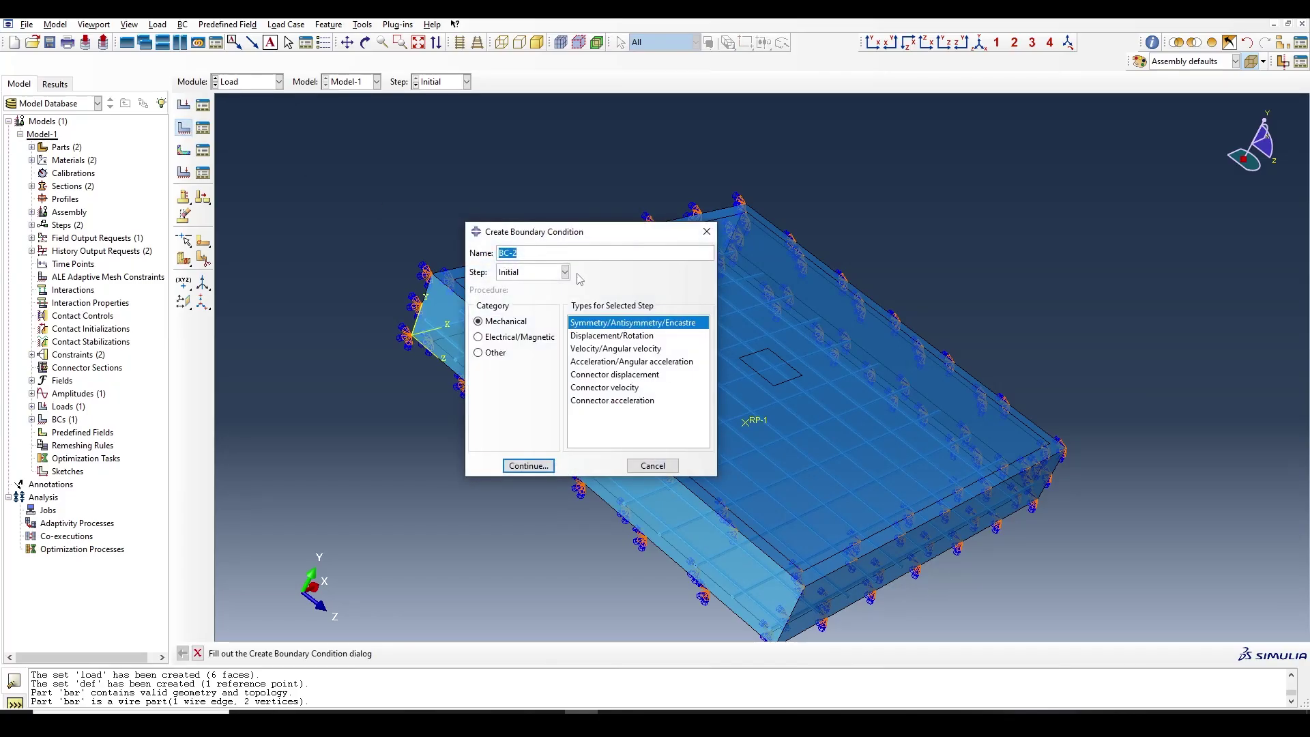
pyautogui.click(706, 232)
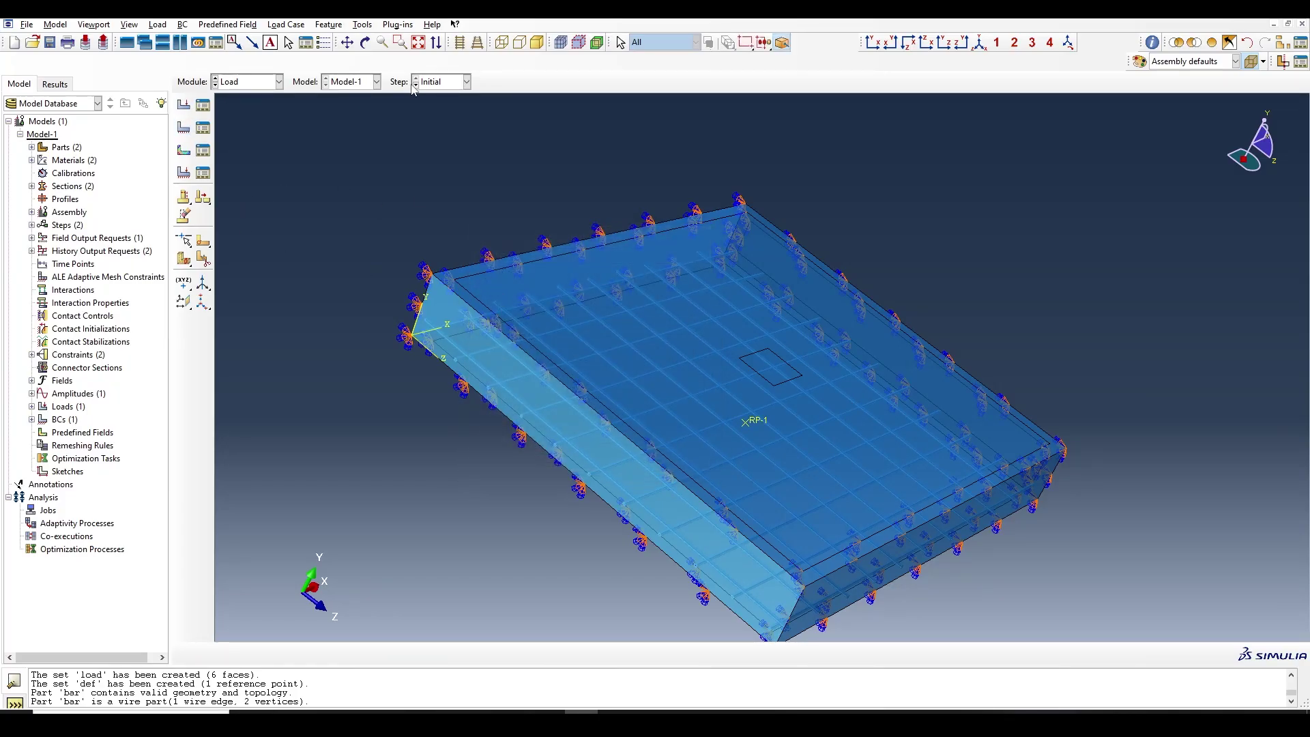
pyautogui.click(366, 42)
pyautogui.moveTo(751, 409); pyautogui.dragTo(453, 254)
pyautogui.moveTo(822, 401); pyautogui.dragTo(518, 375)
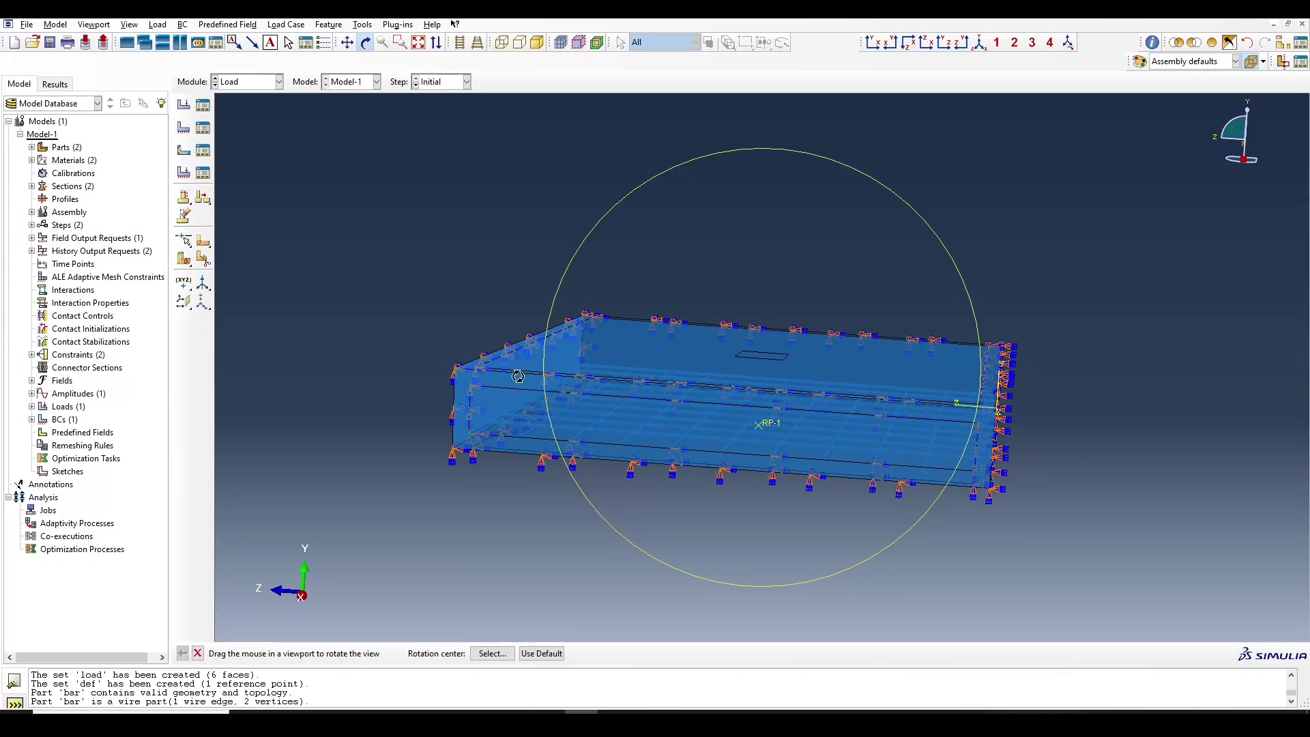
# Step: Return to the Part module and delete all features of the slab part together with their children
pyautogui.click(247, 81)
pyautogui.click(239, 96)
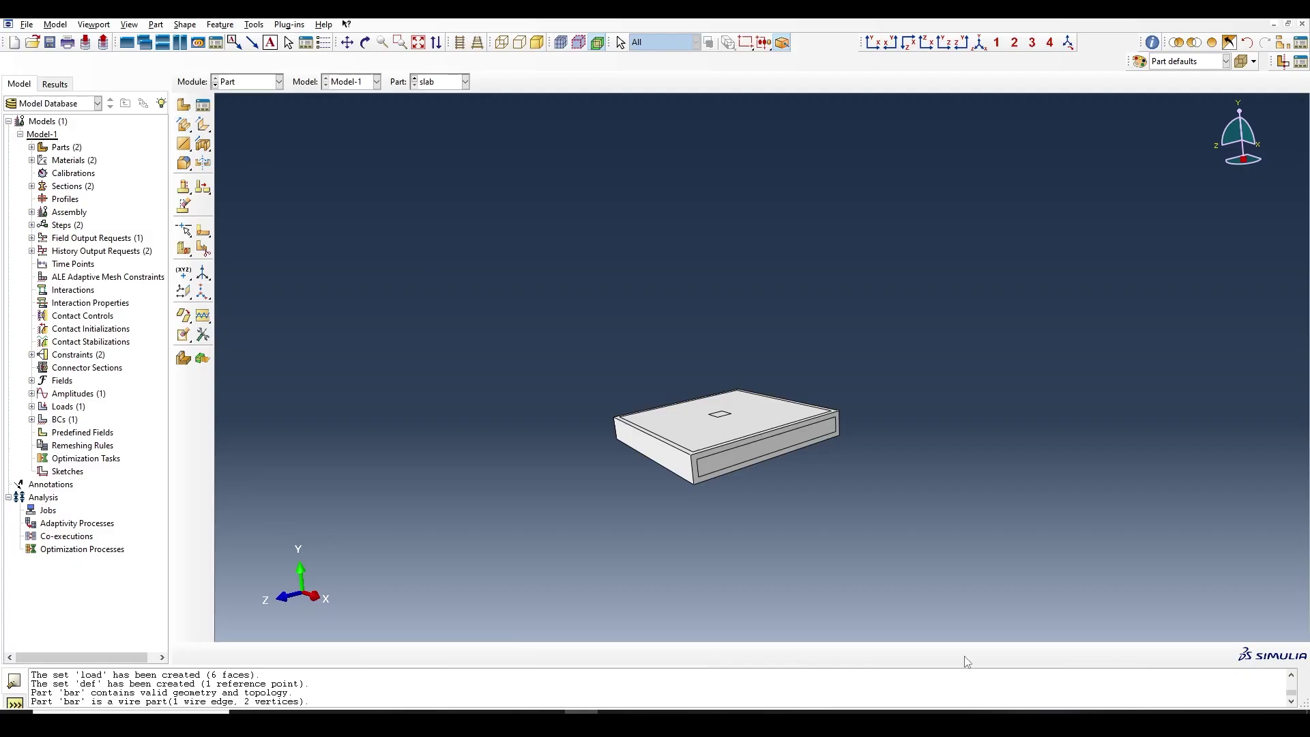
pyautogui.moveTo(949, 702); pyautogui.dragTo(454, 321)
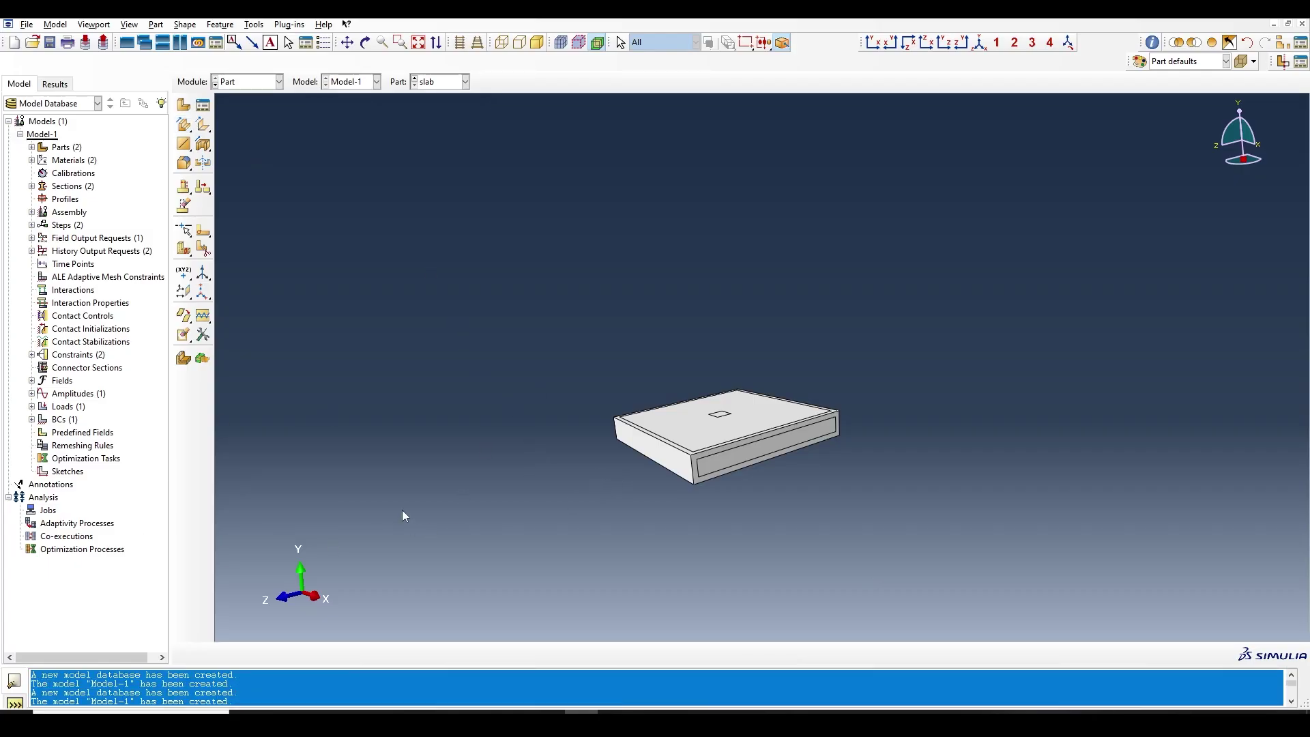
pyautogui.click(184, 205)
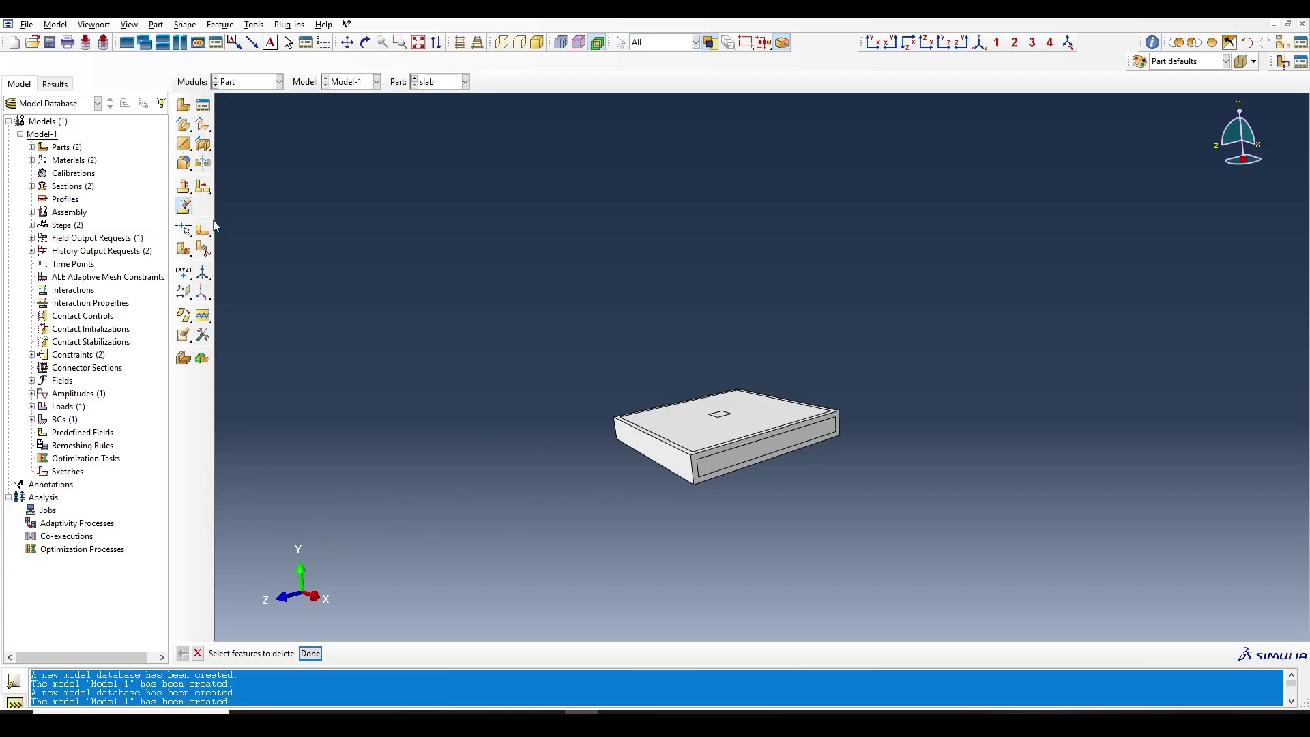
pyautogui.moveTo(1042, 495); pyautogui.dragTo(380, 305)
pyautogui.click(311, 653)
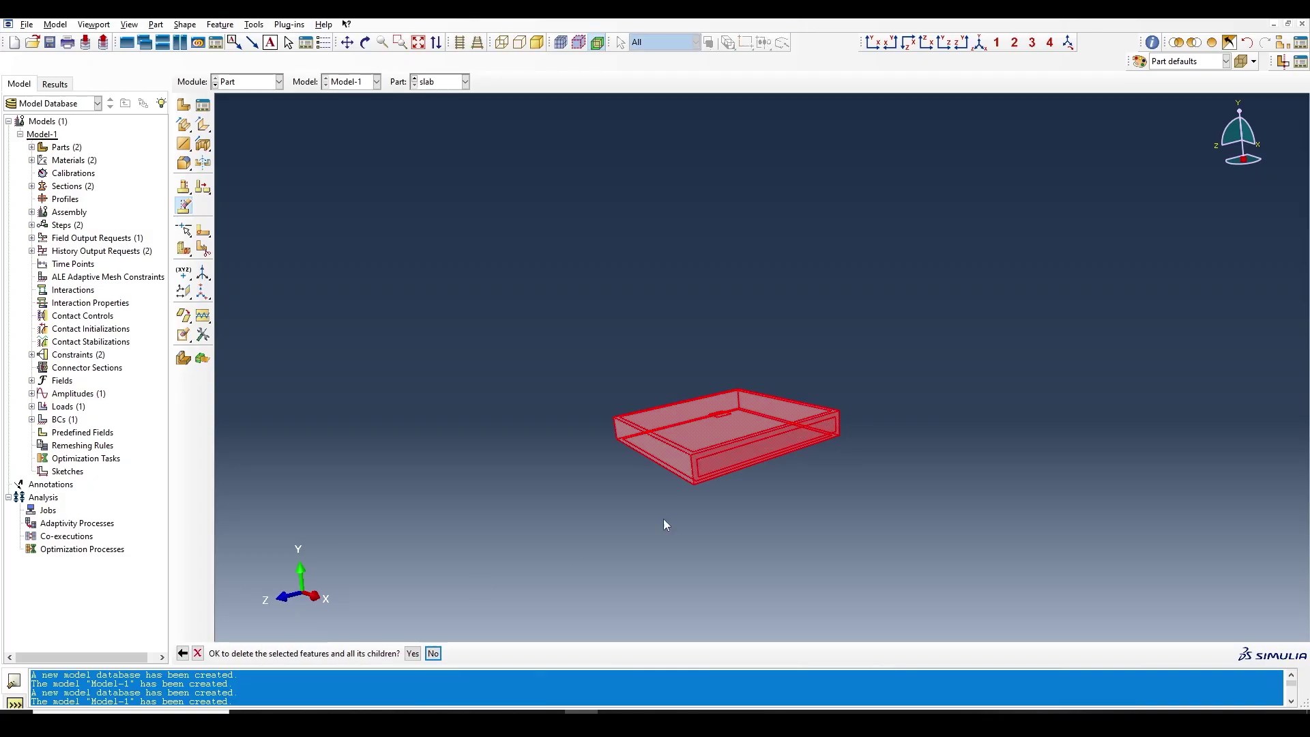
pyautogui.click(412, 653)
# Step: Try to create a 3D deformable solid extrusion part named slab with an approximate size of 1000
pyautogui.click(184, 104)
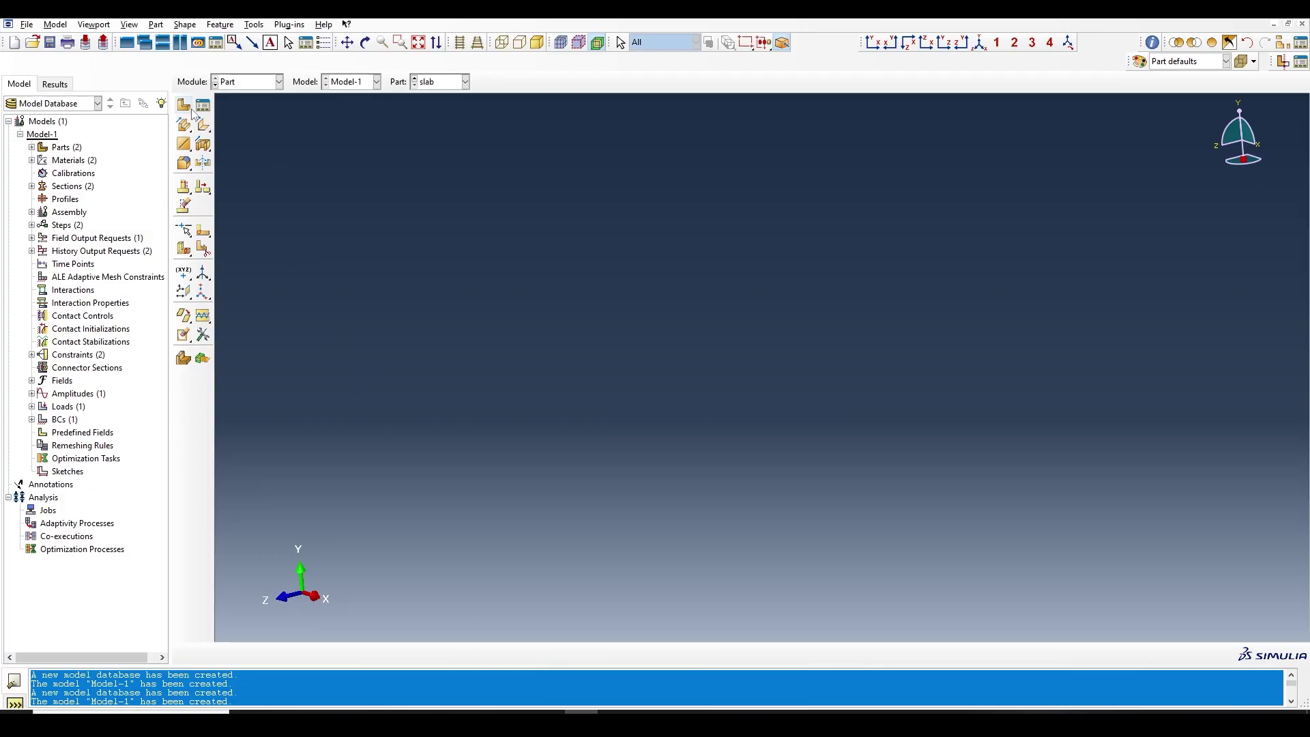
pyautogui.write('slab')
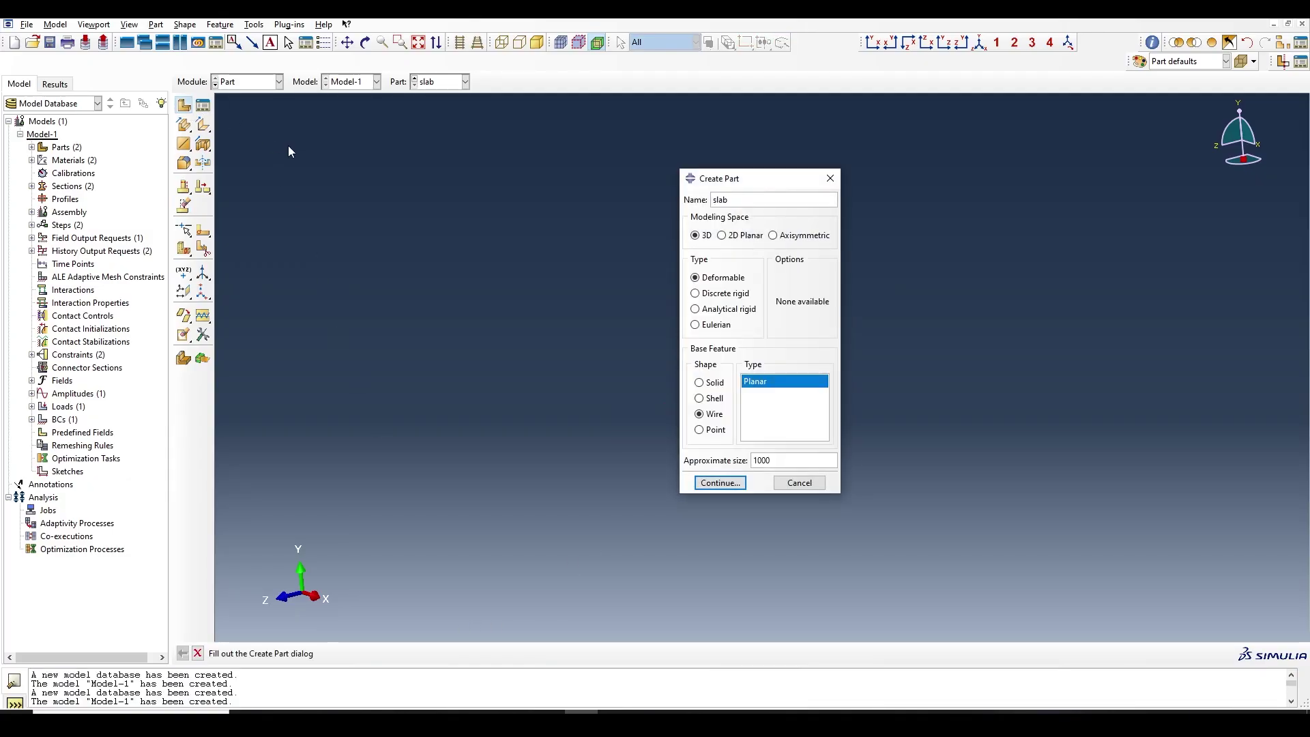
pyautogui.click(710, 383)
pyautogui.click(721, 483)
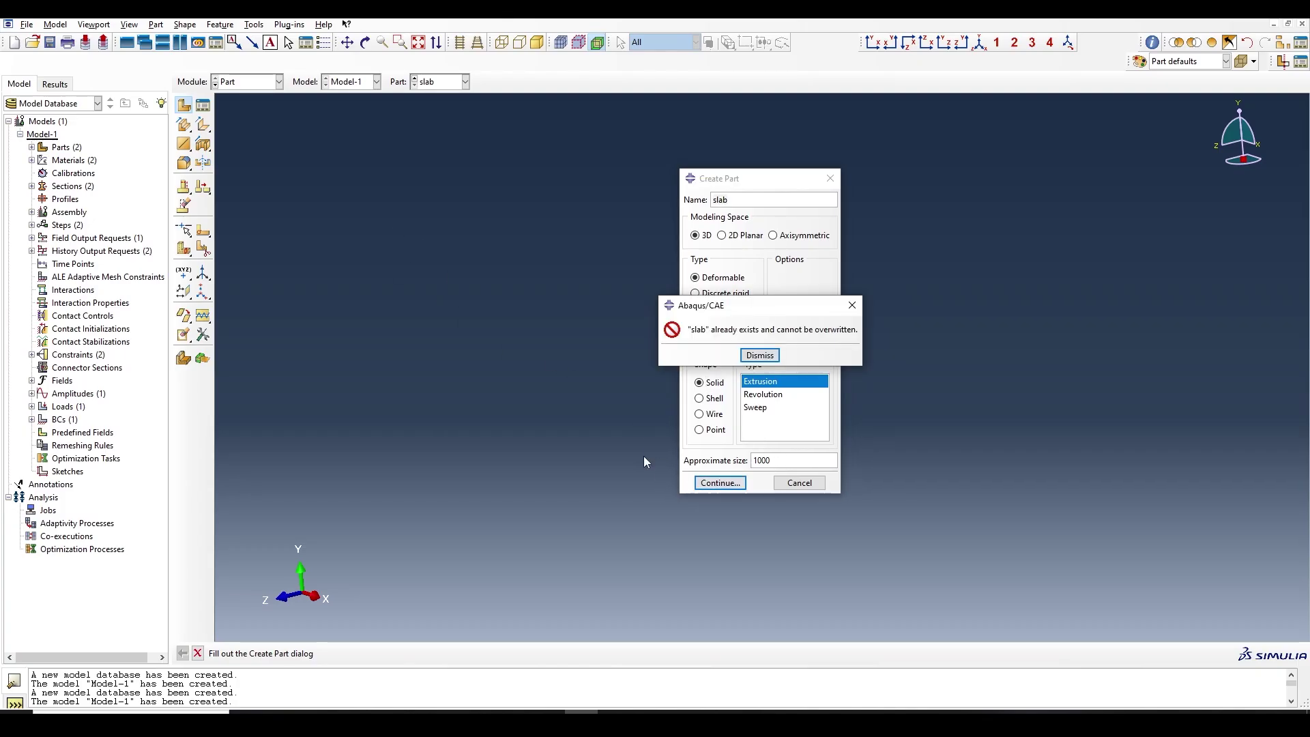
pyautogui.click(853, 305)
pyautogui.click(830, 178)
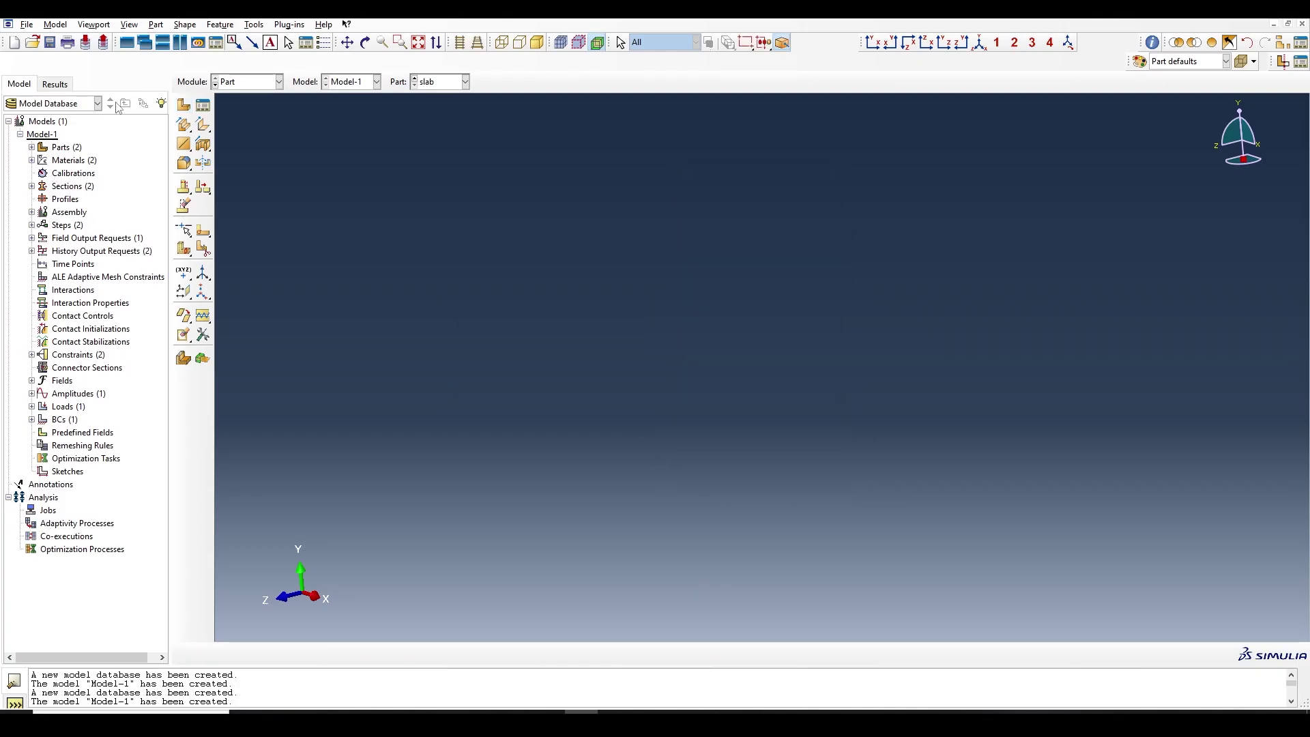
# Step: Delete the existing slab part from the model
pyautogui.click(208, 104)
pyautogui.click(683, 251)
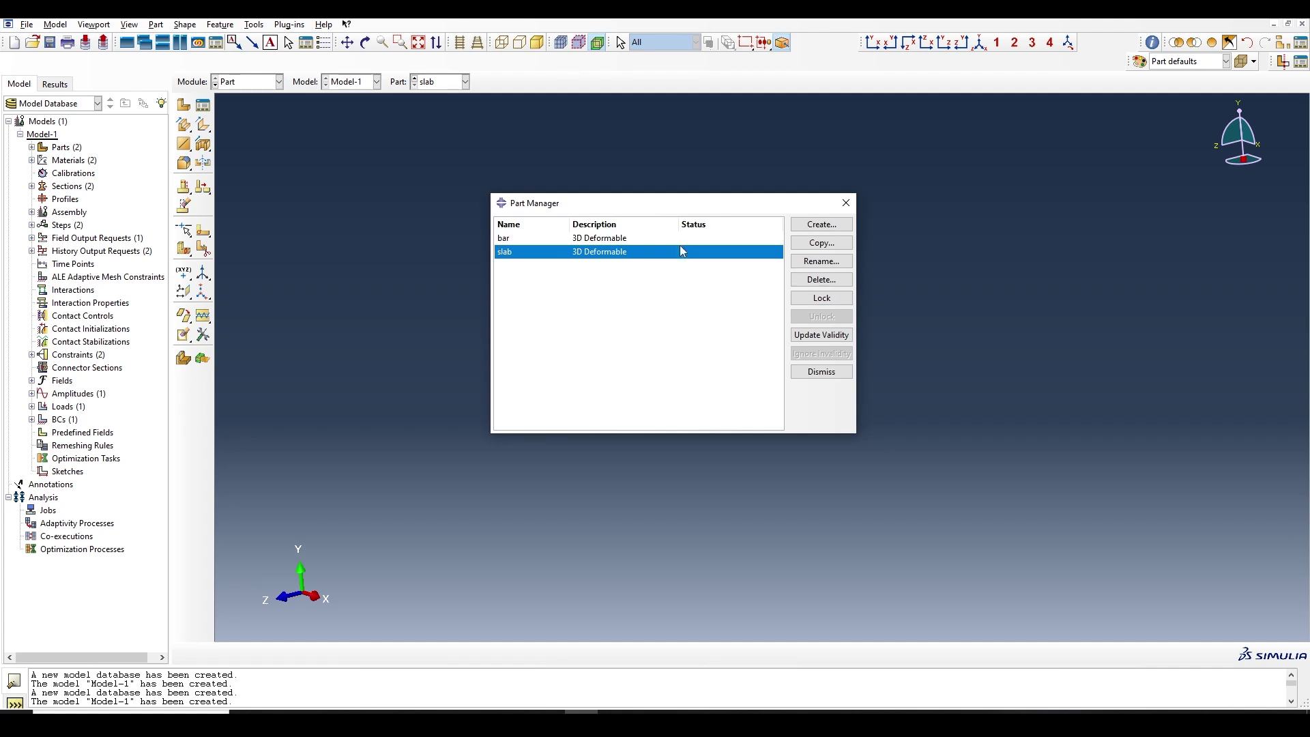
pyautogui.click(837, 284)
pyautogui.click(628, 378)
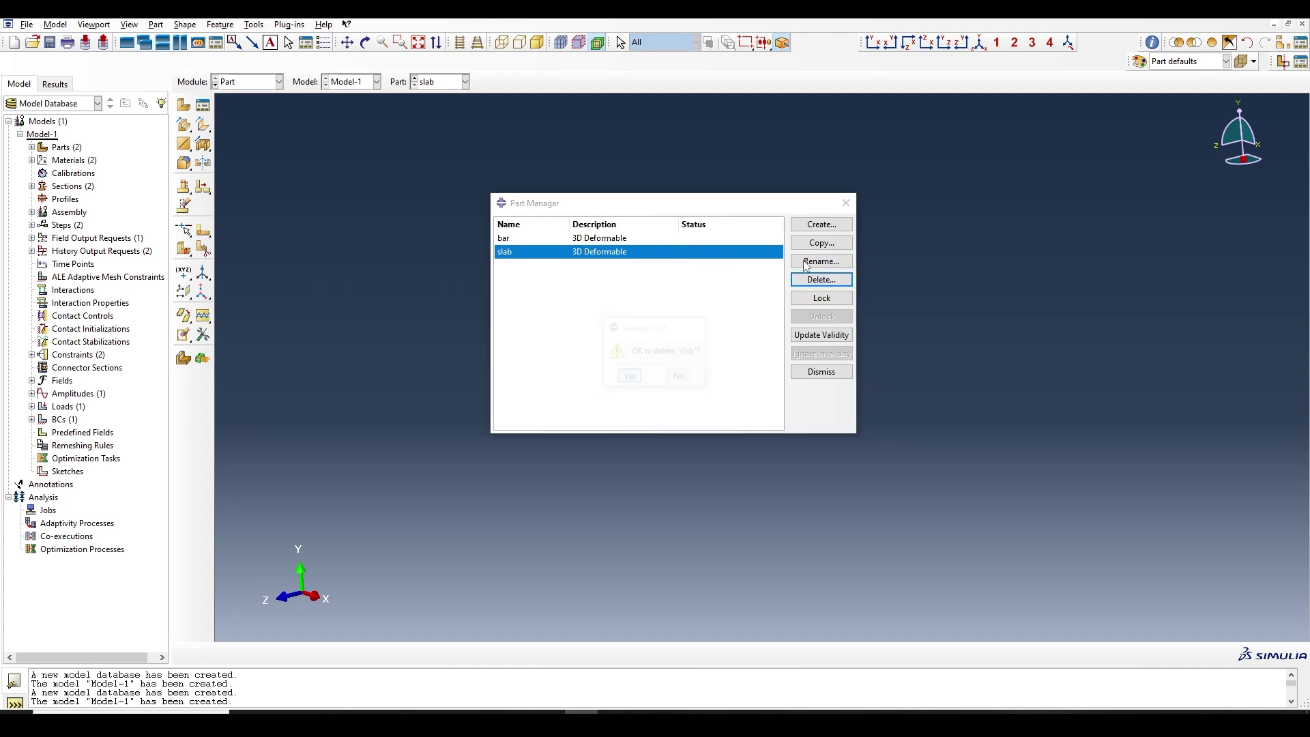
pyautogui.click(846, 202)
# Step: Create a 3D deformable planar wire part named slab from a rectangle starting at 0,0
pyautogui.click(184, 104)
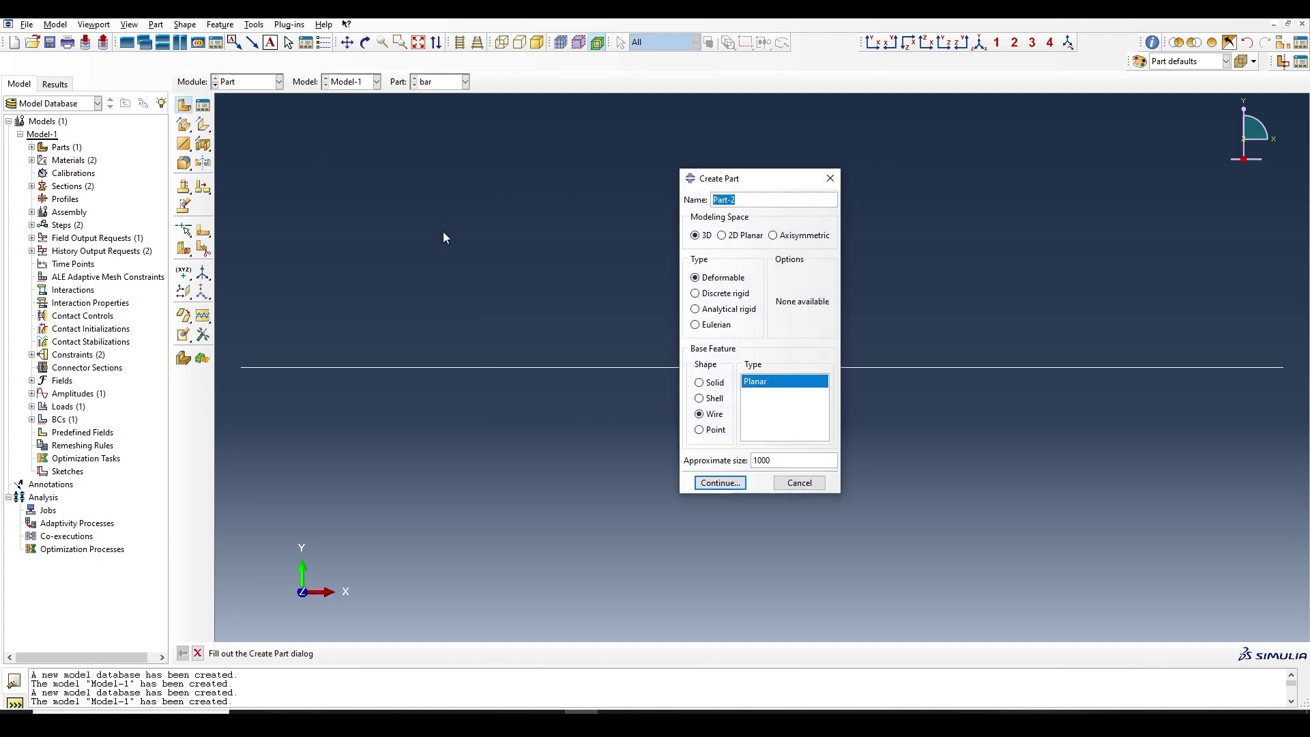
pyautogui.write('slab')
pyautogui.press('Return')
pyautogui.click(211, 108)
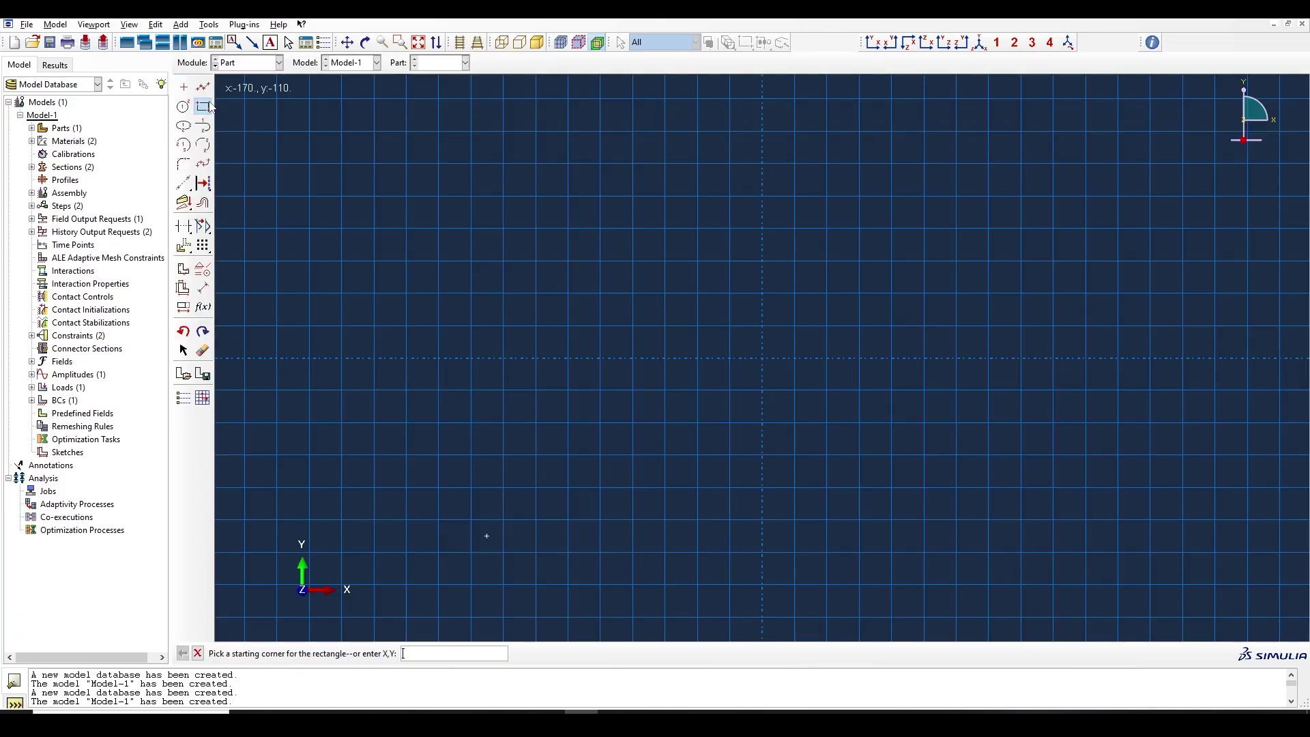
pyautogui.write('0,0')
pyautogui.press('Return')
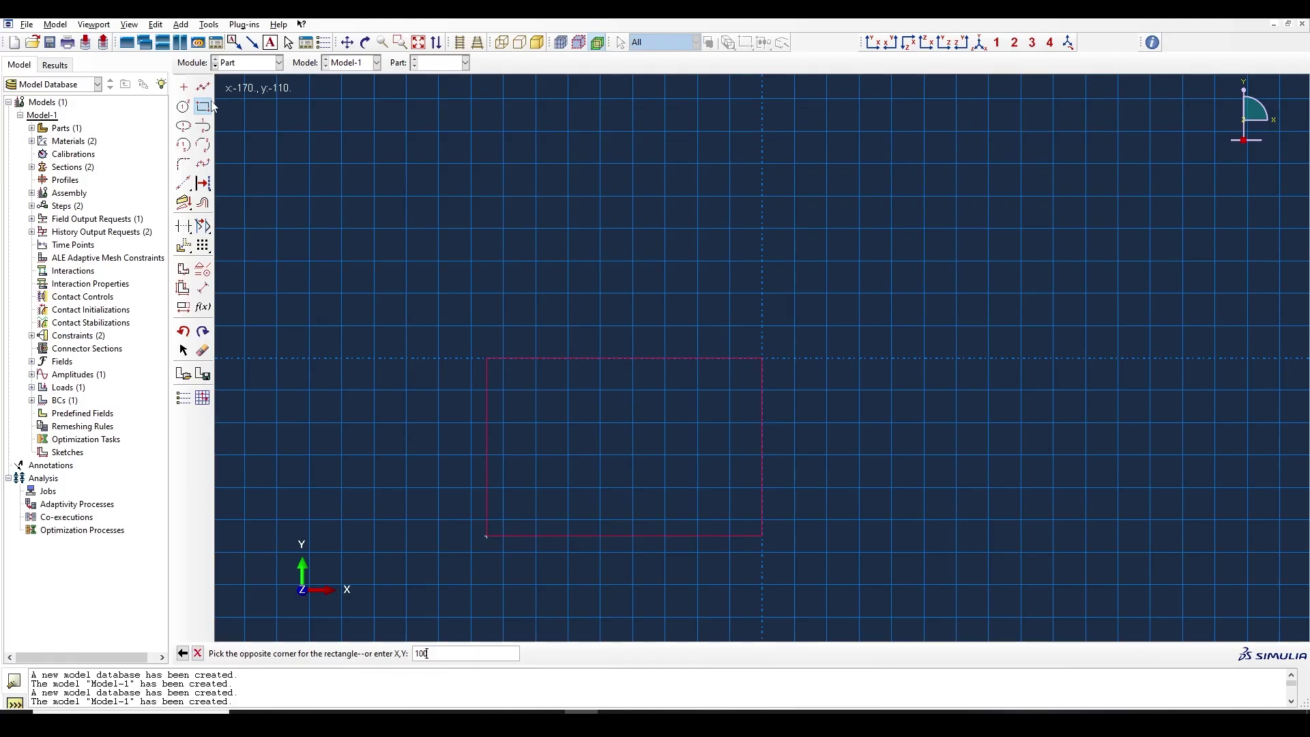
pyautogui.press('Return')
pyautogui.press('Return')
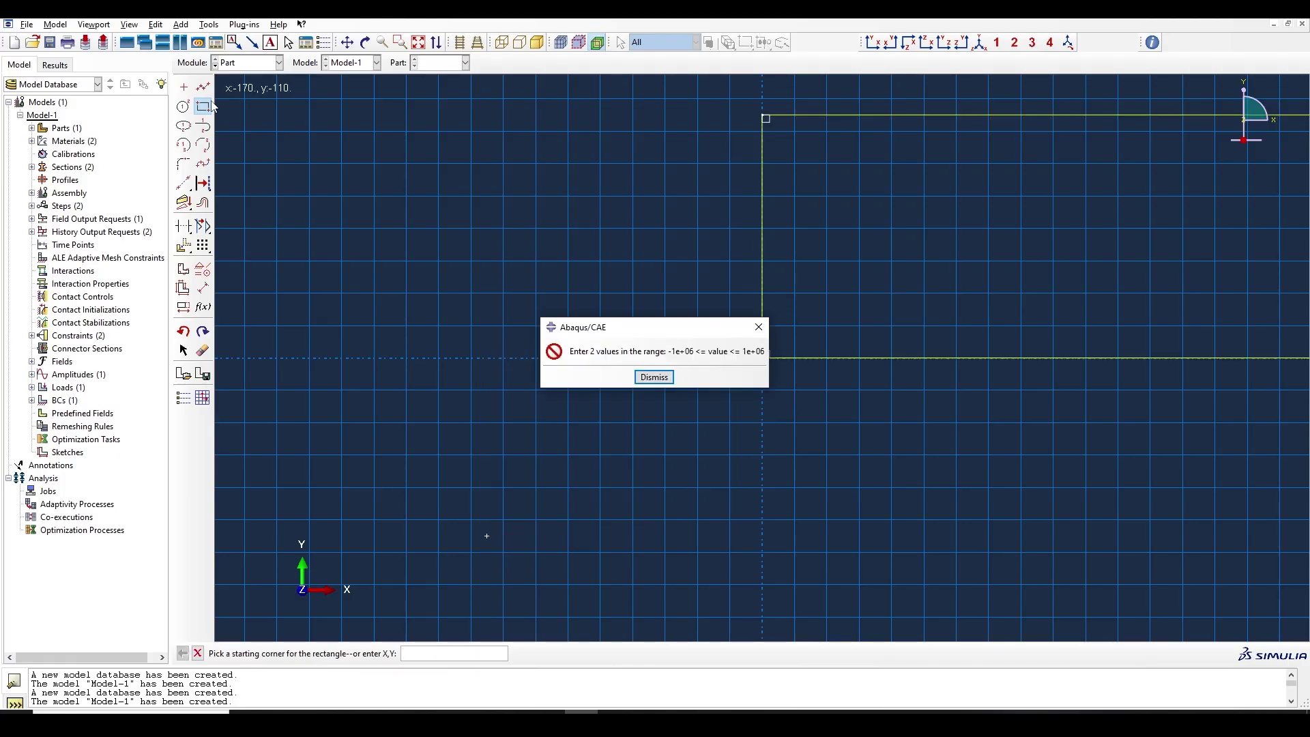
pyautogui.press('Escape')
pyautogui.press('Escape')
pyautogui.click(338, 653)
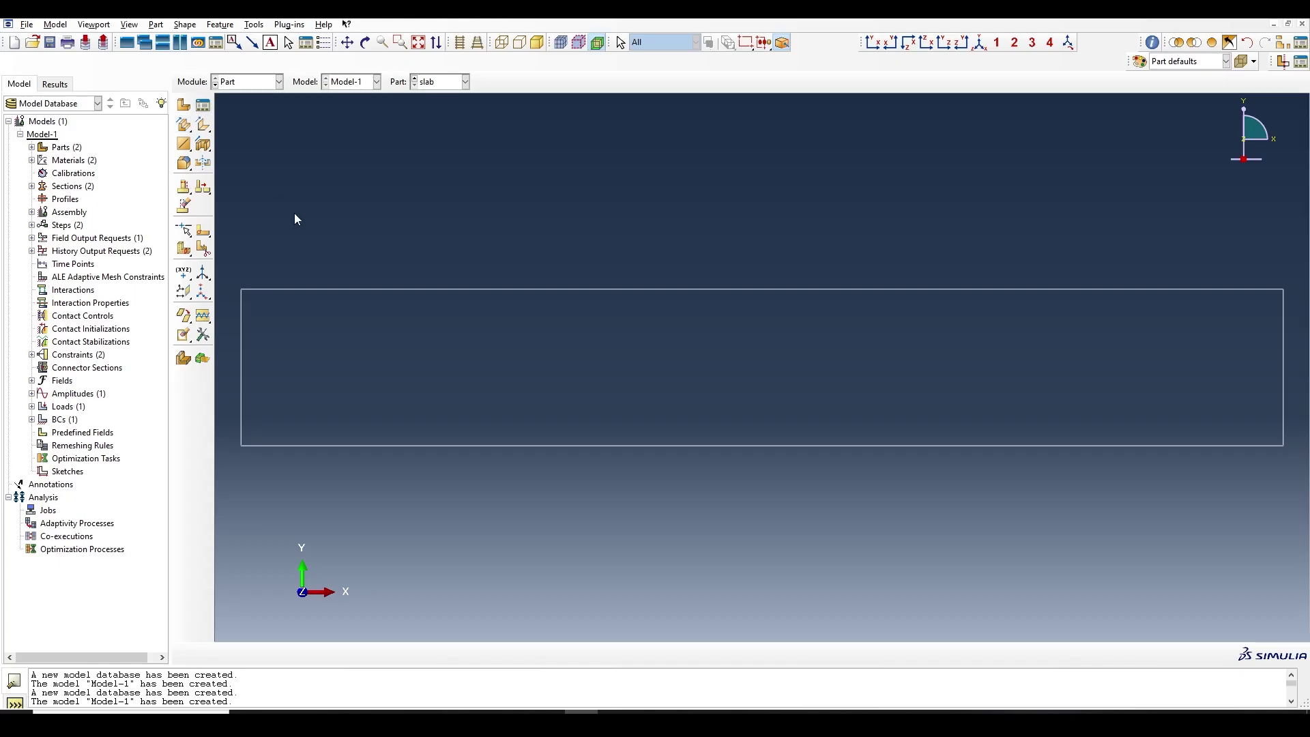
# Step: Delete the wire version of the slab part
pyautogui.click(202, 104)
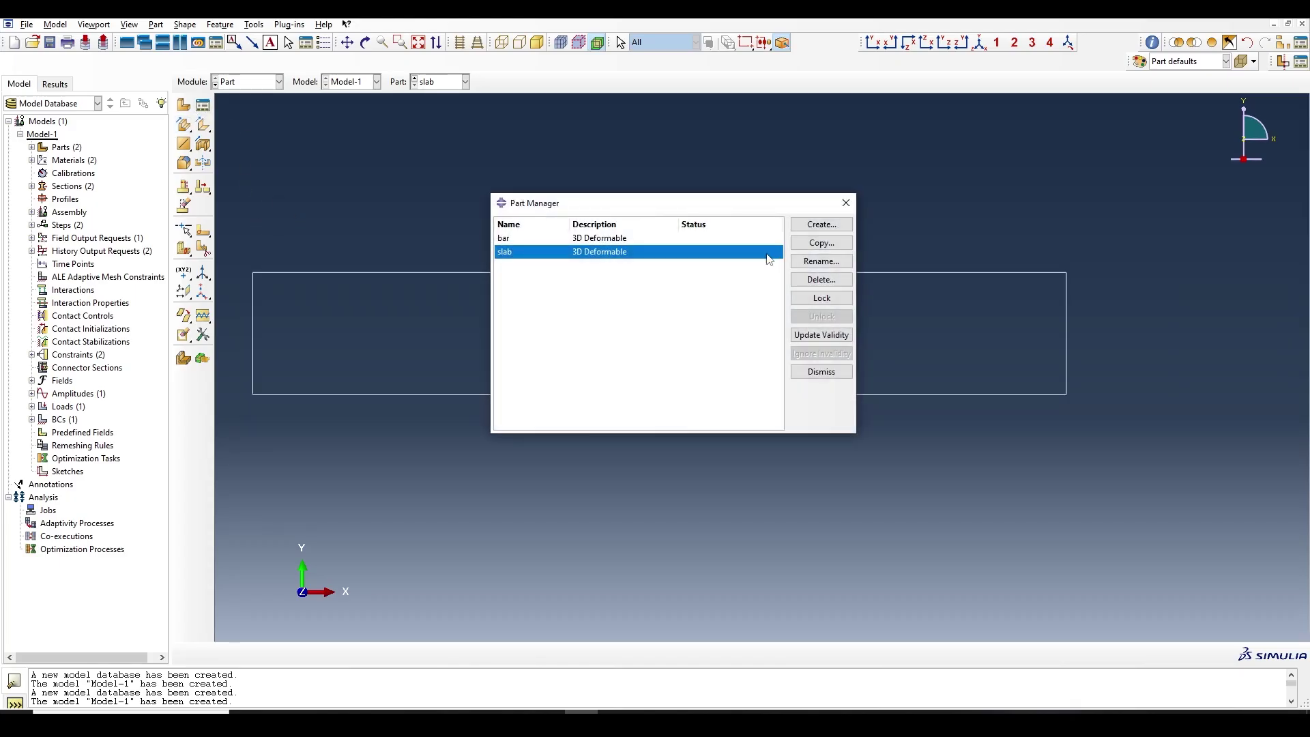
pyautogui.click(824, 277)
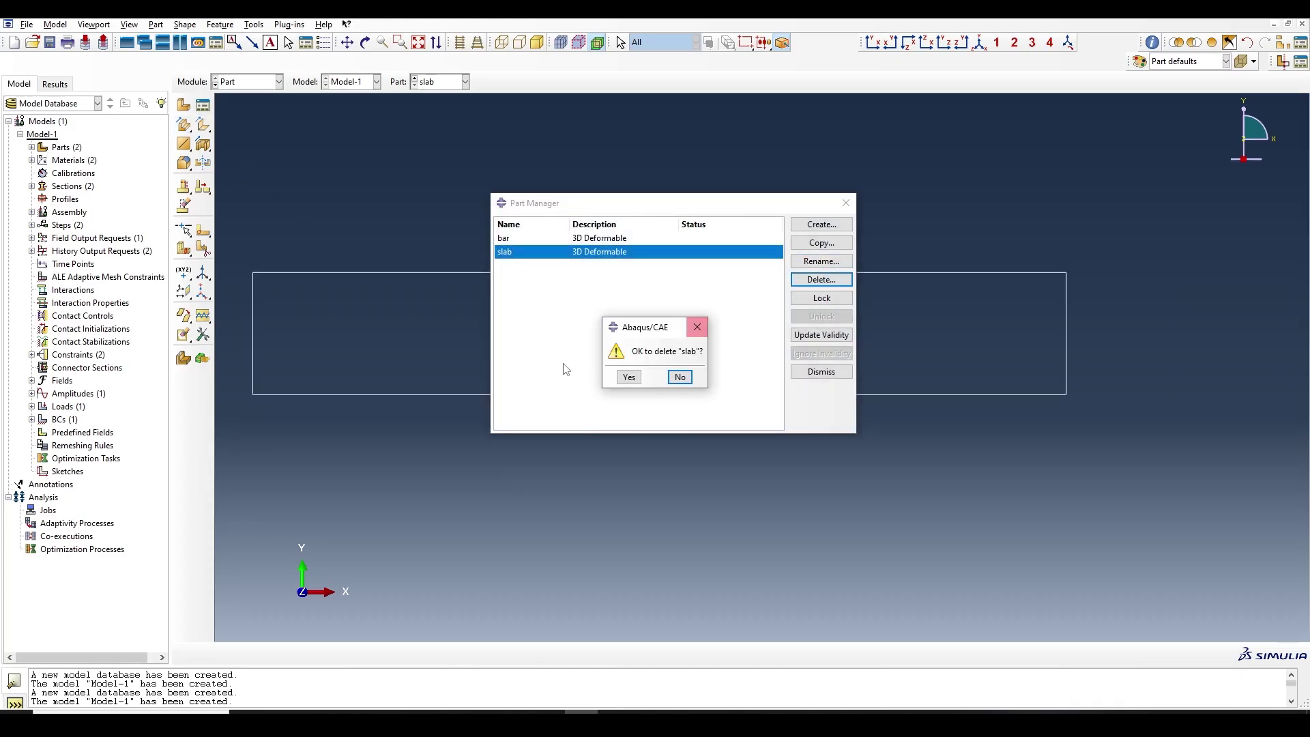
pyautogui.click(626, 375)
pyautogui.click(846, 202)
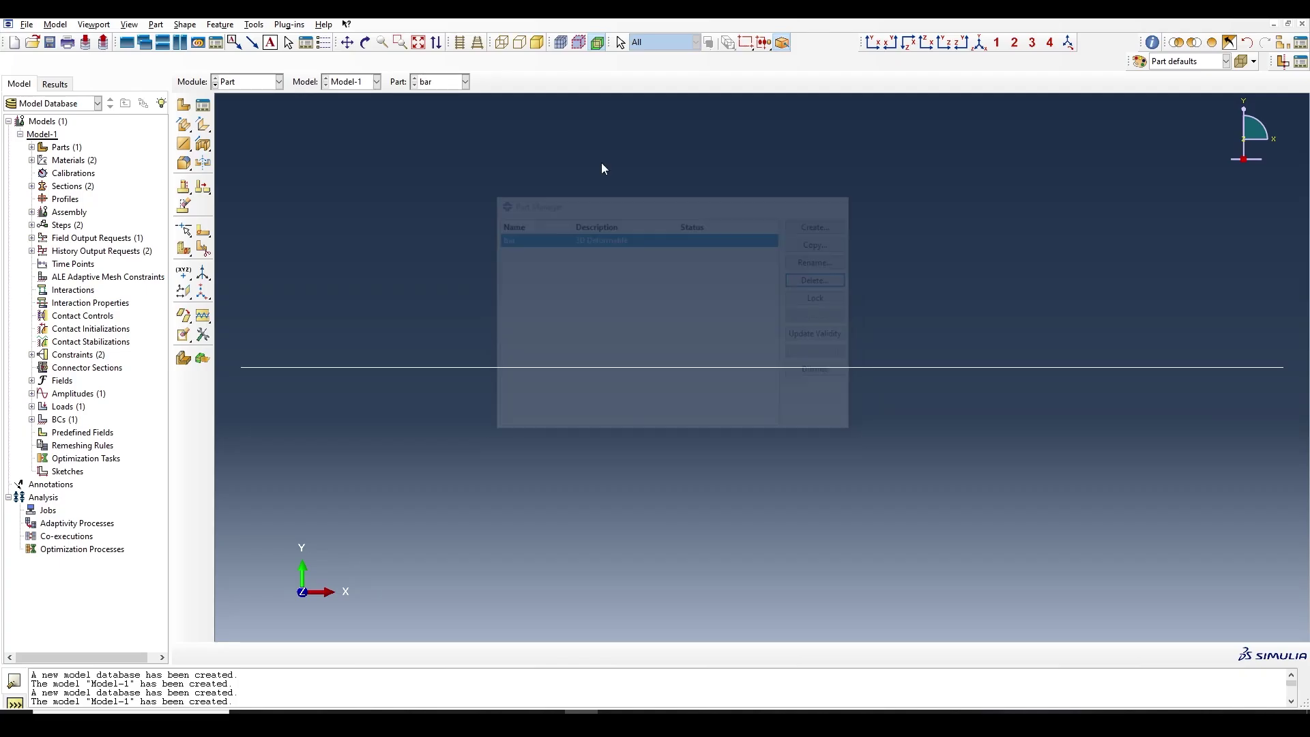
# Step: Create a 3D deformable solid extrusion part with approximate size 1000, sketching a rectangle from 0,0 and extruding it into a square slab
pyautogui.click(184, 104)
pyautogui.click(699, 382)
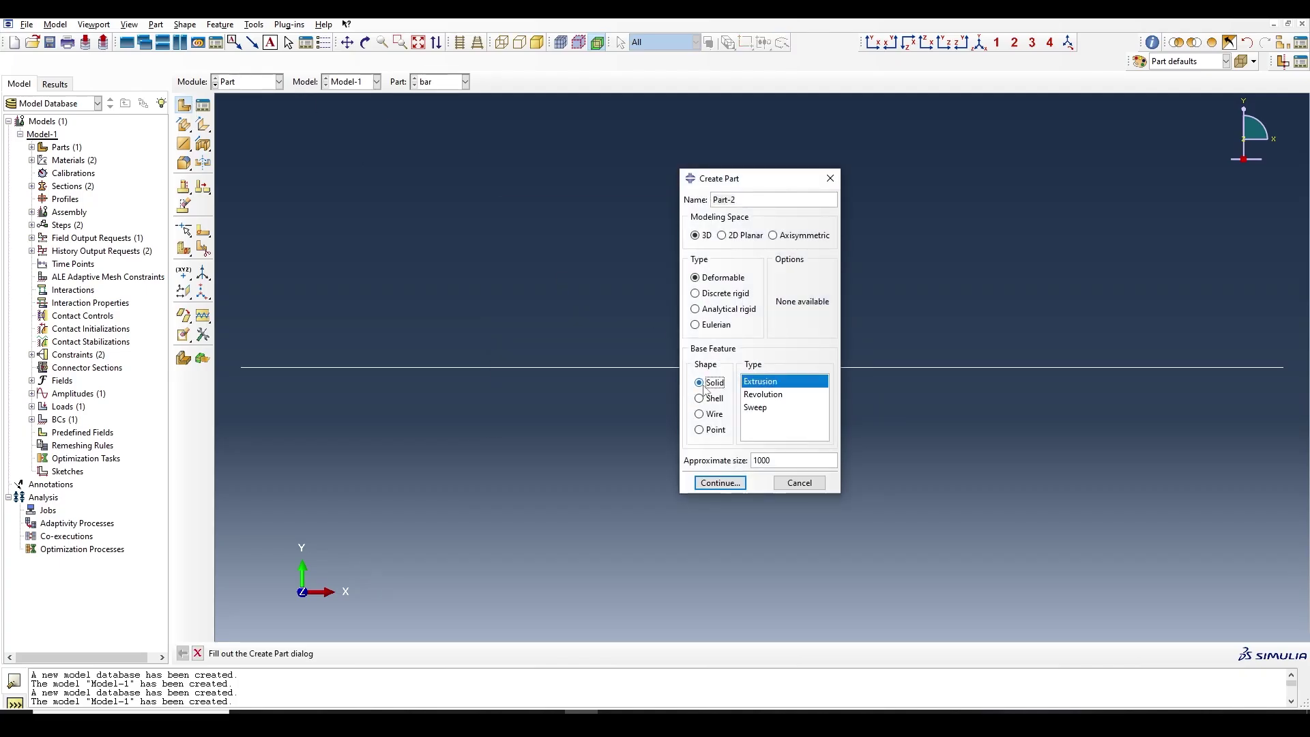
pyautogui.click(720, 483)
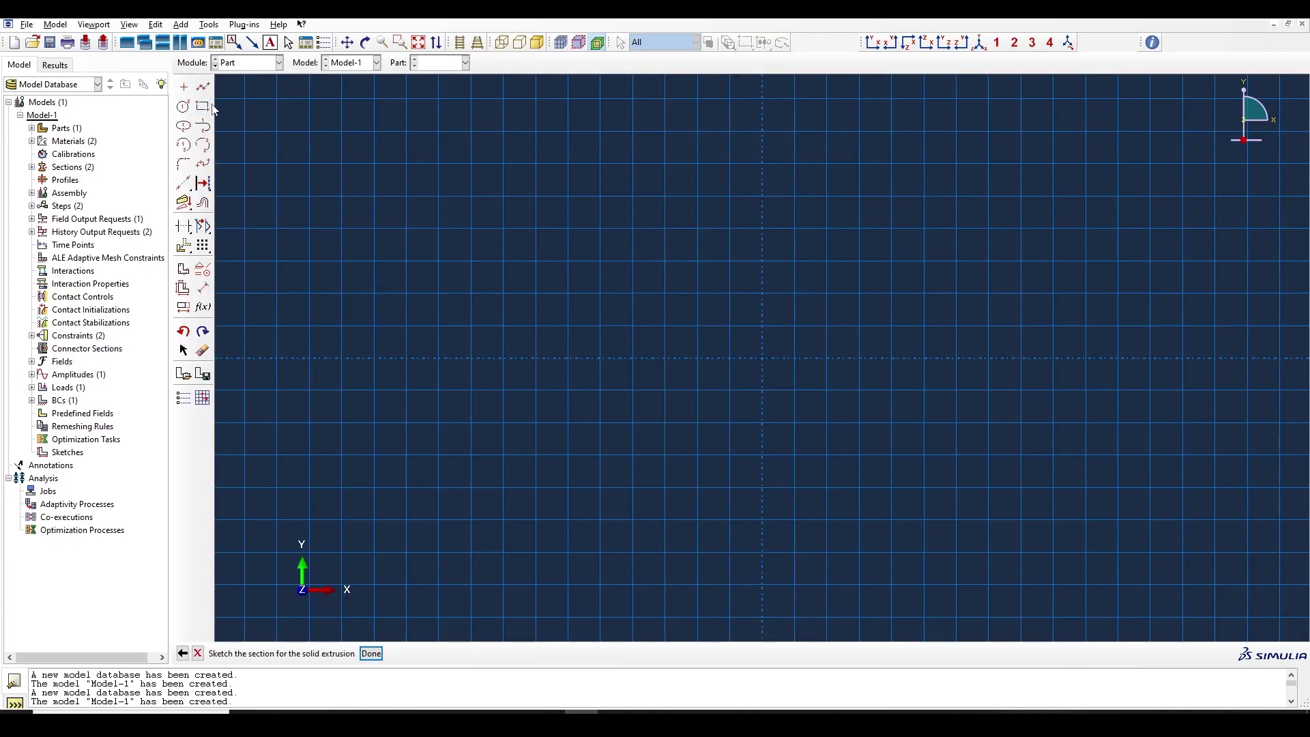
pyautogui.click(205, 108)
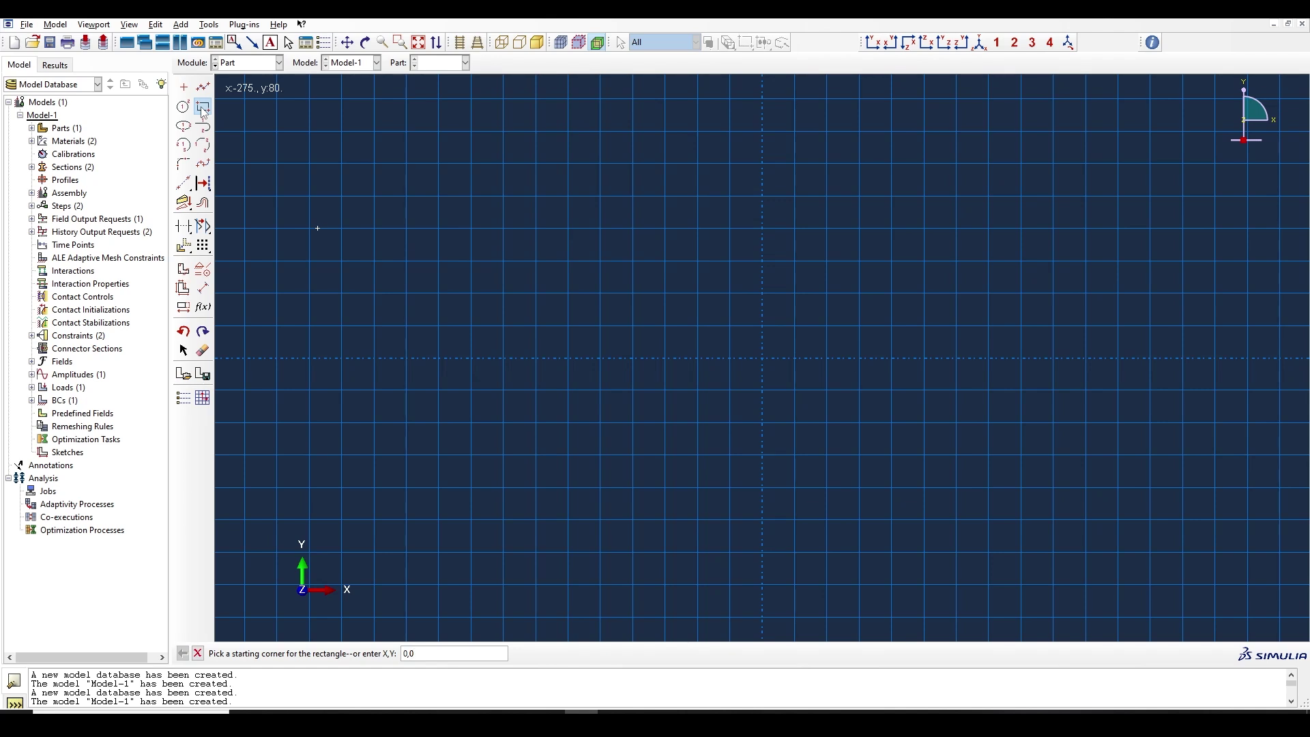
pyautogui.click(318, 227)
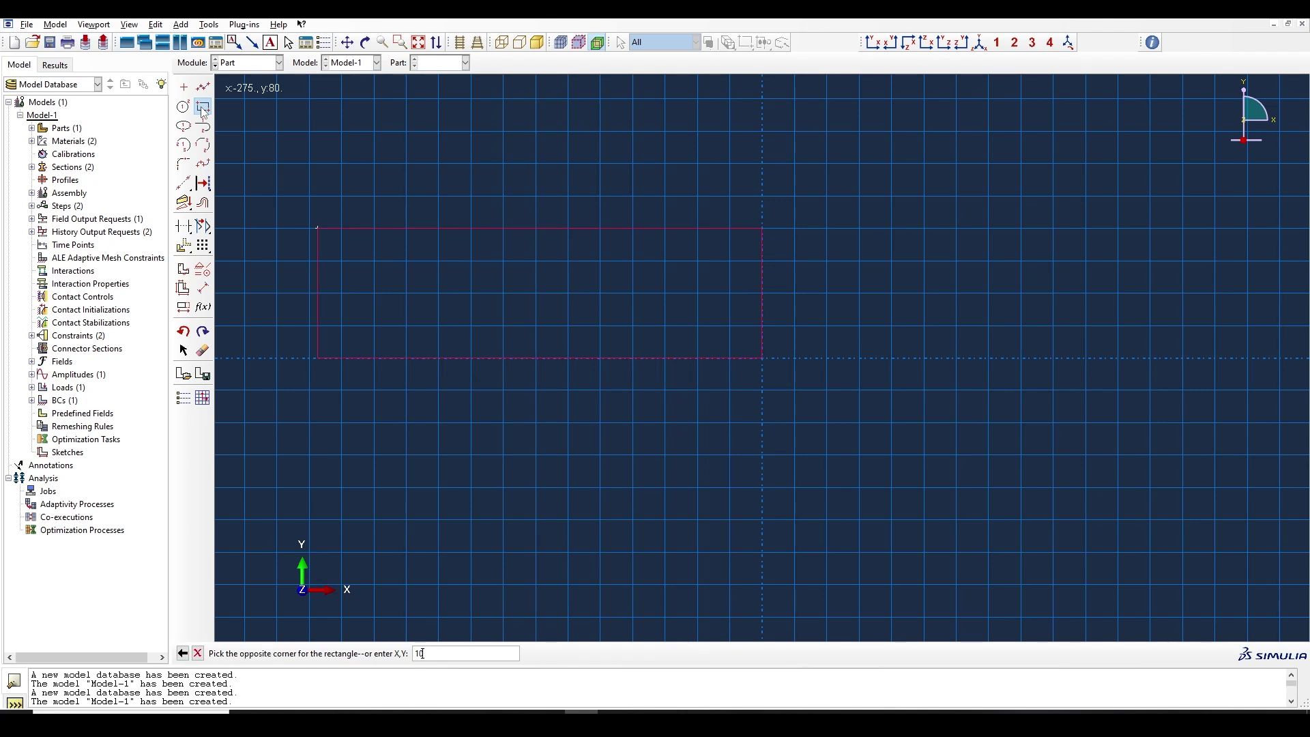
pyautogui.press('Return')
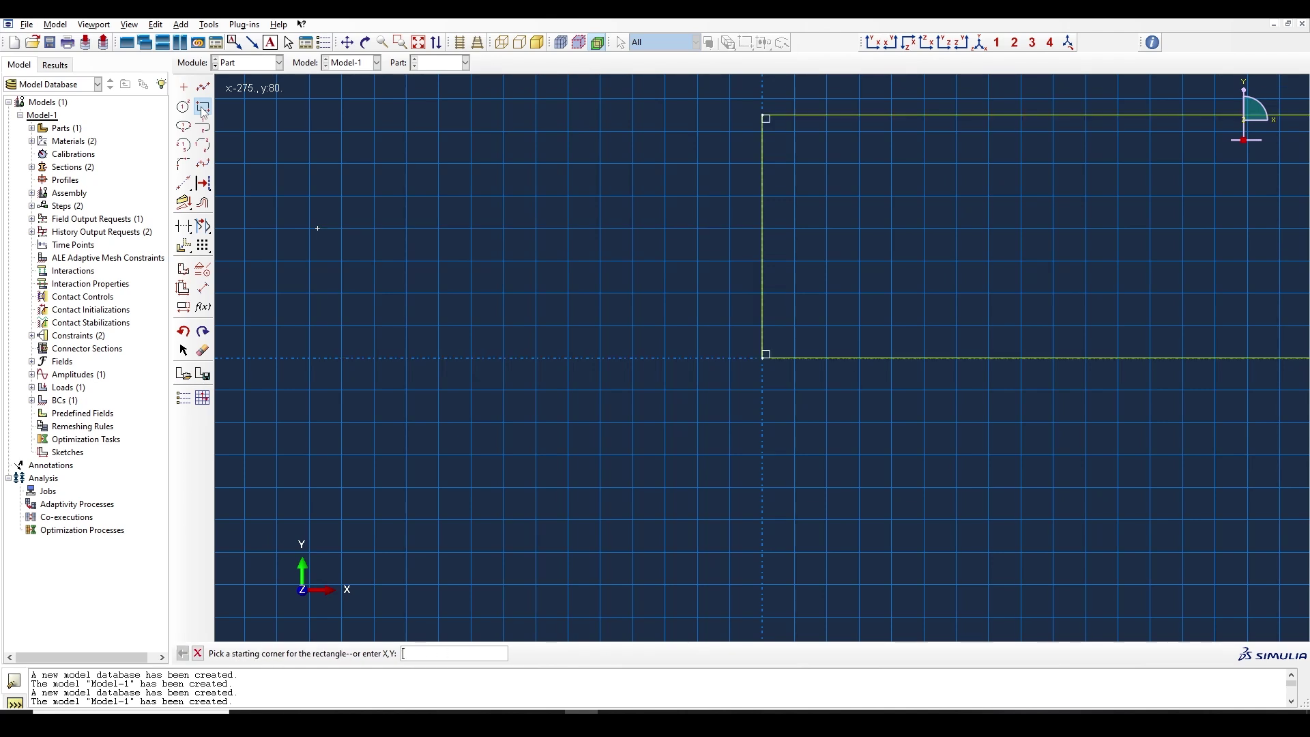
pyautogui.press('Return')
pyautogui.press('Escape')
pyautogui.press('Escape')
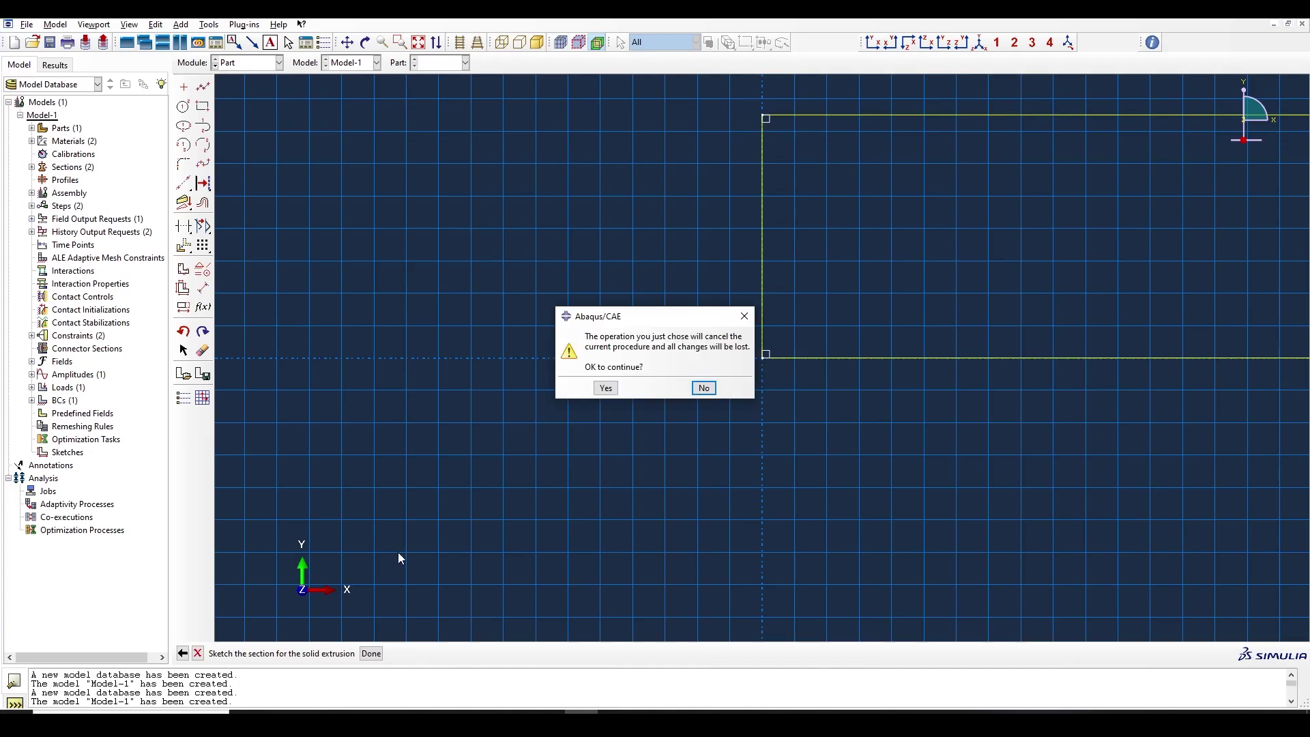
pyautogui.click(745, 312)
pyautogui.click(371, 654)
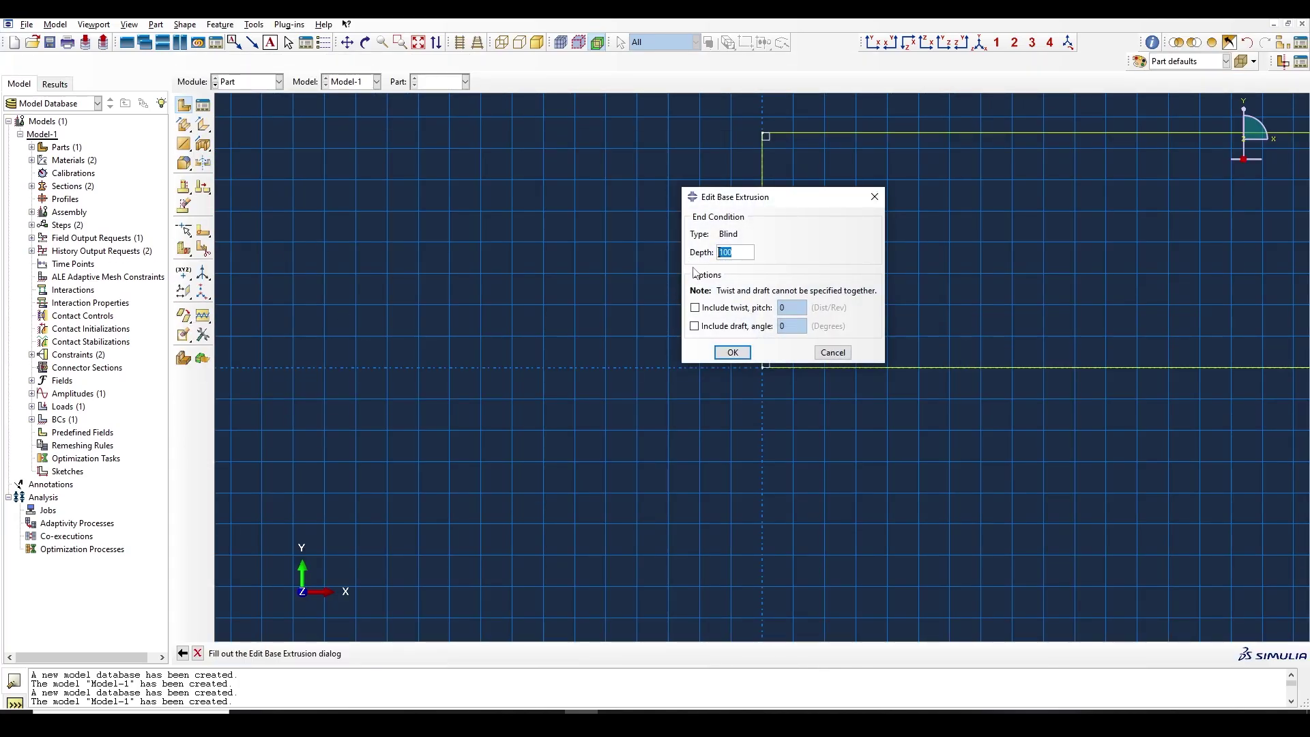
pyautogui.press('Return')
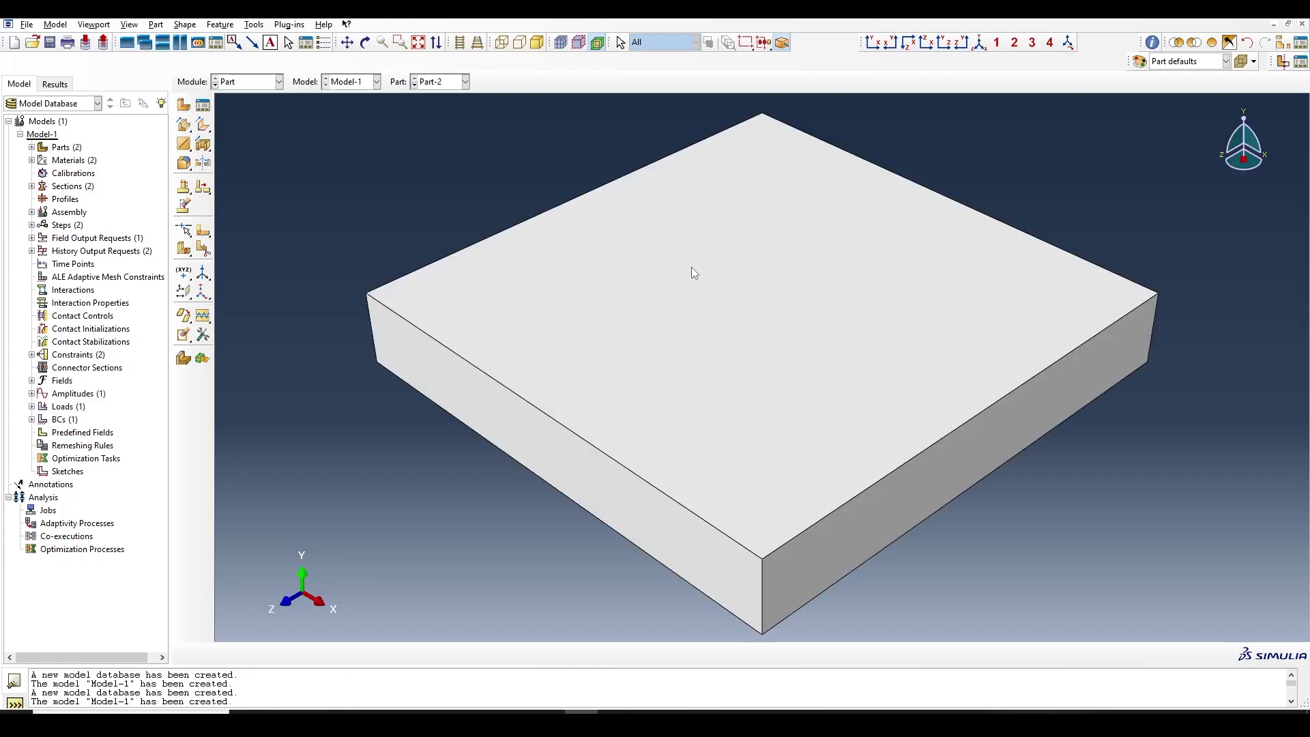
# Step: Partition the slab's top face with a sketch that offsets its four edges inward
pyautogui.click(204, 231)
pyautogui.click(528, 377)
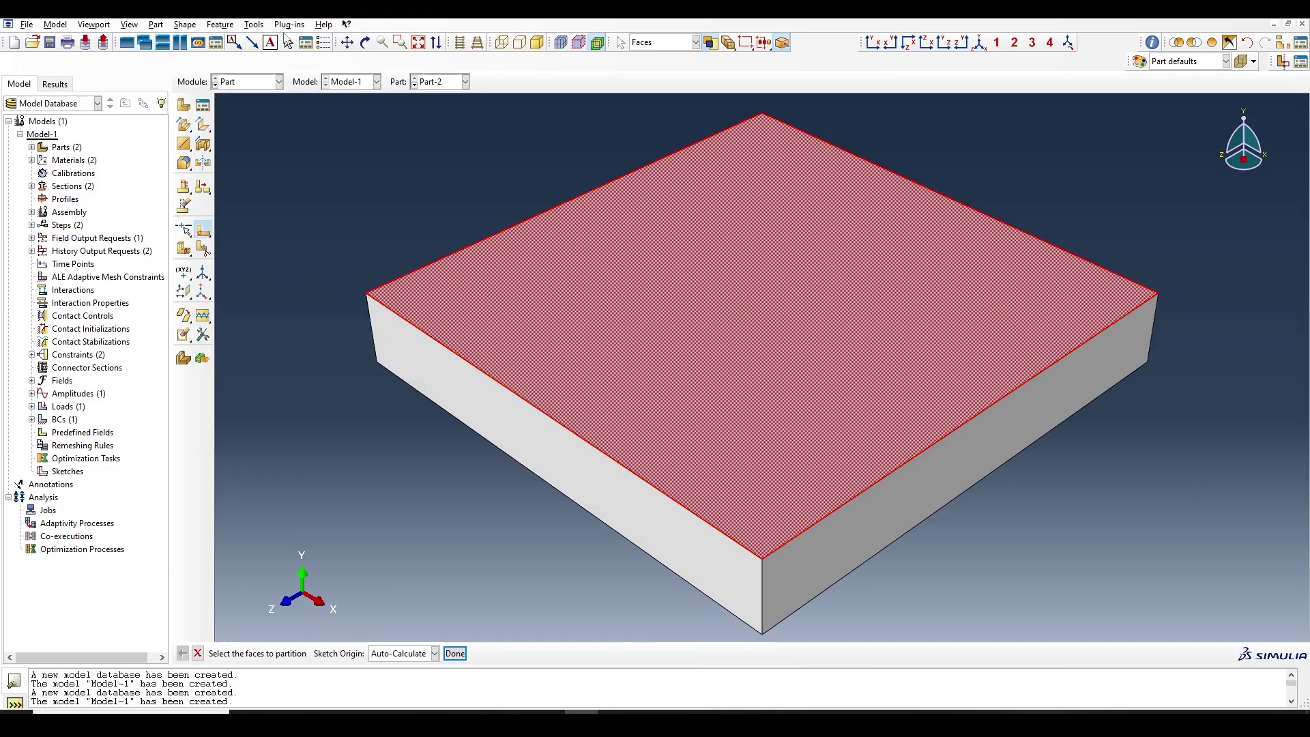
pyautogui.click(454, 654)
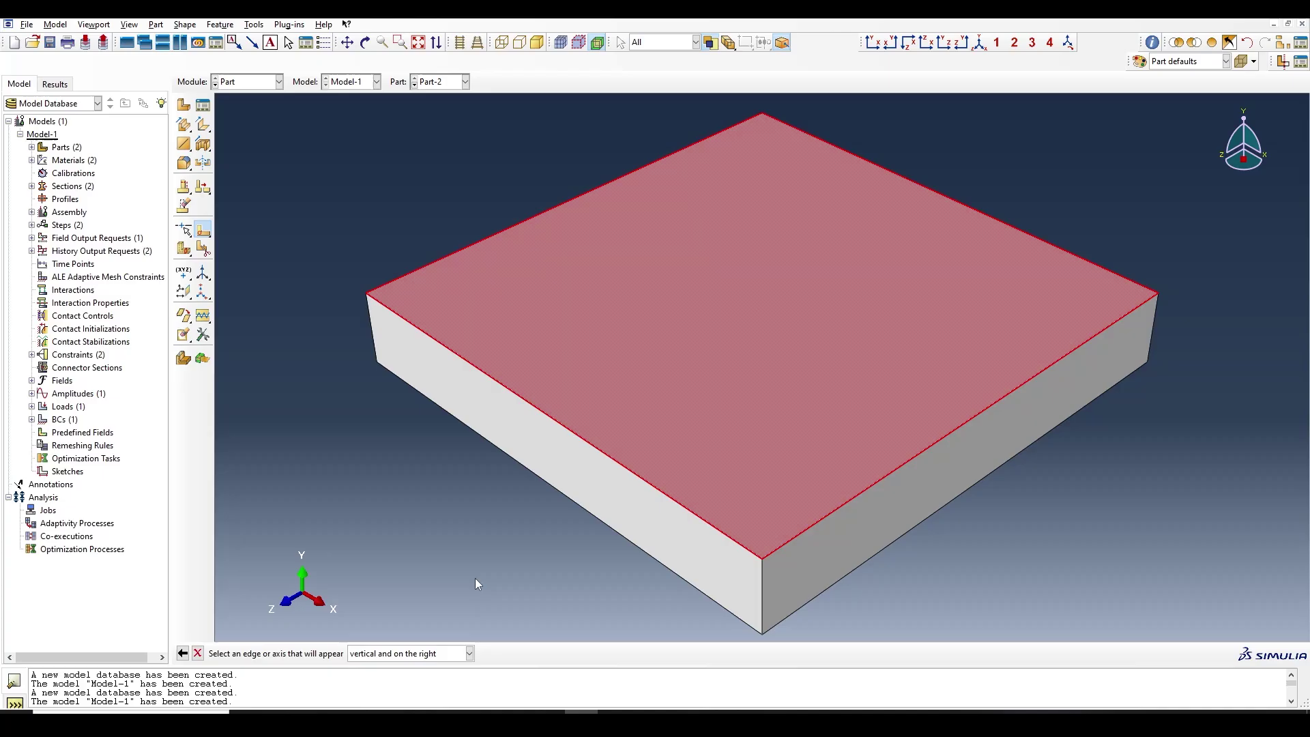
pyautogui.click(581, 439)
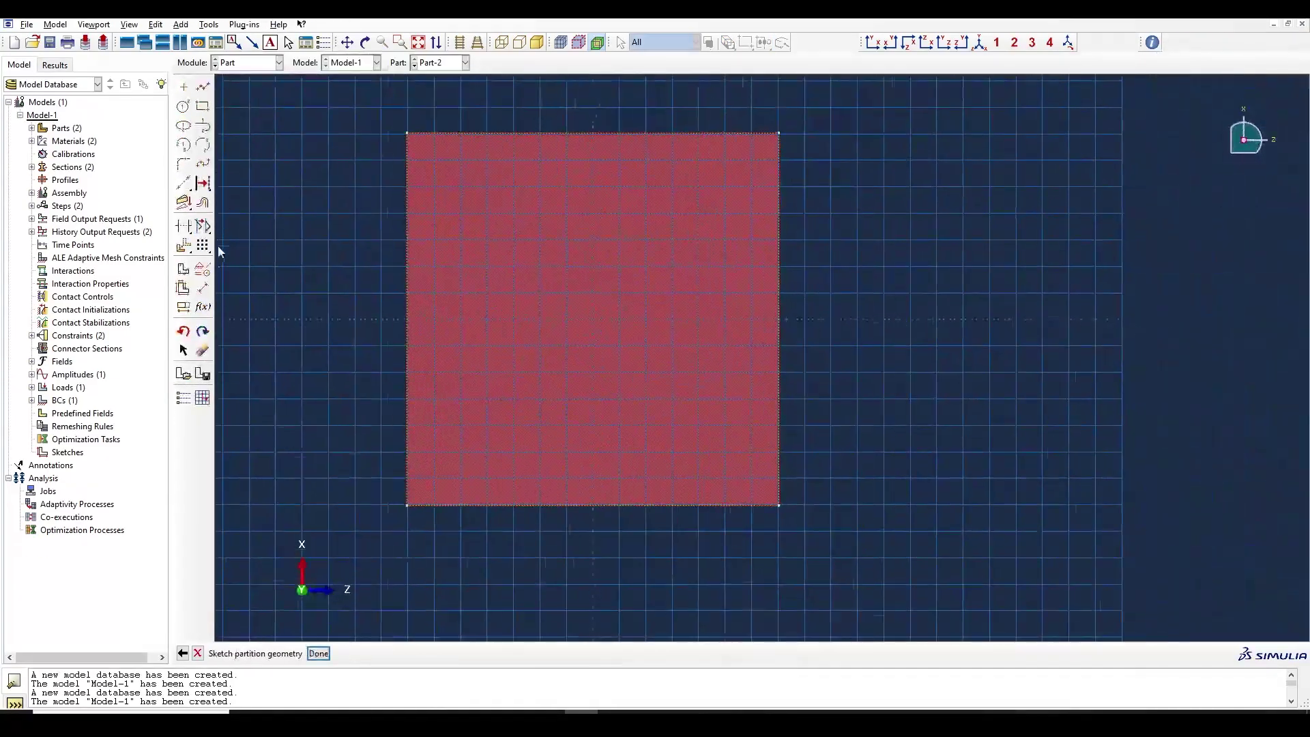
pyautogui.click(203, 202)
pyautogui.moveTo(346, 100); pyautogui.dragTo(935, 535)
pyautogui.middleClick(842, 533)
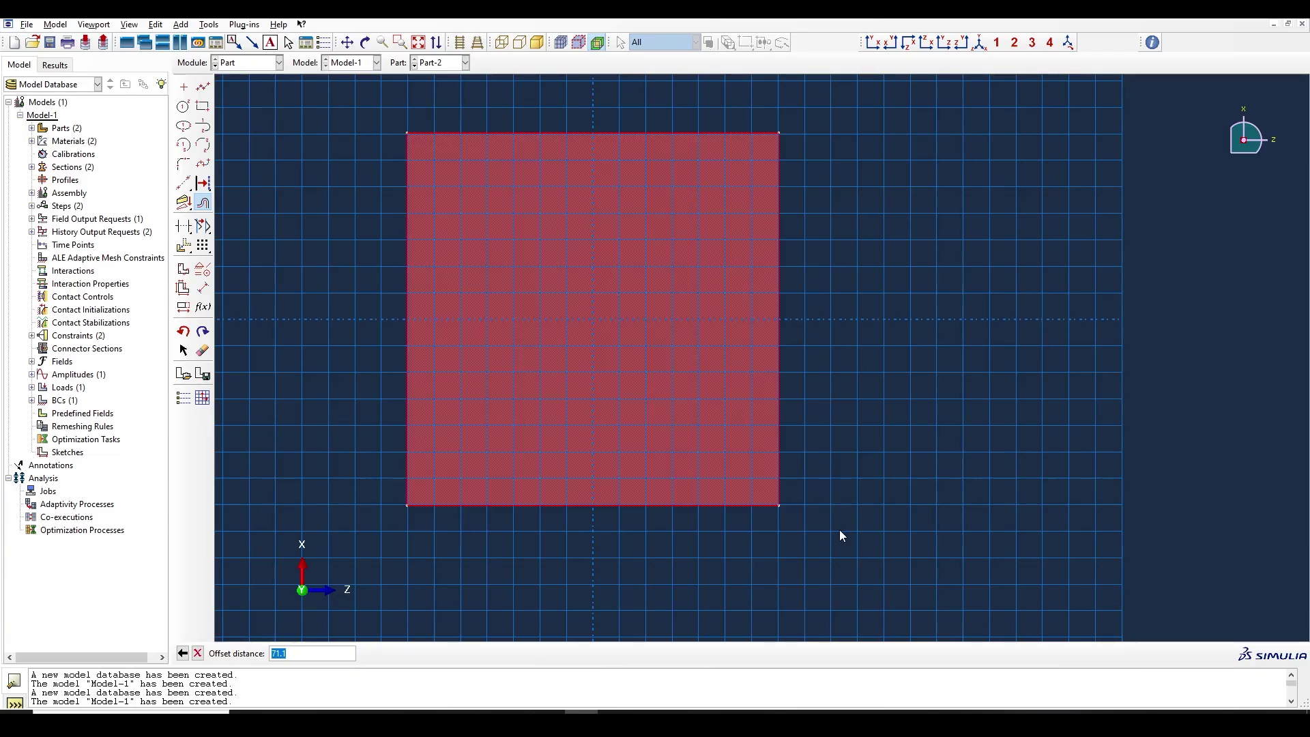
pyautogui.press('Return')
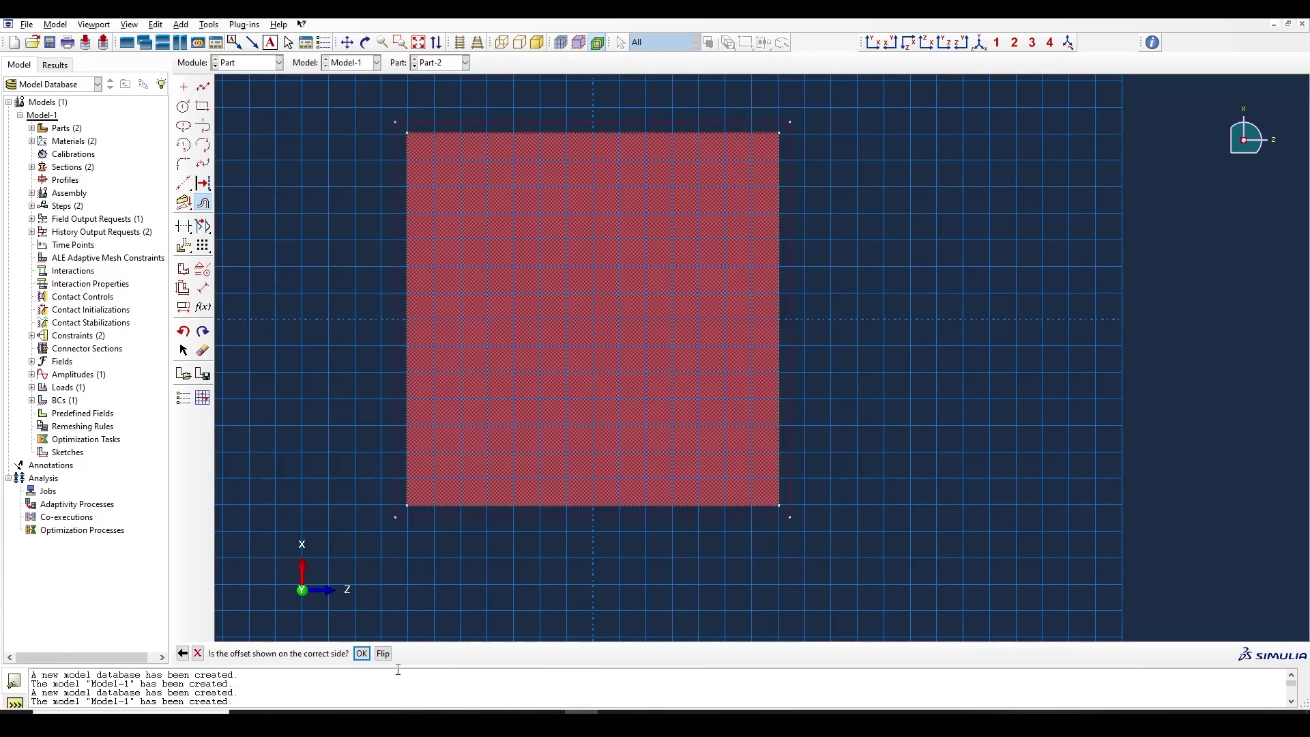
pyautogui.click(383, 654)
pyautogui.click(361, 654)
pyautogui.press('Escape')
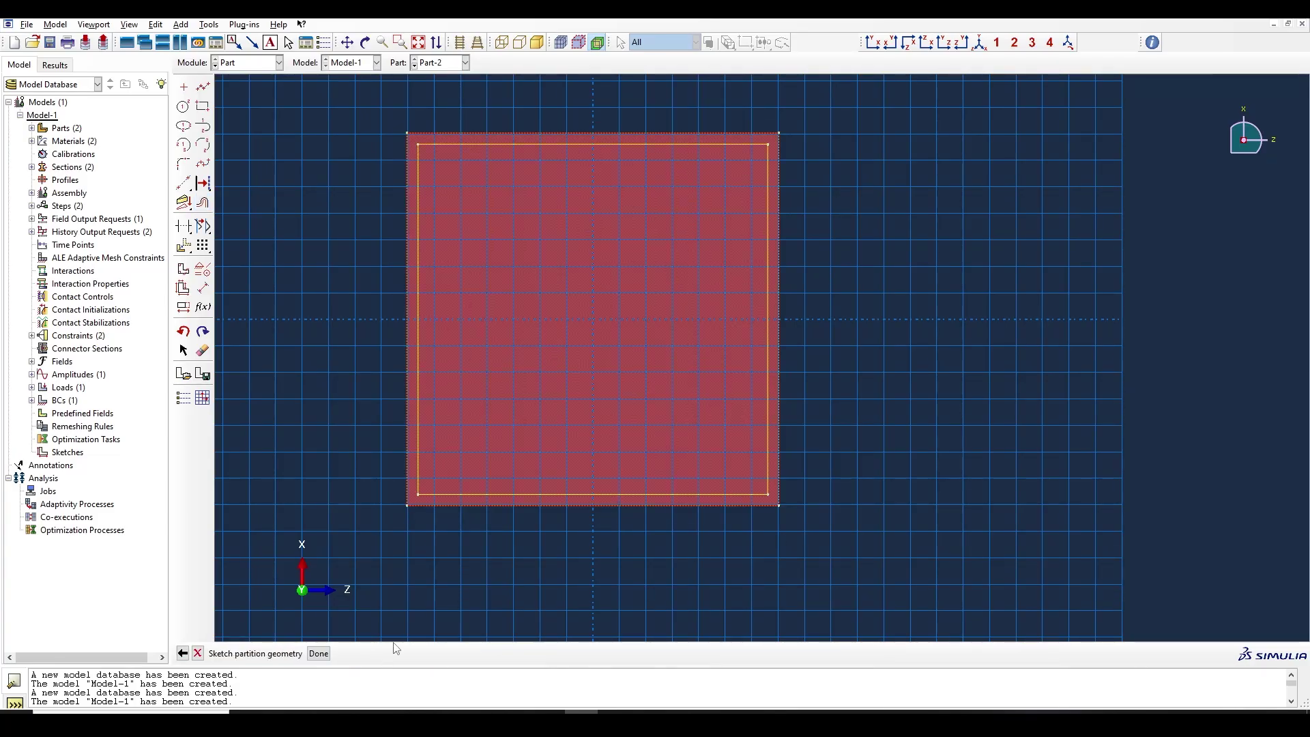
pyautogui.click(318, 654)
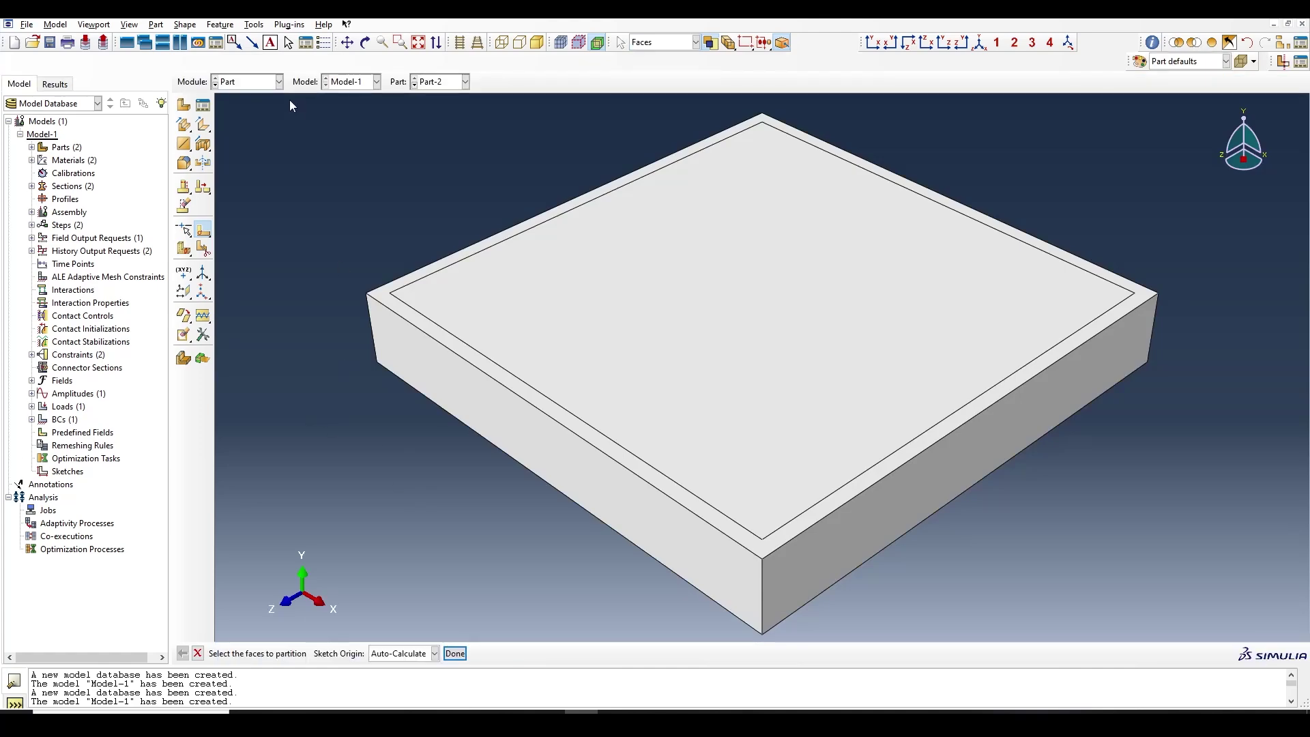
# Step: Partition the slab's bottom face with the same inward offset of its four edges
pyautogui.click(365, 42)
pyautogui.moveTo(737, 327); pyautogui.dragTo(515, 313)
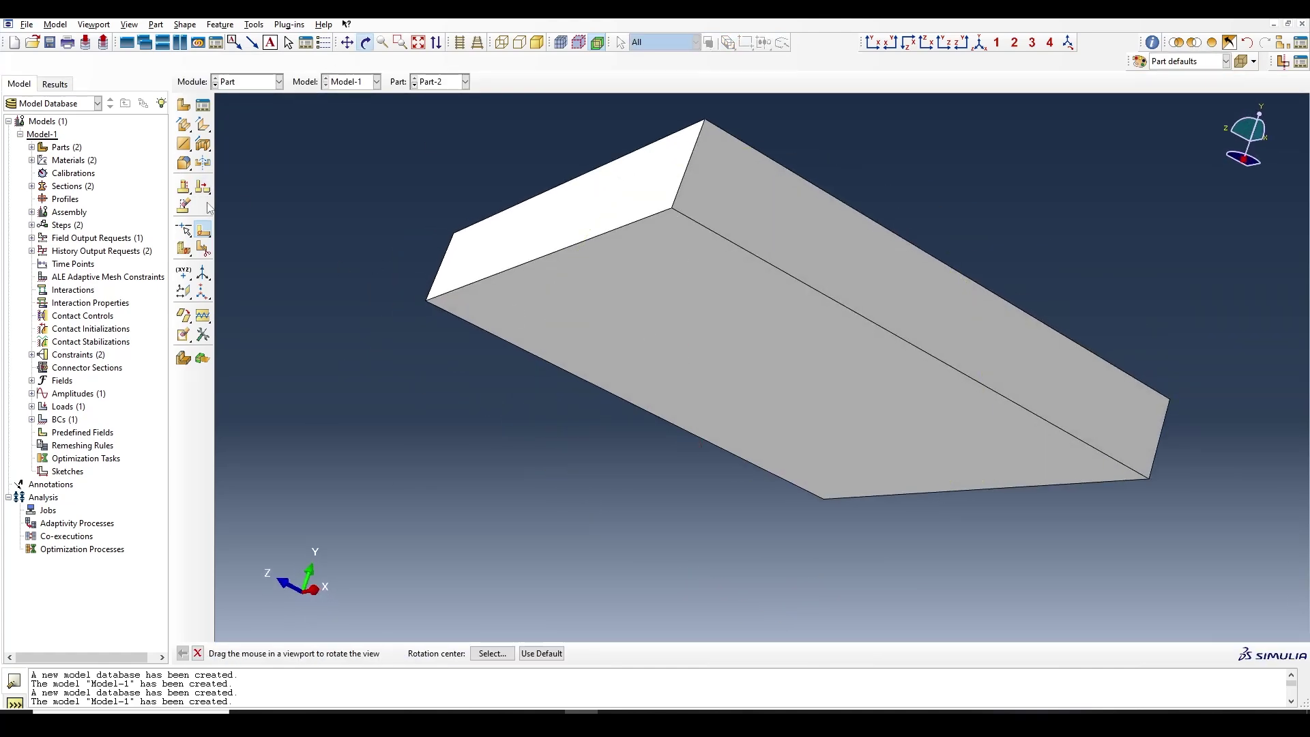
pyautogui.press('Escape')
pyautogui.click(601, 286)
pyautogui.click(454, 654)
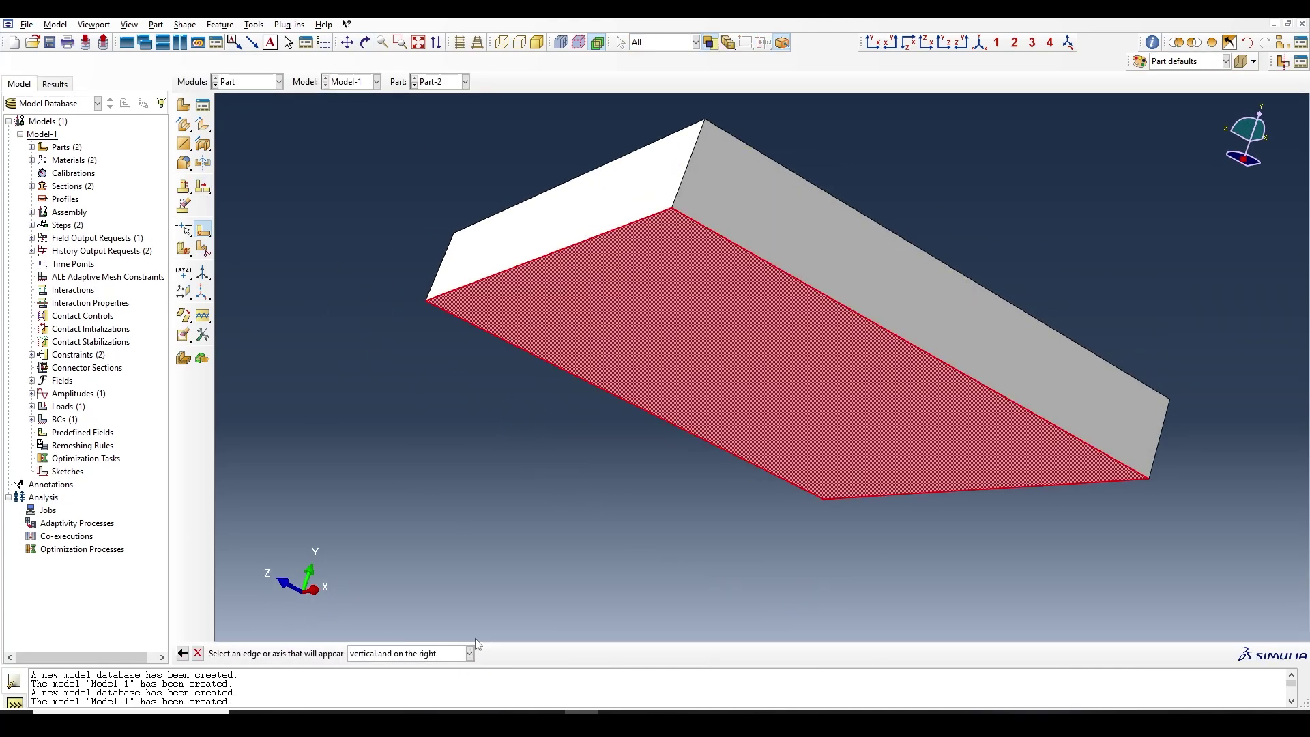
pyautogui.click(774, 276)
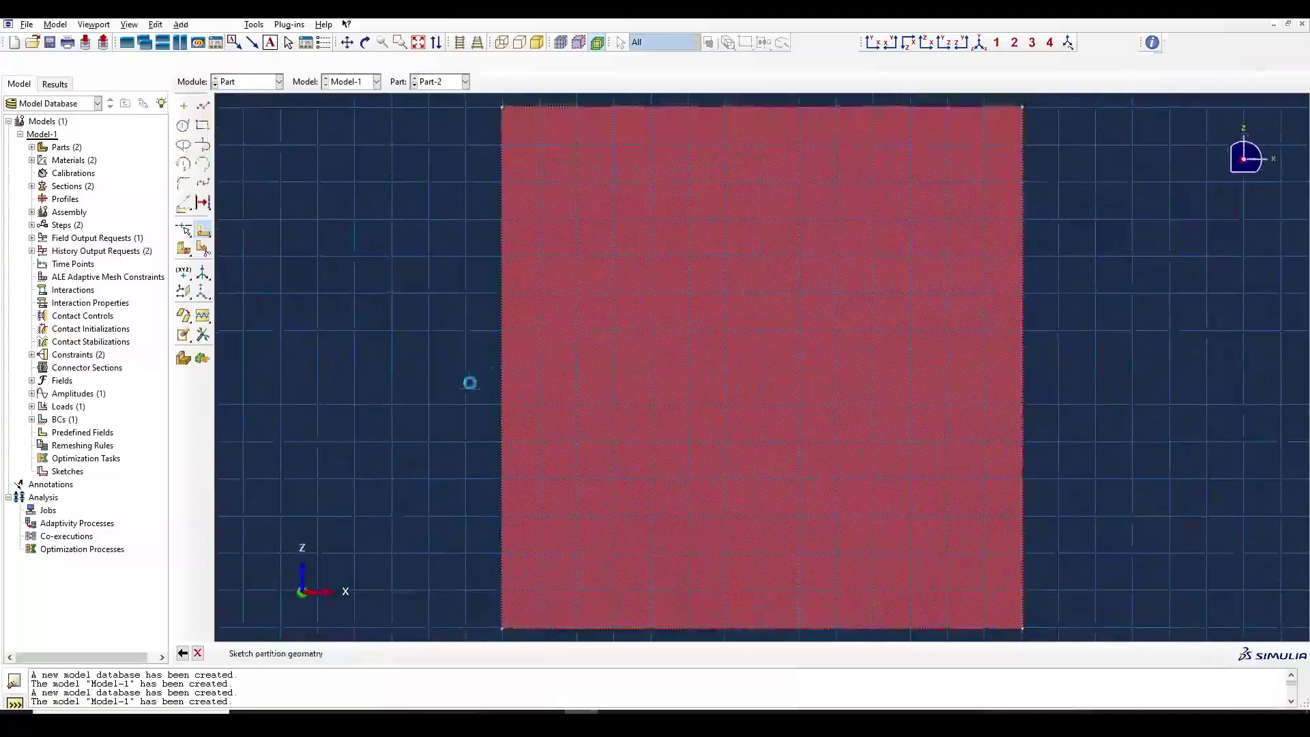
pyautogui.click(202, 227)
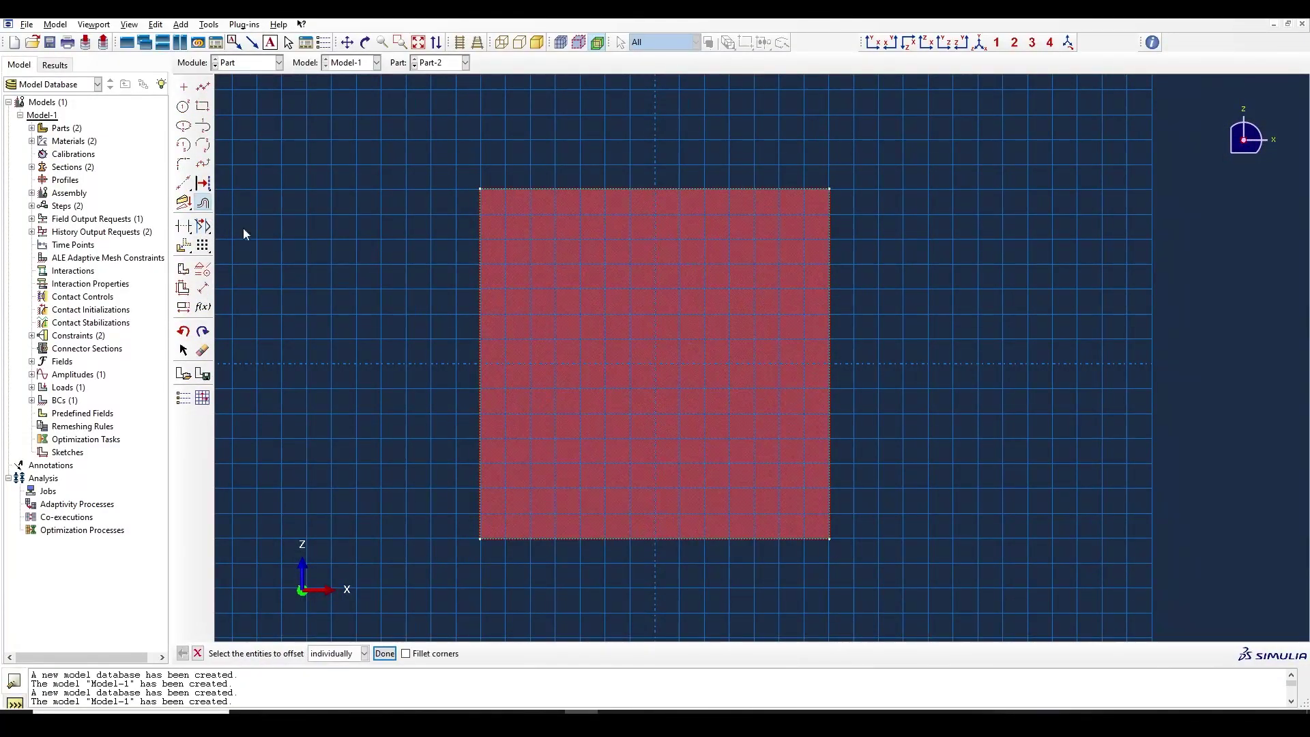
pyautogui.moveTo(974, 583); pyautogui.dragTo(459, 189)
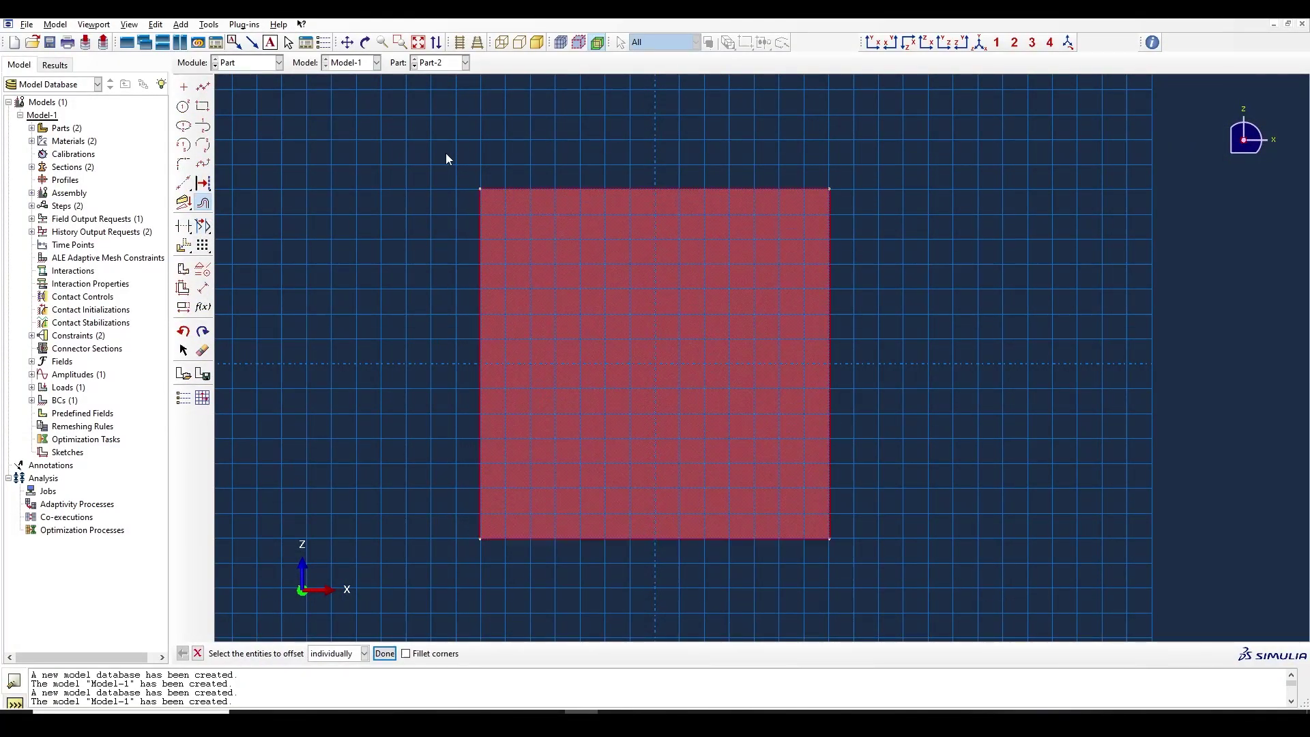
pyautogui.middleClick(488, 301)
pyautogui.middleClick(489, 303)
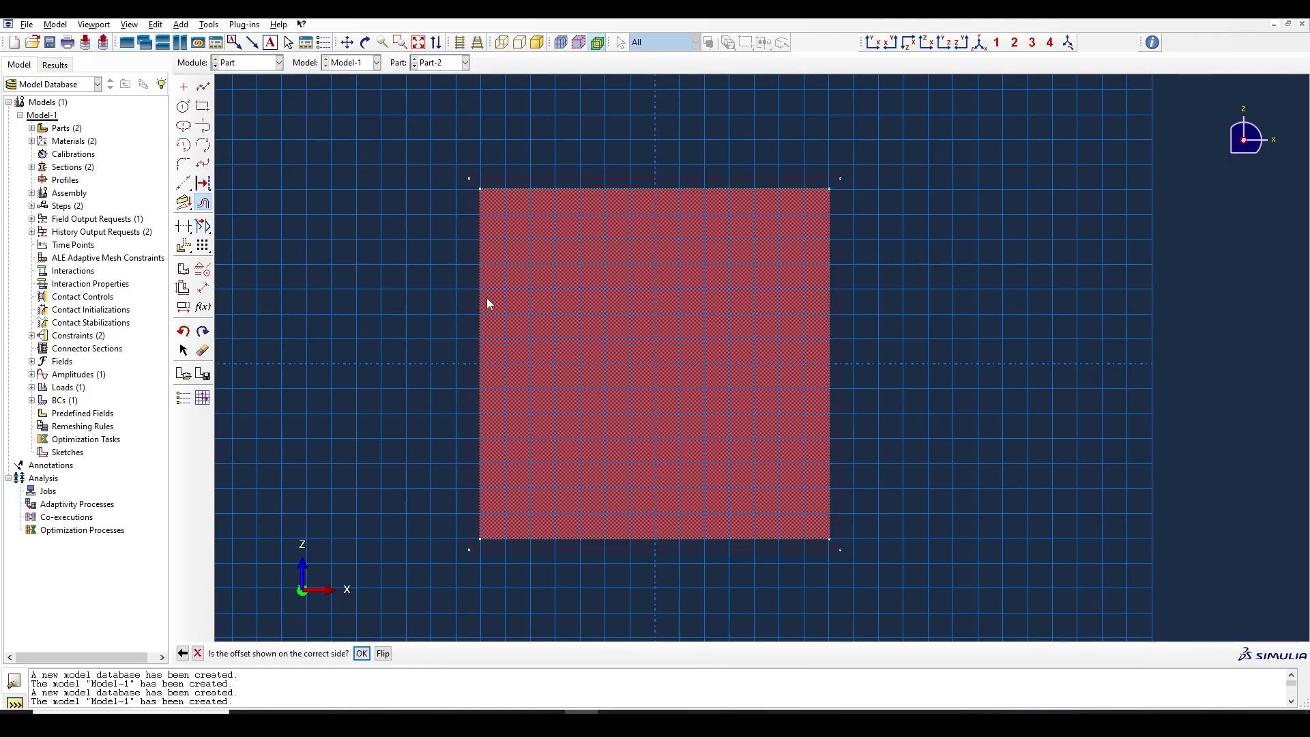
pyautogui.click(383, 653)
pyautogui.click(363, 654)
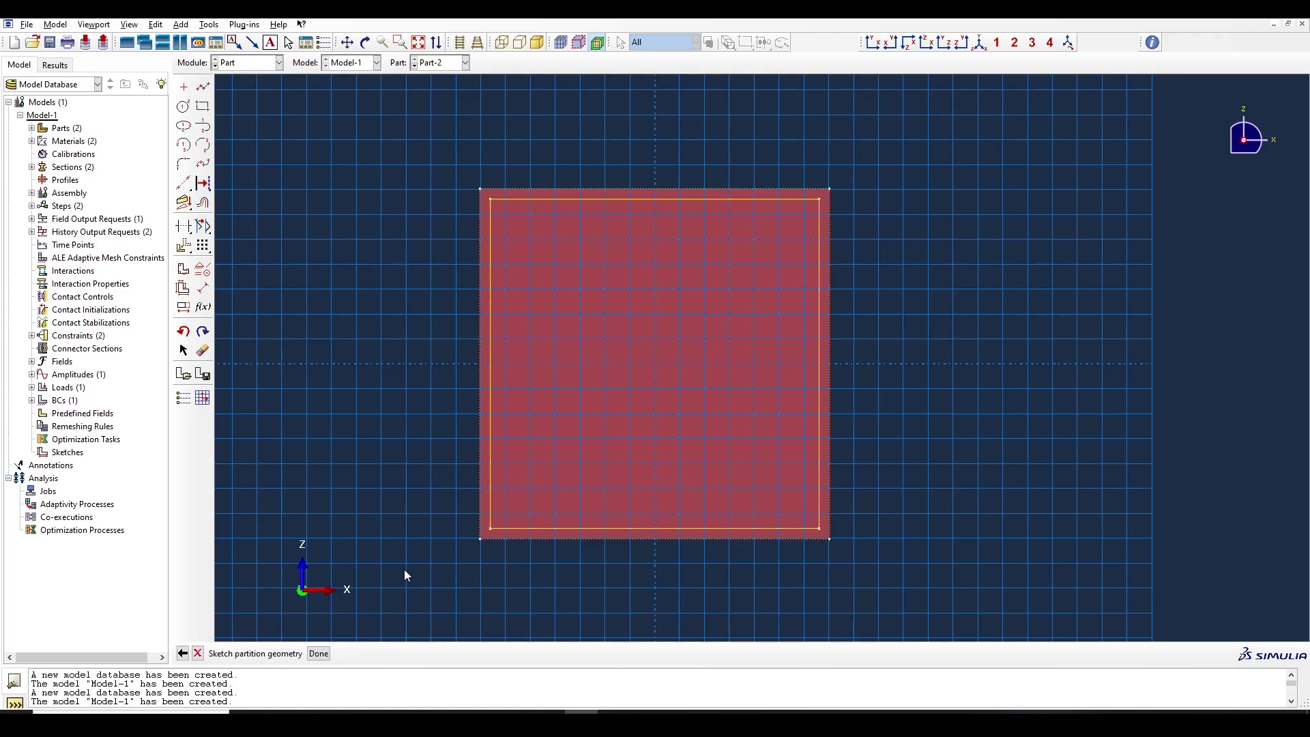
pyautogui.click(326, 654)
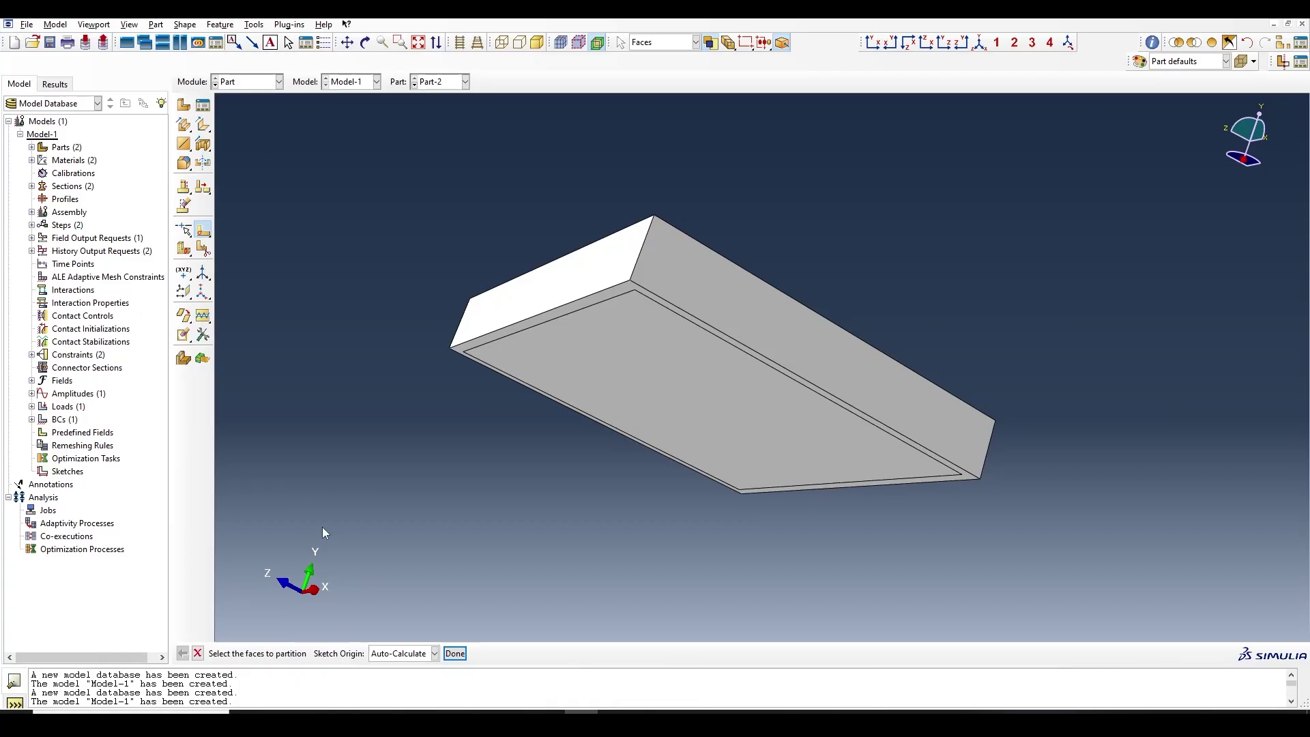
pyautogui.press('Escape')
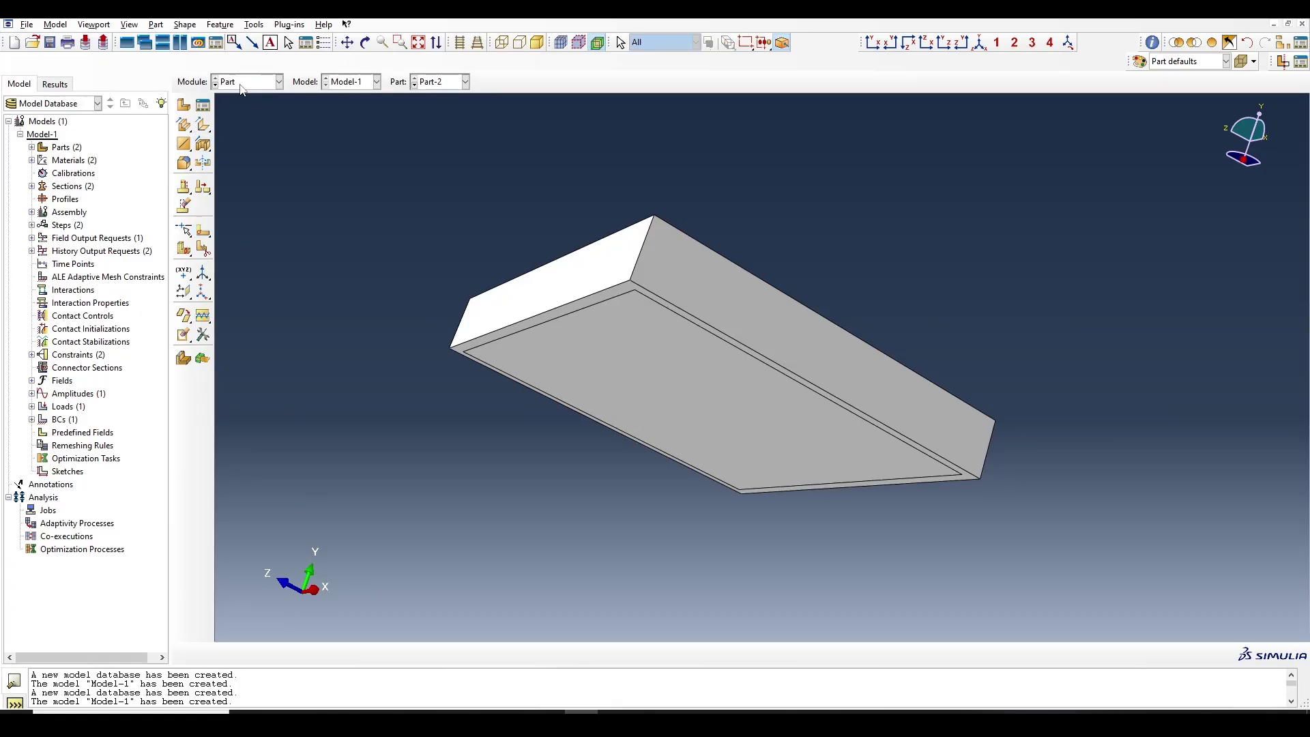
pyautogui.click(254, 24)
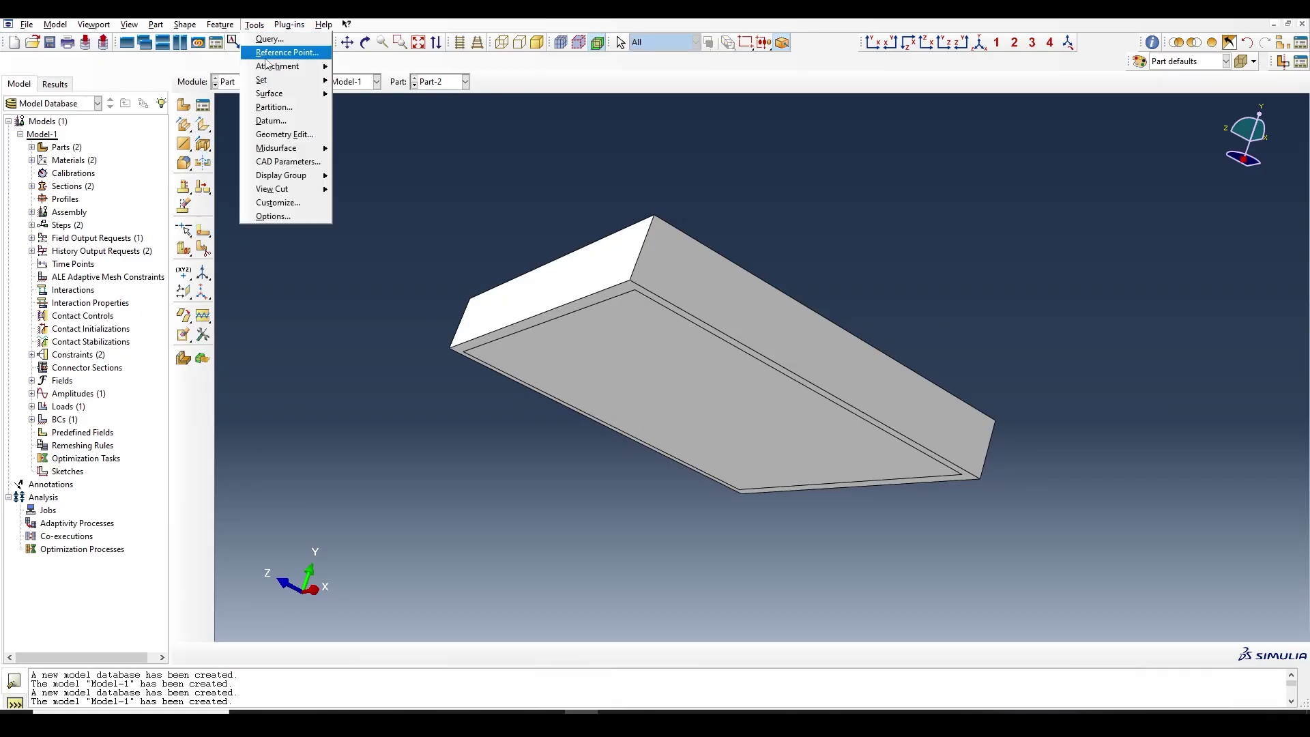
pyautogui.click(366, 81)
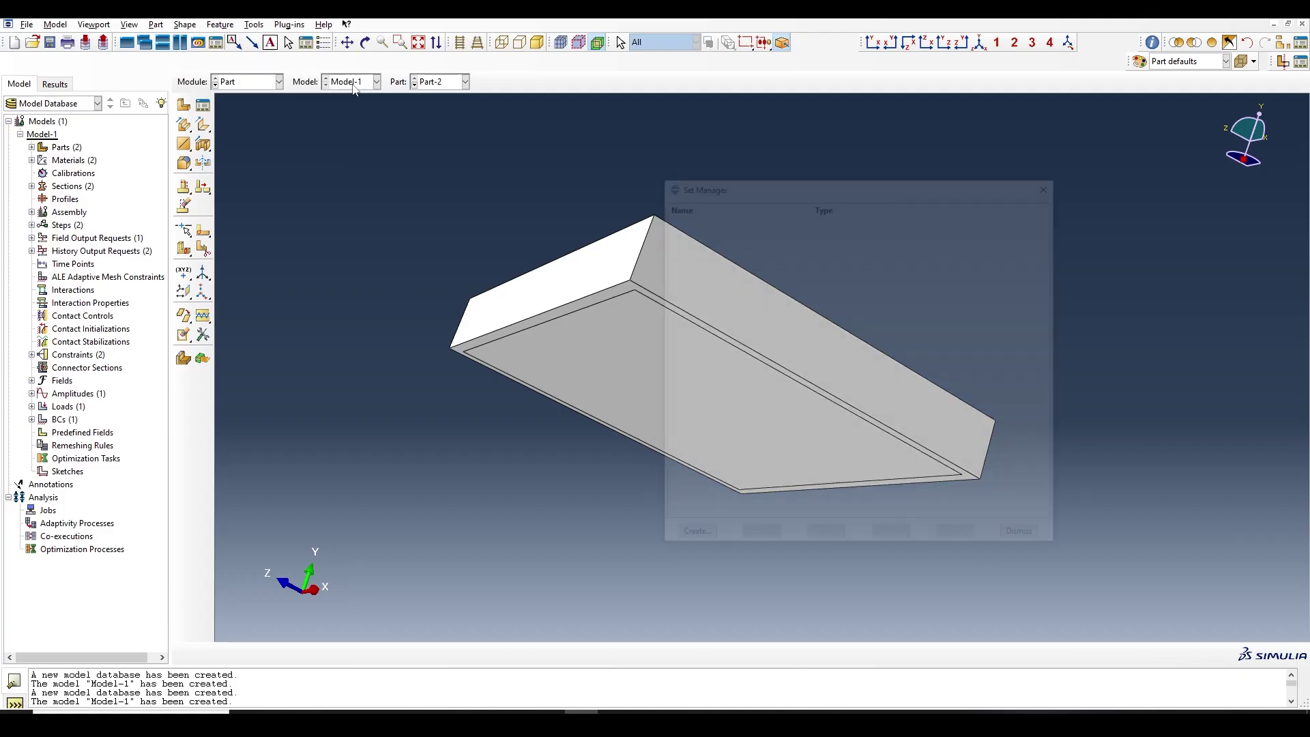
pyautogui.click(1053, 183)
pyautogui.click(279, 82)
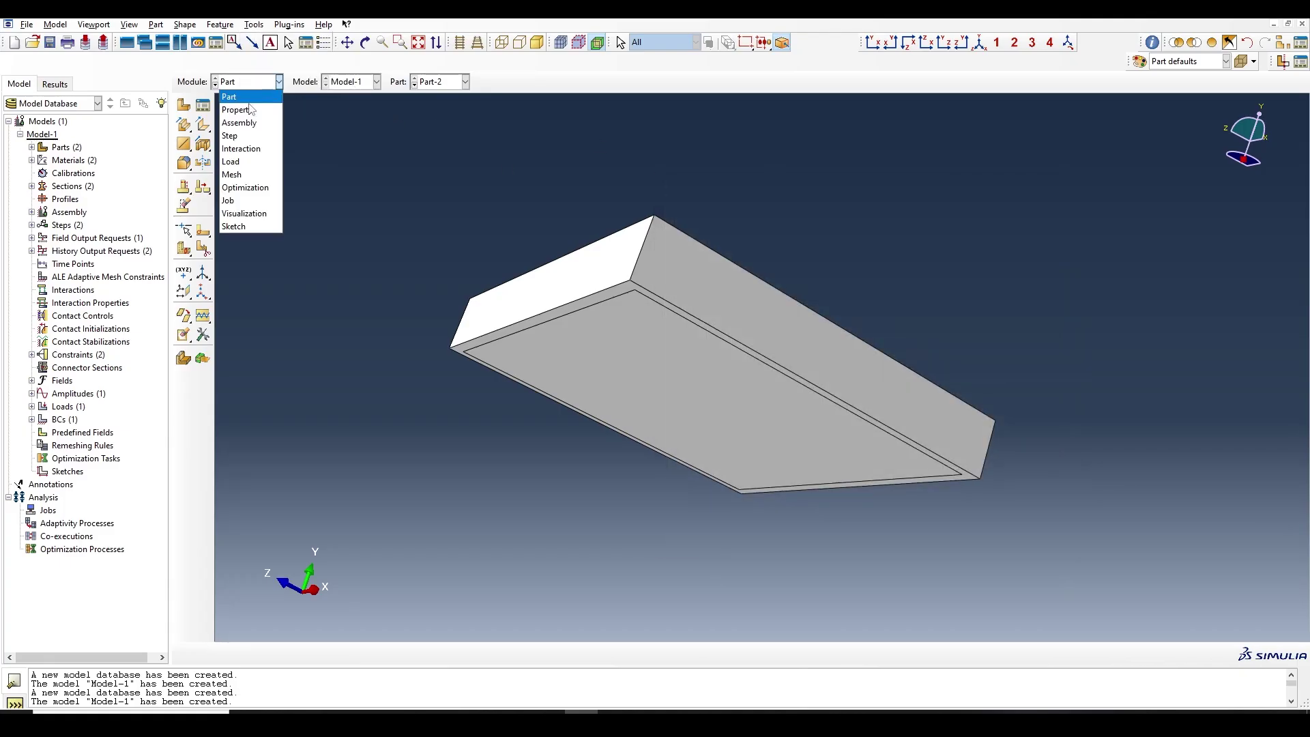
pyautogui.click(244, 123)
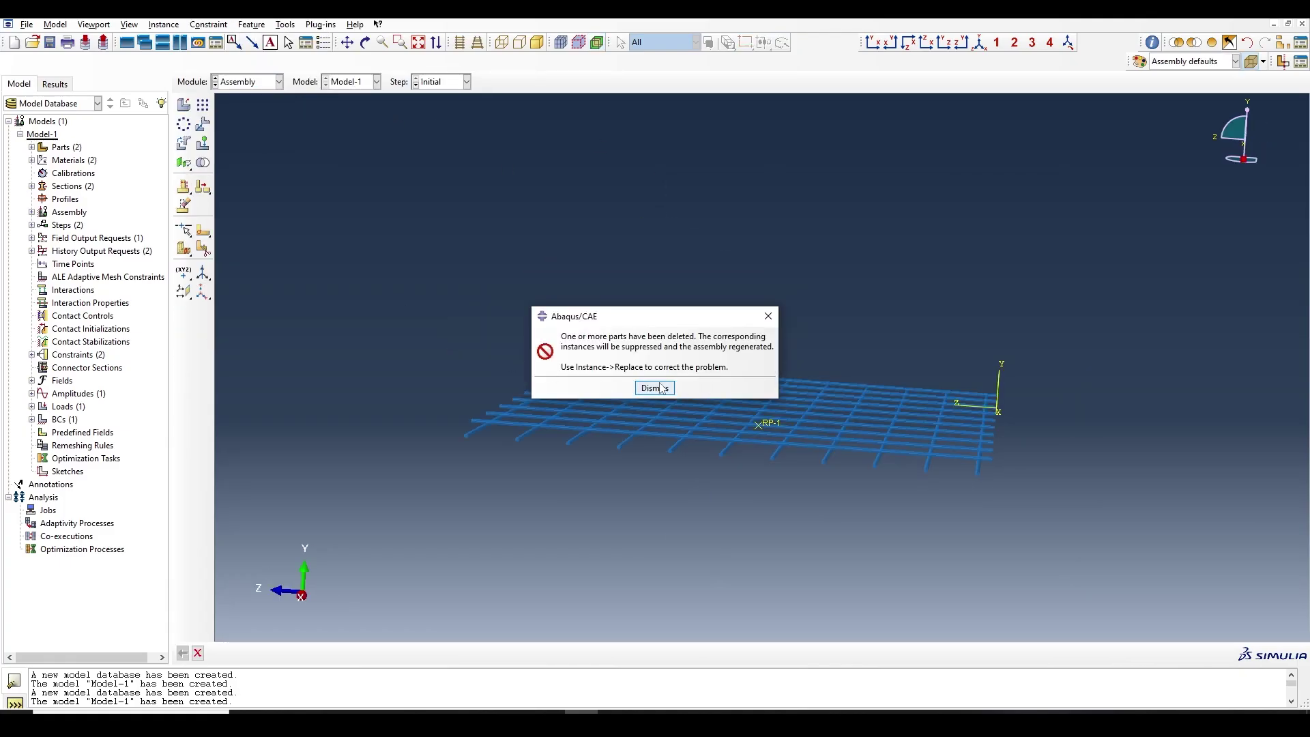
pyautogui.press('Return')
pyautogui.click(183, 105)
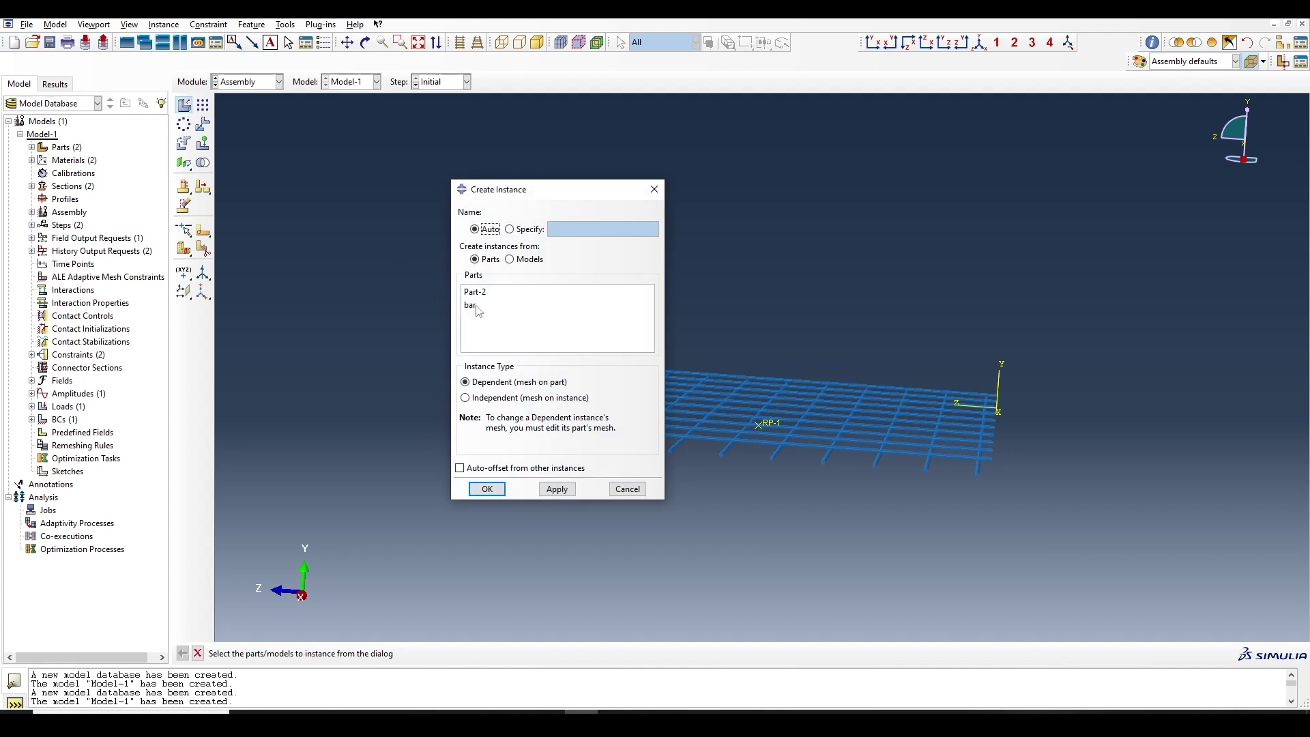
pyautogui.click(655, 189)
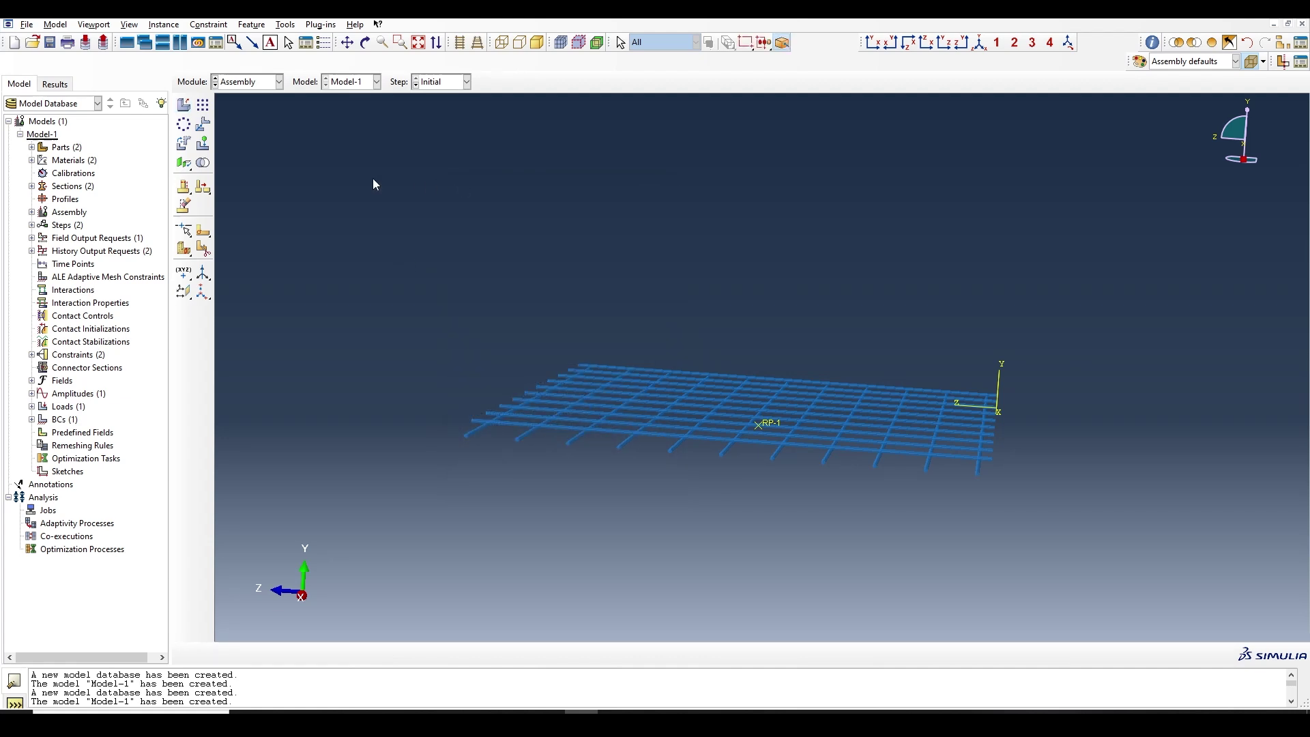
# Step: Rename the new solid part Part-2 as slab
pyautogui.click(252, 82)
pyautogui.click(242, 95)
pyautogui.click(203, 104)
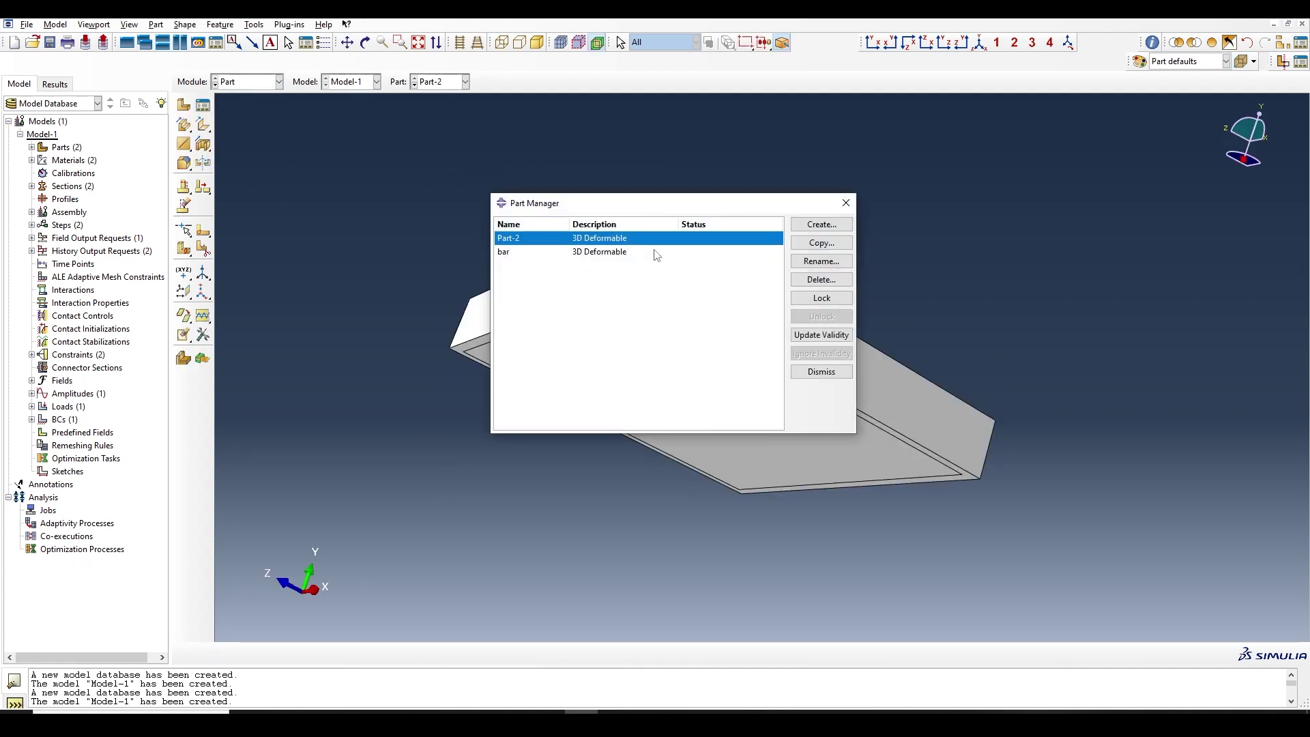
pyautogui.click(822, 261)
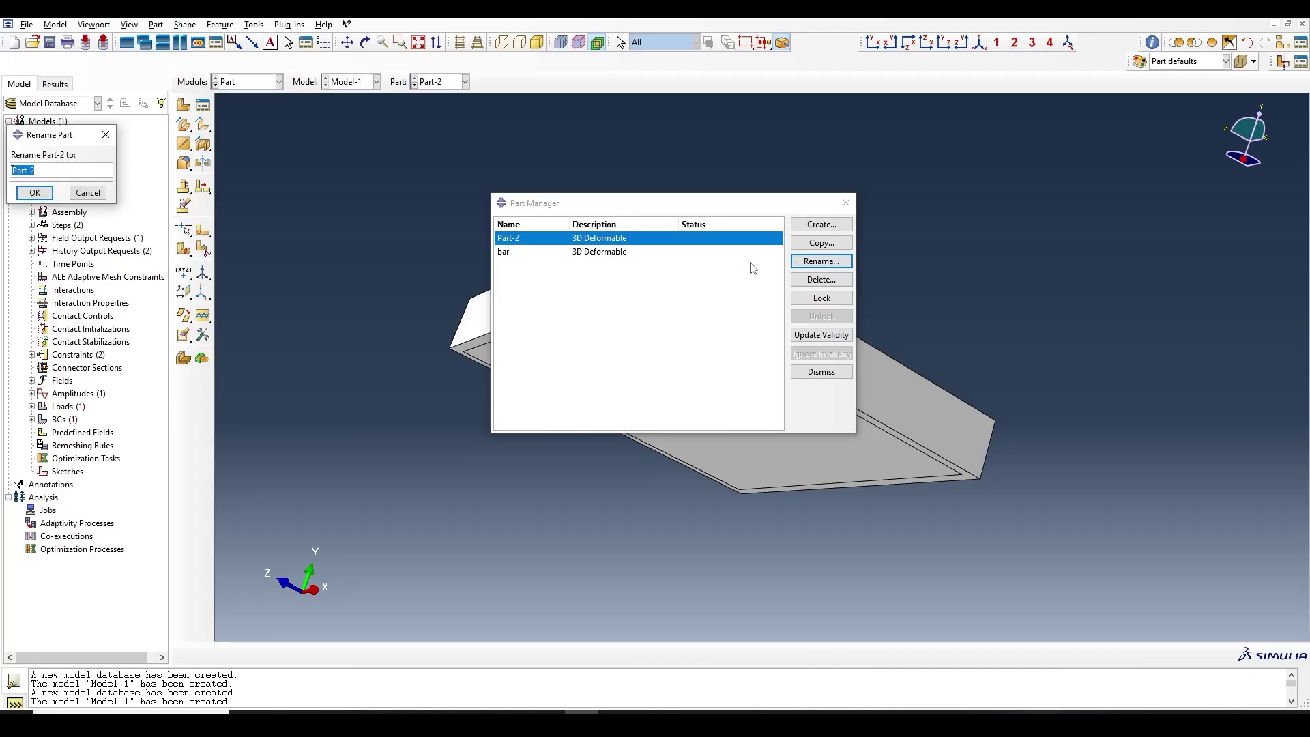
pyautogui.press('BackSpace')
pyautogui.press('Return')
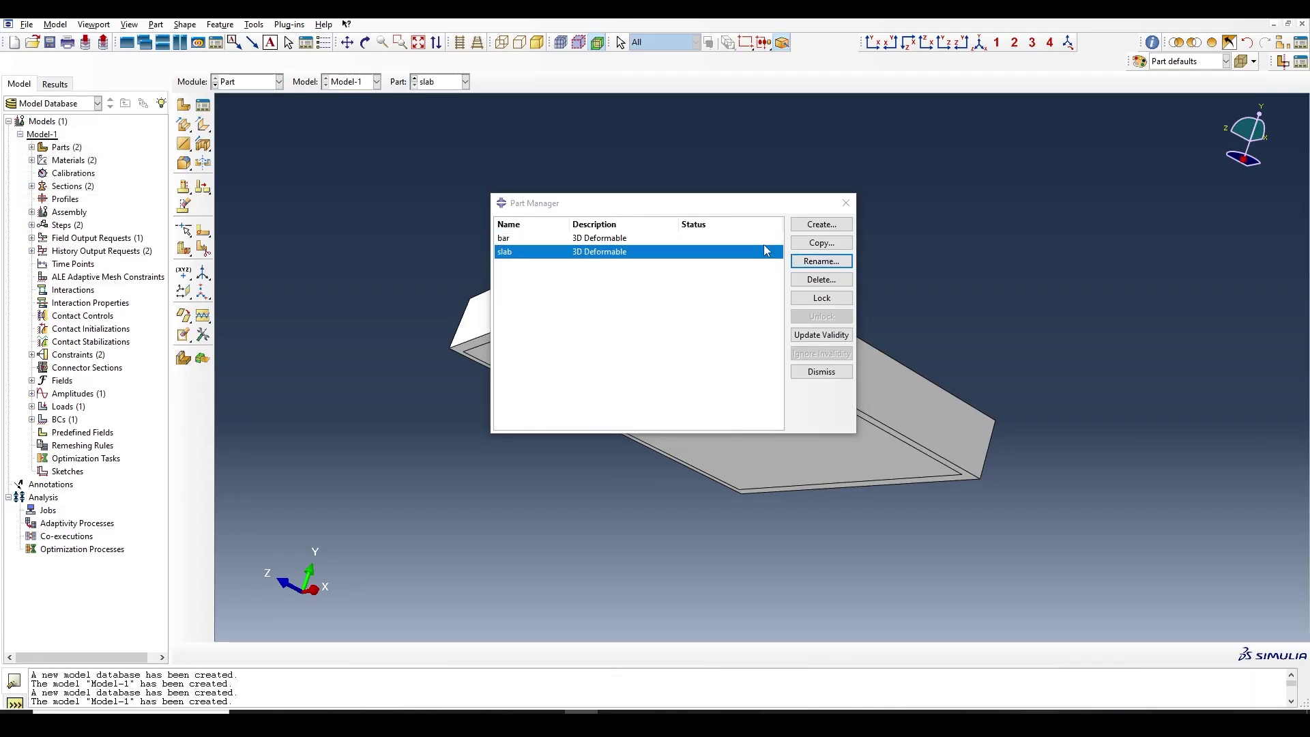
pyautogui.click(846, 203)
# Step: Add a dependent instance of the slab part to the assembly
pyautogui.click(222, 82)
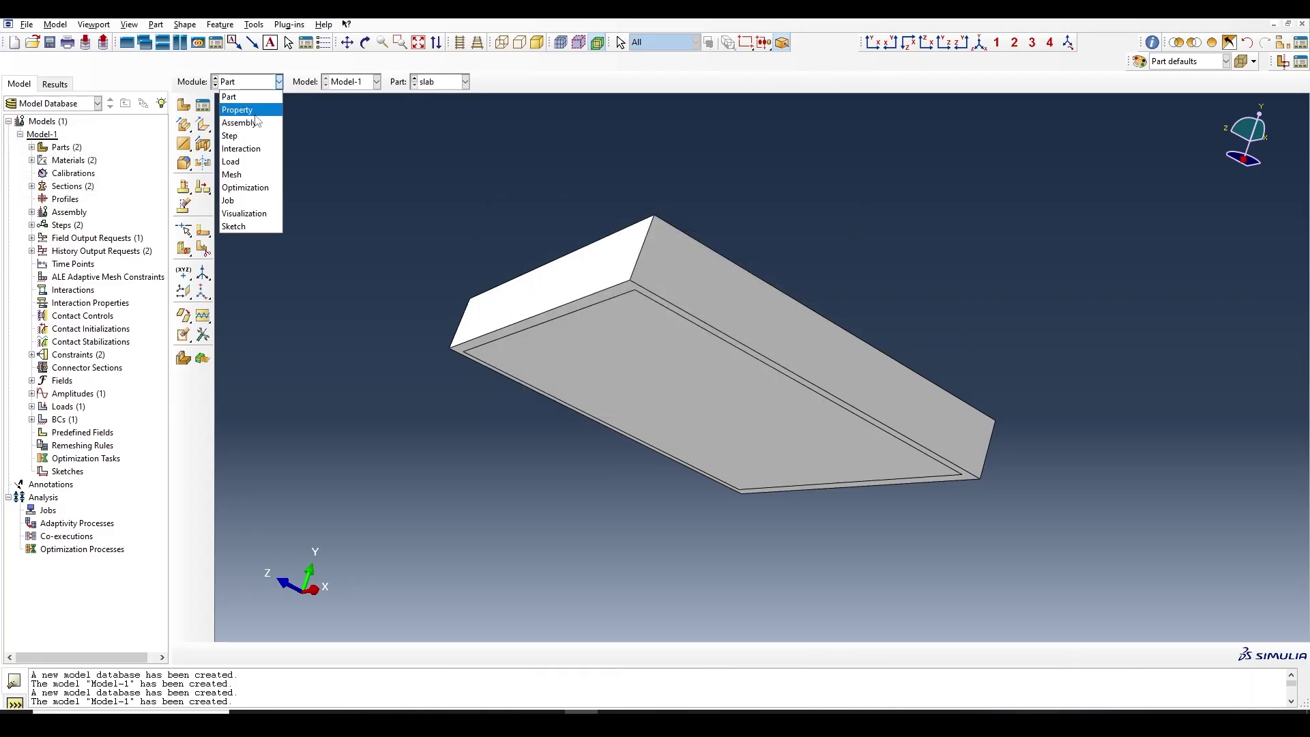
pyautogui.click(256, 113)
pyautogui.click(247, 82)
pyautogui.click(254, 120)
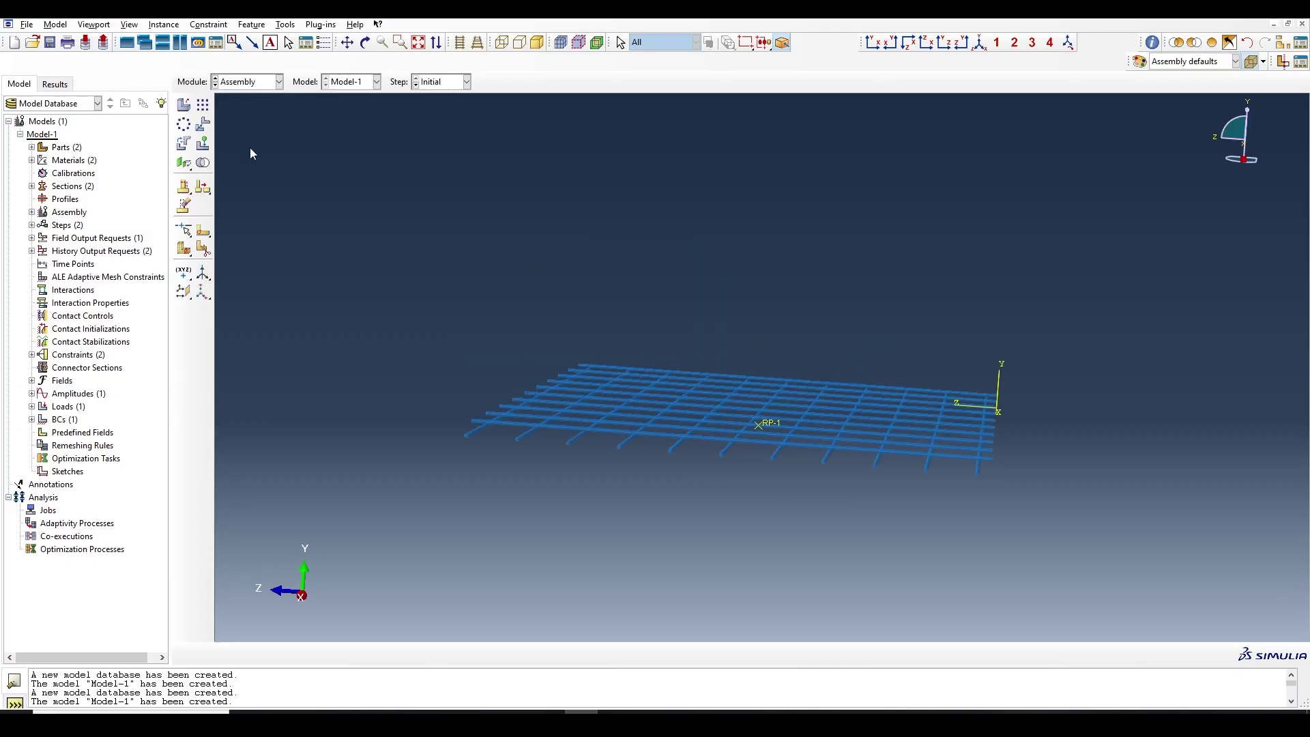
pyautogui.click(184, 105)
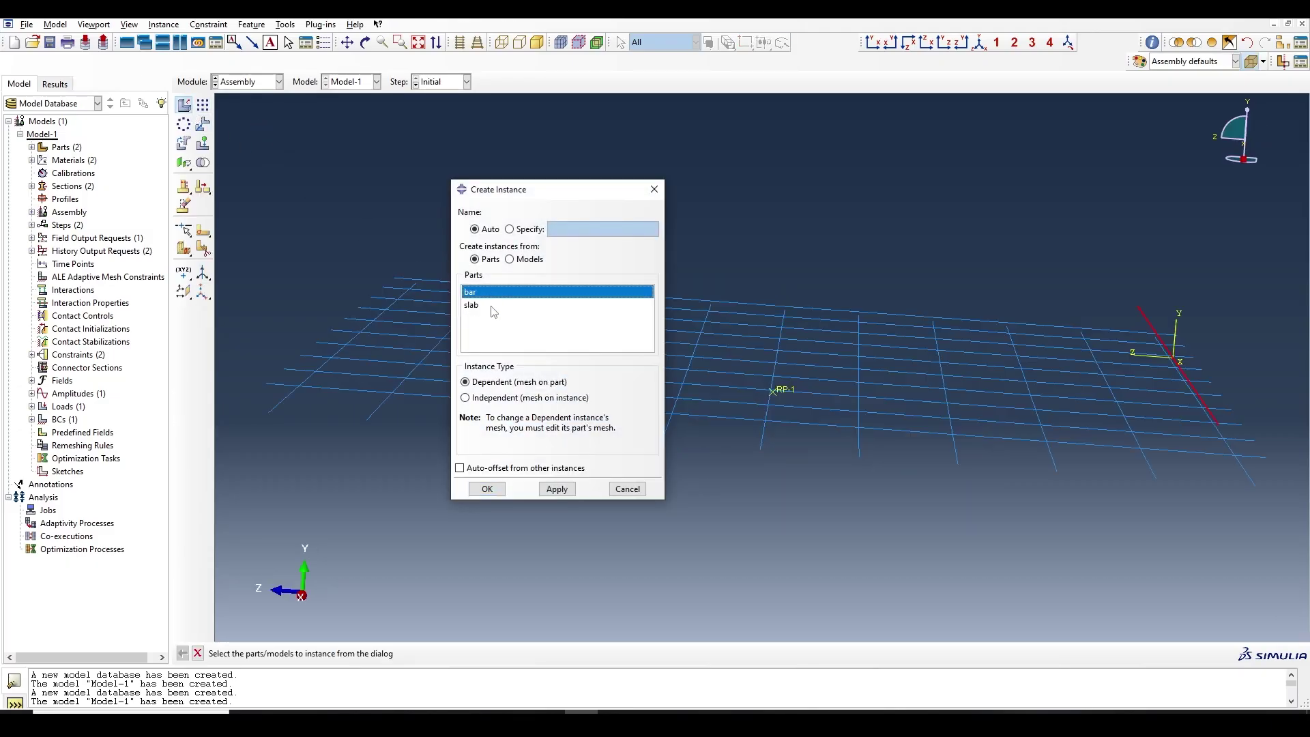
pyautogui.click(502, 305)
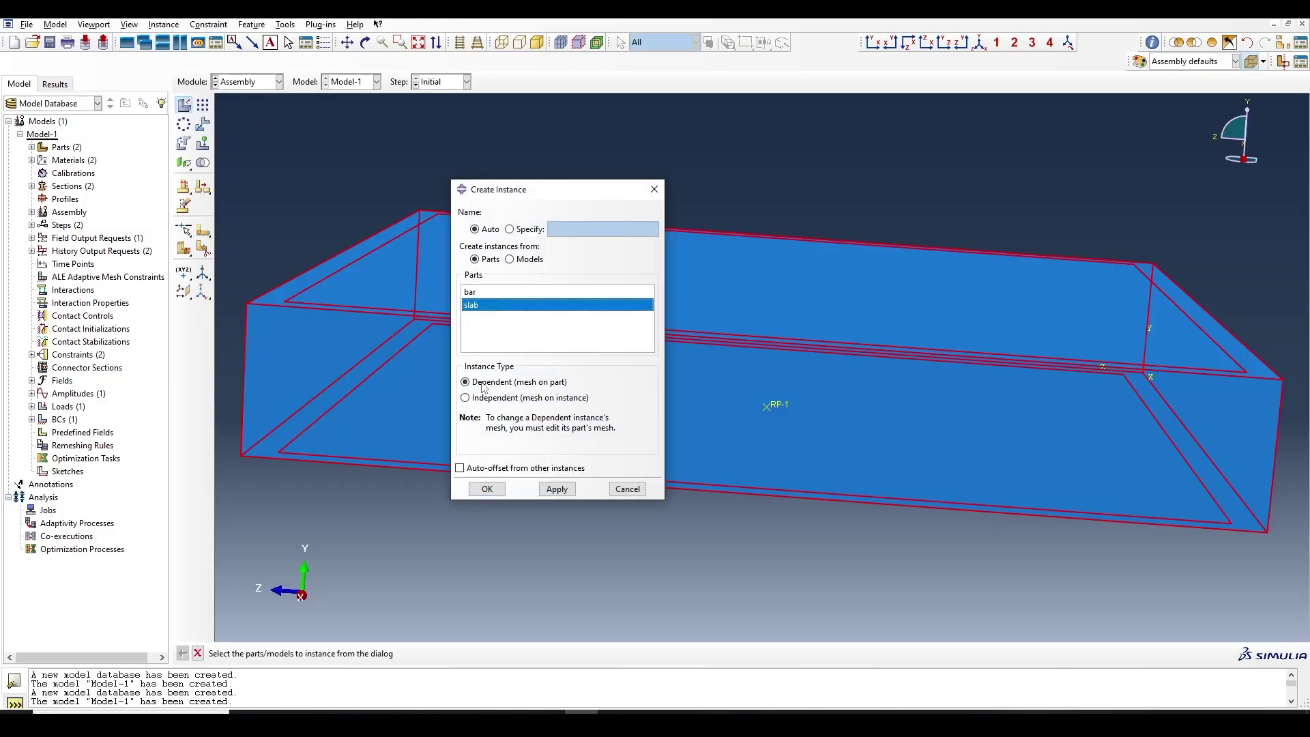
pyautogui.click(493, 492)
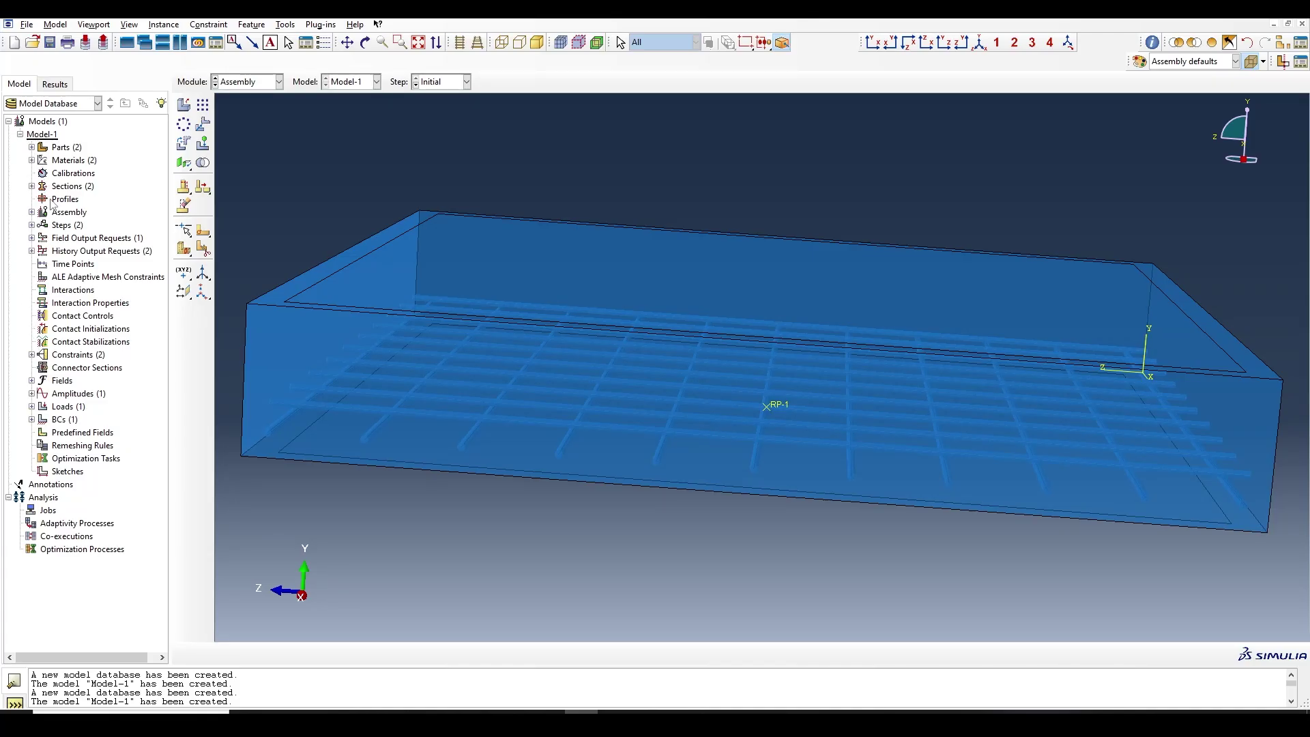
# Step: Resume the suppressed slab-1 instance in the assembly and delete the duplicate slab-2 instance
pyautogui.click(31, 212)
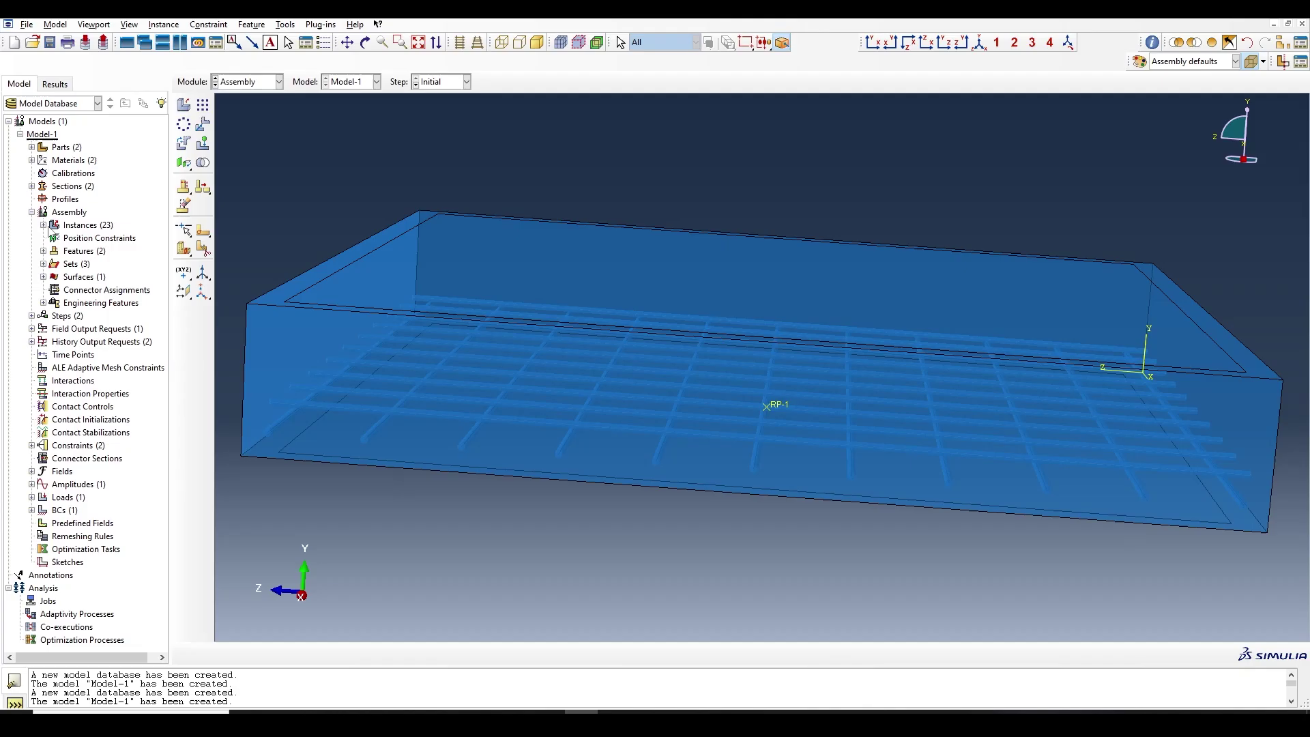
pyautogui.click(43, 225)
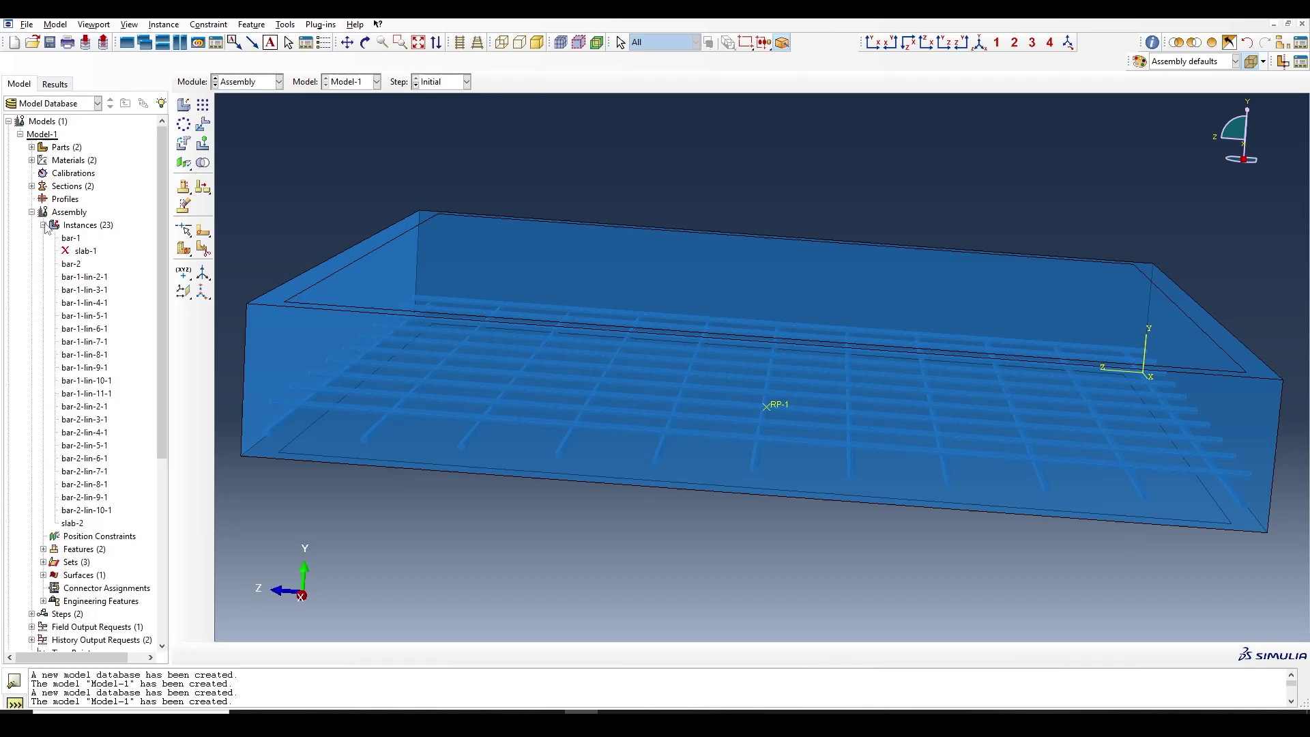
pyautogui.click(87, 252)
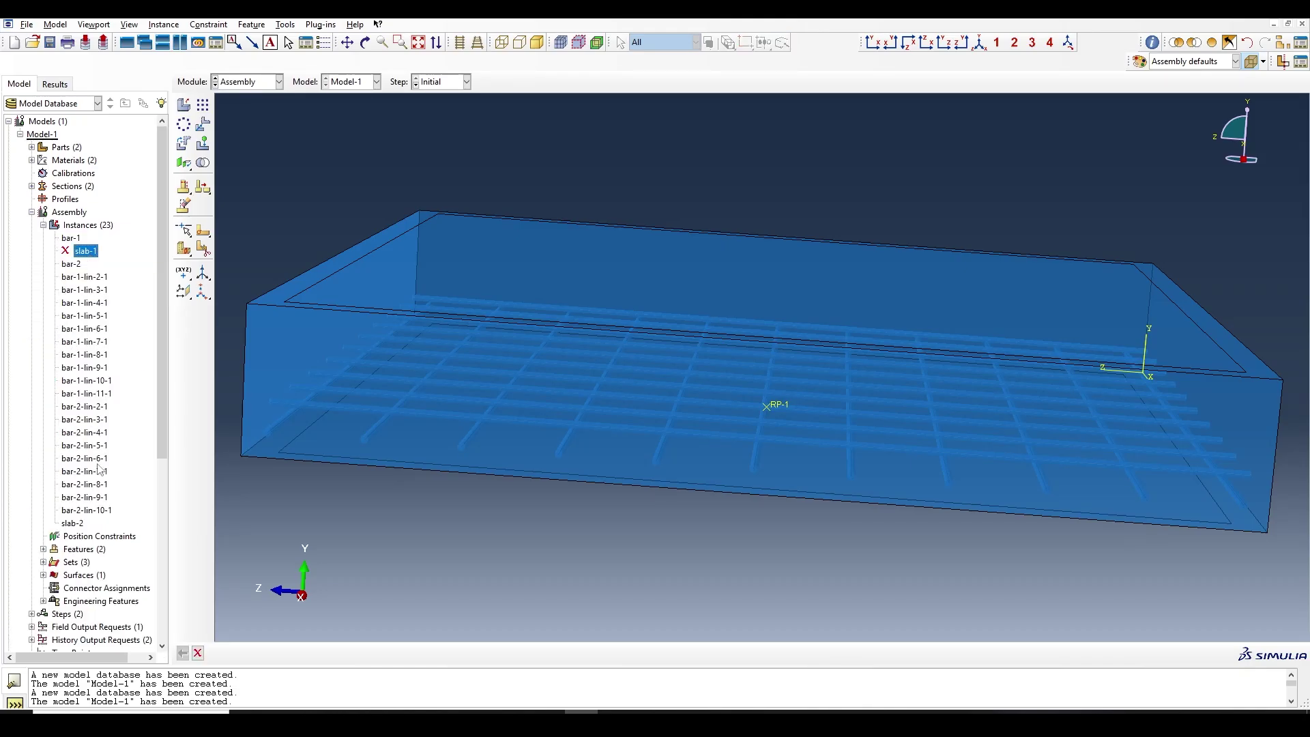
pyautogui.rightClick(78, 256)
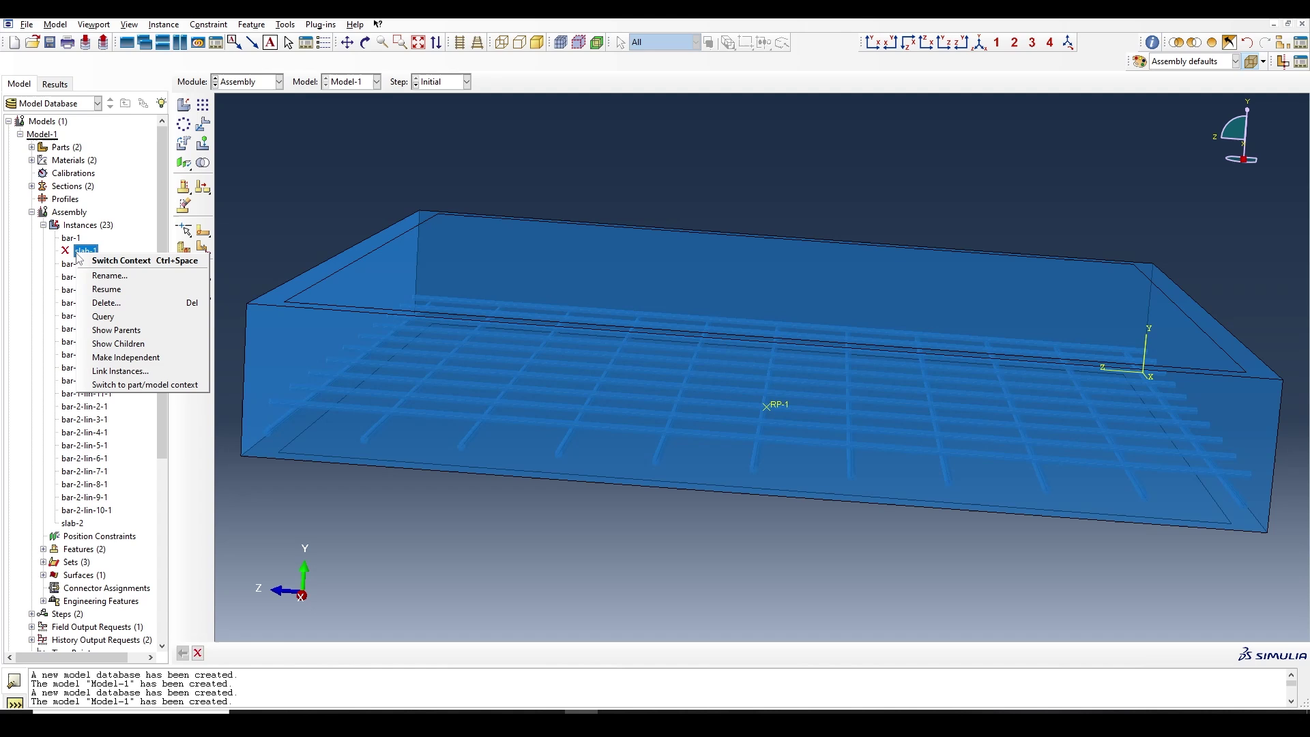
pyautogui.click(122, 292)
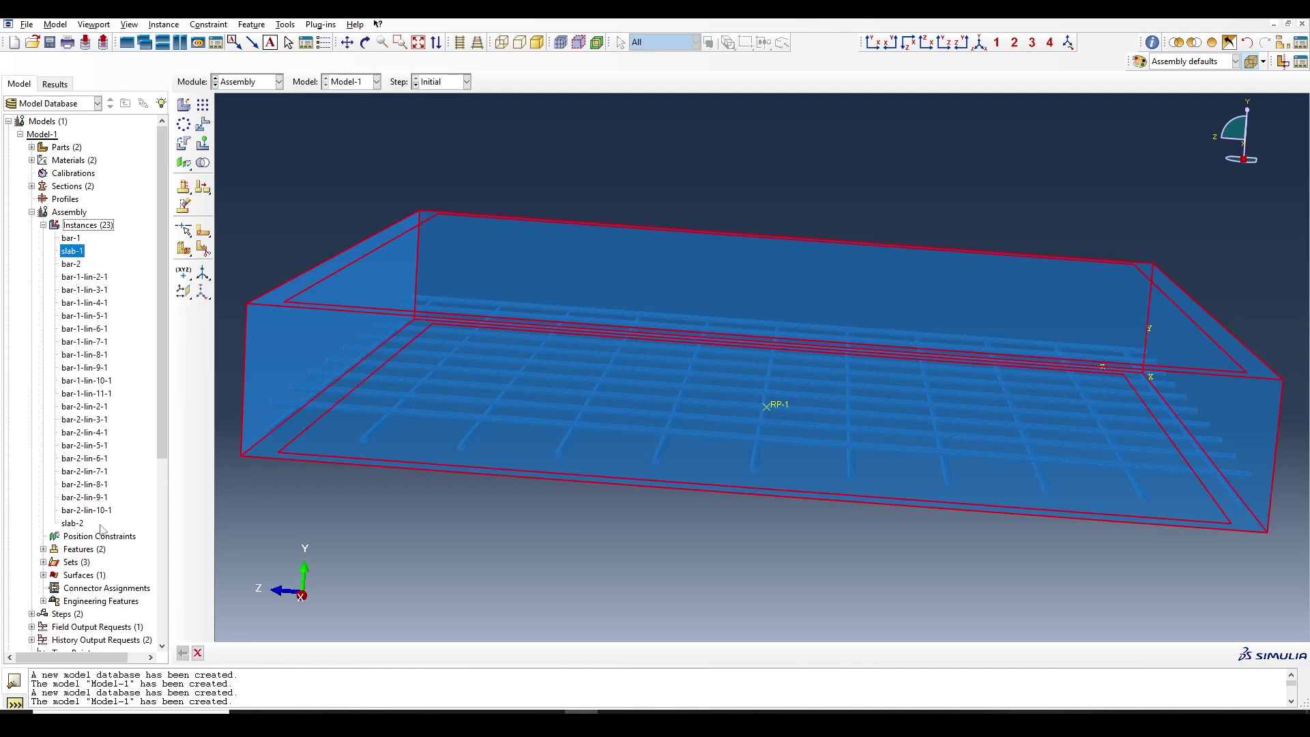
pyautogui.rightClick(70, 526)
pyautogui.click(110, 524)
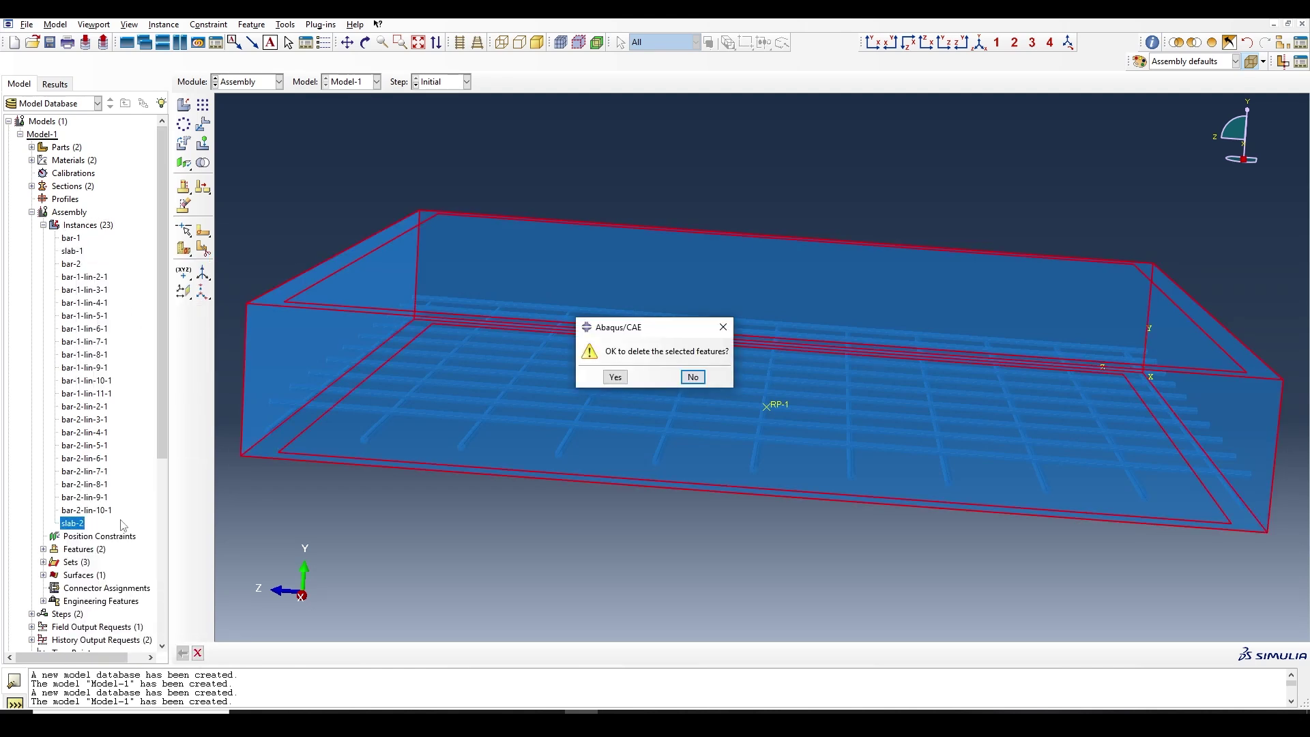
pyautogui.click(615, 378)
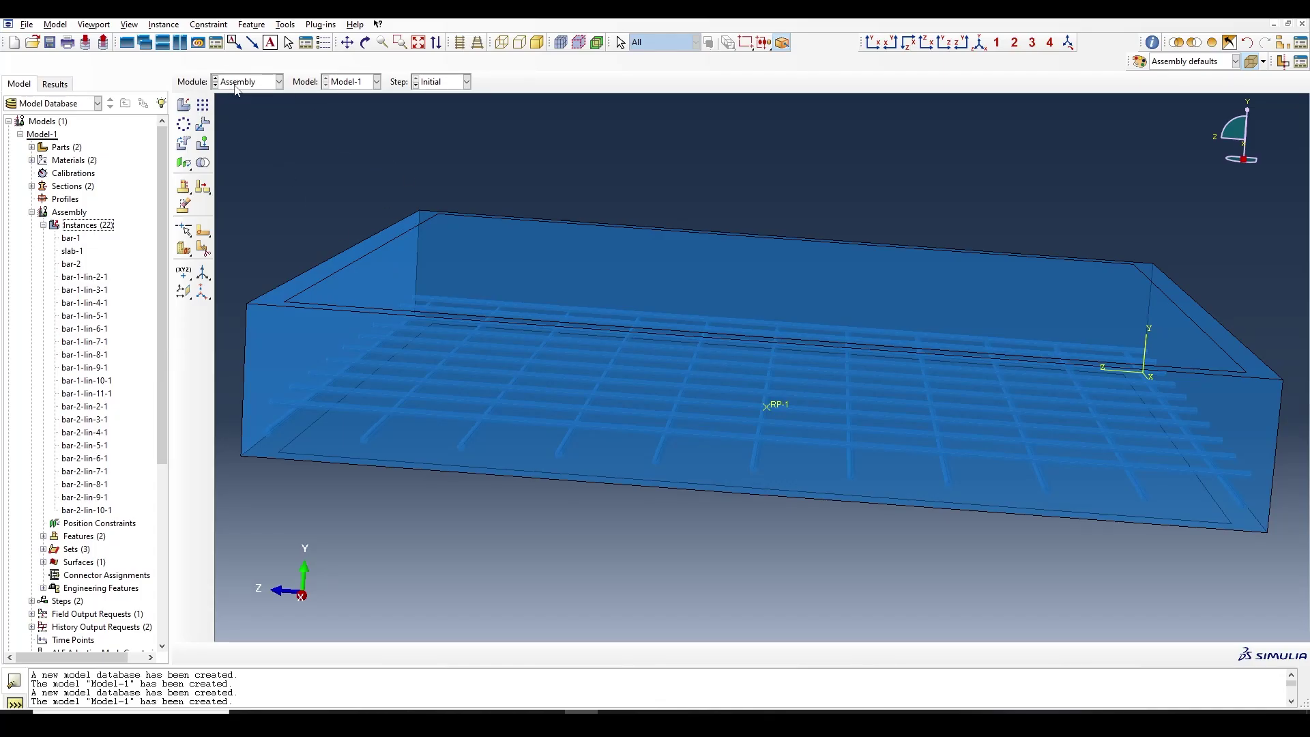
# Step: Examine which slab geometry the assembly's load set covers
pyautogui.click(286, 25)
pyautogui.moveTo(304, 80)
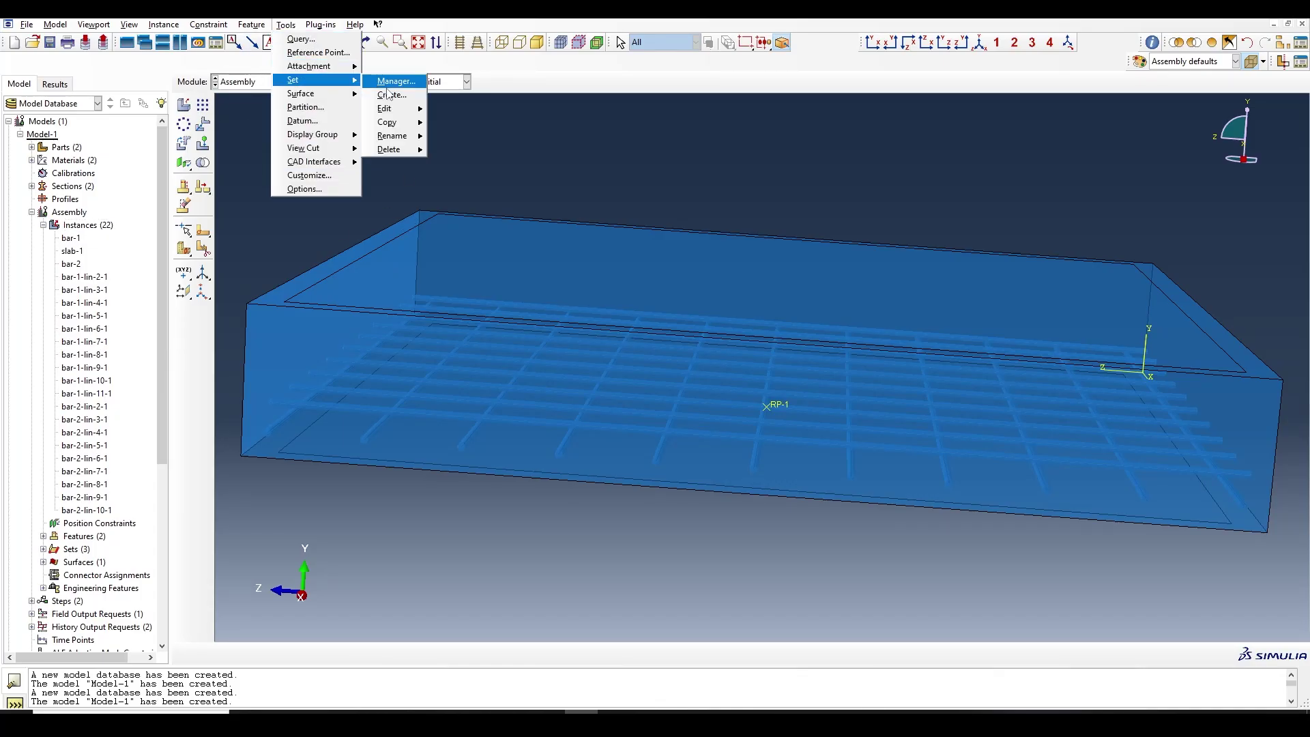
pyautogui.click(395, 82)
pyautogui.click(706, 247)
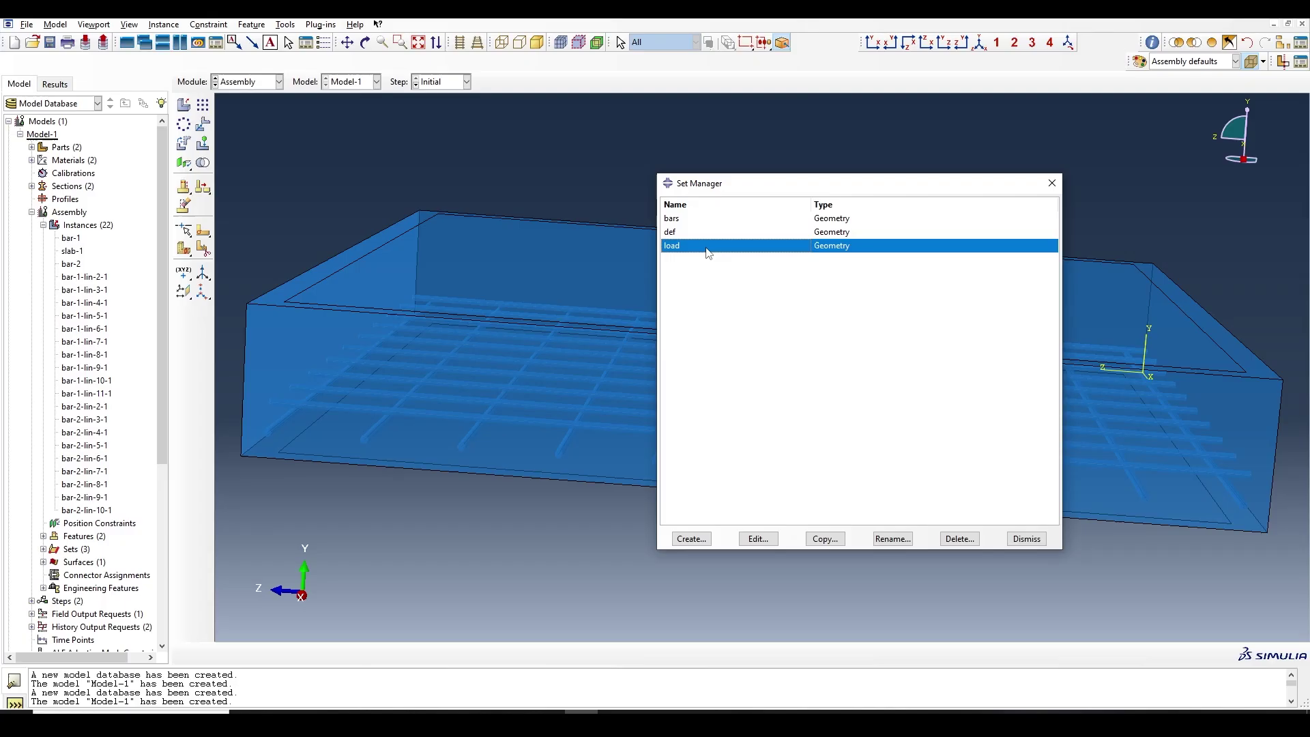
pyautogui.click(769, 539)
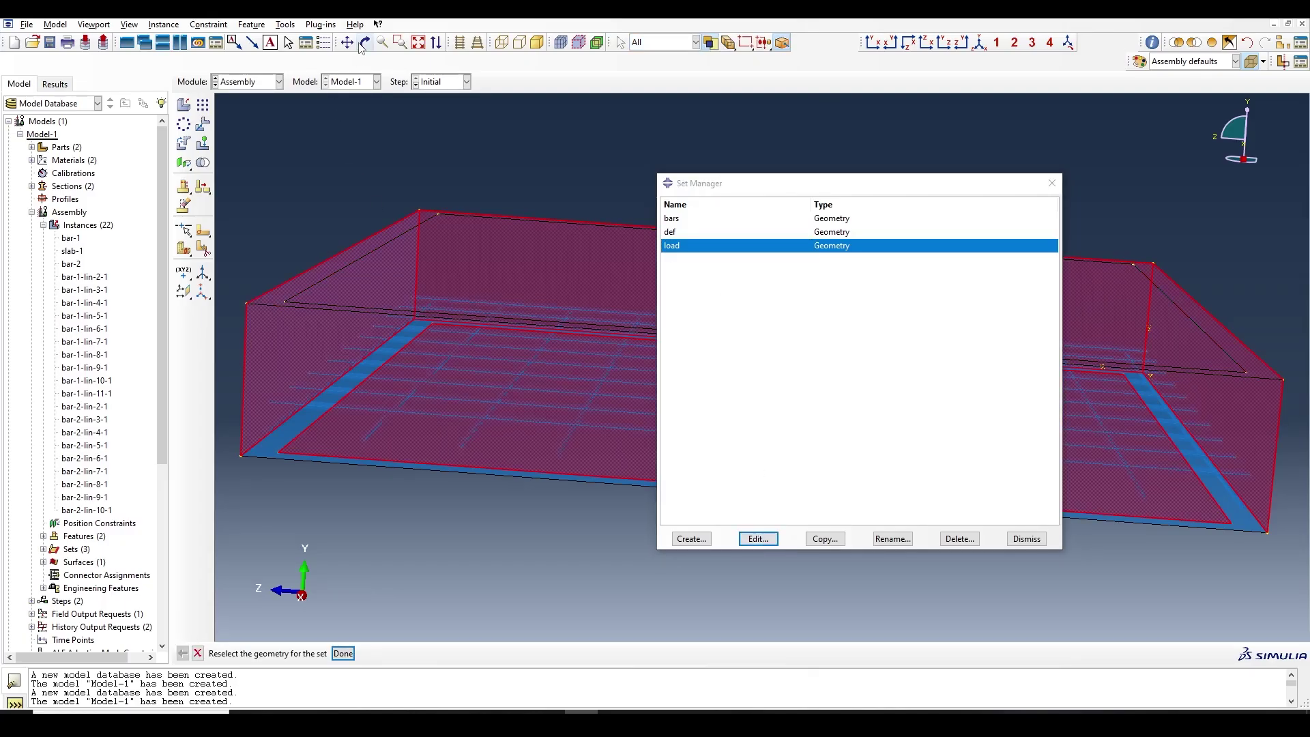
pyautogui.click(365, 42)
pyautogui.moveTo(556, 535); pyautogui.dragTo(817, 384)
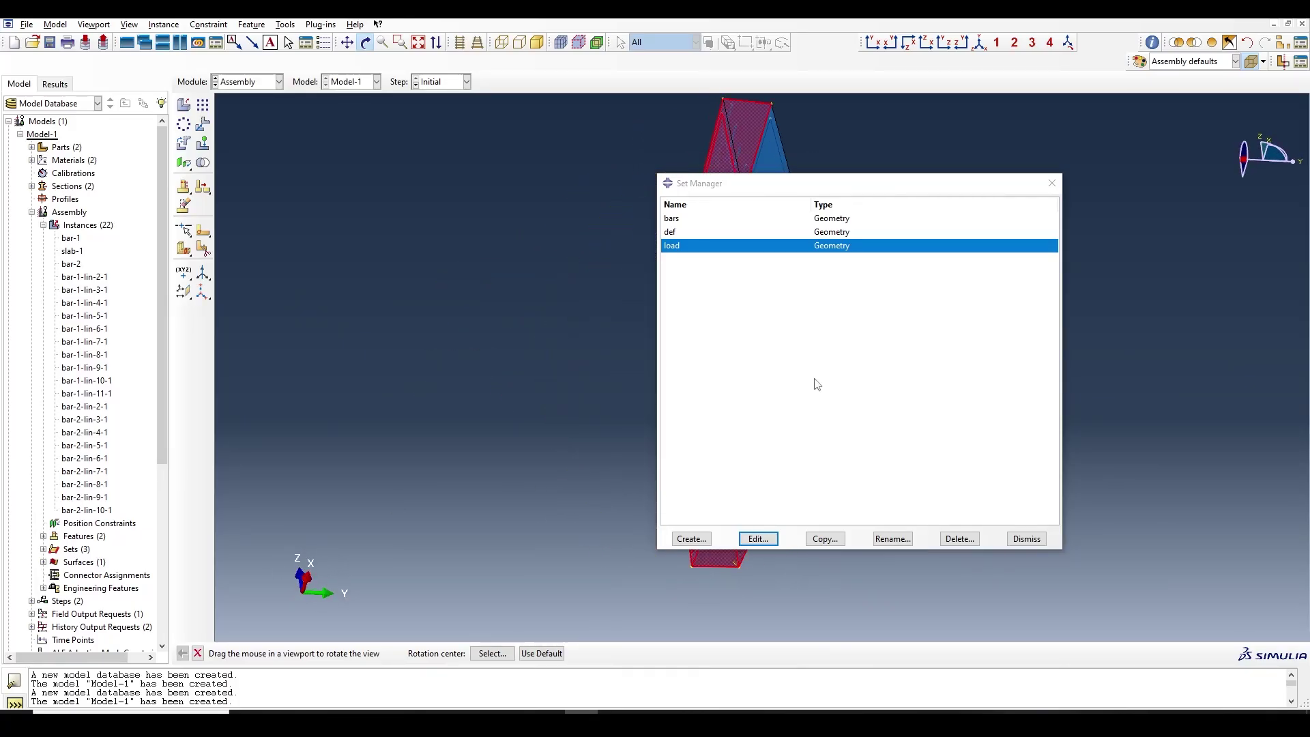
# Step: Examine which geometry the assembly's def set covers, leaving its selection as it is
pyautogui.click(741, 234)
pyautogui.moveTo(750, 183); pyautogui.dragTo(206, 204)
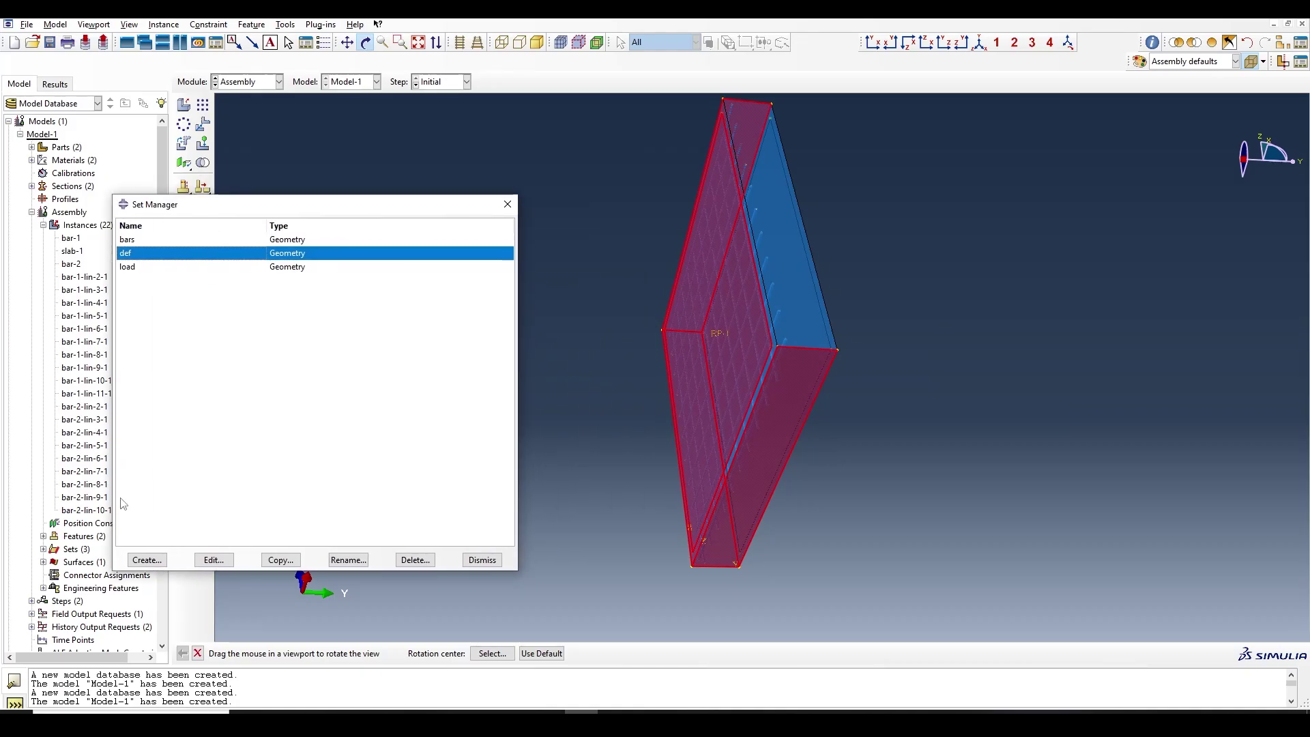
pyautogui.click(207, 562)
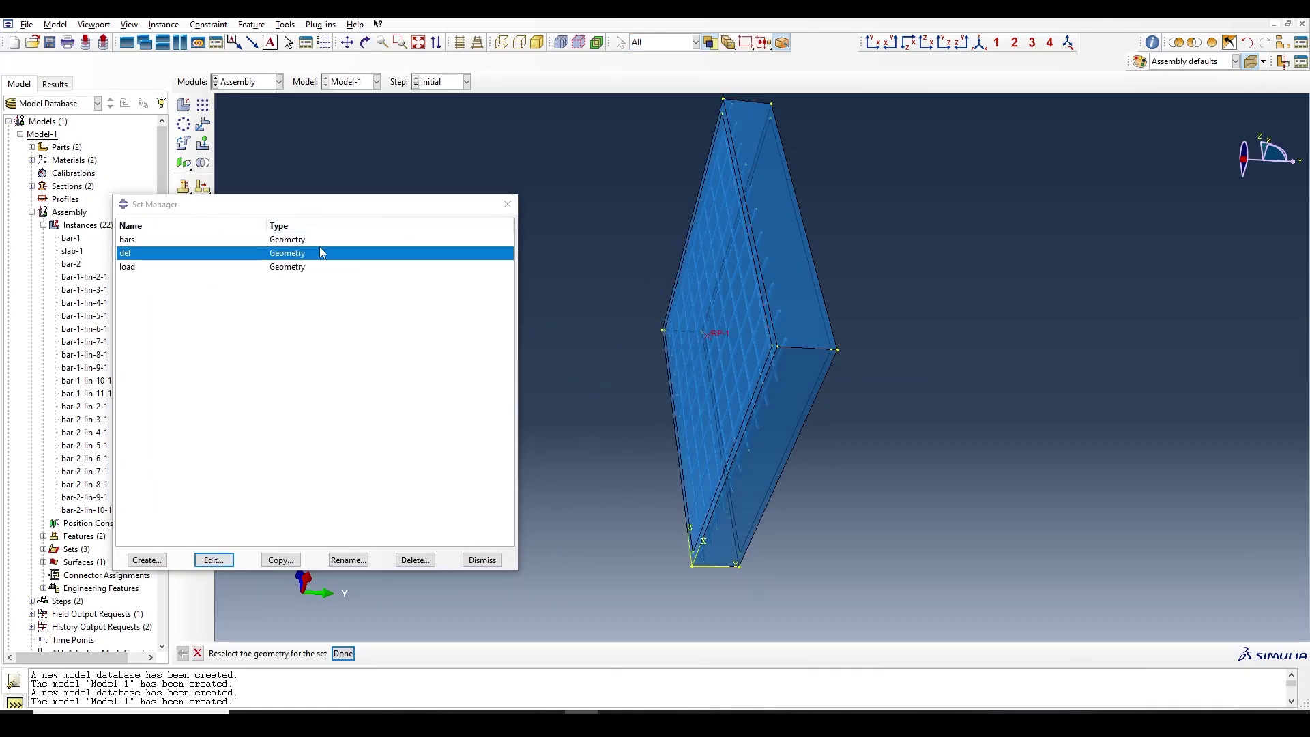
pyautogui.moveTo(321, 241); pyautogui.dragTo(320, 254)
pyautogui.click(507, 205)
pyautogui.press('Escape')
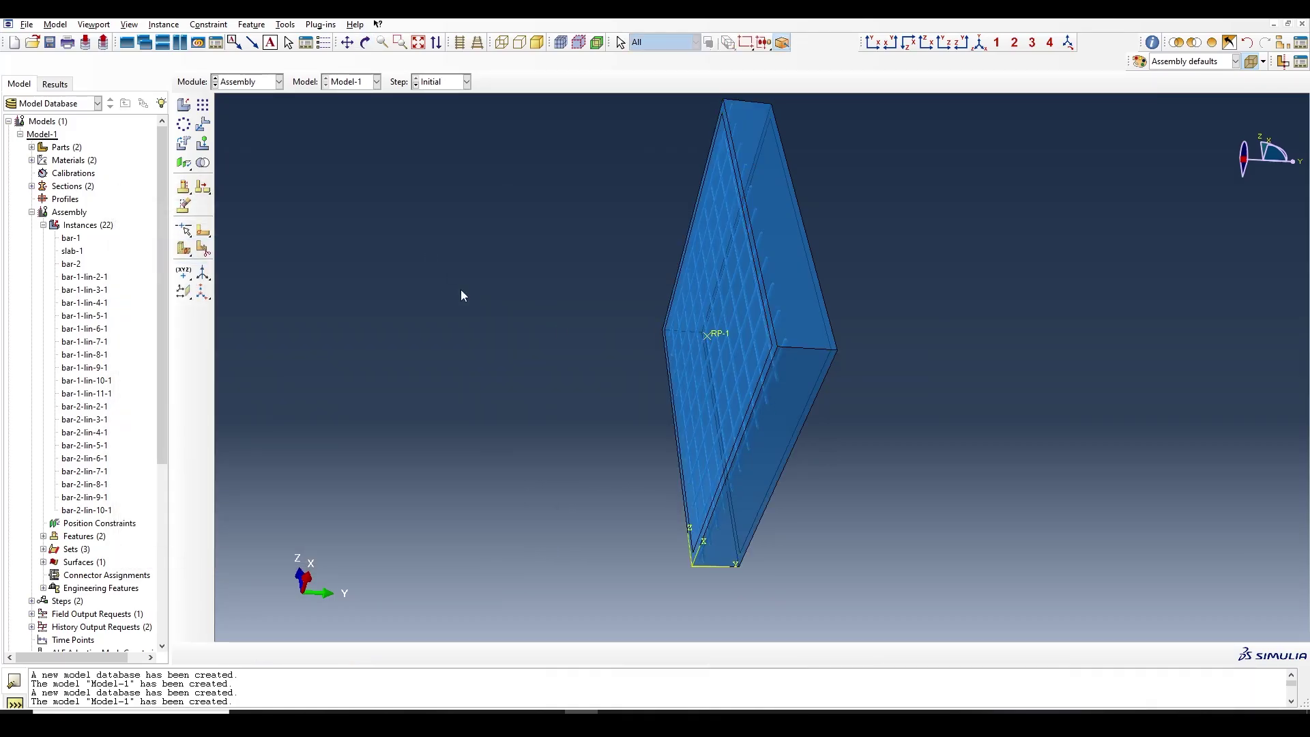
pyautogui.scroll(-3, 461, 289)
# Step: Edit the embedded region Constraint-2 in the Interaction module and pick the whole slab solid as its host region
pyautogui.click(244, 87)
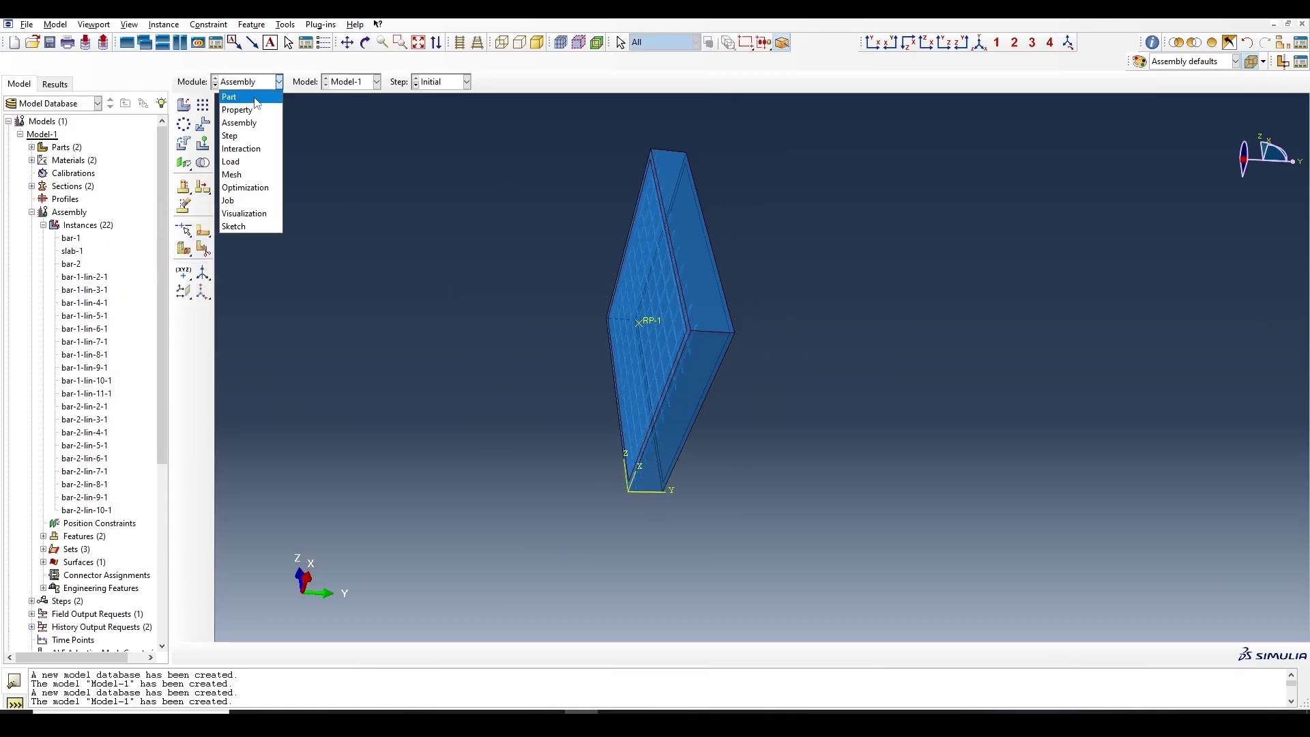
pyautogui.click(244, 149)
pyautogui.click(203, 153)
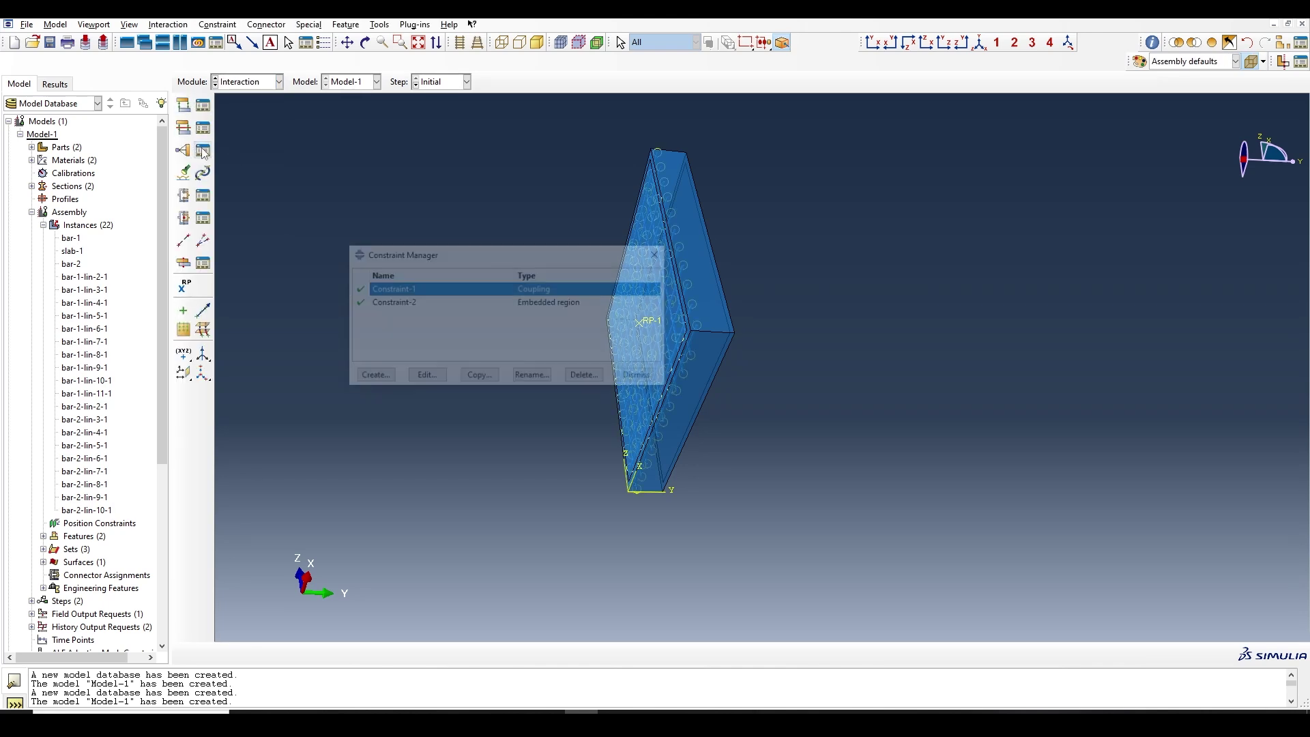
pyautogui.click(543, 304)
pyautogui.click(425, 377)
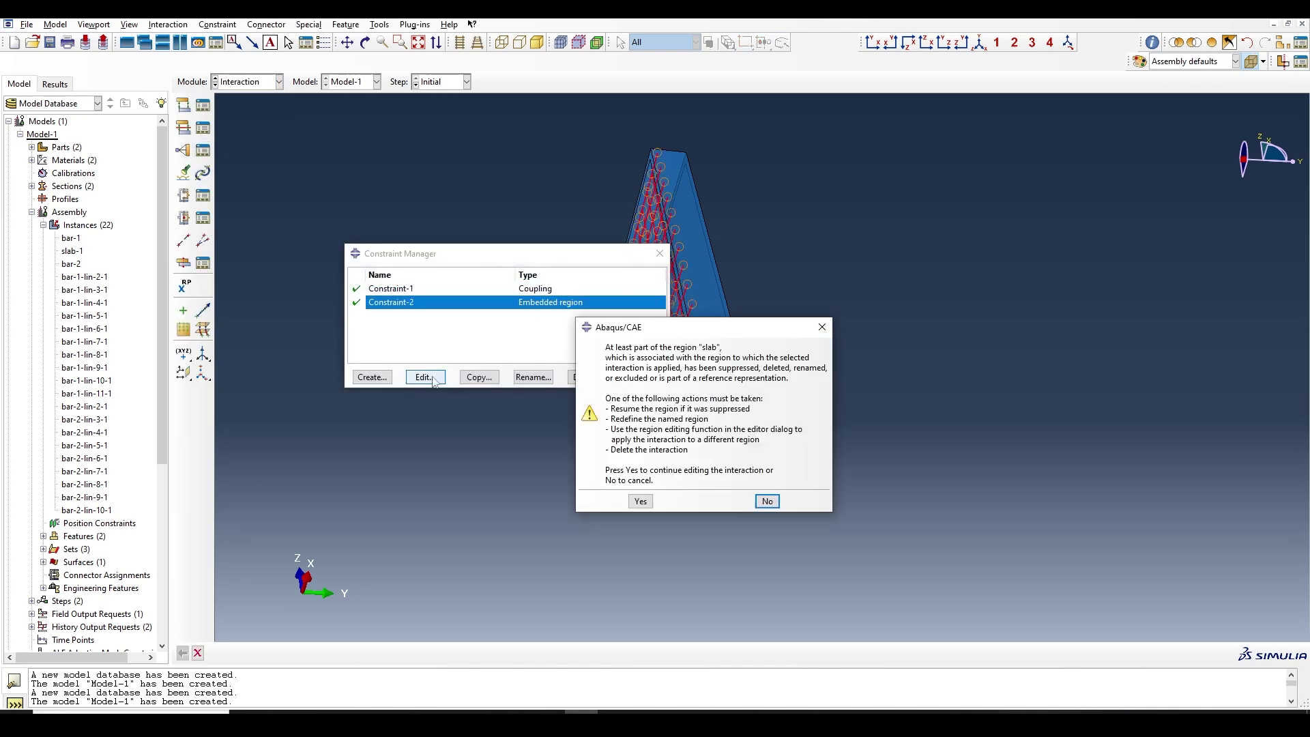
pyautogui.click(635, 498)
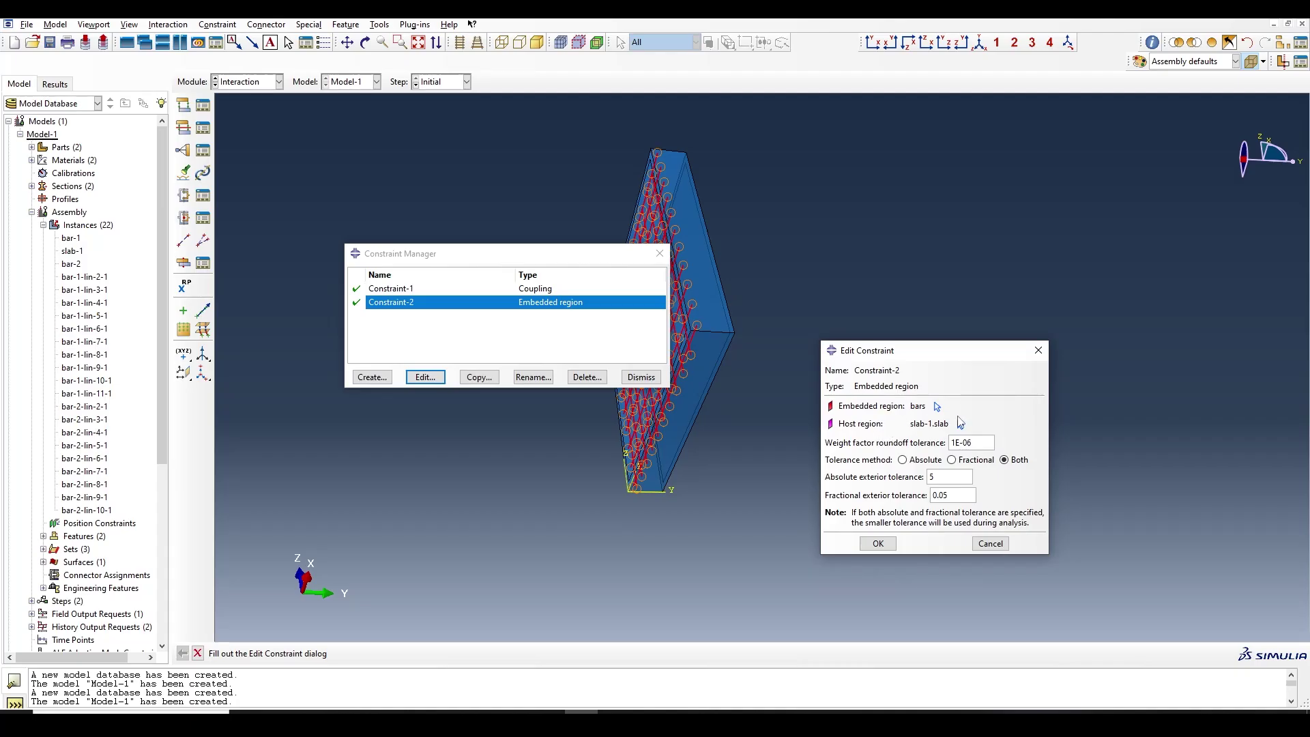
pyautogui.click(961, 425)
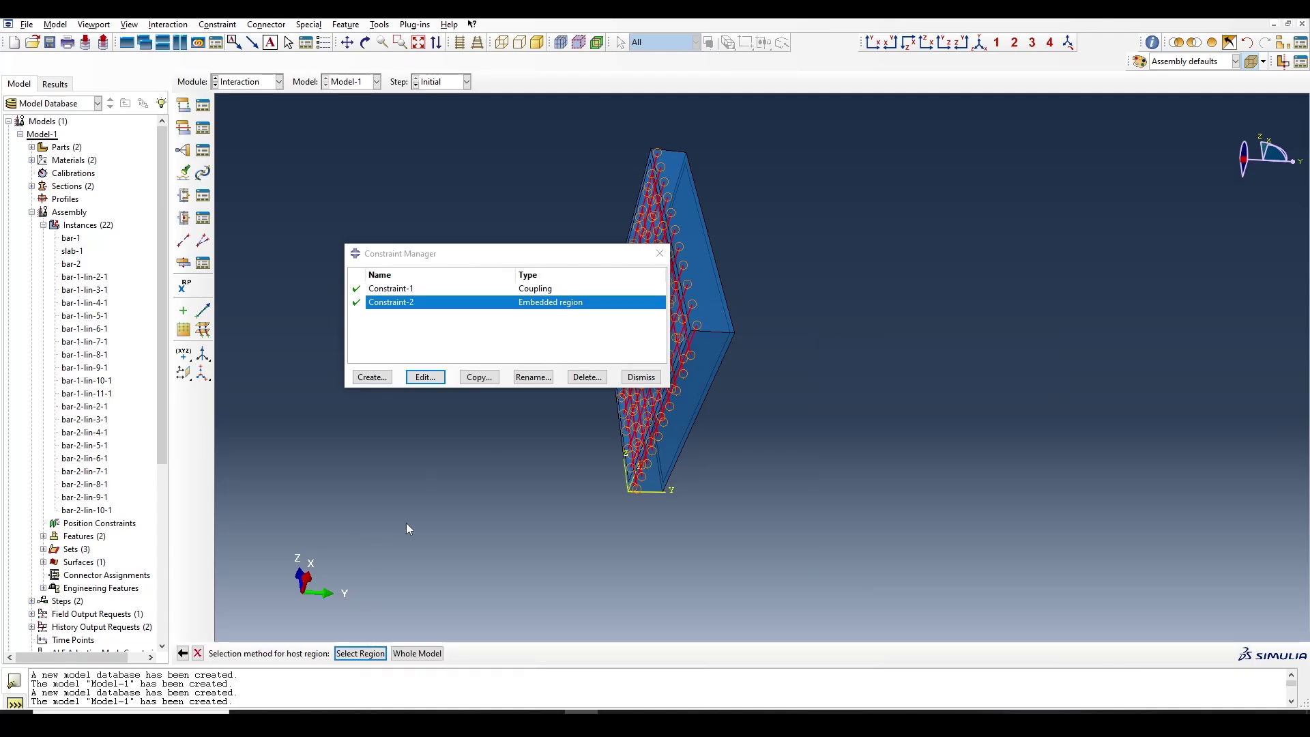
pyautogui.click(360, 653)
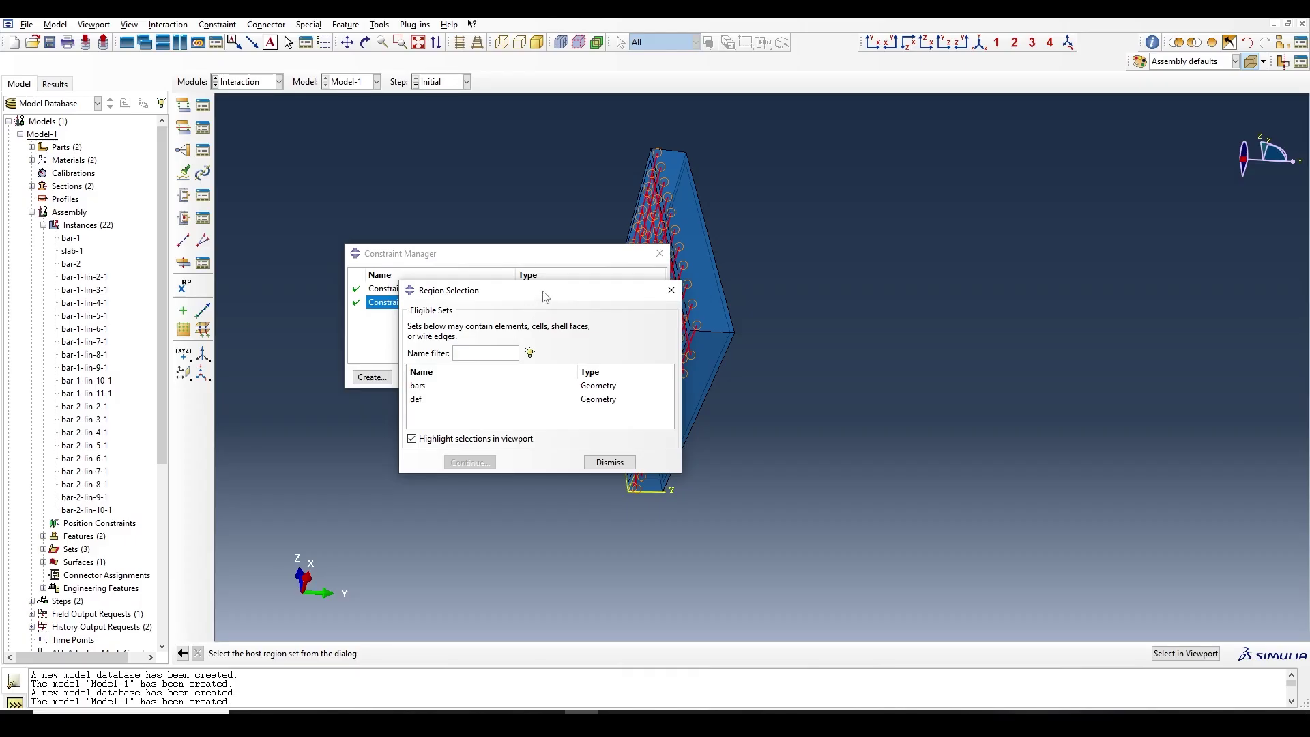
pyautogui.moveTo(546, 297); pyautogui.dragTo(511, 309)
pyautogui.click(574, 470)
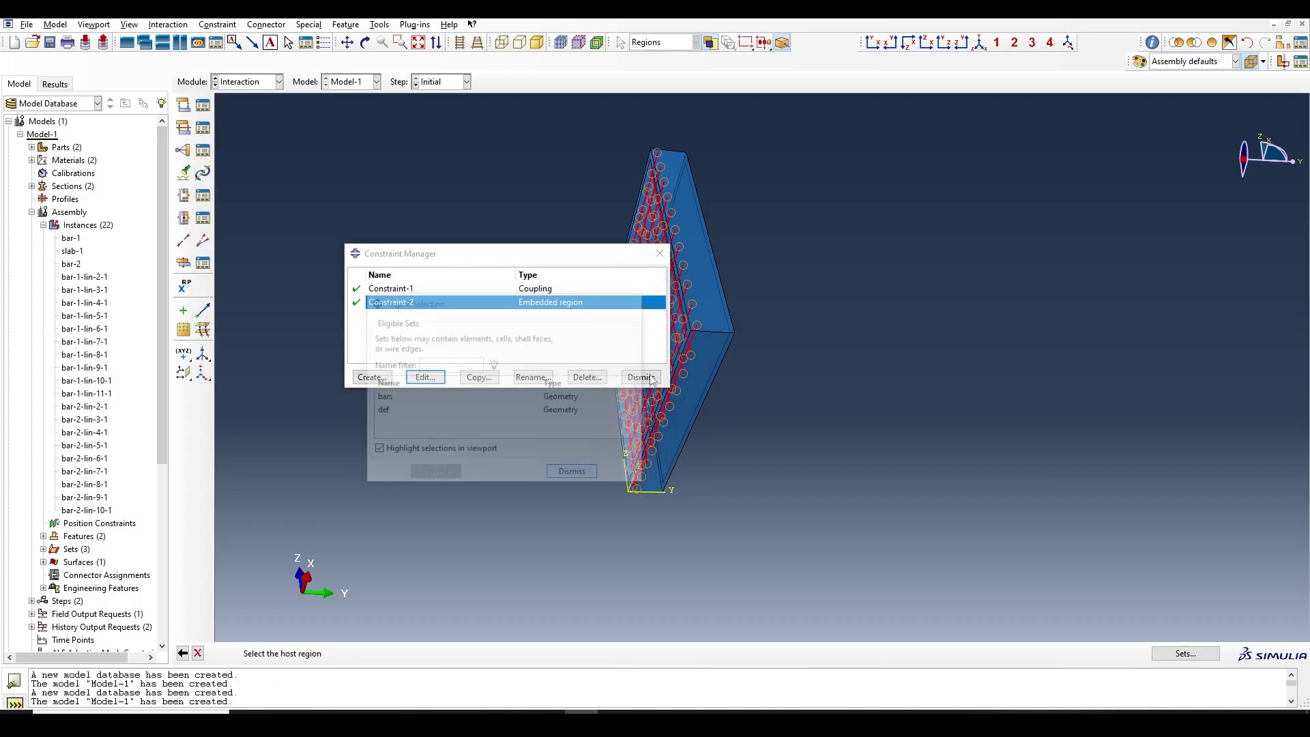
pyautogui.click(714, 301)
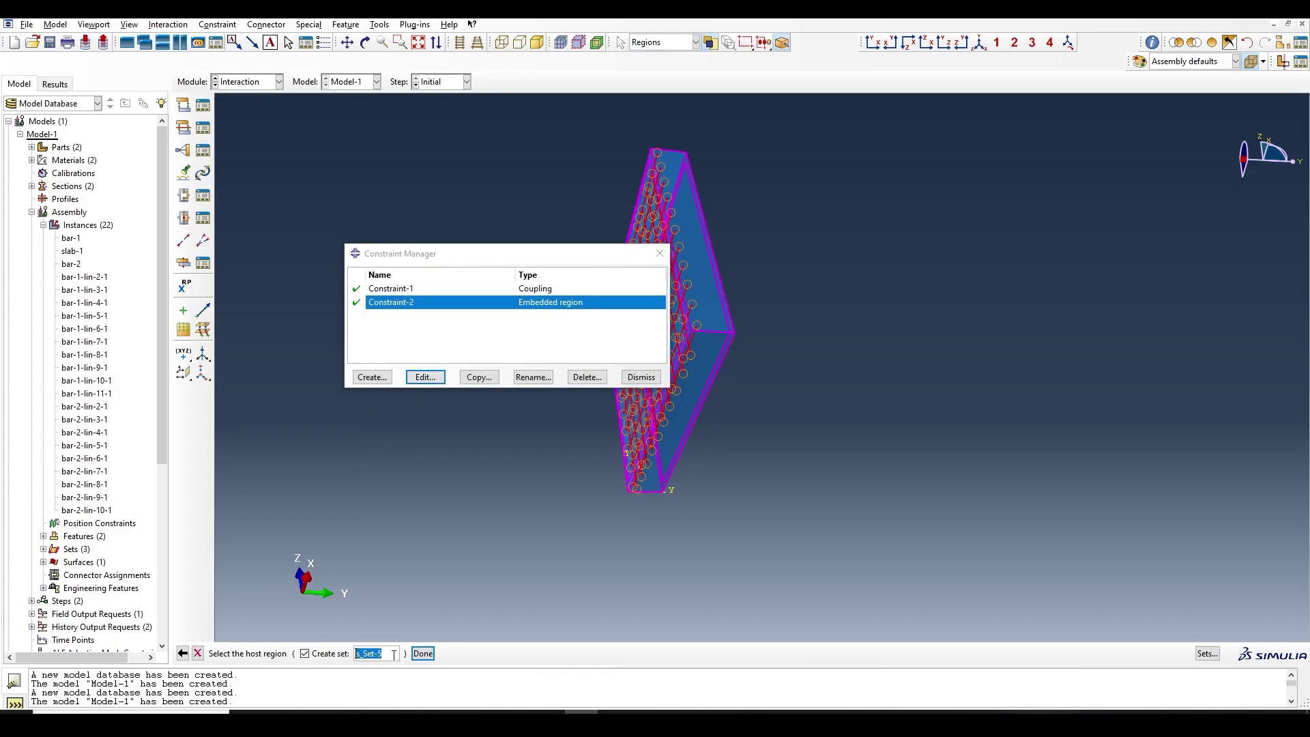
# Step: Name the host region set slab and apply it to the embedded region constraint
pyautogui.moveTo(580, 255); pyautogui.dragTo(421, 252)
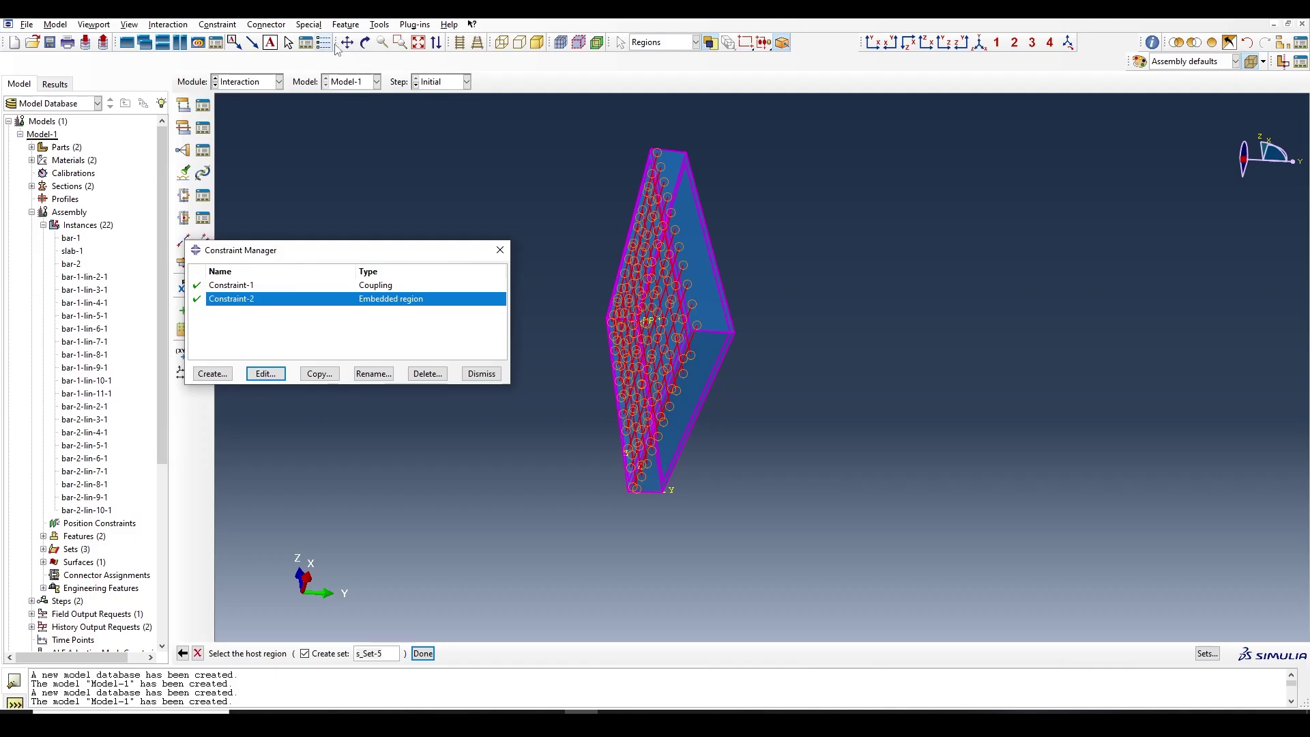
pyautogui.click(365, 43)
pyautogui.moveTo(683, 355); pyautogui.dragTo(806, 388)
pyautogui.press('Escape')
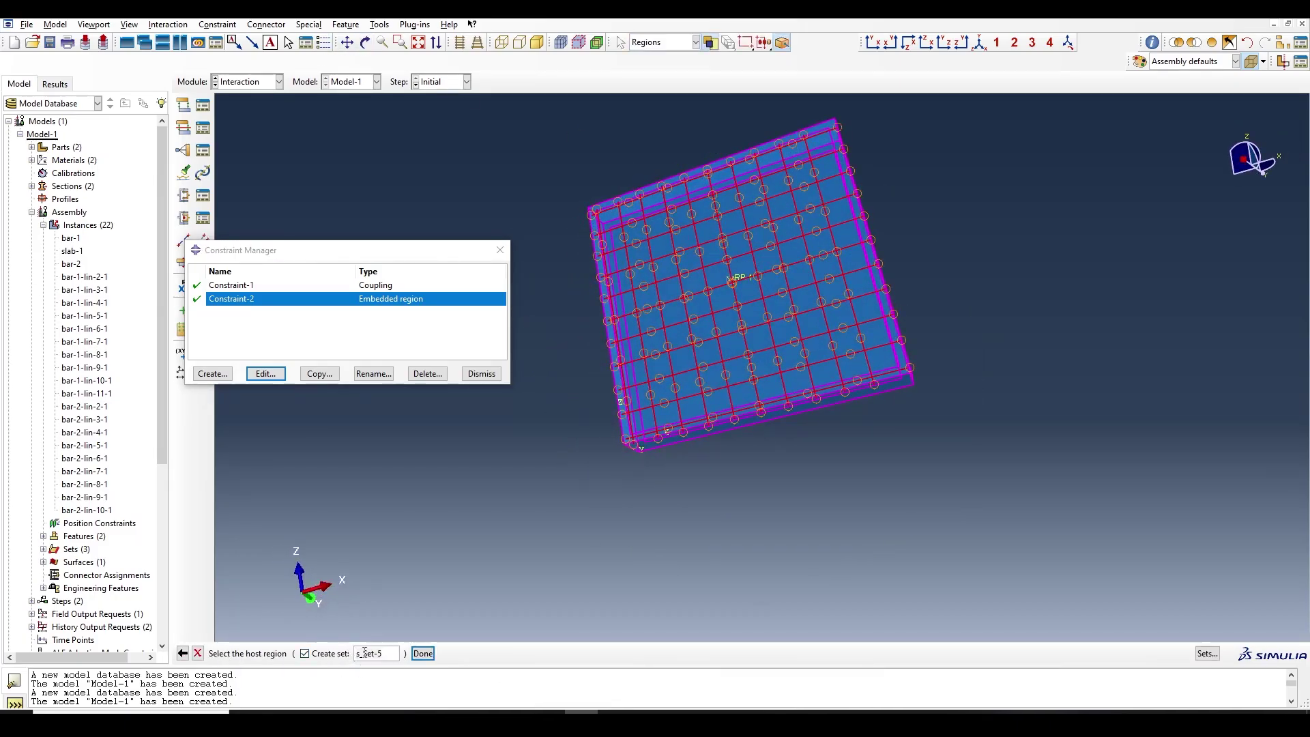
pyautogui.moveTo(365, 653); pyautogui.dragTo(383, 653)
pyautogui.write('slab')
pyautogui.click(423, 654)
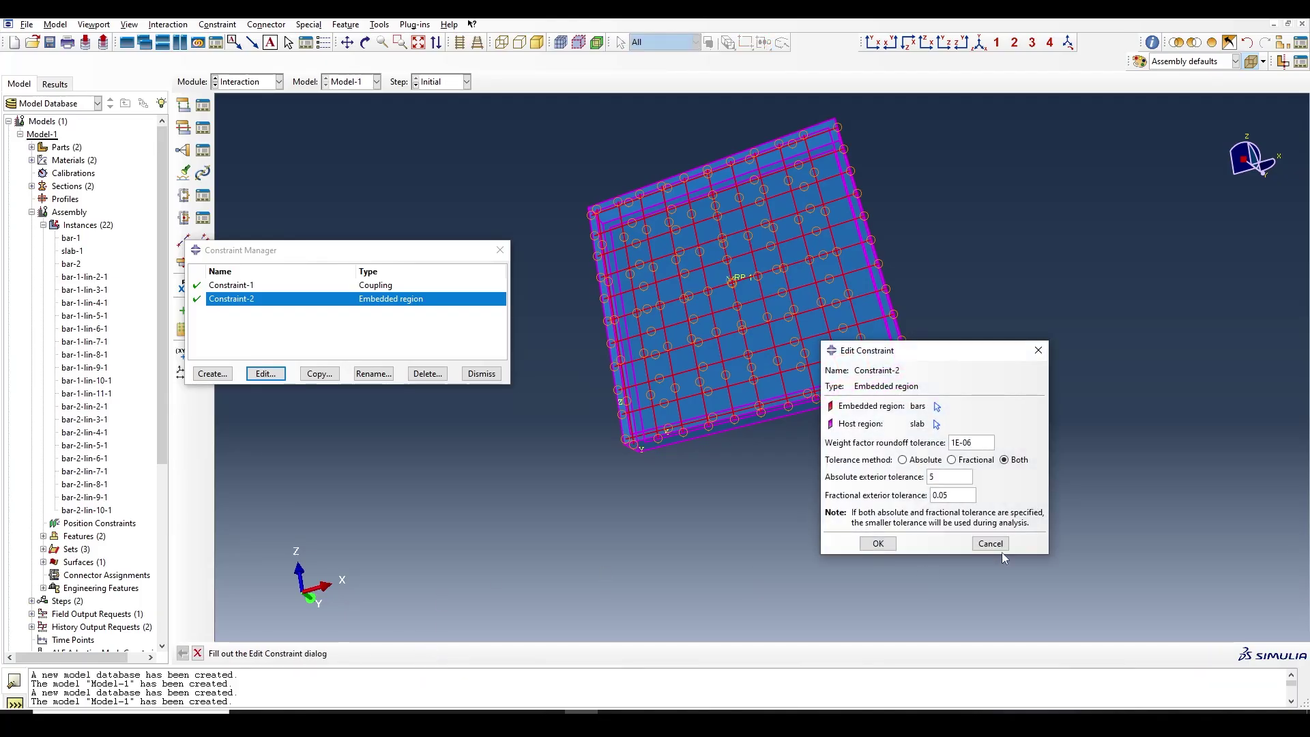
pyautogui.click(878, 544)
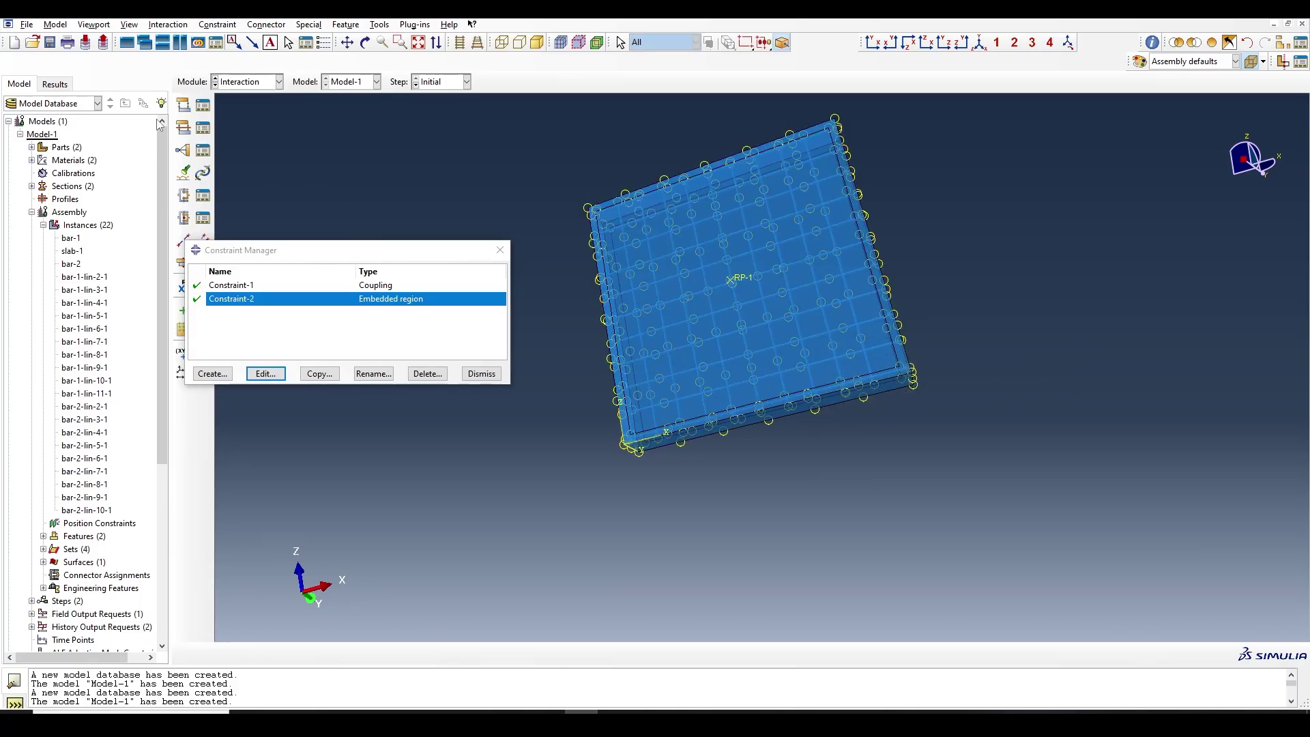
# Step: Redefine the surface of the coupling Constraint-1 as the slab's large face inside the narrow border, on the RP-1 side
pyautogui.click(333, 302)
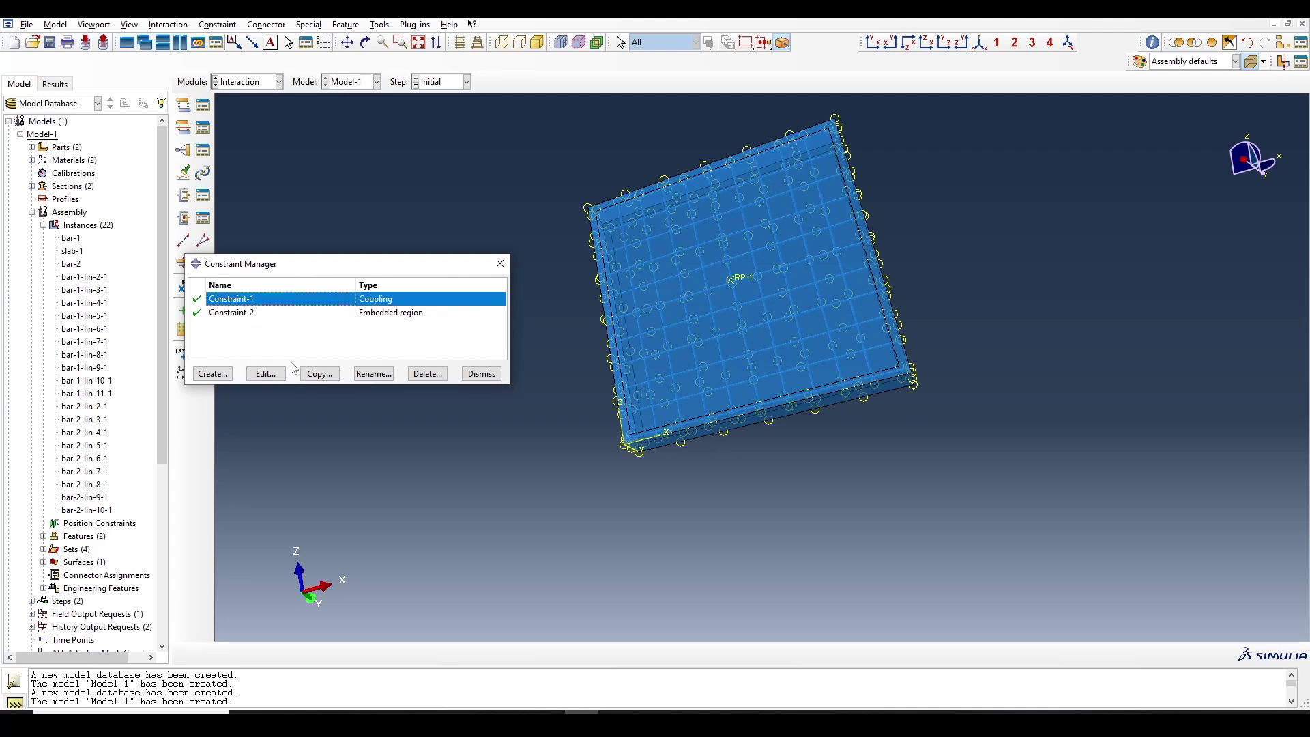
pyautogui.click(271, 374)
pyautogui.click(633, 480)
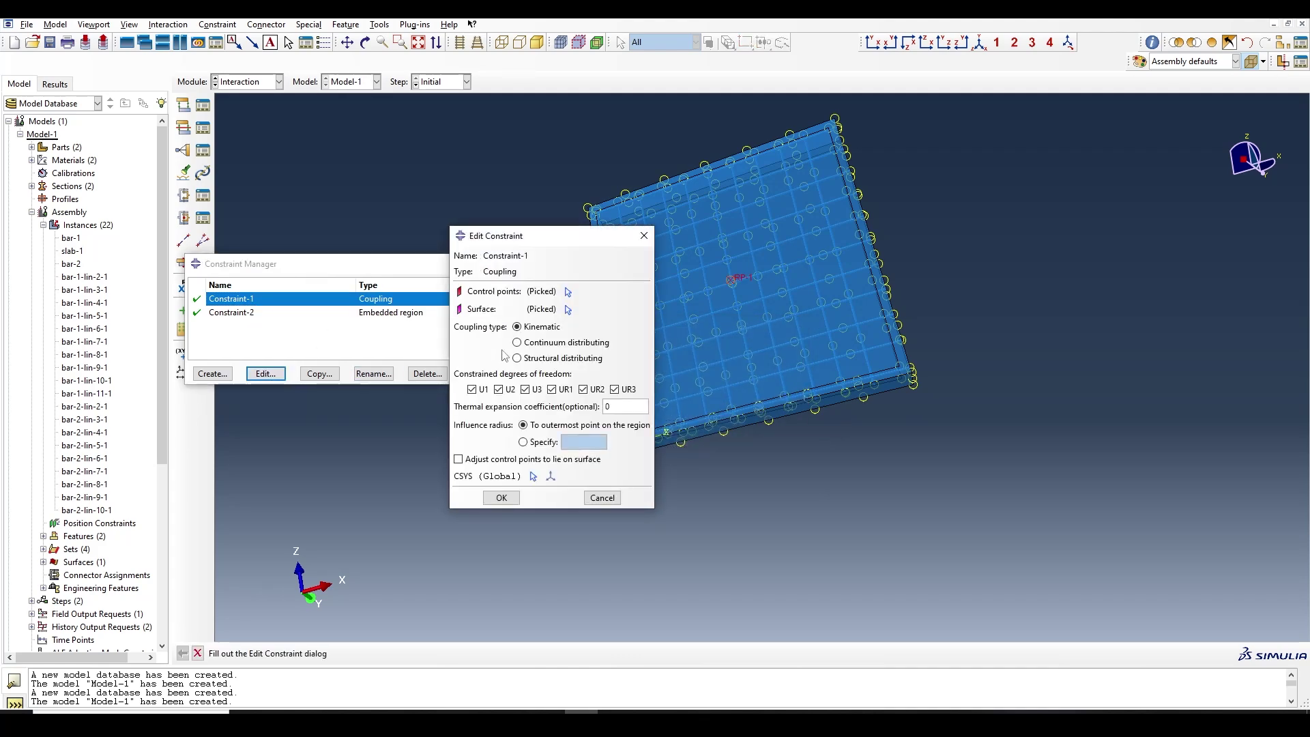
pyautogui.click(568, 309)
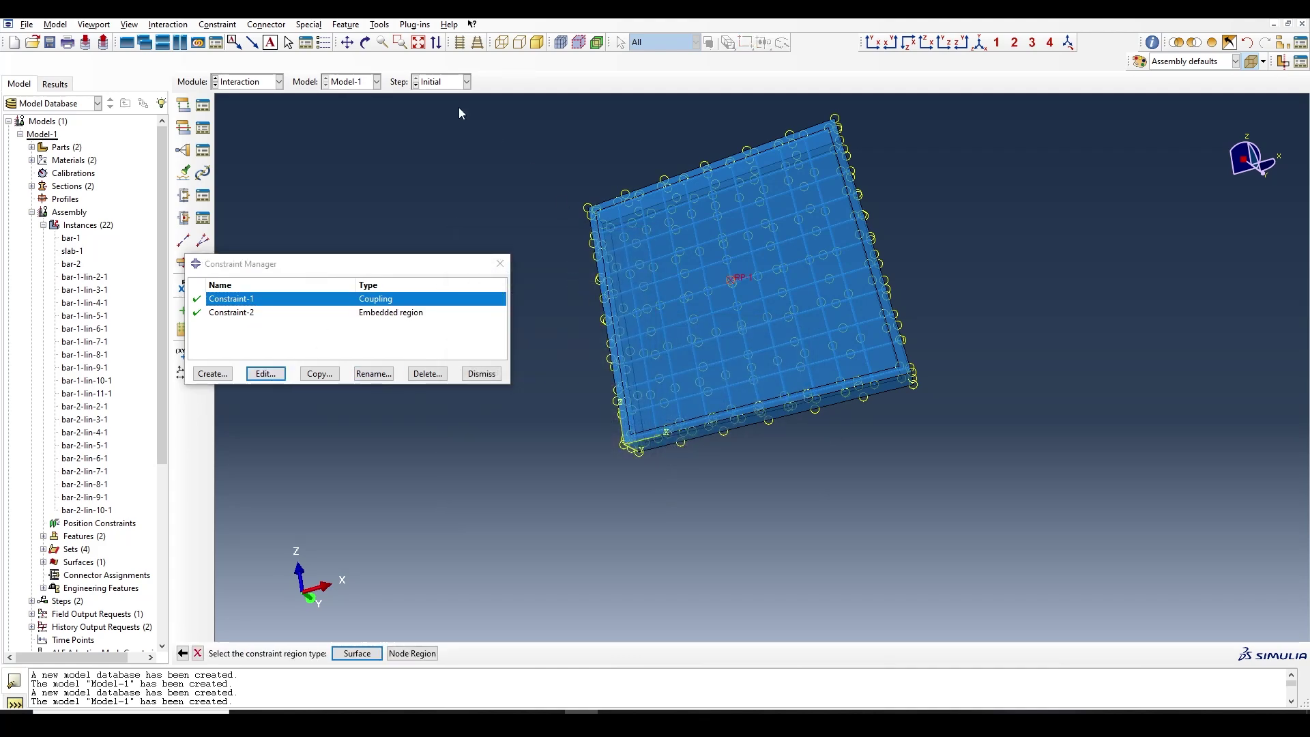
pyautogui.click(365, 42)
pyautogui.moveTo(717, 409); pyautogui.dragTo(856, 468)
pyautogui.middleClick(855, 468)
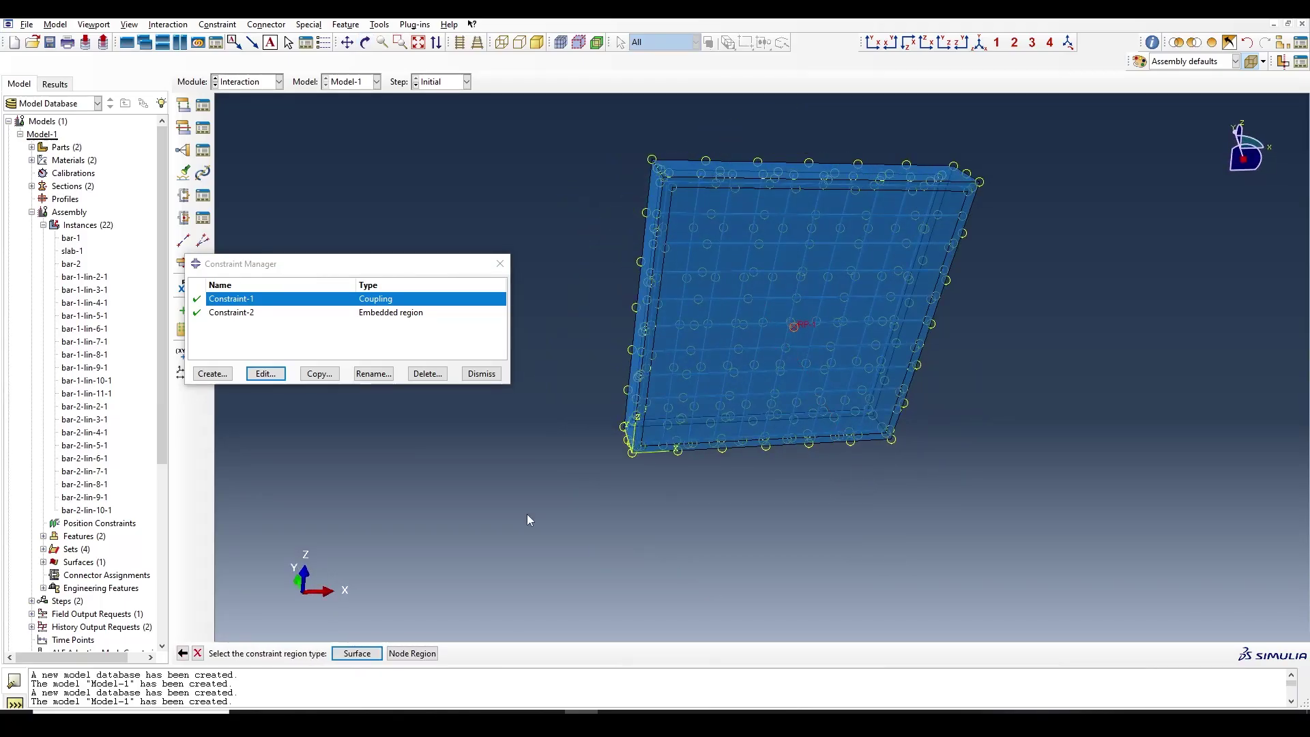
pyautogui.click(356, 654)
pyautogui.click(718, 409)
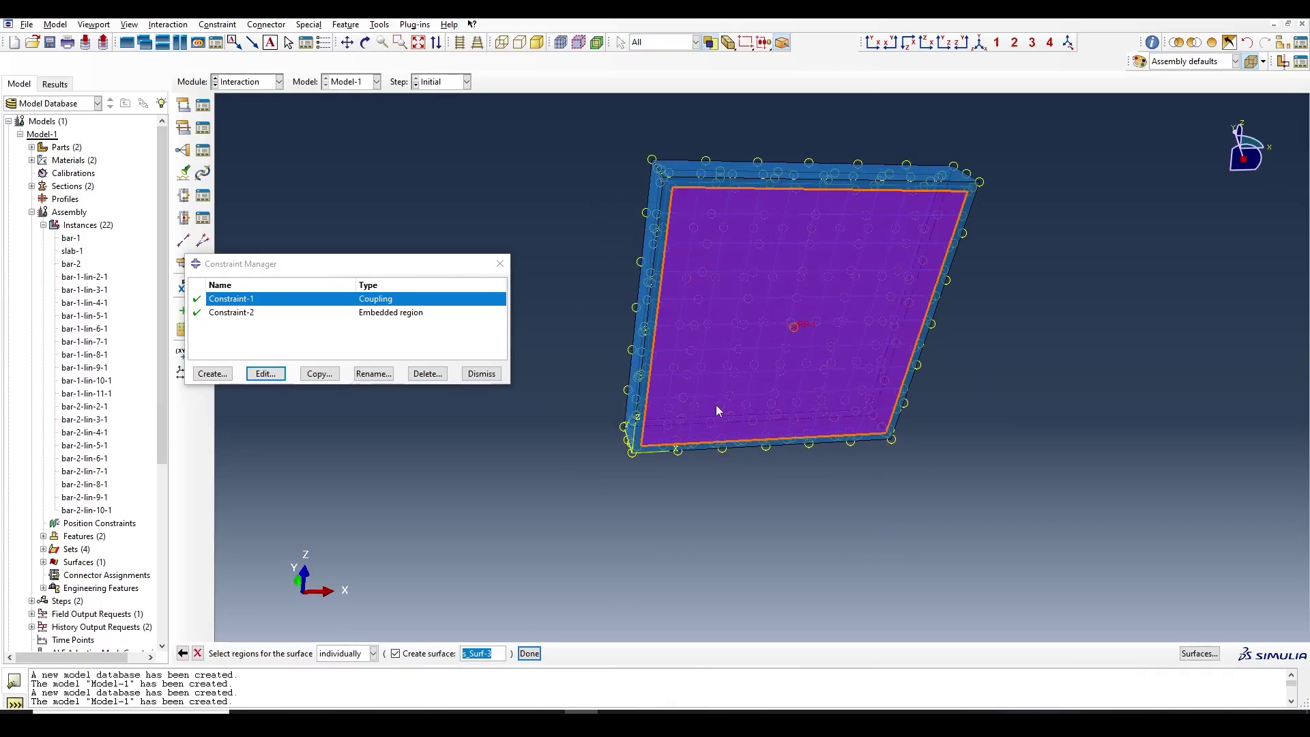
pyautogui.click(528, 653)
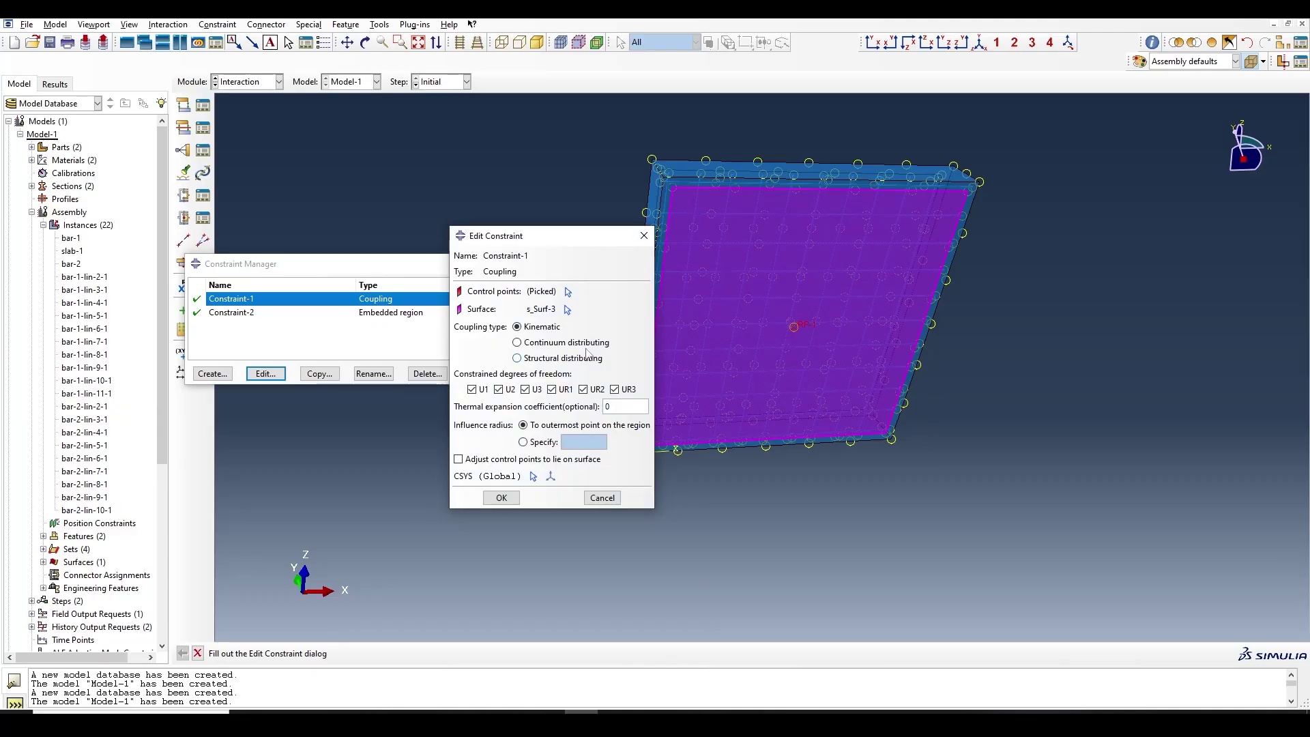
# Step: Reassign reference point RP-1 as the coupling's control point and apply the edited constraint
pyautogui.click(568, 291)
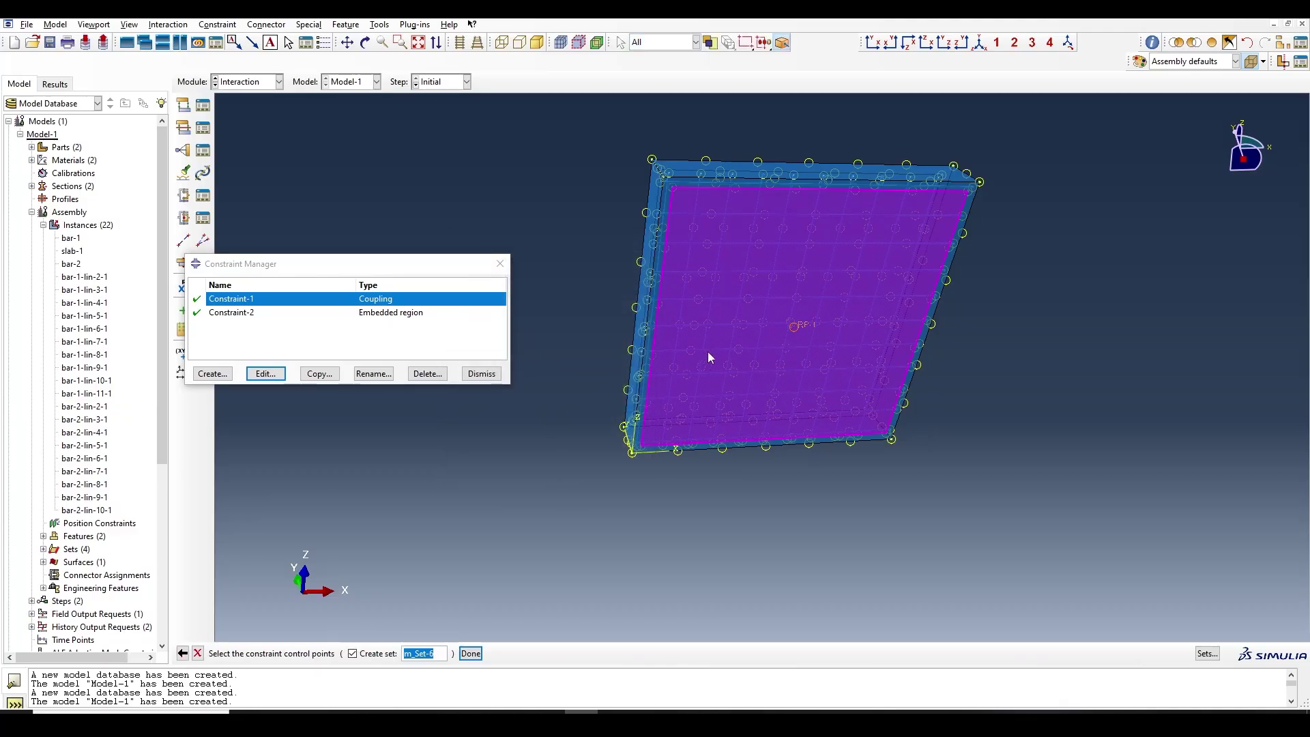
pyautogui.click(794, 327)
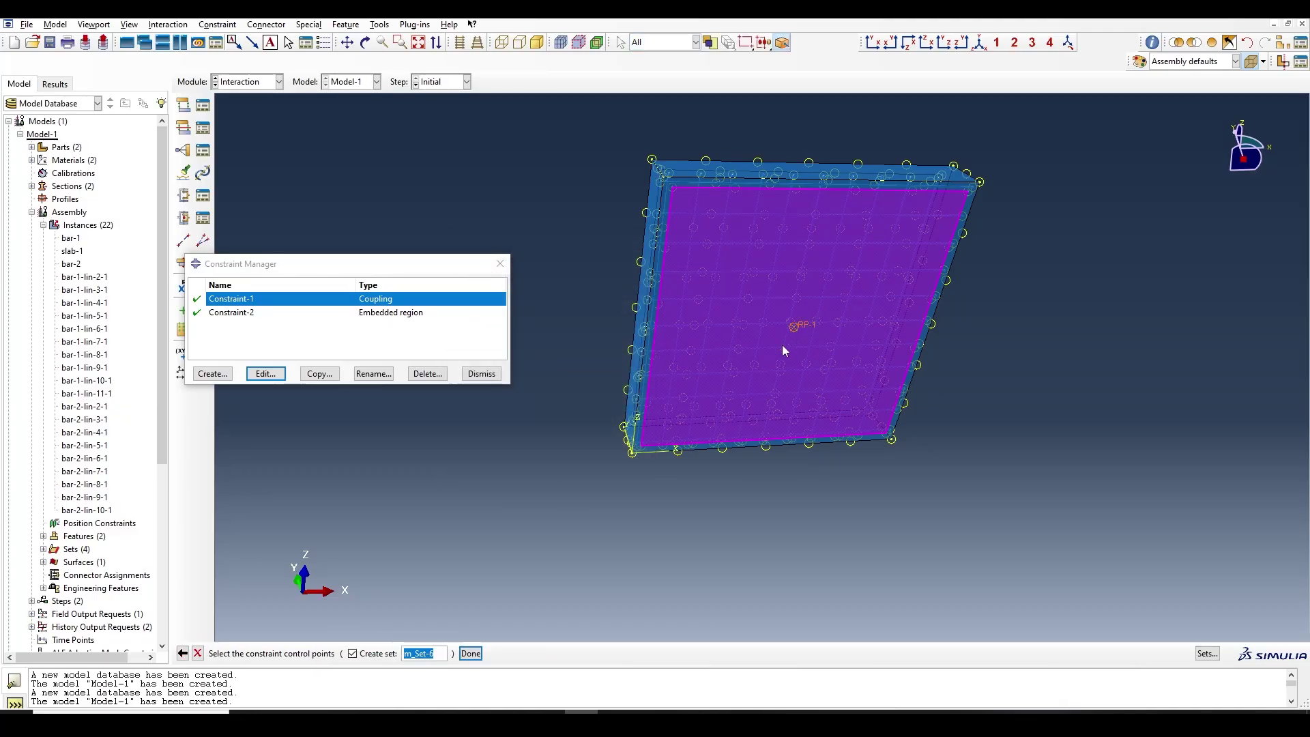
pyautogui.click(472, 653)
pyautogui.click(505, 501)
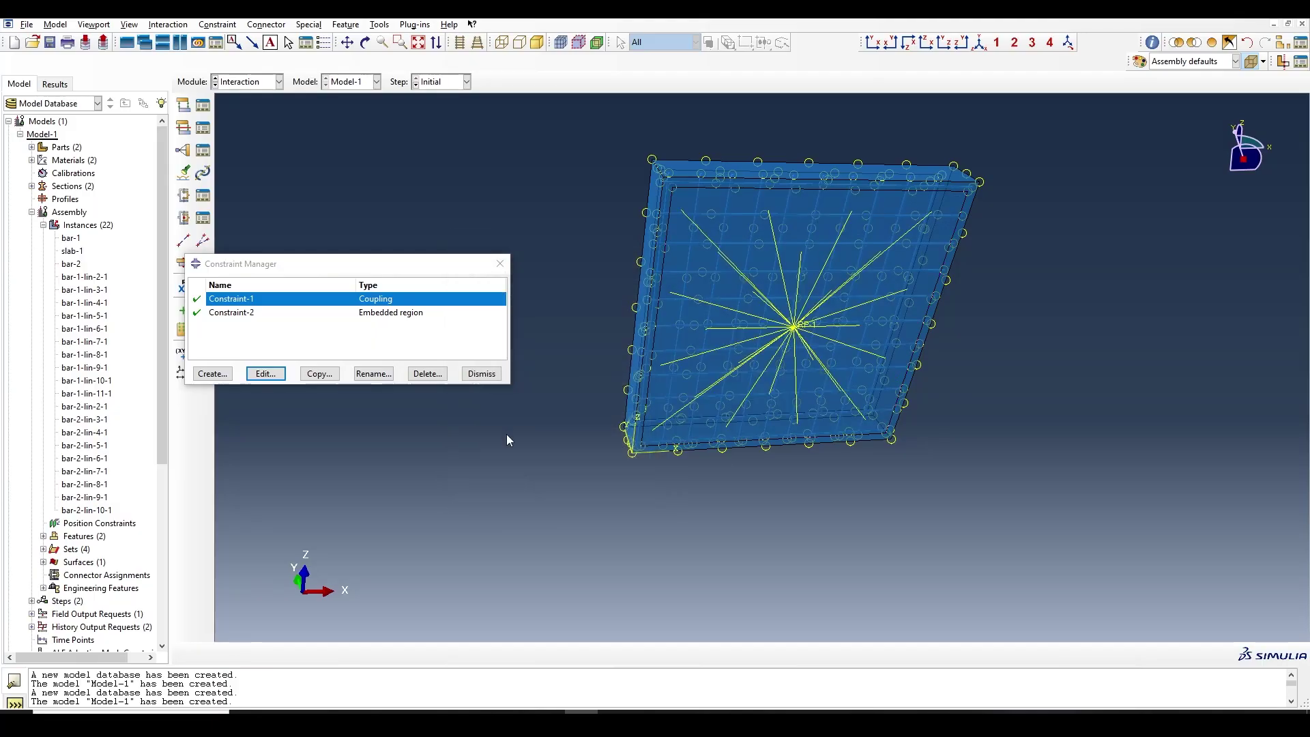
pyautogui.click(500, 263)
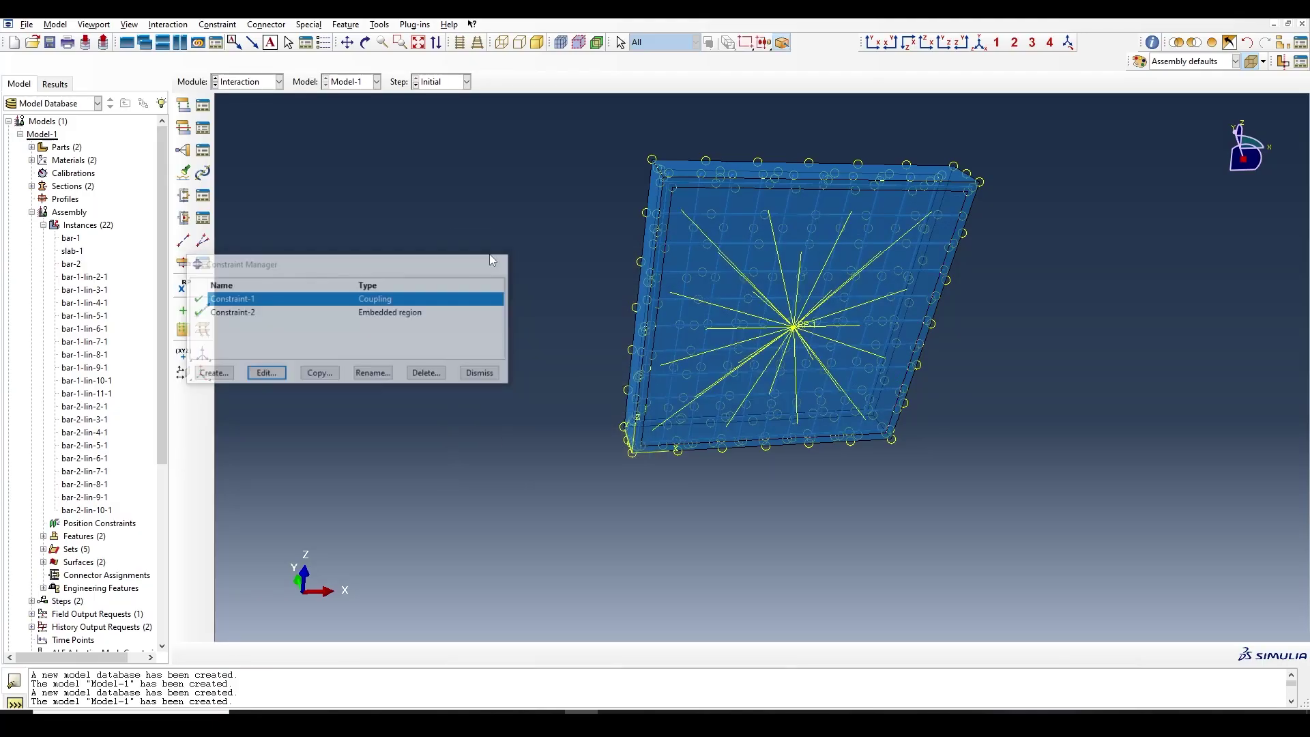
# Step: Open the assembly's load set for geometry reselection in the Load module
pyautogui.click(271, 82)
pyautogui.click(232, 162)
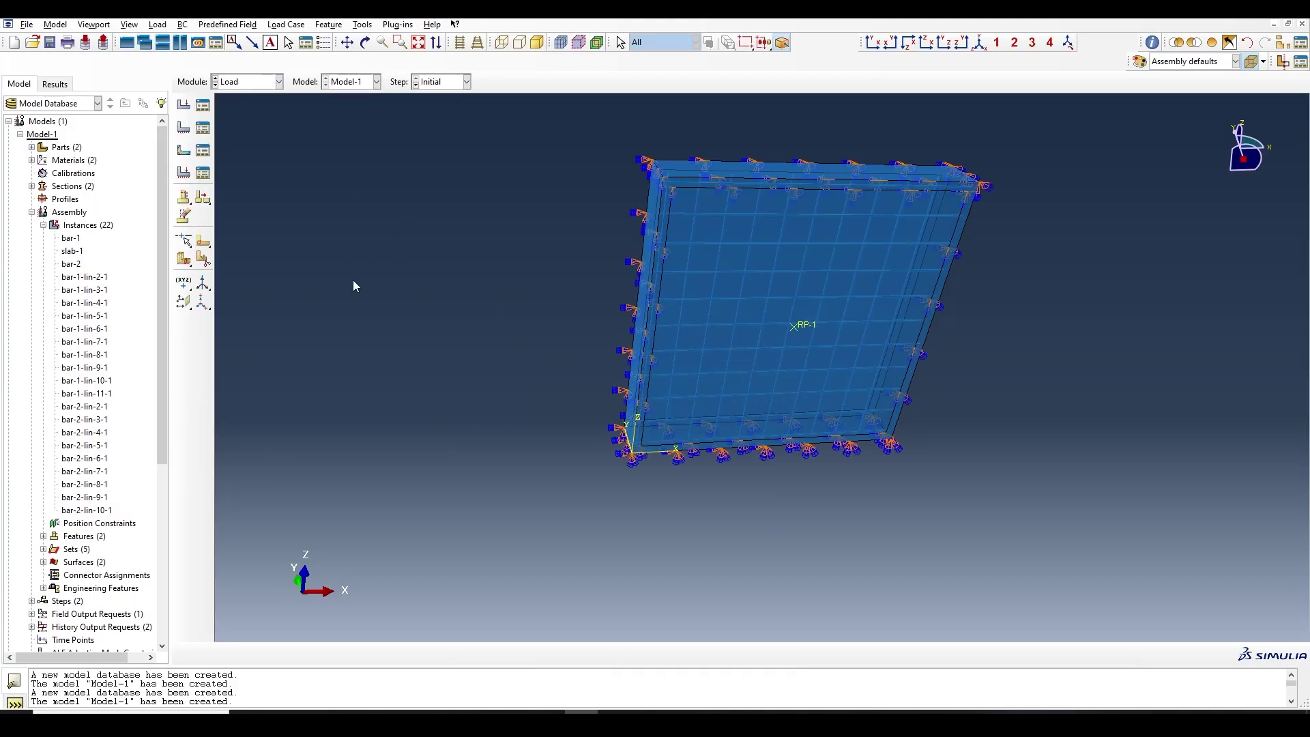
pyautogui.click(366, 42)
pyautogui.moveTo(669, 382); pyautogui.dragTo(617, 374)
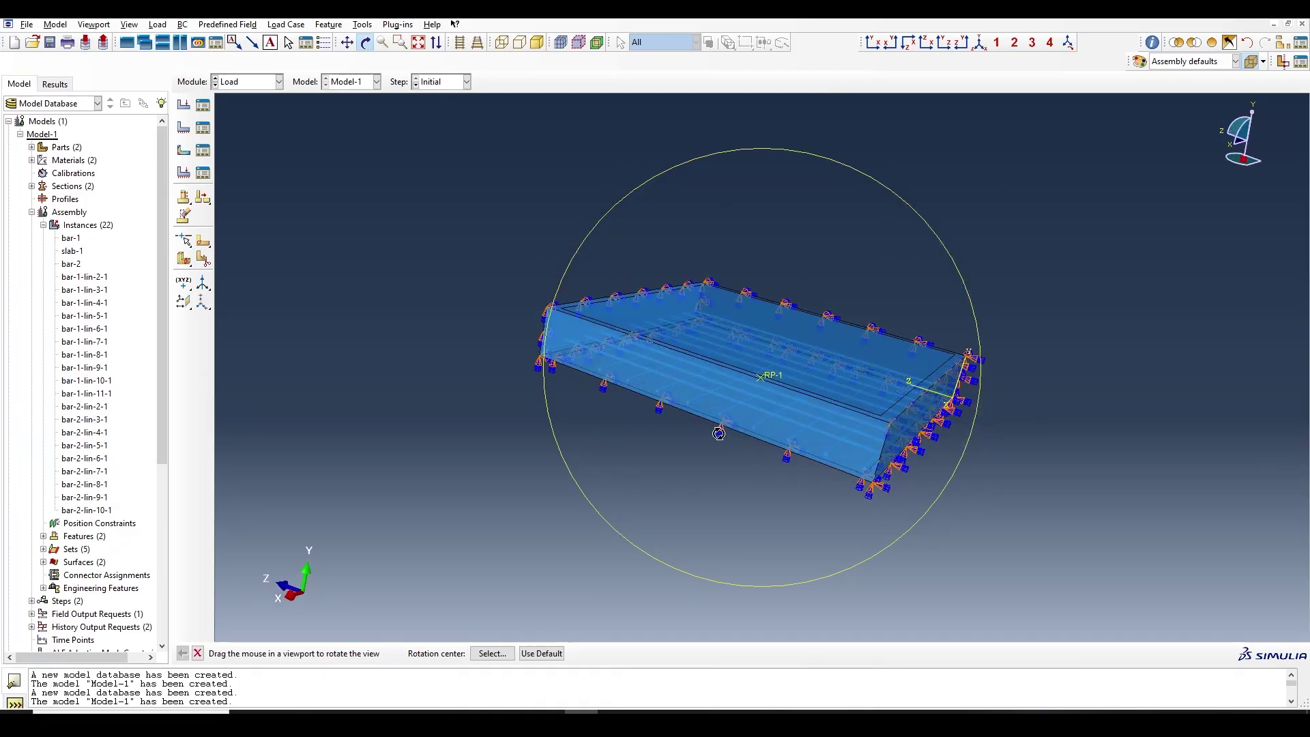
pyautogui.moveTo(723, 427); pyautogui.dragTo(846, 282)
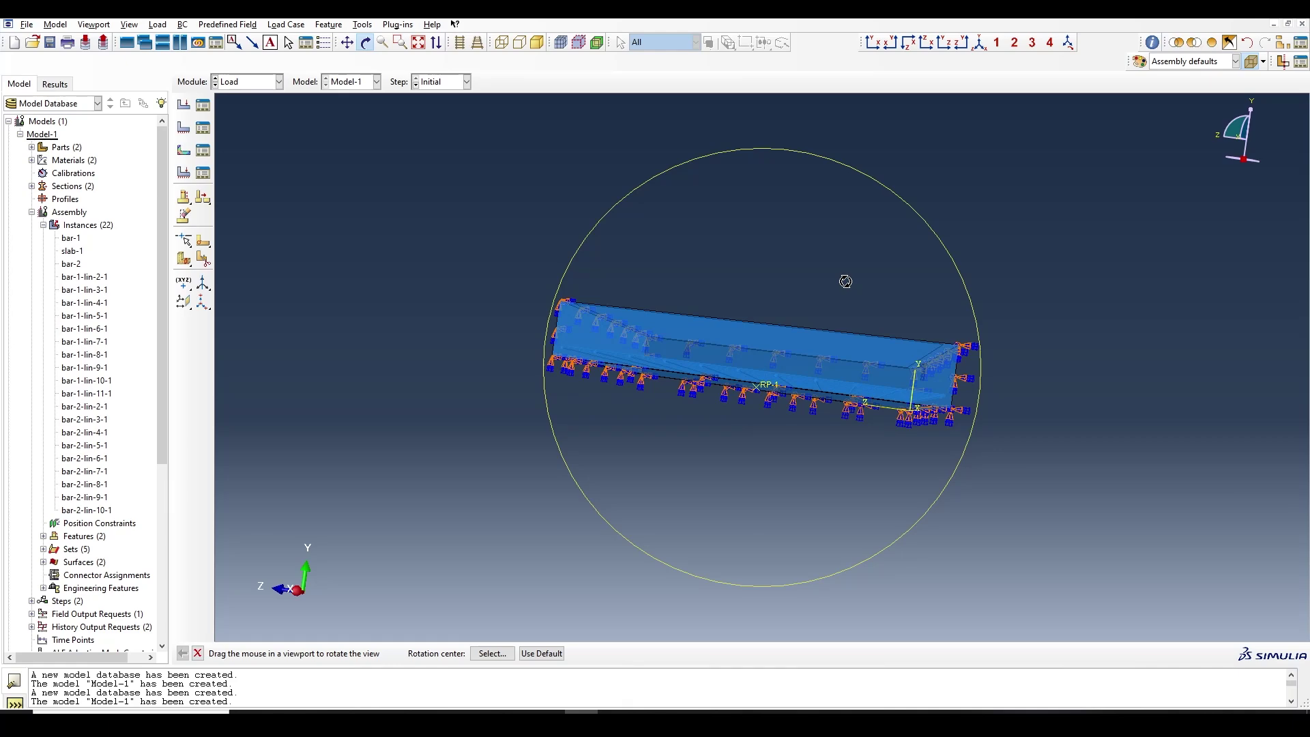
pyautogui.moveTo(833, 280); pyautogui.dragTo(703, 320)
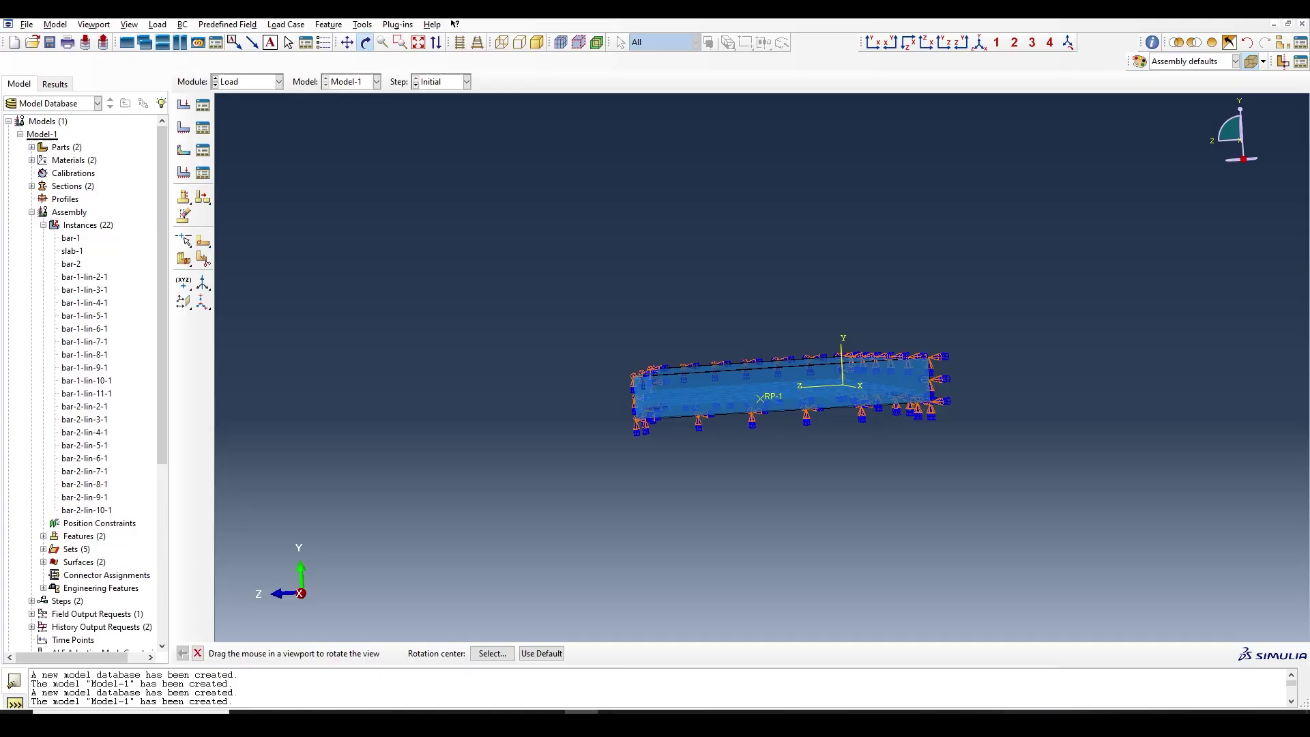
pyautogui.click(361, 25)
pyautogui.moveTo(382, 66)
pyautogui.click(471, 138)
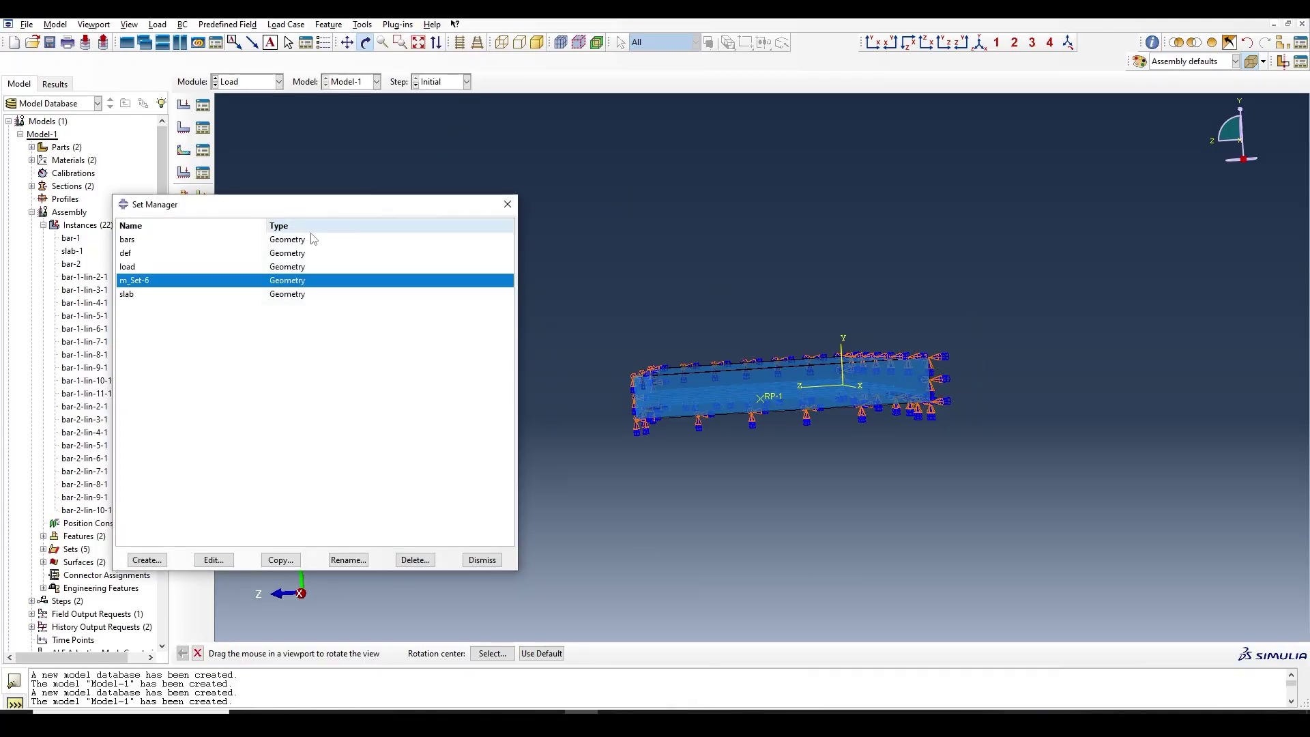
pyautogui.click(211, 267)
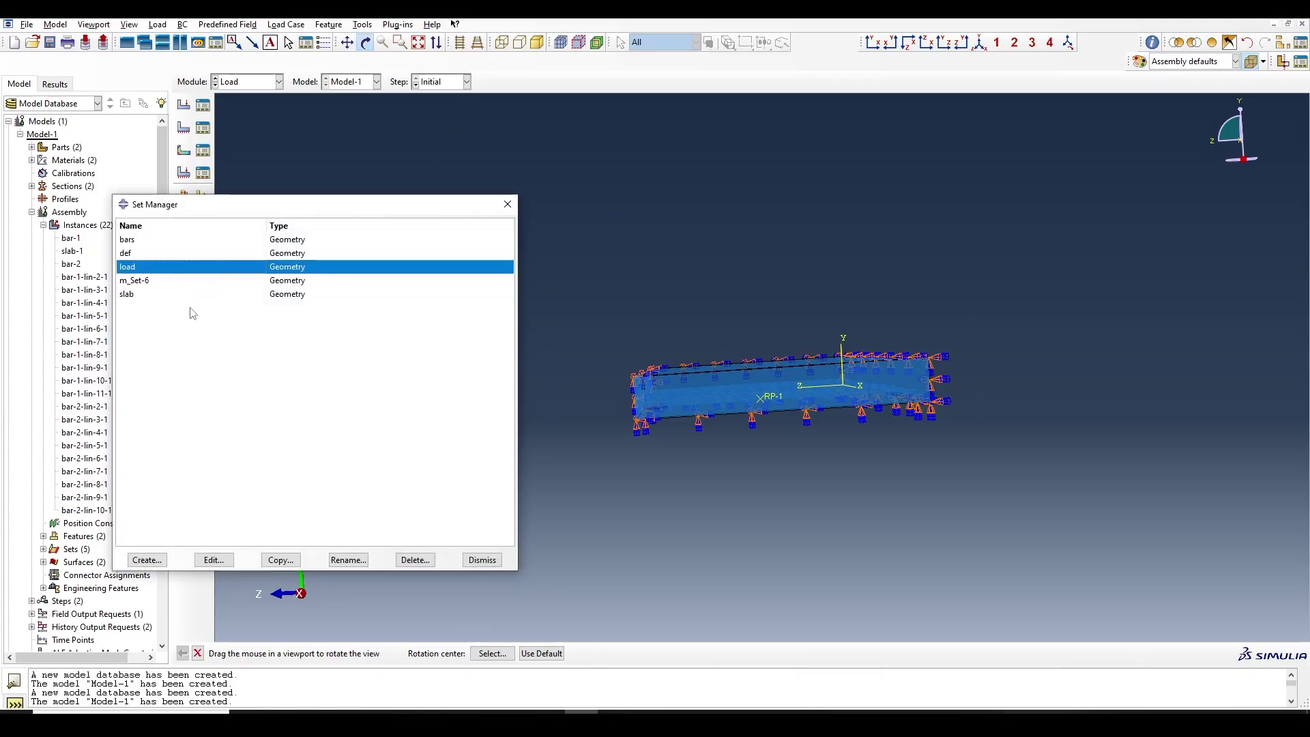
pyautogui.click(214, 558)
pyautogui.click(508, 204)
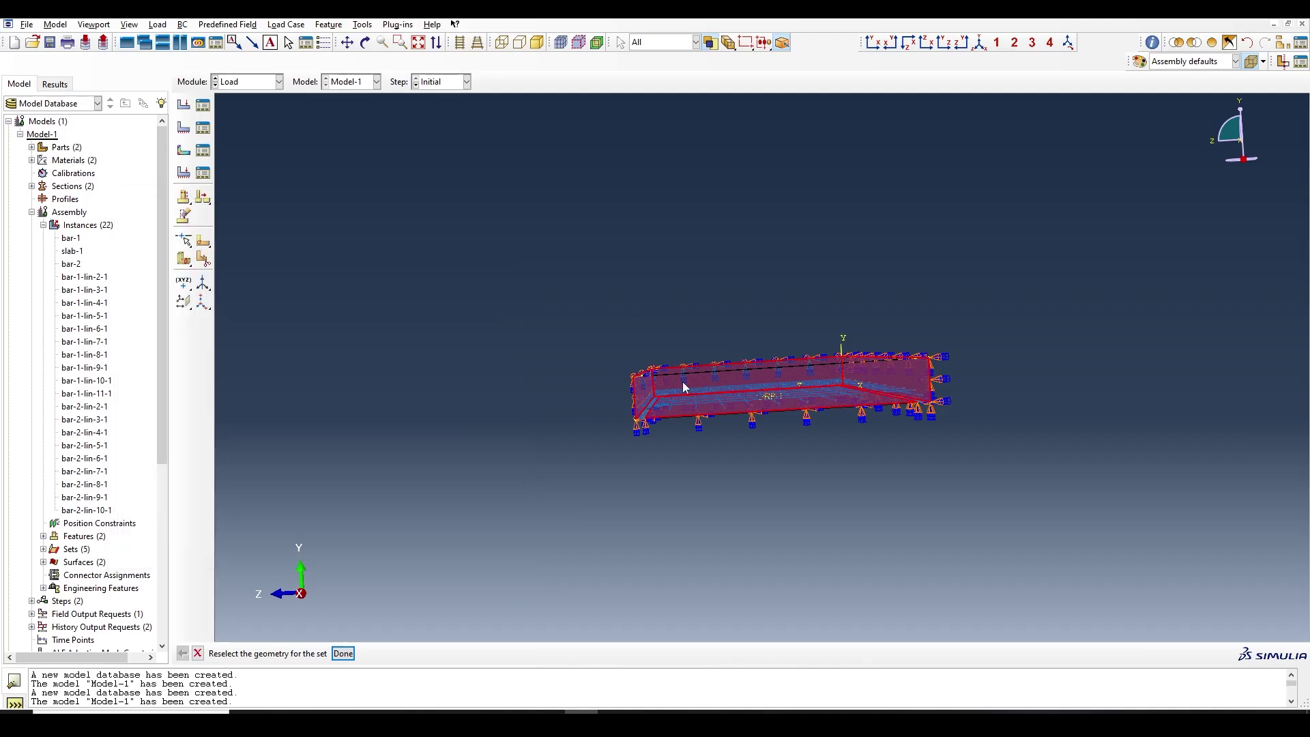
# Step: Replace the load set's selection with one outer side face and the upper border face of the slab
pyautogui.click(365, 43)
pyautogui.moveTo(683, 320); pyautogui.dragTo(694, 421)
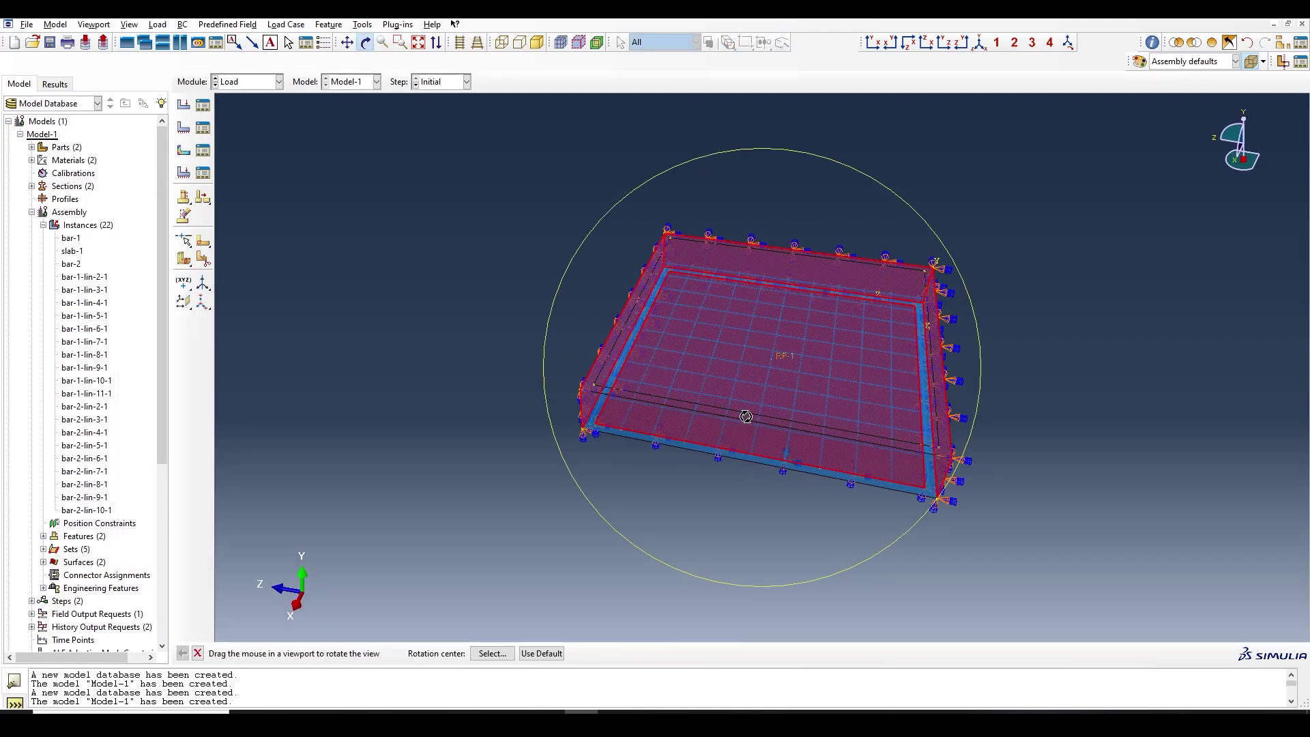
pyautogui.press('Escape')
pyautogui.click(645, 414)
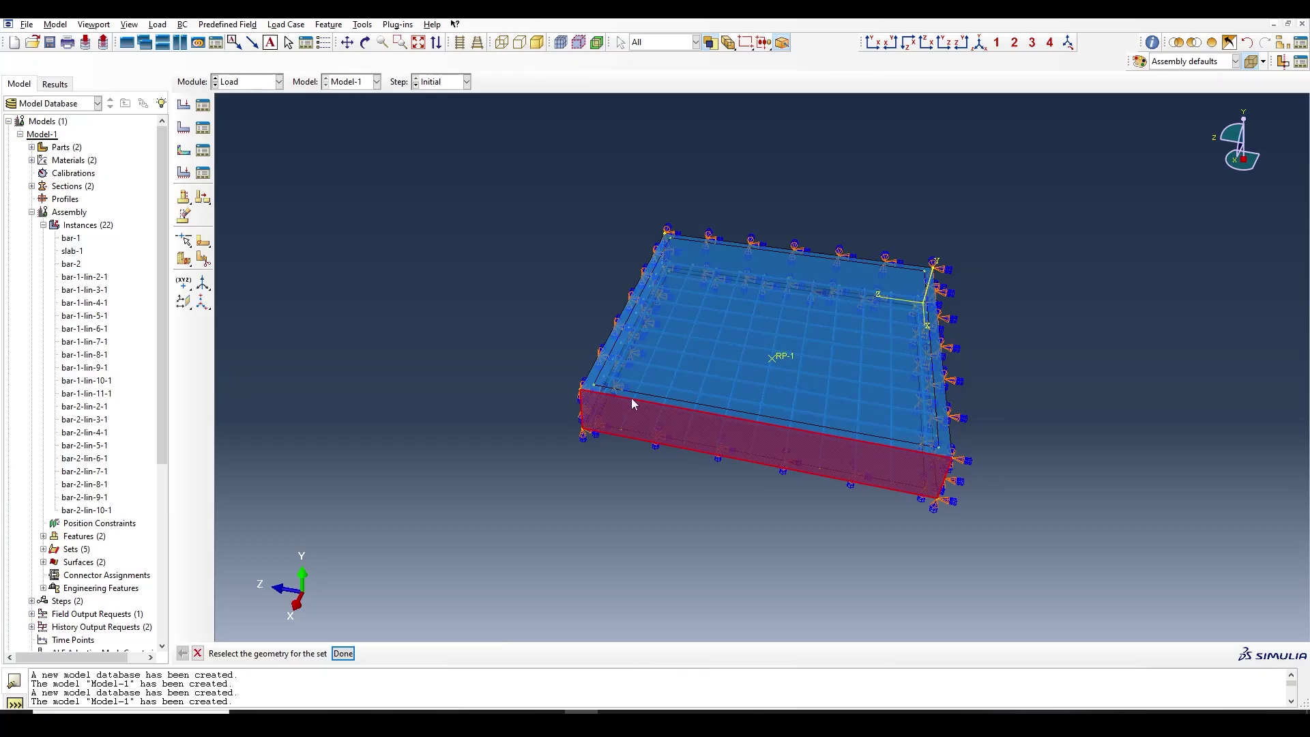
pyautogui.keyDown('shift'); pyautogui.click(632, 397); pyautogui.keyUp('shift')
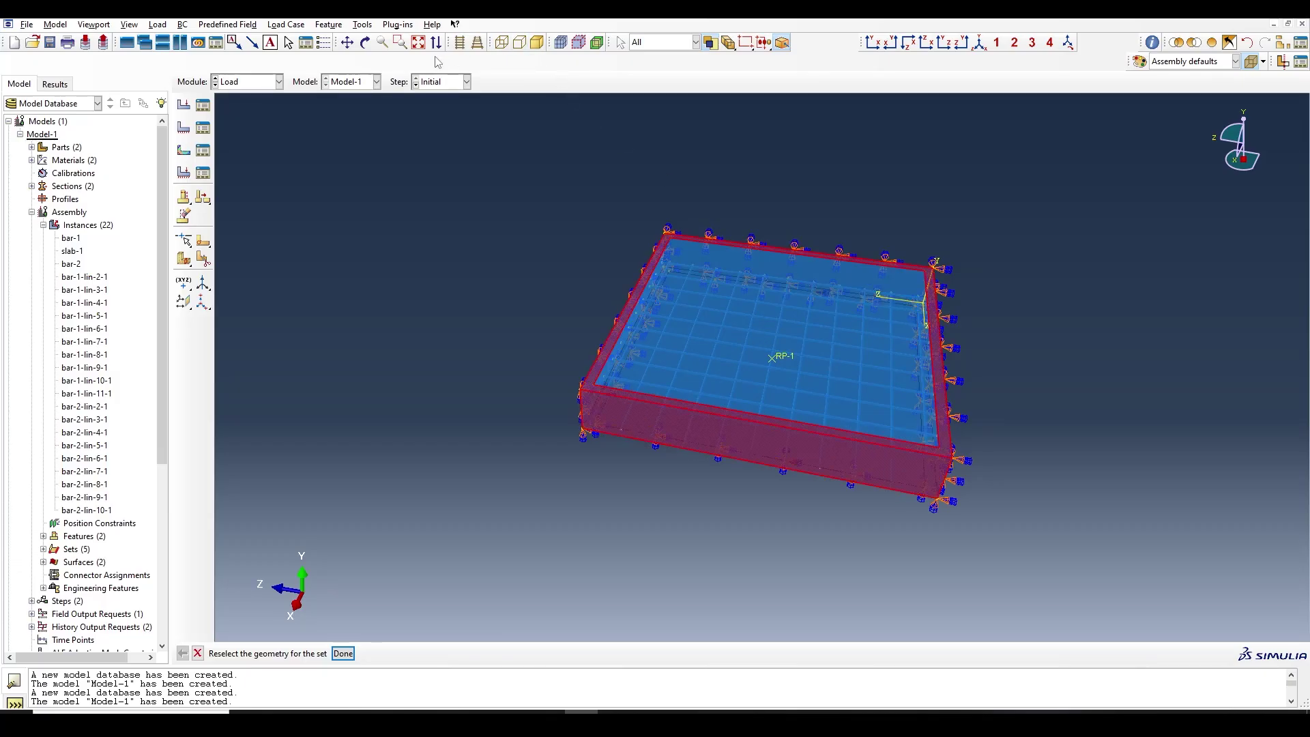
# Step: Add the slab's remaining outer side faces to the load set's selection and apply the redefined set
pyautogui.click(366, 42)
pyautogui.moveTo(879, 455); pyautogui.dragTo(718, 350)
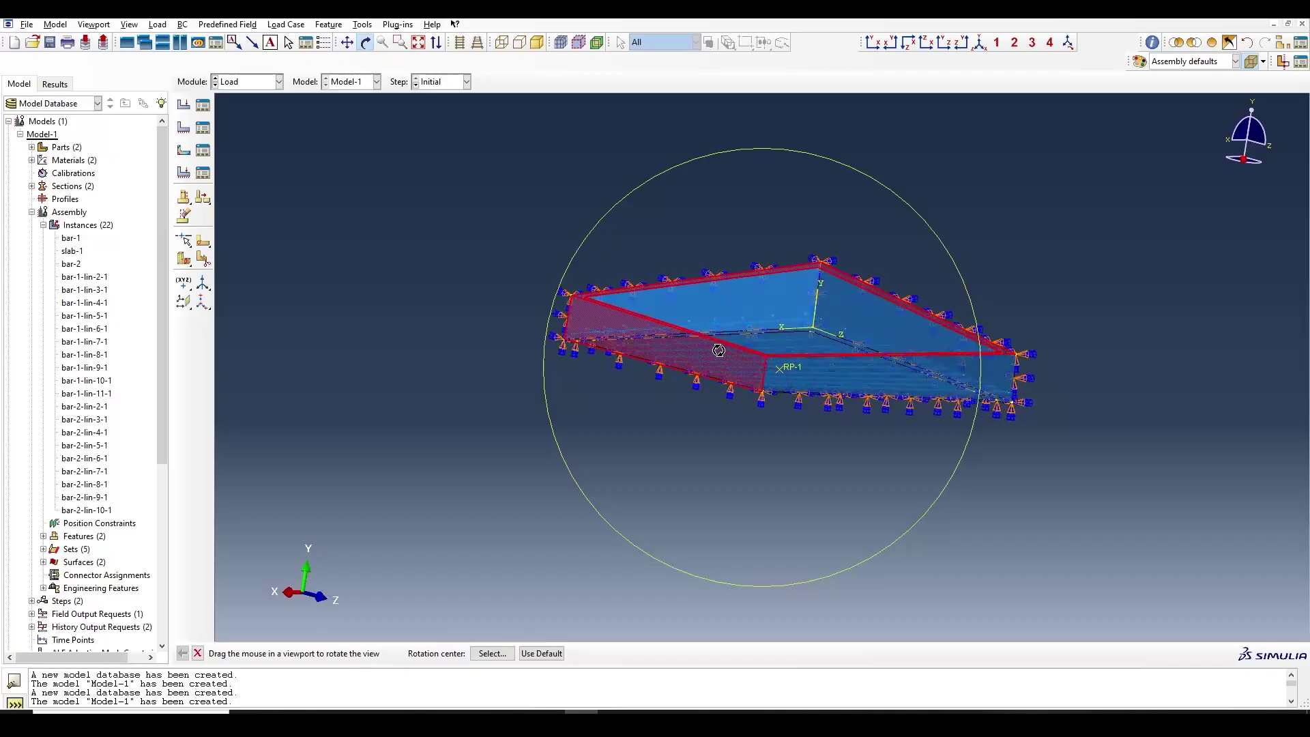
pyautogui.press('Escape')
pyautogui.keyDown('shift'); pyautogui.click(759, 300); pyautogui.keyUp('shift')
pyautogui.keyDown('shift'); pyautogui.click(859, 328); pyautogui.keyUp('shift')
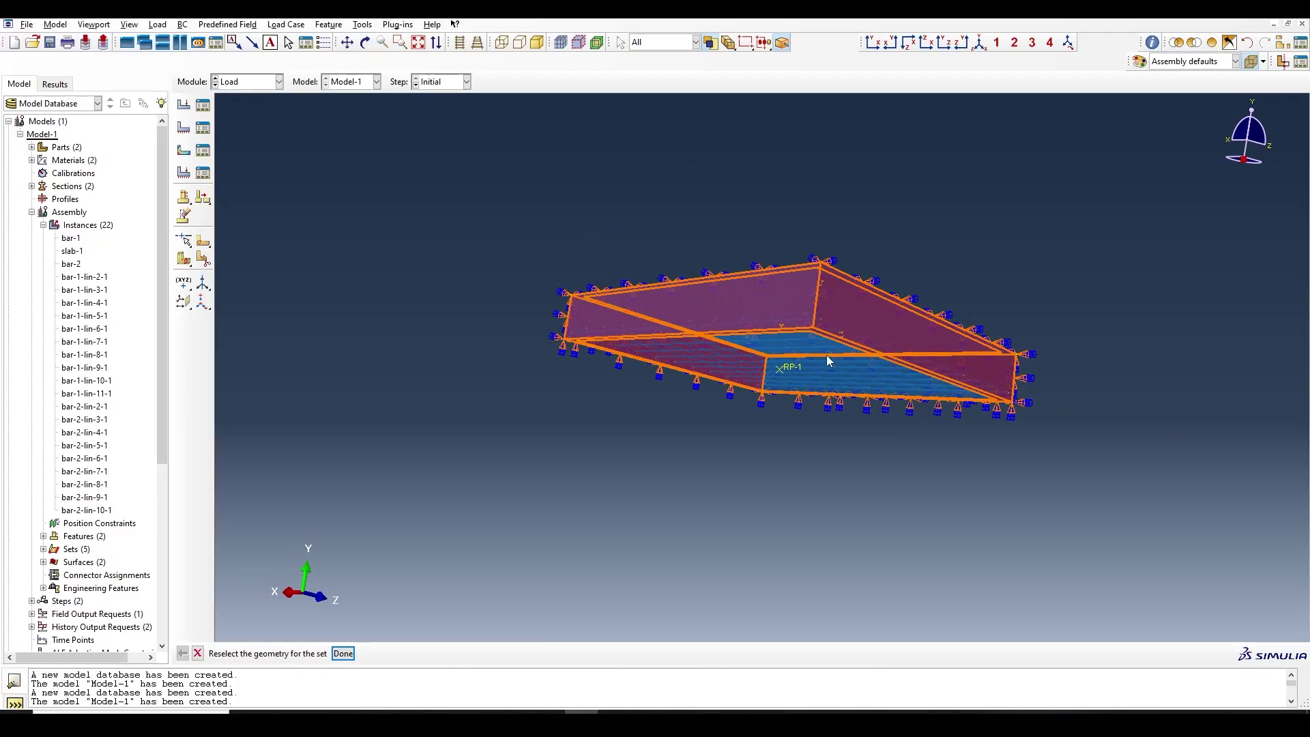
pyautogui.click(366, 43)
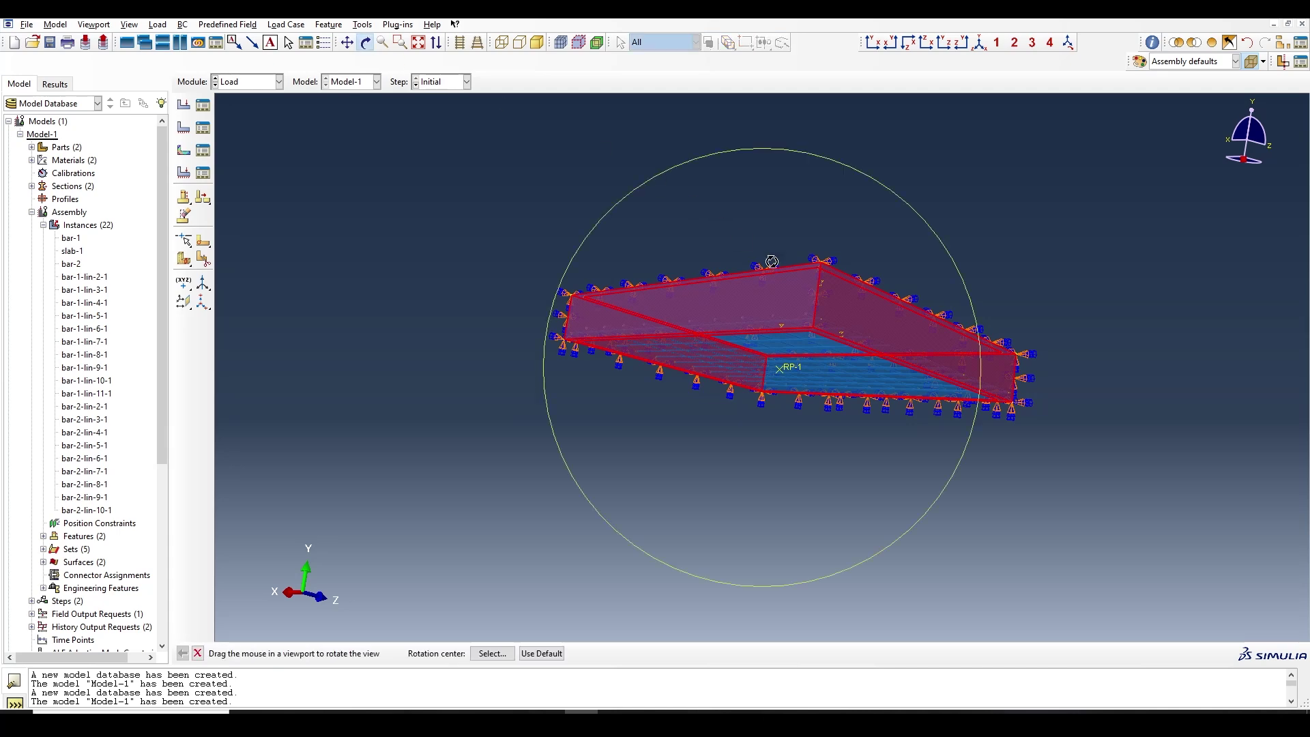
pyautogui.moveTo(410, 136); pyautogui.dragTo(366, 303)
pyautogui.moveTo(703, 269); pyautogui.dragTo(741, 411)
pyautogui.press('Escape')
pyautogui.keyDown('shift'); pyautogui.click(772, 387); pyautogui.keyUp('shift')
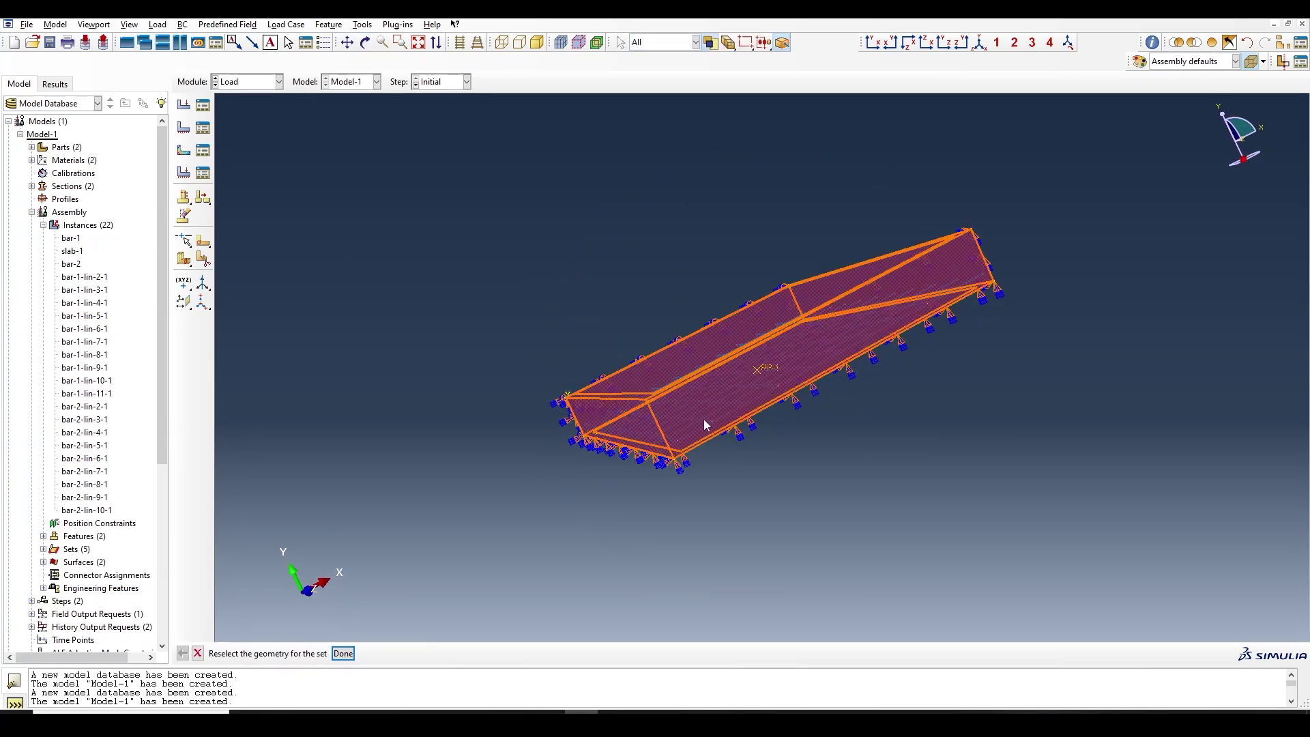
pyautogui.click(343, 653)
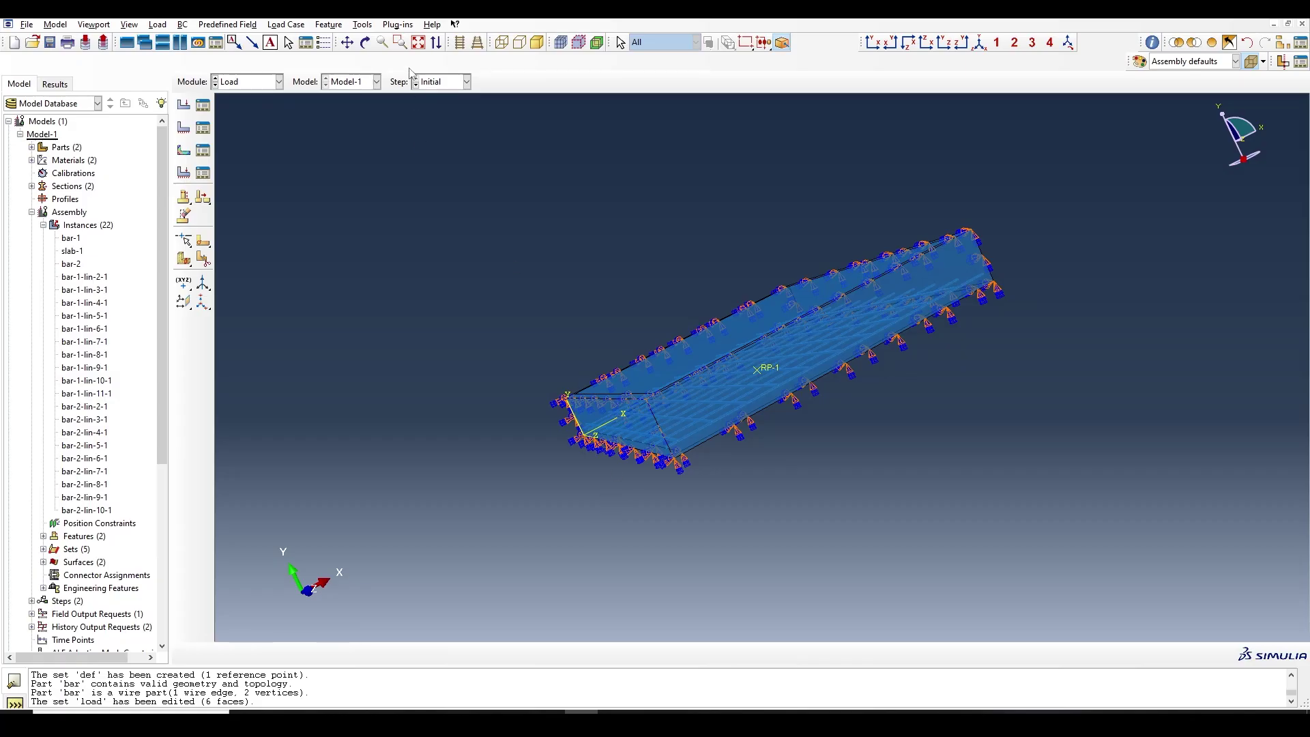
pyautogui.click(365, 42)
pyautogui.moveTo(805, 410); pyautogui.dragTo(471, 321)
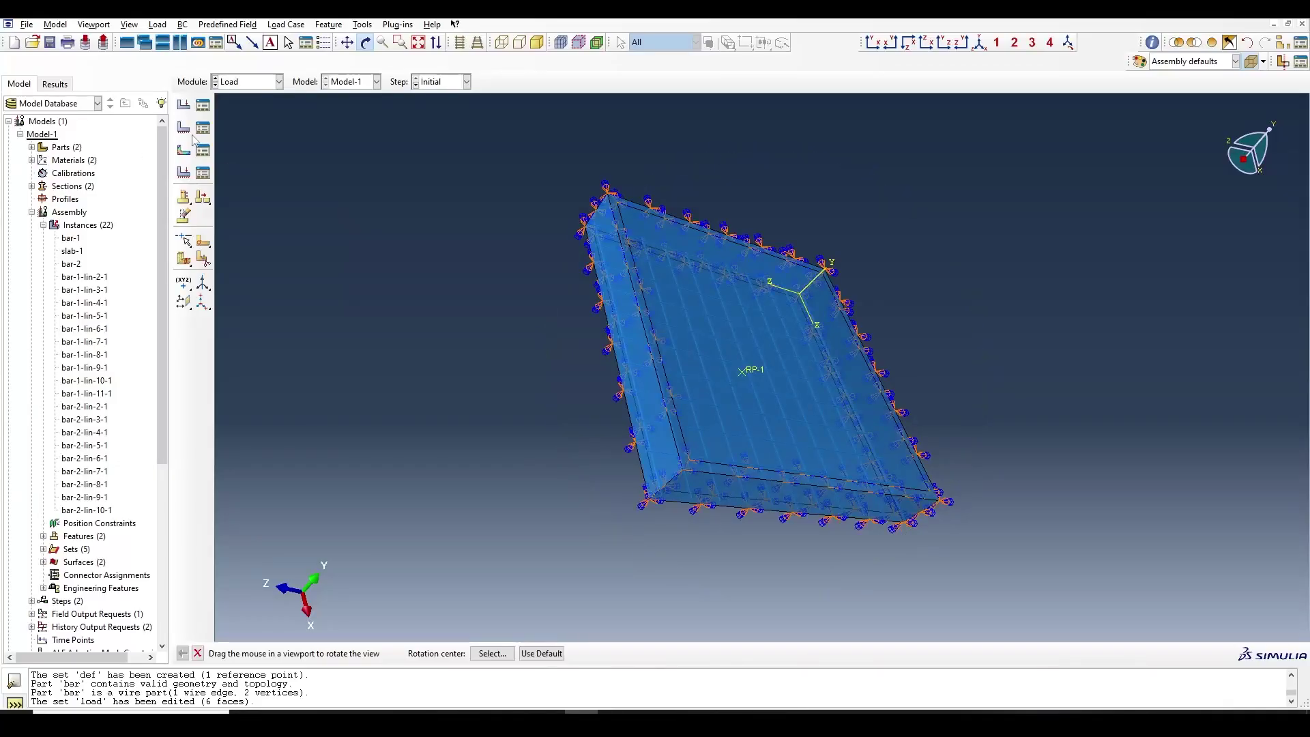
pyautogui.press('Escape')
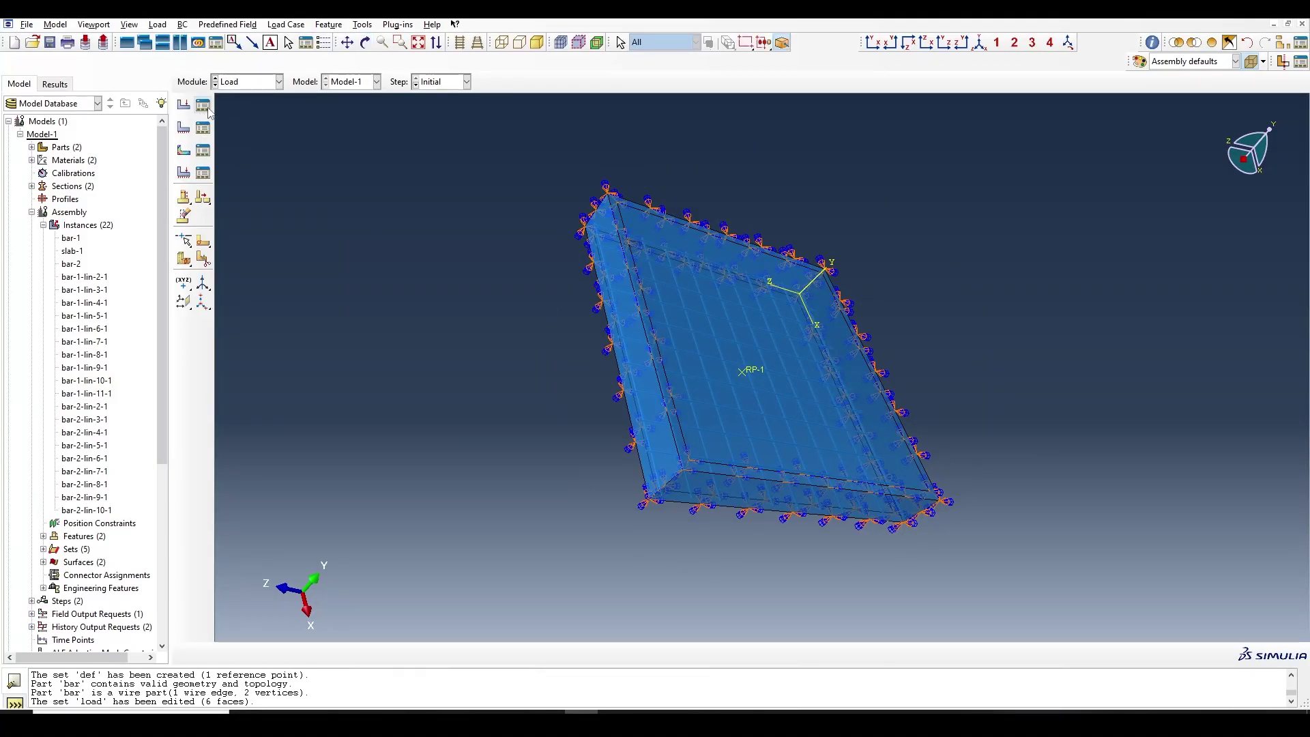
pyautogui.click(203, 106)
pyautogui.click(450, 249)
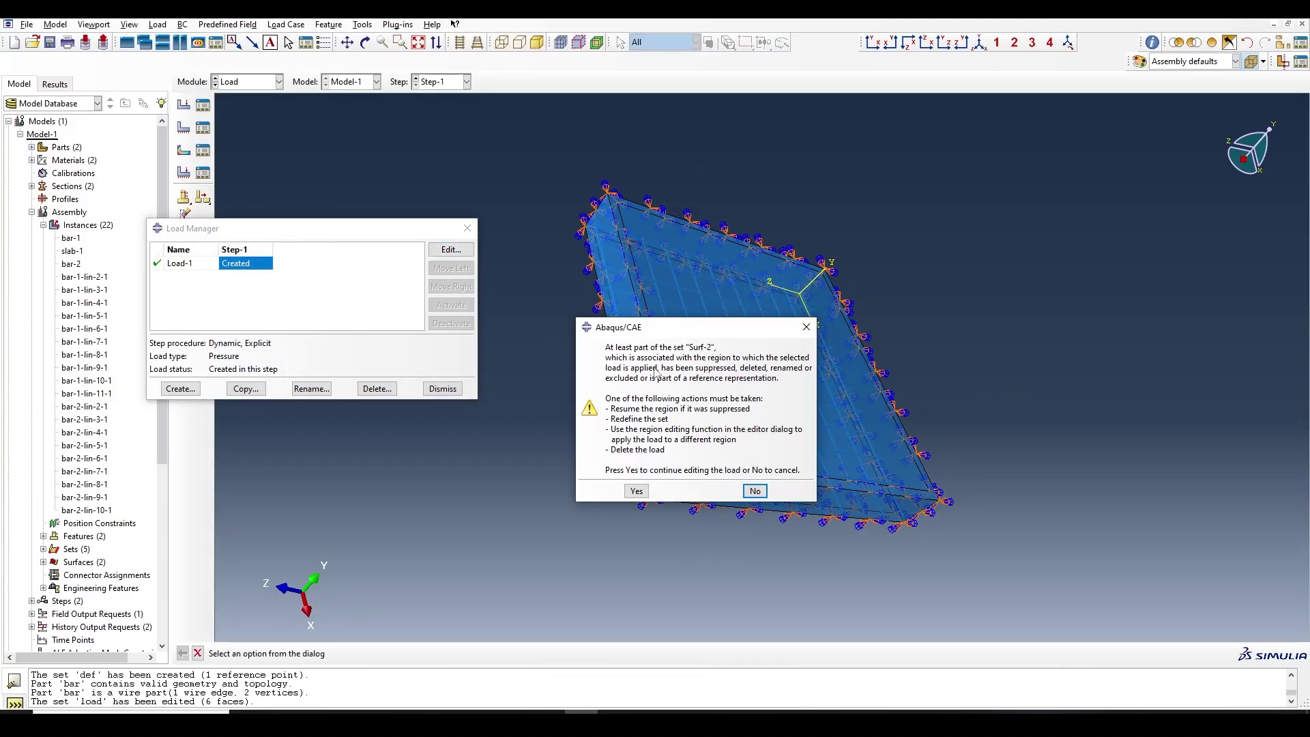
pyautogui.click(635, 490)
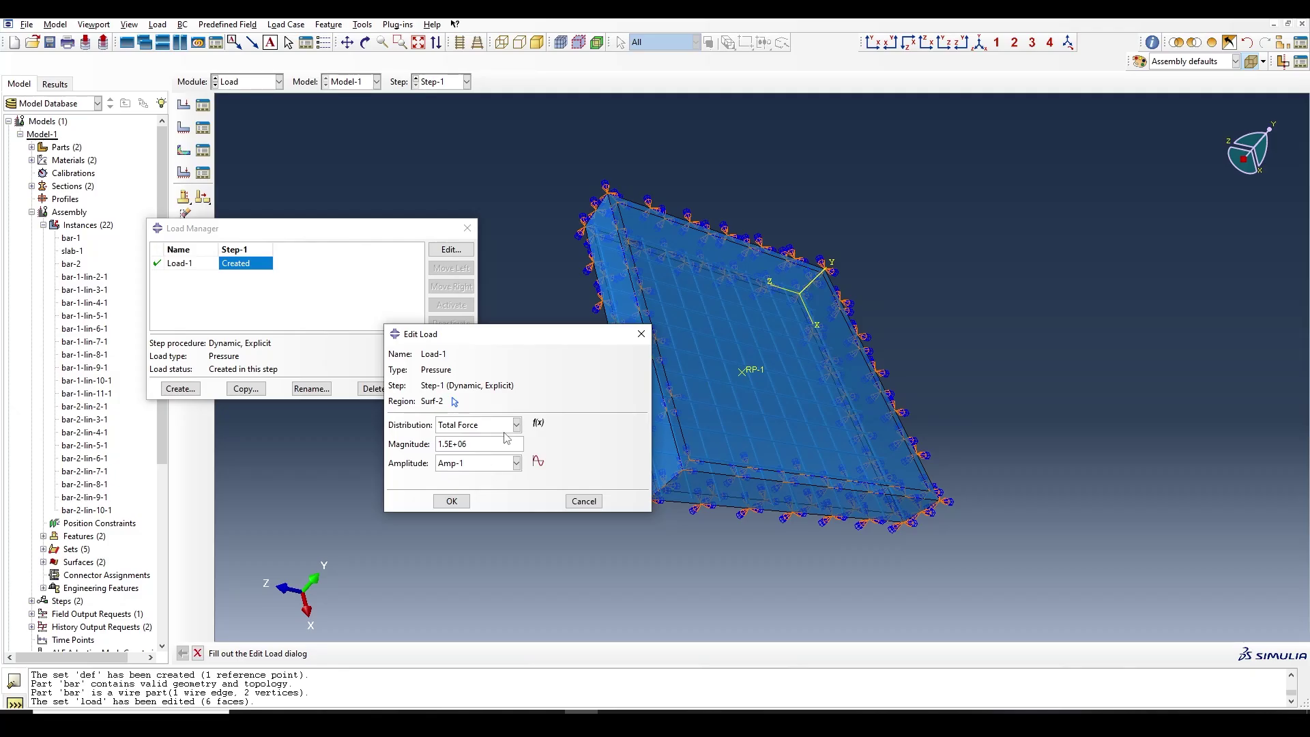
pyautogui.click(455, 403)
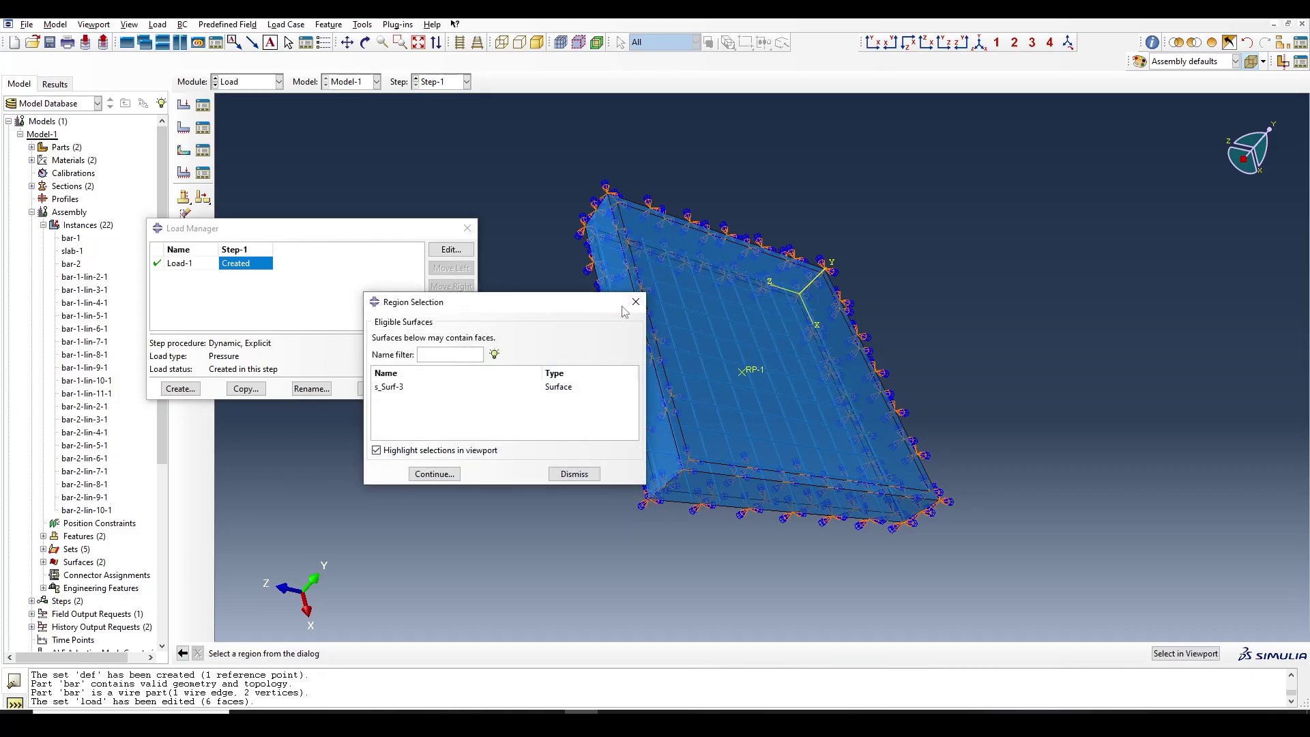
pyautogui.click(640, 298)
pyautogui.click(468, 228)
# Step: Start a face partition sketch on the slab part's large upper face inside the border in the Part module
pyautogui.click(247, 81)
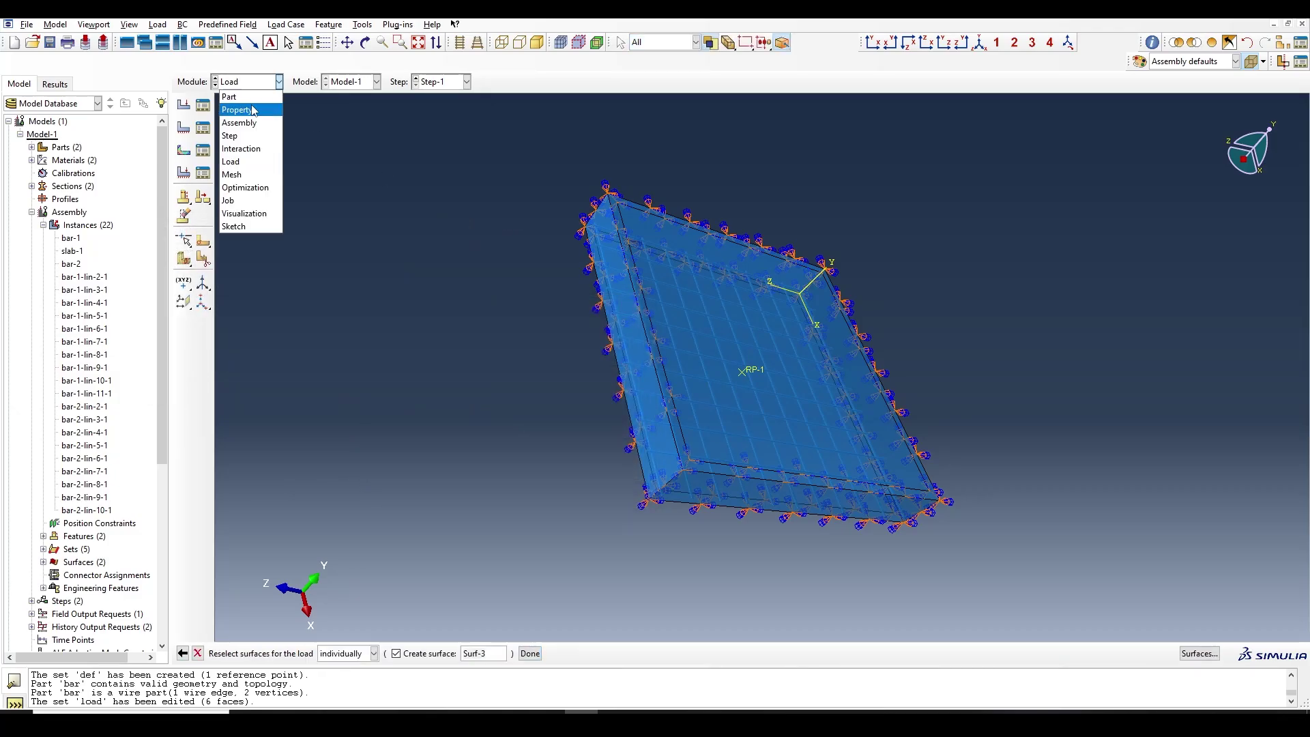
pyautogui.click(232, 97)
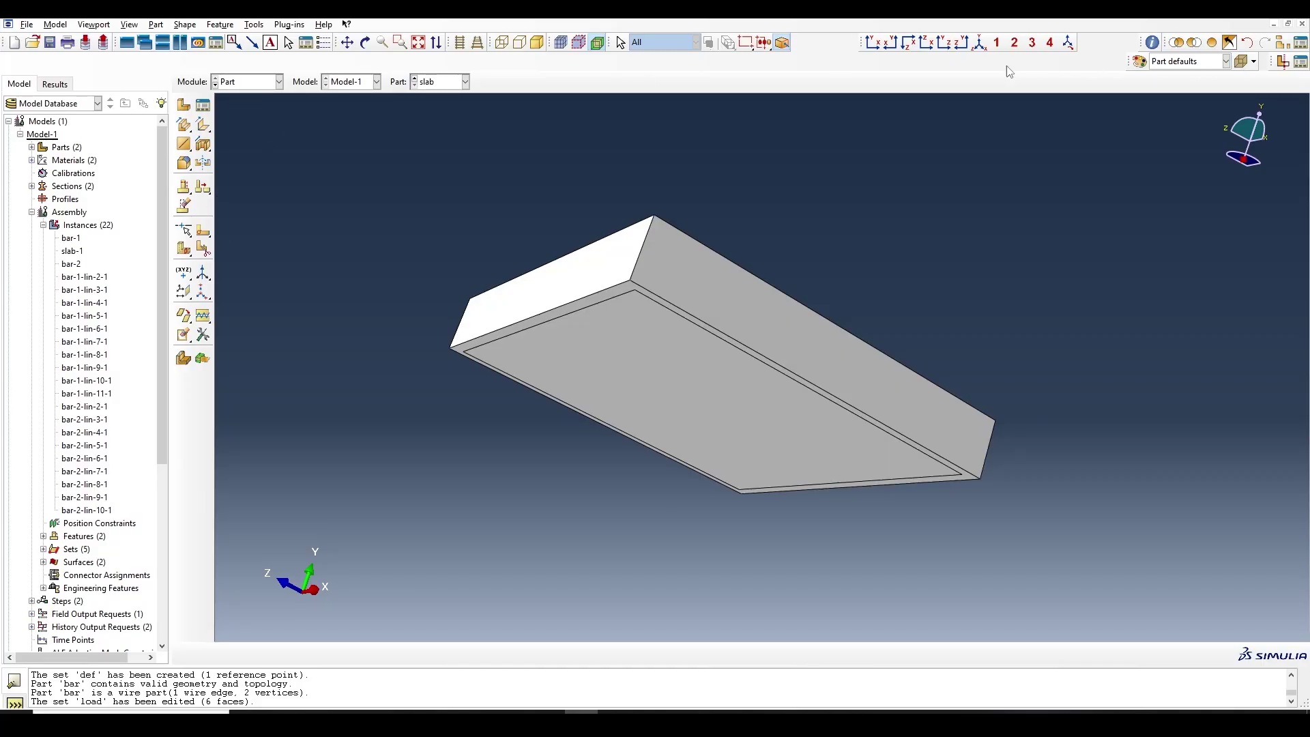
pyautogui.click(980, 43)
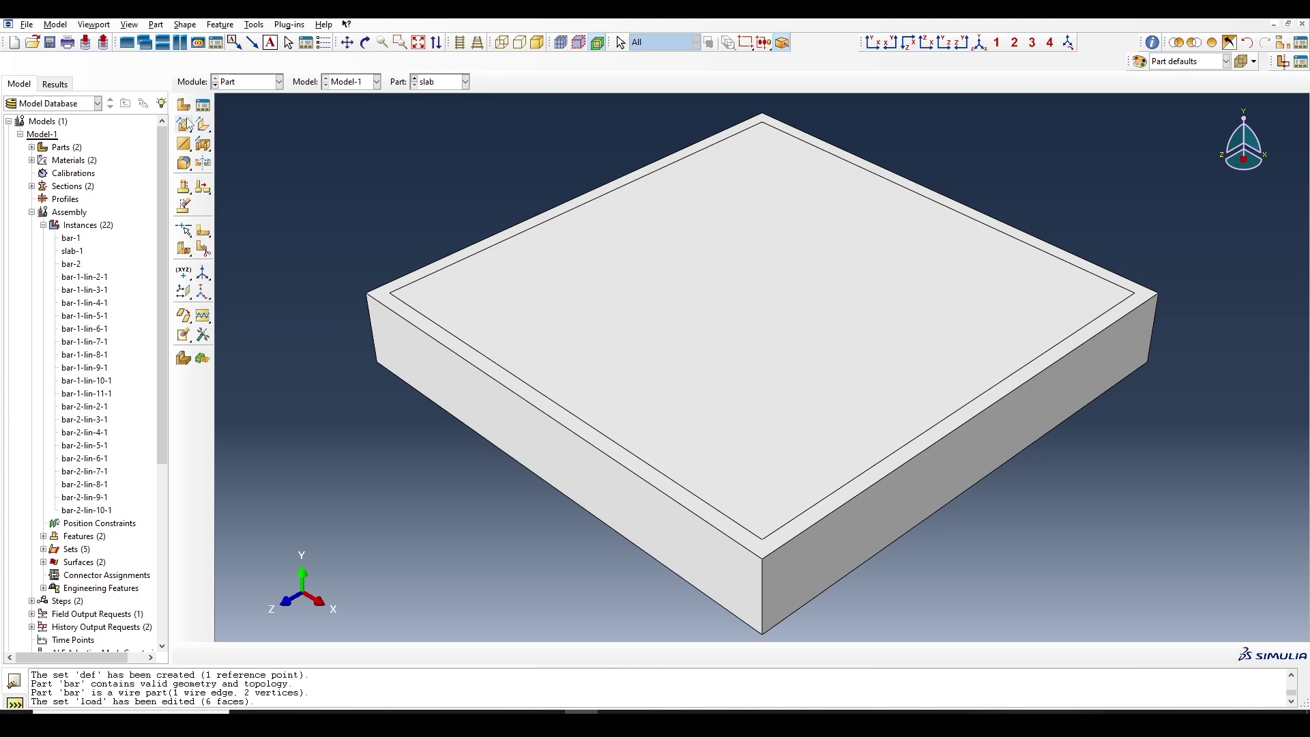
pyautogui.click(203, 230)
pyautogui.click(457, 280)
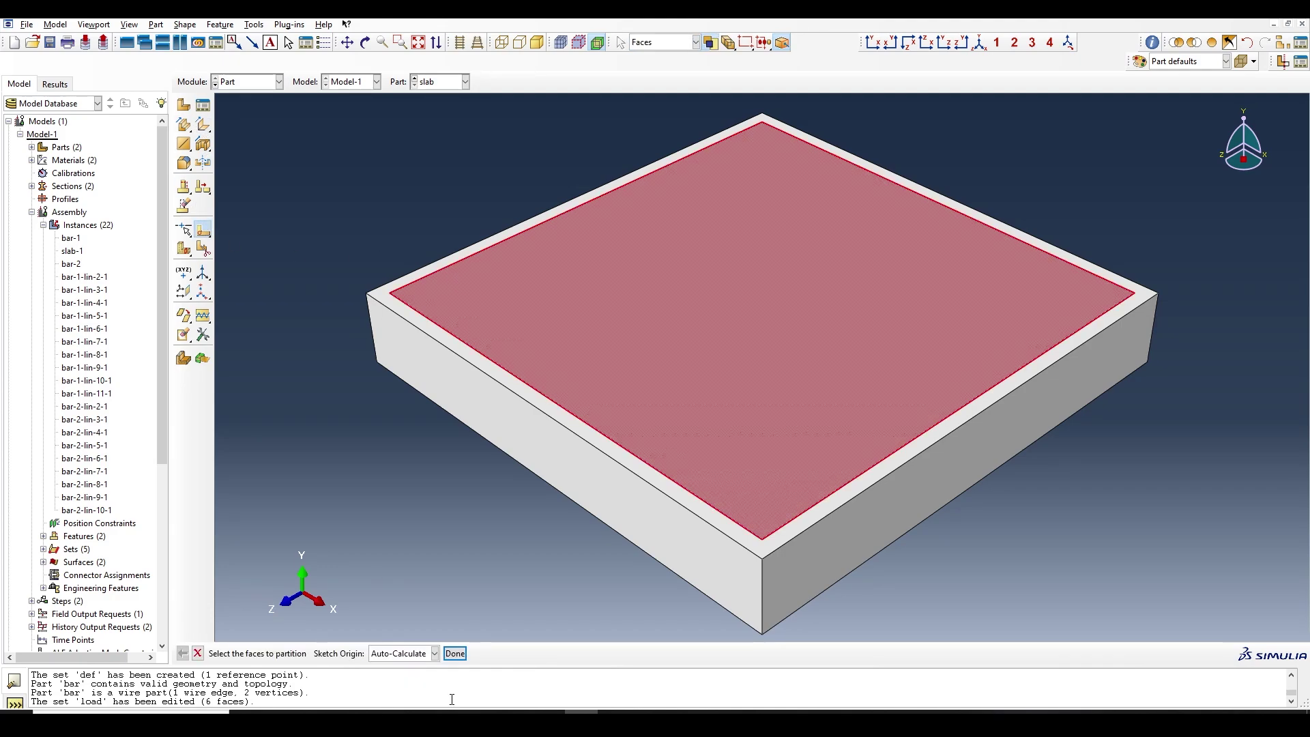
pyautogui.click(455, 653)
pyautogui.click(450, 334)
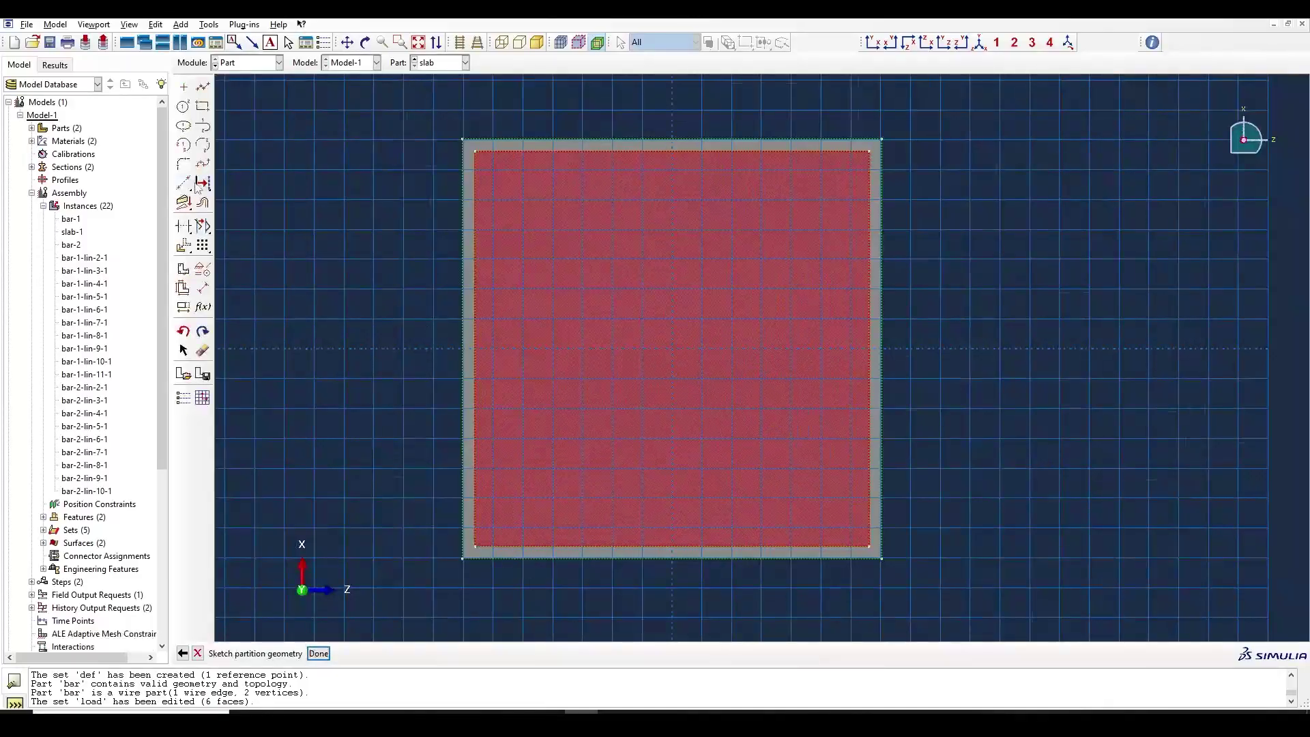
# Step: Offset the inner face's four edges inward to outline a small central square and complete the face partition
pyautogui.click(203, 203)
pyautogui.moveTo(872, 550); pyautogui.dragTo(468, 142)
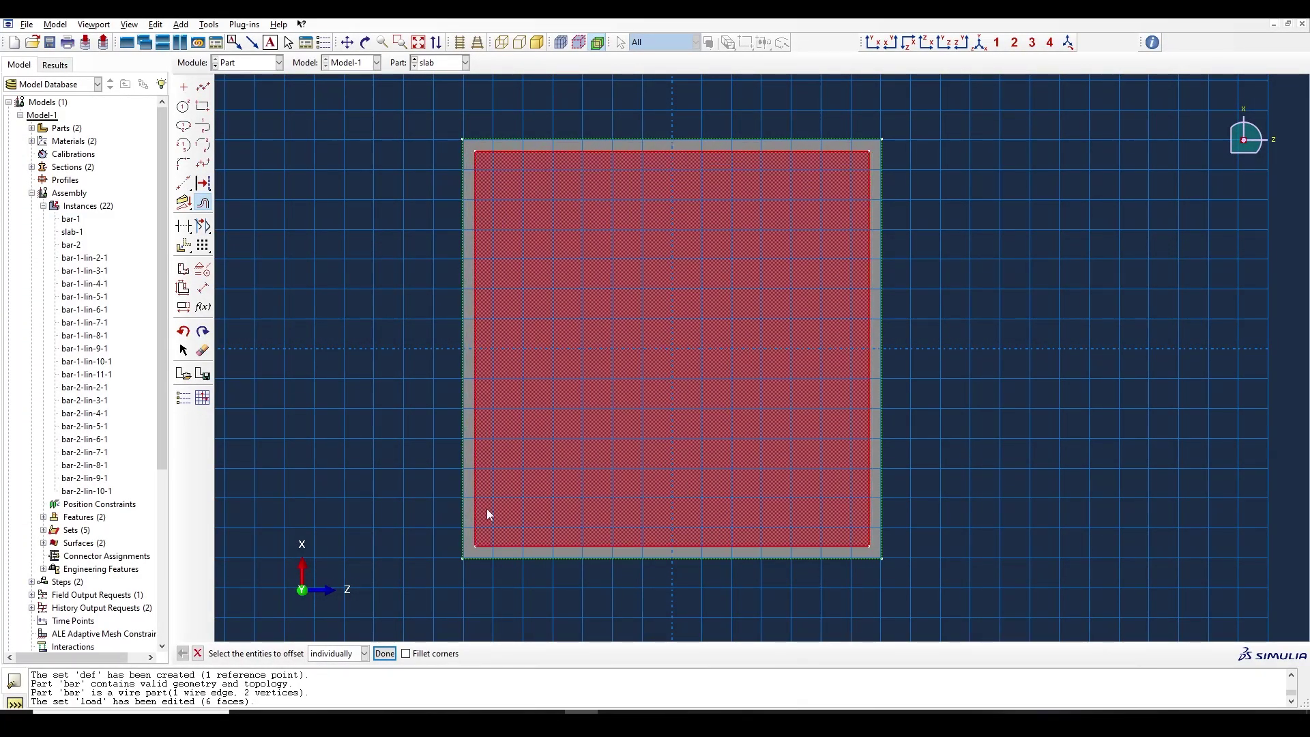
pyautogui.click(386, 654)
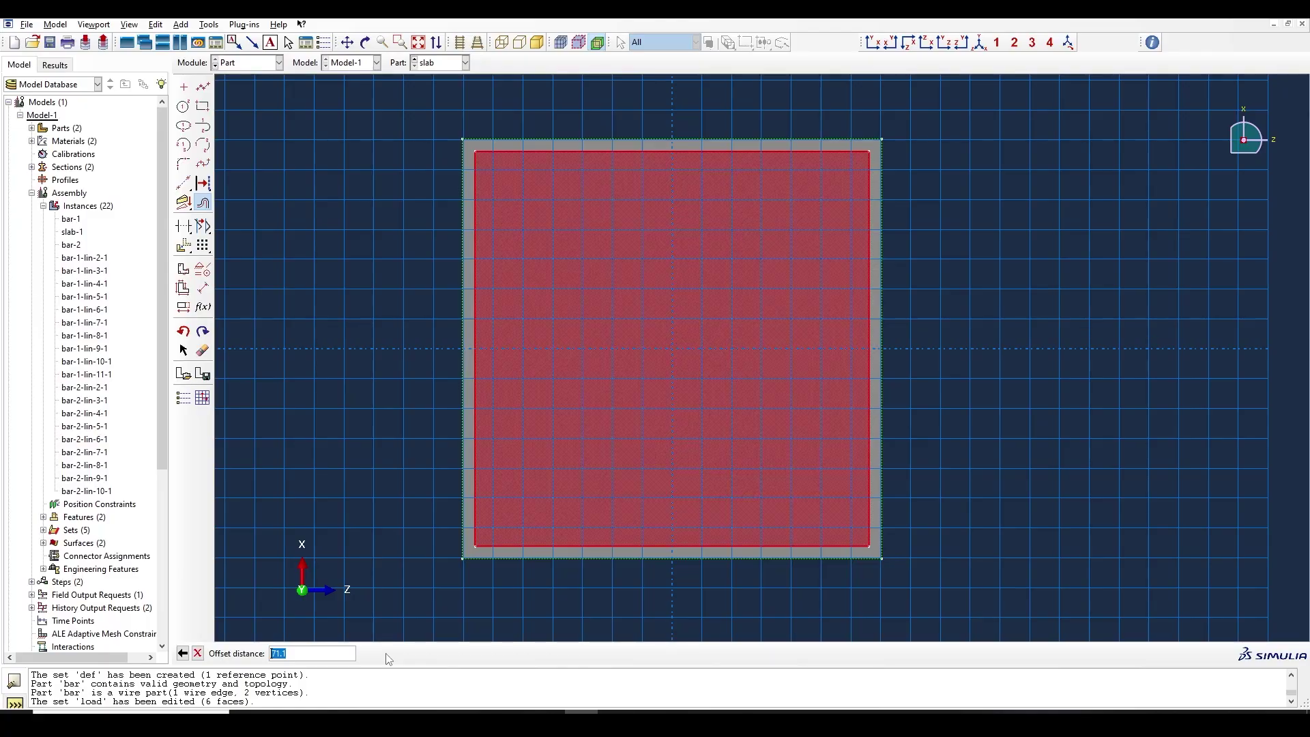
pyautogui.press('Return')
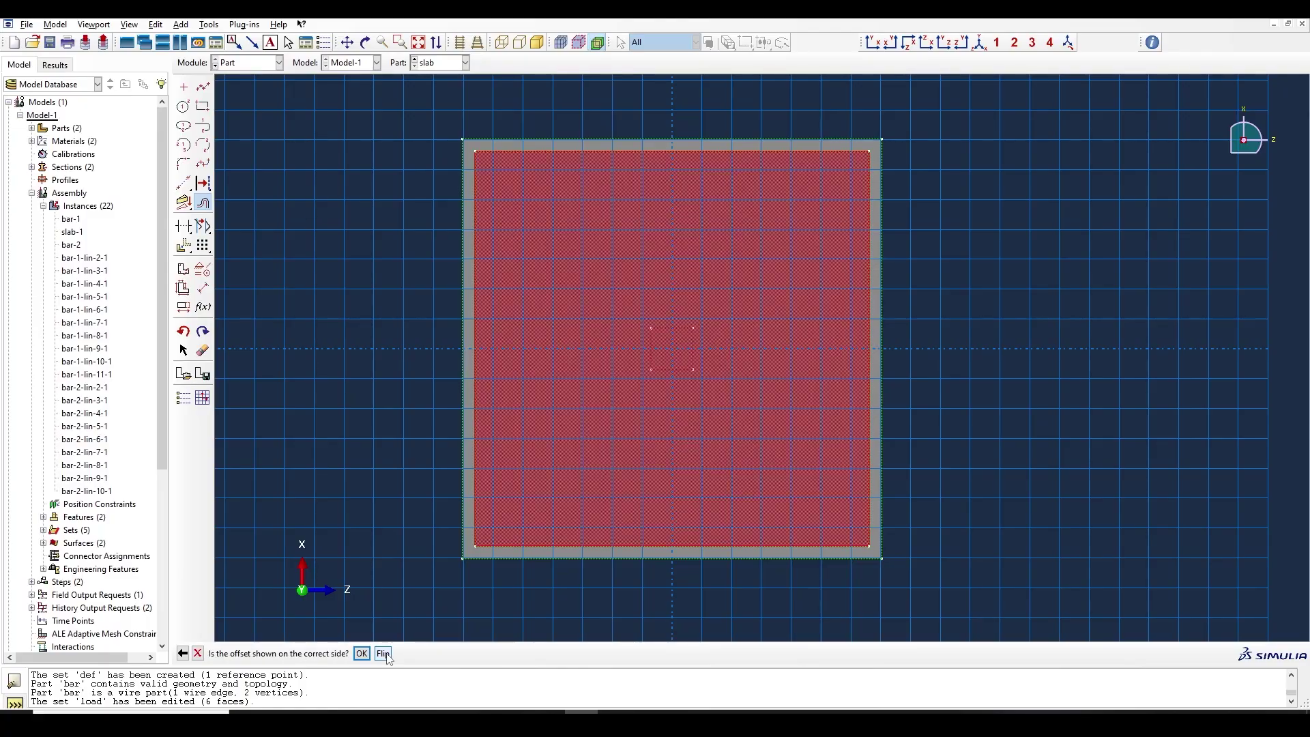
pyautogui.click(363, 655)
pyautogui.press('Escape')
pyautogui.press('Escape')
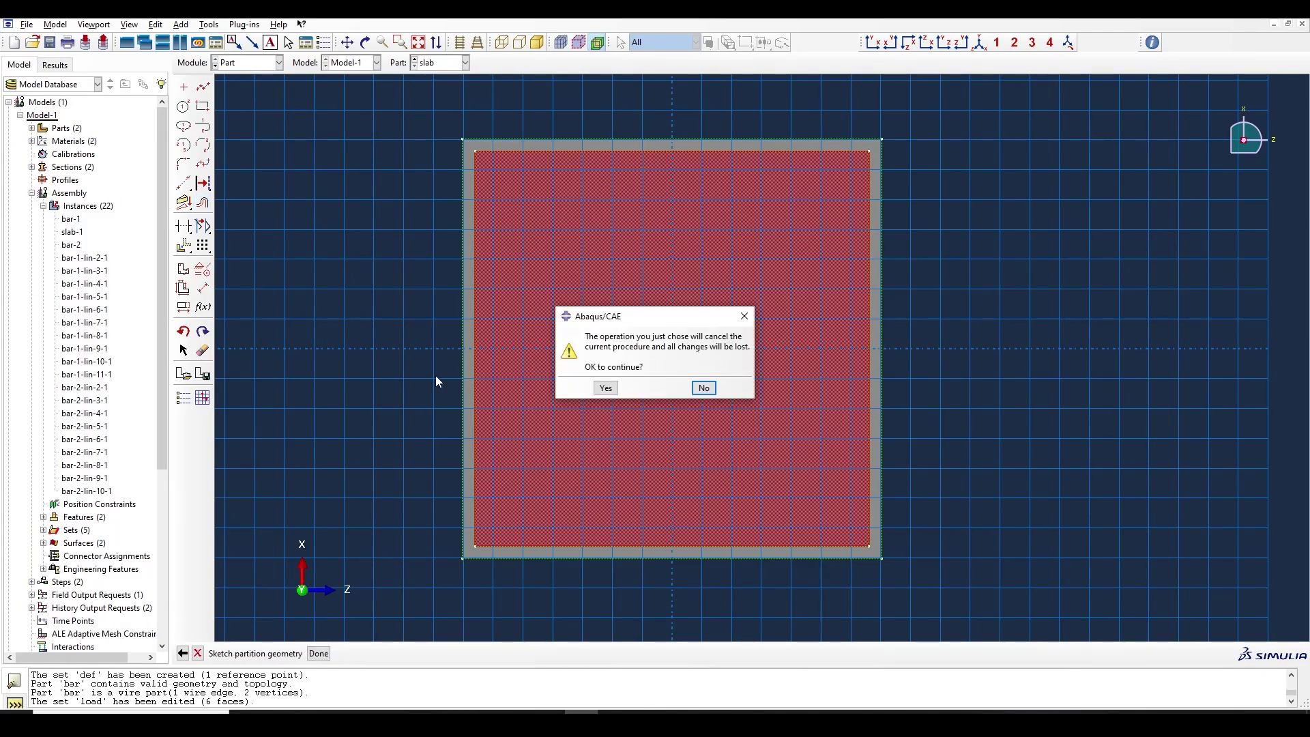
pyautogui.click(744, 316)
pyautogui.click(318, 653)
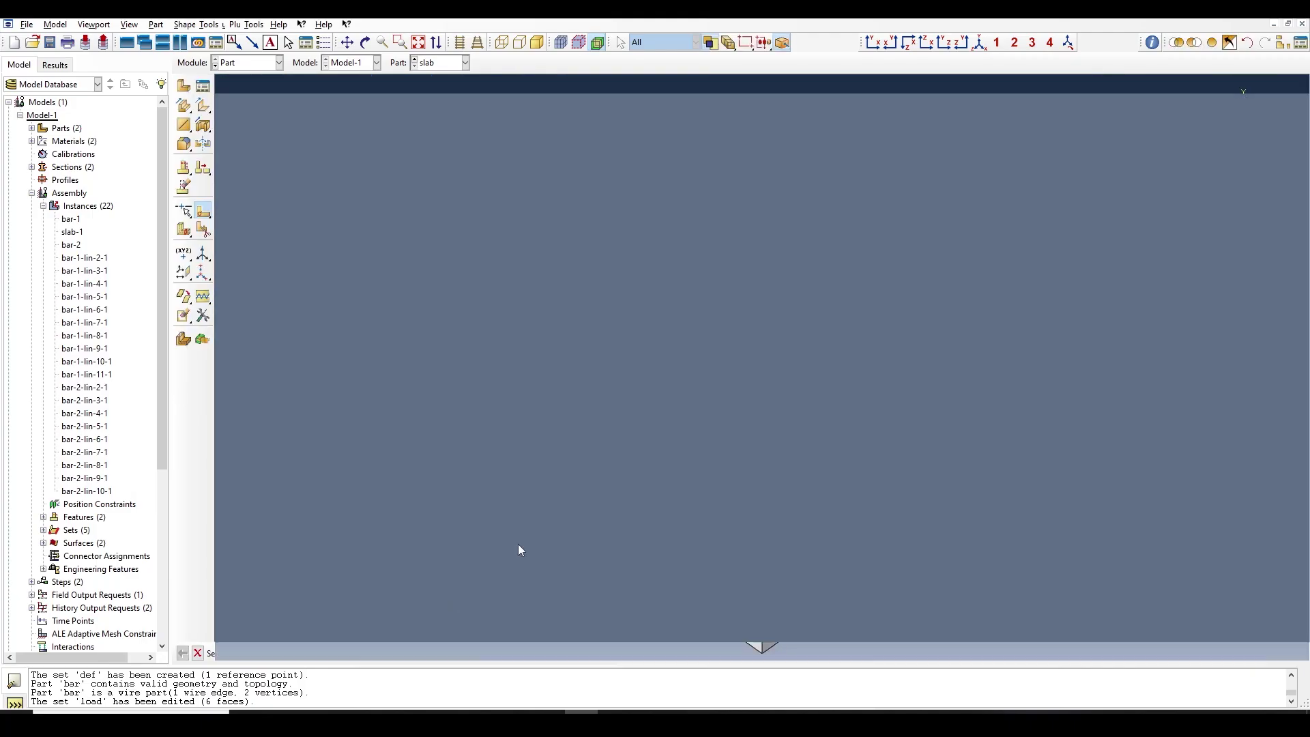
# Step: Reassign the region of pressure load Load-1 to the small central square face on the slab in the Load module
pyautogui.click(248, 81)
pyautogui.click(245, 165)
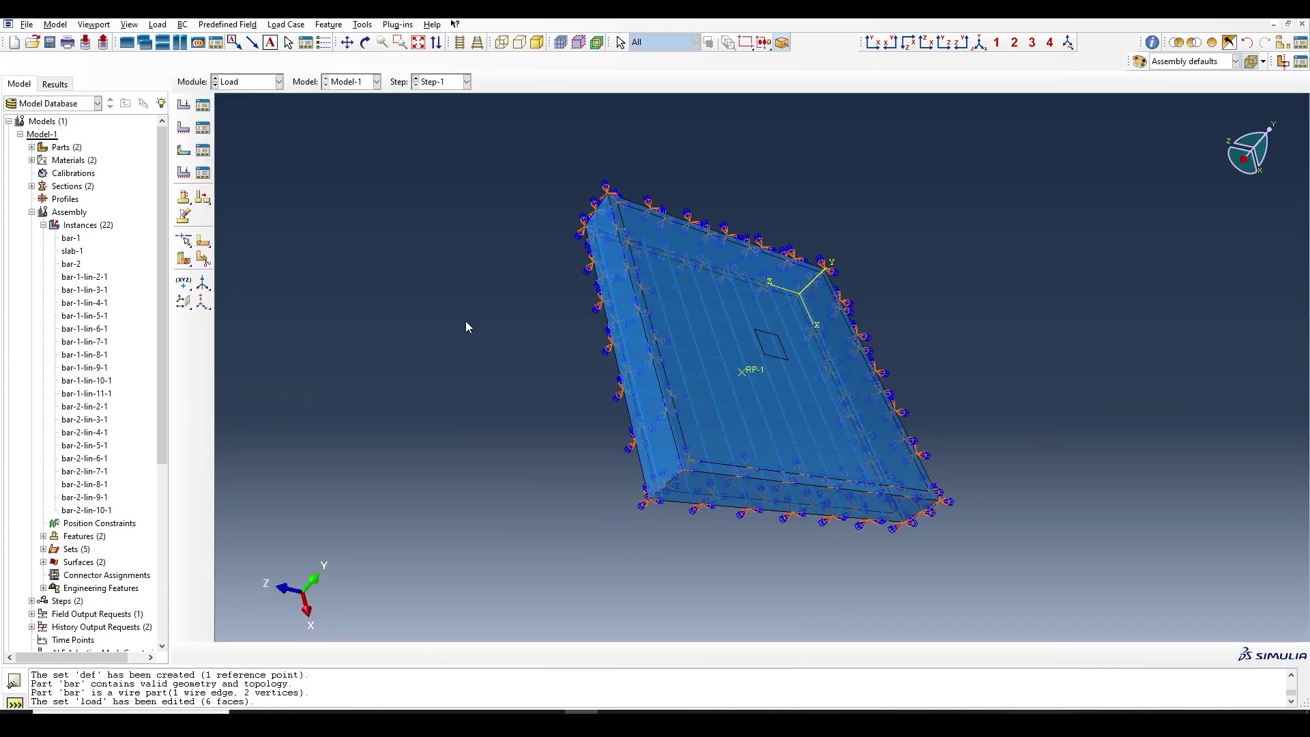
pyautogui.click(203, 104)
pyautogui.click(451, 249)
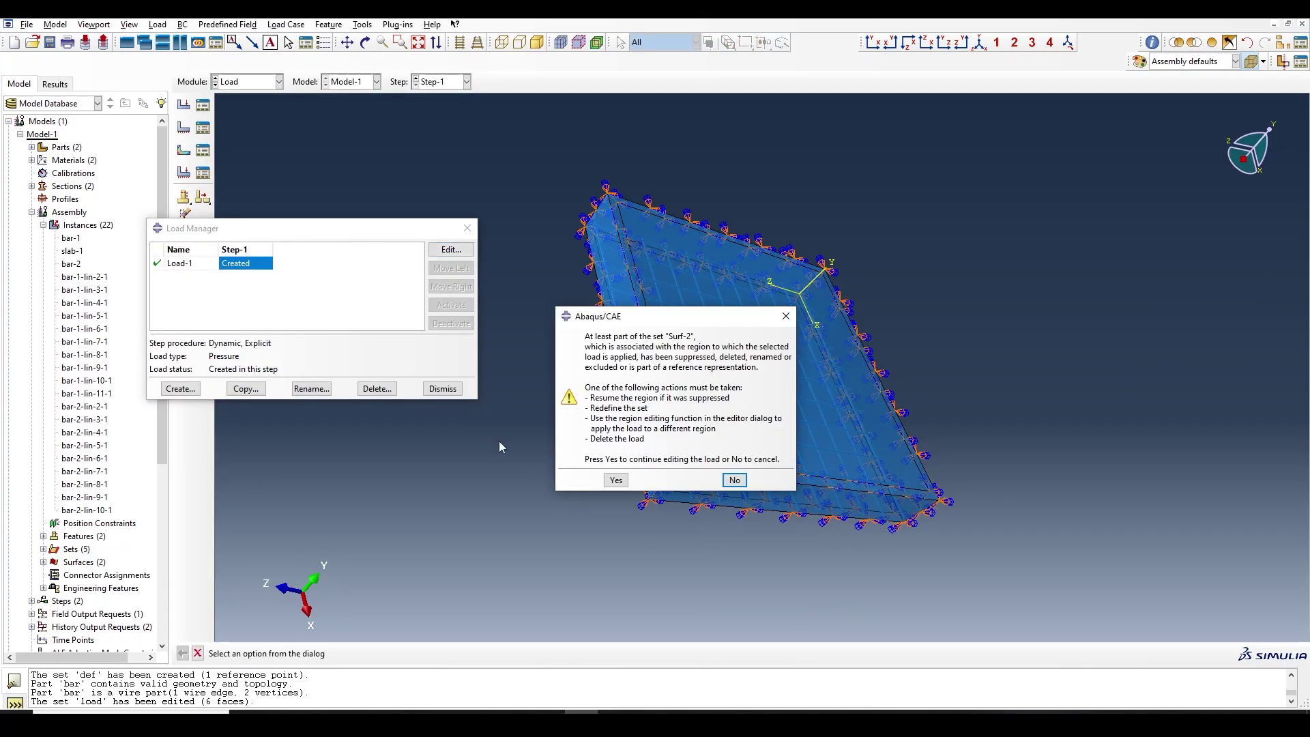
pyautogui.click(617, 479)
pyautogui.click(454, 402)
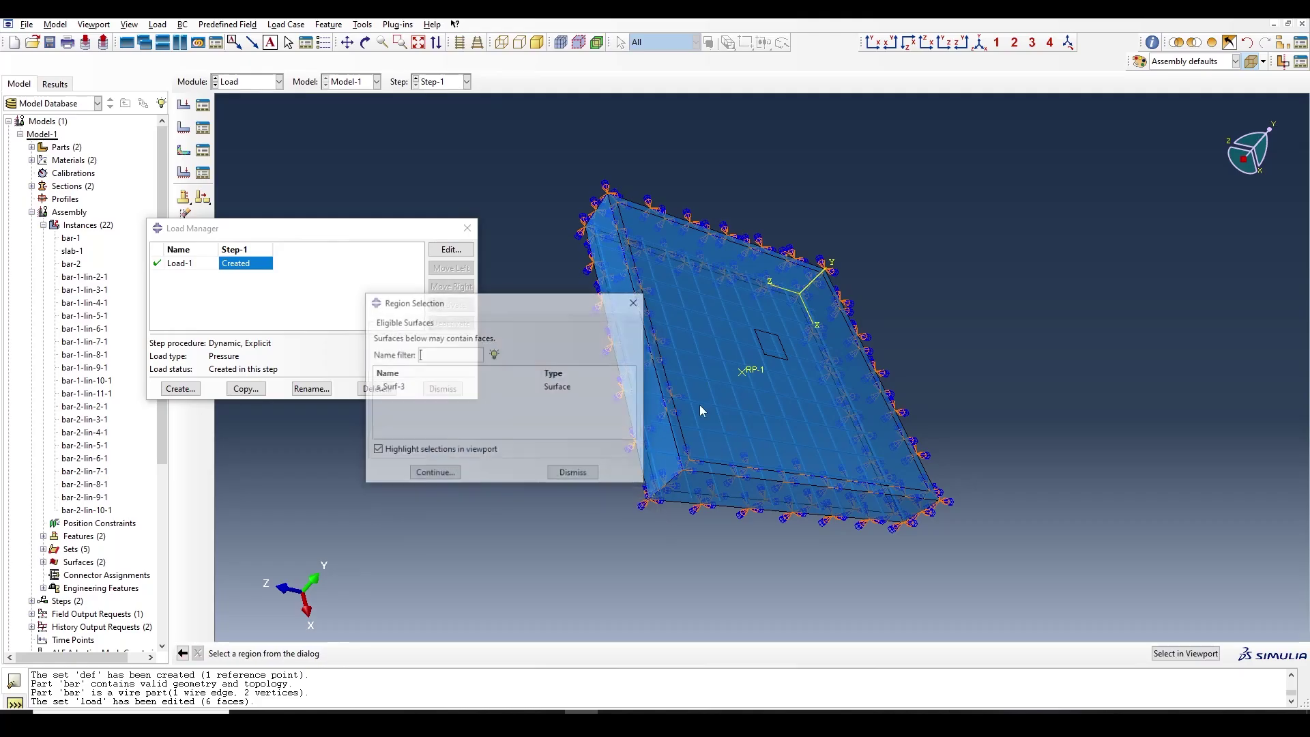
pyautogui.click(410, 387)
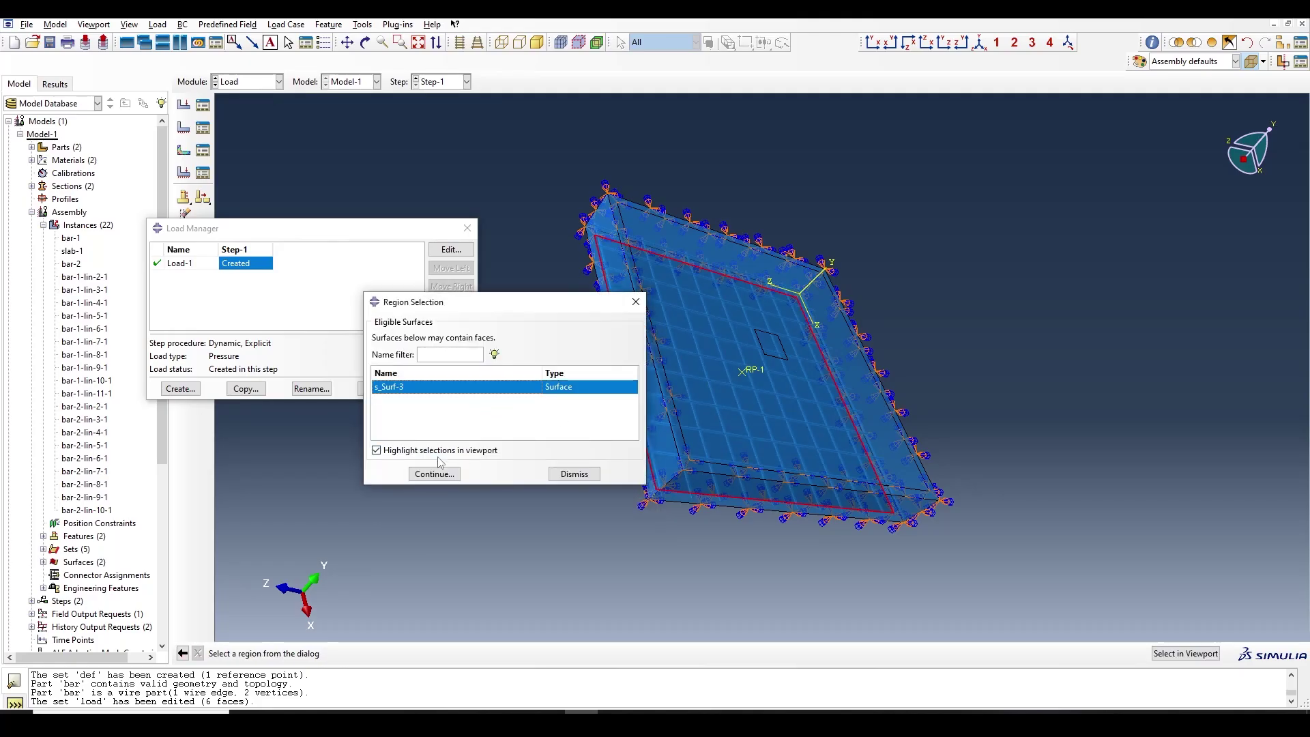
pyautogui.click(586, 474)
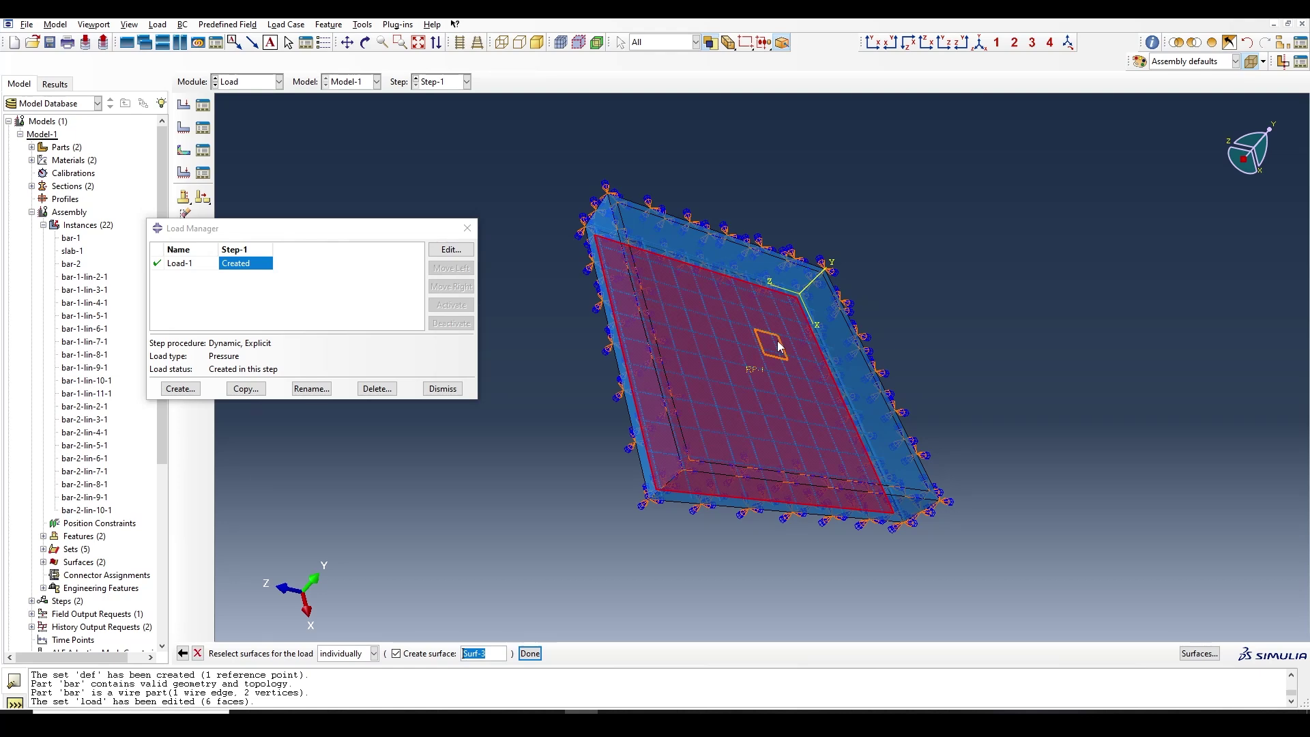
pyautogui.click(780, 346)
pyautogui.click(530, 657)
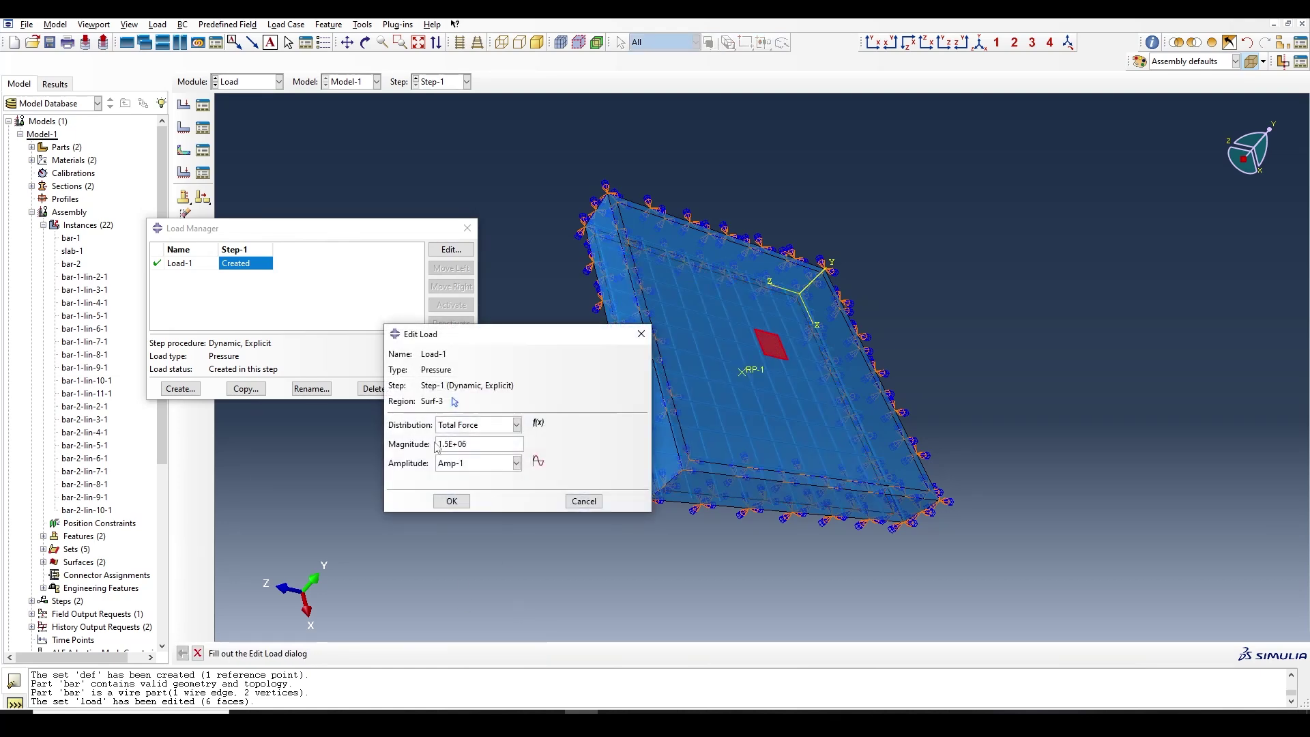
pyautogui.click(451, 502)
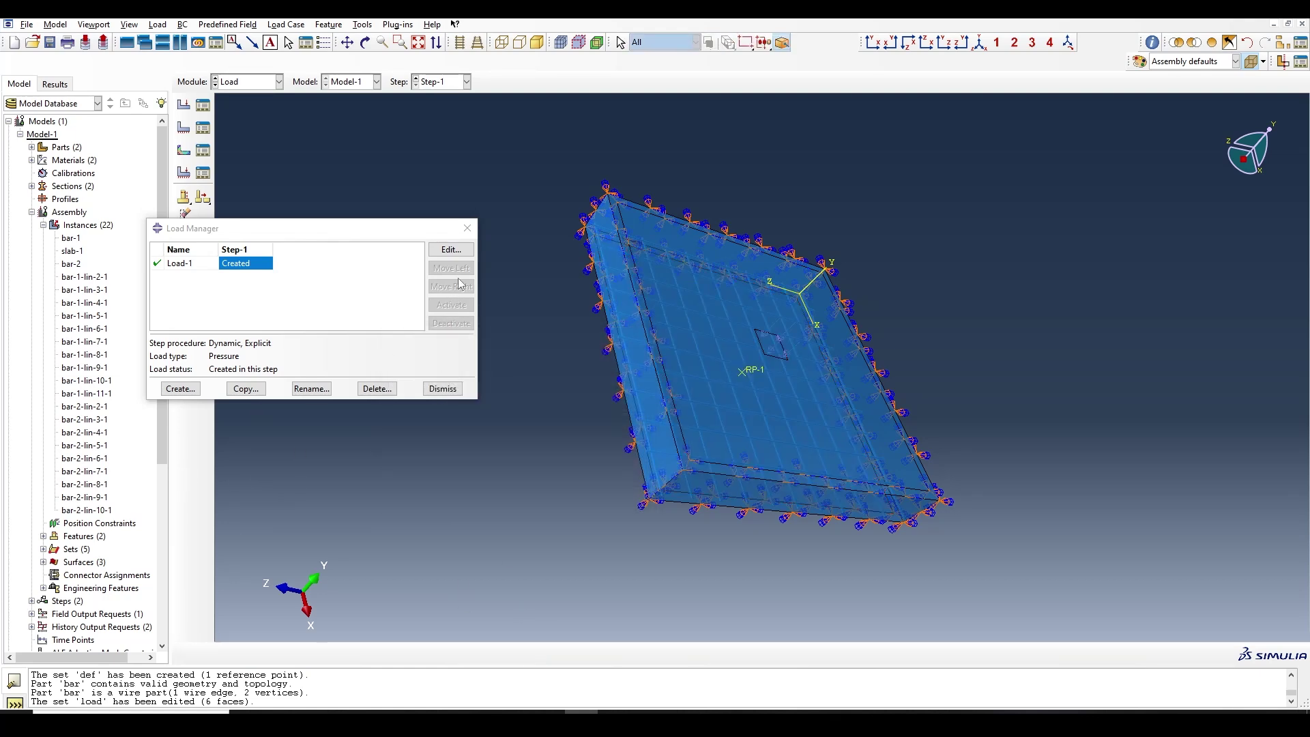
pyautogui.click(468, 228)
# Step: Switch to the Mesh module and display the slab part instead of the assembly
pyautogui.click(365, 42)
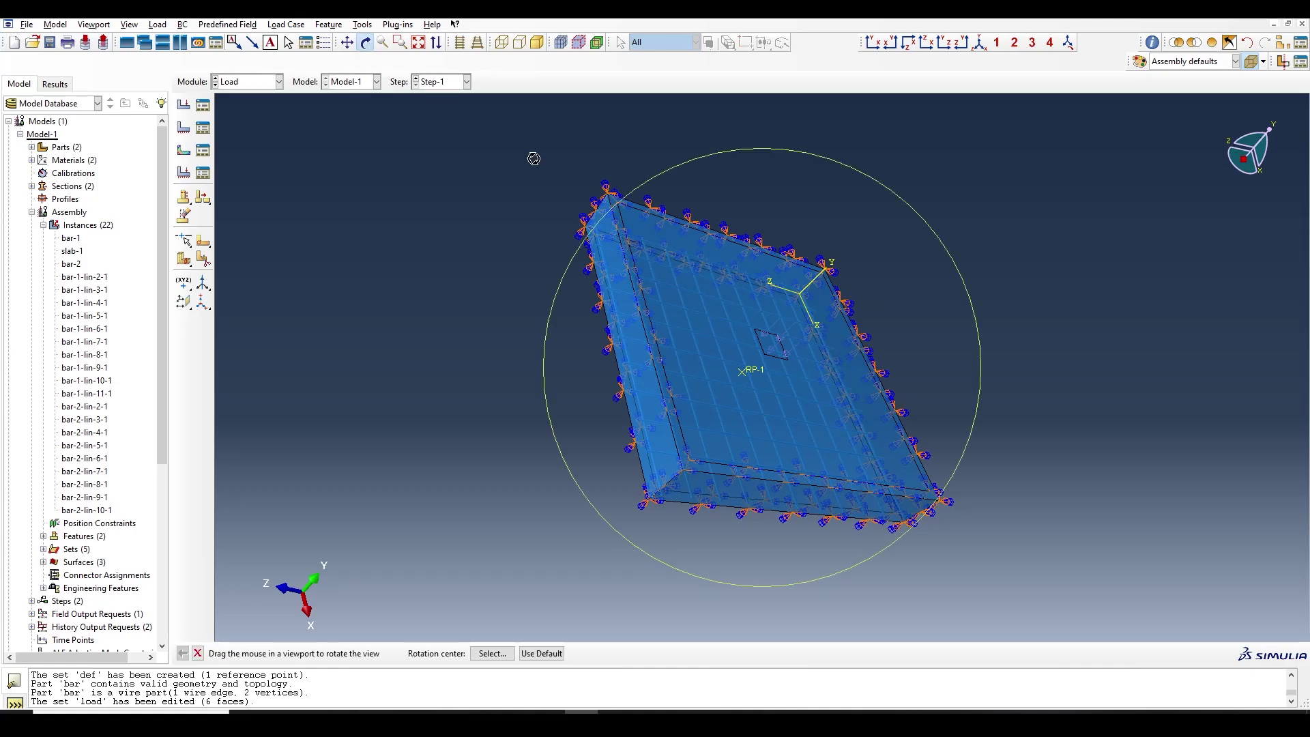
pyautogui.moveTo(532, 158); pyautogui.dragTo(362, 255)
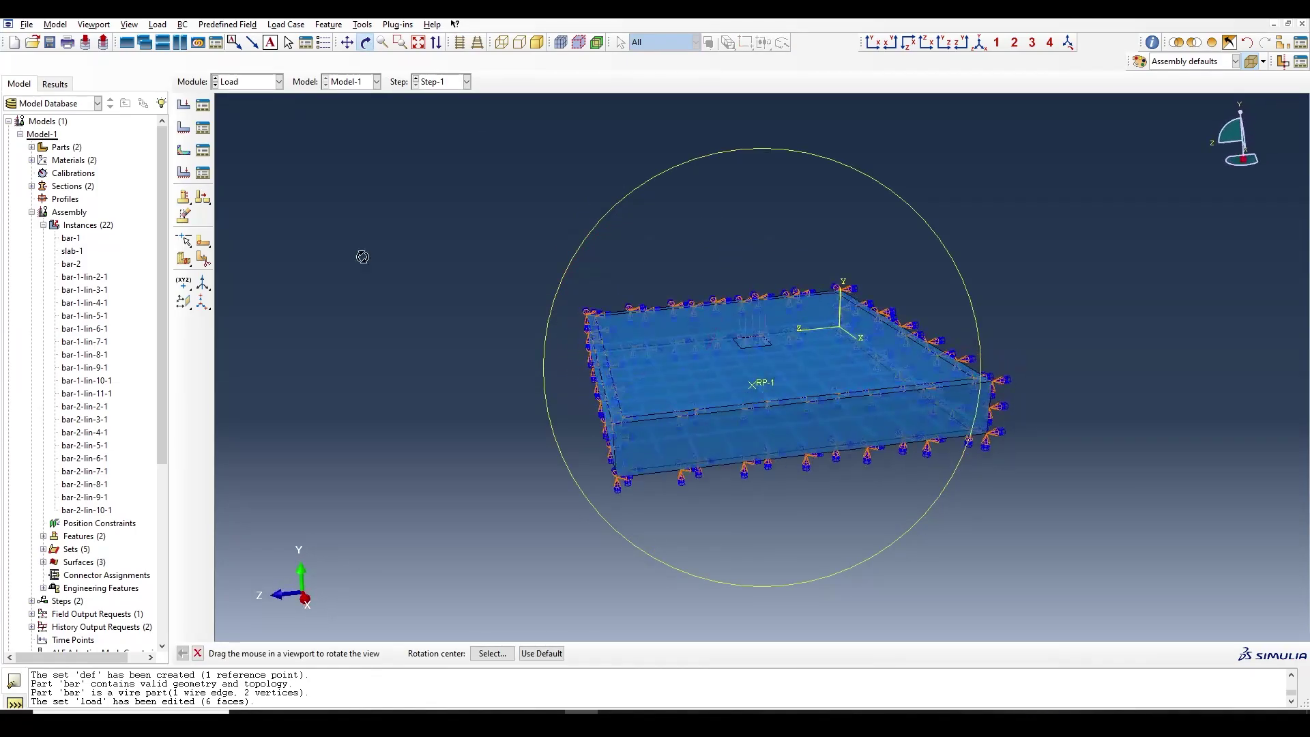
pyautogui.click(277, 82)
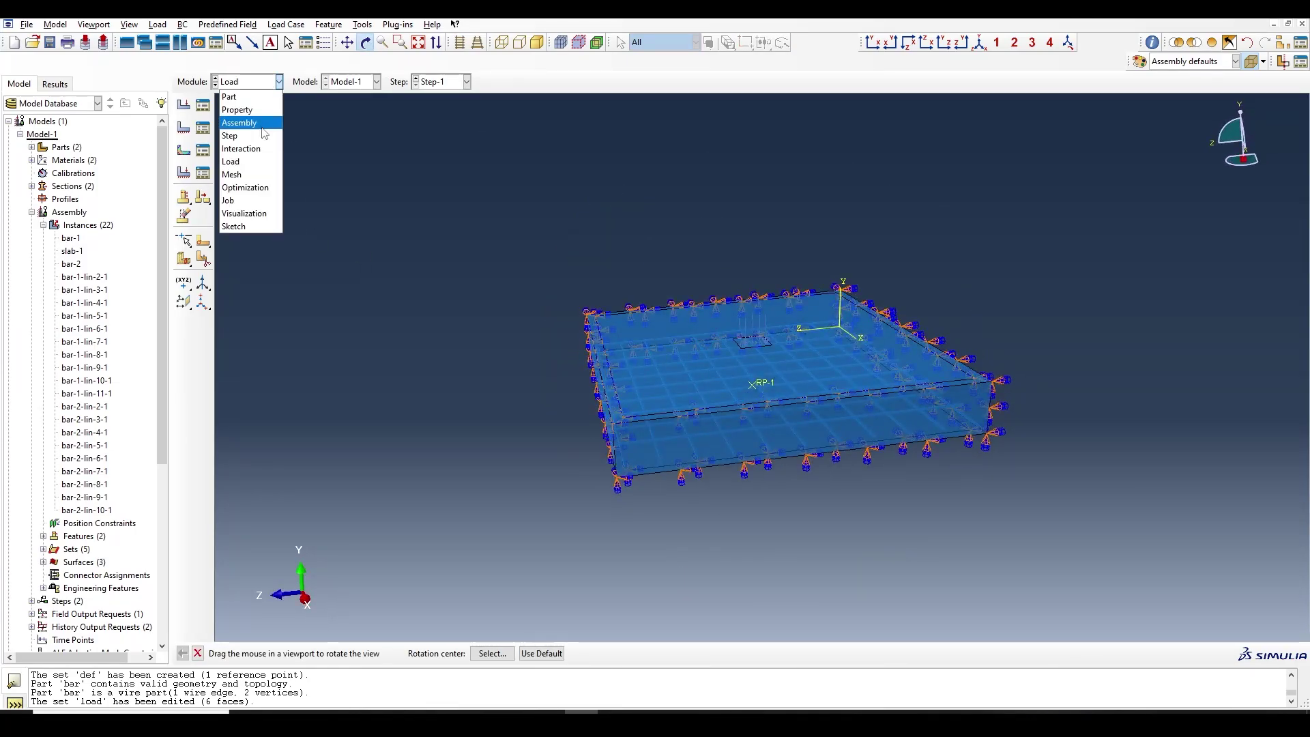
pyautogui.click(245, 148)
pyautogui.click(276, 82)
pyautogui.click(260, 178)
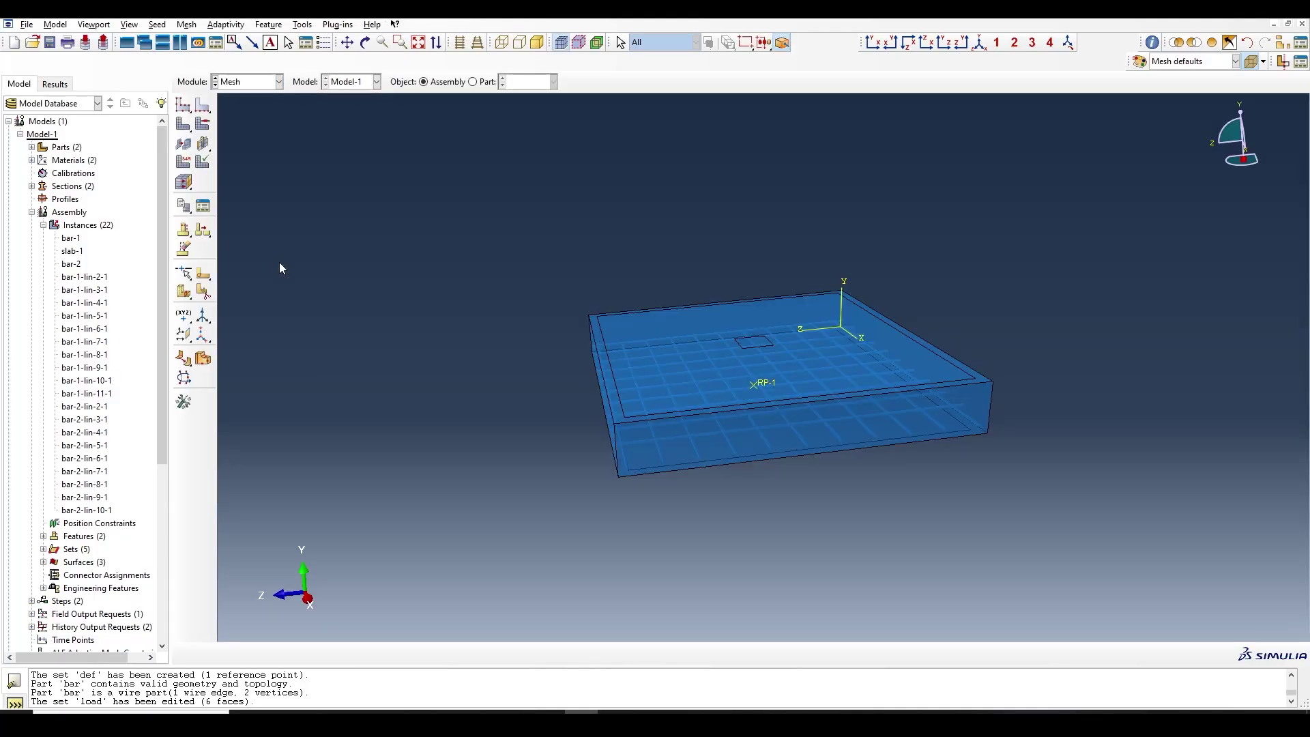
pyautogui.click(487, 82)
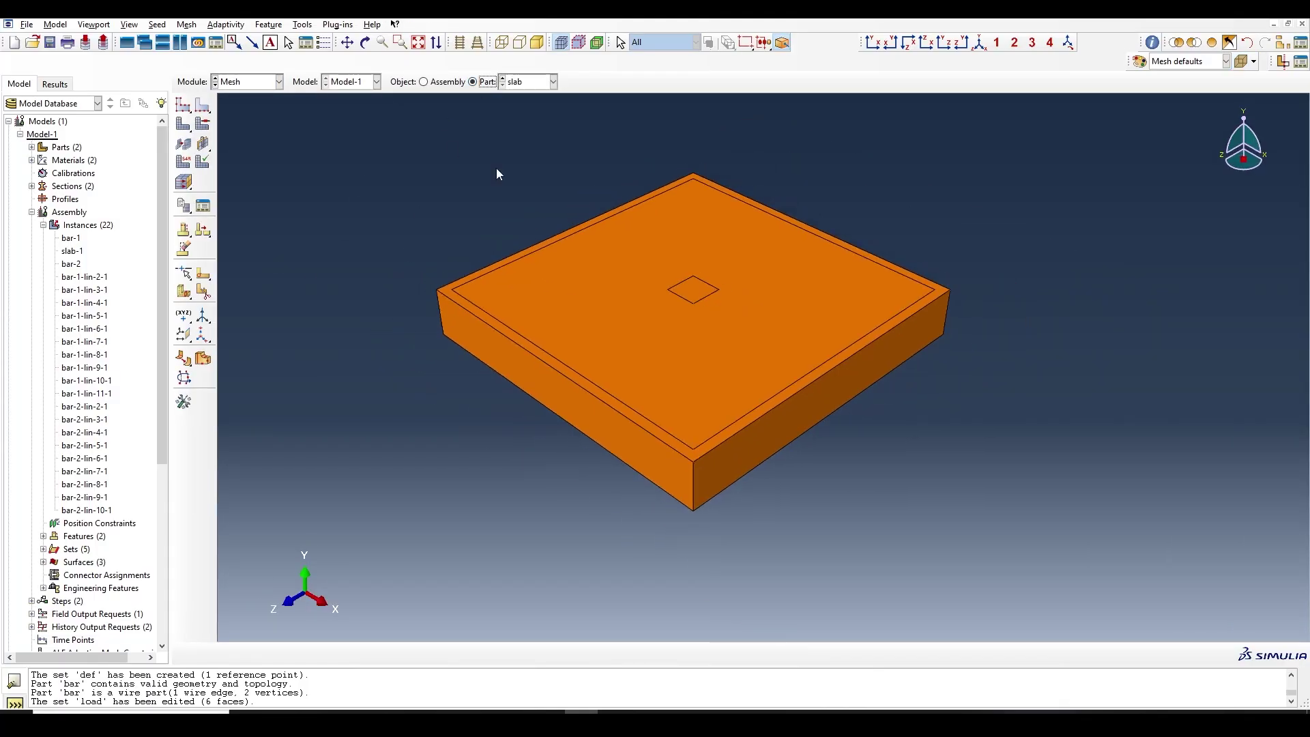
# Step: Try to mesh the partitioned slab part with its assigned element shapes
pyautogui.click(365, 43)
pyautogui.moveTo(574, 380)
pyautogui.mouseDown()
pyautogui.moveTo(576, 198)
pyautogui.moveTo(585, 424)
pyautogui.moveTo(591, 382)
pyautogui.mouseUp()
pyautogui.click(183, 123)
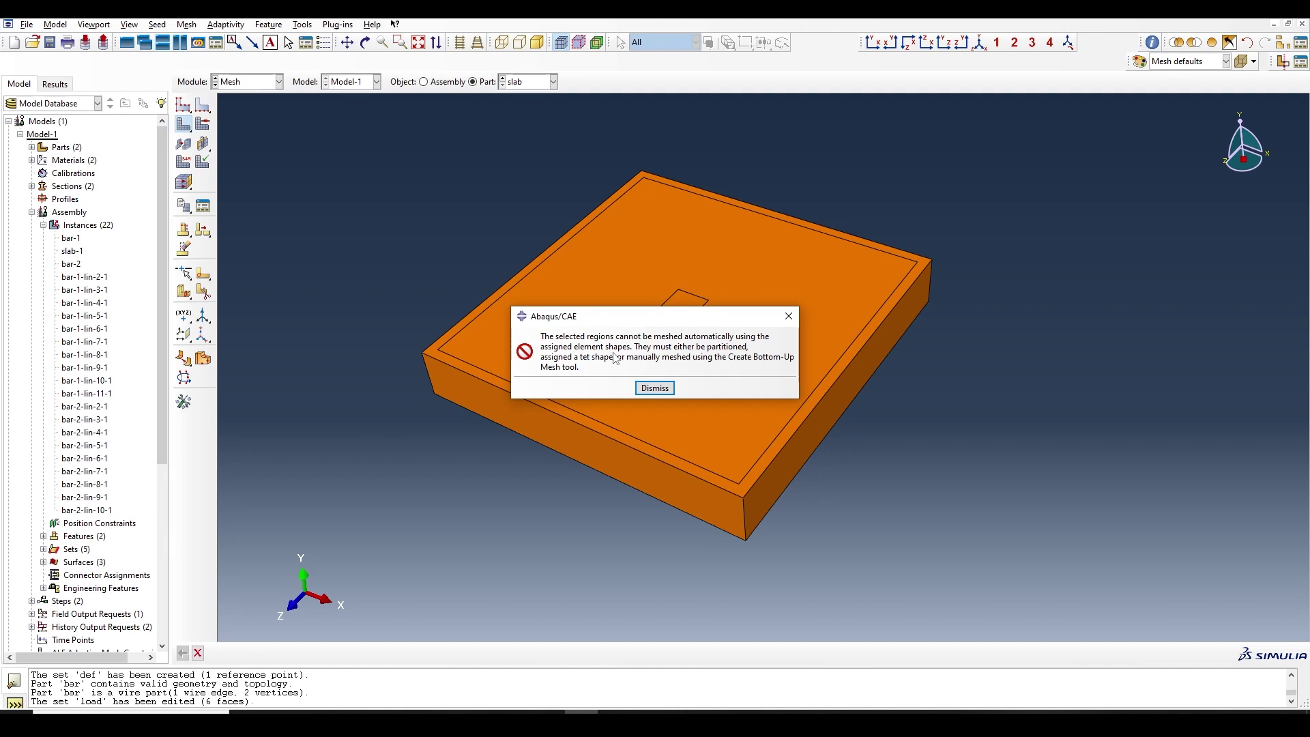
pyautogui.press('Return')
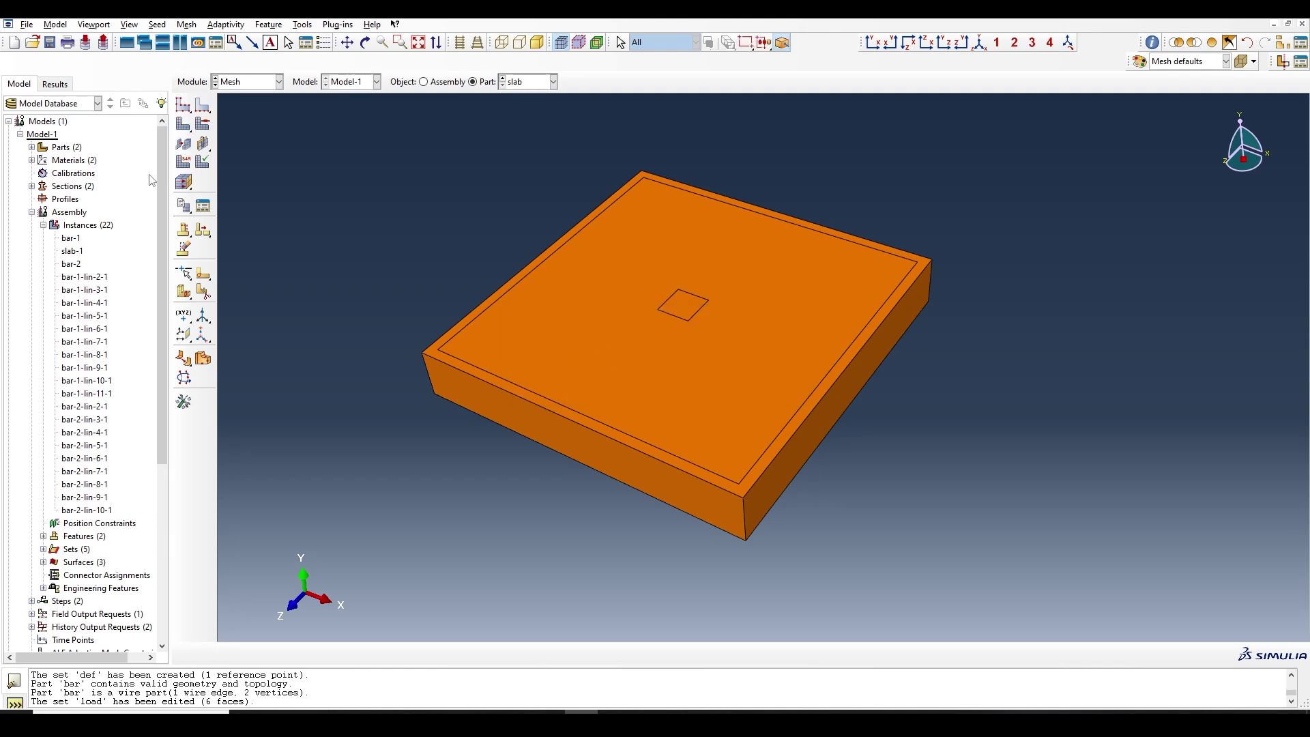
pyautogui.click(183, 104)
pyautogui.press('Escape')
pyautogui.click(190, 129)
pyautogui.press('Return')
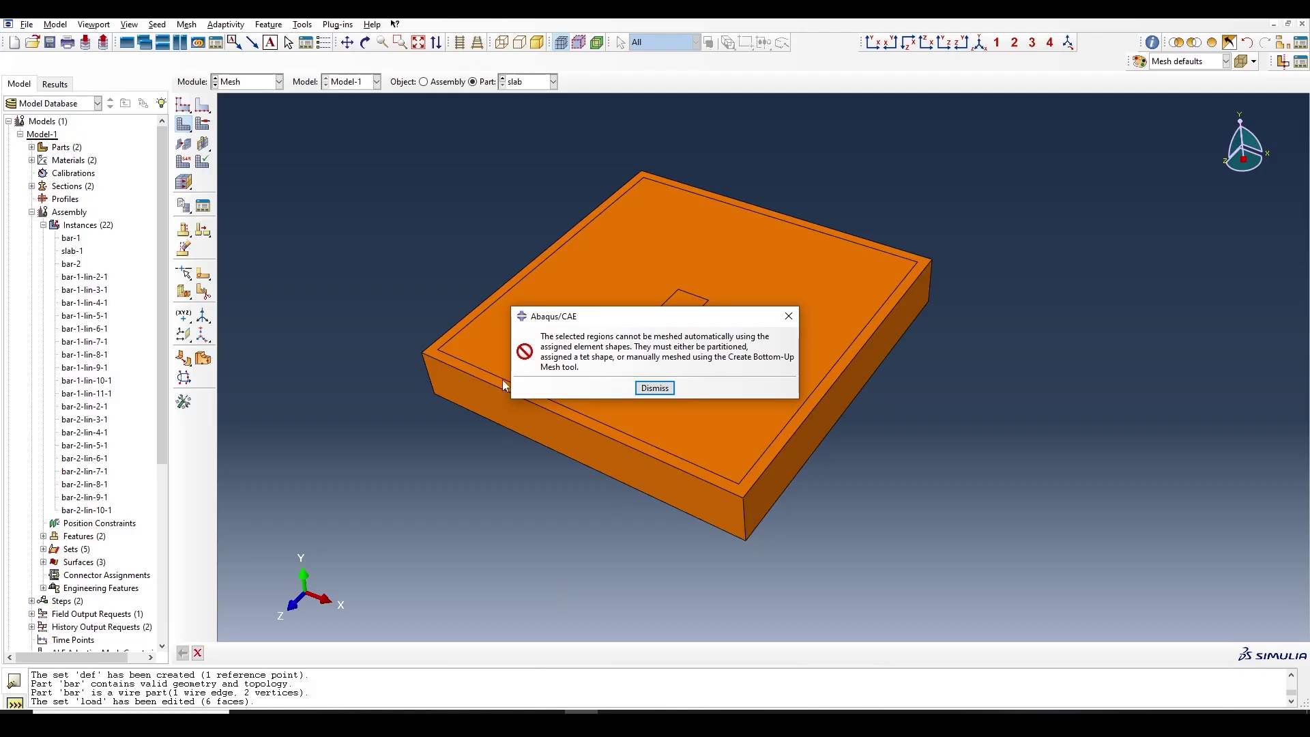
# Step: Assign the Tet element shape with the free meshing technique to the slab part
pyautogui.click(796, 316)
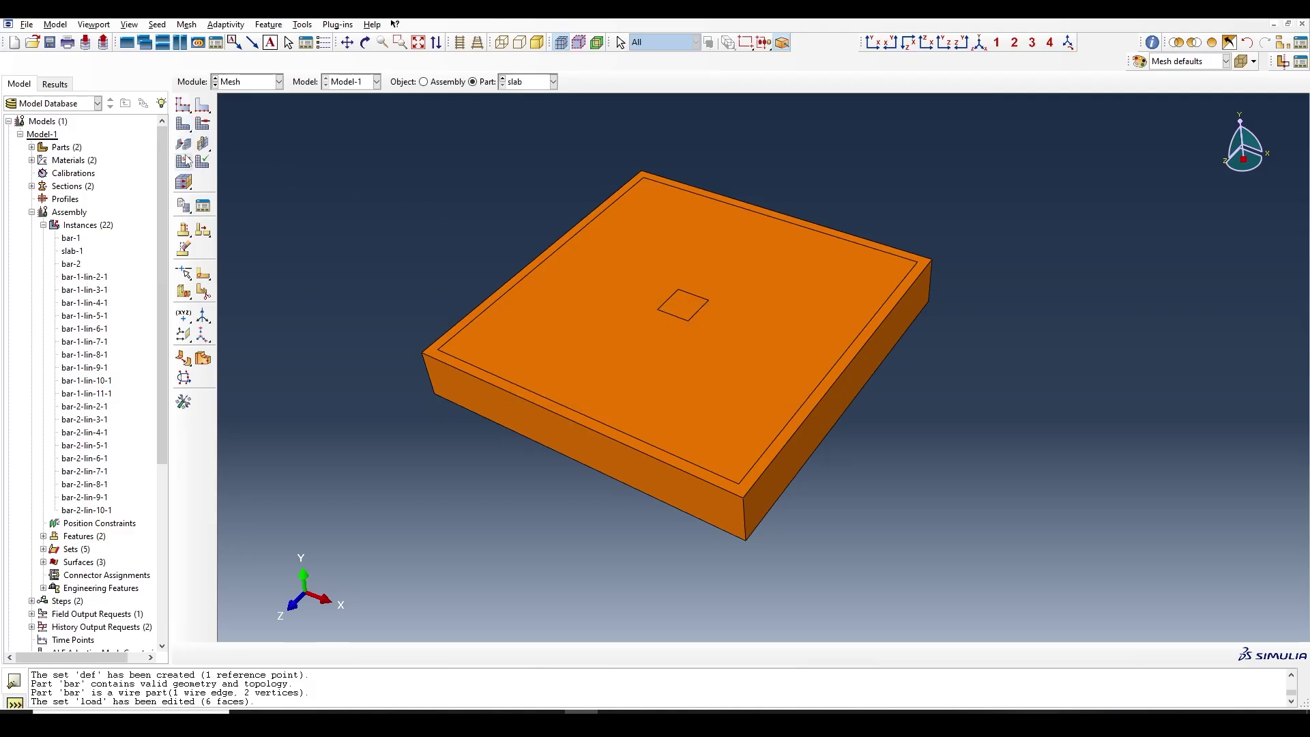
pyautogui.click(203, 125)
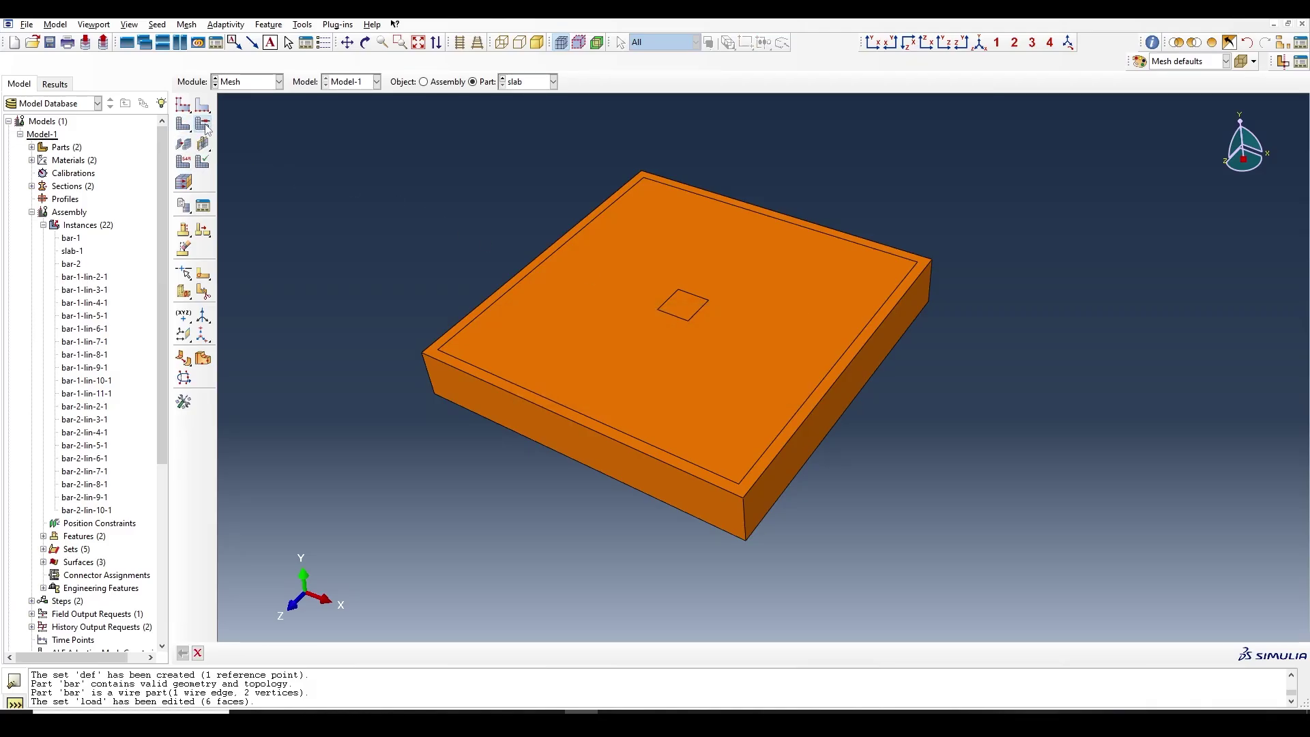
pyautogui.click(594, 222)
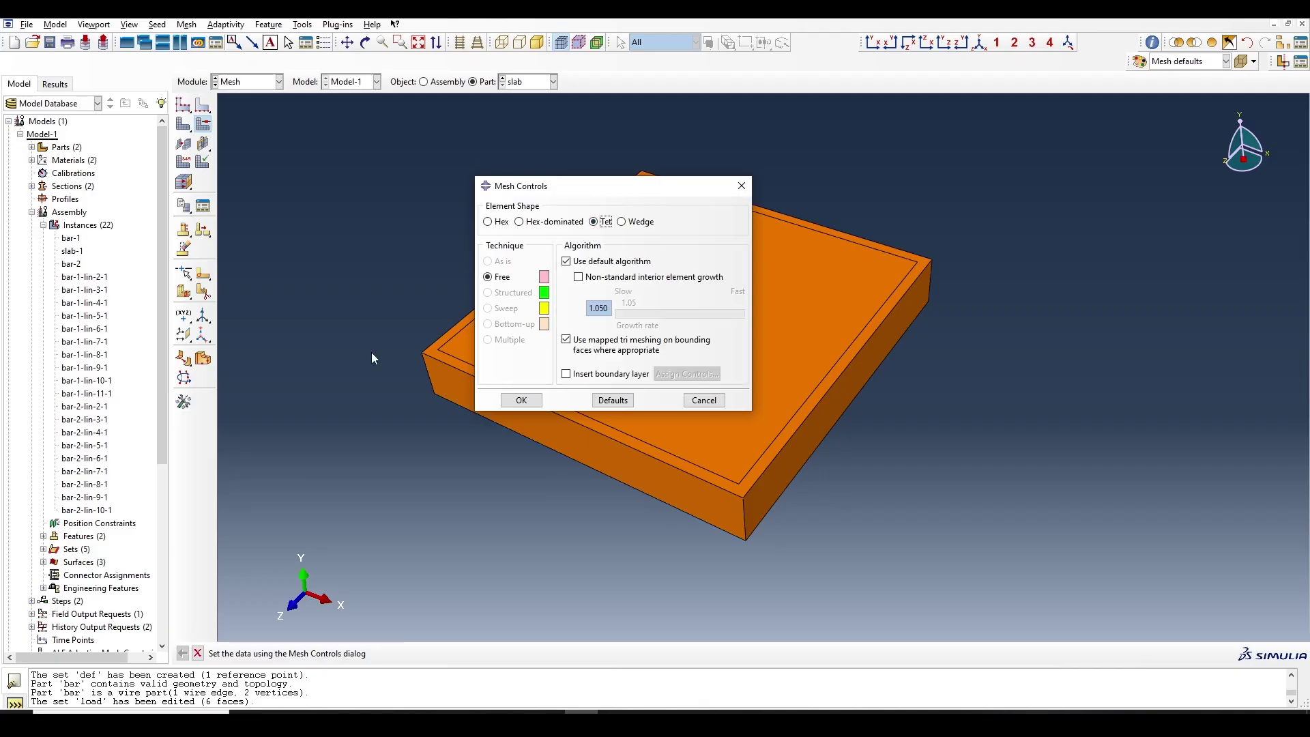
pyautogui.click(521, 400)
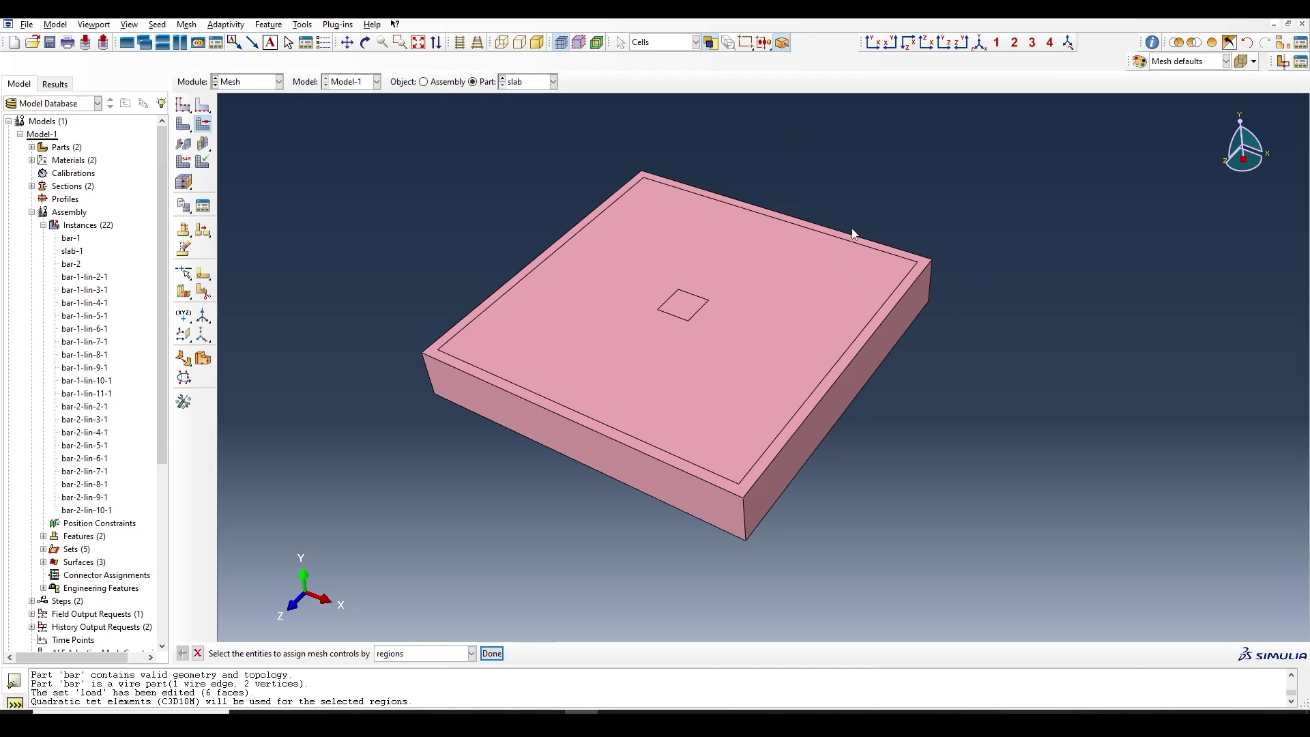
# Step: Seed the slab part with an approximate global size of 20 and mesh it
pyautogui.click(183, 124)
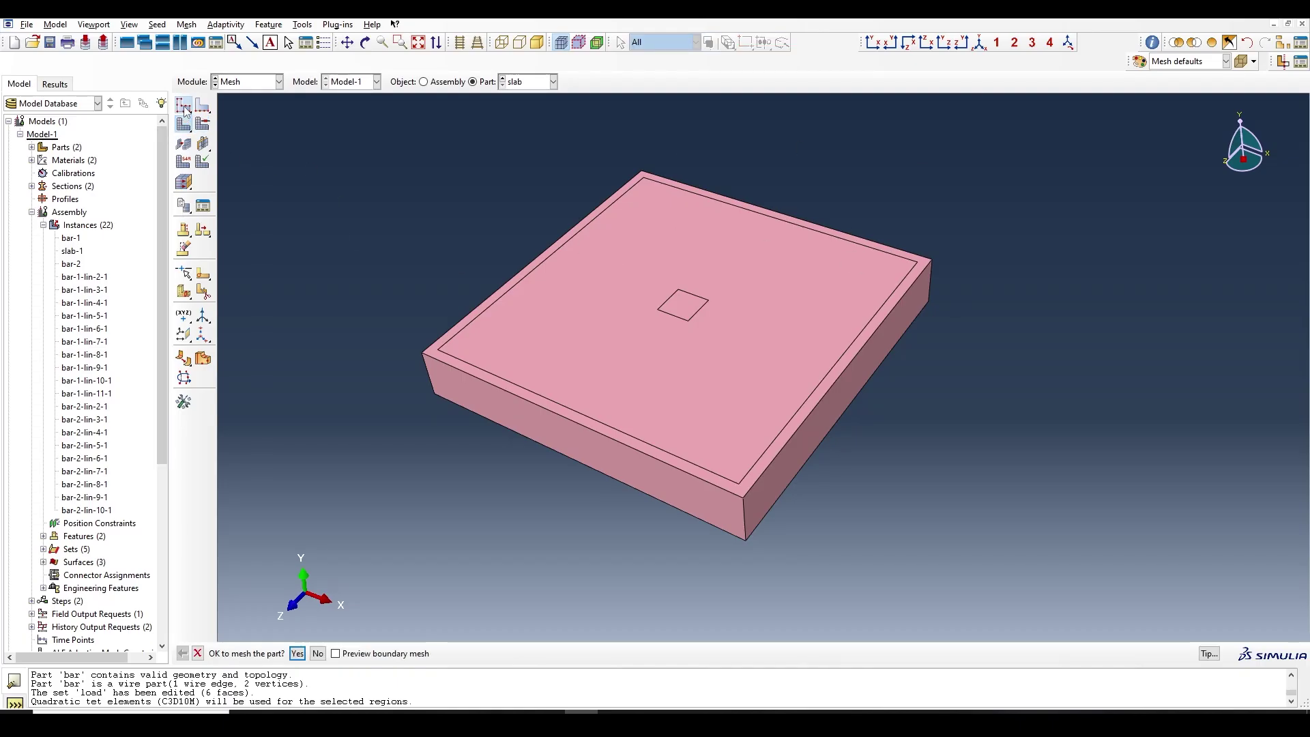
pyautogui.click(183, 104)
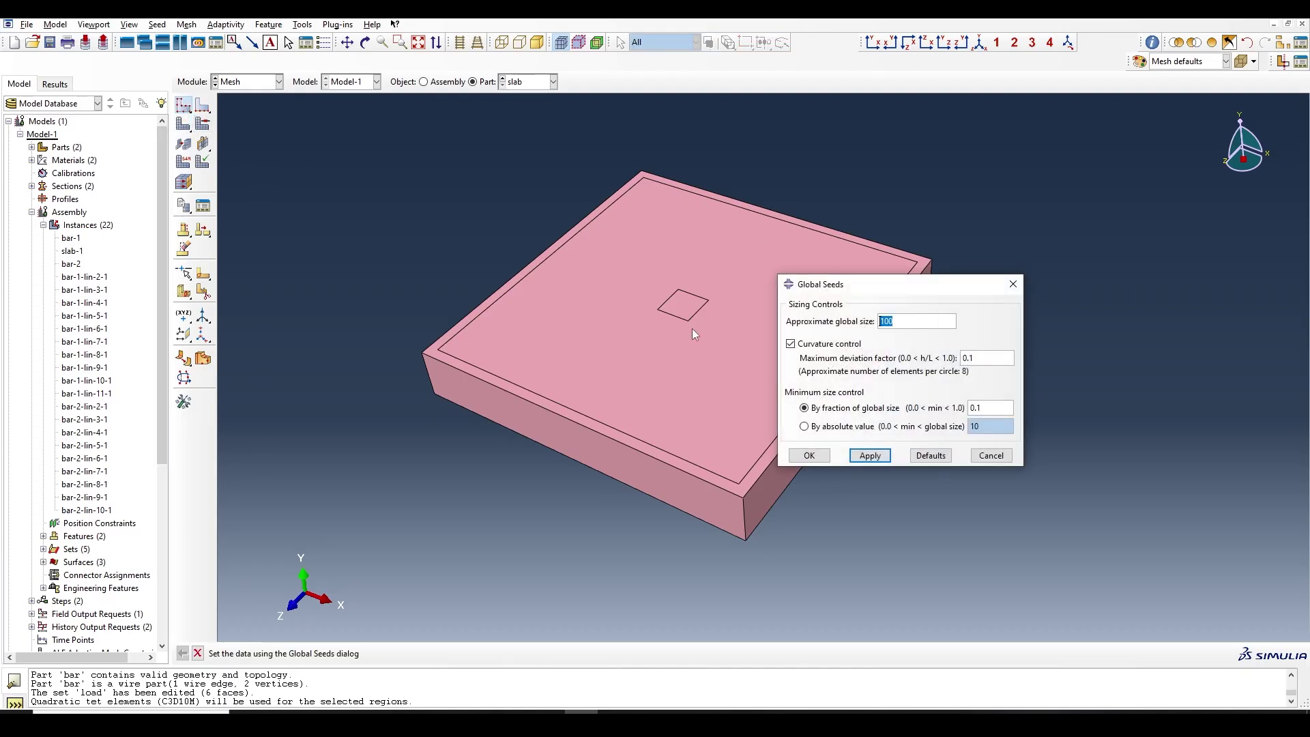
pyautogui.write('20')
pyautogui.click(807, 456)
pyautogui.click(183, 123)
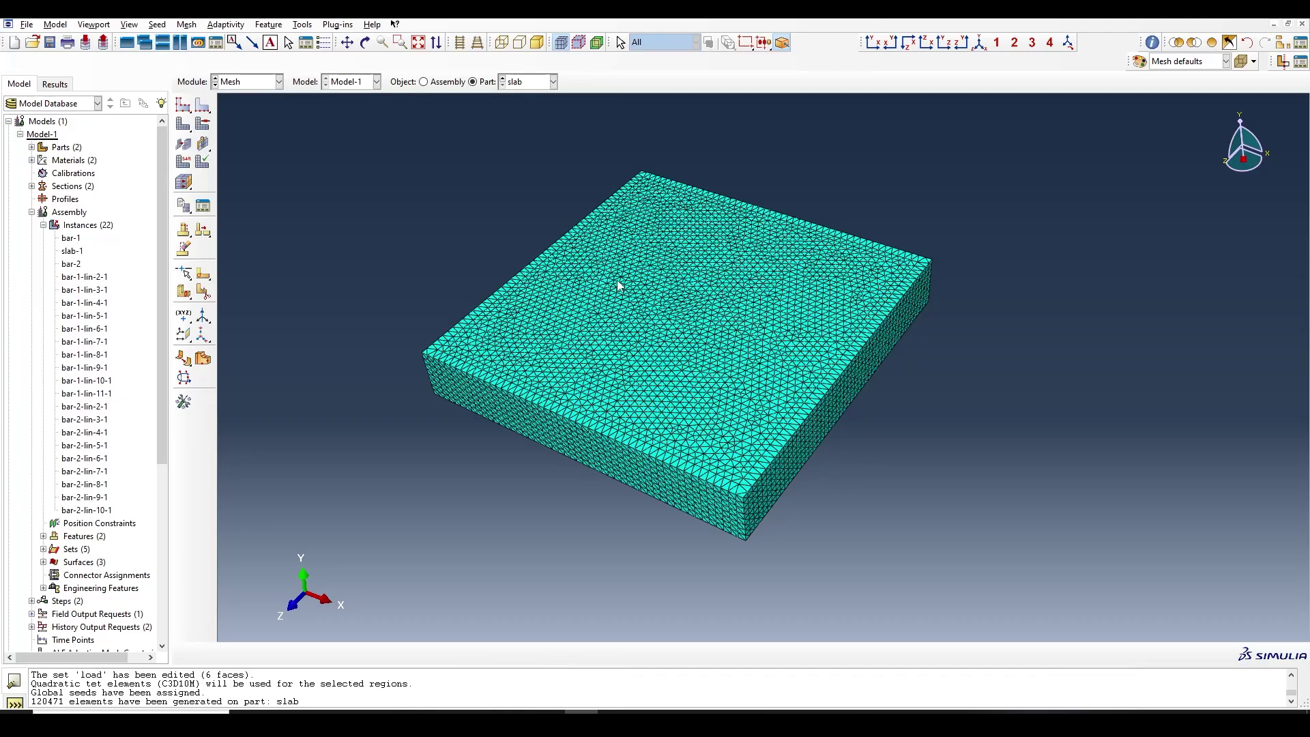
# Step: Display the bar part, seed it with the default global size and mesh it
pyautogui.click(554, 82)
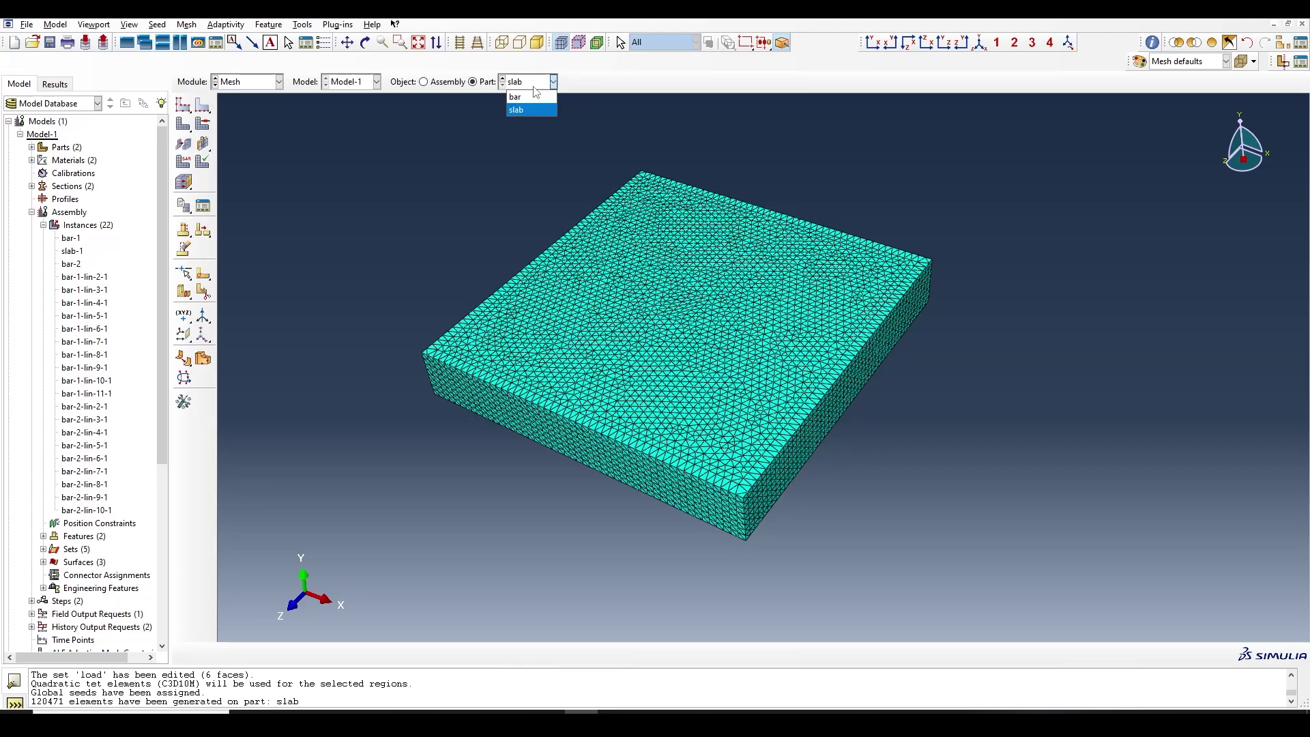
pyautogui.click(520, 97)
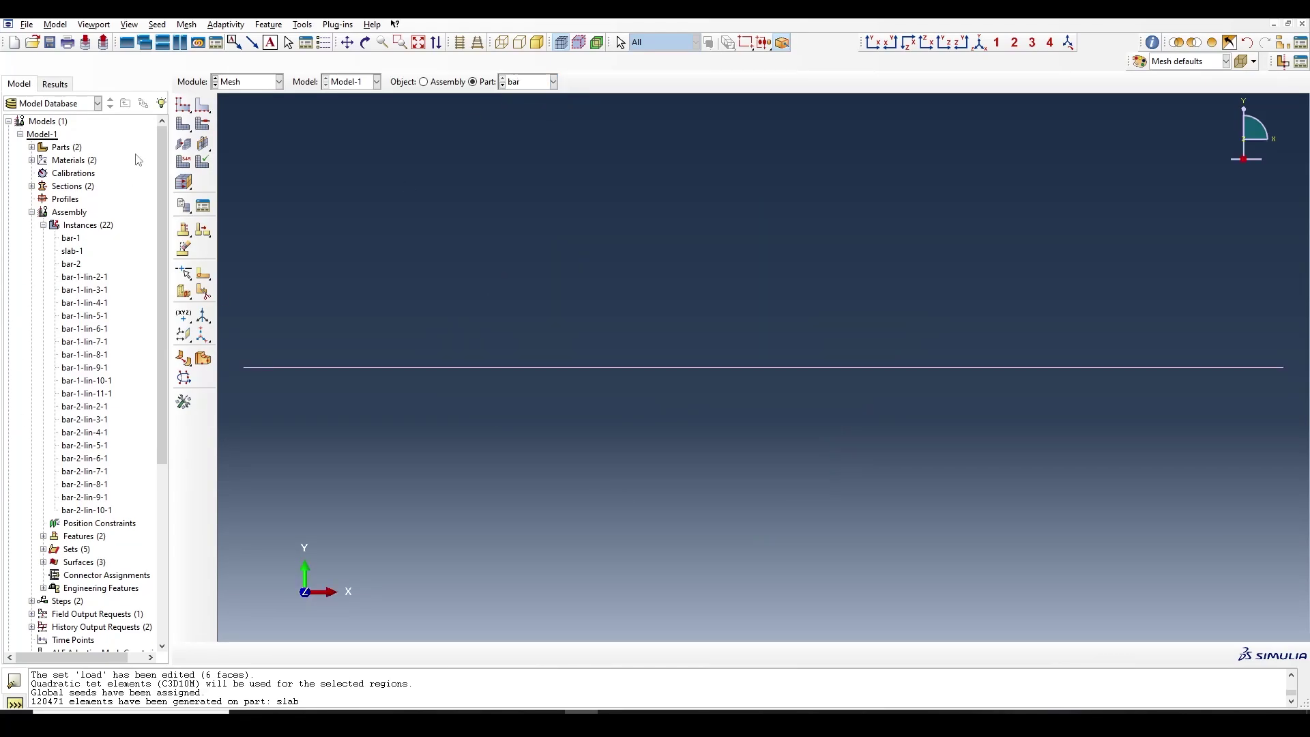
pyautogui.click(183, 105)
pyautogui.click(812, 451)
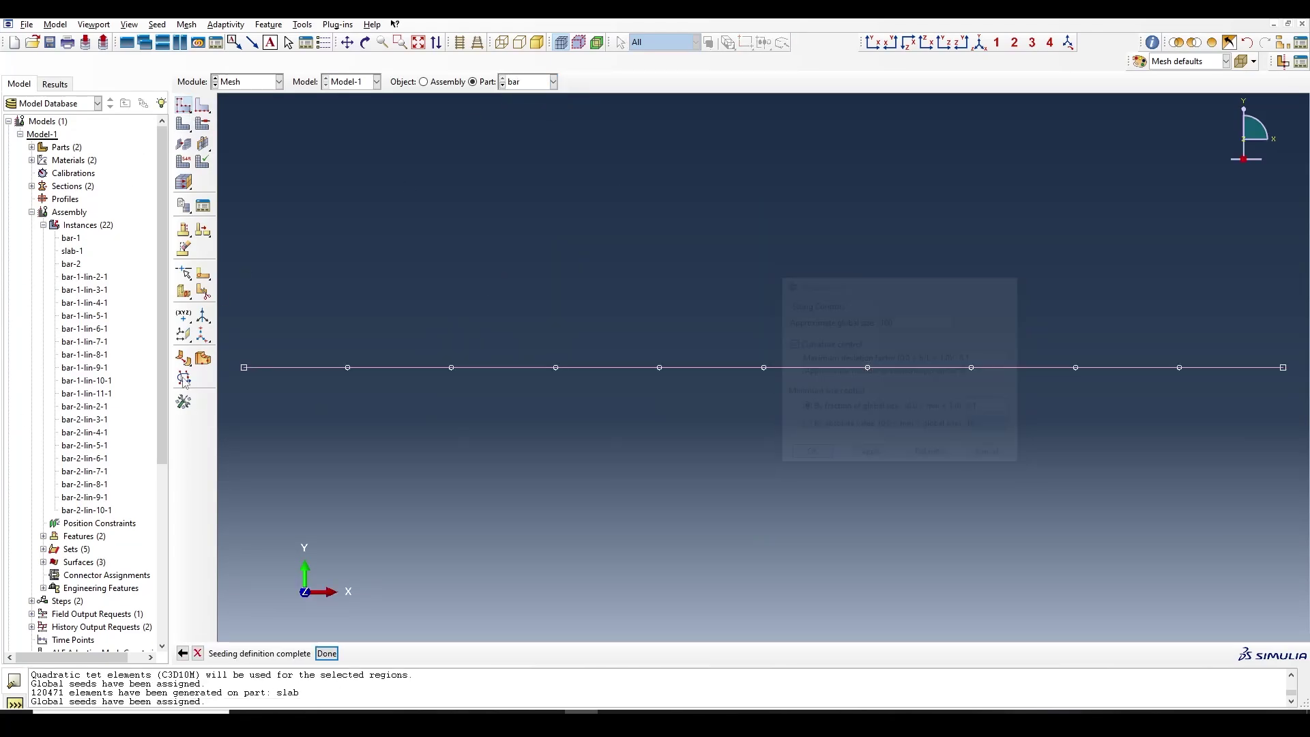
pyautogui.click(185, 130)
pyautogui.click(300, 654)
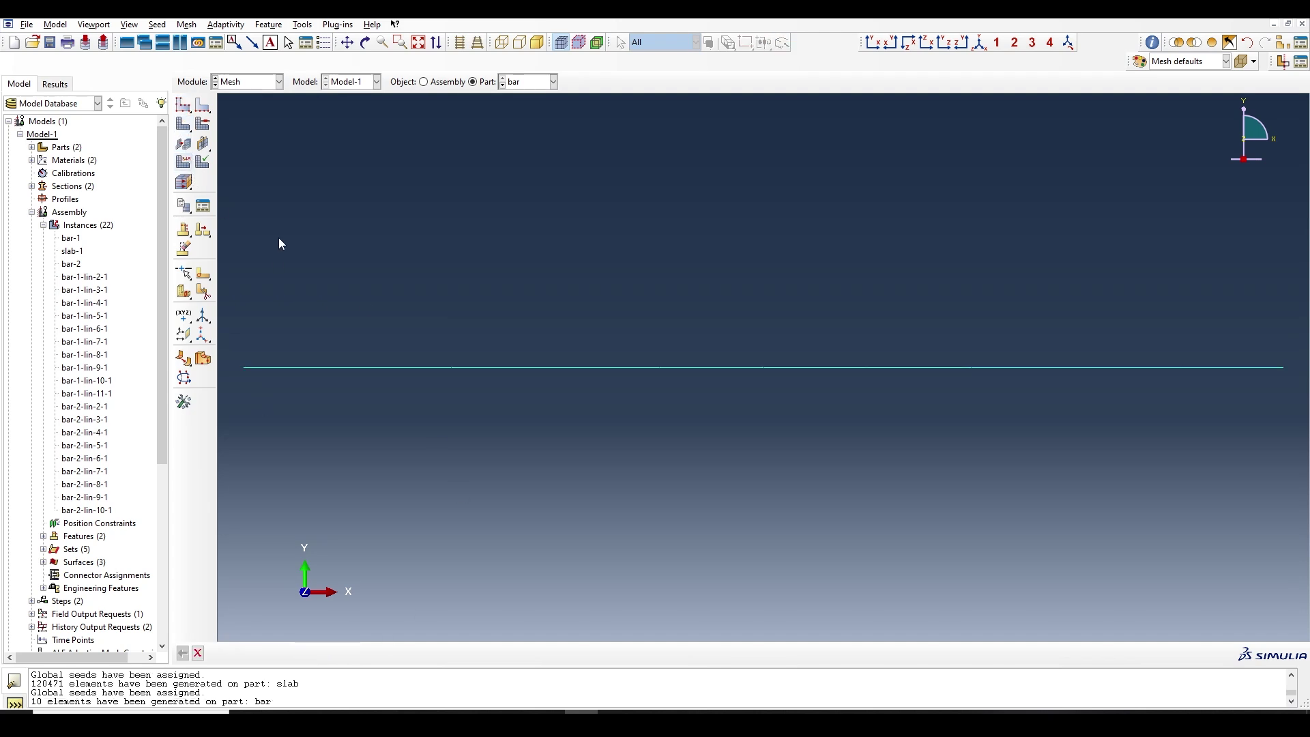
# Step: Assign linear truss elements from the Explicit library to the bar part
pyautogui.click(94, 114)
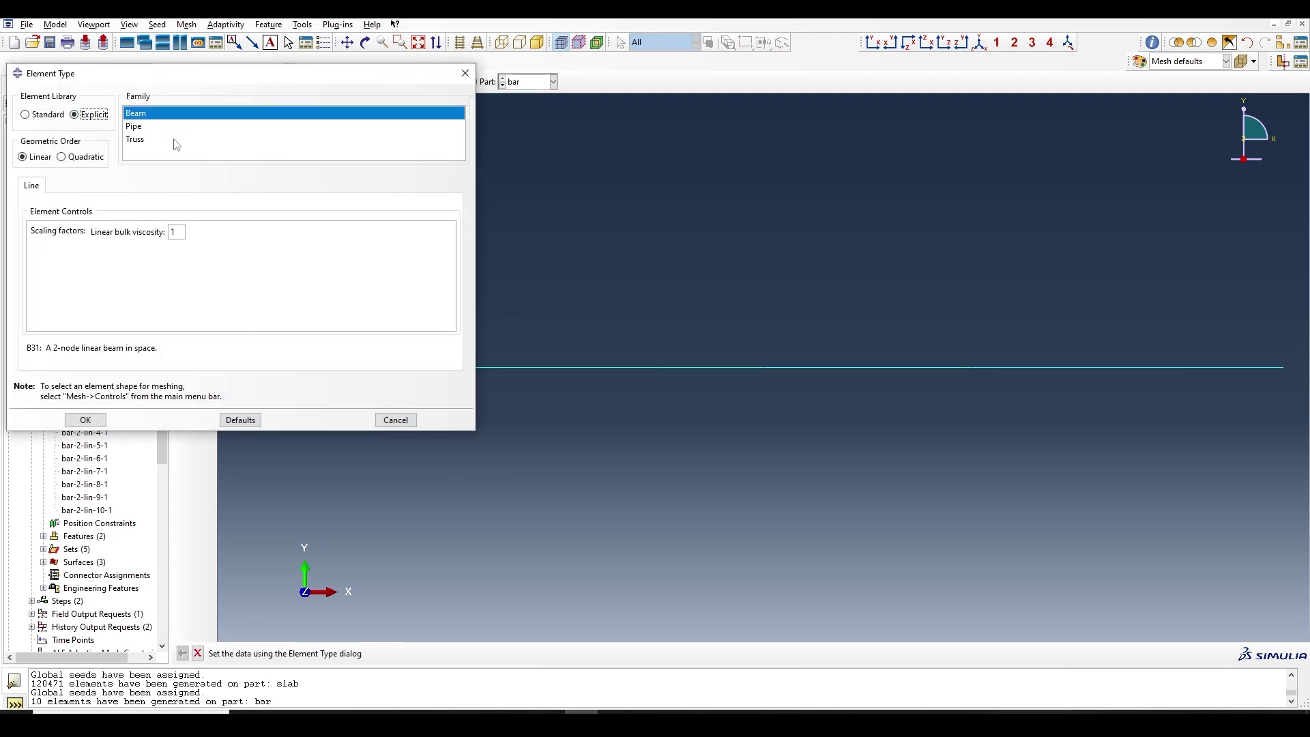
pyautogui.click(136, 139)
pyautogui.click(85, 420)
# Step: Display the slab part and choose the Explicit library for its element type
pyautogui.click(539, 82)
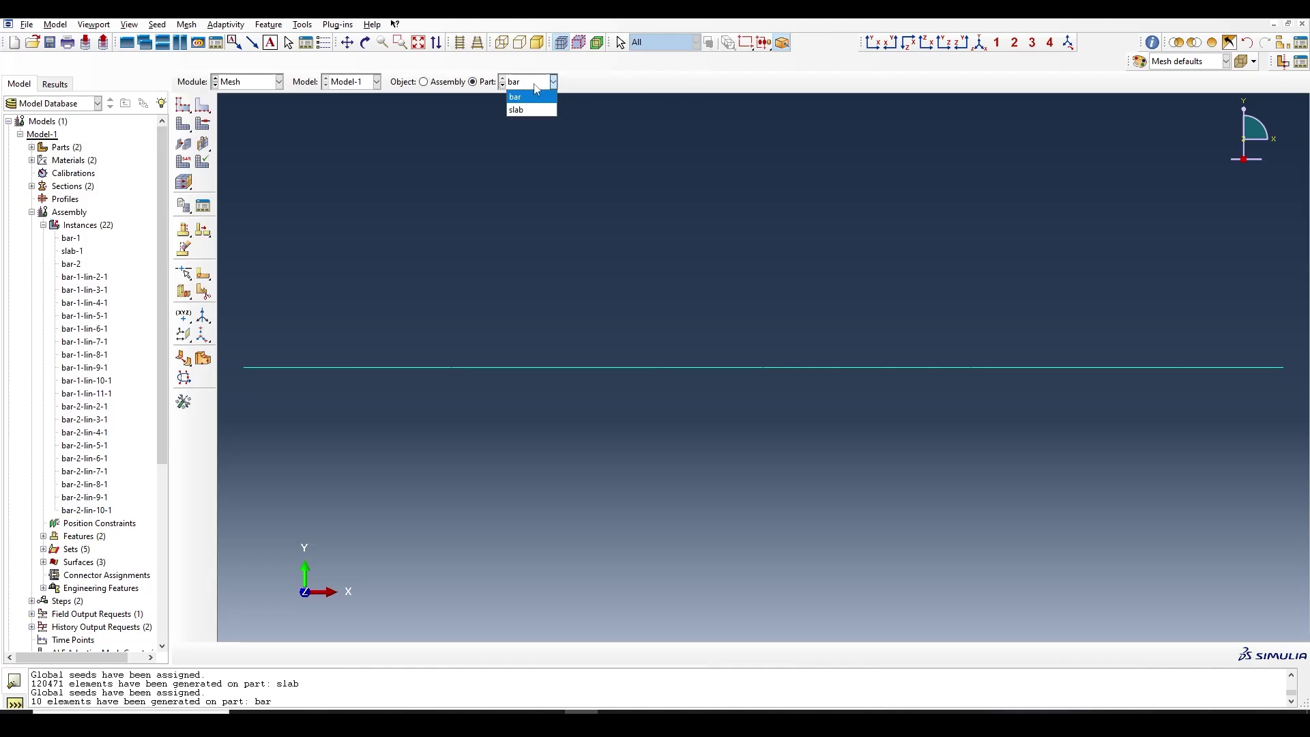
pyautogui.click(526, 108)
pyautogui.click(186, 165)
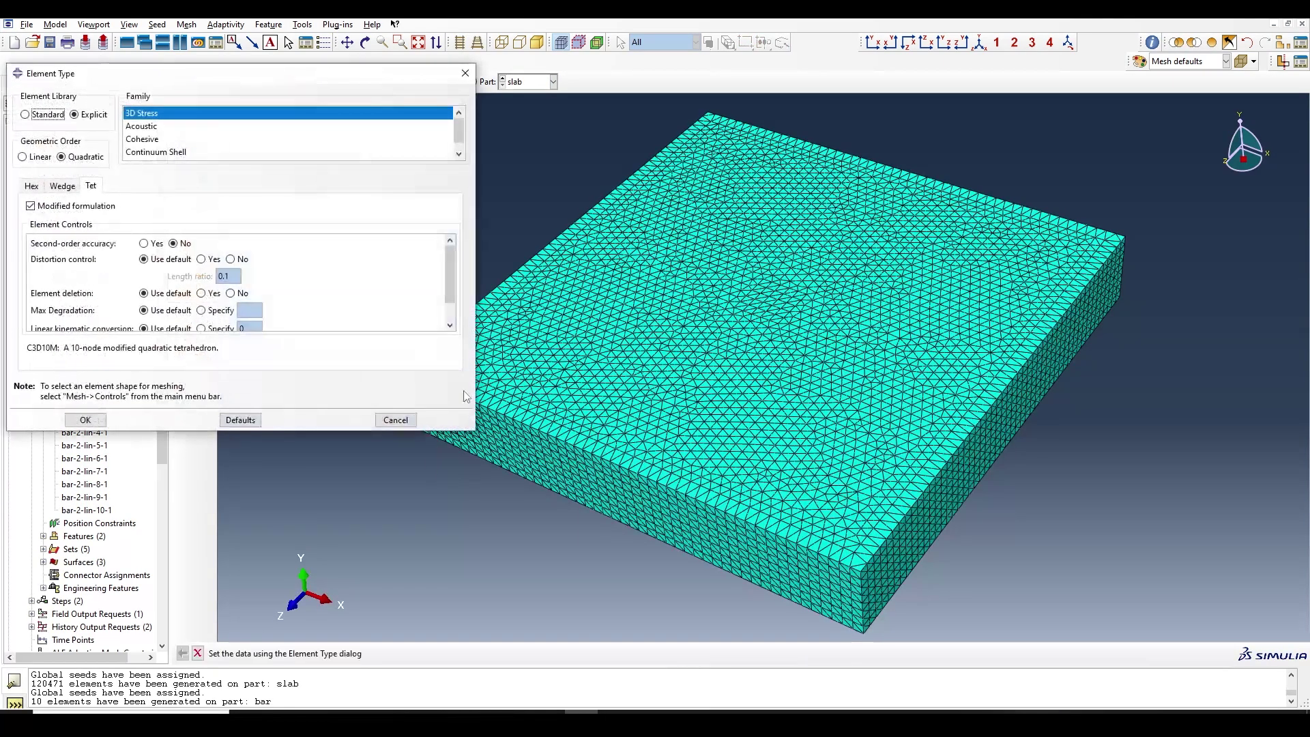
pyautogui.click(95, 116)
# Step: Compare the slab's hex, wedge and tet element options in linear and quadratic order, try hybrid formulation, and restore the element type defaults
pyautogui.click(39, 189)
pyautogui.click(63, 188)
pyautogui.click(90, 189)
pyautogui.click(38, 158)
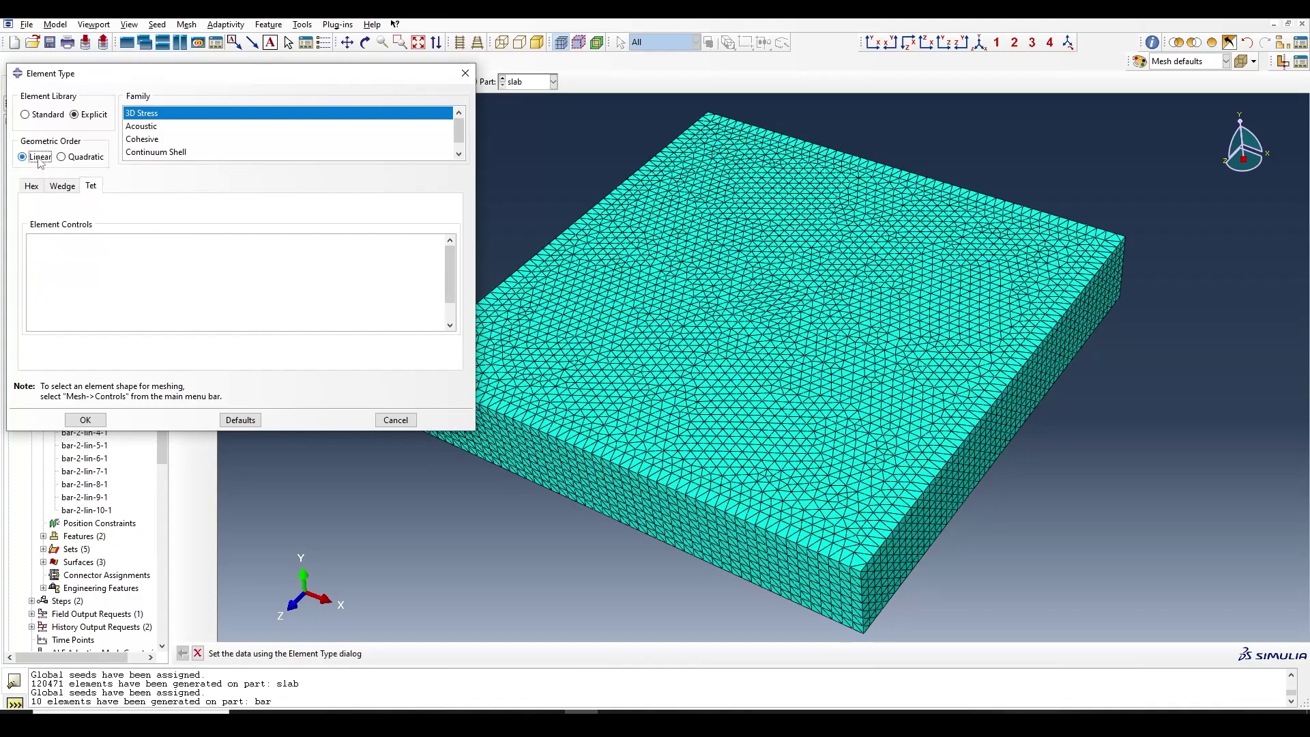
pyautogui.click(74, 158)
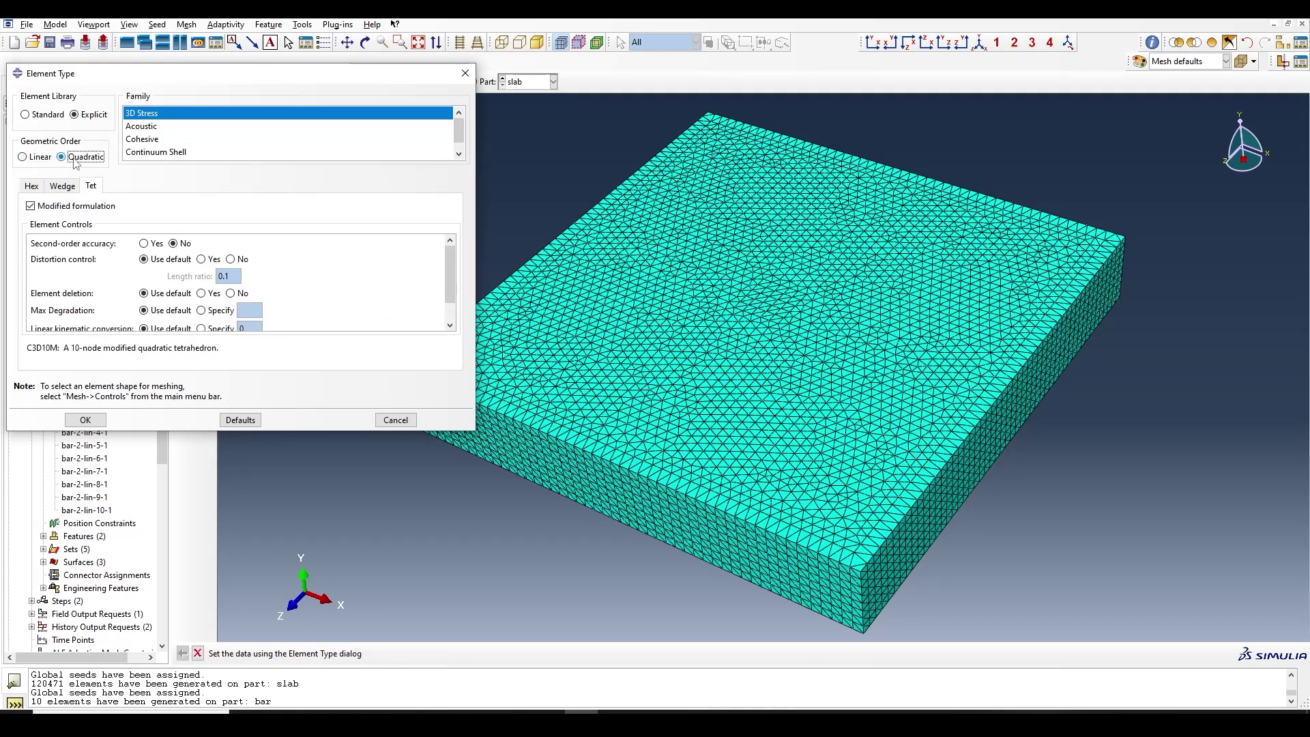
pyautogui.click(38, 159)
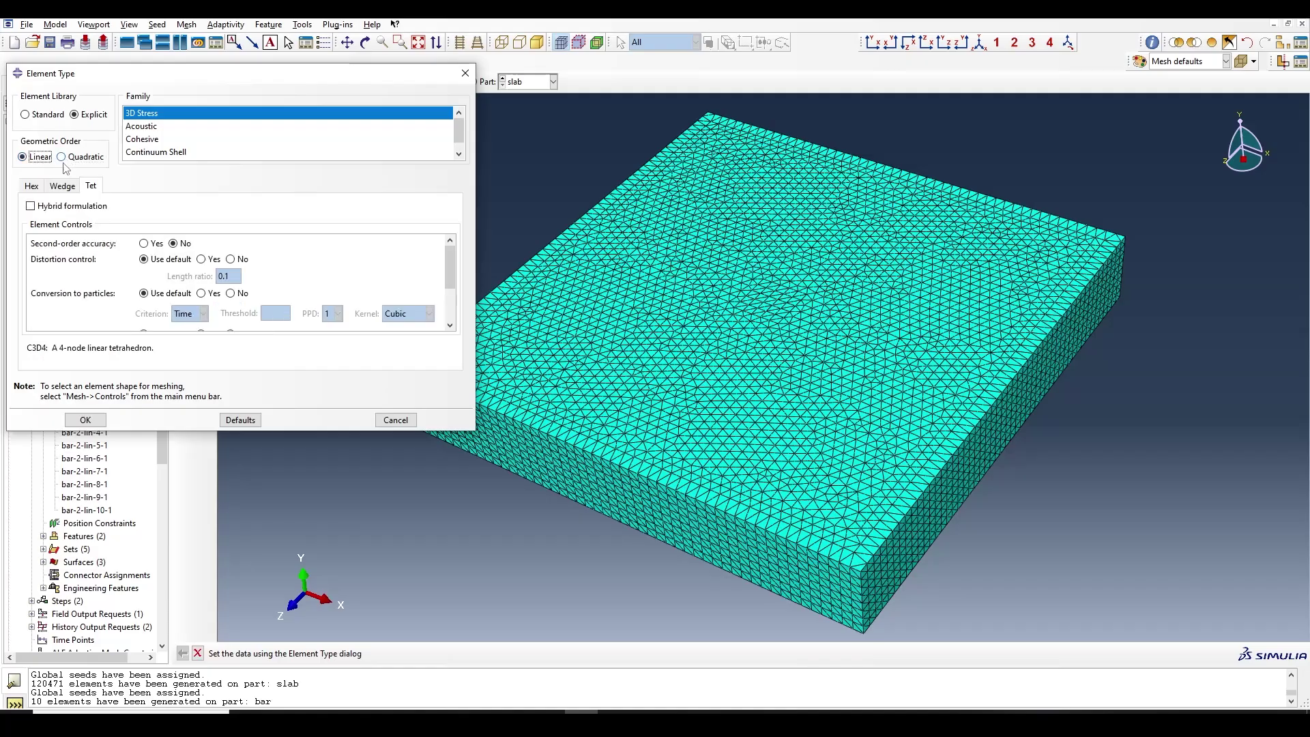
pyautogui.click(32, 186)
pyautogui.click(62, 187)
pyautogui.click(90, 187)
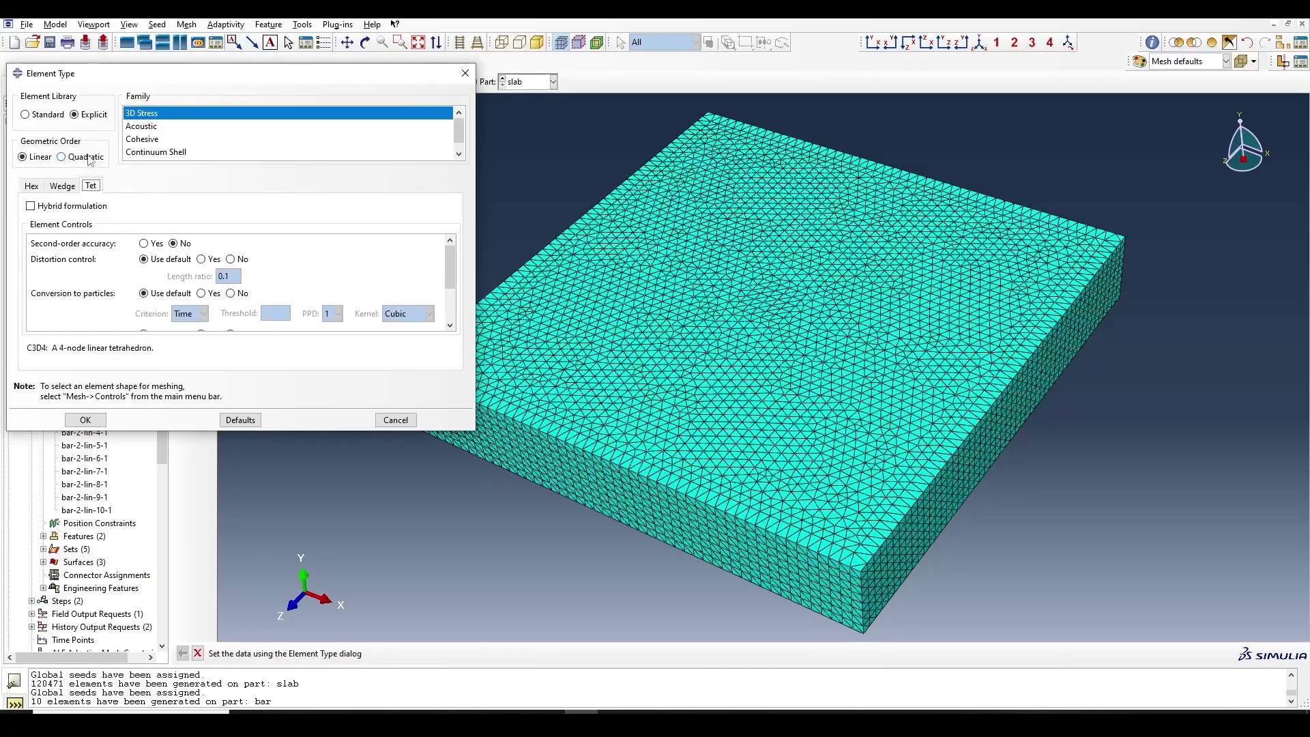
pyautogui.click(62, 157)
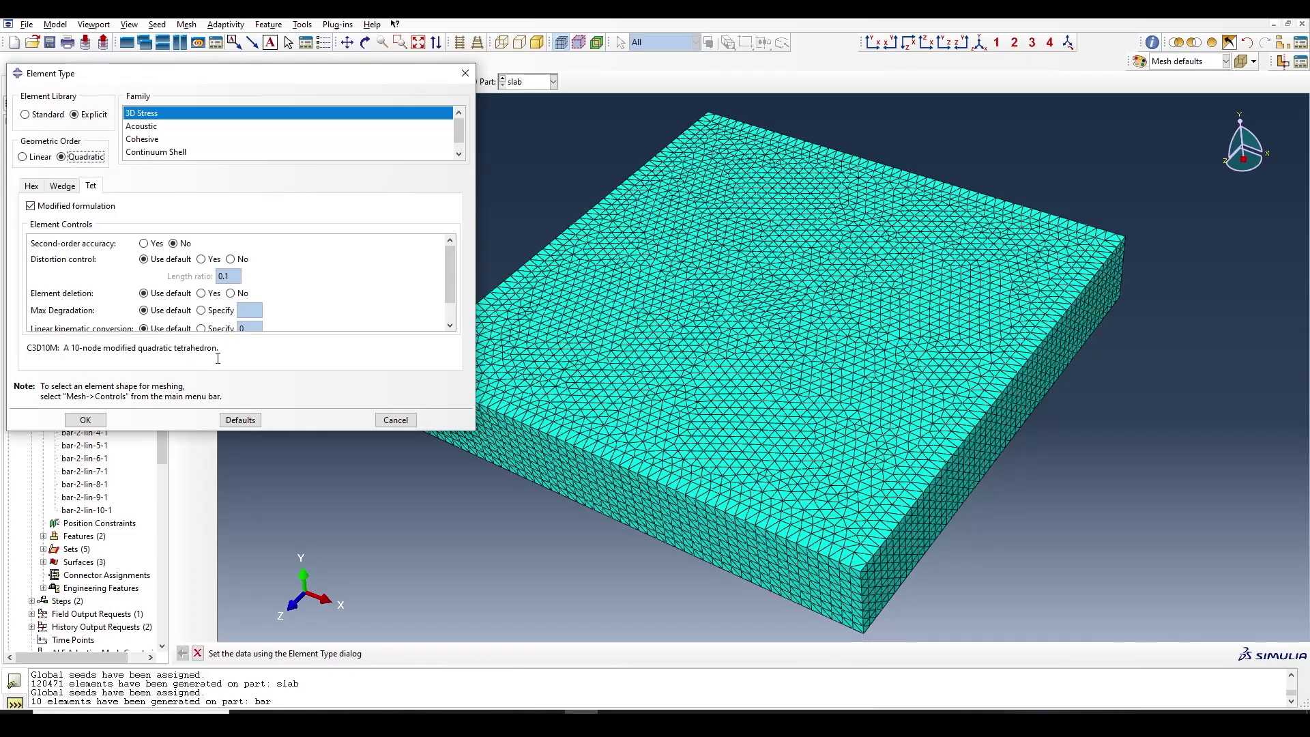
pyautogui.click(42, 158)
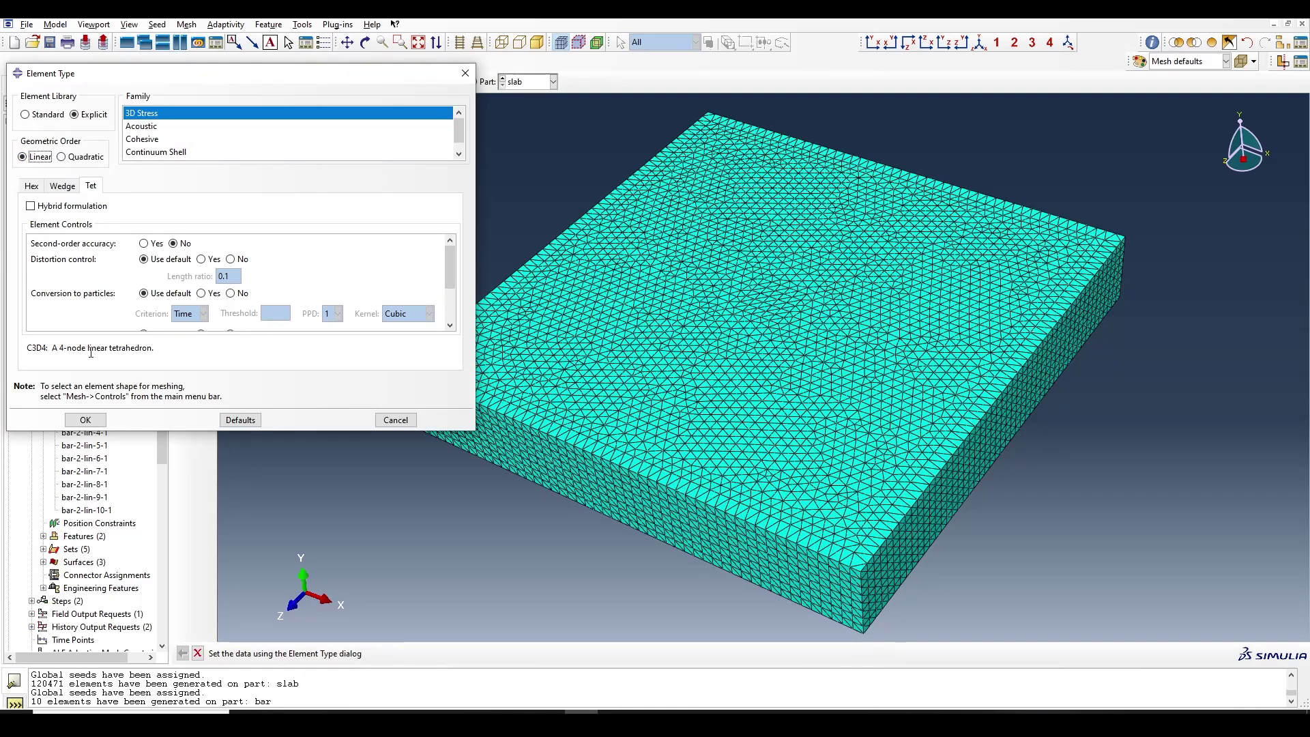
pyautogui.click(77, 206)
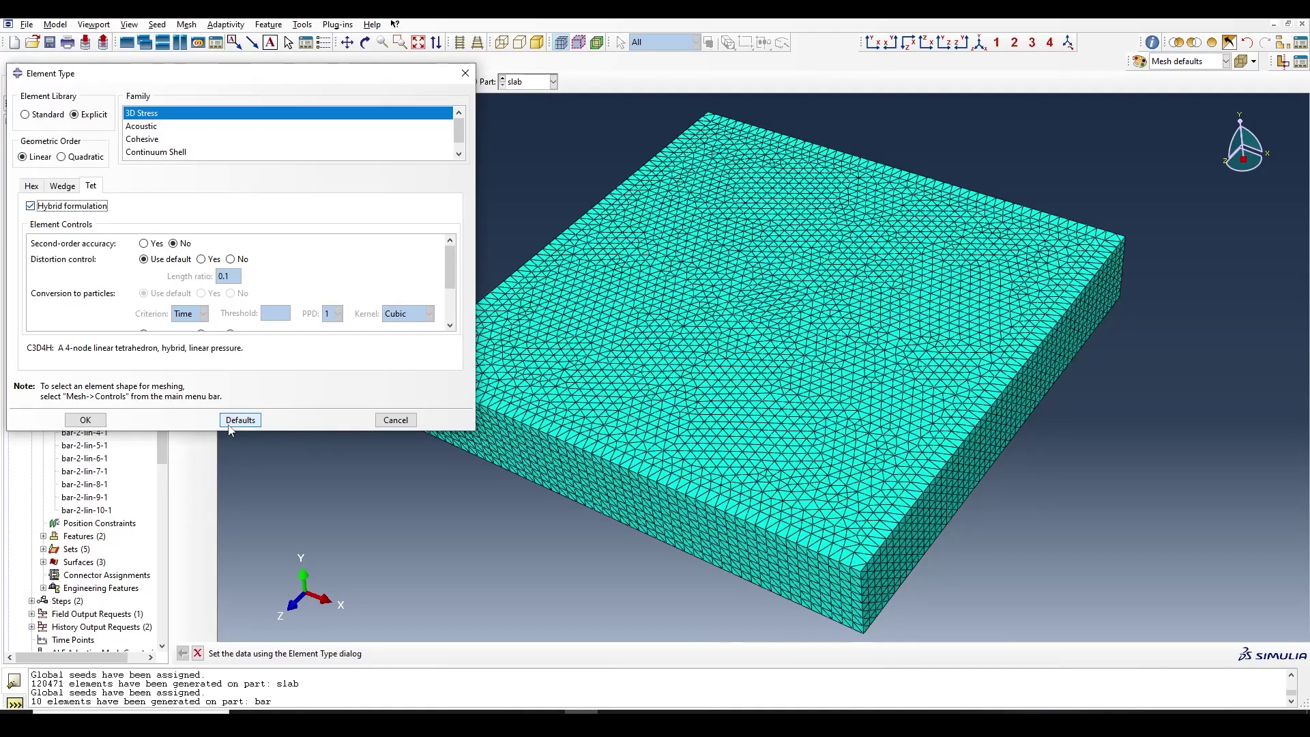
pyautogui.click(248, 422)
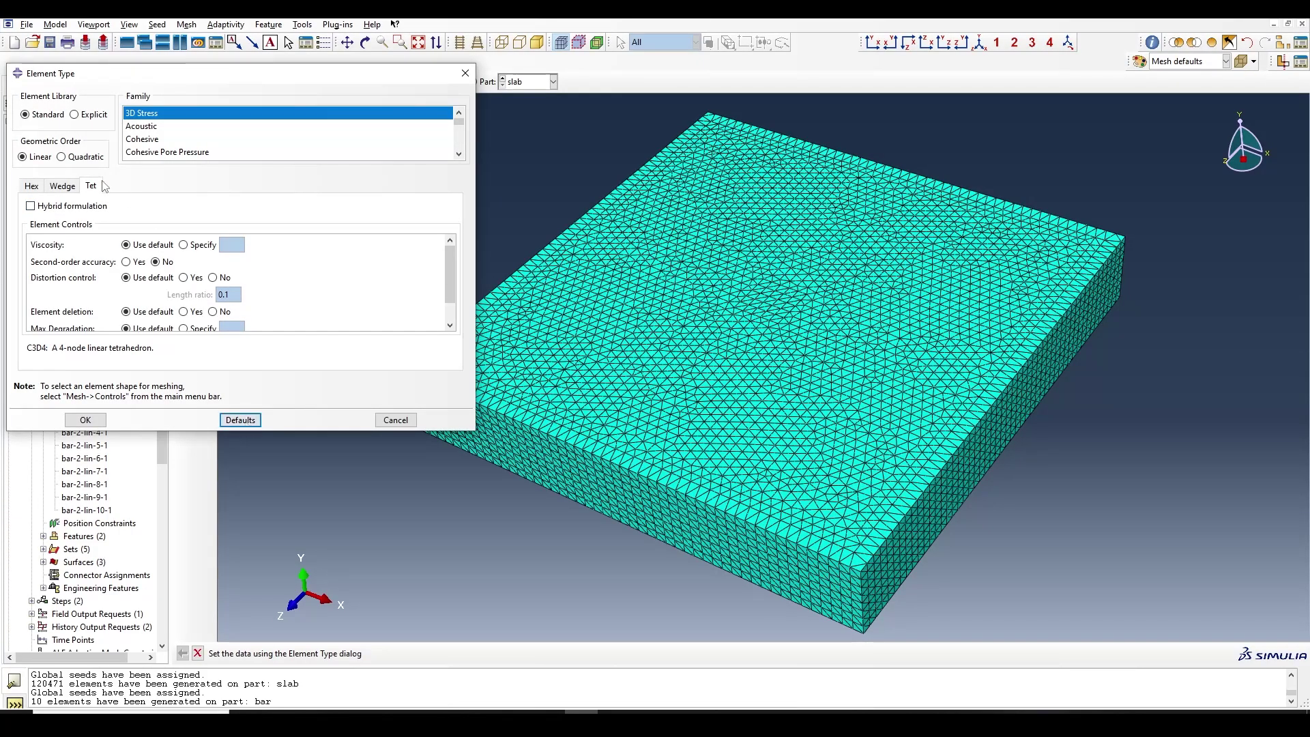
# Step: Assign Explicit quadratic 3D Stress tetrahedral elements with modified formulation (C3D10M) to the slab part
pyautogui.click(90, 115)
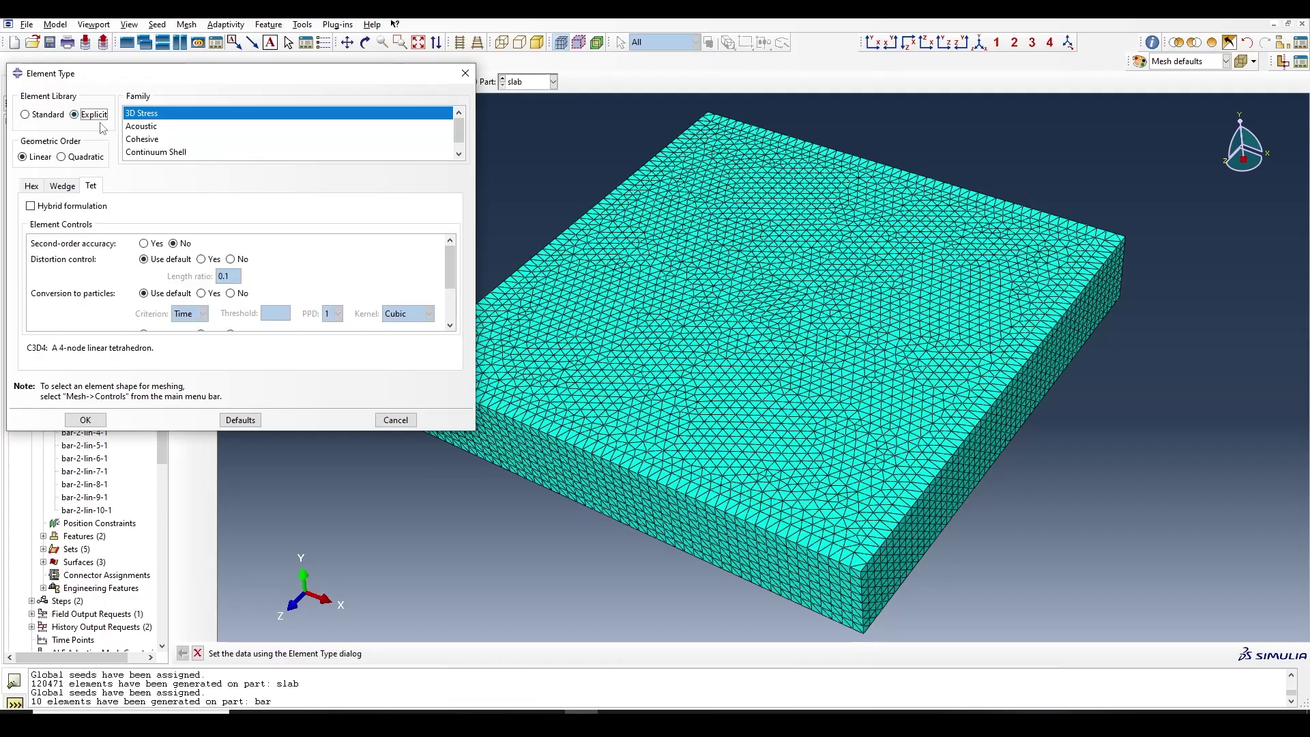
pyautogui.click(87, 157)
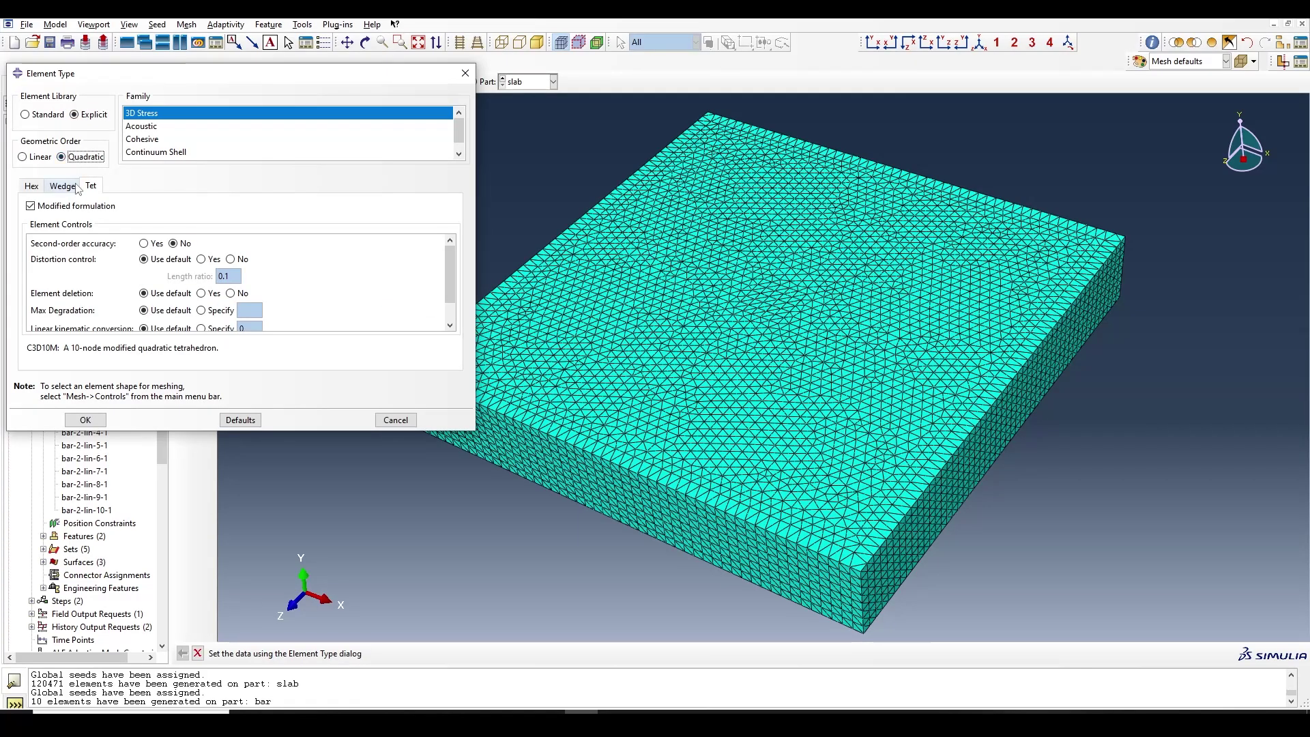
pyautogui.click(91, 207)
pyautogui.click(91, 208)
pyautogui.click(91, 208)
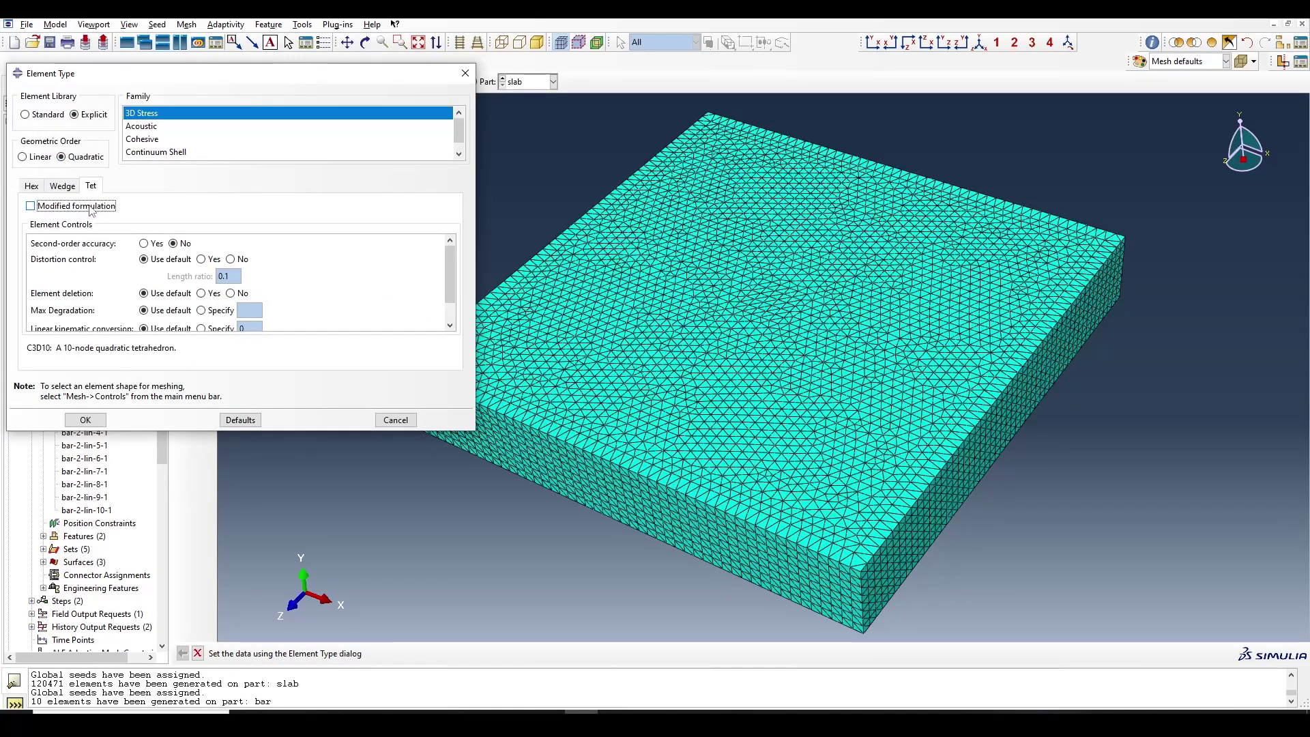
pyautogui.click(91, 208)
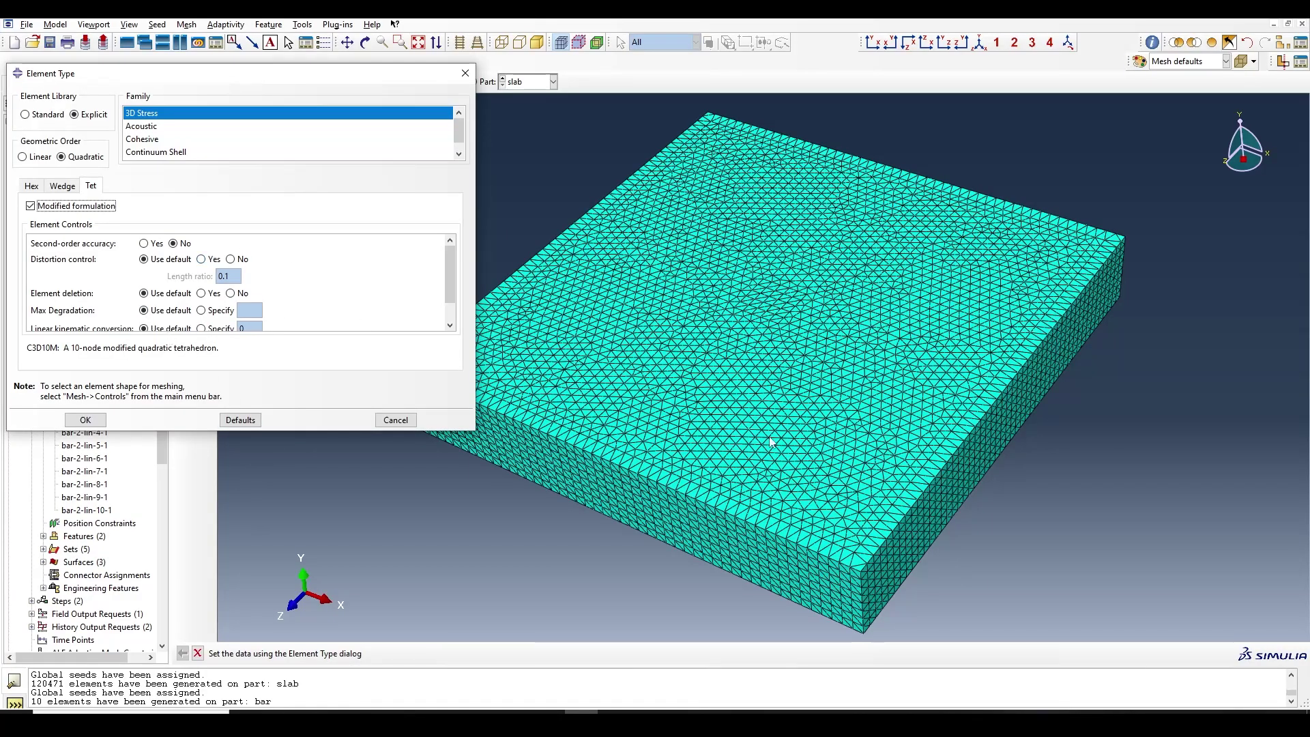
pyautogui.click(31, 187)
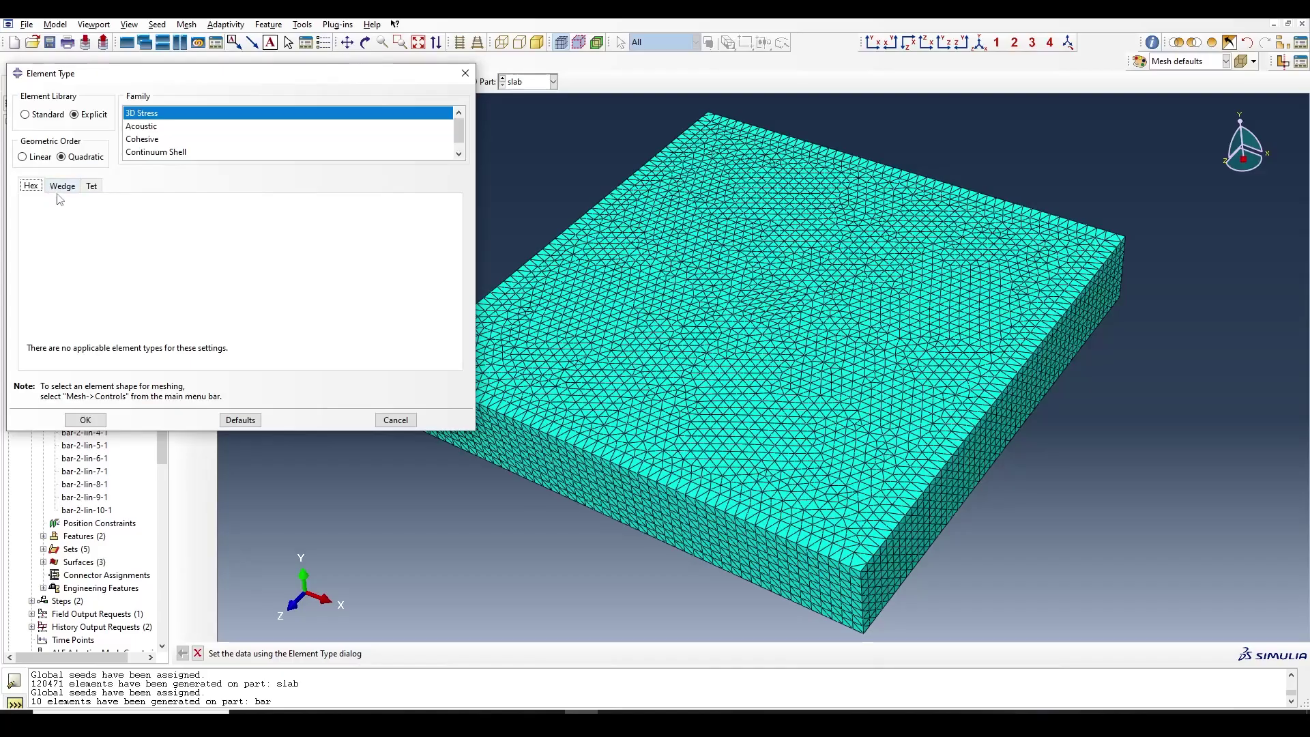
pyautogui.click(62, 186)
pyautogui.click(90, 186)
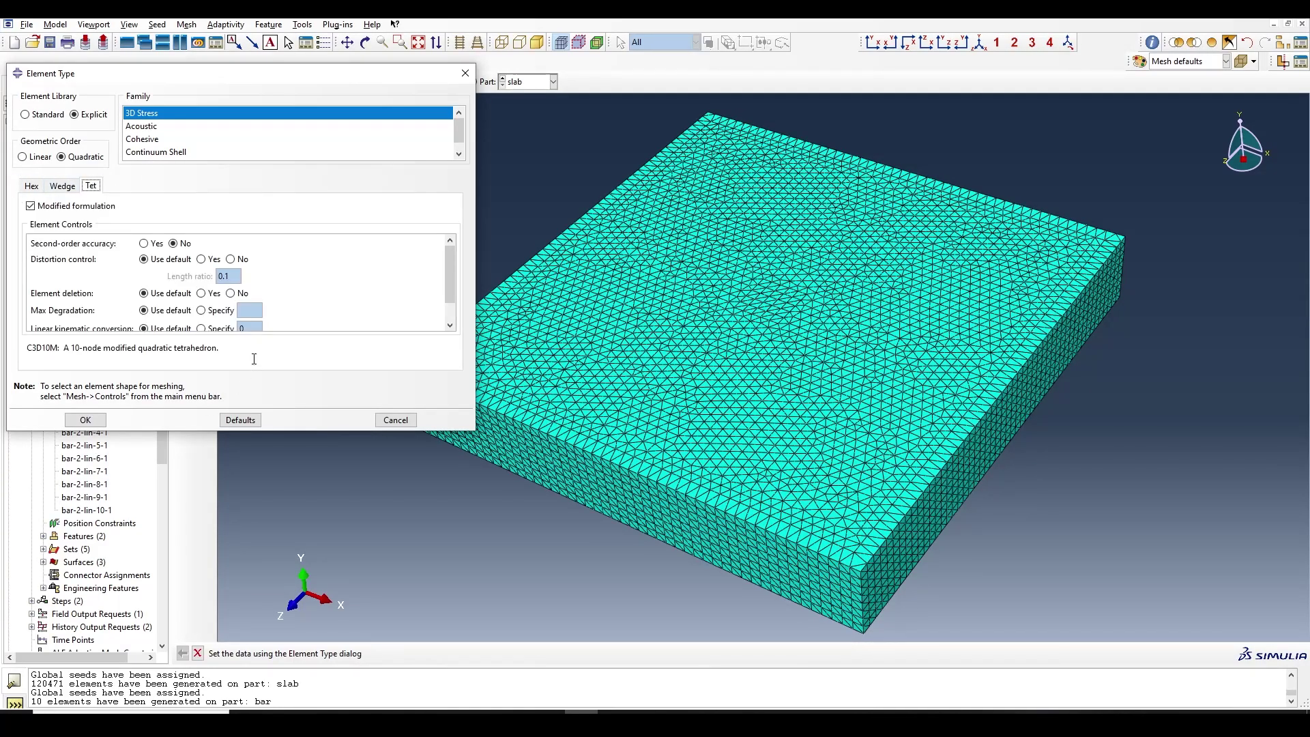
pyautogui.click(85, 419)
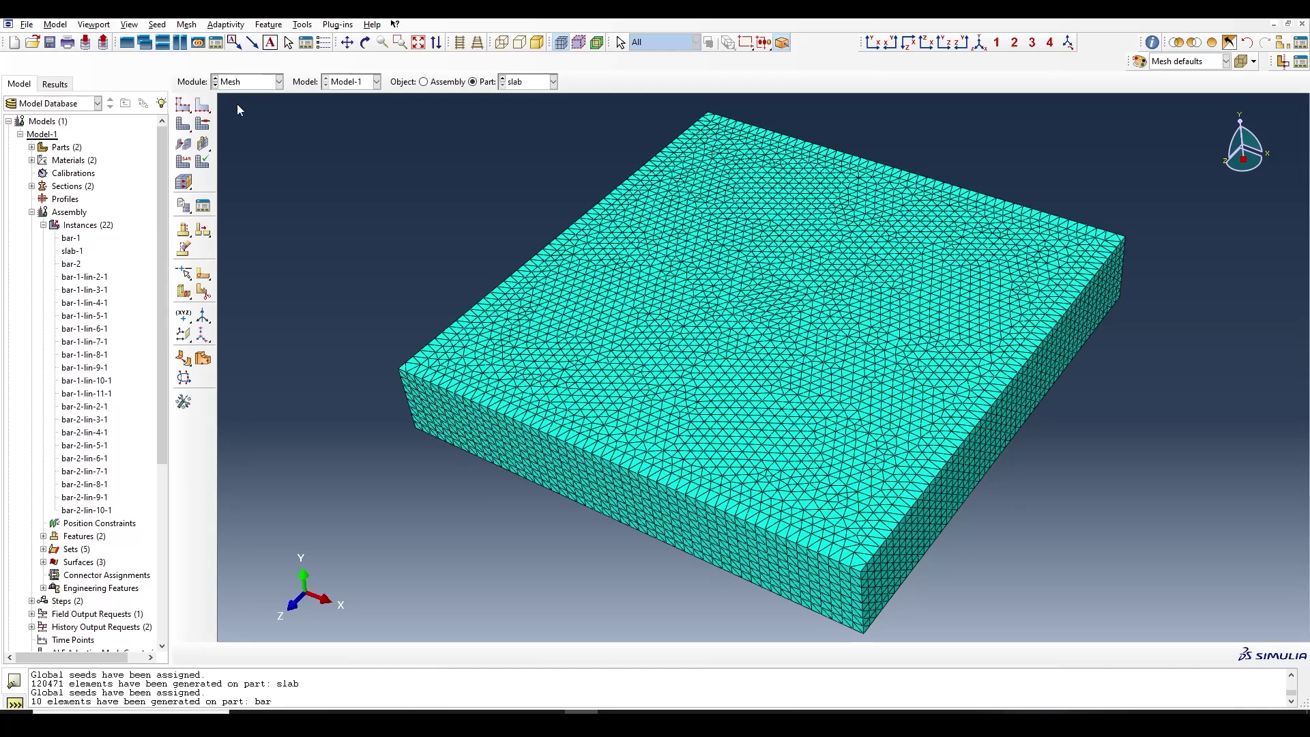
# Step: Open the Job Manager in the Job module, and start and cancel a new job for Model-1
pyautogui.click(277, 83)
pyautogui.click(247, 201)
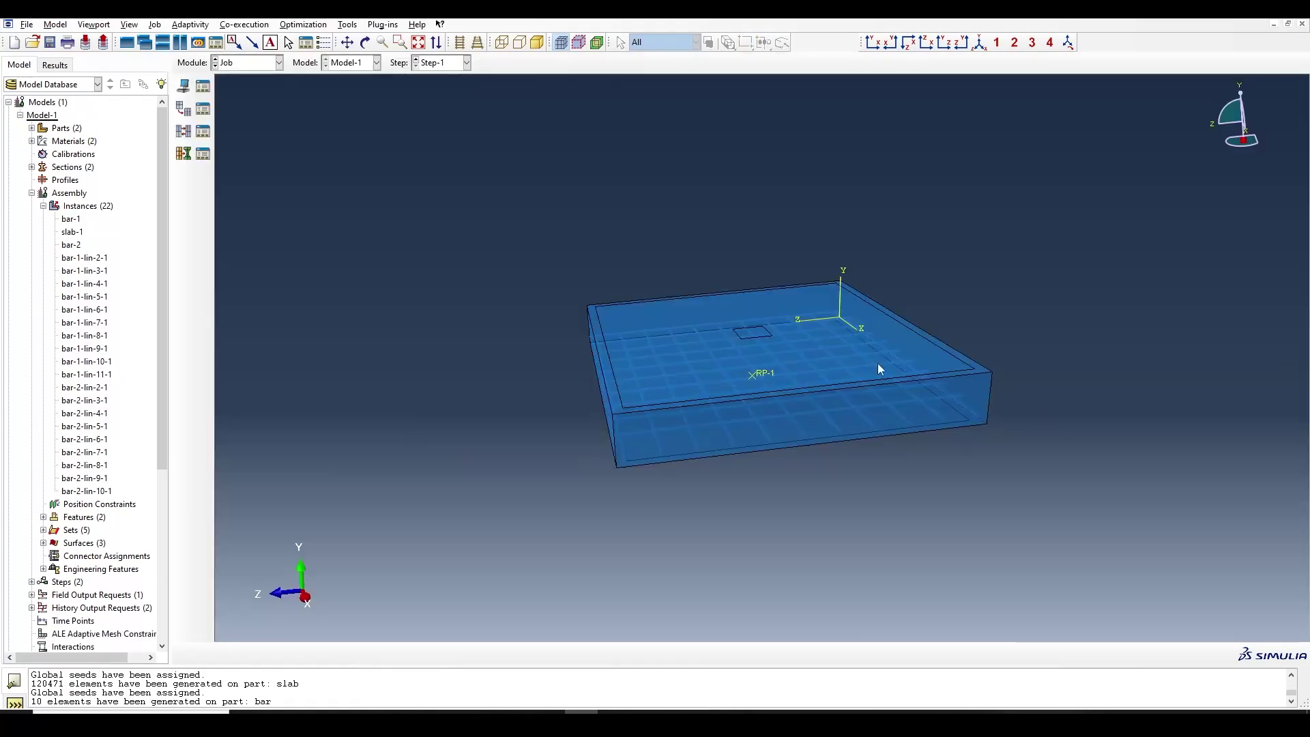
pyautogui.click(204, 86)
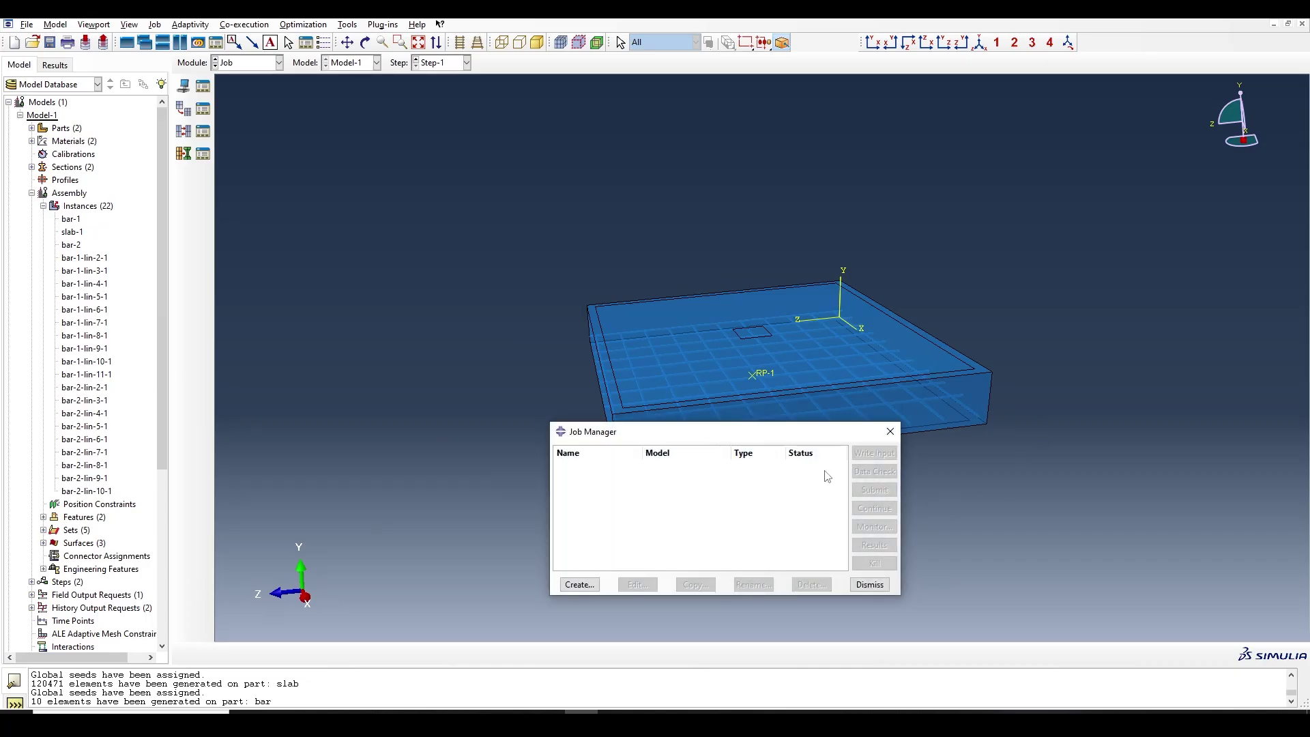
pyautogui.click(579, 585)
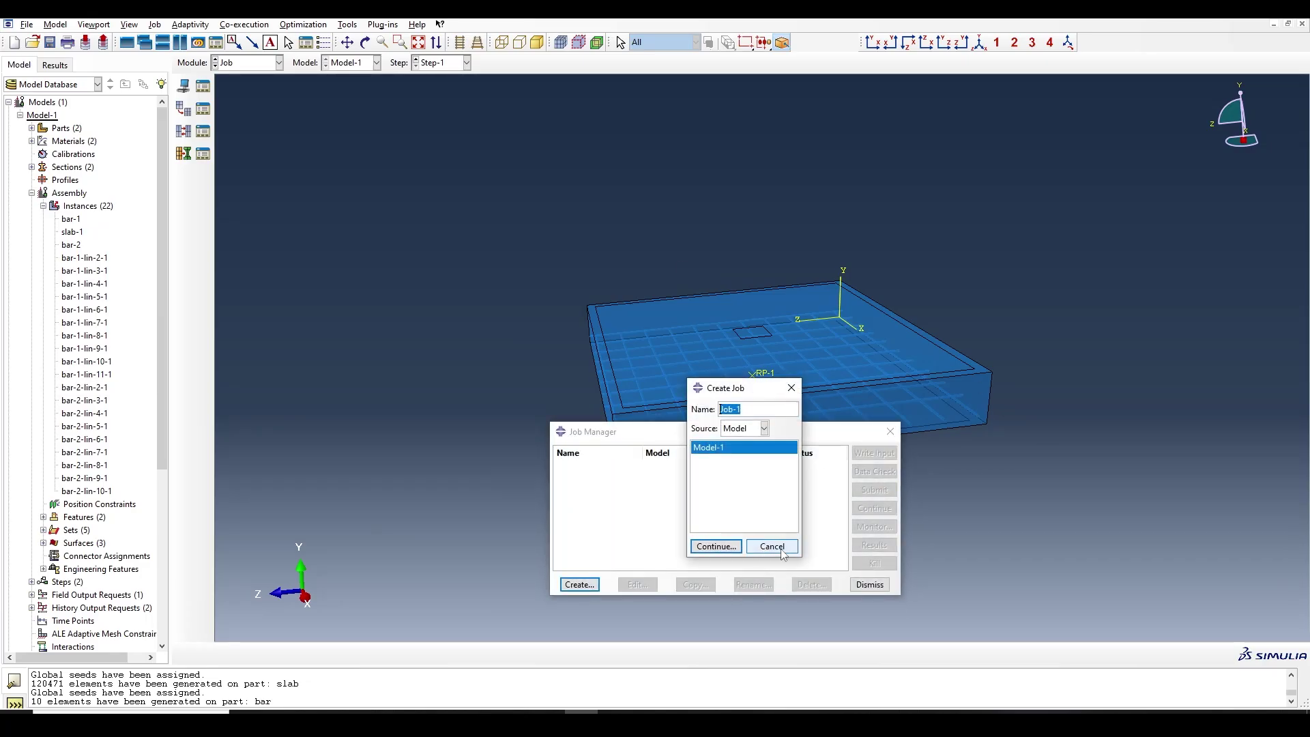
pyautogui.click(771, 548)
pyautogui.click(514, 723)
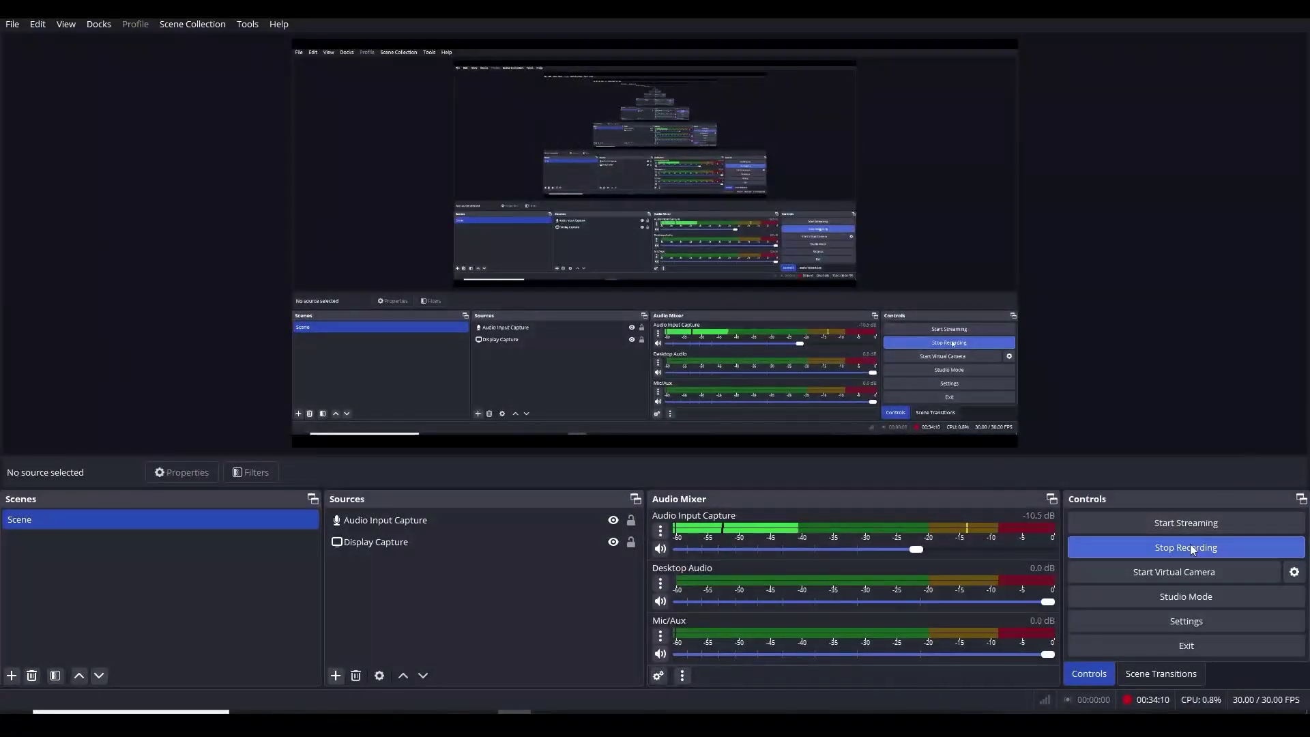